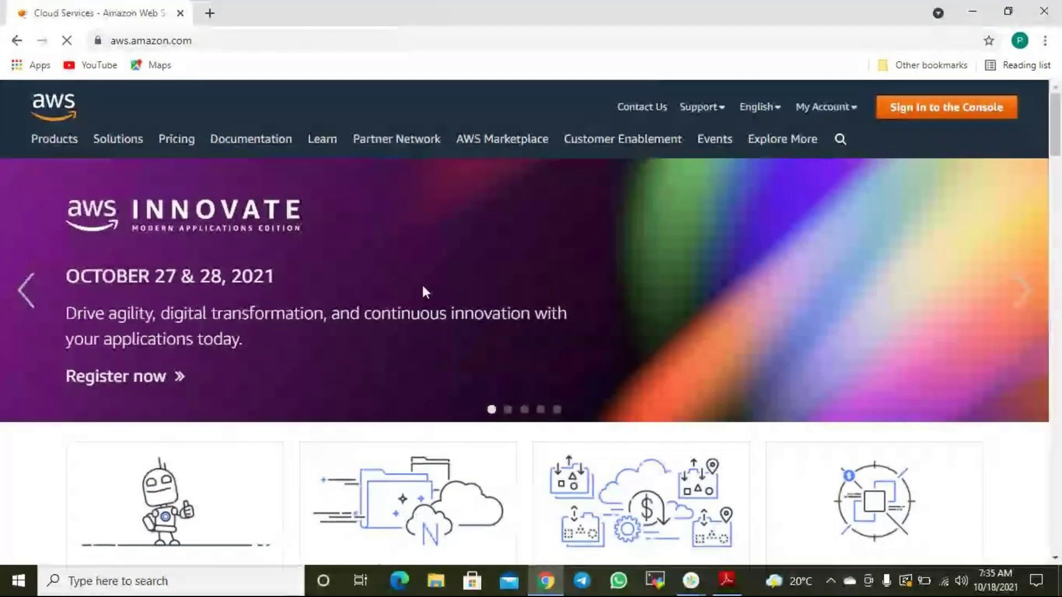
Begin root-user sign-in to the console and submit the security-check characters.
left_click(890, 114)
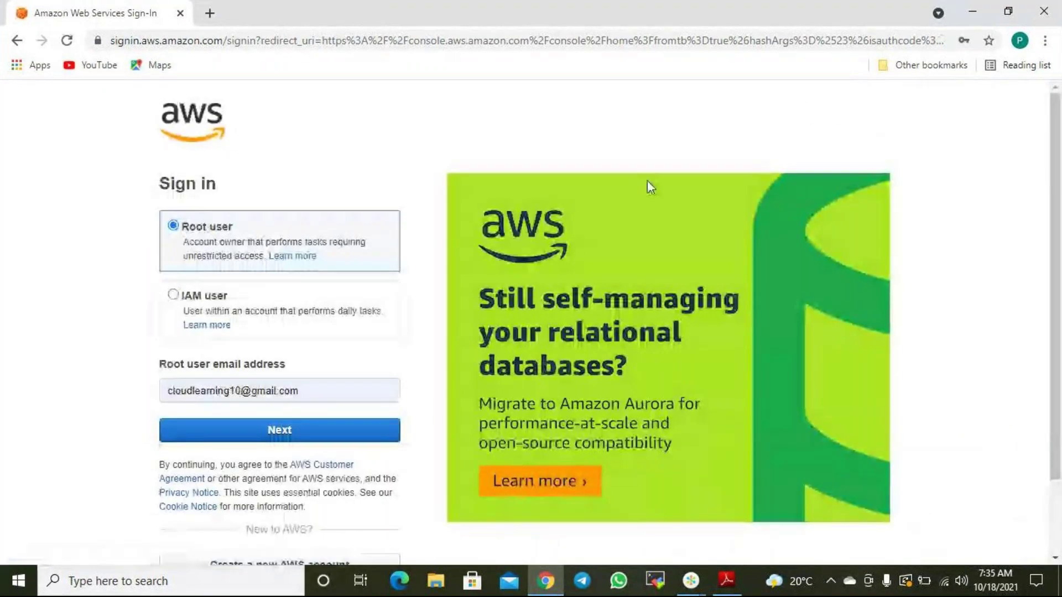
left_click(288, 433)
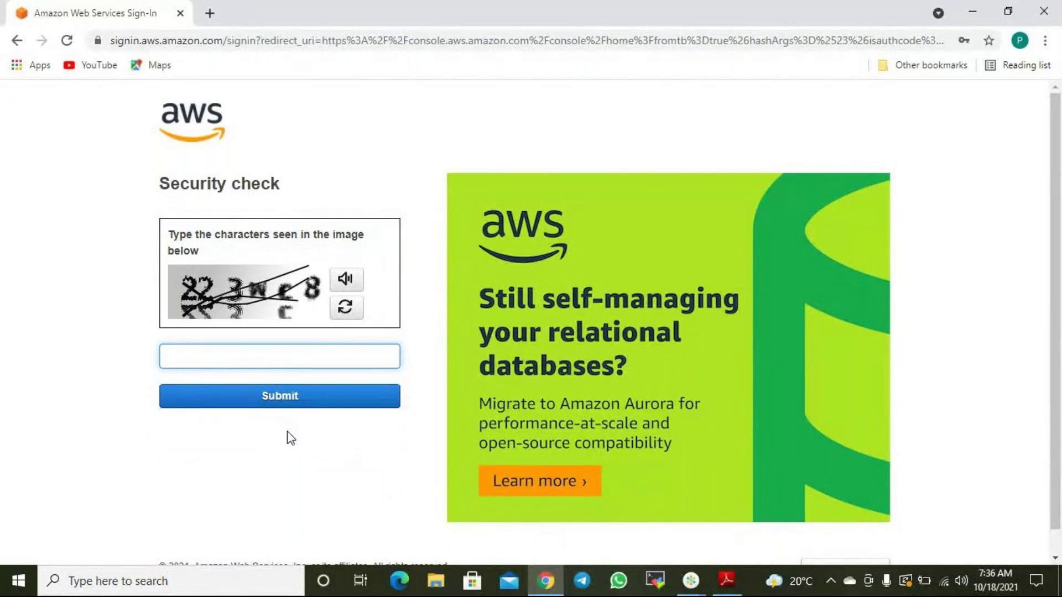
type("22ewc8")
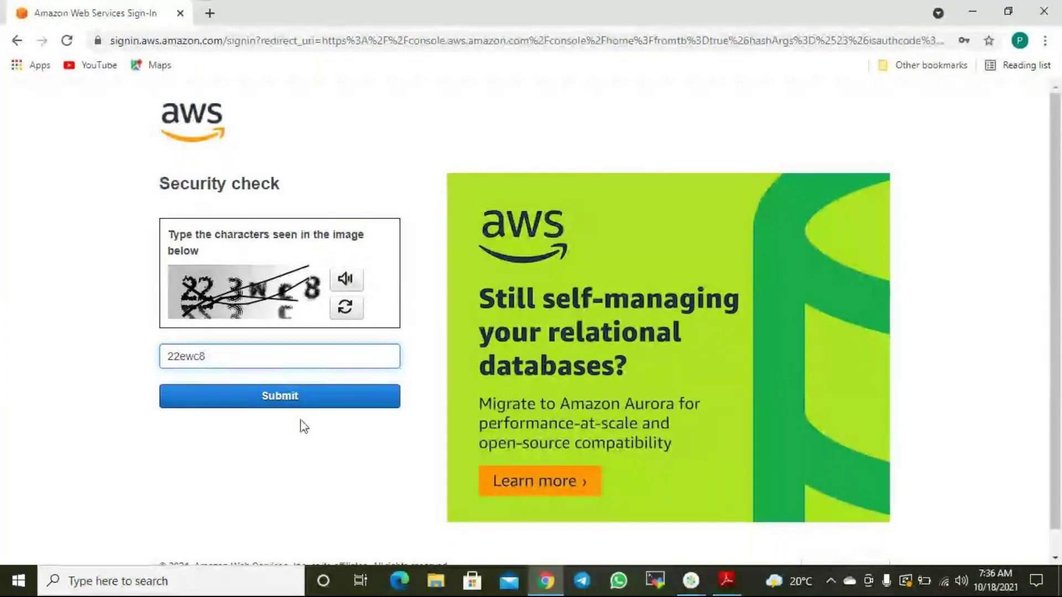
key("BackSpace")
key("BackSpace")
key("BackSpace")
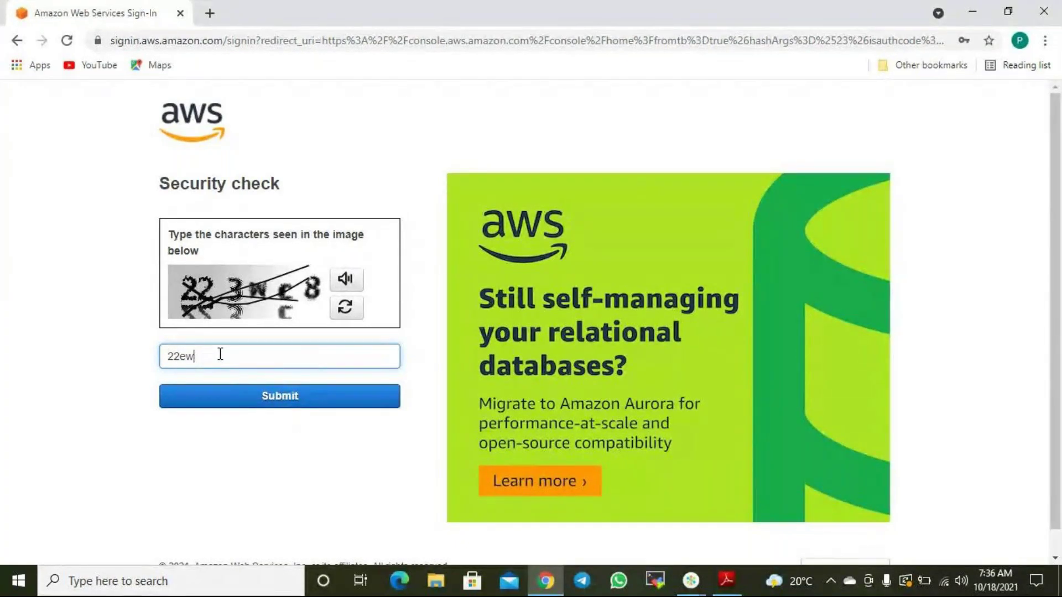
type("ewc8")
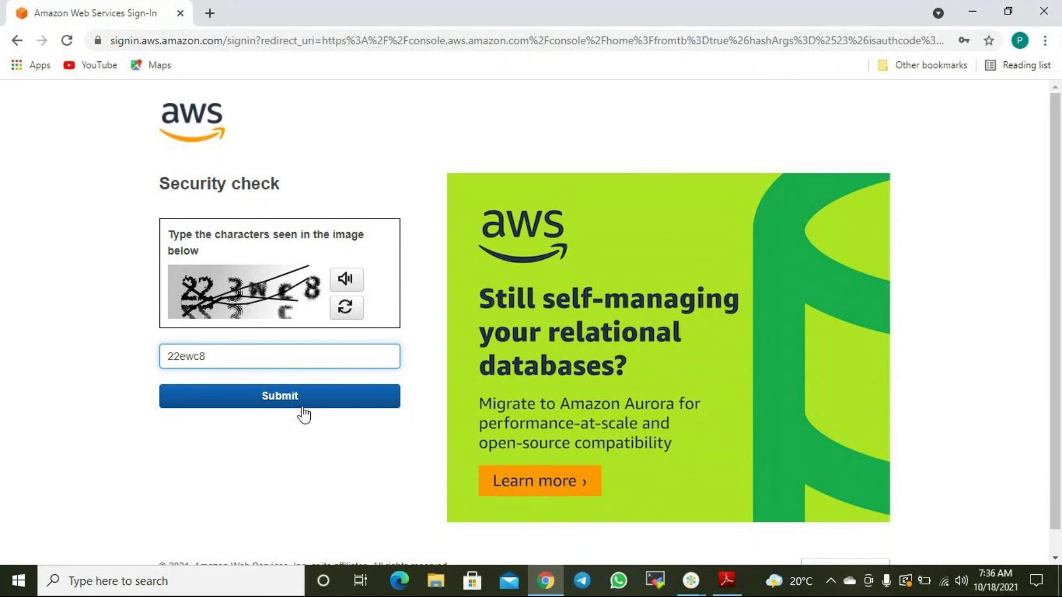
left_click(308, 404)
Pass the security check with a new captcha and reach the password field.
left_click(214, 428)
type("y782zb")
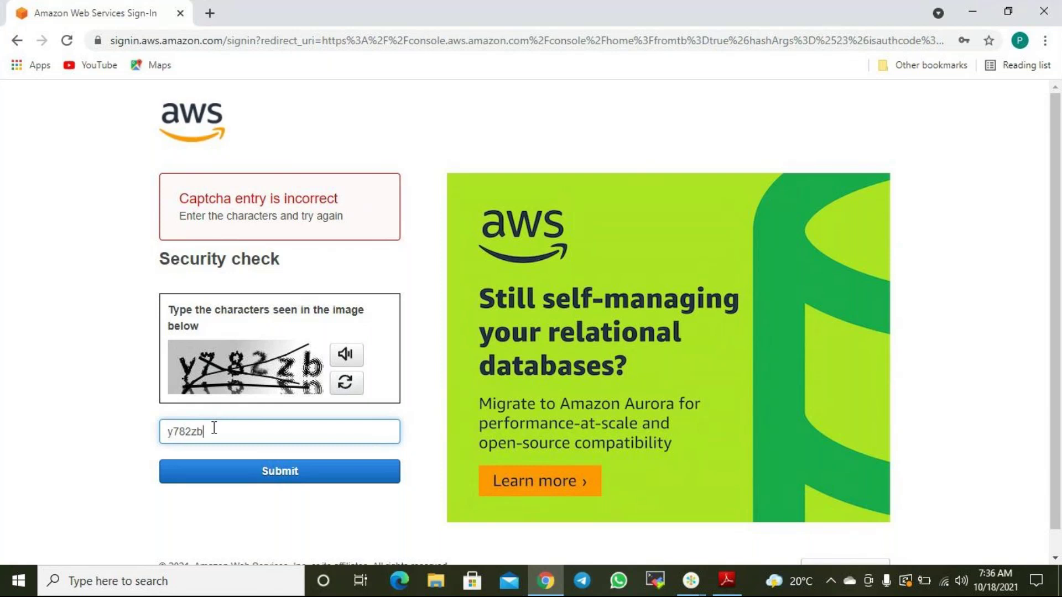
left_click(233, 471)
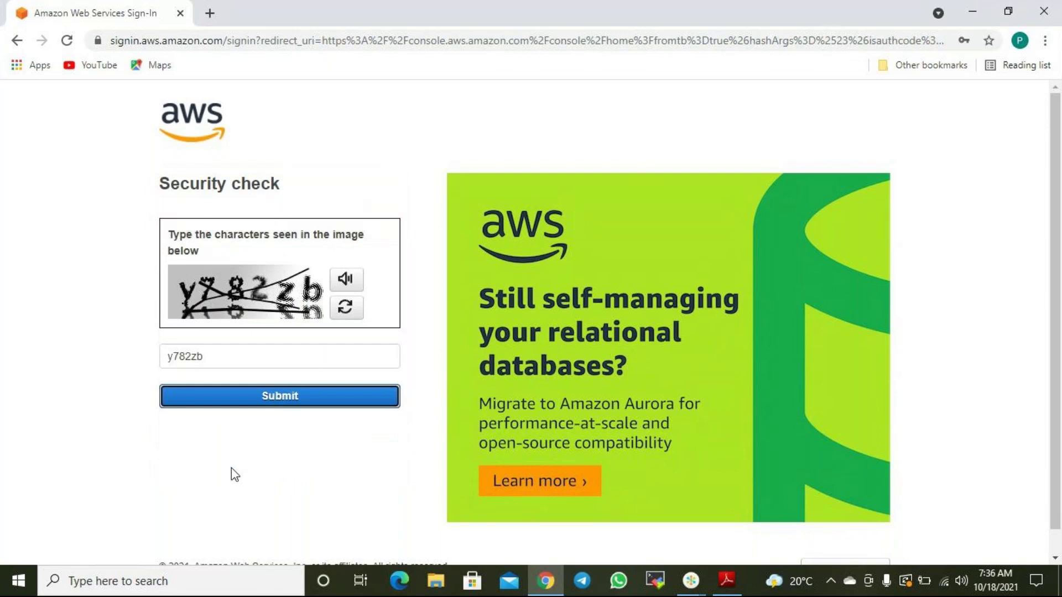
left_click(210, 276)
Enter the root account password and sign in.
type("•••••")
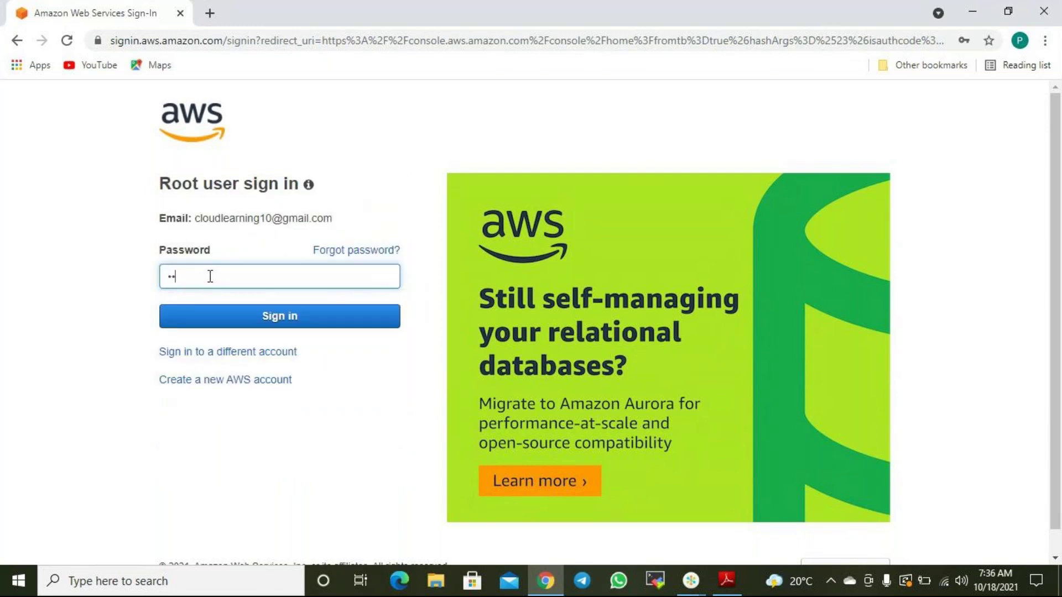
type("•")
key("BackSpace")
key("BackSpace")
key("BackSpace")
type("••••••••••")
key("Return")
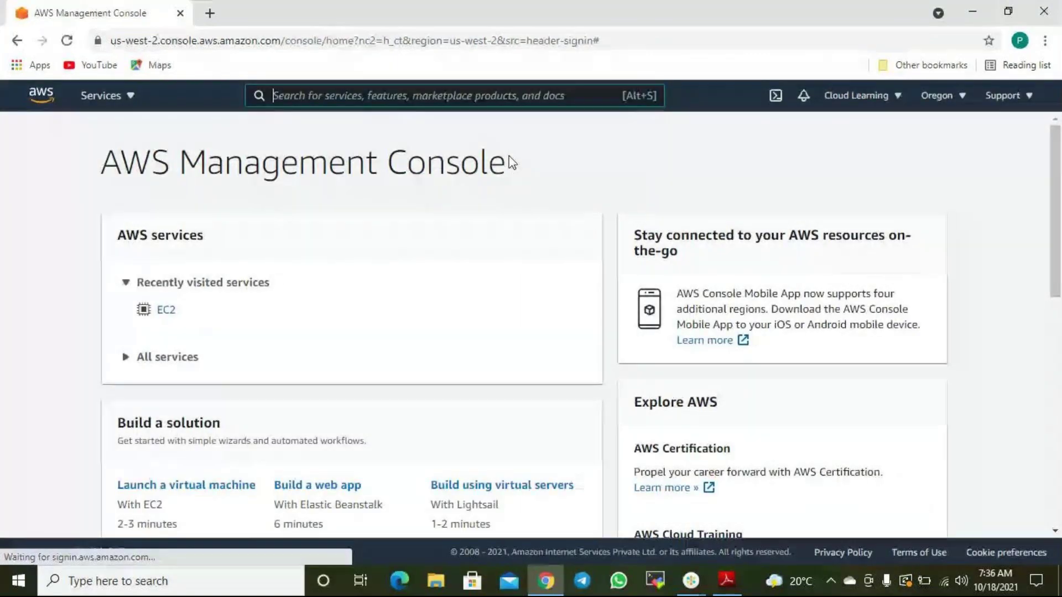
Open EC2 from recently visited services and view the Instances list, dismissing the Welcome back popup.
left_click(164, 312)
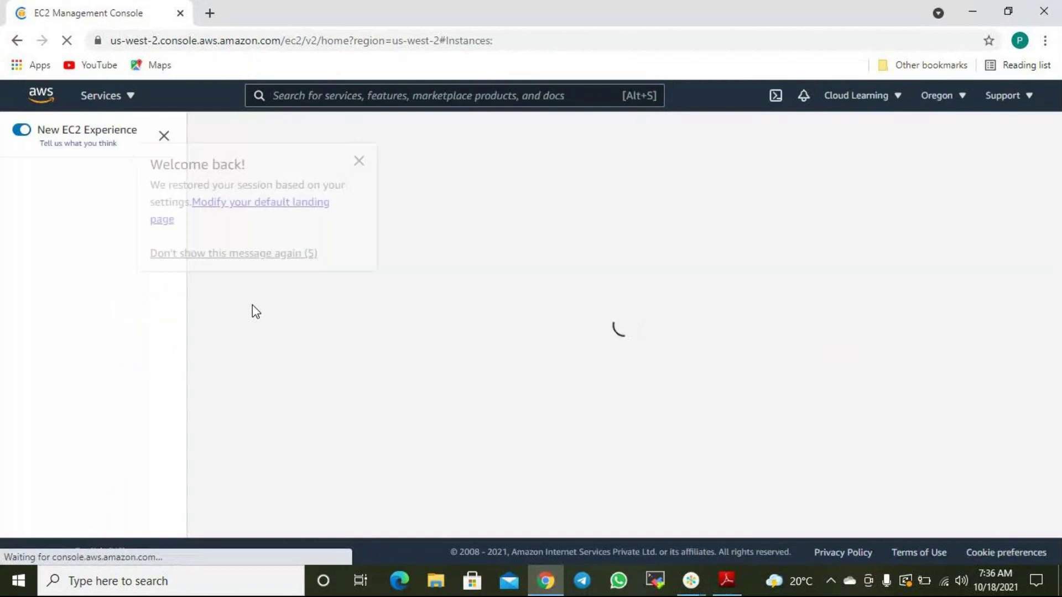
left_click(359, 161)
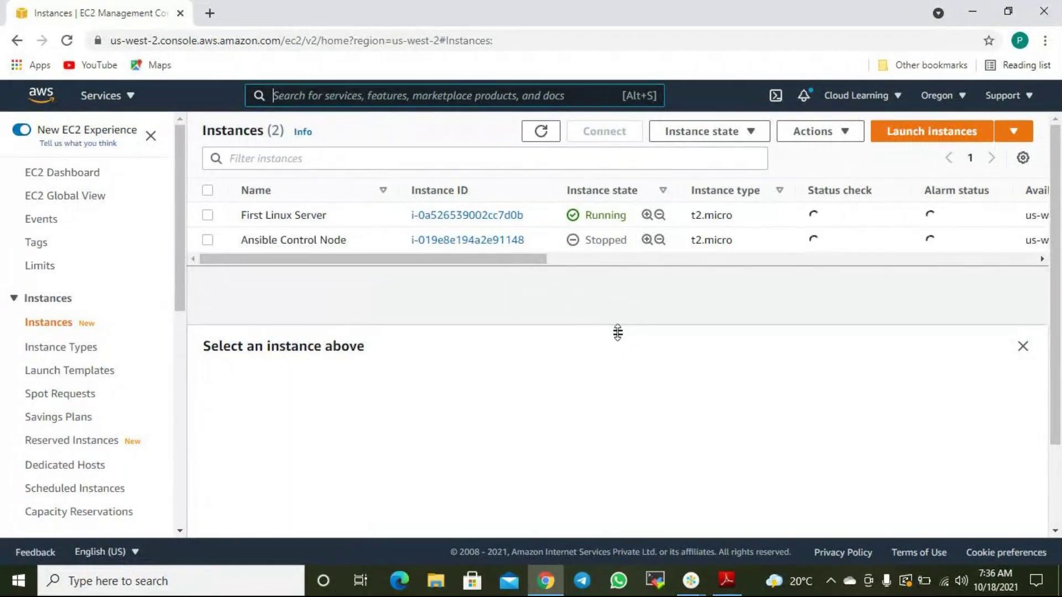
left_click_drag(615, 363, 590, 314)
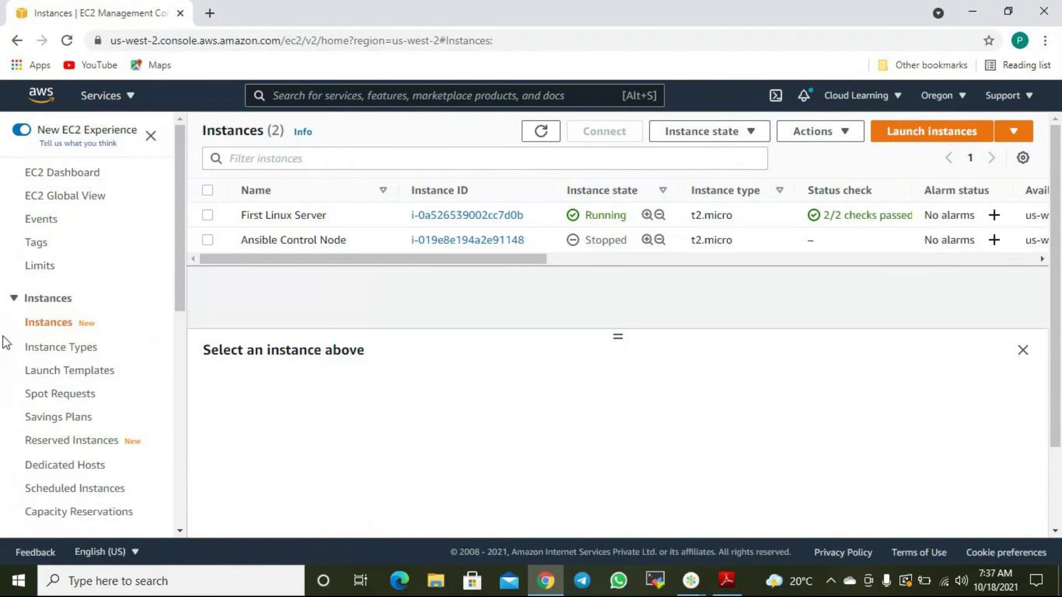
scroll(67, 322, "down", 3)
scroll(78, 324, "up", 3)
left_click(210, 13)
left_click(228, 40)
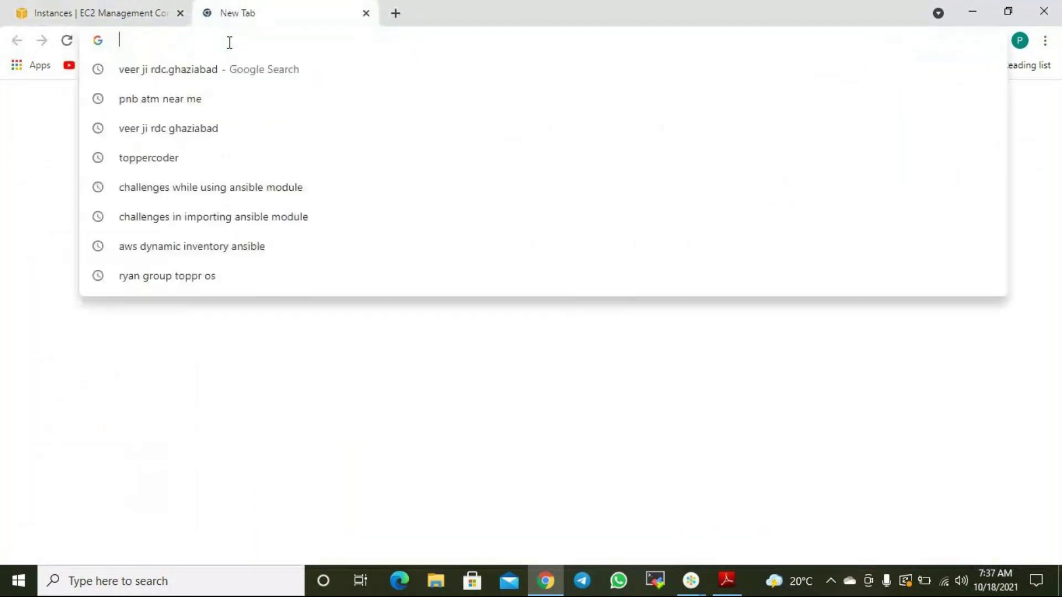
type("na")
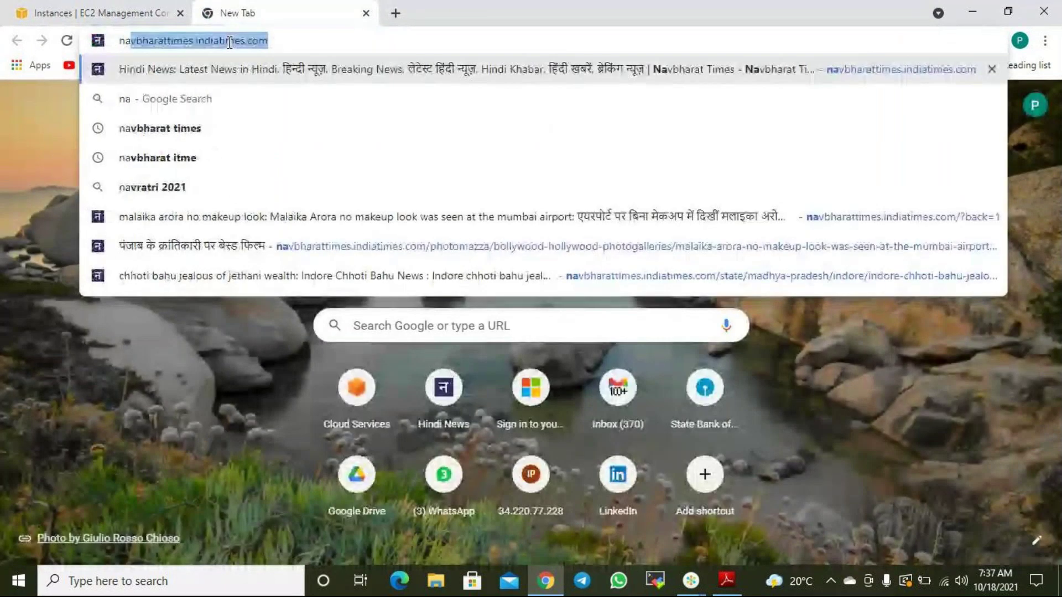
key("BackSpace")
key("BackSpace")
key("BackSpace")
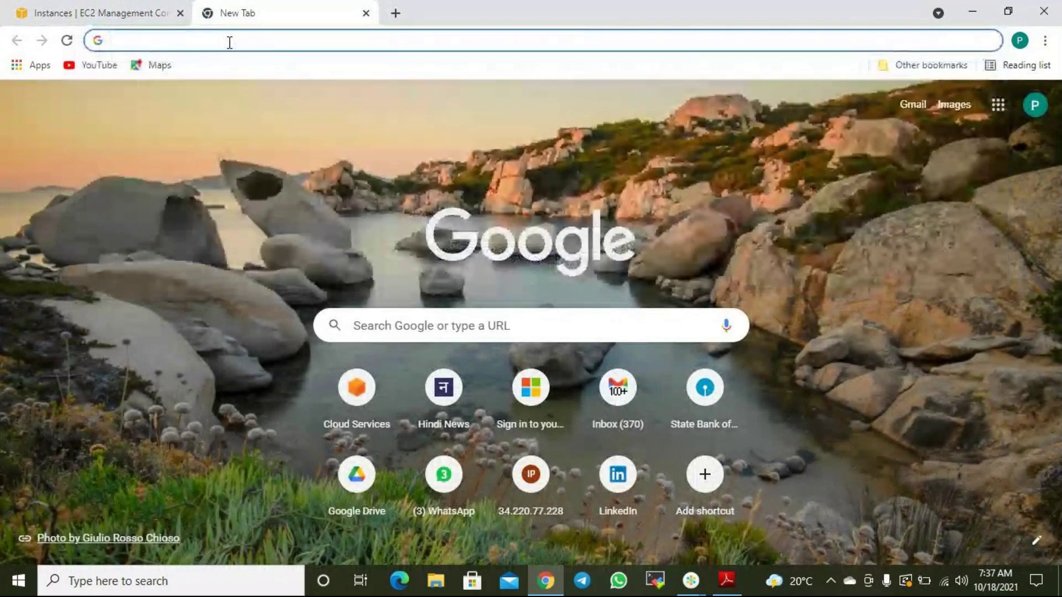
left_click(365, 14)
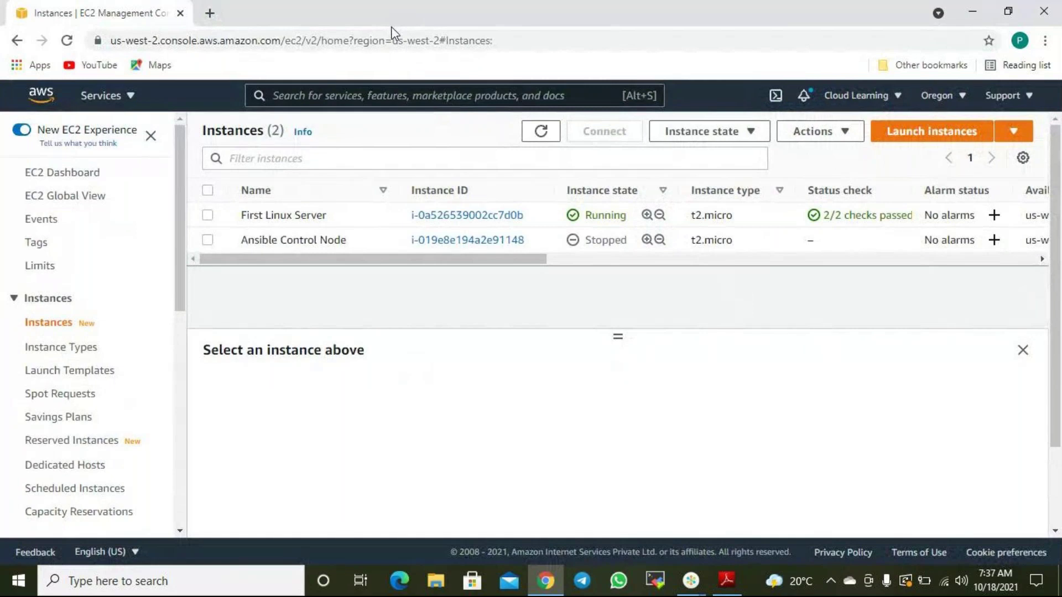
Launch Notepad through the Run dialog from the Start menu.
left_click(9, 585)
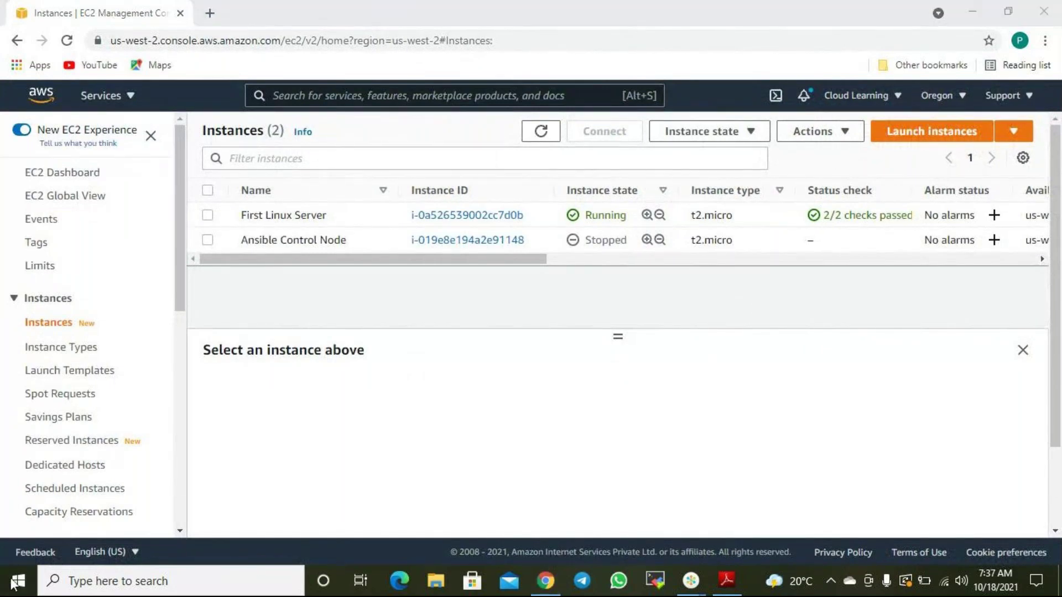
right_click(9, 585)
left_click(46, 510)
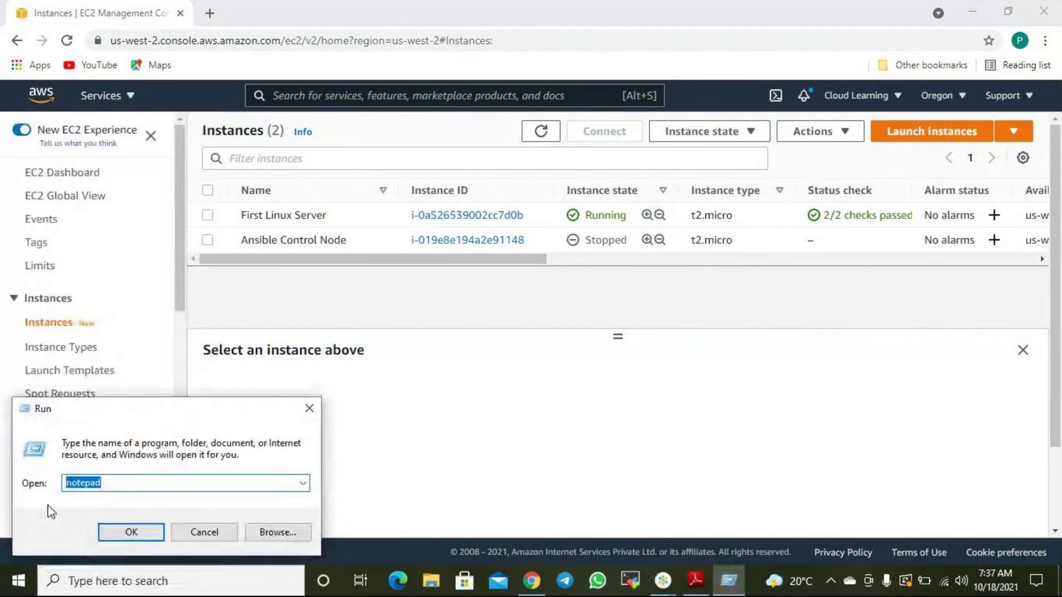
key("Return")
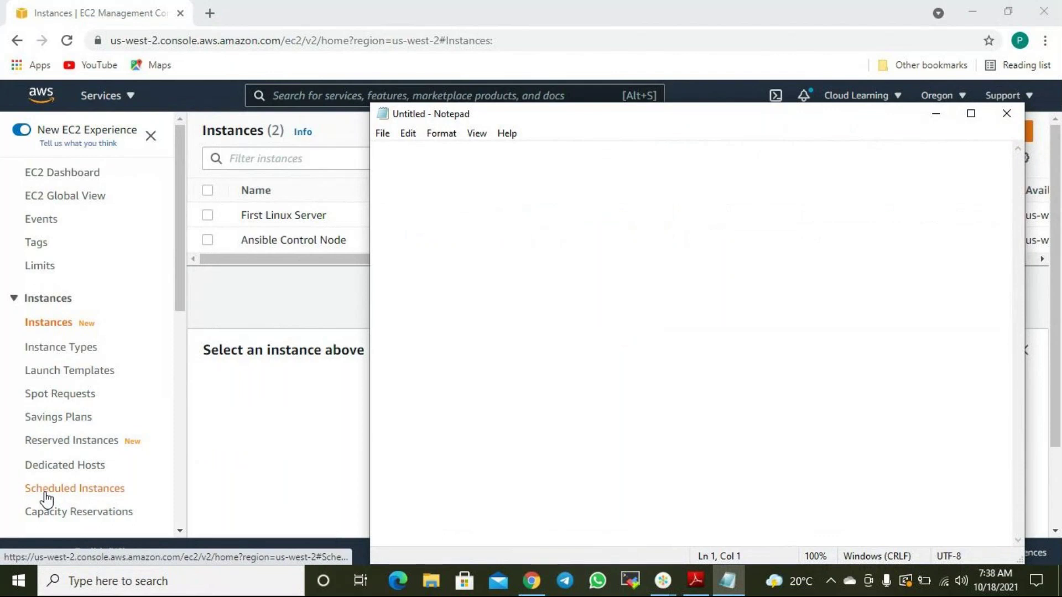
Write 'winscp' as the first line of the new note.
type("winscp")
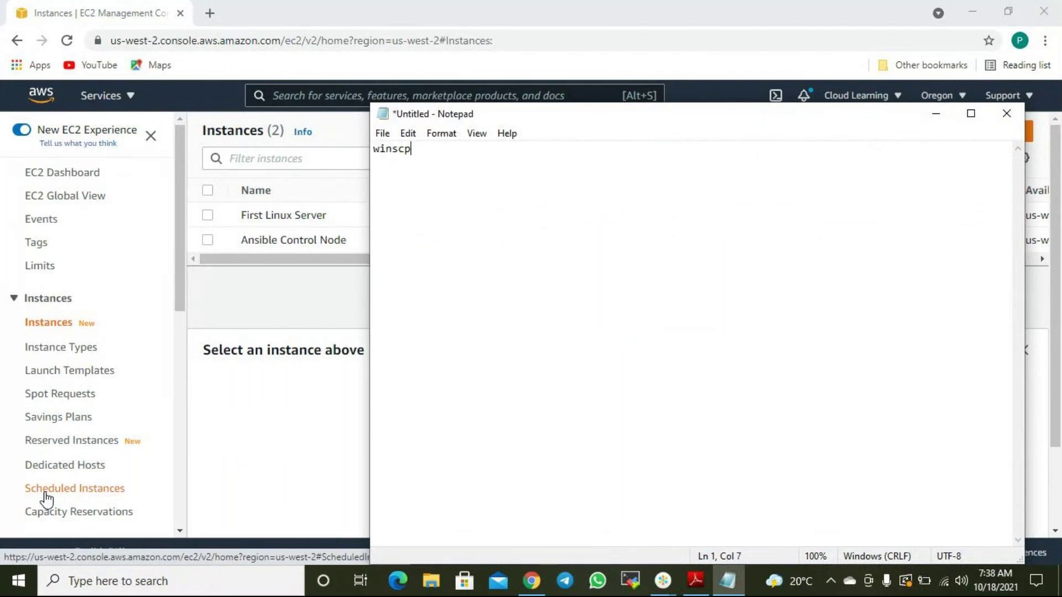
key("Return")
key("Return")
key("Up")
key("Up")
type("- thi")
key("BackSpace")
key("BackSpace")
key("BackSpace")
key("BackSpace")
key("BackSpace")
key("BackSpace")
right_click(18, 581)
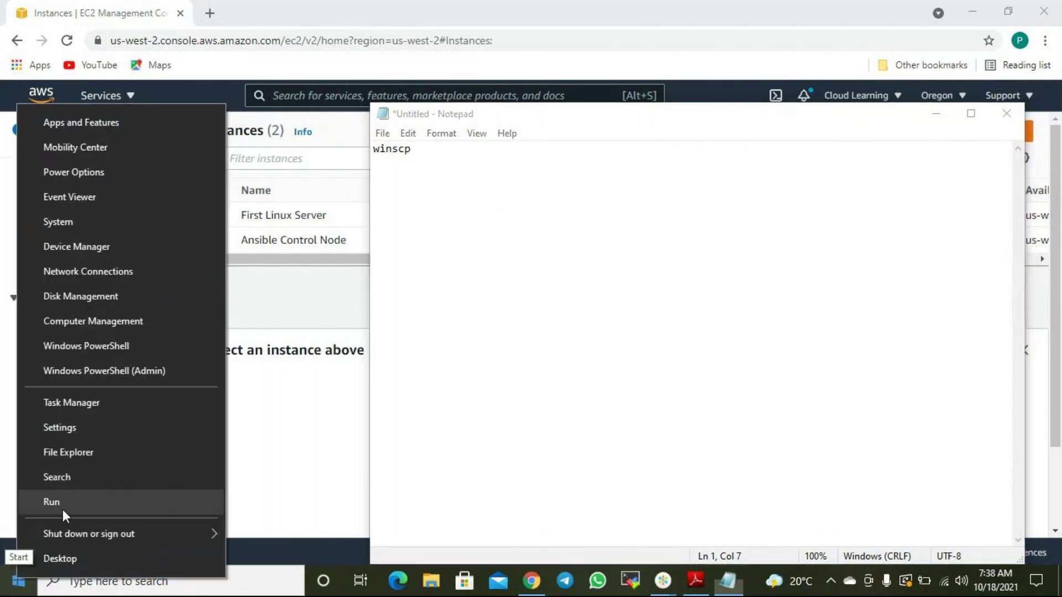
Search Windows for winscp, then close the results.
left_click(173, 583)
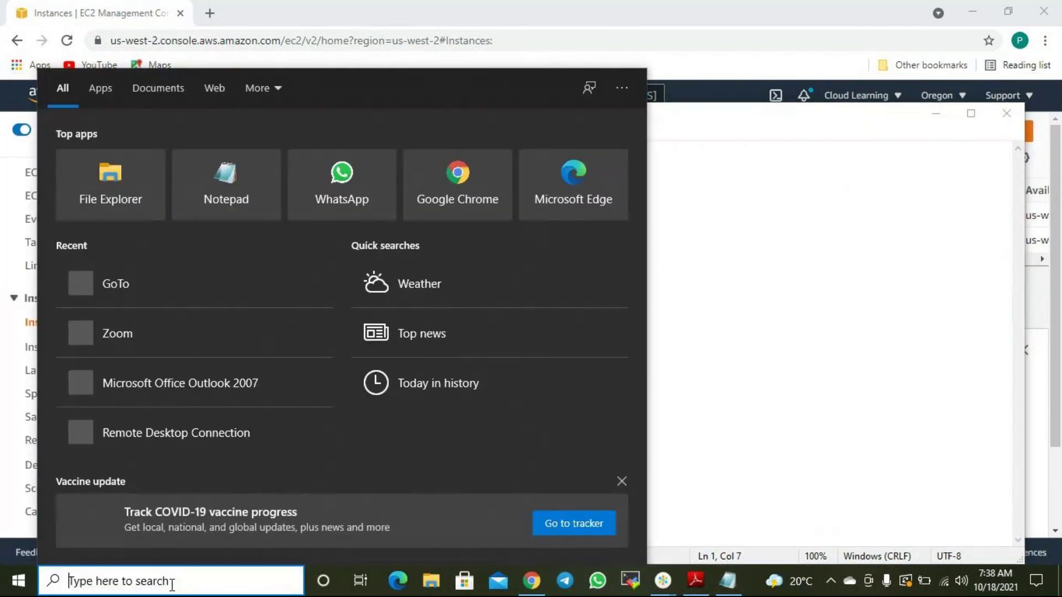
type("winscp")
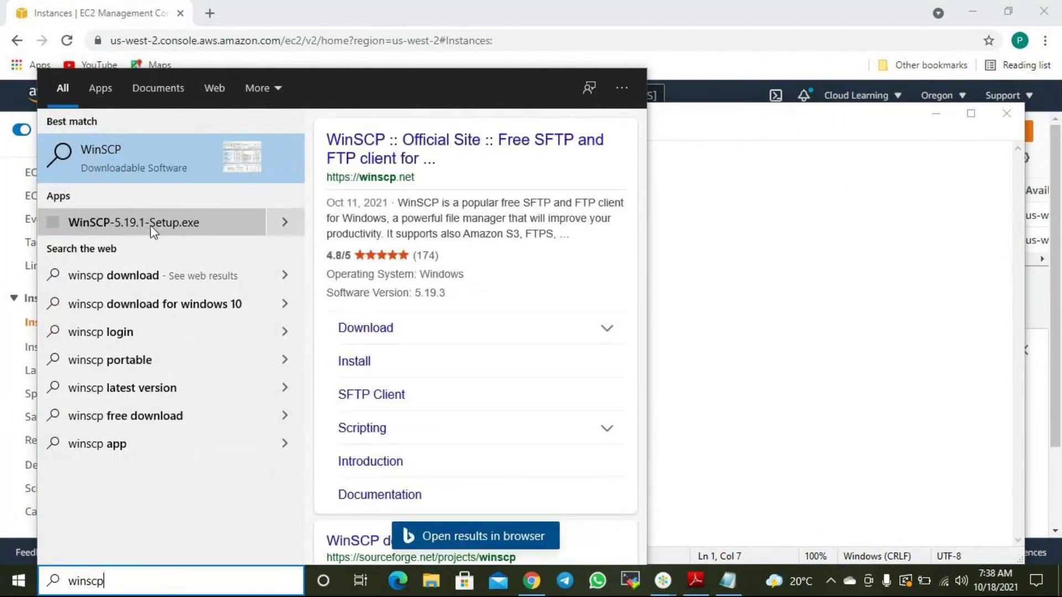
left_click(578, 24)
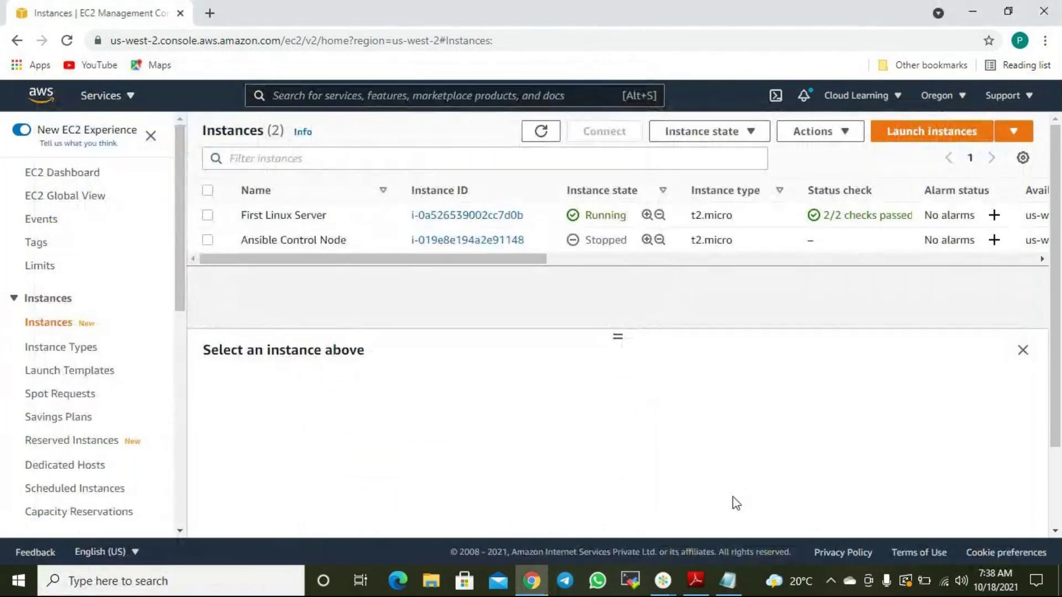
Put the cursor at the start of the winscp note, then return to the EC2 Instances page.
mouse_move(739, 581)
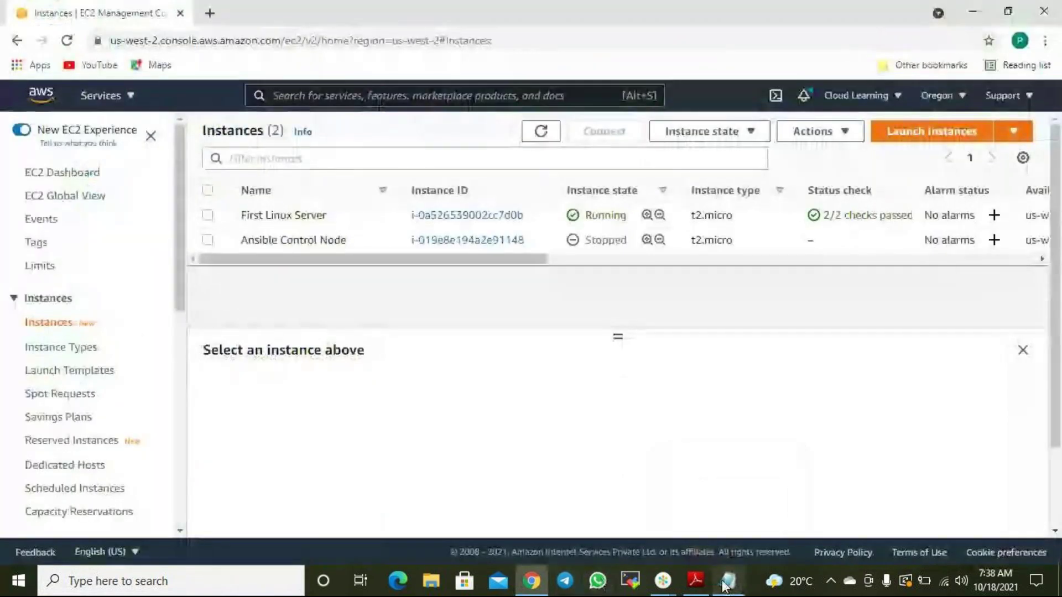
left_click(728, 581)
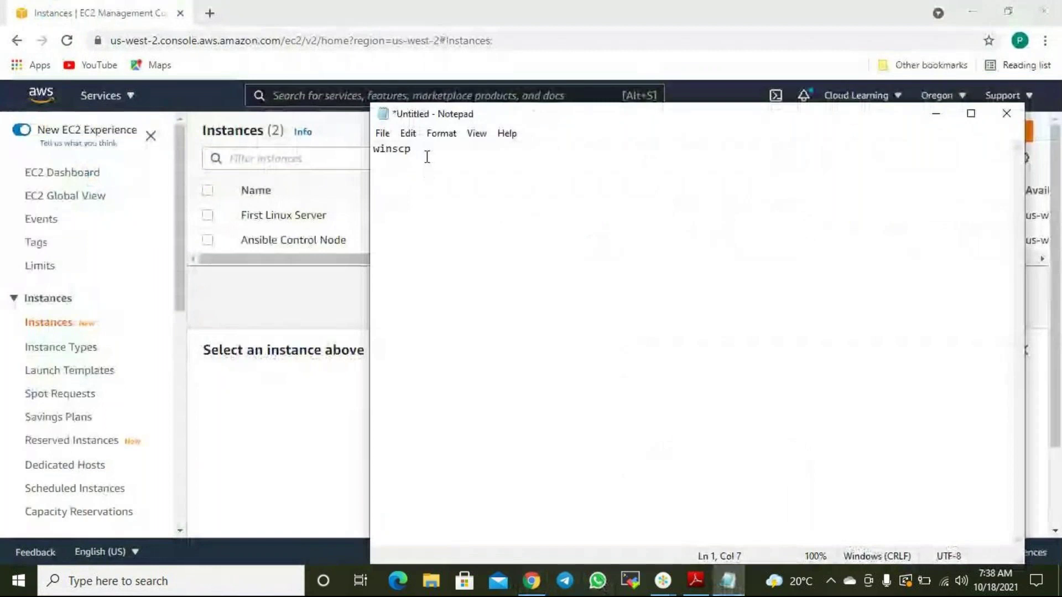
key("Home")
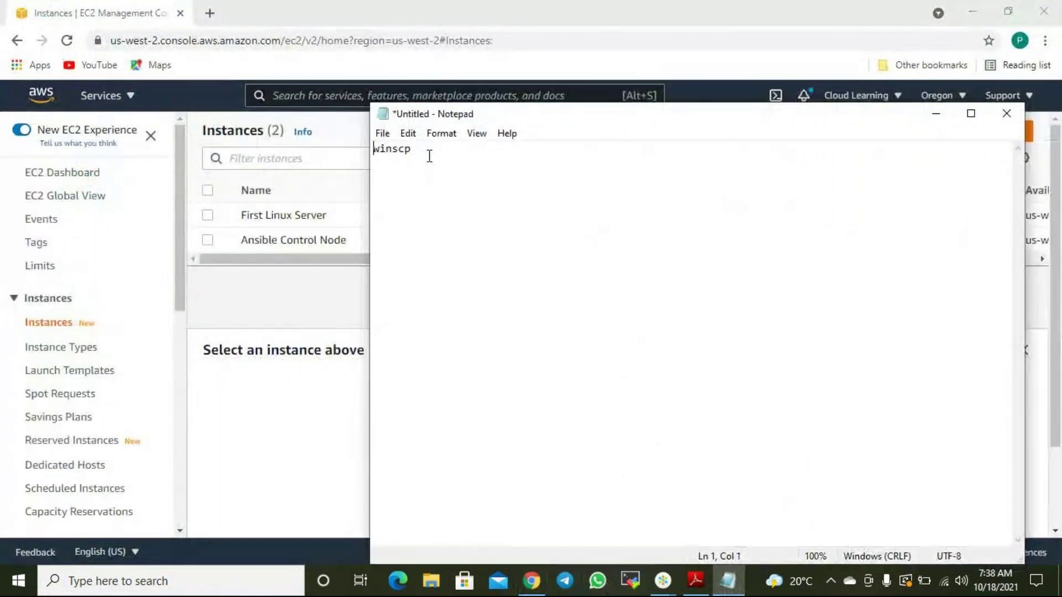
left_click(671, 20)
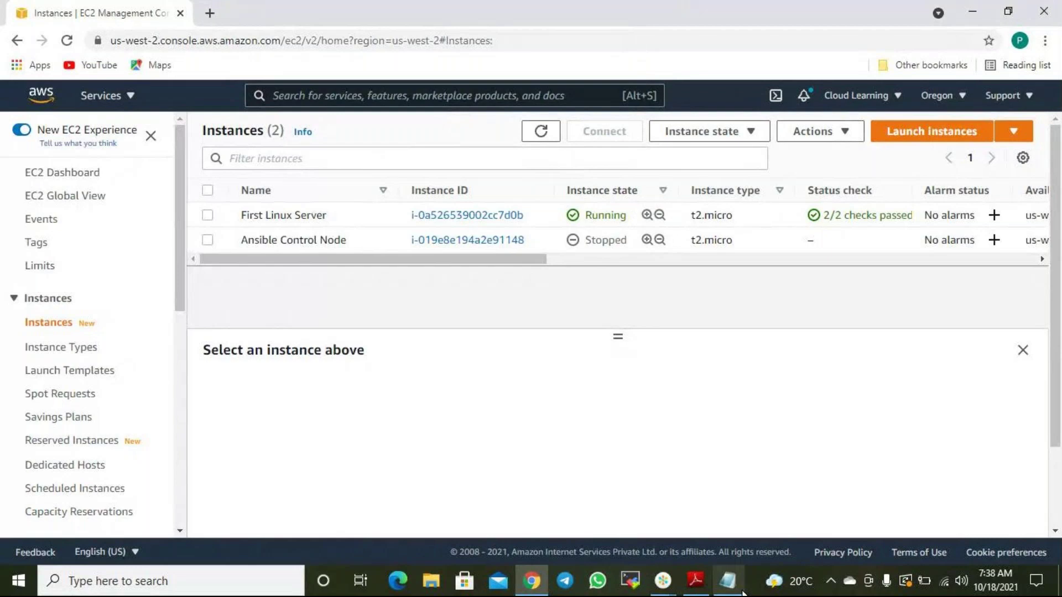
Add the date 18-10-21 on its own line above winscp.
left_click(728, 581)
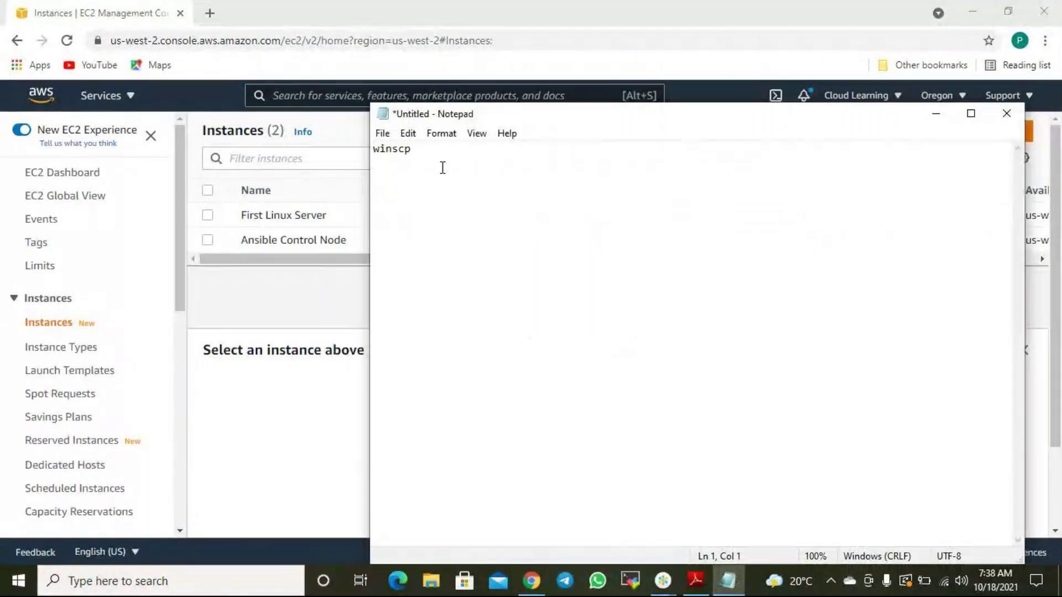
type("18-10-21")
key("Return")
key("Return")
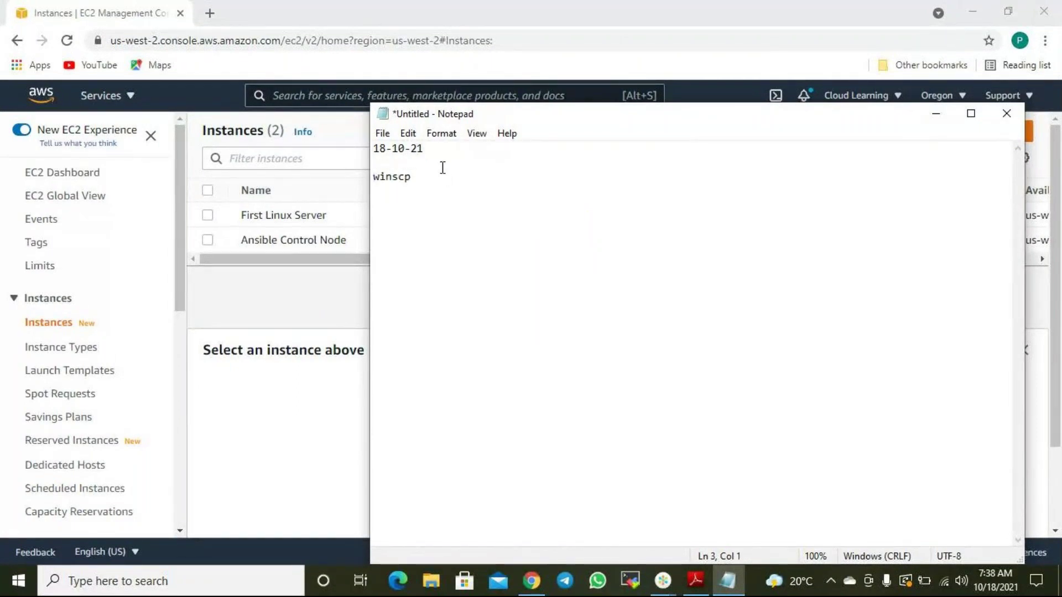
Append '- Third party tool to copy files from local to linux or windows server' after winscp.
left_click(443, 176)
type("- Third party tool to")
type("co")
key("BackSpace")
key("BackSpace")
type("copy firle")
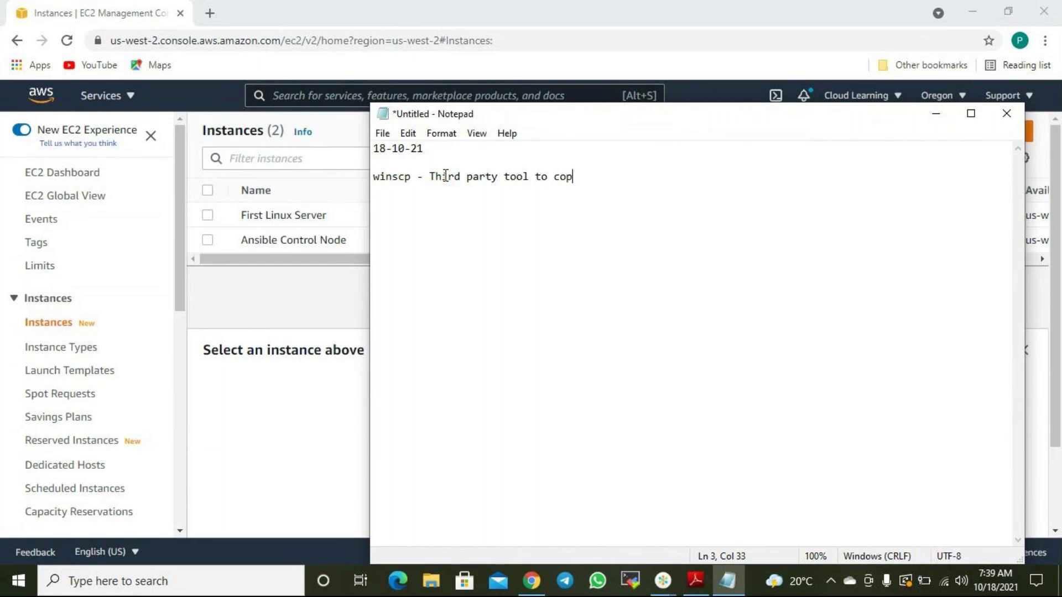
key("BackSpace")
key("BackSpace")
key("BackSpace")
type("les from lo")
key("BackSpace")
key("BackSpace")
type("local tolin")
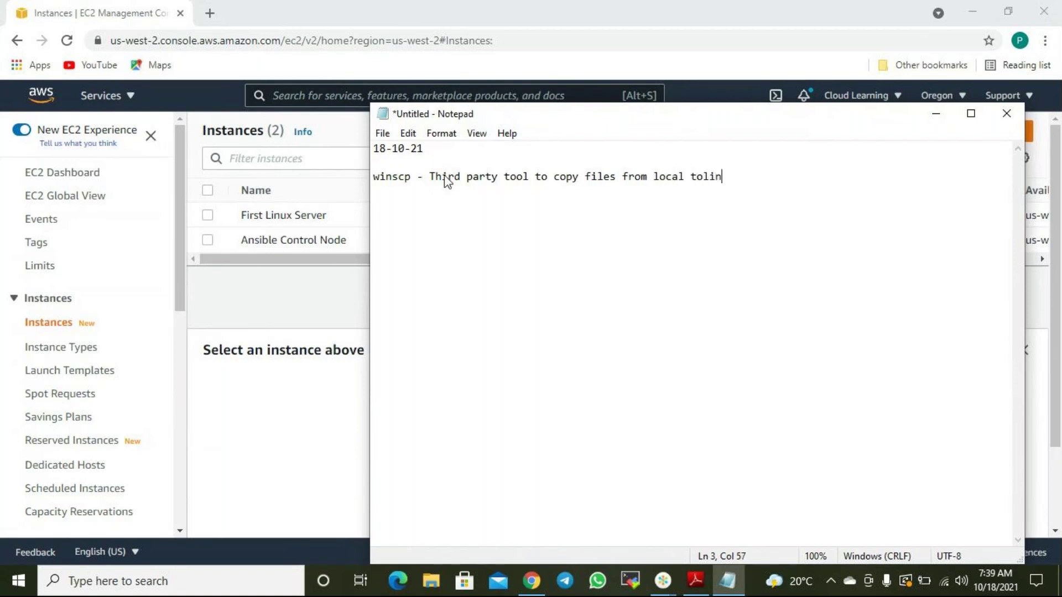
key("BackSpace")
key("BackSpace")
key("BackSpace")
type("llinux")
key("BackSpace")
key("BackSpace")
key("BackSpace")
key("BackSpace")
key("BackSpace")
type("inux or windows server.")
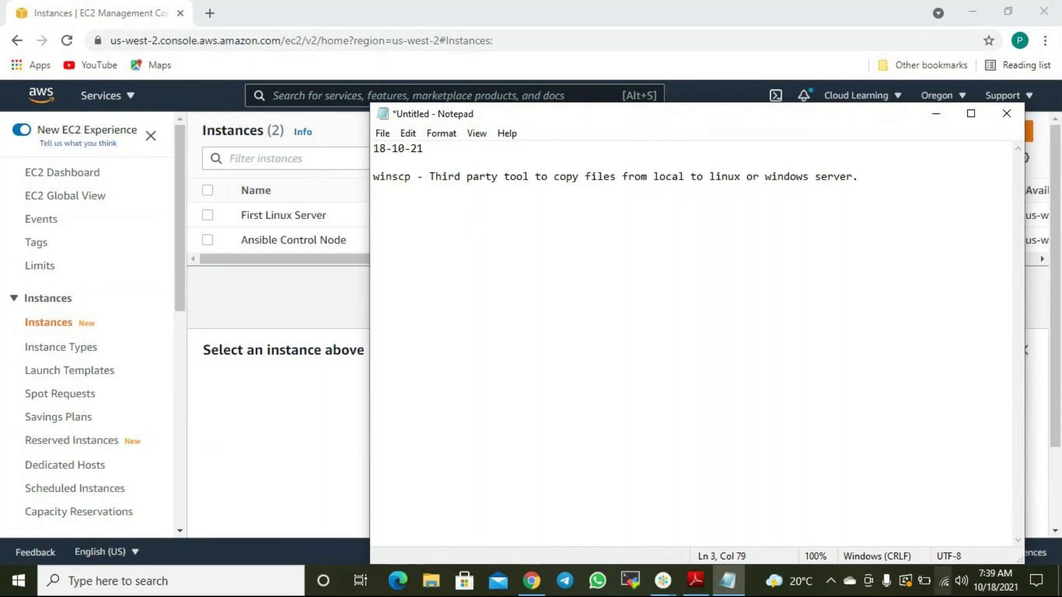
Save the note as 'AWS Notes 18-10-21.txt' in the AWS Notes folder and minimize Notepad.
key("ctrl+s")
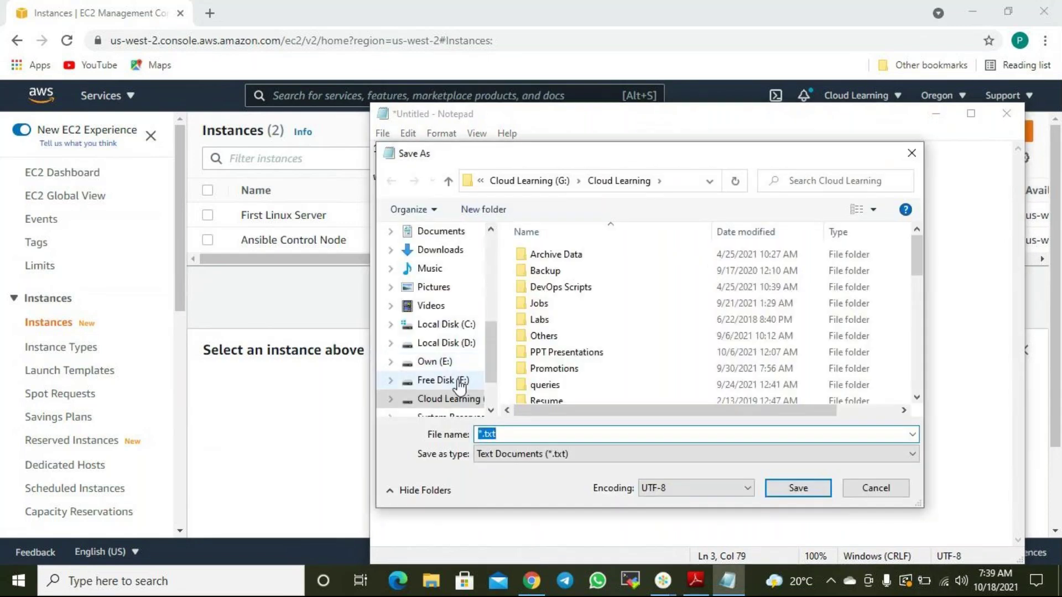
scroll(457, 269, "up", 3)
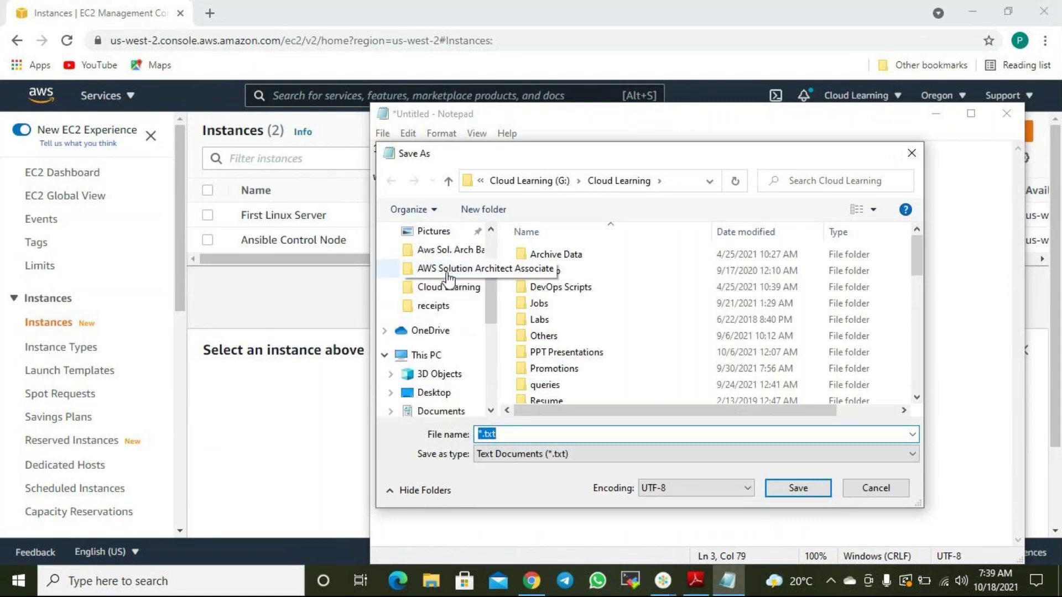
left_click(452, 252)
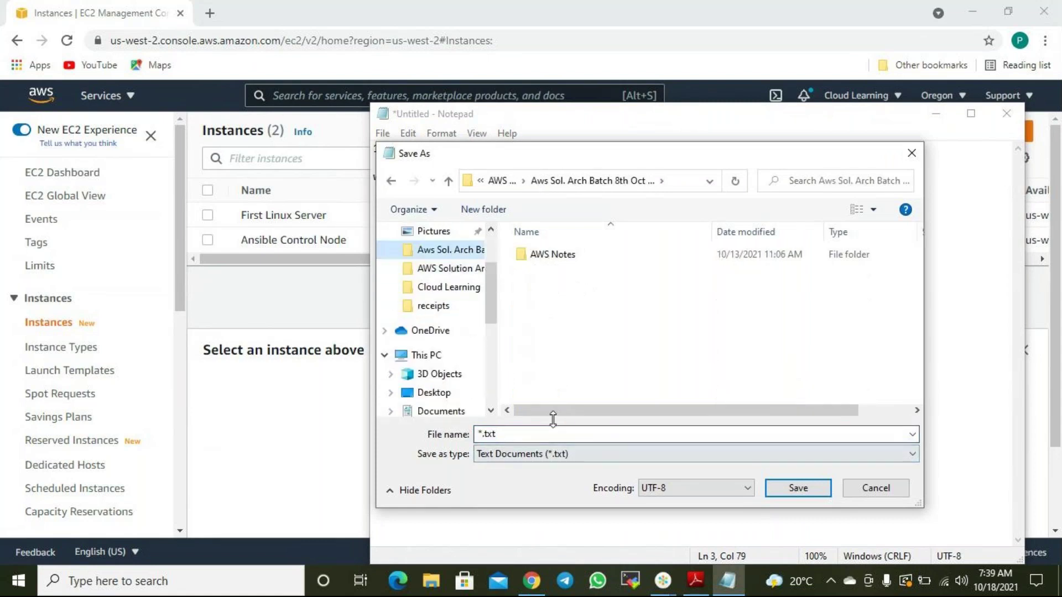
double_click(548, 255)
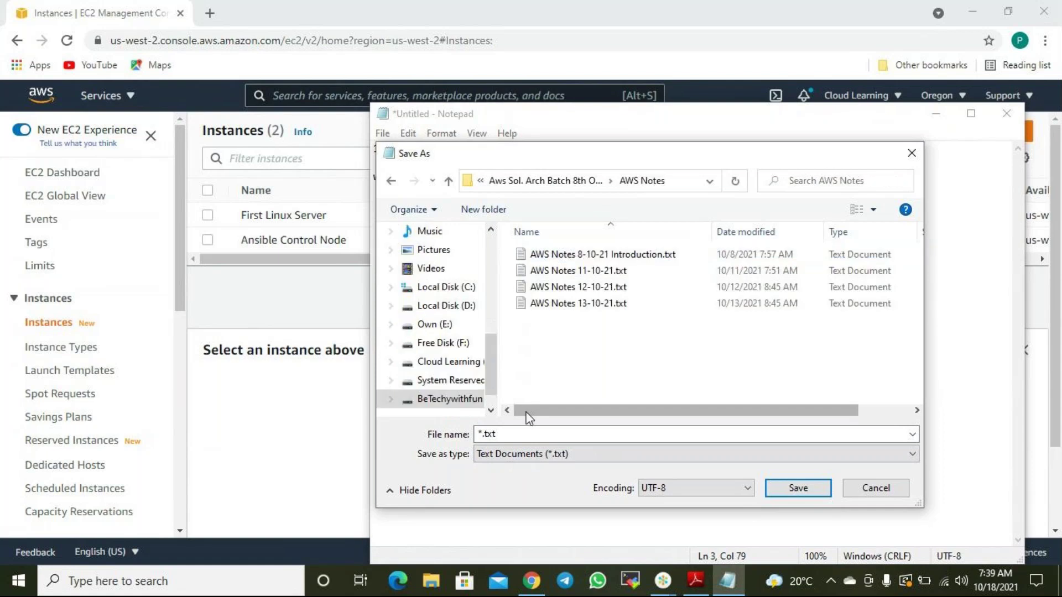
left_click(591, 305)
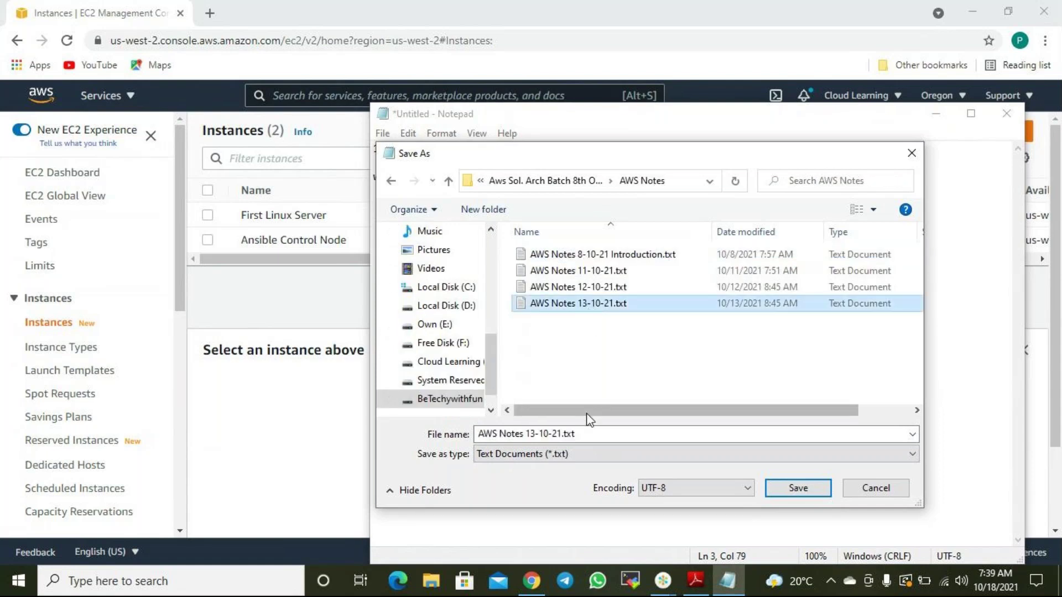
left_click(563, 433)
left_click(537, 433)
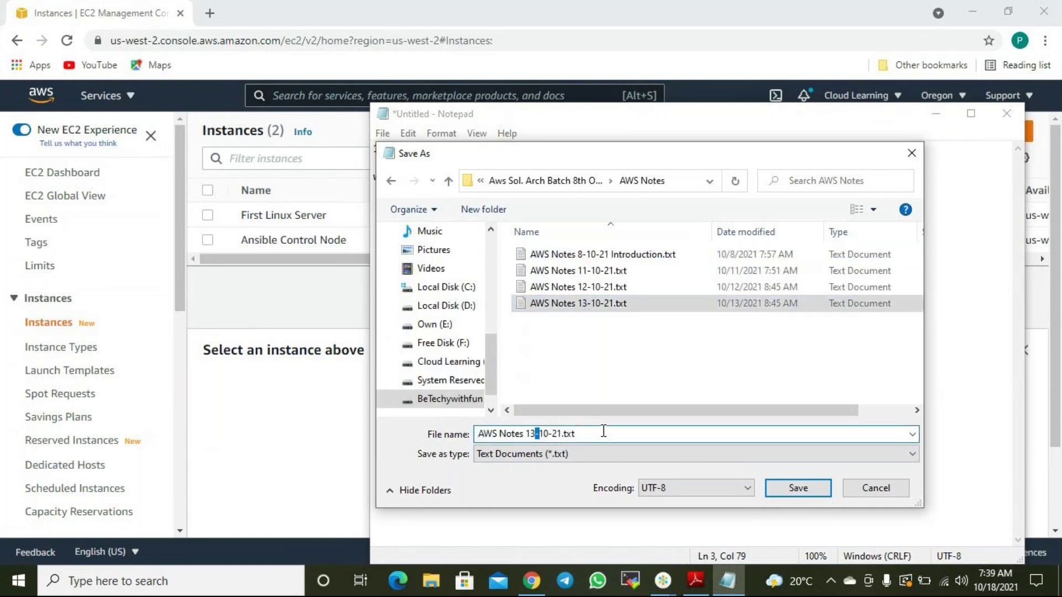
key("BackSpace")
type("8")
key("Return")
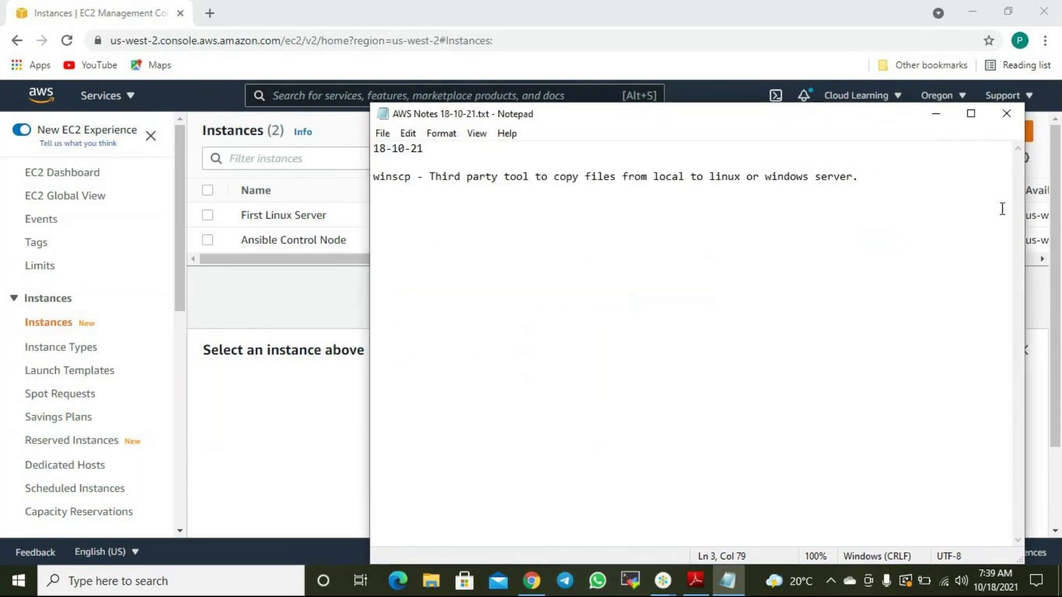
left_click(943, 116)
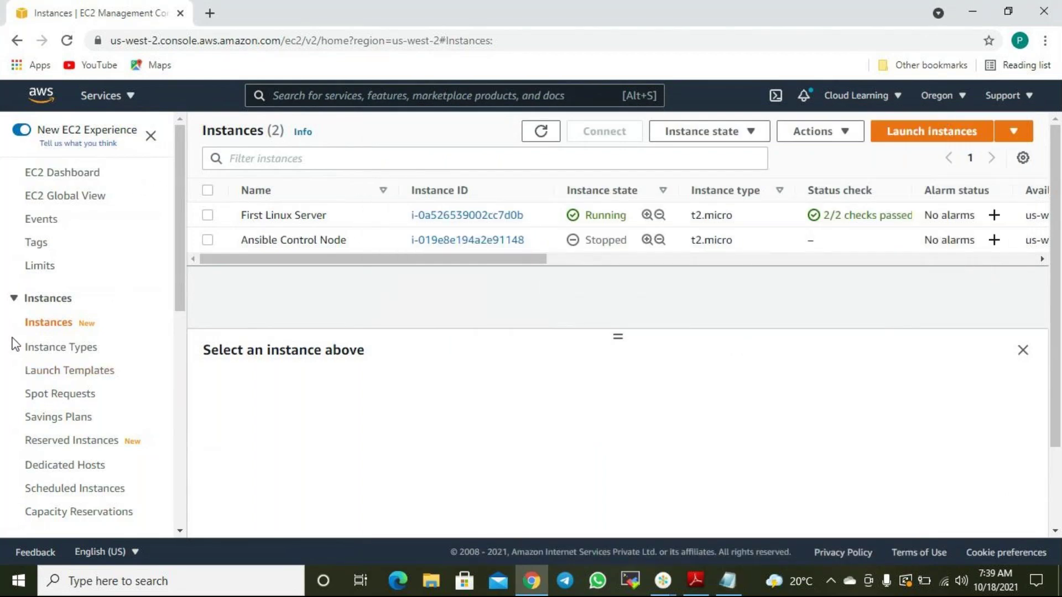
View the First Web Server AMI in the AMIs list, enlarging the list pane.
scroll(21, 308, "down", 5)
scroll(21, 307, "down", 1)
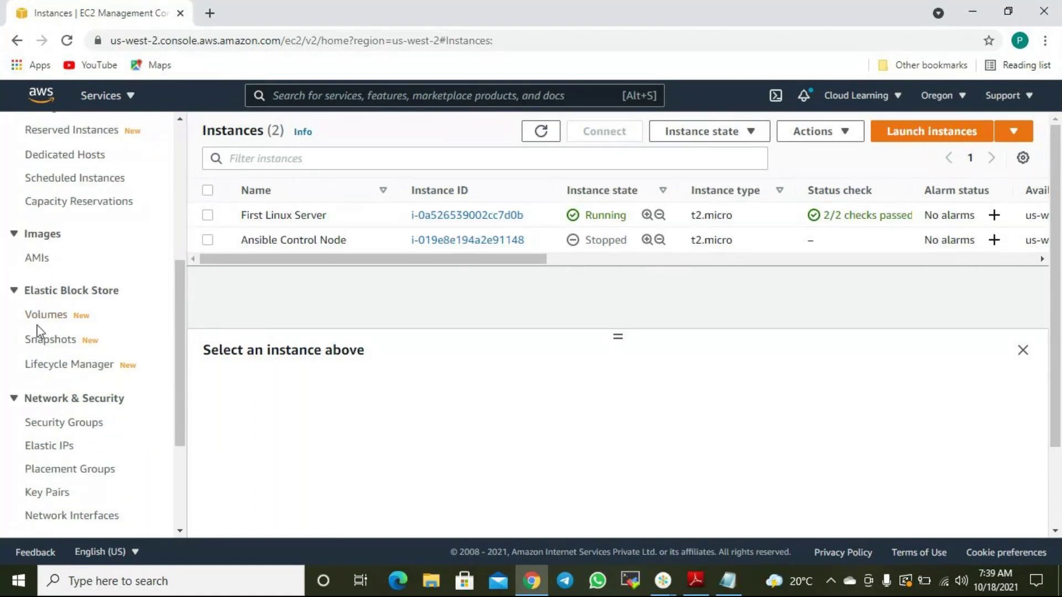
left_click(44, 270)
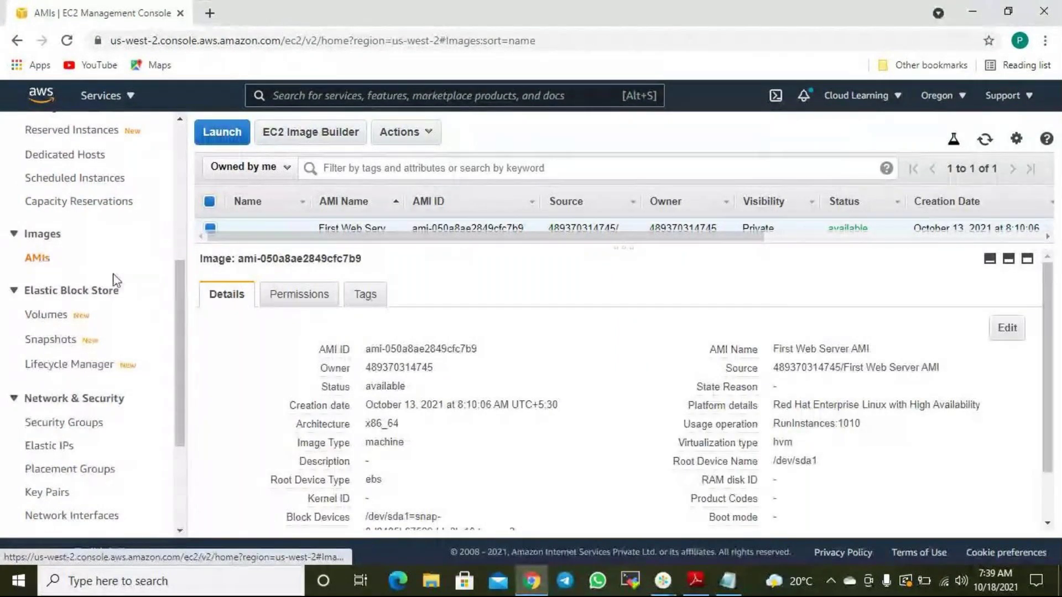
left_click_drag(624, 247, 626, 301)
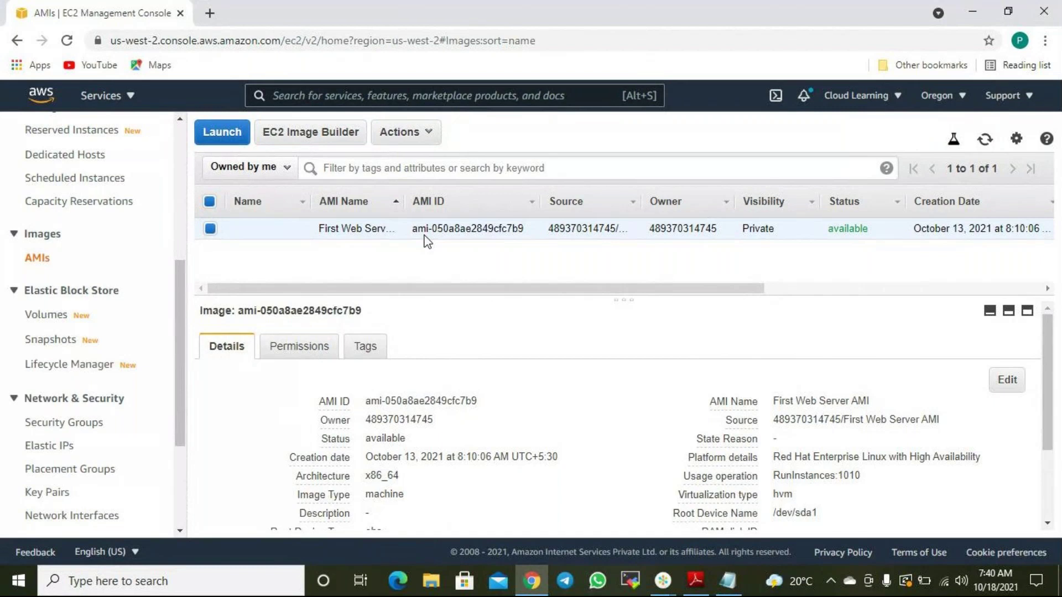
Select First Linux Server in Instances to see its summary and public IPv4 address.
scroll(111, 296, "up", 5)
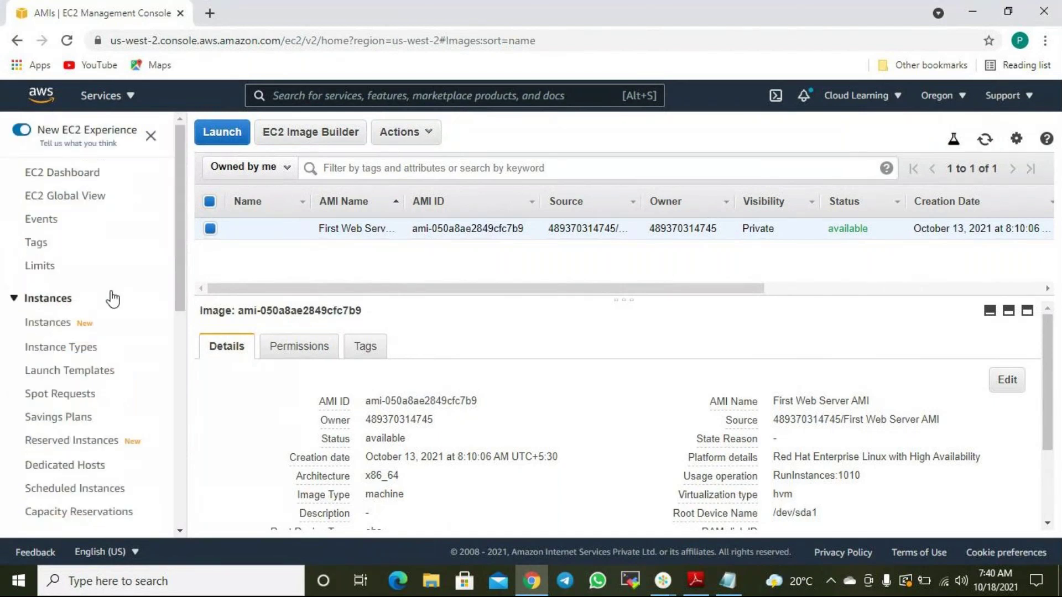
left_click(44, 326)
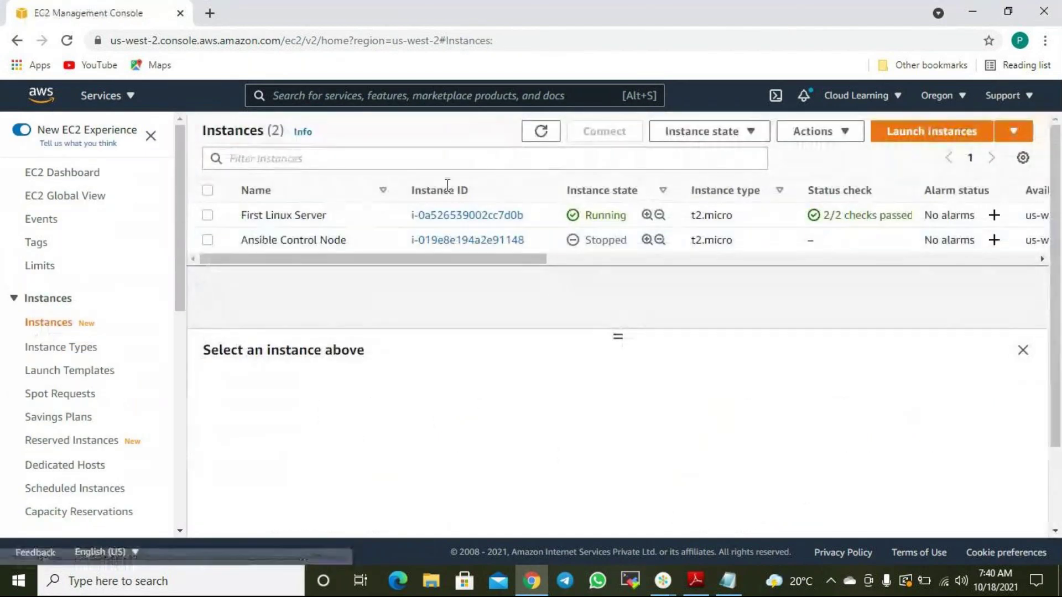
left_click(208, 215)
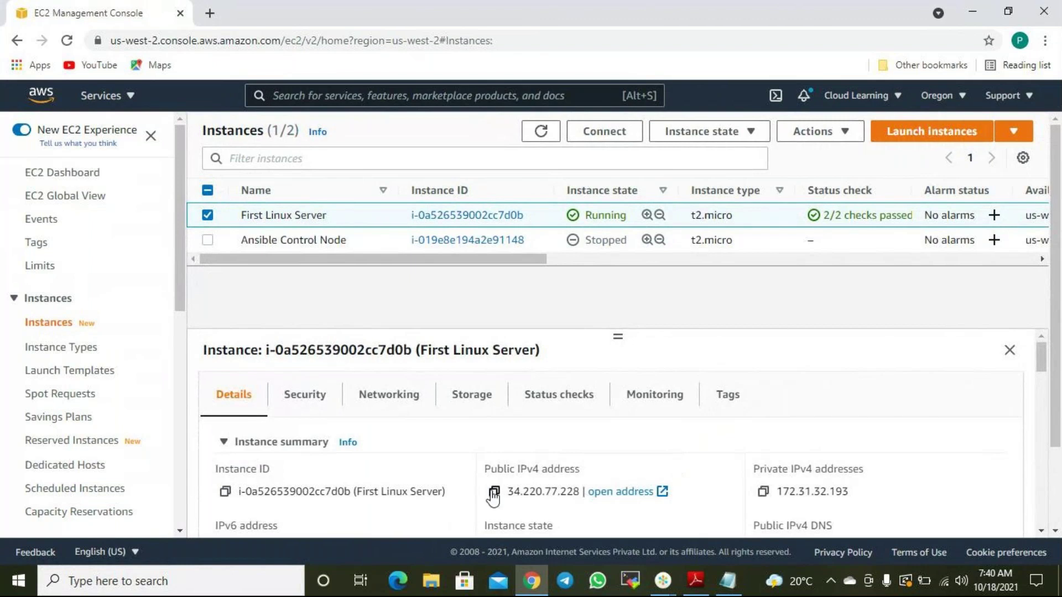
left_click(494, 491)
left_click(210, 13)
left_click(210, 40)
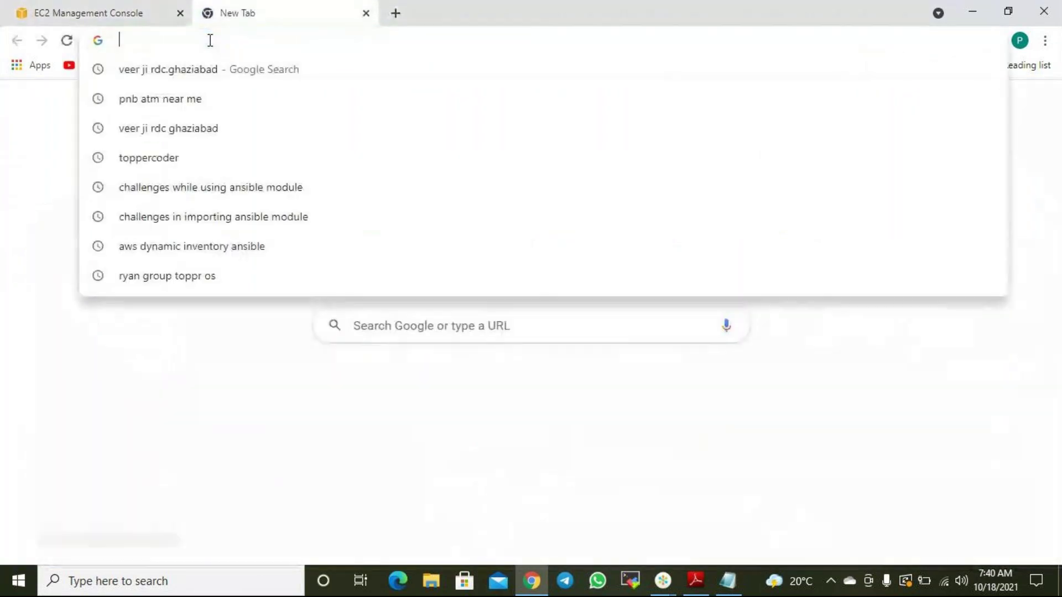
key("ctrl+v")
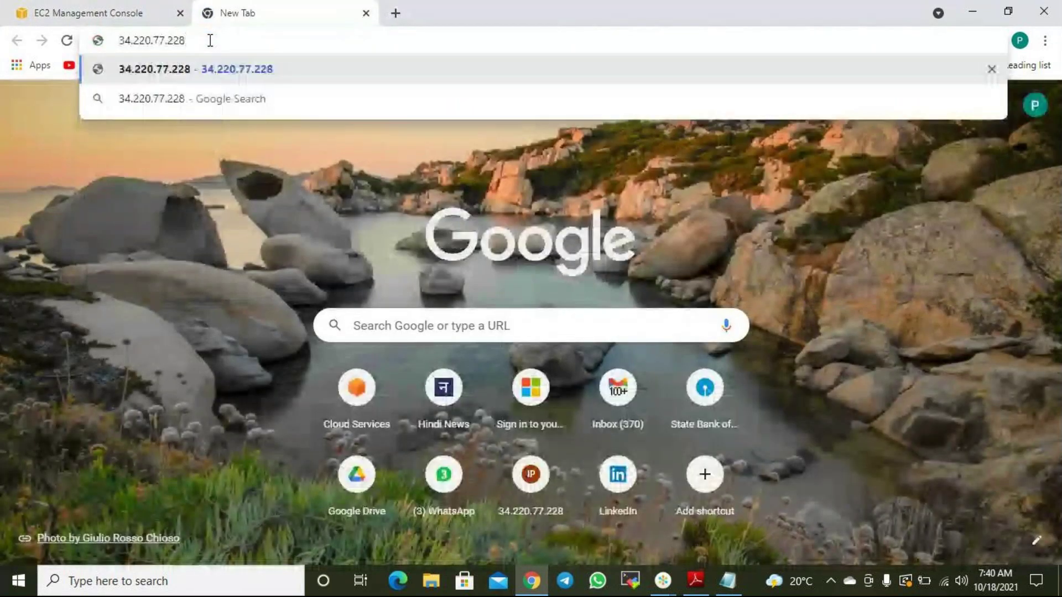
key("Return")
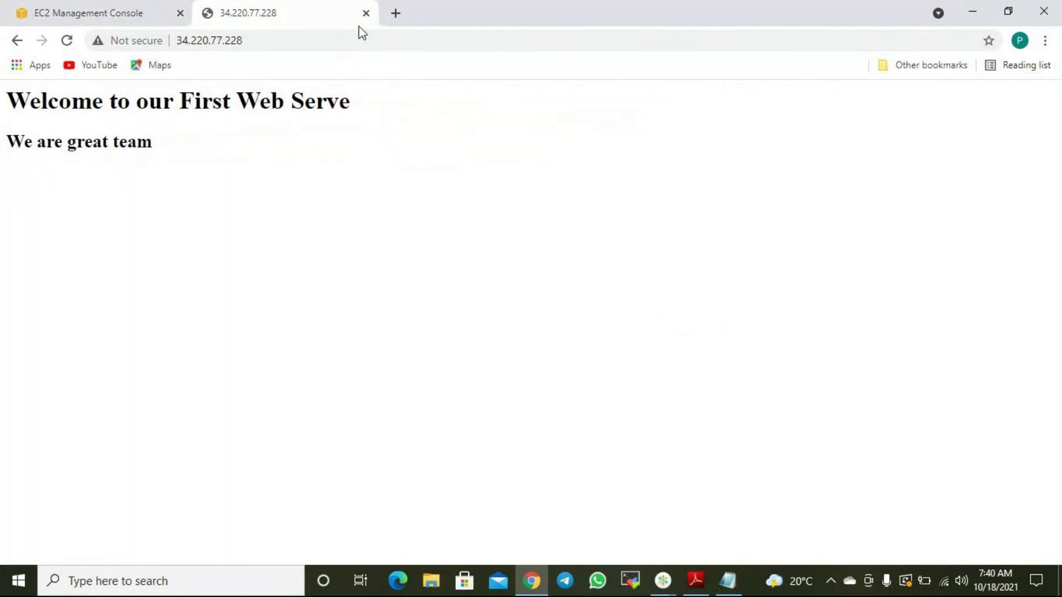
left_click(395, 13)
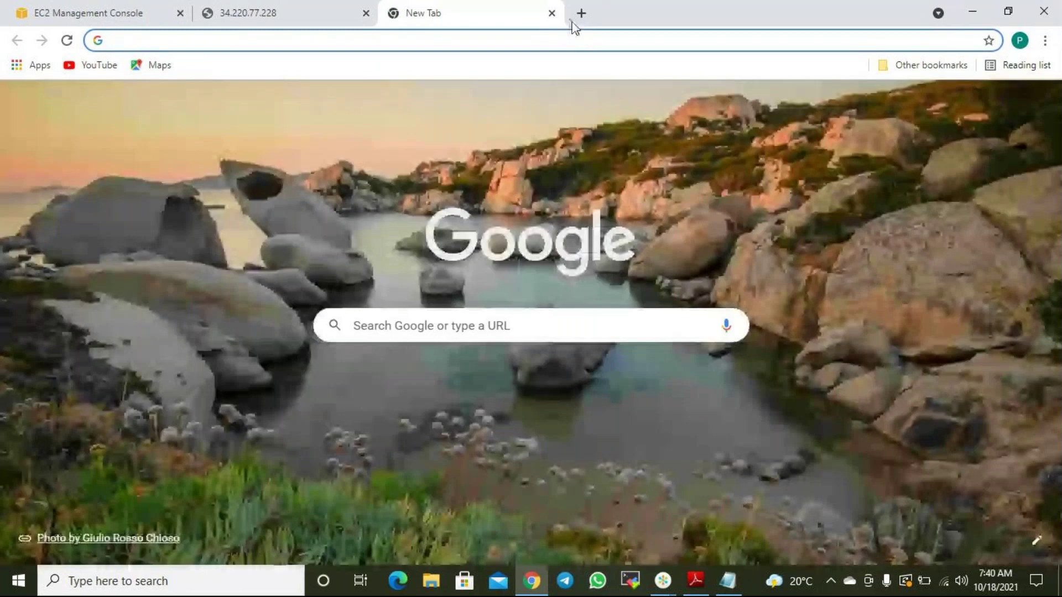
left_click(551, 13)
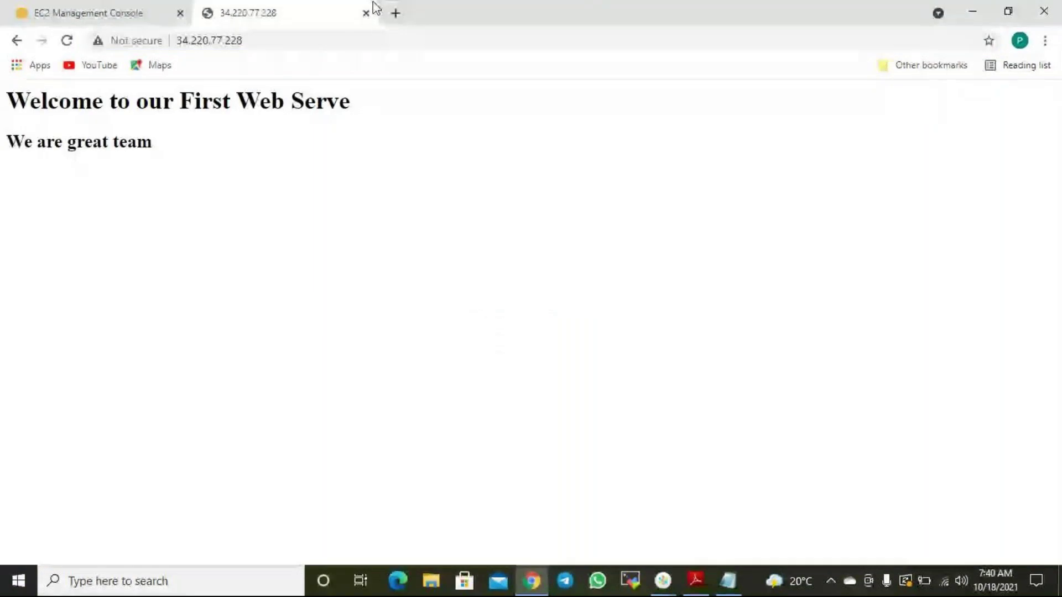
left_click(366, 13)
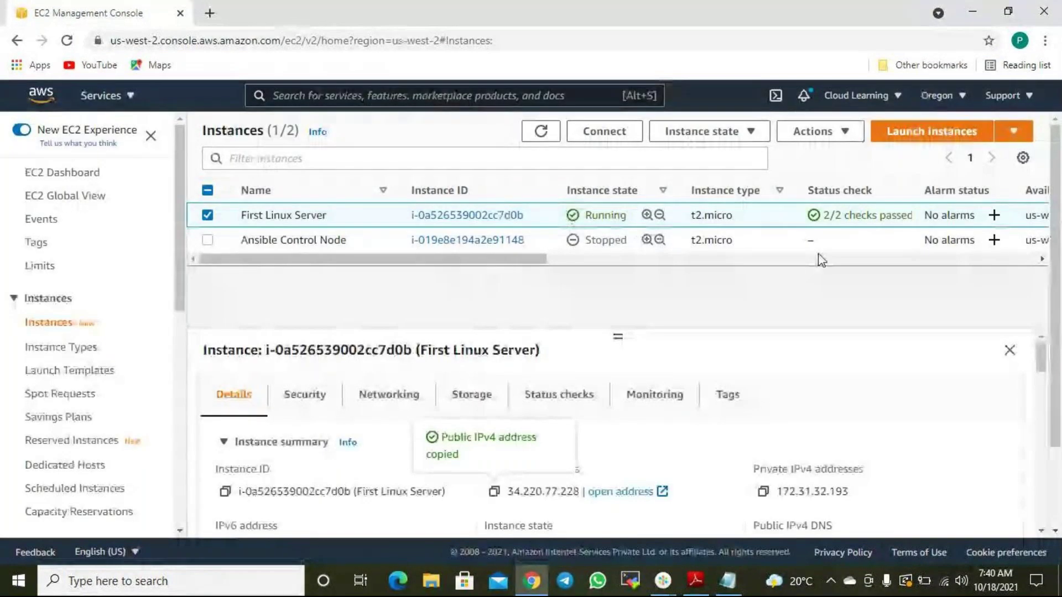
Terminate First Linux Server and refresh the list to see it shutting down.
left_click(754, 132)
left_click(733, 254)
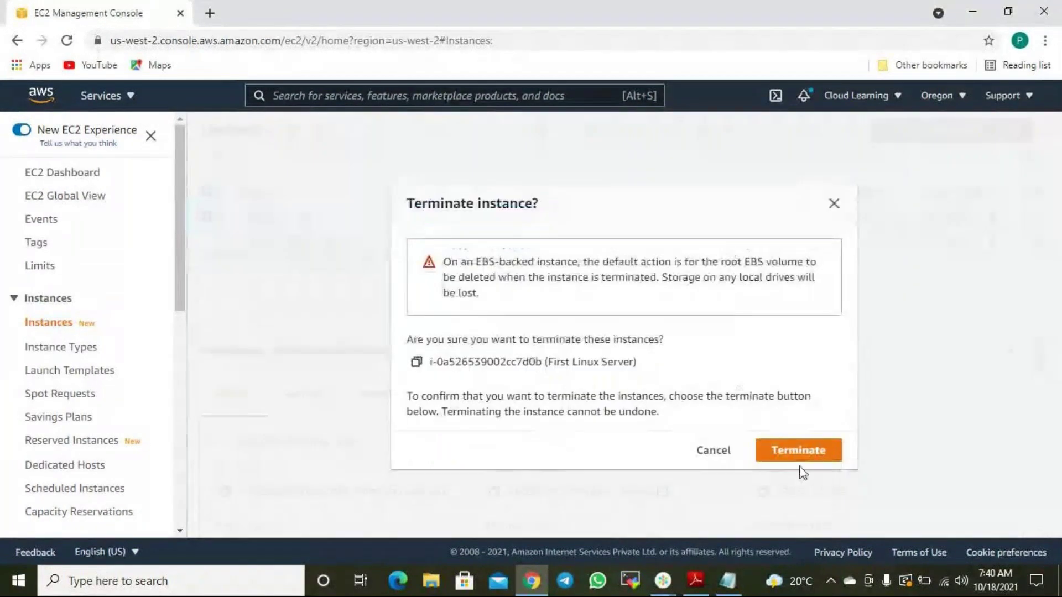
left_click(789, 452)
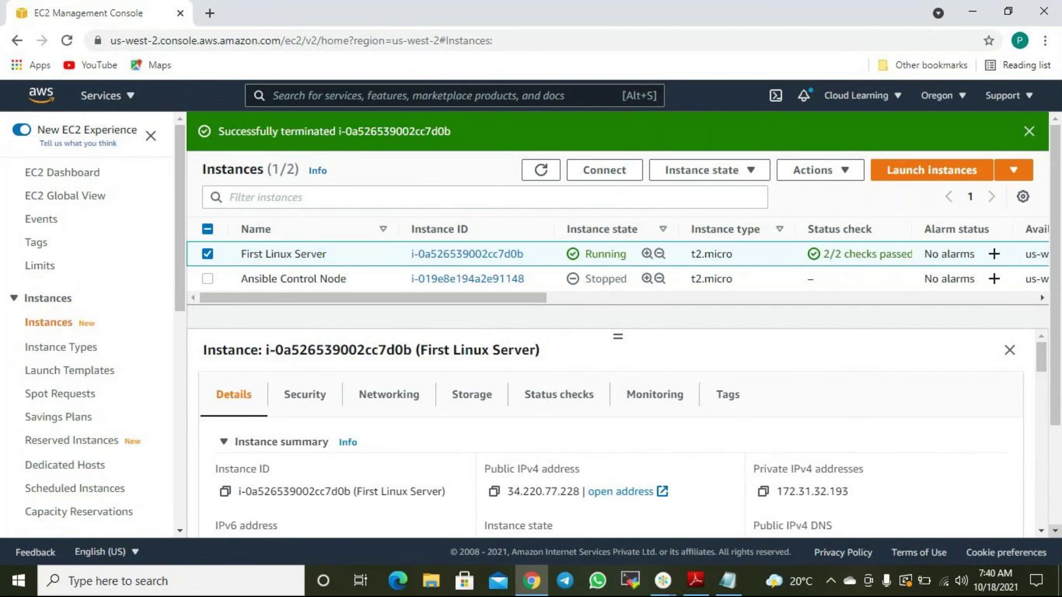
left_click(542, 171)
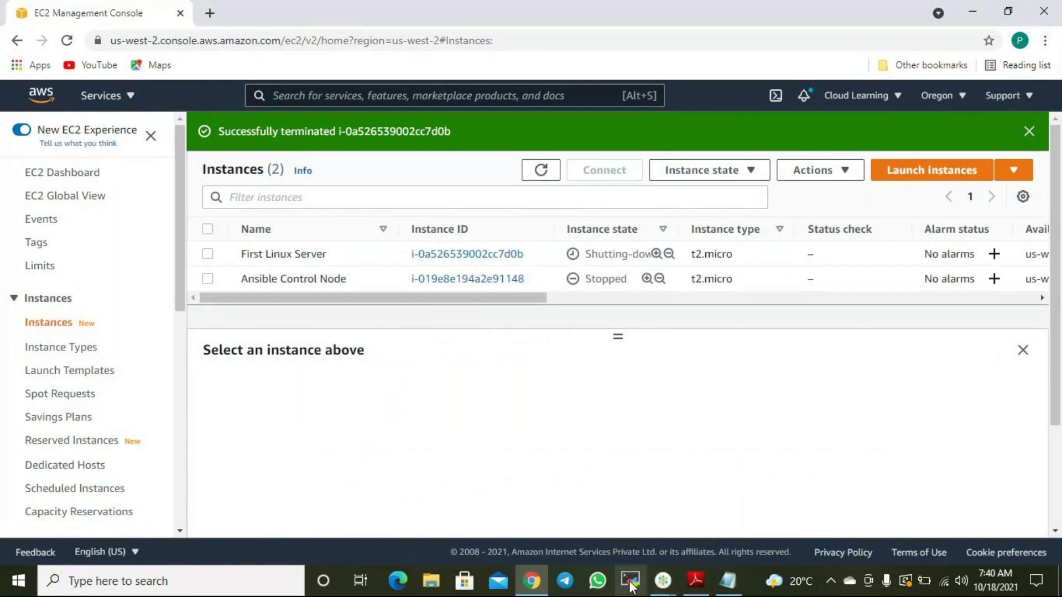
Scroll through the course topics PDF, then return to the EC2 Instances list in Chrome.
left_click(698, 587)
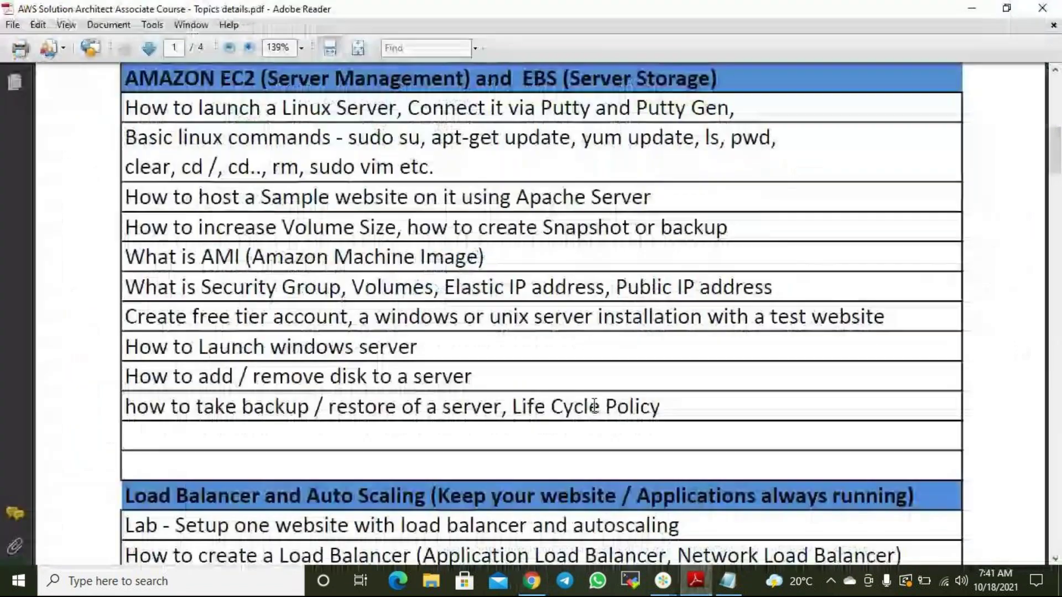
scroll(598, 412, "down", 2)
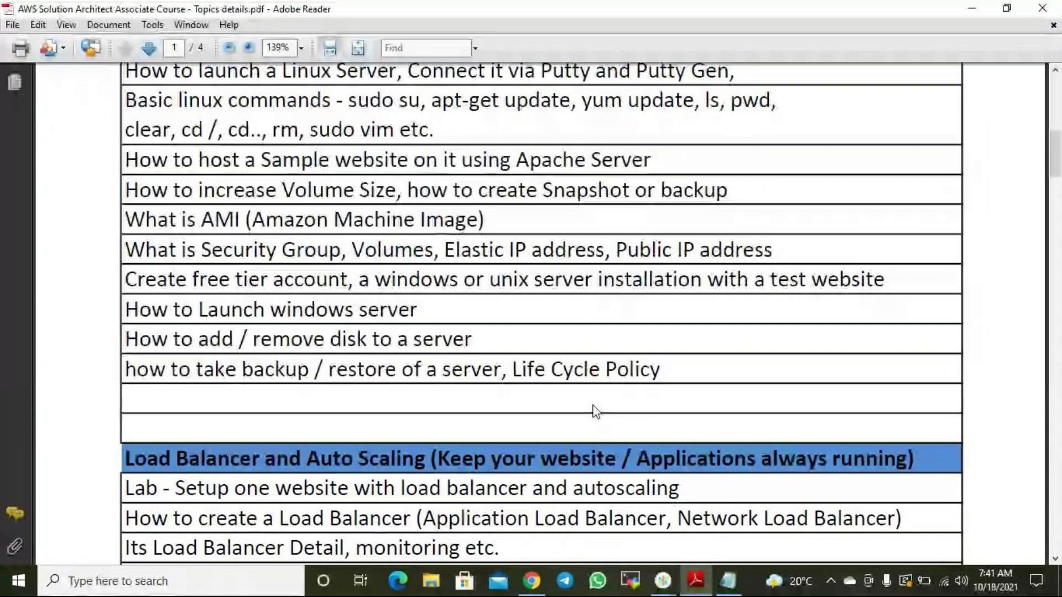
key("alt+Tab")
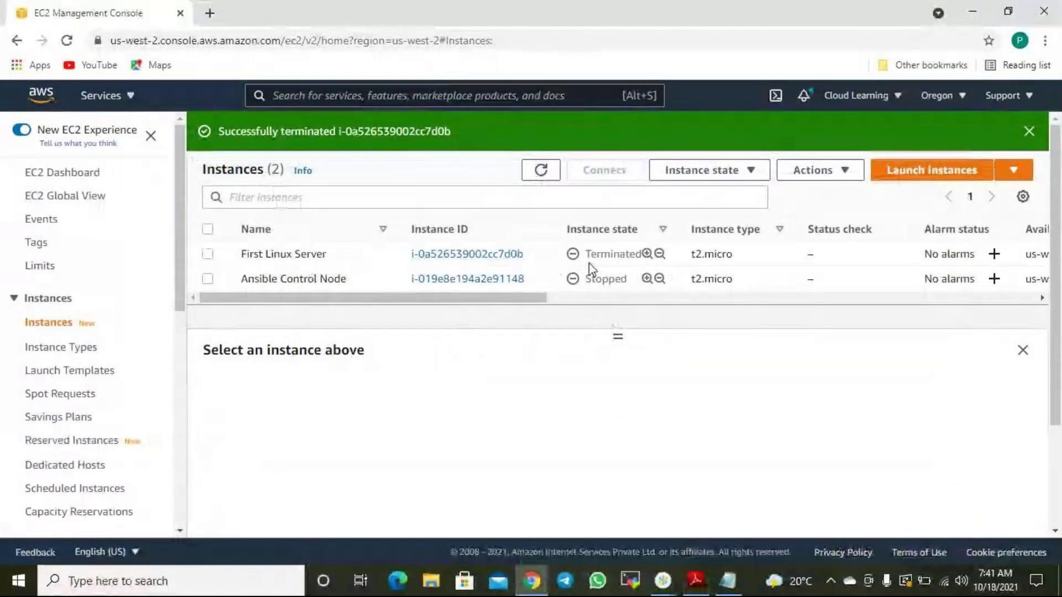
Start a 'Life ycle Manage' line below the winscp note.
scroll(80, 335, "down", 4)
scroll(78, 326, "down", 3)
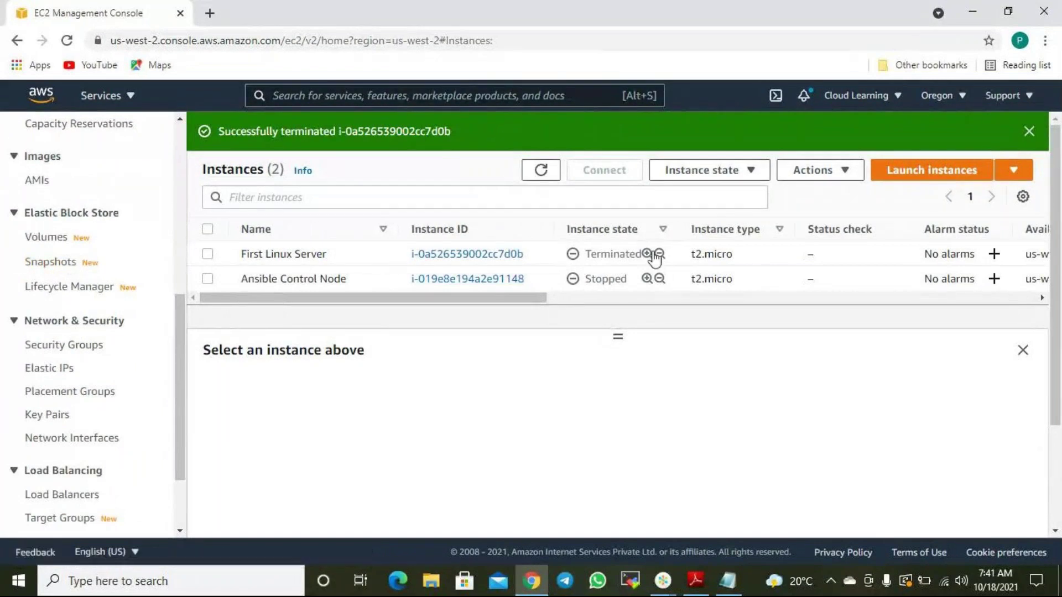
left_click(726, 580)
key("Return")
key("Return")
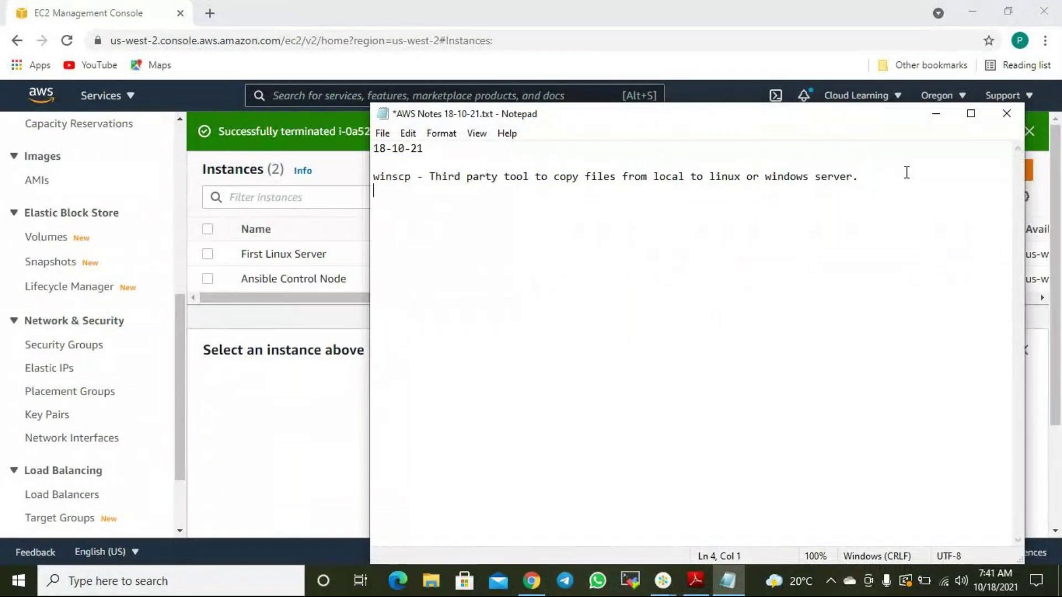
type("A")
type("ws L")
type("ife ")
type("ycle Manage")
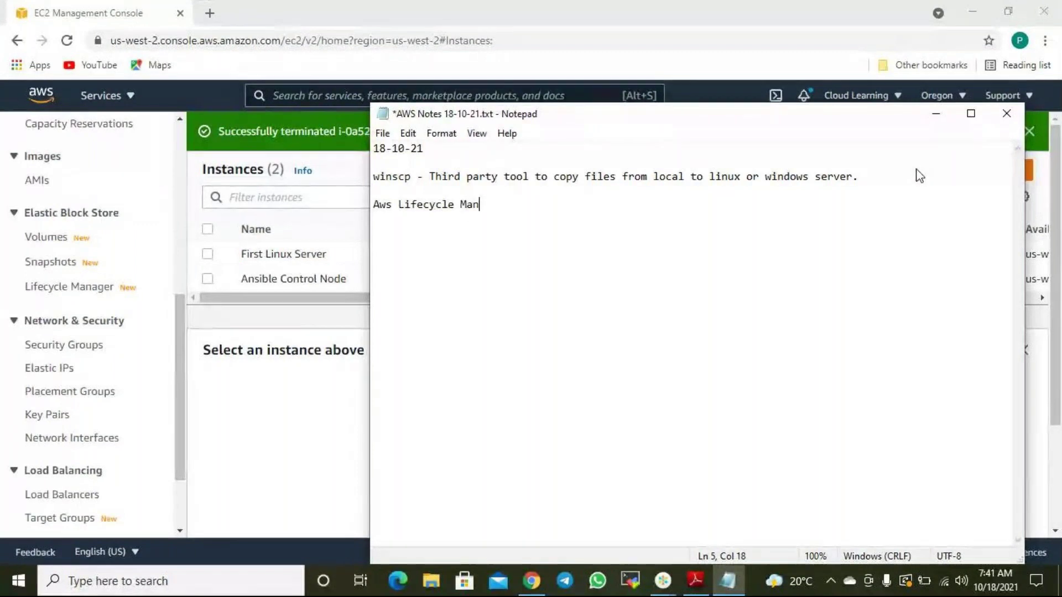
key("Home")
key("Delete")
key("Delete")
key("Delete")
key("Delete")
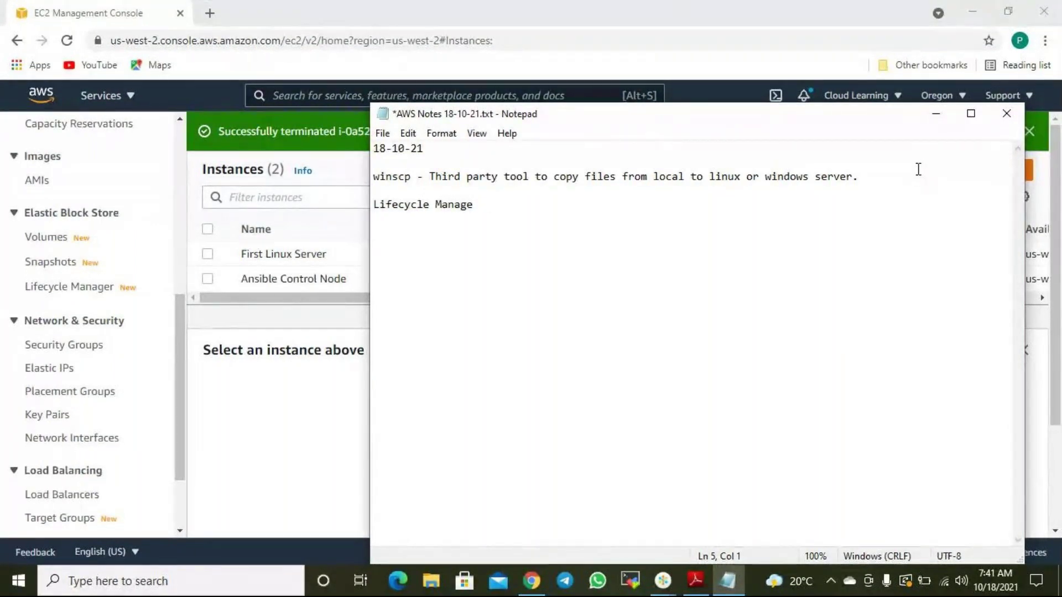
Insert the heading 'EBS - (Elastic Block Store)' above the Lifecycle line.
key("Return")
key("Return")
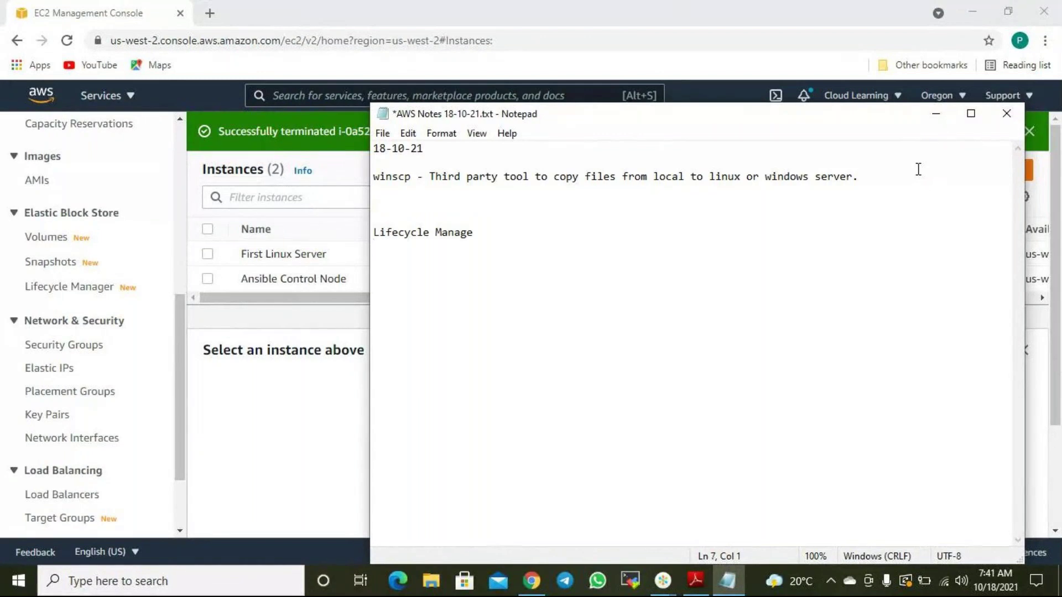
key("Up")
type("EBS - (Elastic")
key("BackSpace")
type("c ")
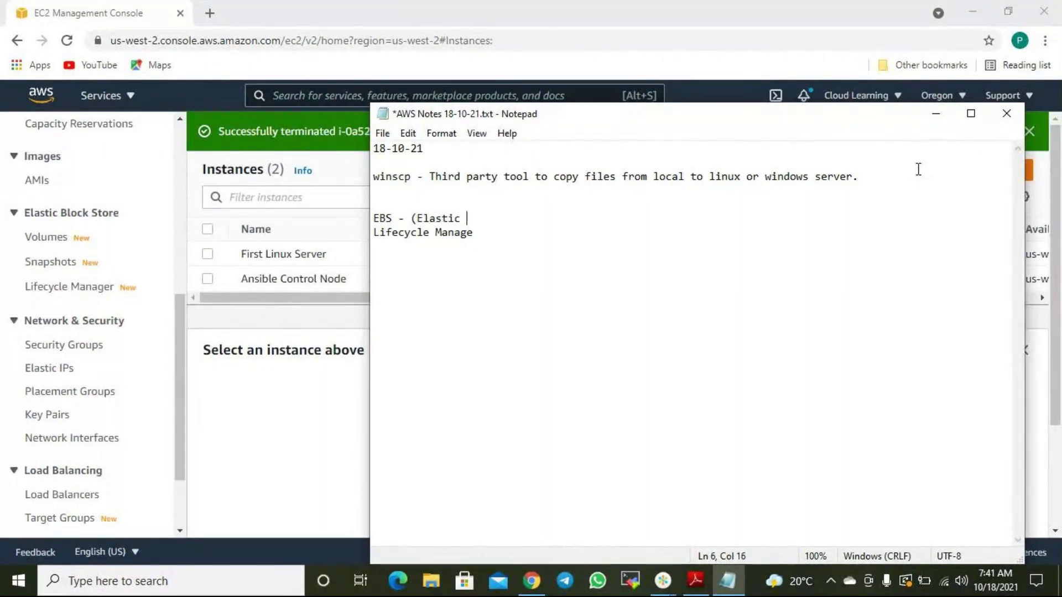
type("Block Store)")
key("Return")
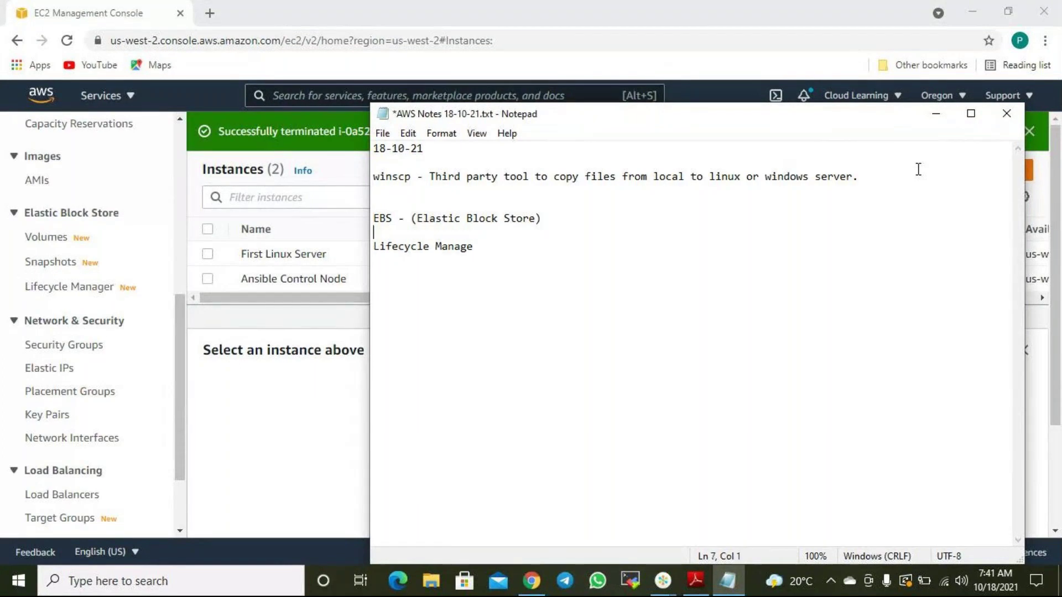
key("Return")
List Volumes and Snapshots, and finish the line as 'Lifecycle Manager - Used for Backup'.
type("Volume")
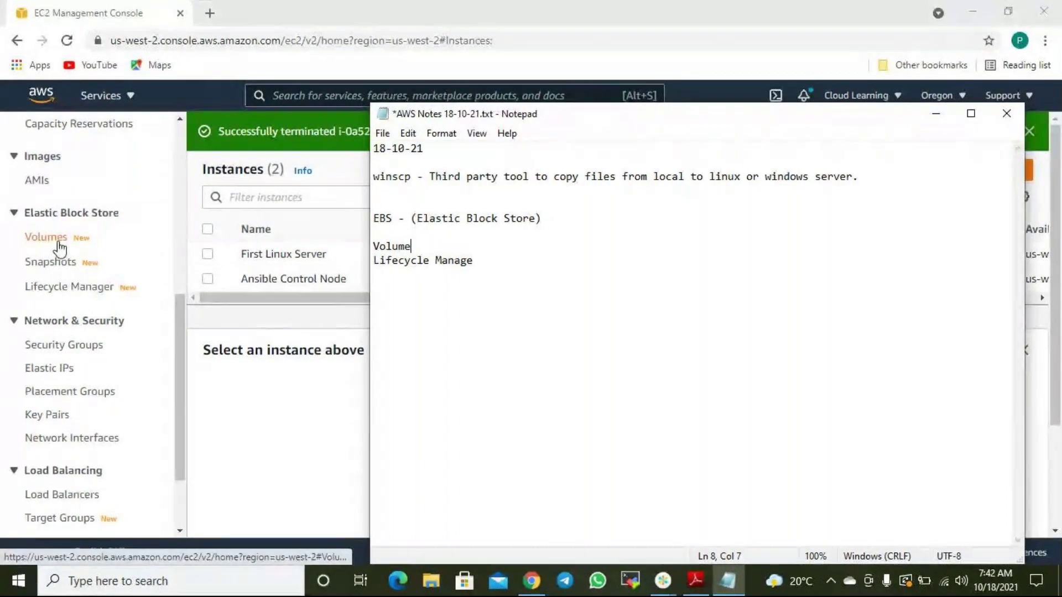
type("s")
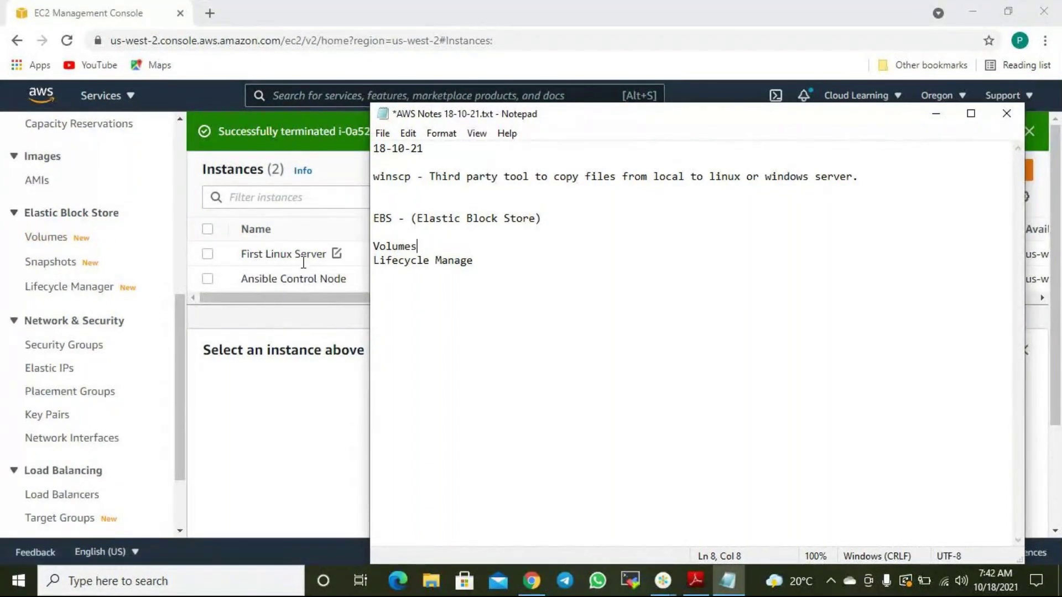
key("Return")
type("Snapshots")
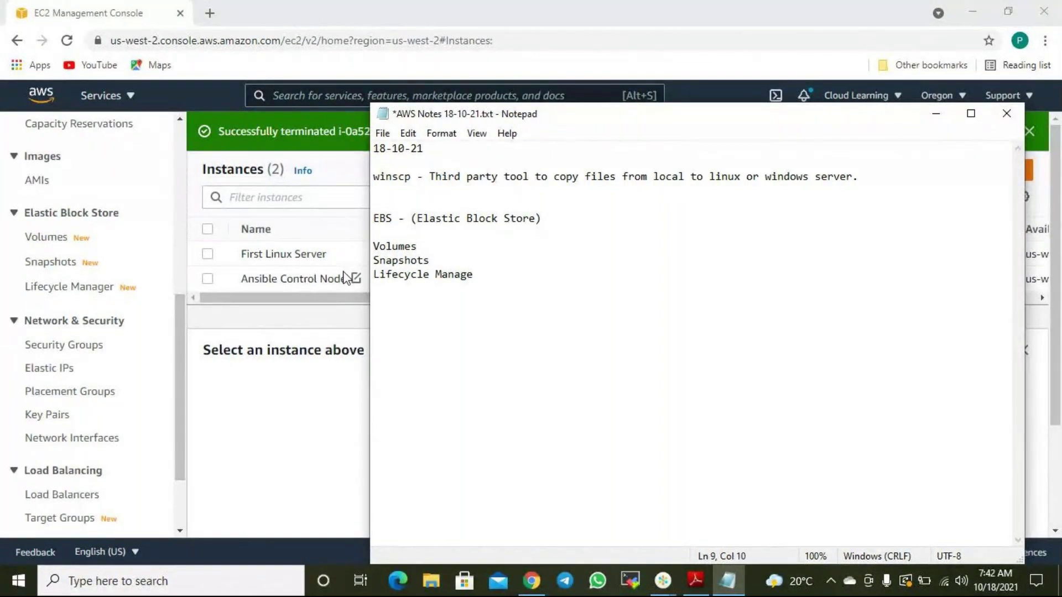
left_click(484, 274)
type("r")
type(" - U")
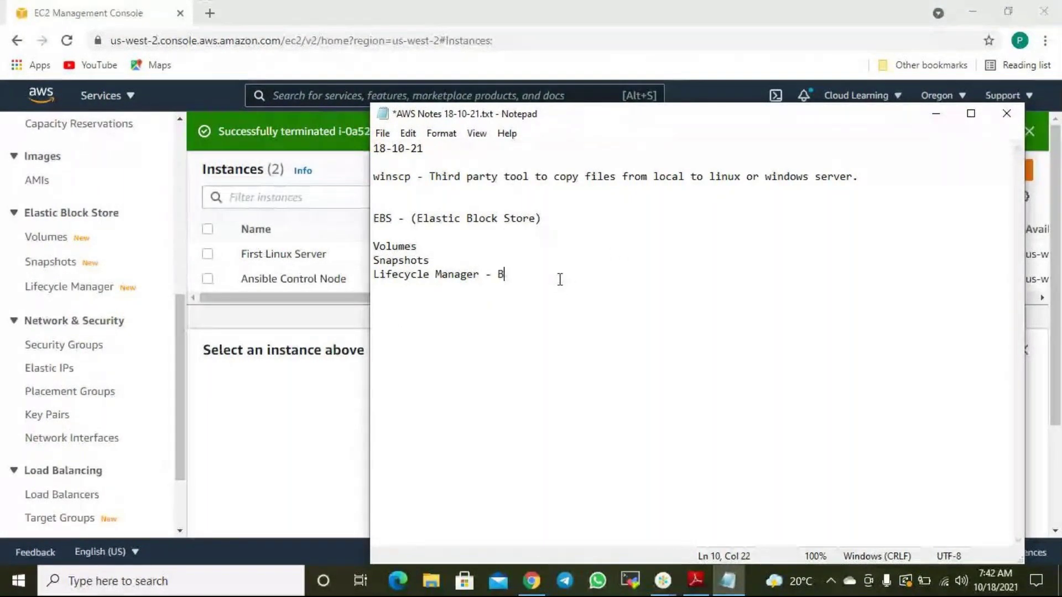
type("sed")
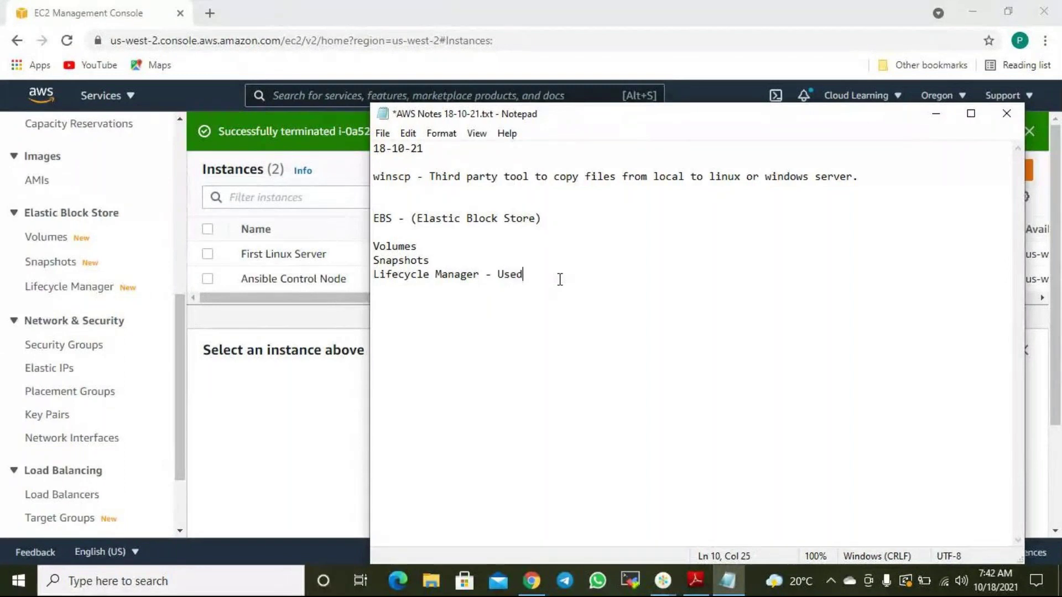
type(" for Backup")
key("Return")
key("Return")
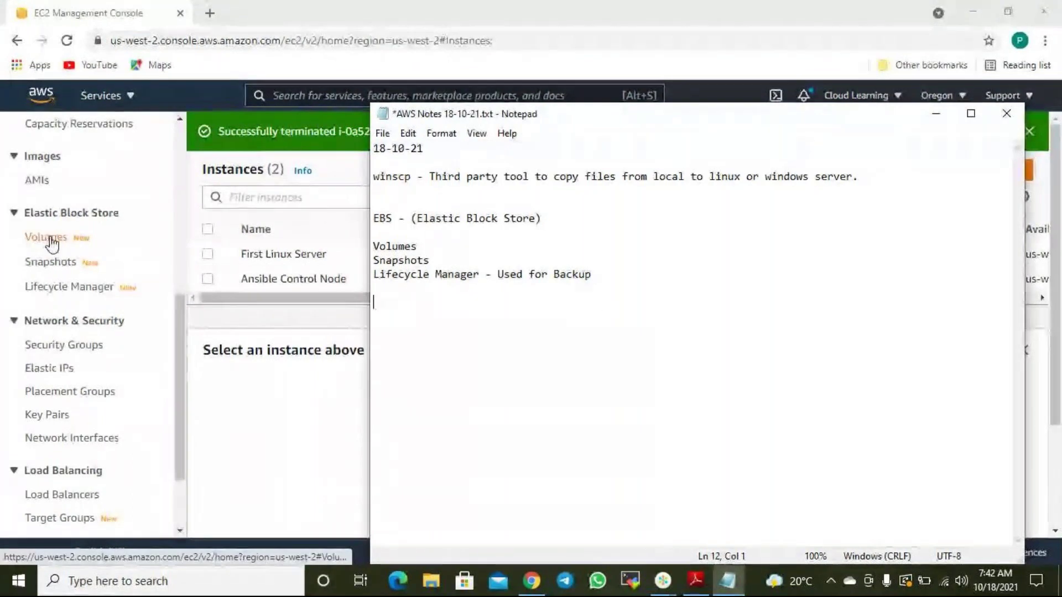
scroll(52, 242, "up", 4)
scroll(53, 382, "down", 3)
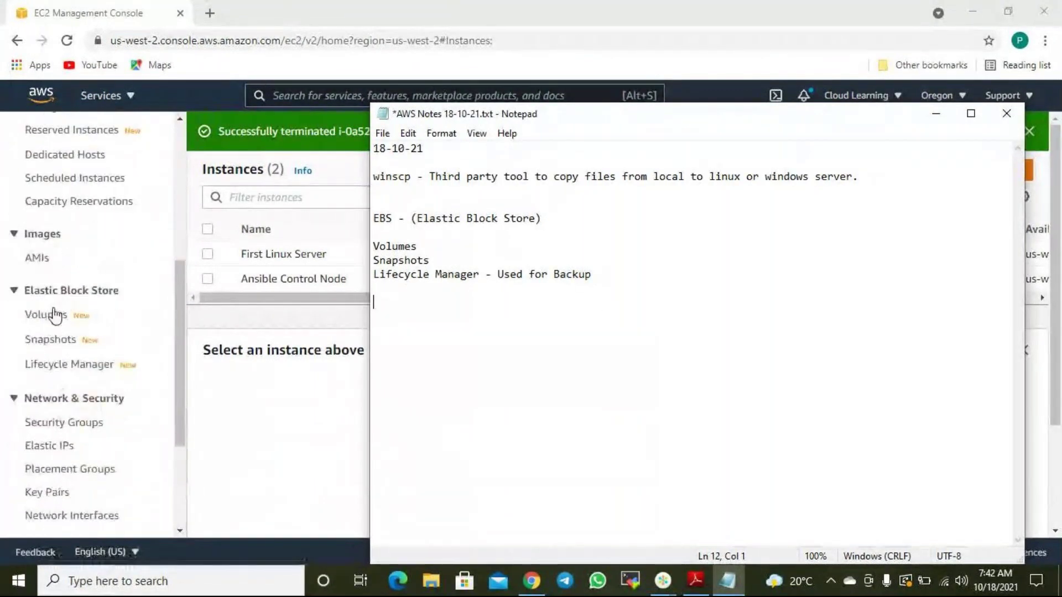
Show the EBS Volumes list and open EC2 Instances in a second browser tab.
left_click(44, 313)
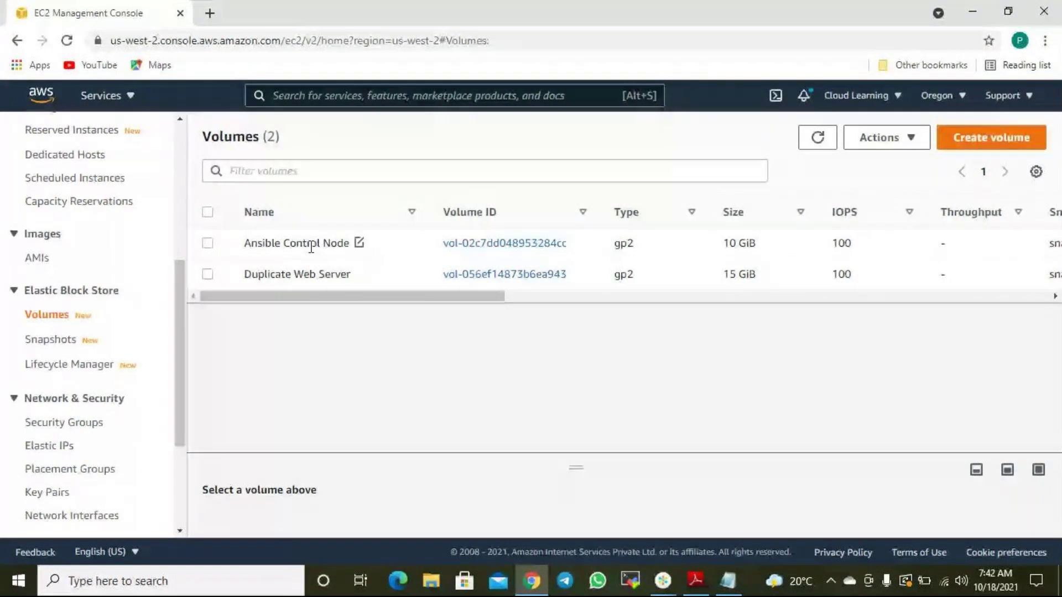
scroll(142, 311, "up", 5)
right_click(49, 326)
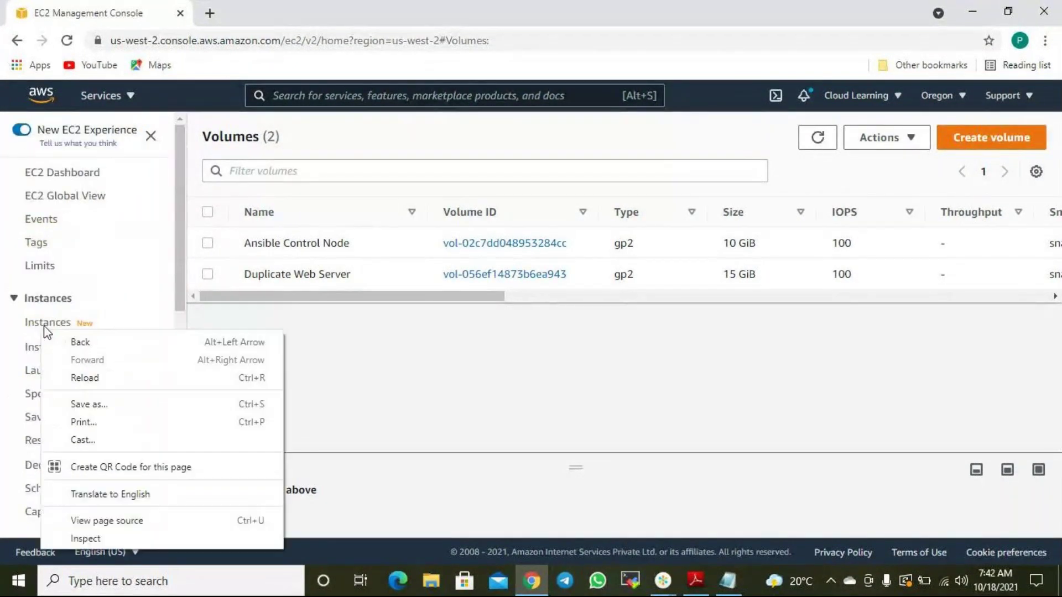
left_click(76, 318)
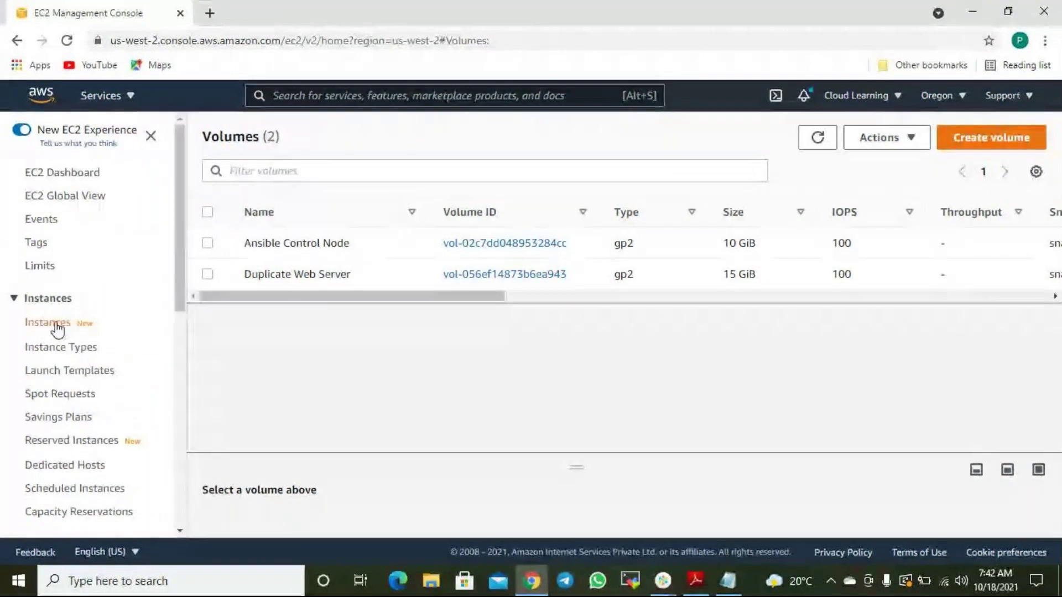
right_click(58, 326)
left_click(95, 334)
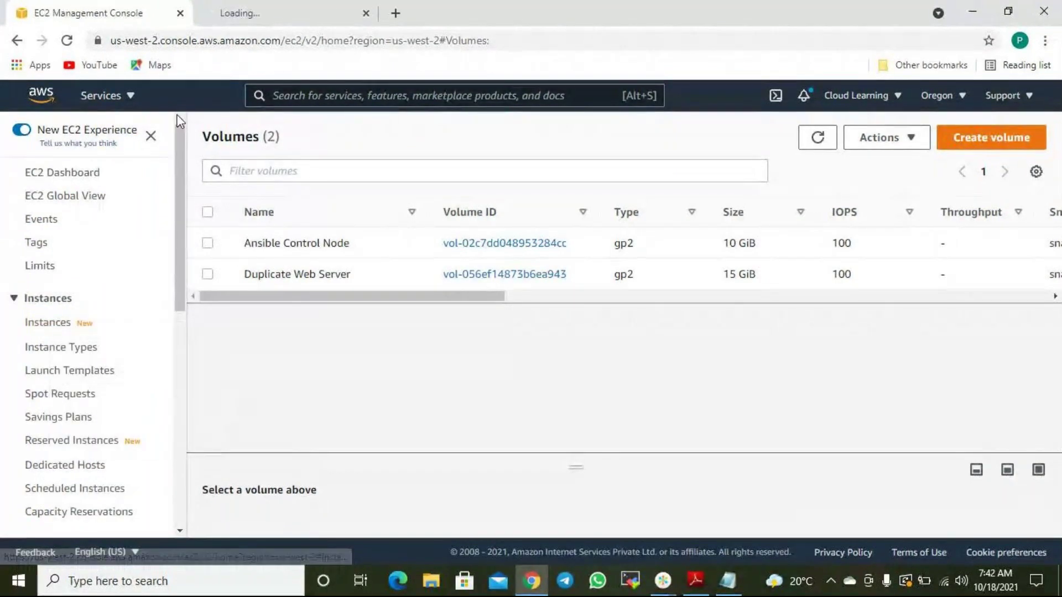
left_click(267, 5)
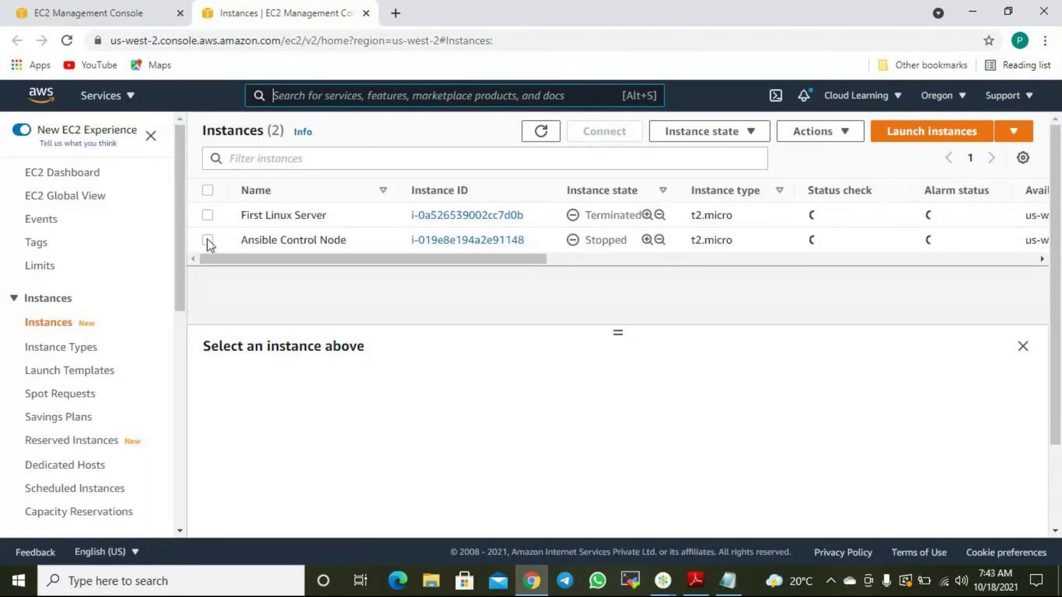
Check Ansible Control Node's storage: a 10 GiB root volume vol-02c7dd048953284cc at /dev/sda1.
left_click(208, 241)
left_click(208, 241)
left_click(208, 241)
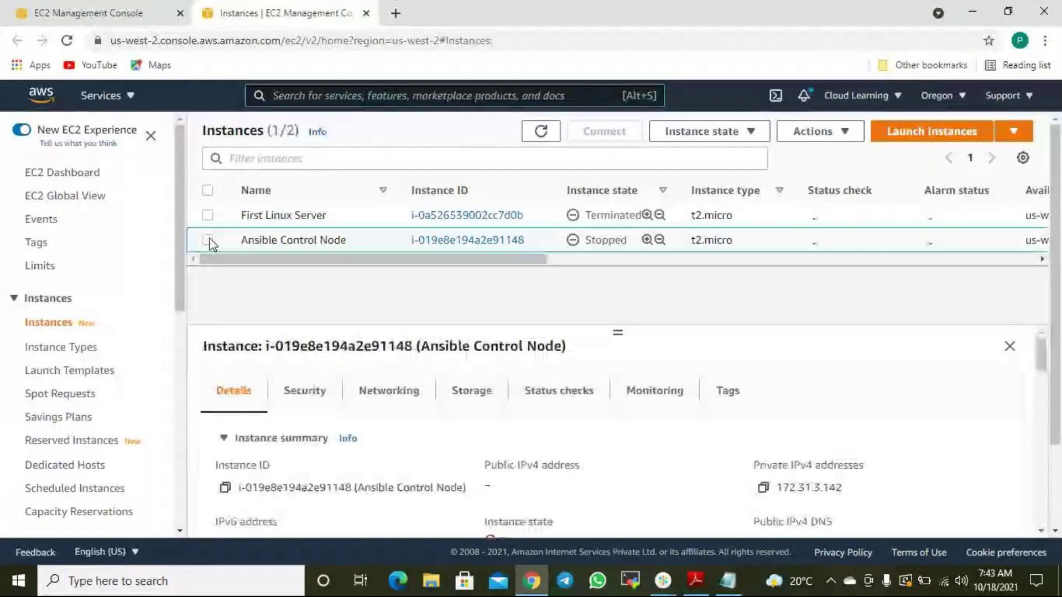
left_click(473, 396)
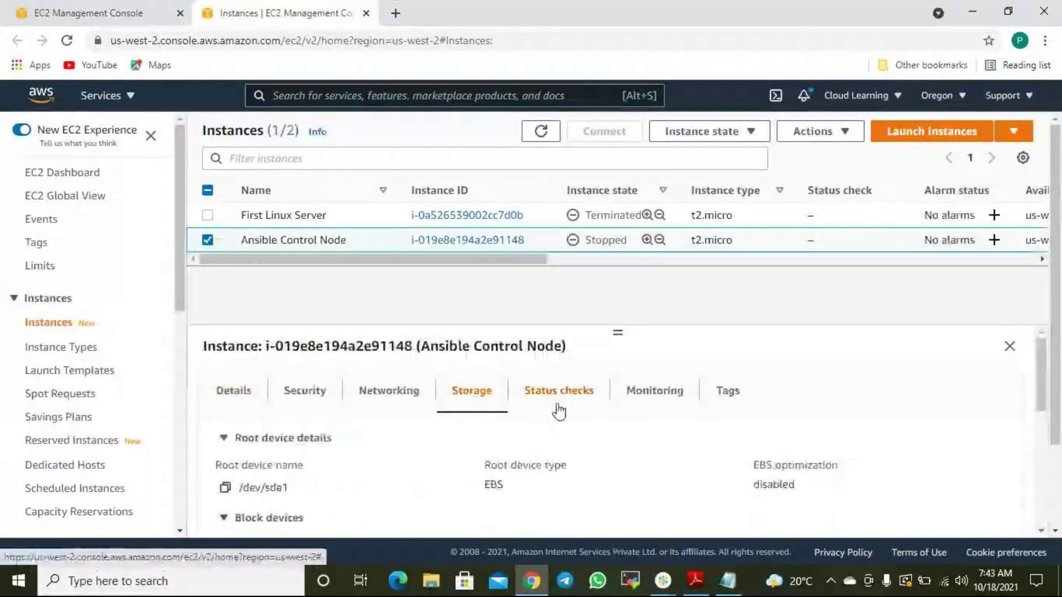
scroll(562, 412, "down", 5)
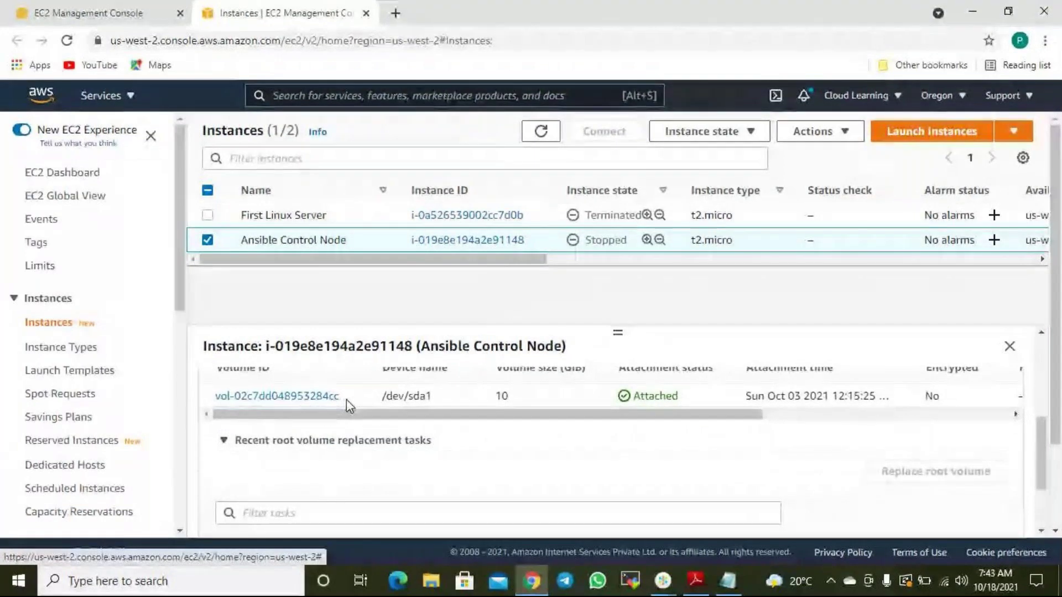
left_click(87, 13)
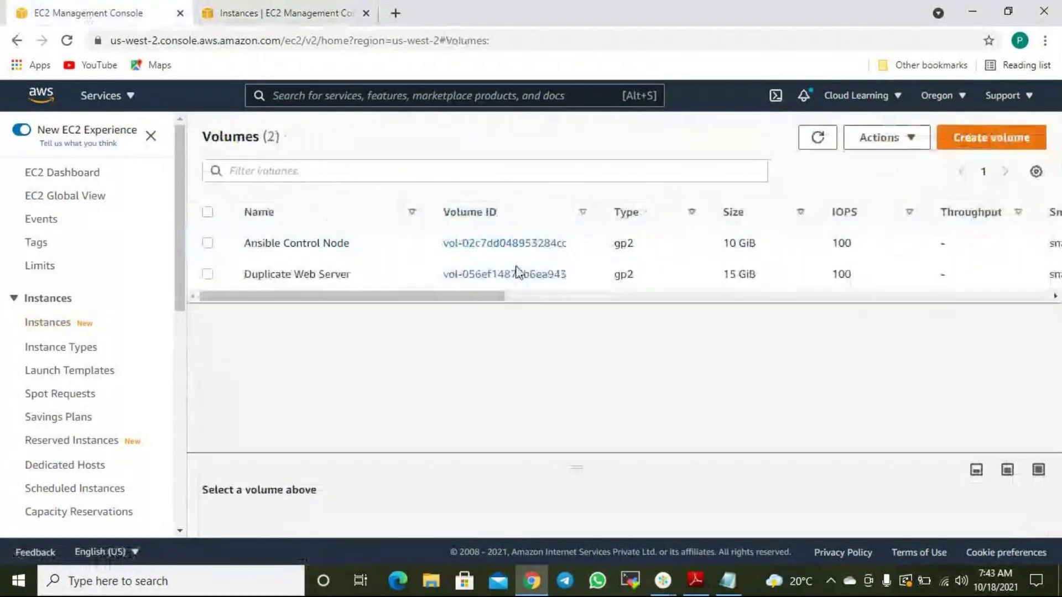
left_click(303, 12)
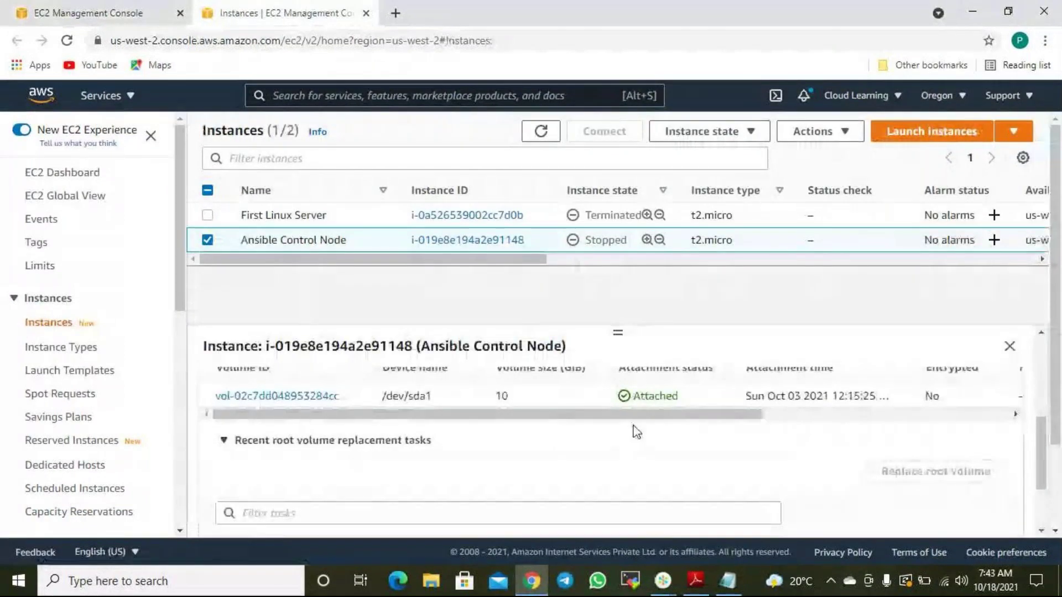
scroll(509, 440, "up", 3)
scroll(509, 440, "down", 3)
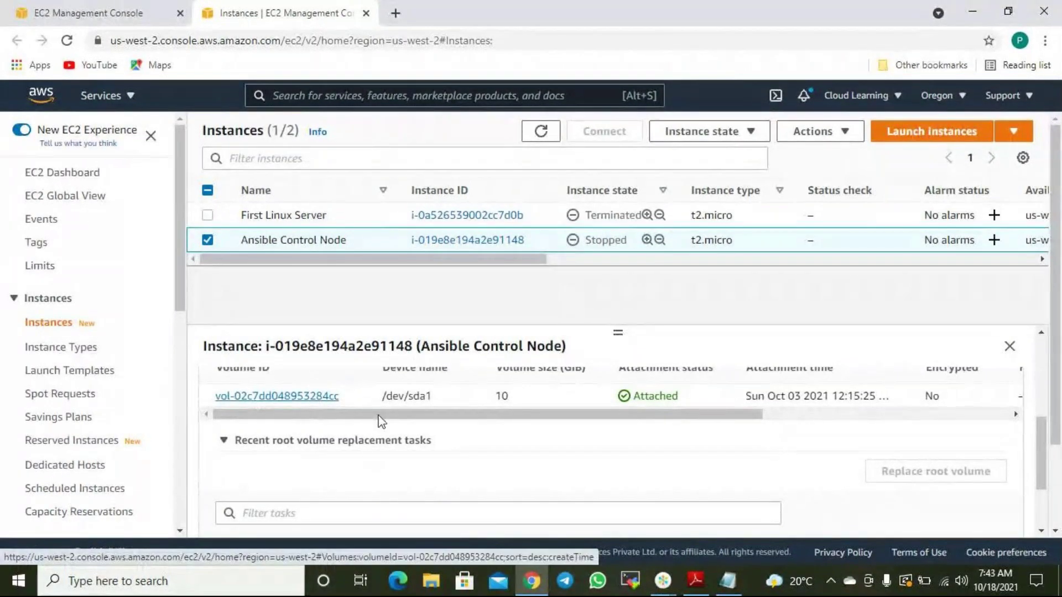
mouse_move(491, 419)
left_mouse_down()
mouse_move(790, 430)
mouse_move(487, 416)
left_mouse_up()
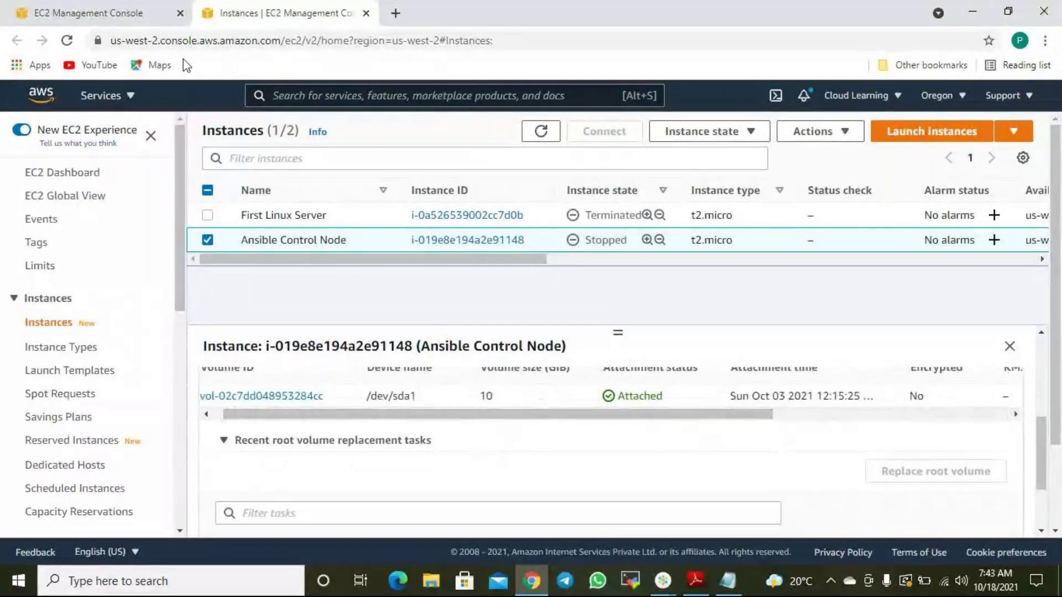
Scroll the Volumes table back left so Name, Volume ID and Type show for both volumes.
left_click(154, 22)
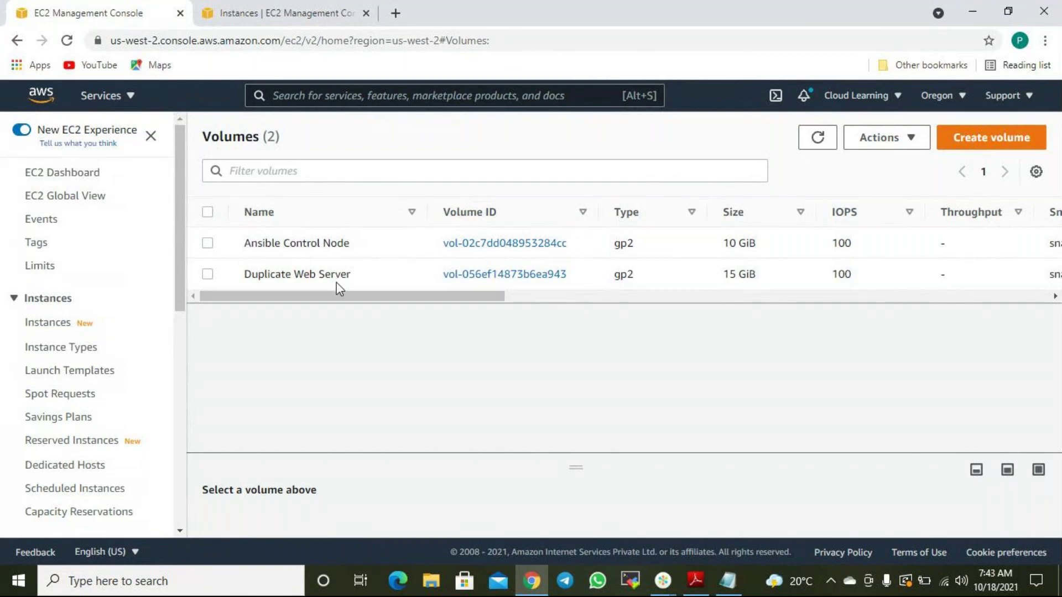
left_click_drag(339, 296, 609, 303)
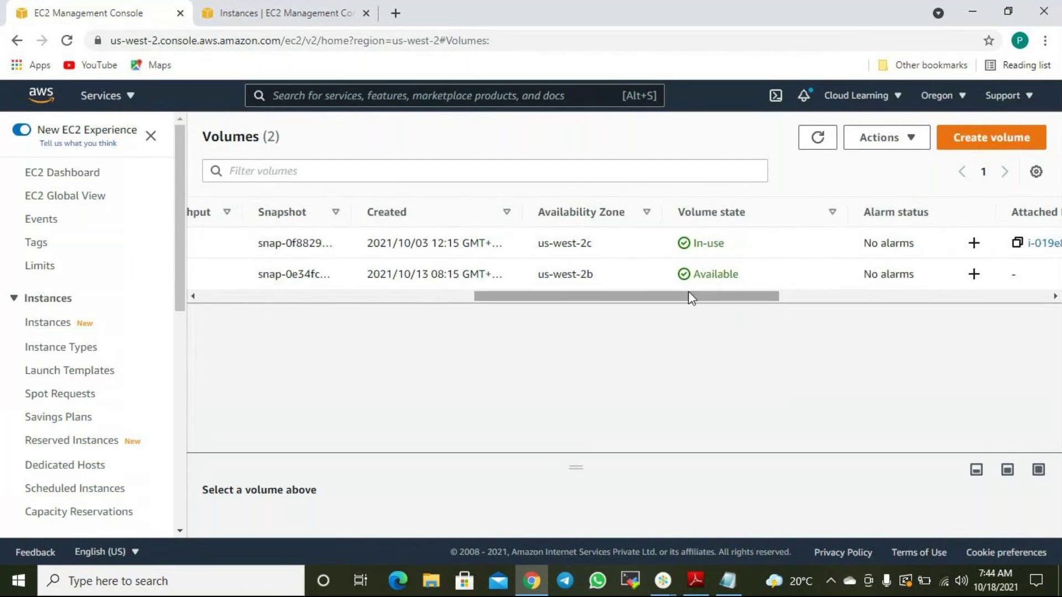
left_click_drag(718, 301, 275, 309)
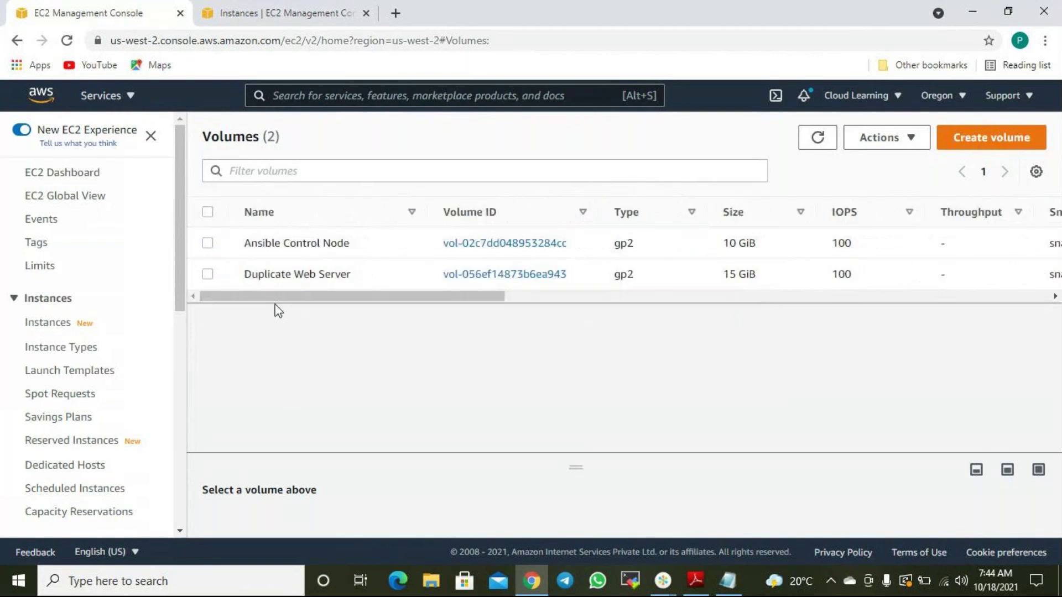
Delete the 15 GiB Duplicate Web Server volume through Actions > Delete volume.
left_click(208, 274)
left_click_drag(367, 295, 523, 334)
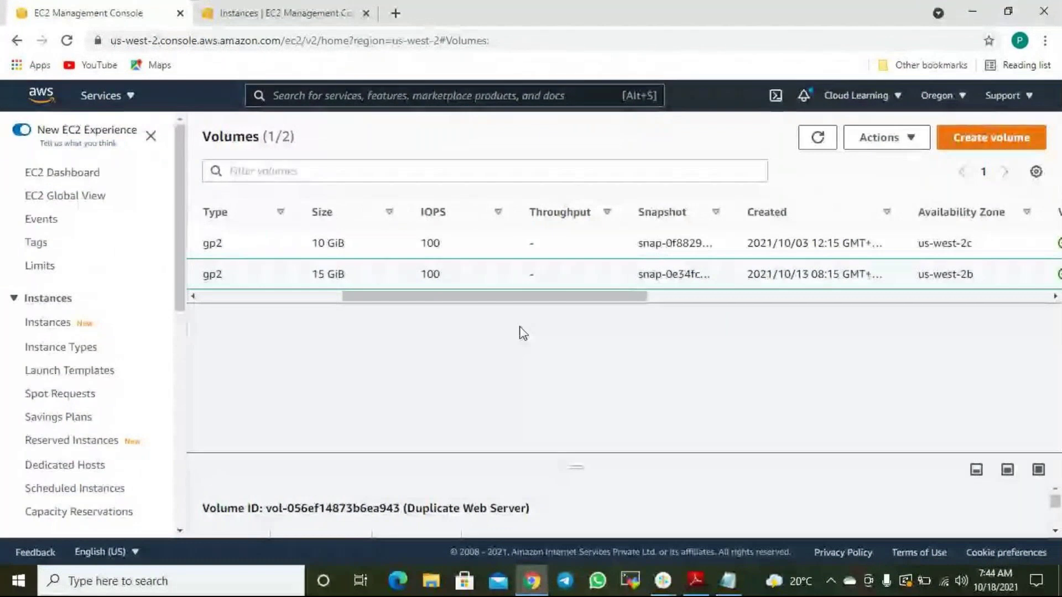
left_click(914, 142)
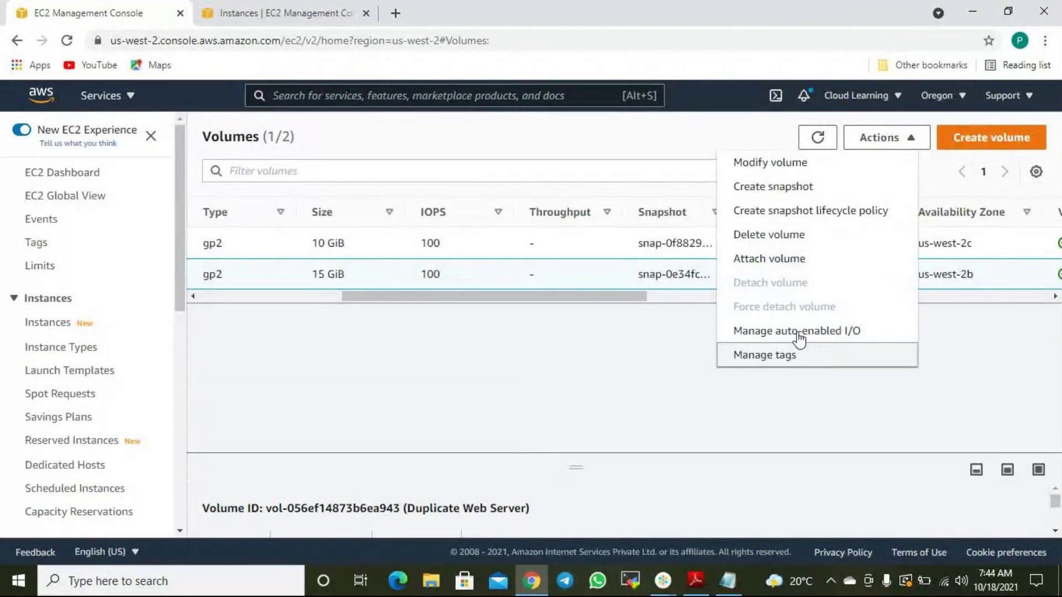
left_click(271, 13)
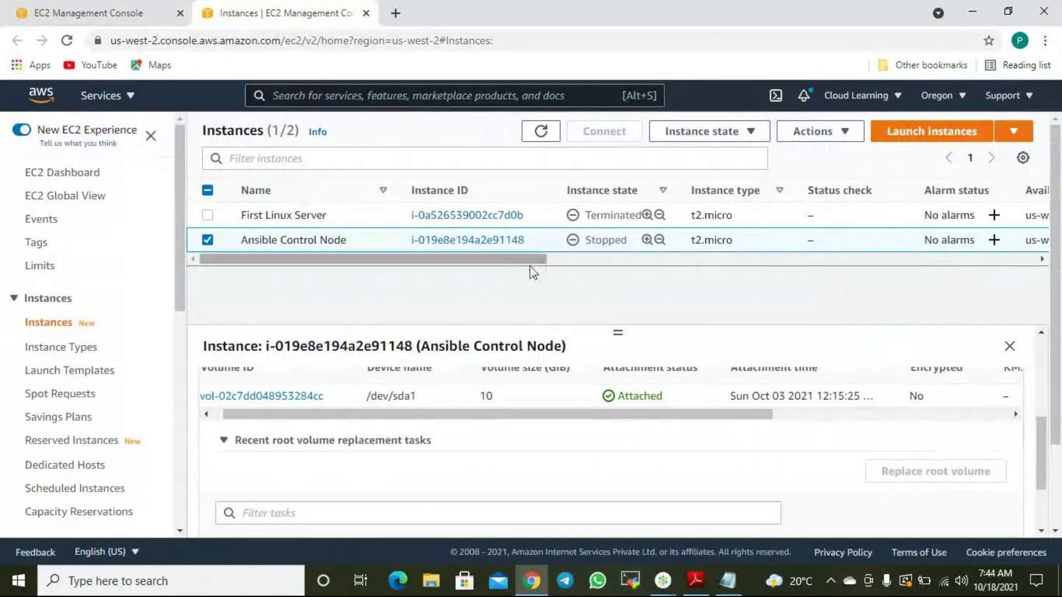
left_click(89, 14)
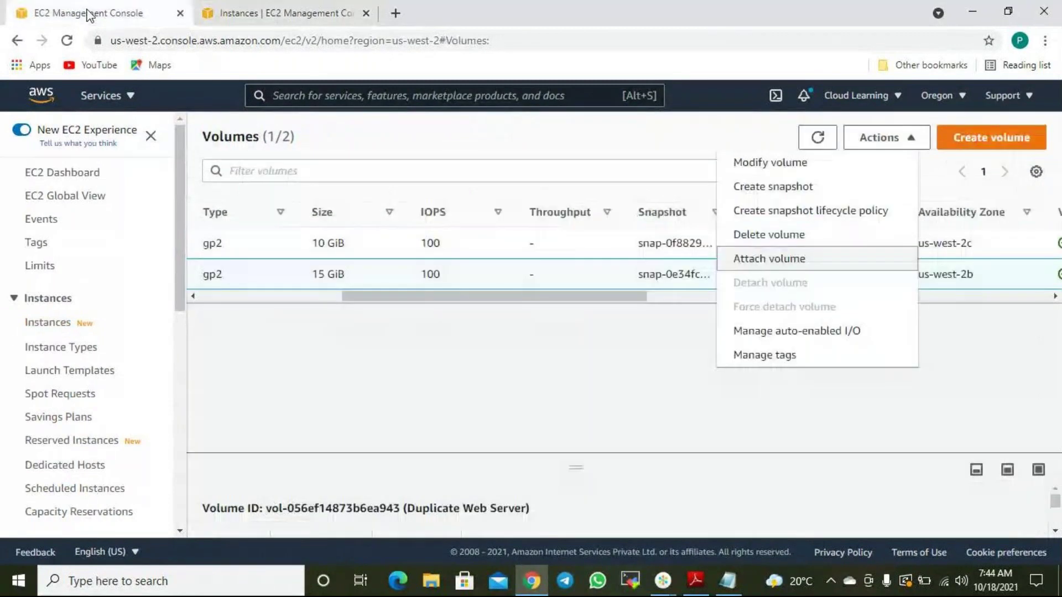
left_click(801, 287)
left_click(822, 405)
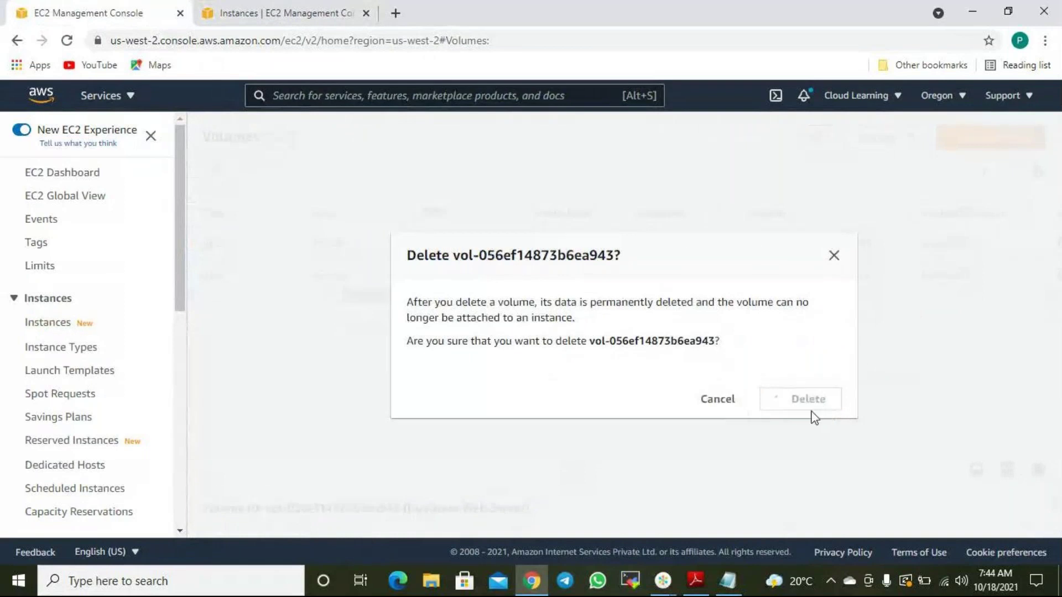
left_click(731, 581)
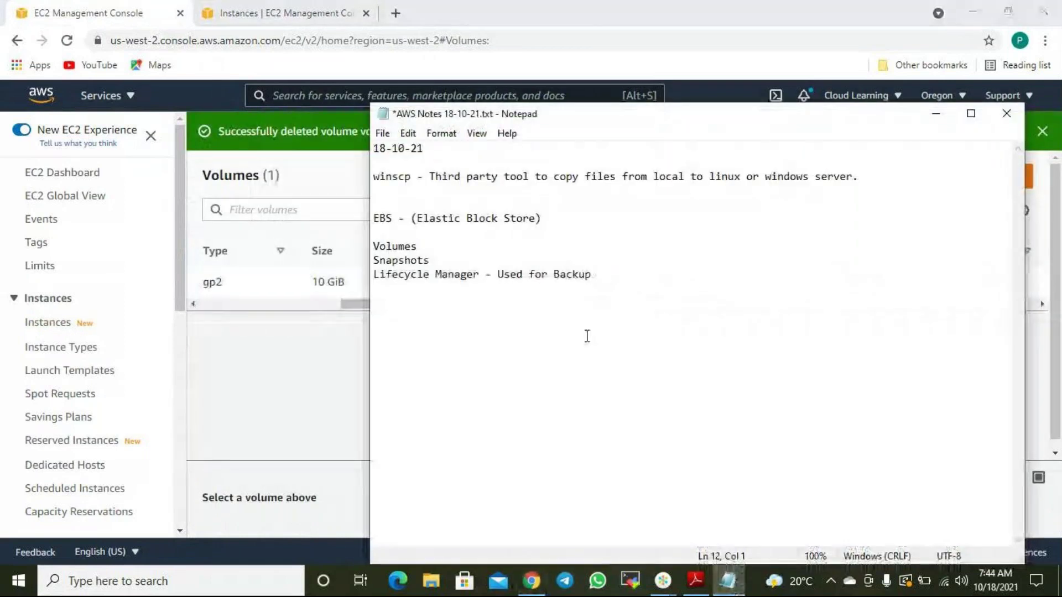
Start a new blank Notepad document from the Win+X Run box.
type("Activi")
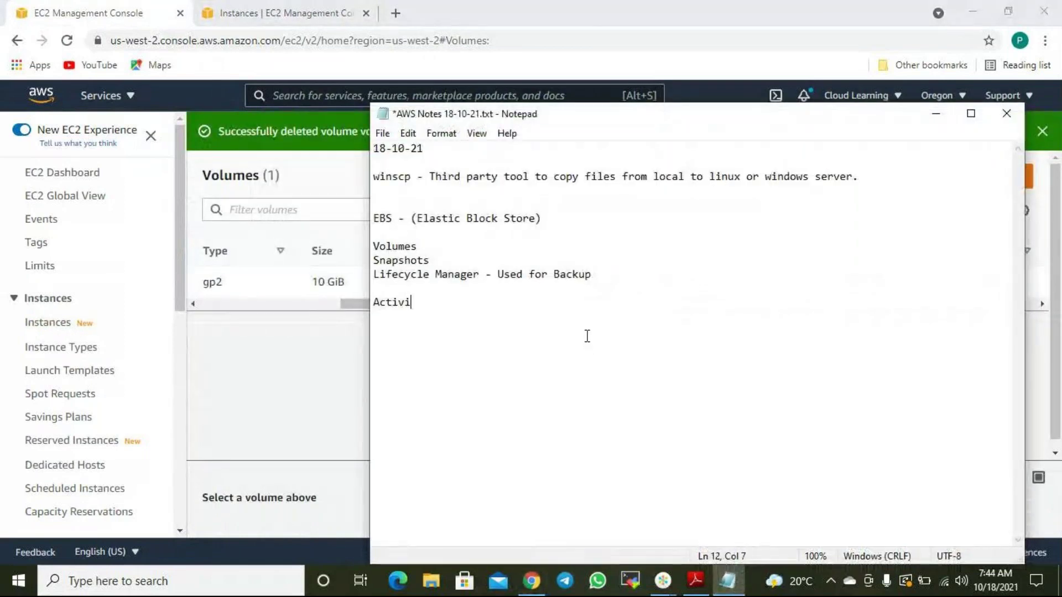
key("BackSpace")
key("BackSpace")
key("BackSpace")
key("BackSpace")
key("BackSpace")
key("BackSpace")
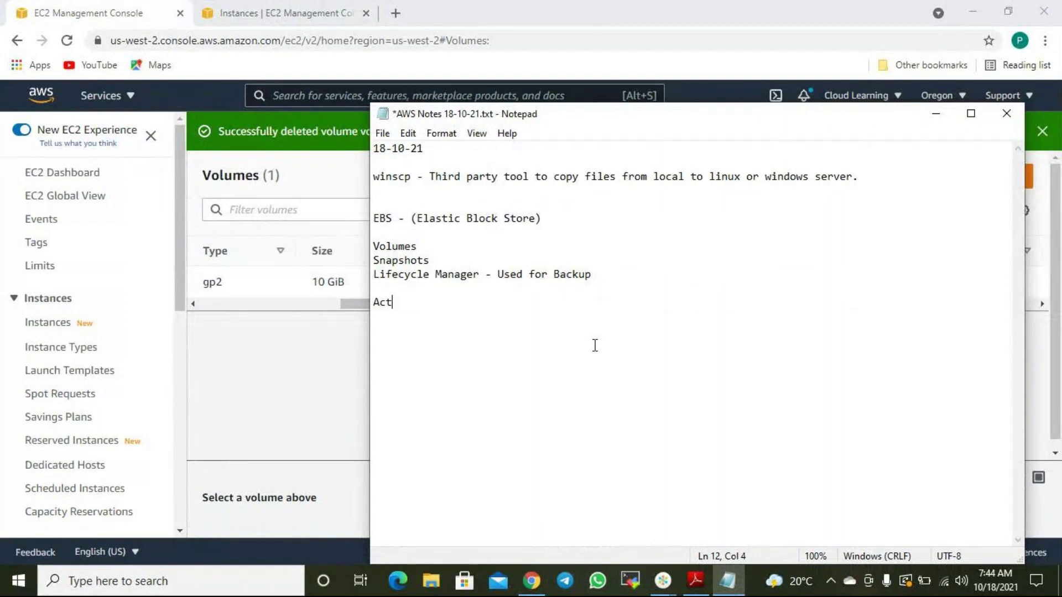
key("super+x")
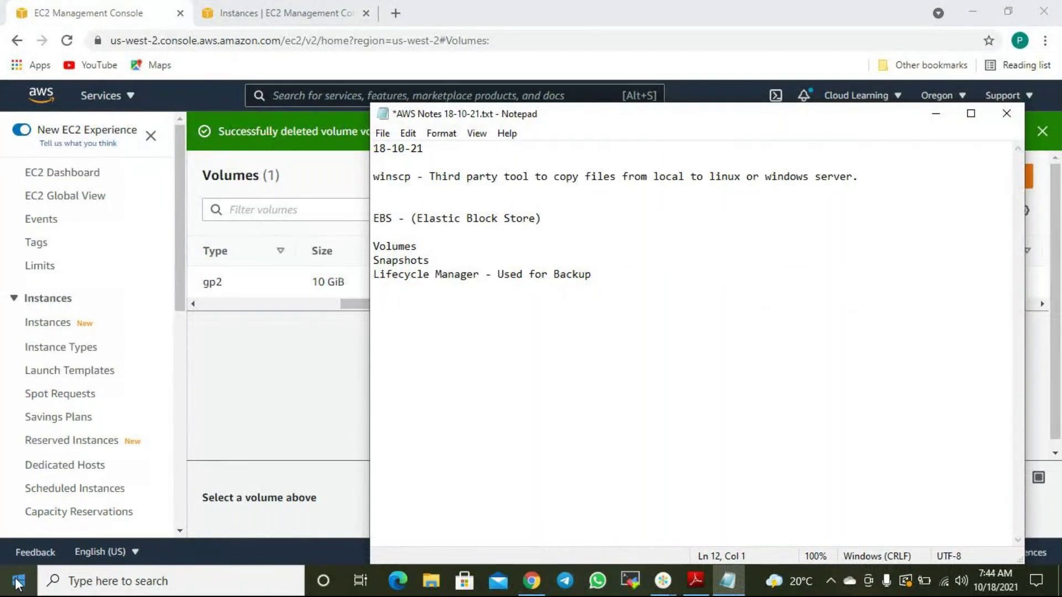
left_click(82, 496)
key("Return")
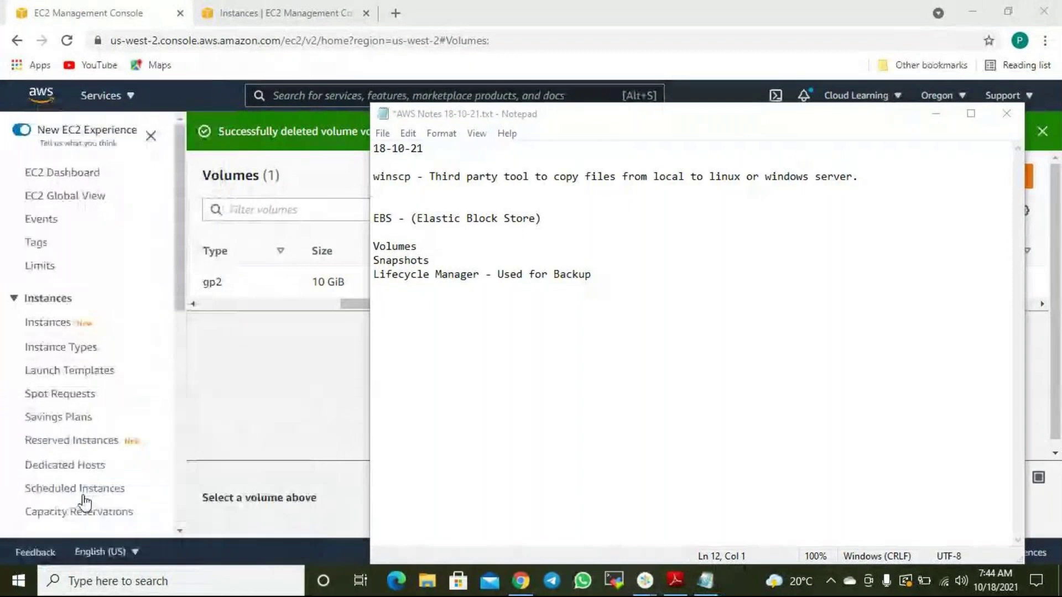
Write the title 'AWS Administrator' and item 'Manage Volumes used and unused for production servers and other environment'.
type("AWS Administrator")
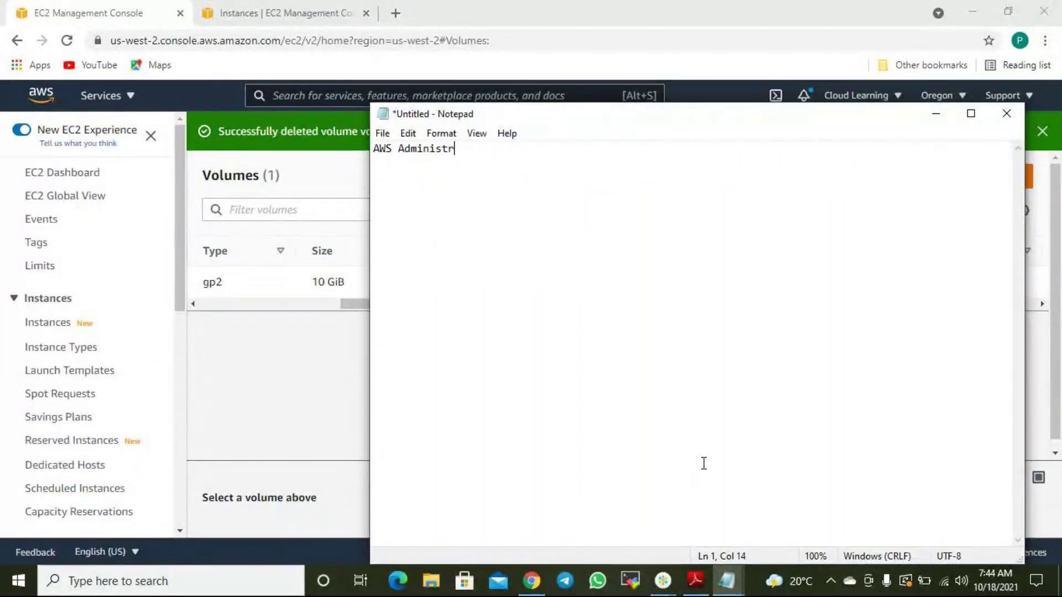
key("Return")
key("Return")
key("Return")
key("Return")
key("Return")
type("1.  Manag")
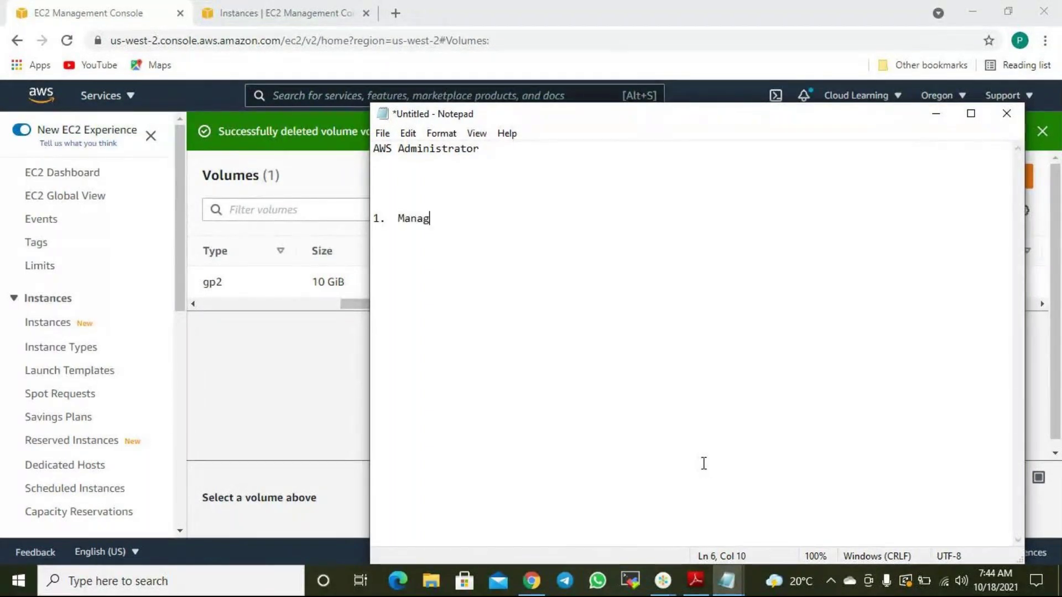
type("e Vou")
type("lumes")
type("used and ")
type("unsed")
key("BackSpace")
key("BackSpace")
key("BackSpace")
type("used v")
key("BackSpace")
key("End")
type("for production servers")
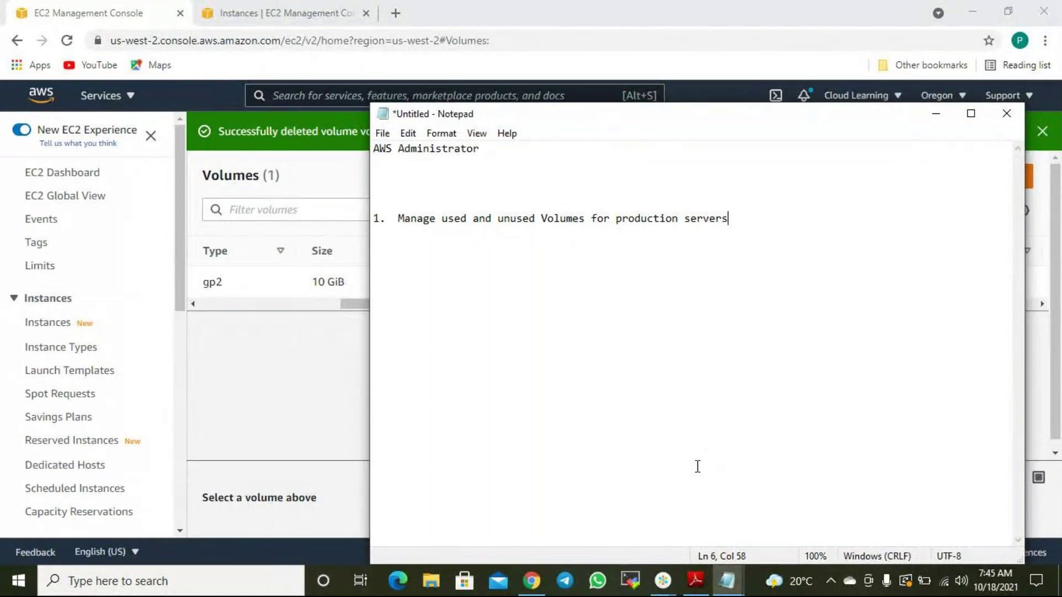
type("and other eni")
key("BackSpace")
type("vironment")
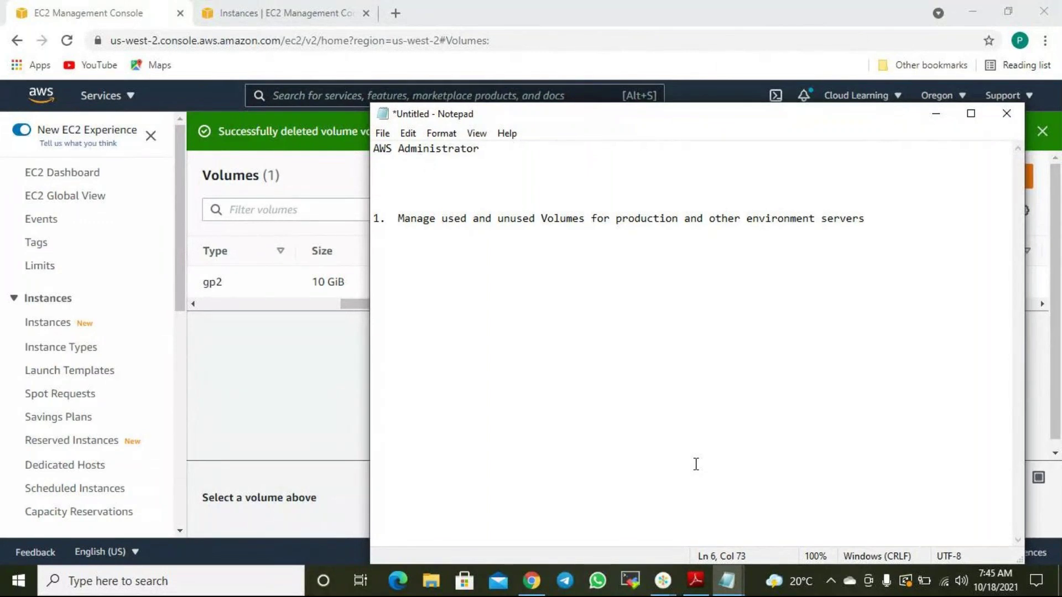
Add the item 'Manage Virtual Server Windows and Linux including disk, network management' above it.
key("Up")
type("1.  Manage Virtuall")
key("BackSpace")
type("Se")
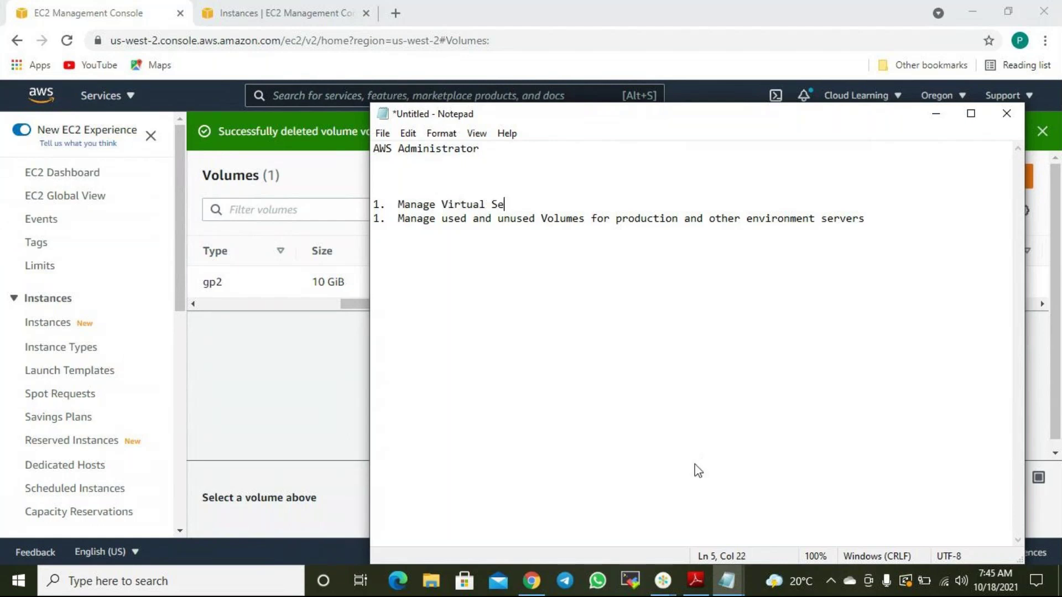
type("rver Windows and ")
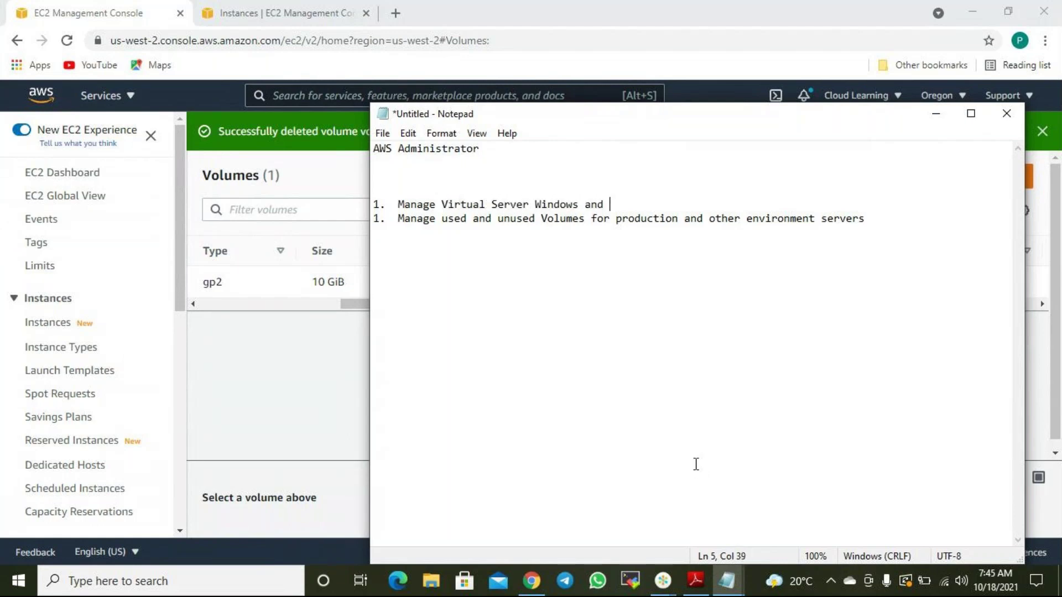
type("Linux including disk")
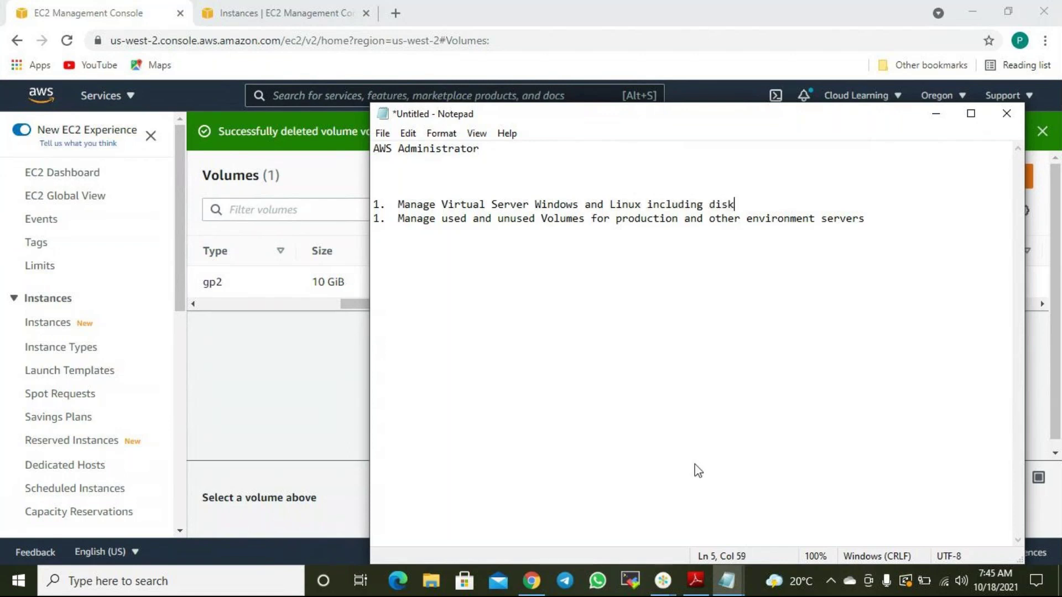
type(" , networkman")
key("BackSpace")
key("BackSpace")
key("BackSpace")
type("management")
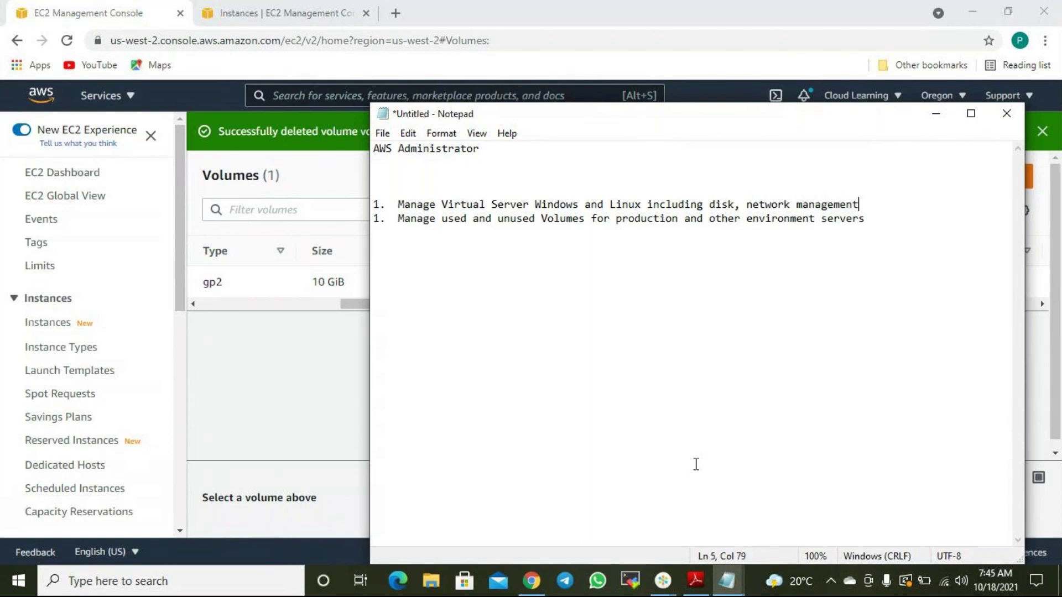
Save the note as 'AWS Administrator Job Roles.txt' and close it.
key("ctrl+s")
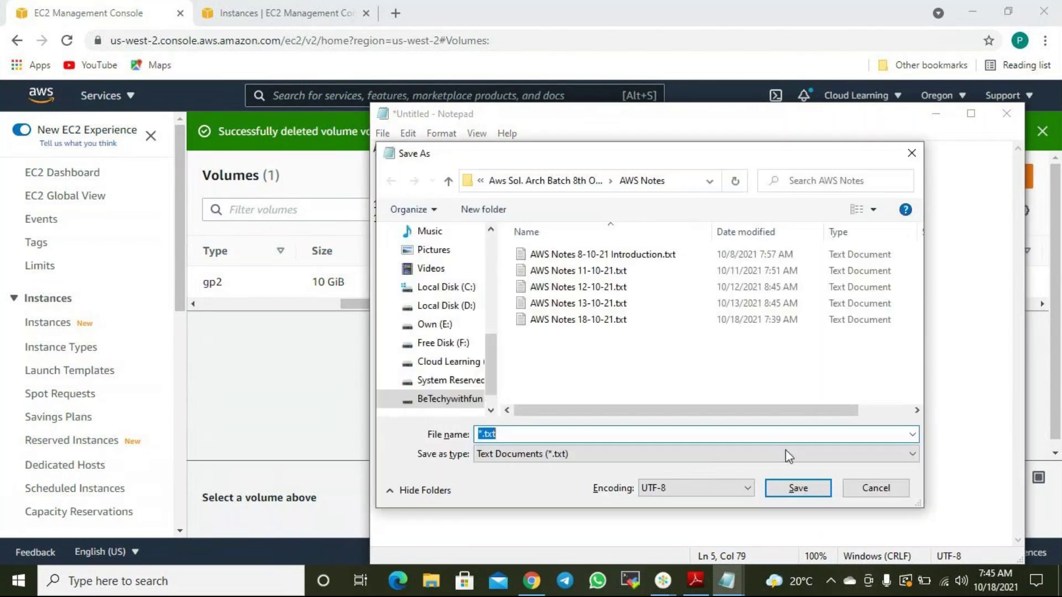
type("AWS Administrator")
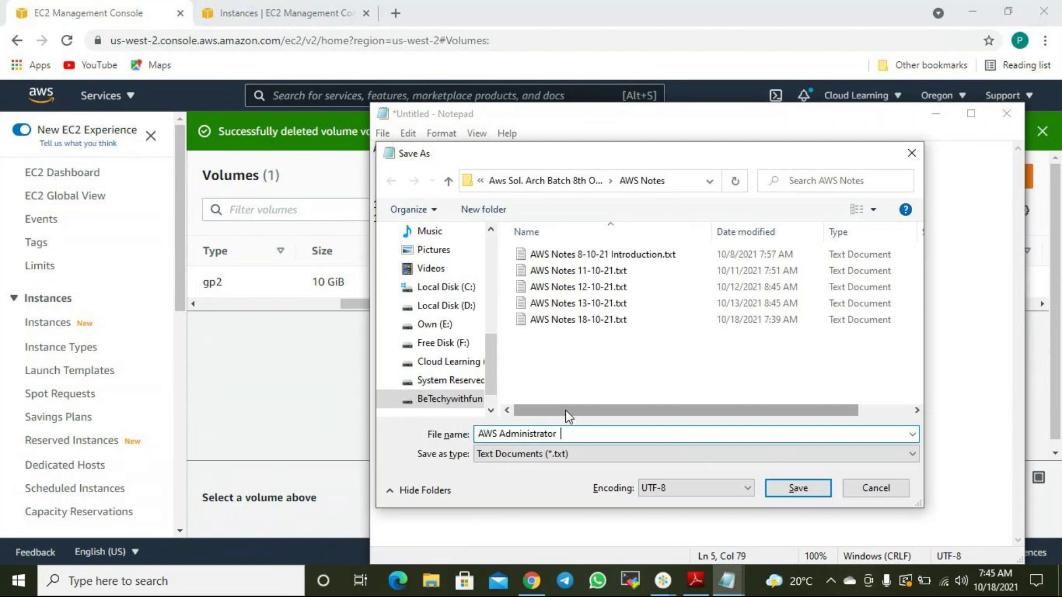
type("Roles")
key("Return")
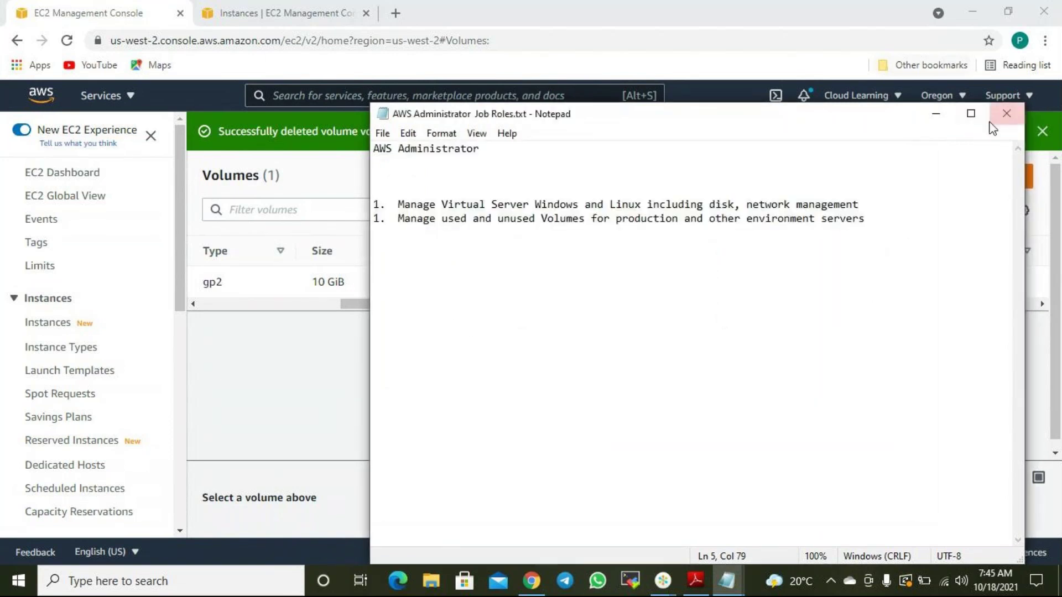
left_click(943, 123)
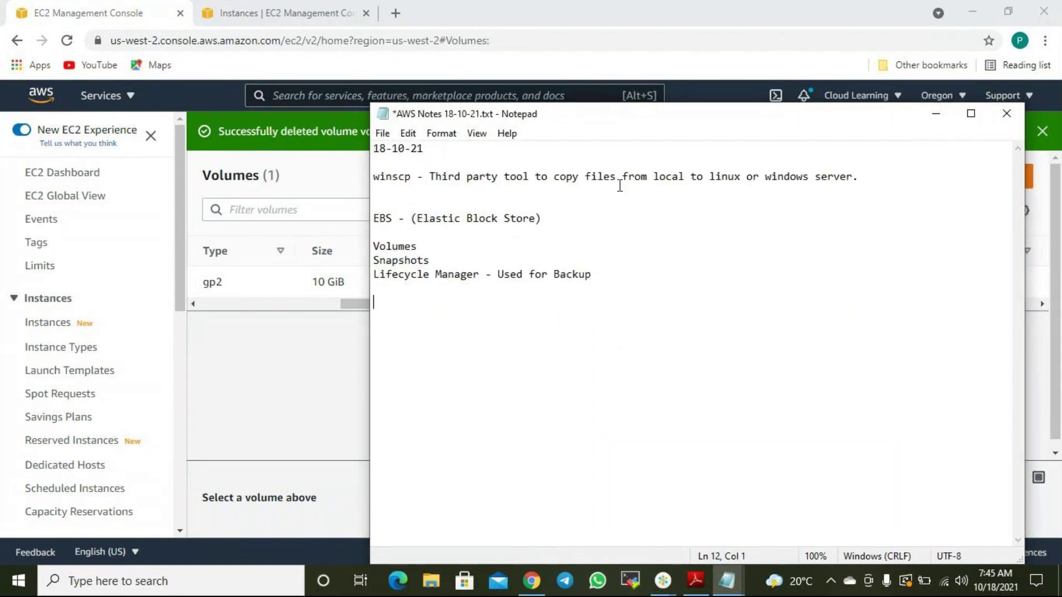
Select the Ansible Control Node volume, now the only one listed, and open its Actions menu.
left_click(289, 339)
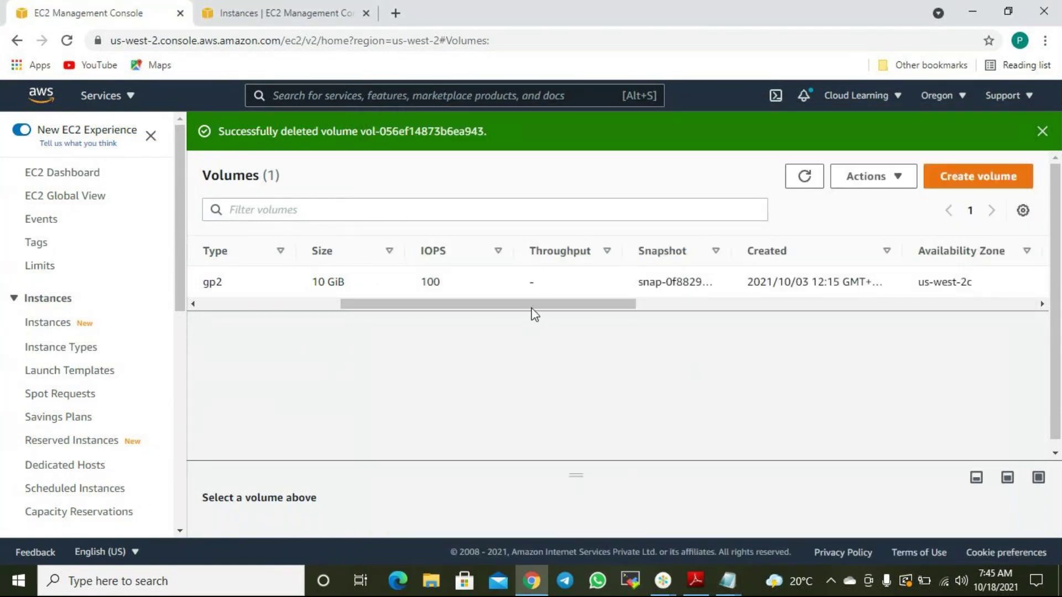
left_click_drag(550, 305, 688, 354)
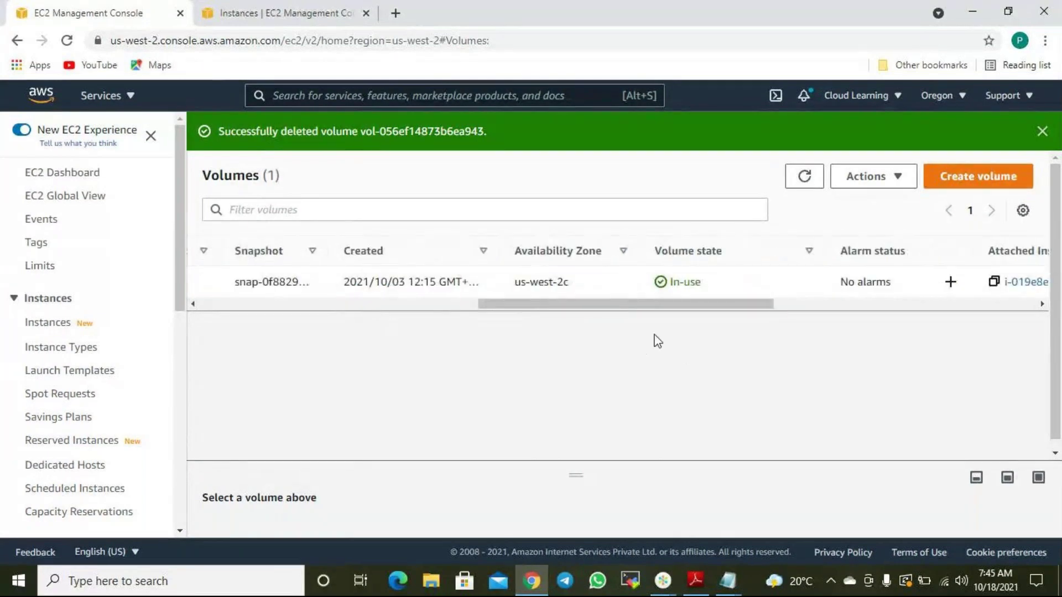
left_click_drag(658, 308, 311, 308)
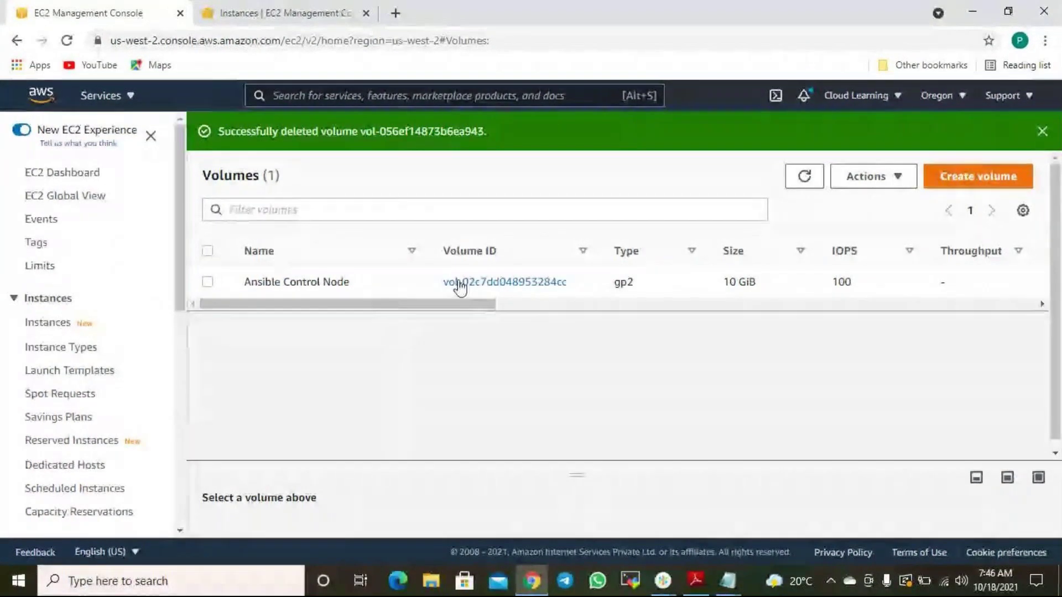
left_click(207, 282)
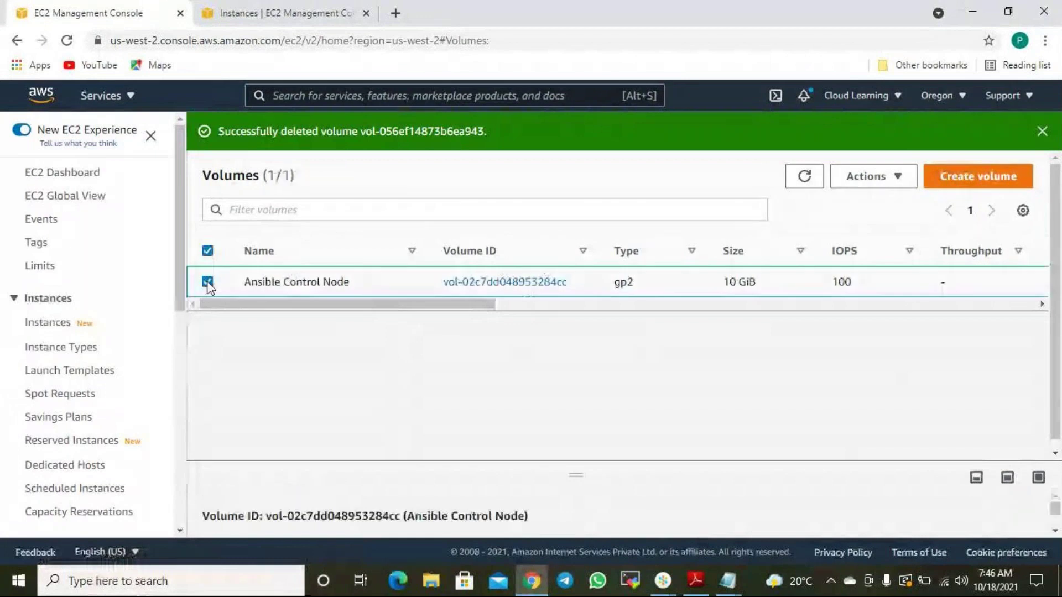
left_click(897, 179)
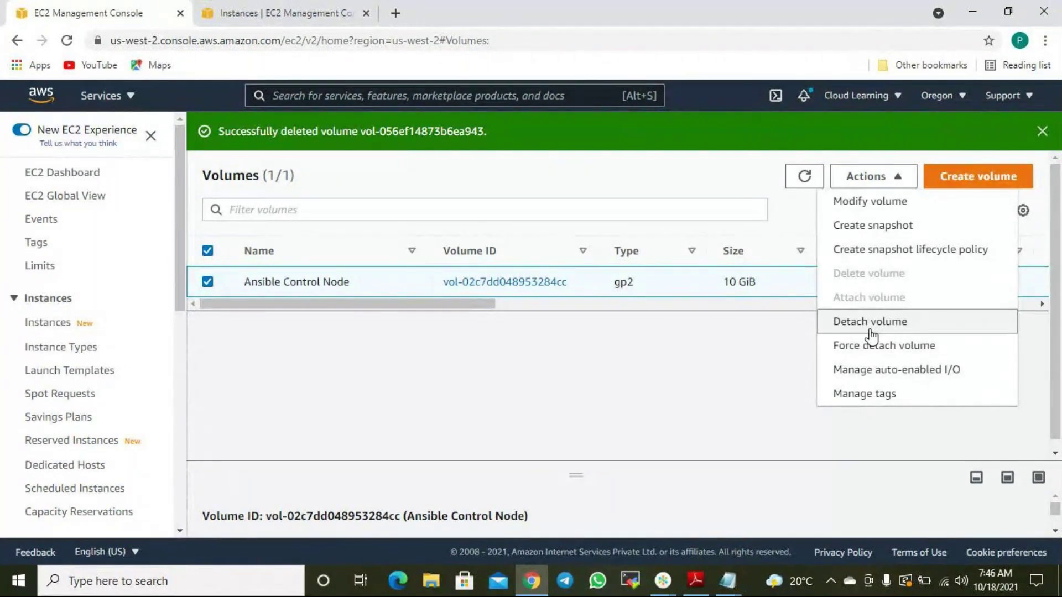
left_click(893, 395)
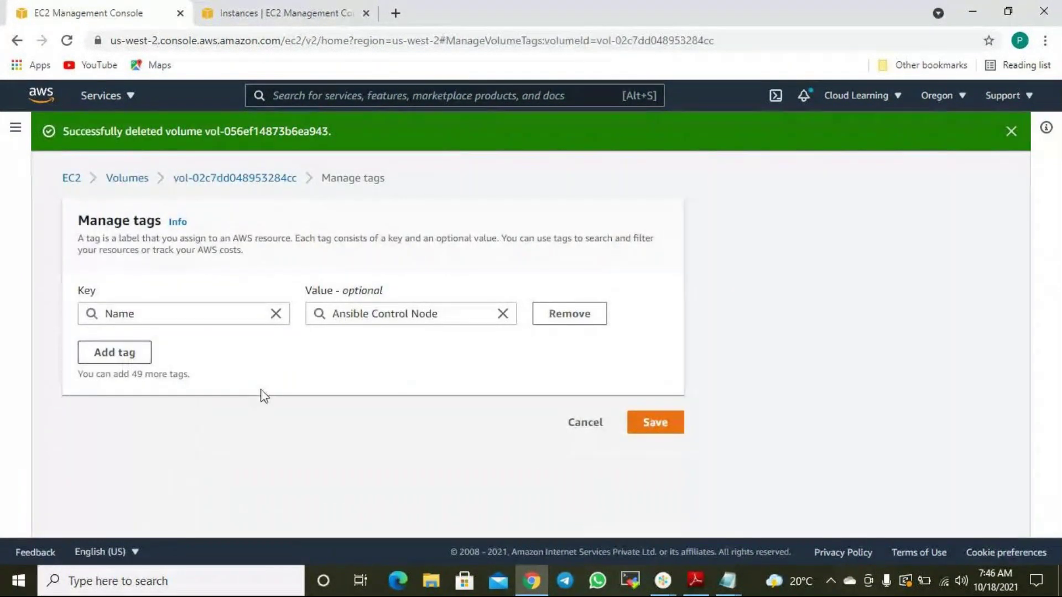
left_click(585, 423)
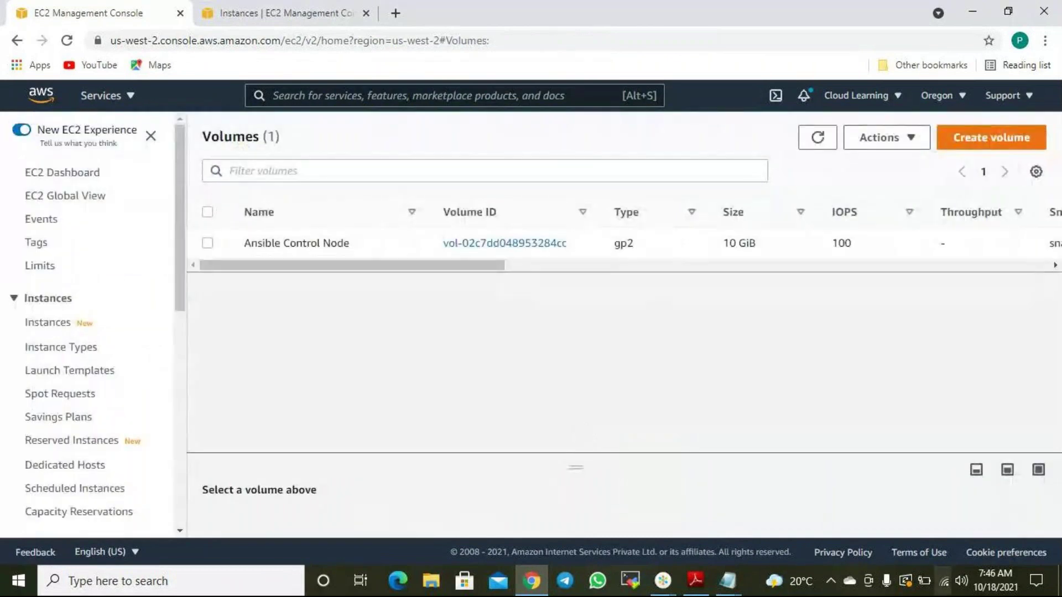
left_click(307, 241)
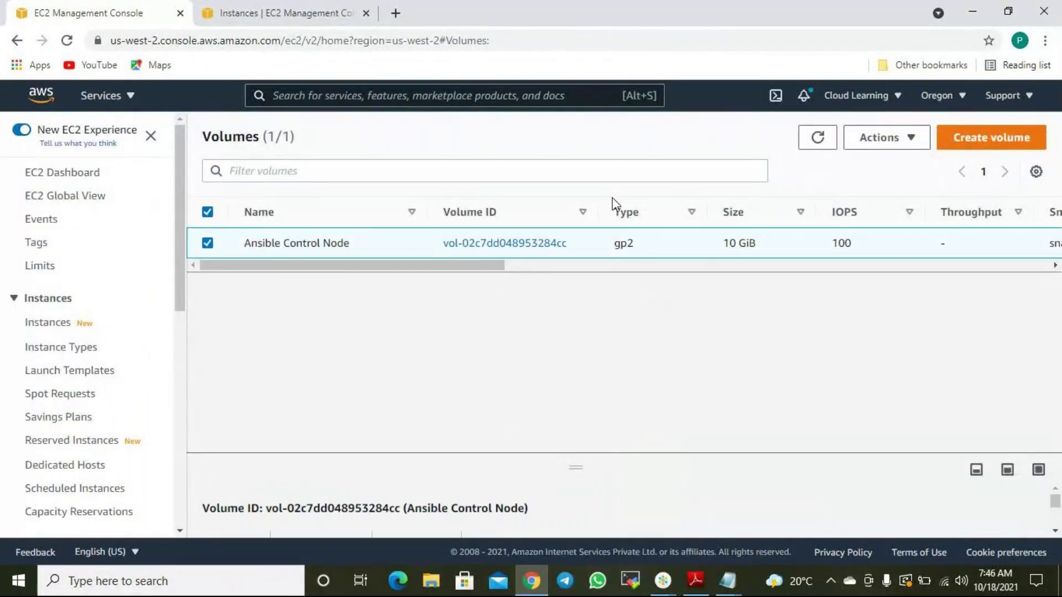
left_click(909, 139)
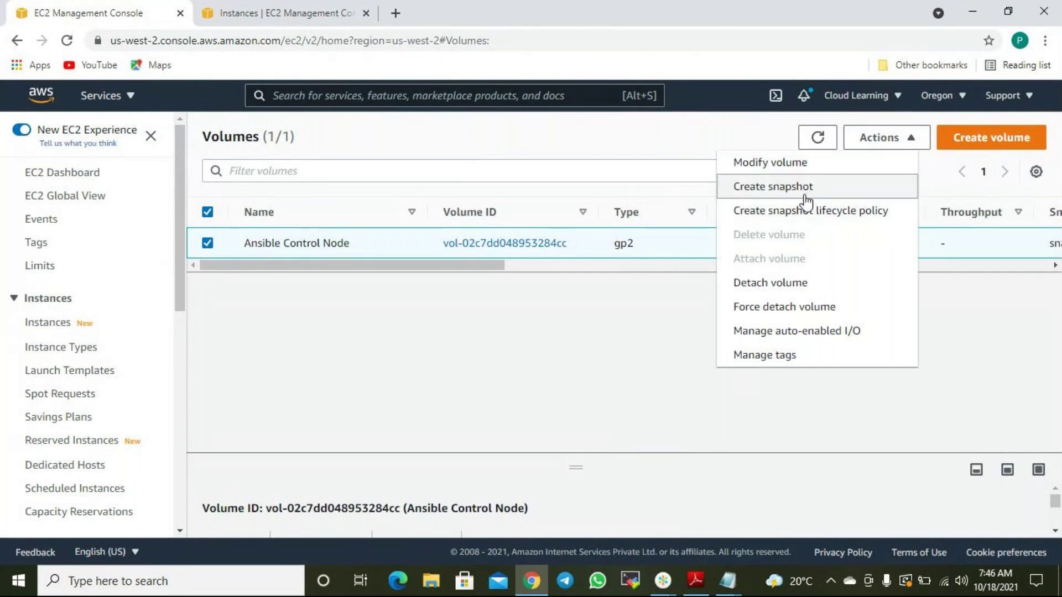
left_click(728, 581)
Add 'Whenever about talk about backup in AWS, we are refering Snapshots.' below the job-role list.
left_click(744, 555)
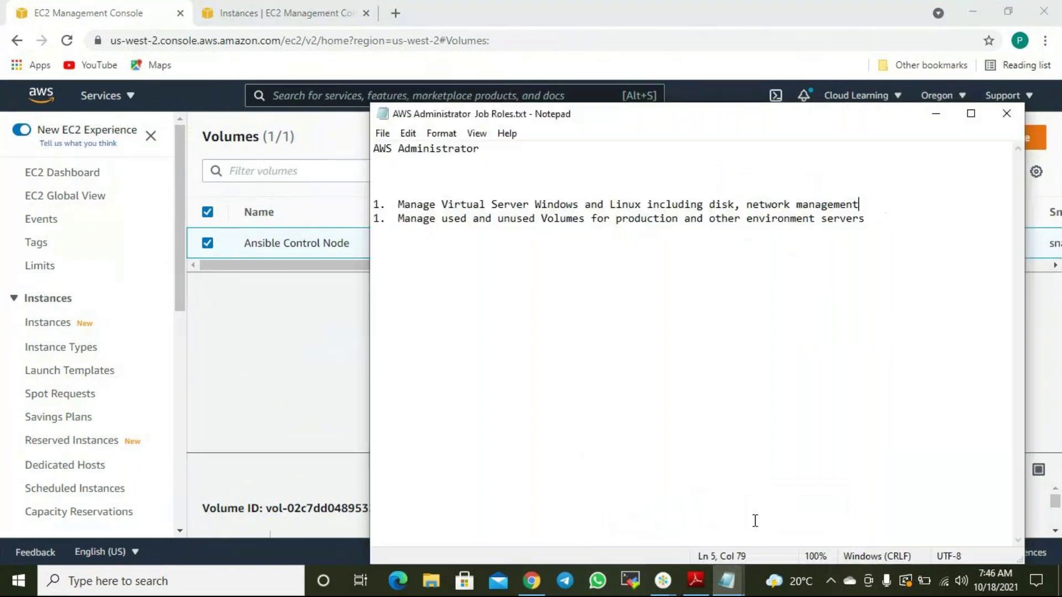
left_click(634, 174)
key("Delete")
left_click(905, 212)
key("Return")
key("Return")
key("Return")
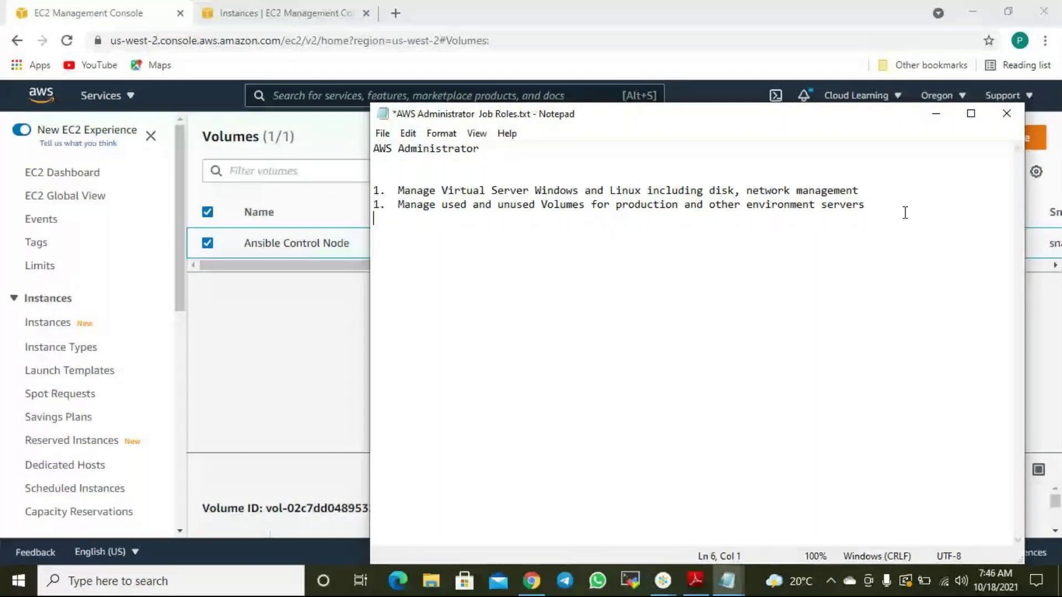
type("Whenev")
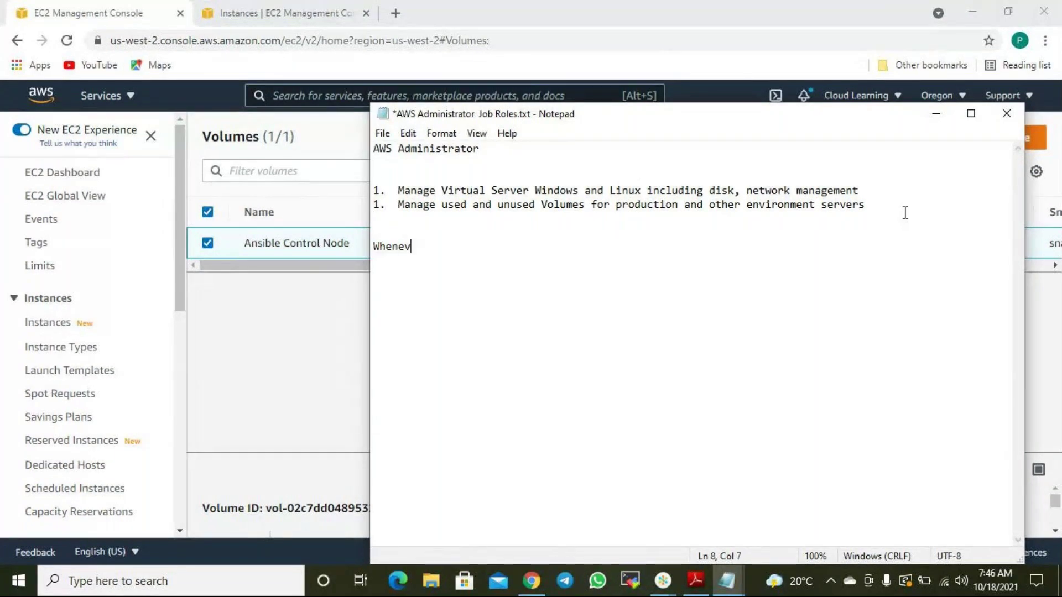
type("er about talk about backu")
key("BackSpace")
type("p in AWS, we cna rel")
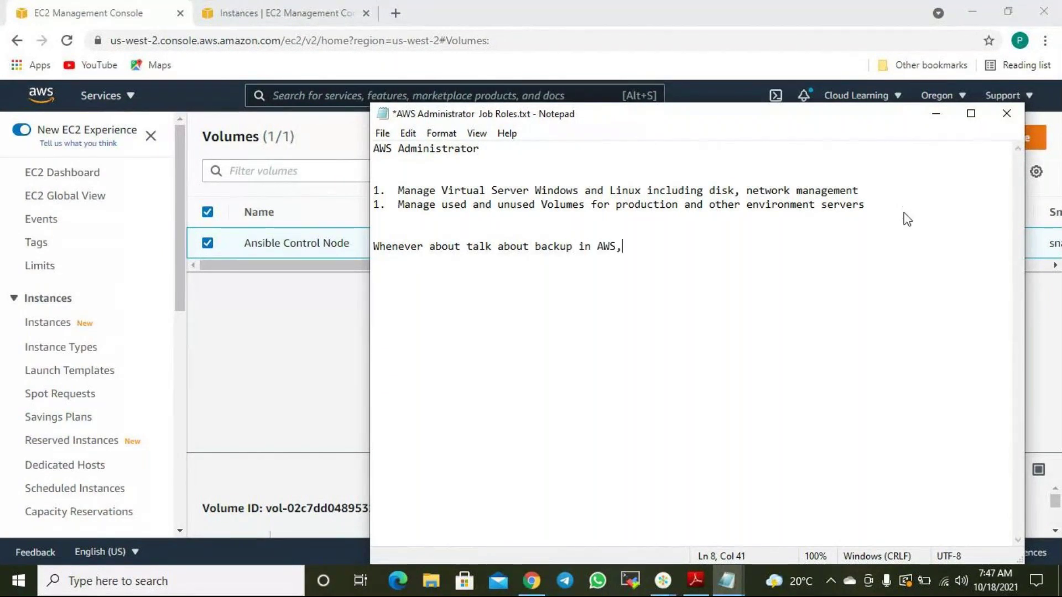
key("BackSpace")
key("BackSpace")
key("BackSpace")
key("BackSpace")
key("BackSpace")
key("BackSpace")
key("BackSpace")
key("BackSpace")
key("BackSpace")
key("BackSpace")
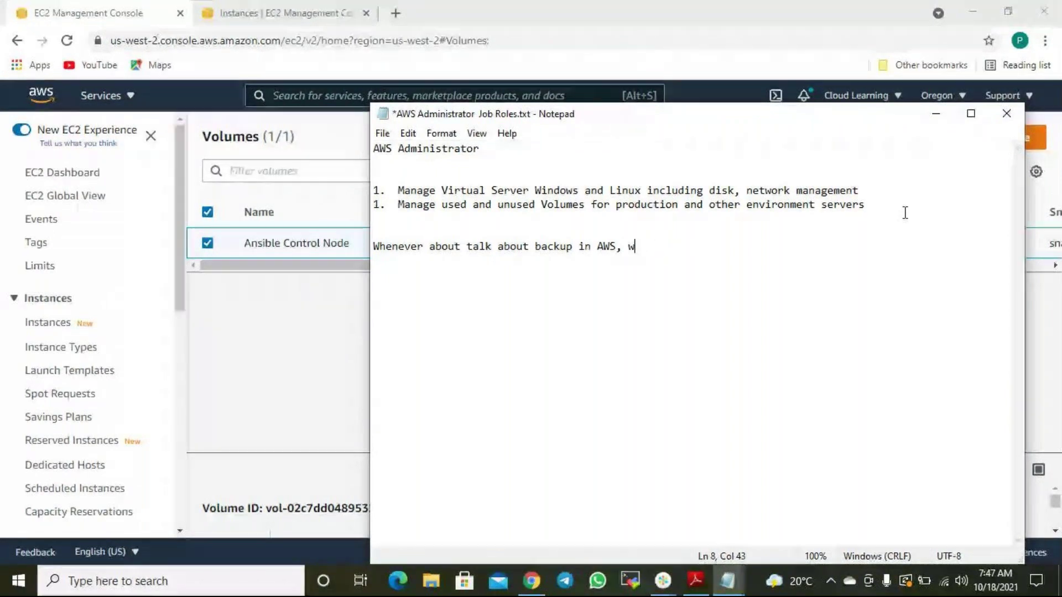
type("we are ref")
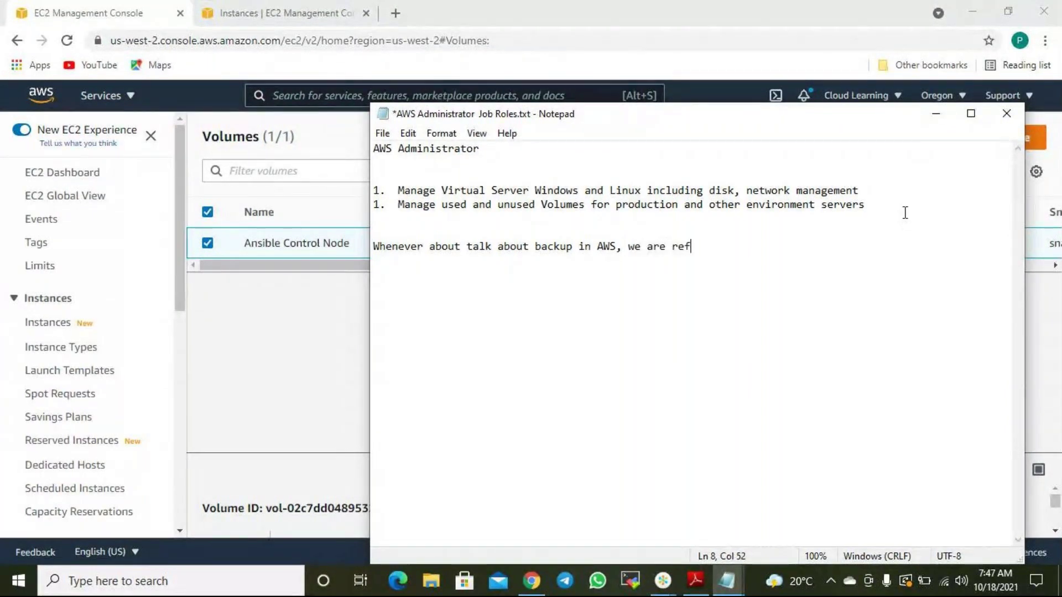
type("ering Snapshots.")
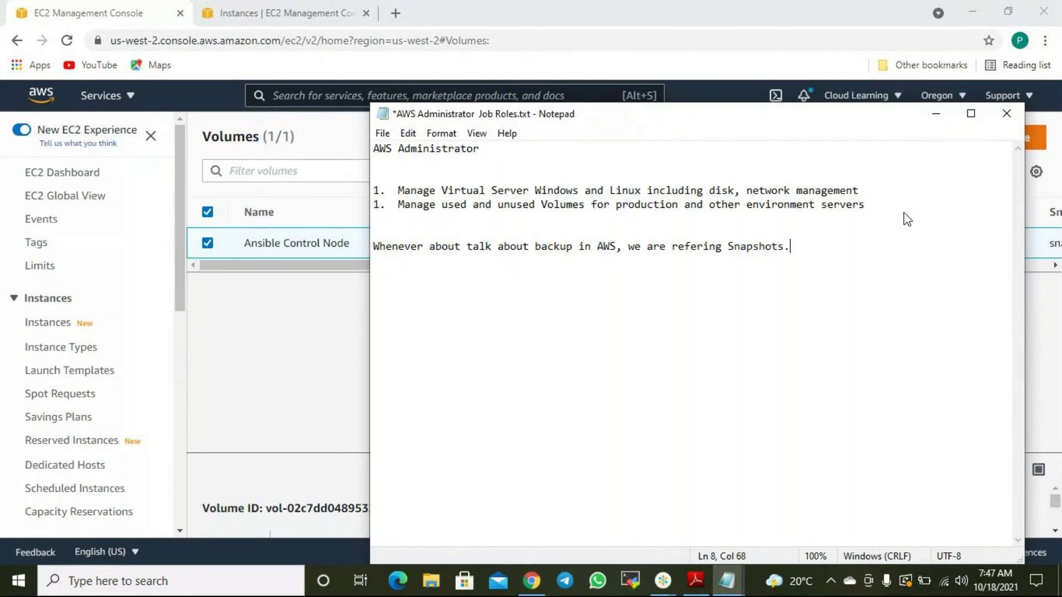
left_click(623, 17)
left_click(622, 320)
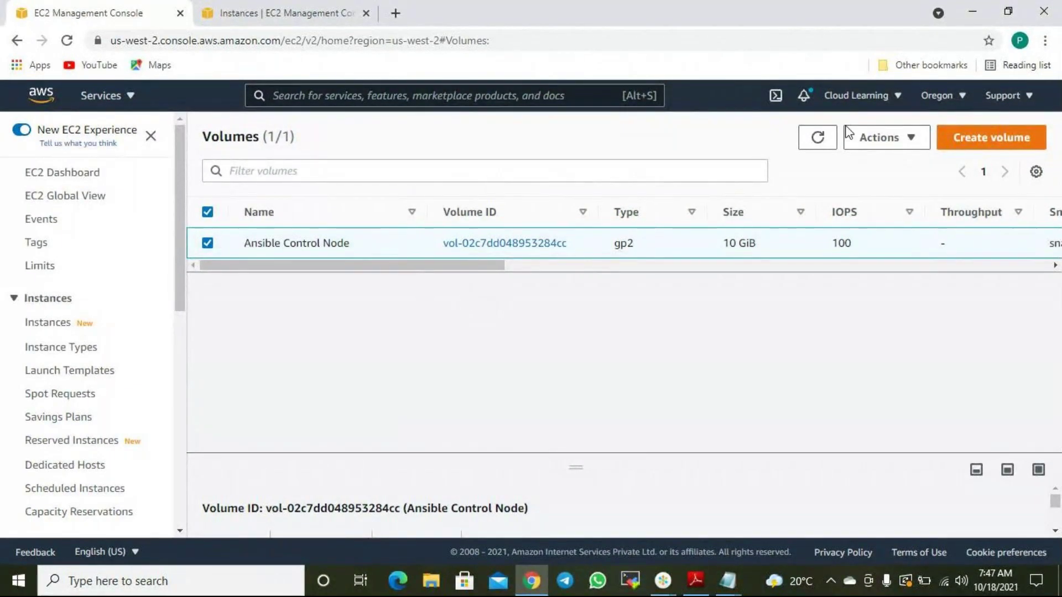
left_click(912, 142)
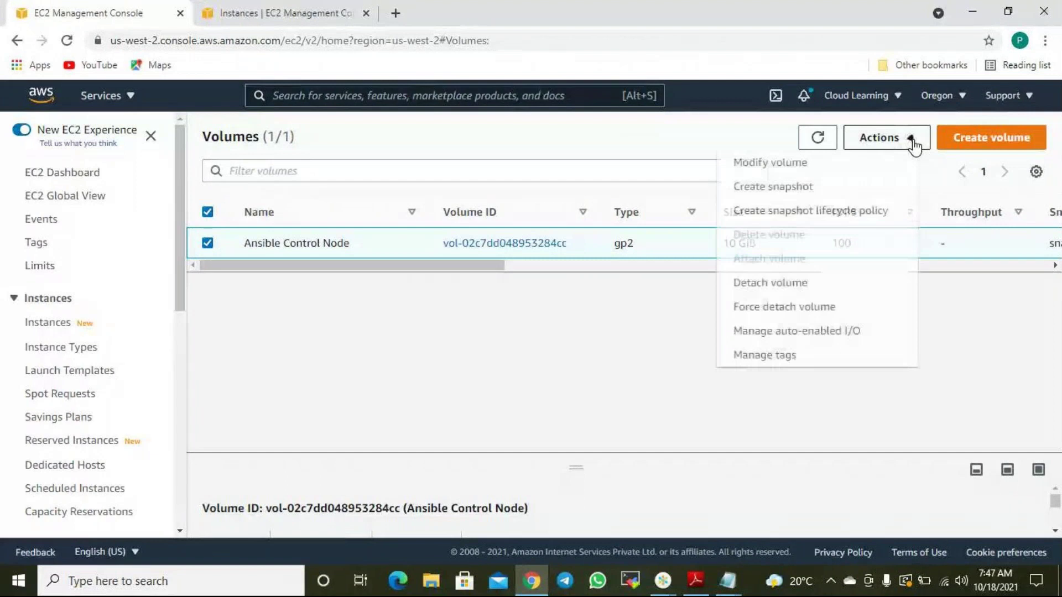
left_click(809, 190)
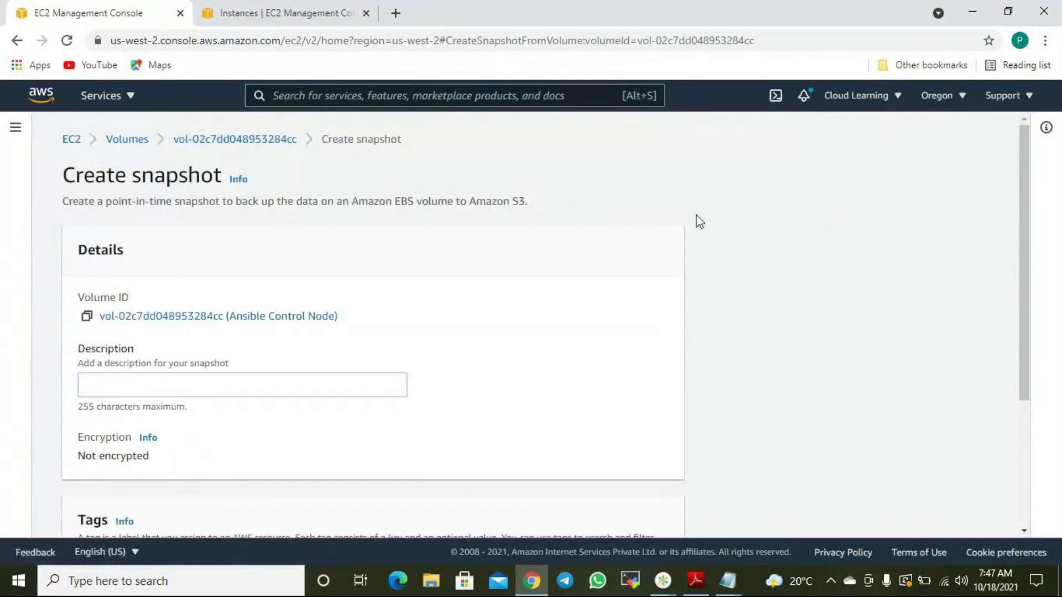
scroll(620, 244, "down", 3)
left_click(120, 198)
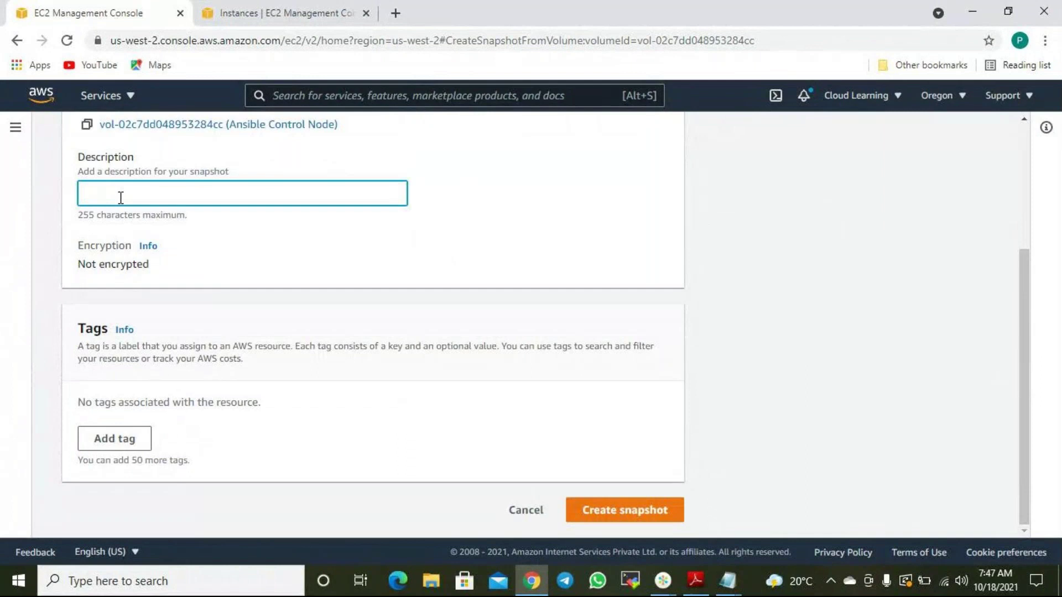
type("server status as")
left_click(120, 197)
type("backup")
type(" status as ")
type("on 18")
type("-10")
type("21")
key("Left")
key("Left")
key("BackSpace")
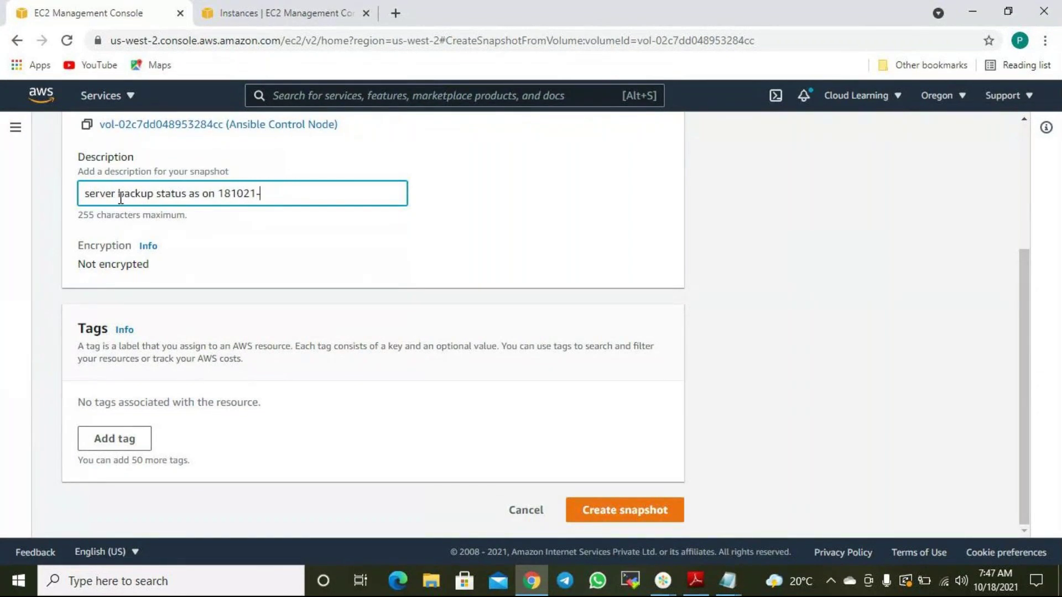
type("-0747")
left_click(126, 441)
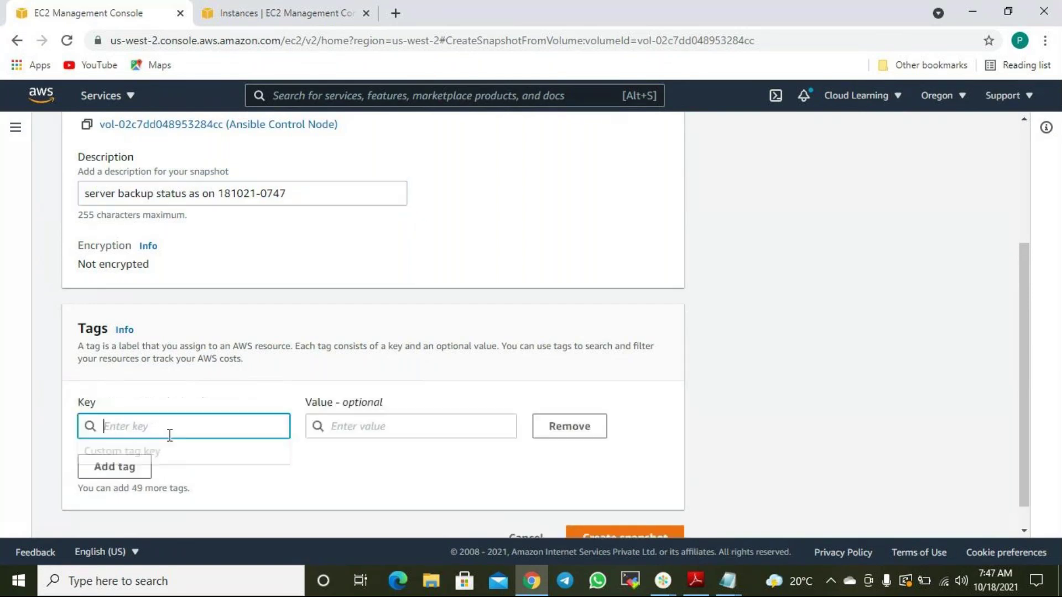
type("Name")
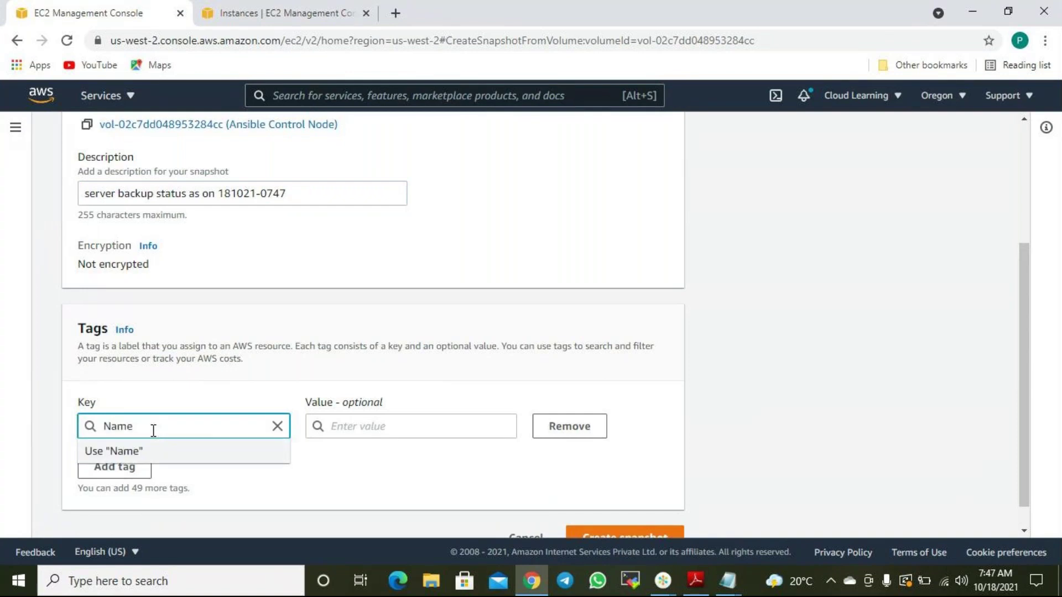
left_click(310, 346)
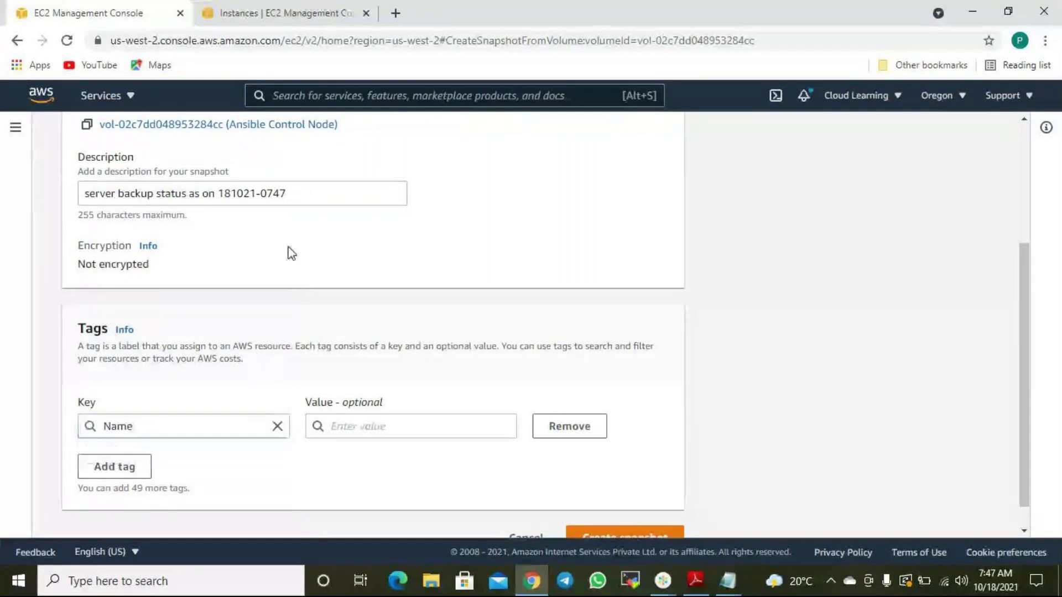
left_click_drag(296, 199, 22, 202)
key("ctrl+c")
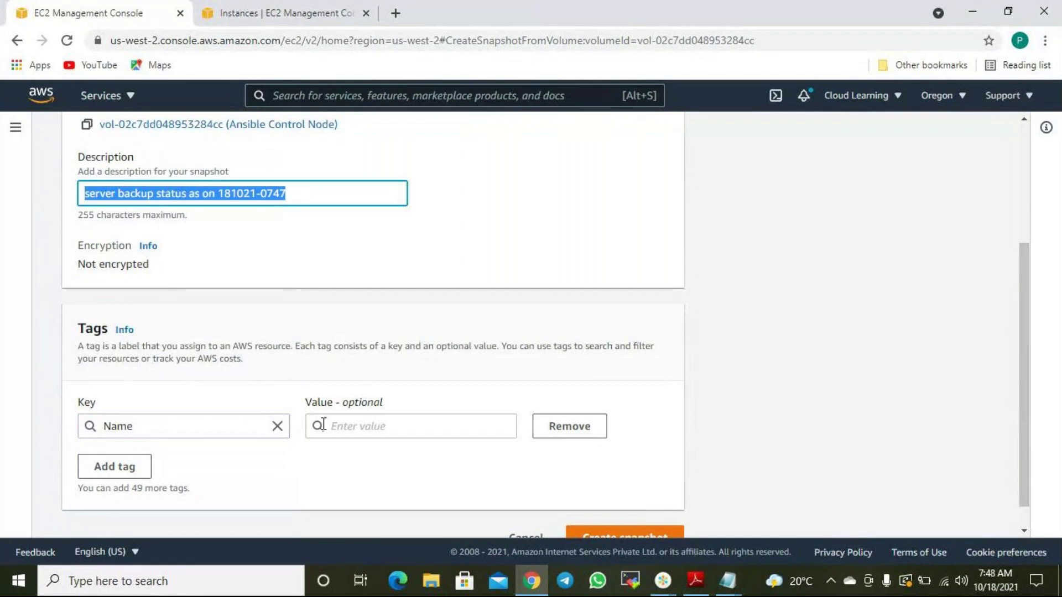
left_click(326, 425)
key("ctrl+v")
left_click(671, 409)
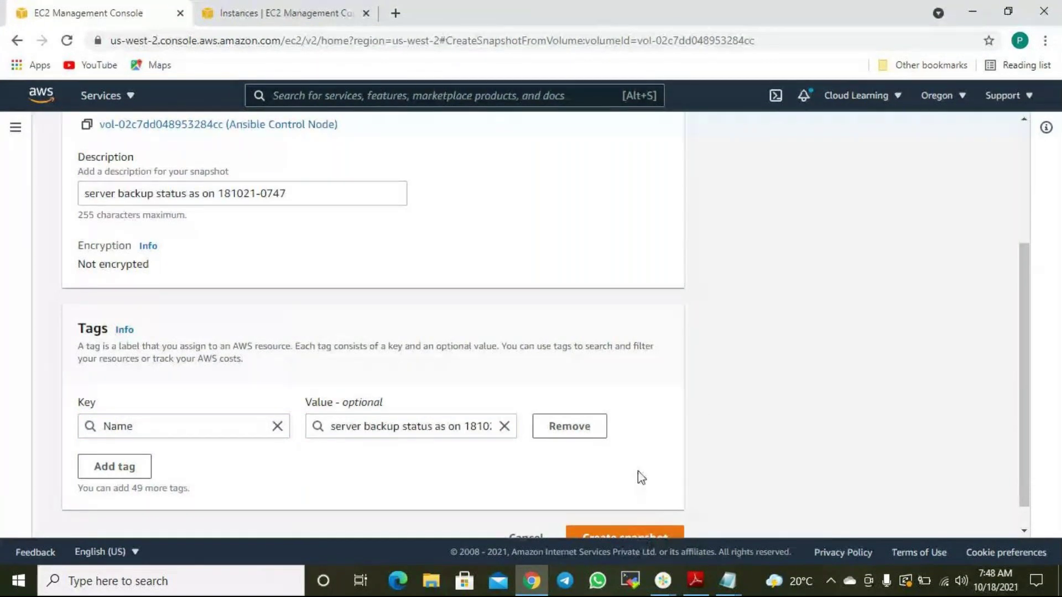
scroll(638, 470, "down", 1)
scroll(671, 423, "up", 1)
scroll(672, 418, "up", 3)
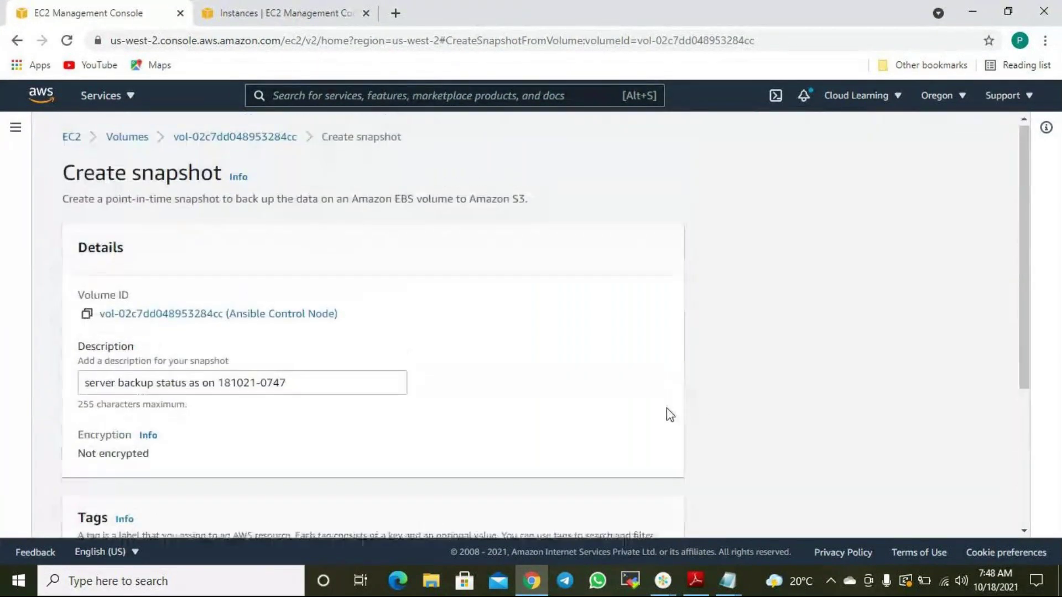
scroll(671, 414, "down", 4)
left_click(658, 521)
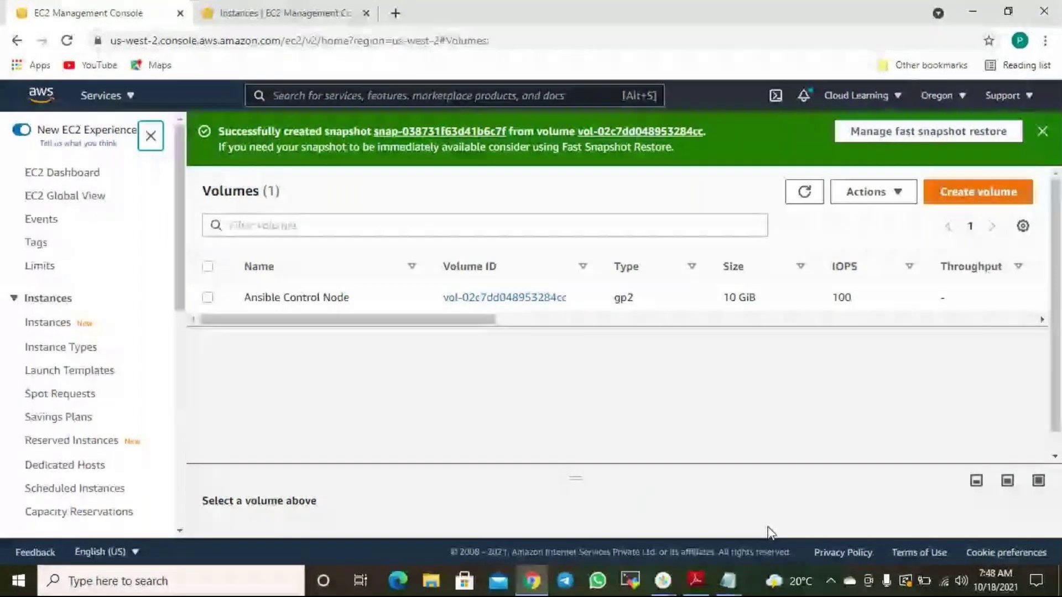
Open the Snapshots list and widen its Description and Name columns to show full text.
left_click(735, 576)
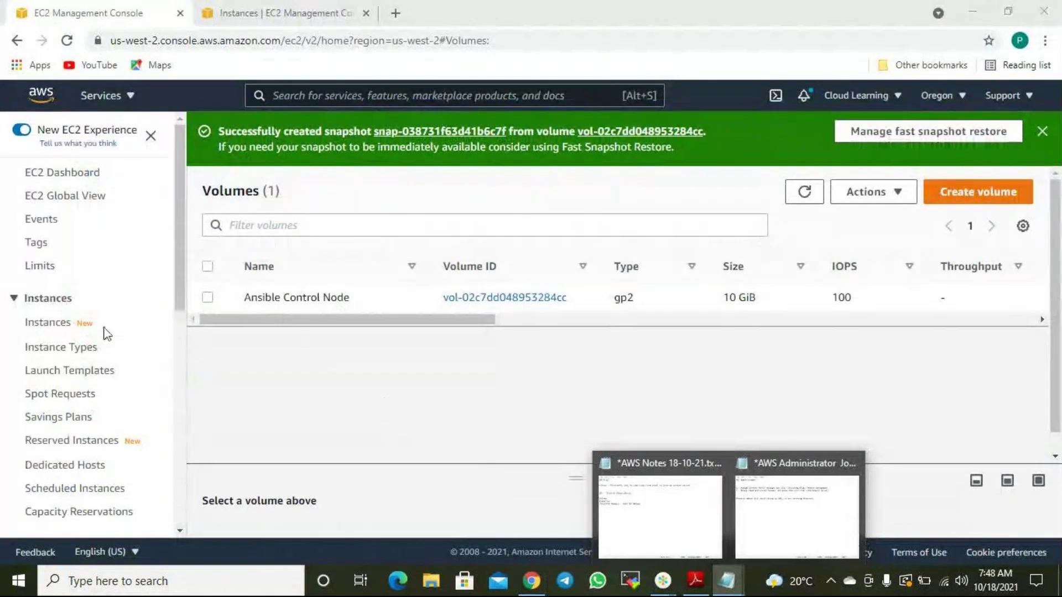
scroll(83, 319, "down", 6)
scroll(83, 318, "down", 2)
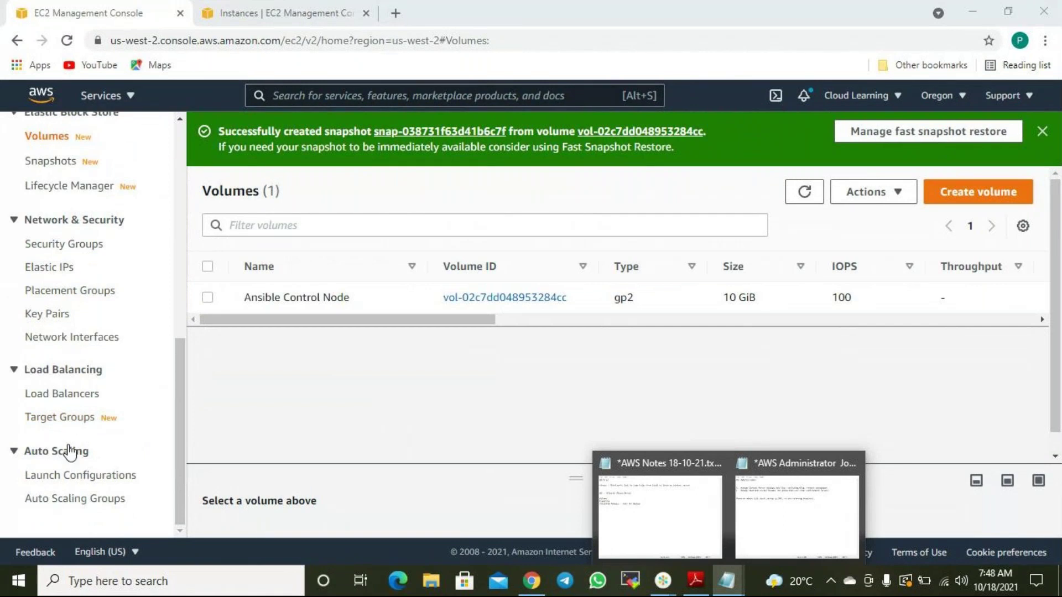
scroll(71, 347, "up", 4)
left_click(55, 396)
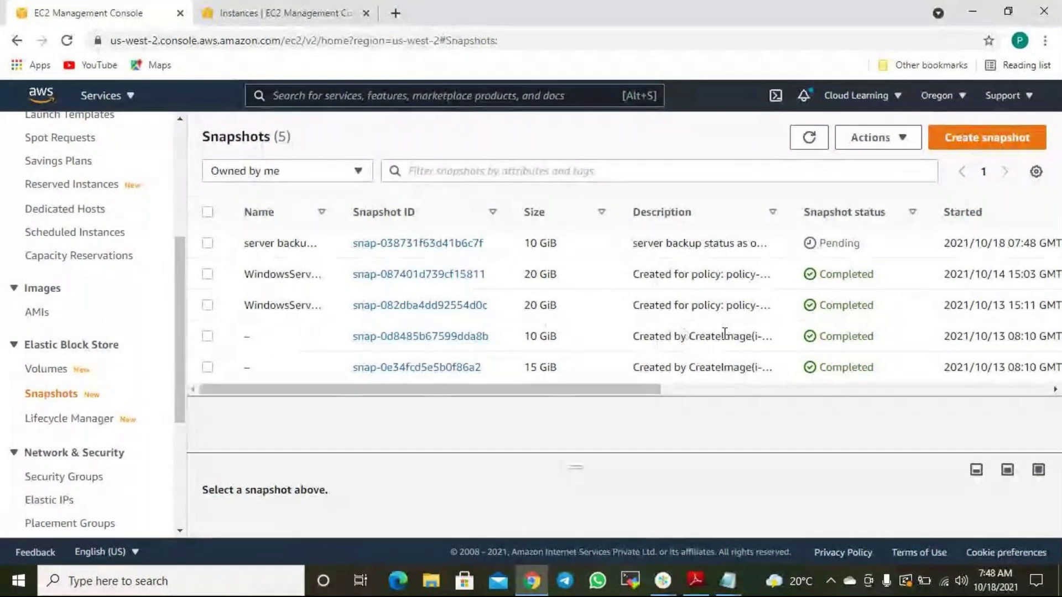
left_click_drag(795, 198, 887, 201)
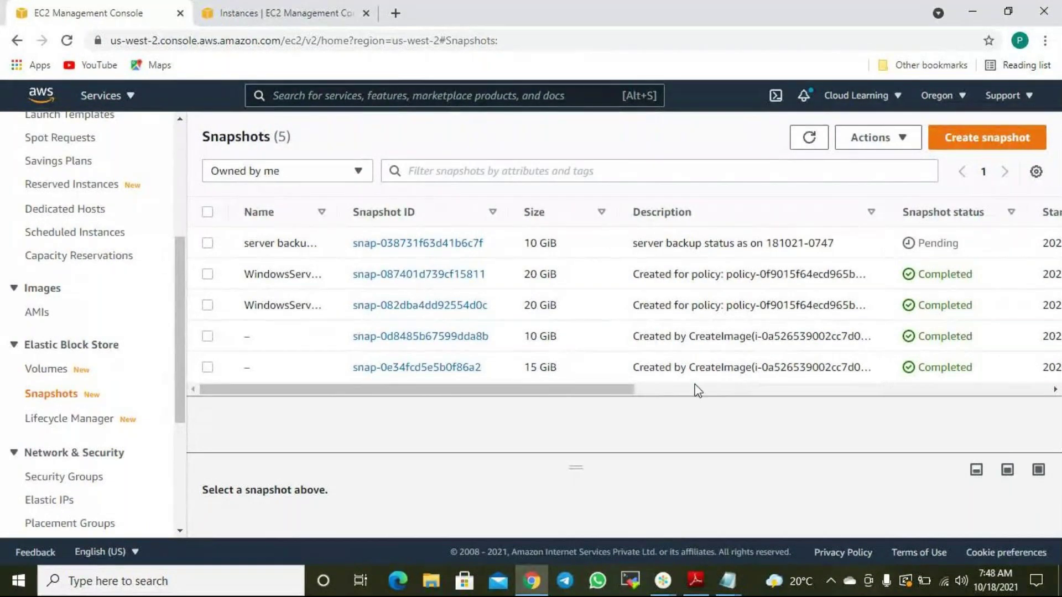
left_click_drag(616, 389, 465, 398)
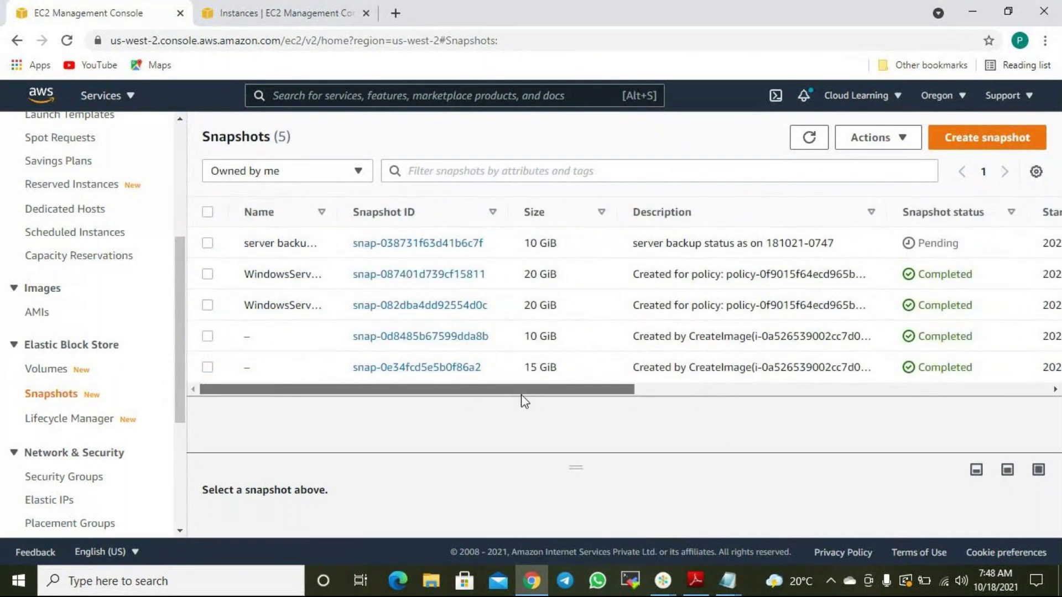
left_click_drag(515, 388, 692, 396)
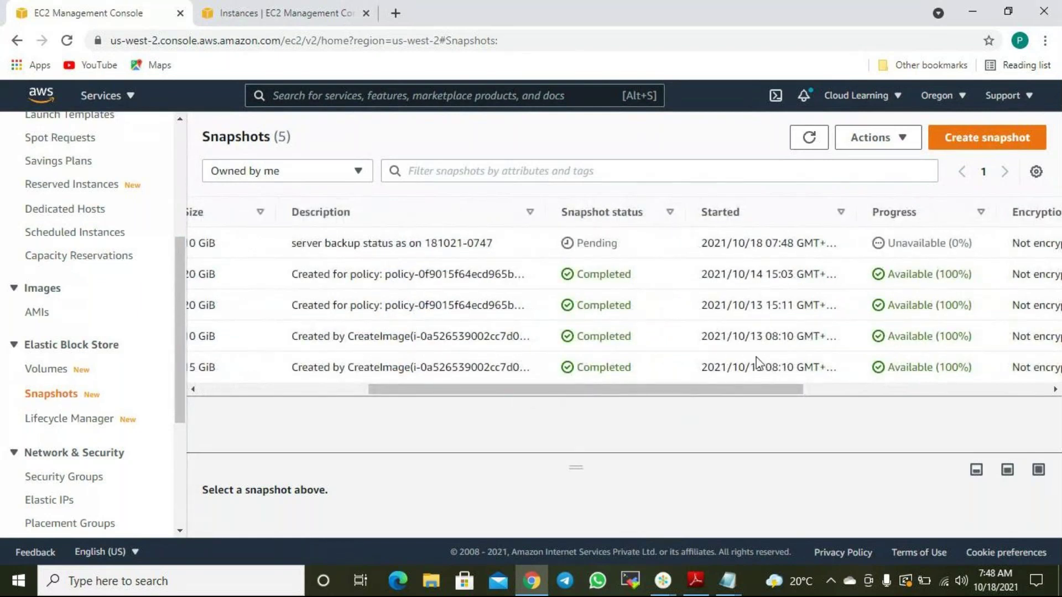
left_click_drag(686, 391, 535, 390)
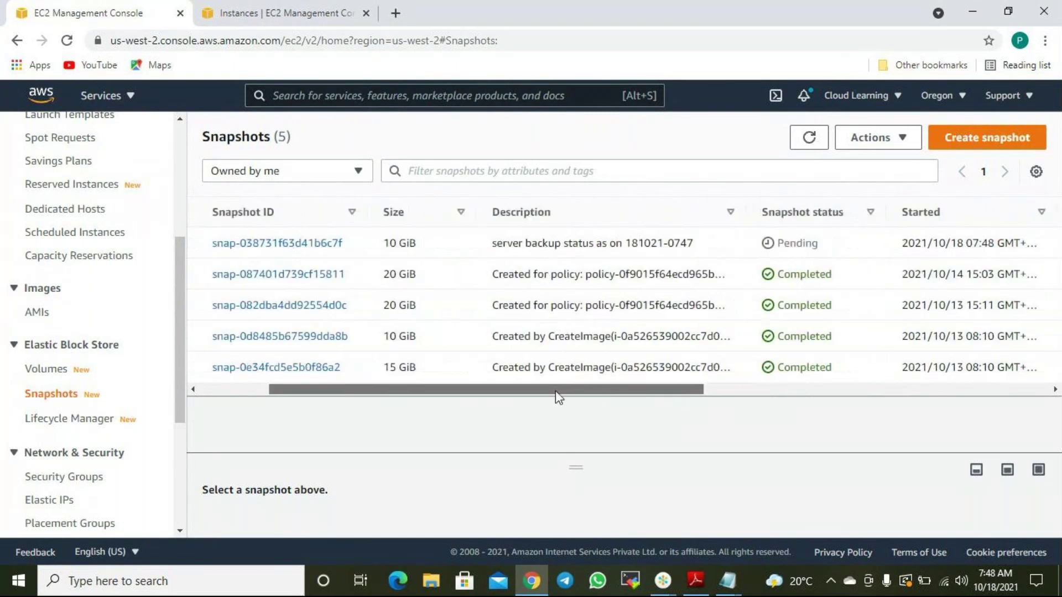
left_click_drag(302, 213, 339, 212)
mouse_move(510, 391)
left_mouse_down()
mouse_move(676, 405)
mouse_move(517, 391)
left_mouse_up()
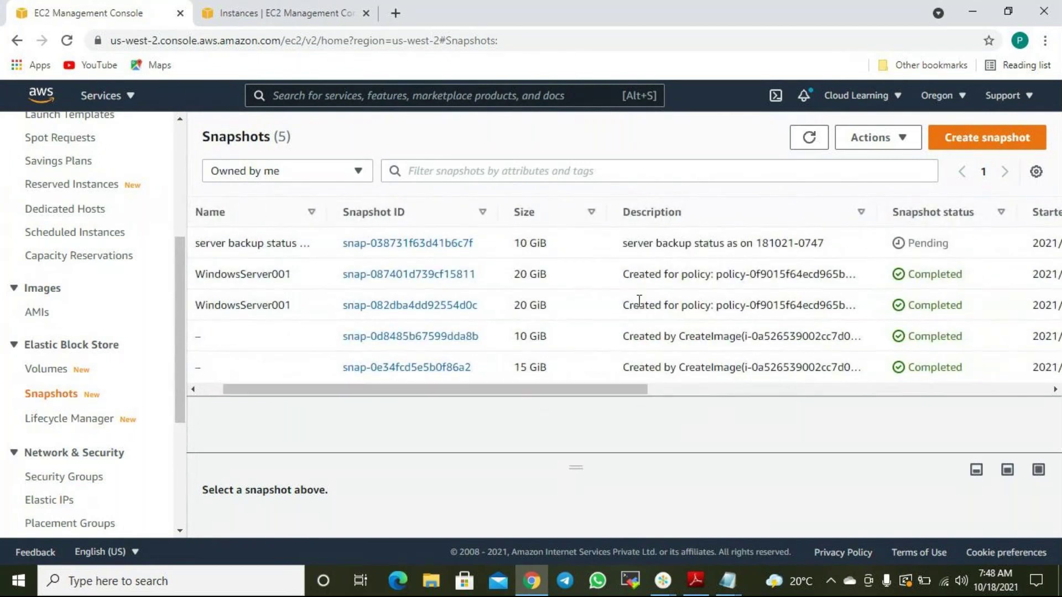
Refresh the Snapshots list; the new 10 GiB server backup snapshot is still Pending.
left_click(696, 310)
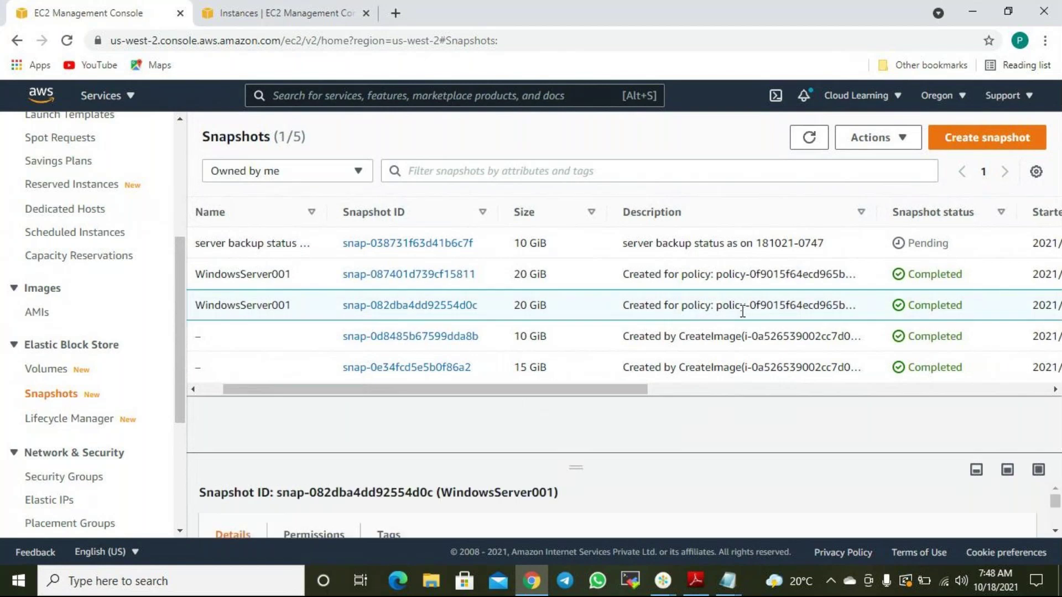
left_click_drag(550, 396, 365, 316)
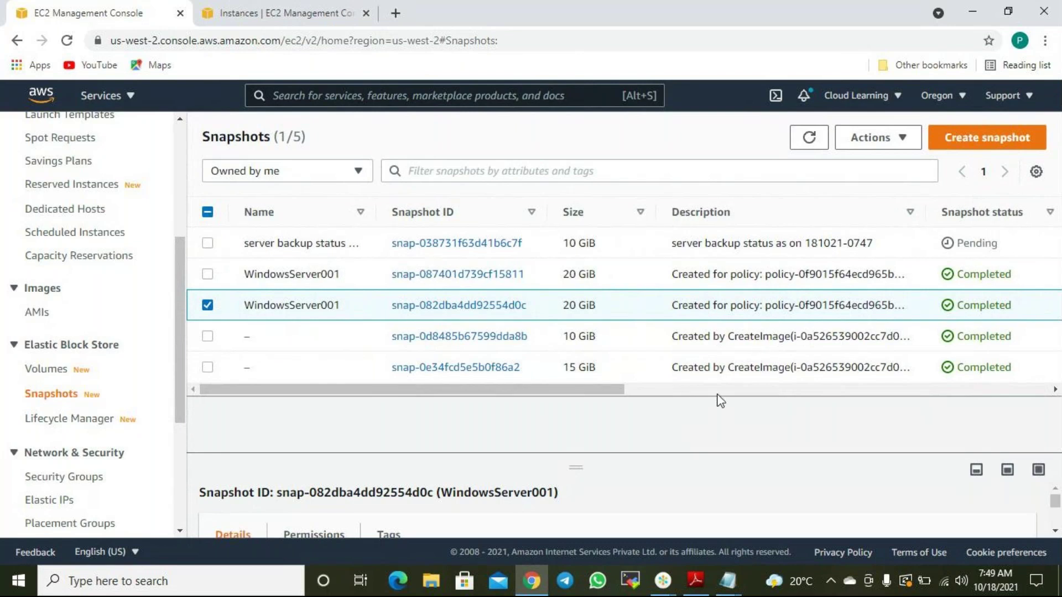
left_click_drag(599, 391, 755, 393)
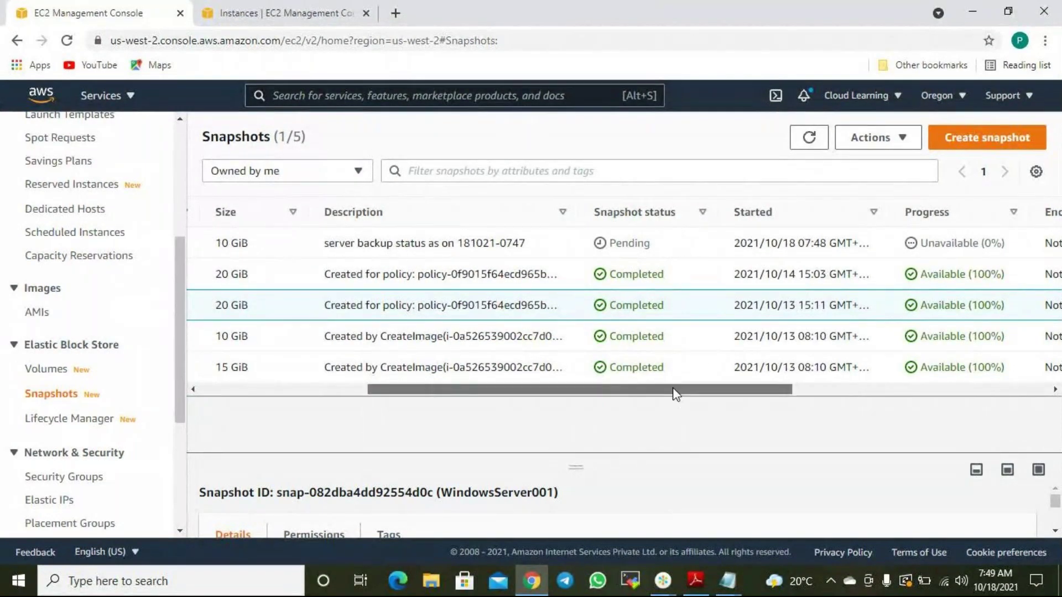
left_click_drag(675, 391, 760, 391)
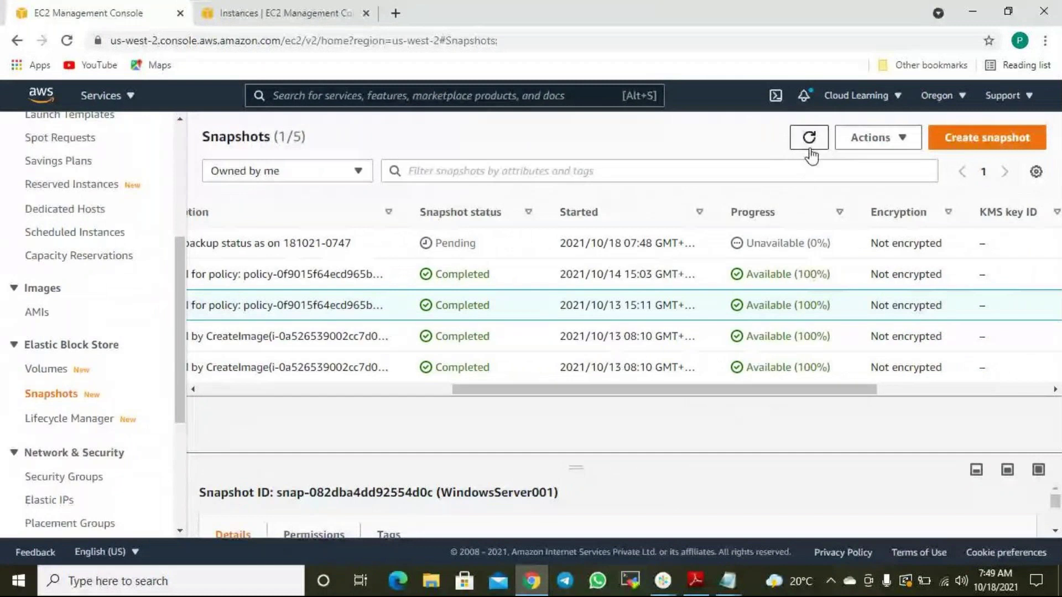
left_click(810, 140)
left_click_drag(782, 388, 426, 421)
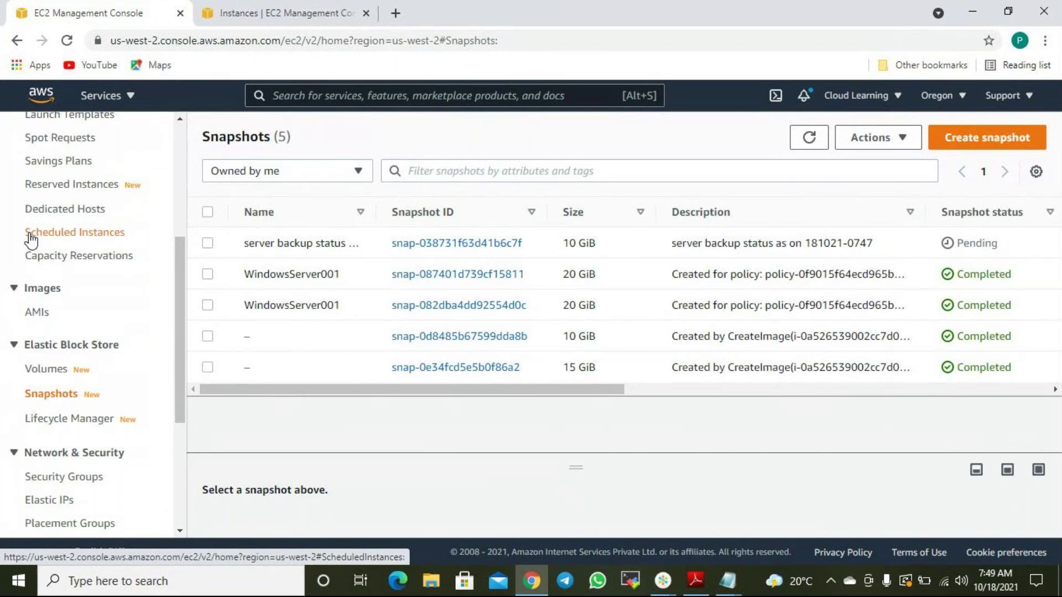
Select the Ansible Control Node volume in the Volumes list, then return to the five snapshots.
left_click(46, 369)
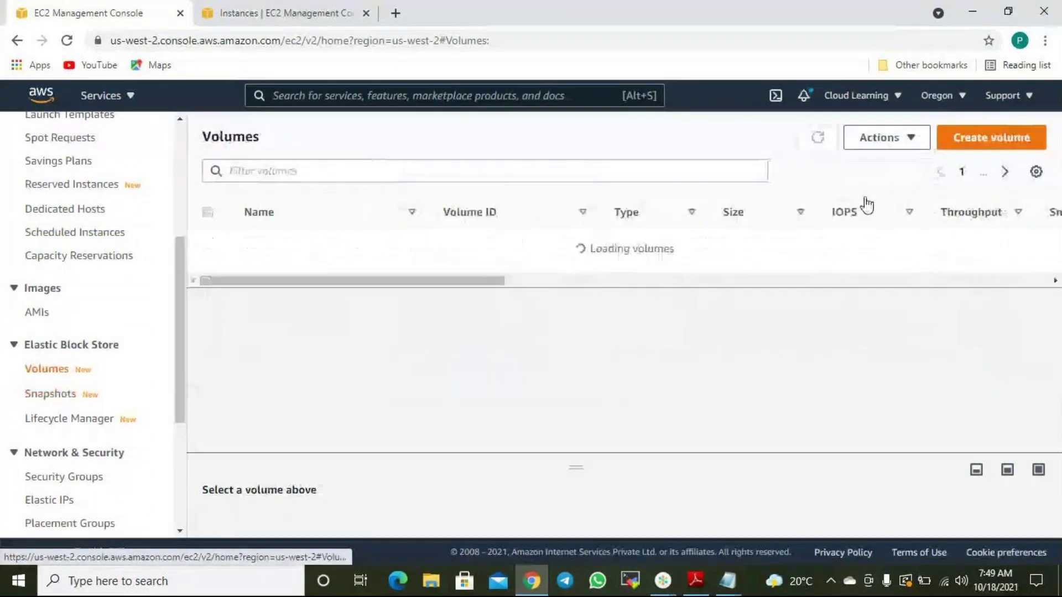
left_click(910, 138)
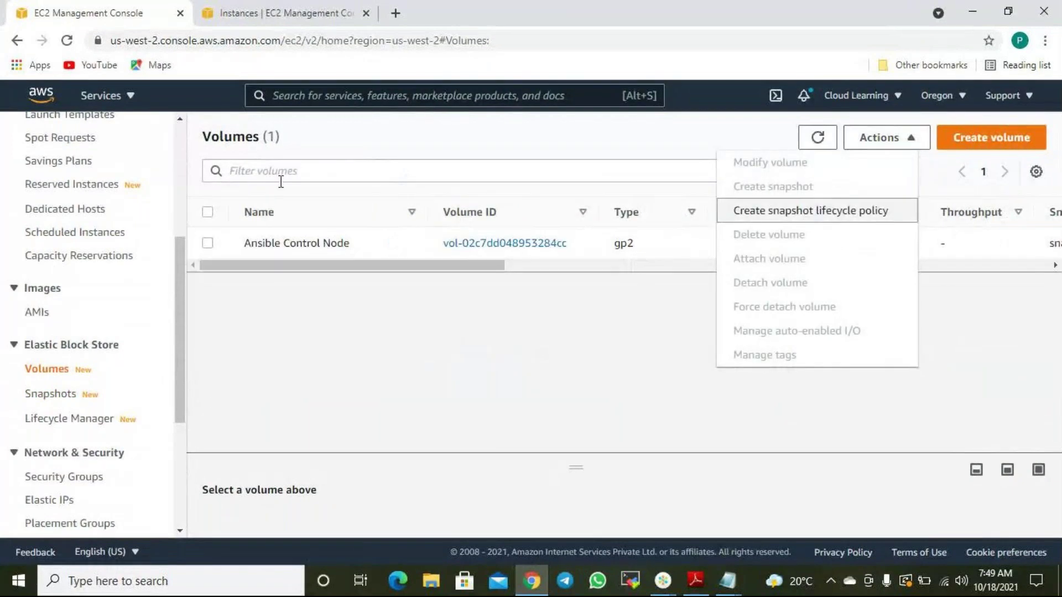
left_click(207, 243)
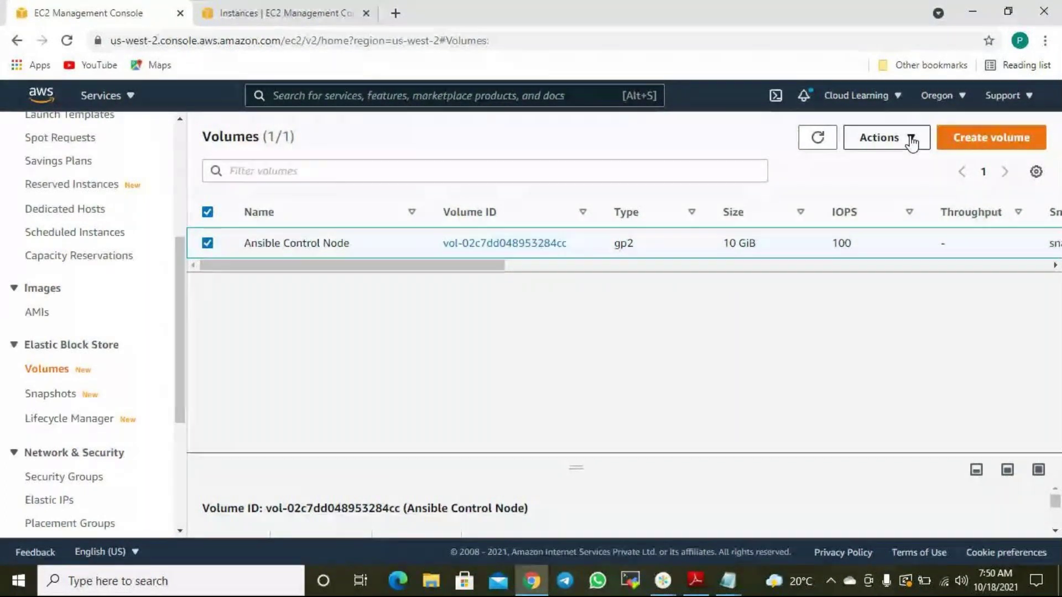
left_click(48, 396)
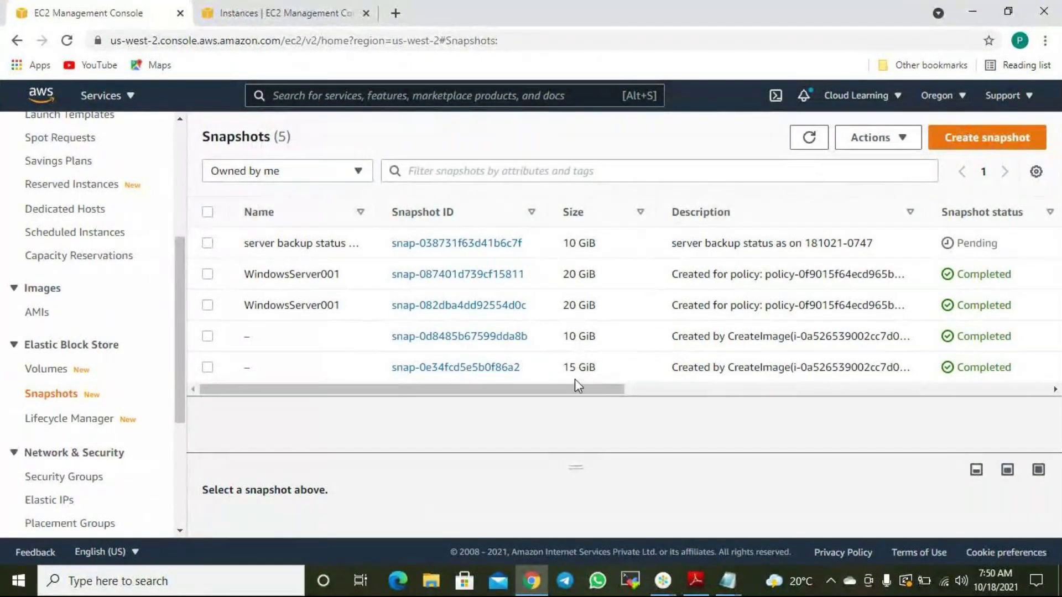
left_click_drag(578, 386, 498, 402)
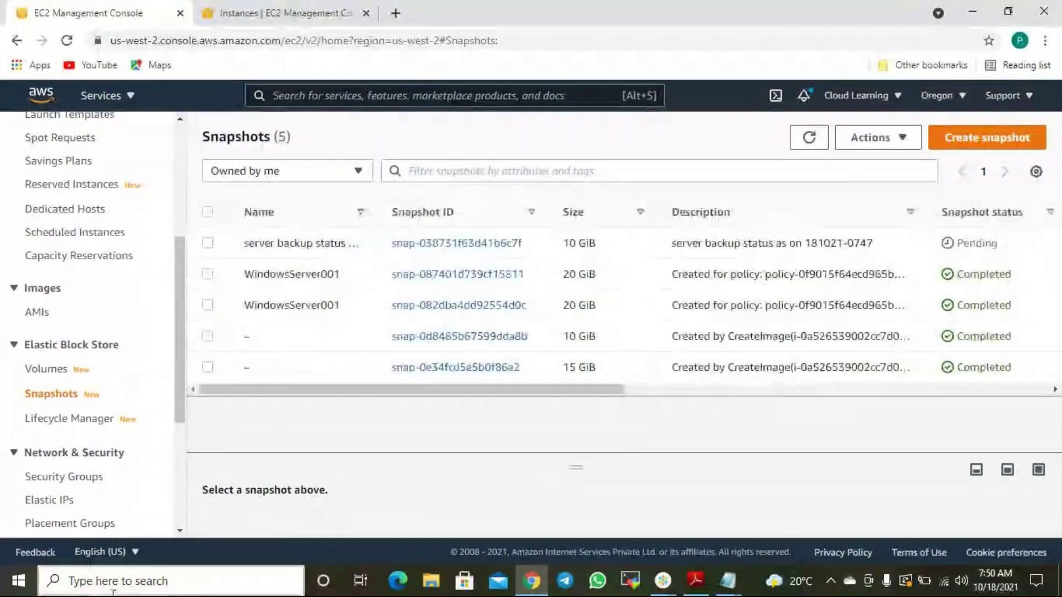
In the AWS Administrator Job Roles note, begin a new line reading 'I have to pay for'.
mouse_move(728, 581)
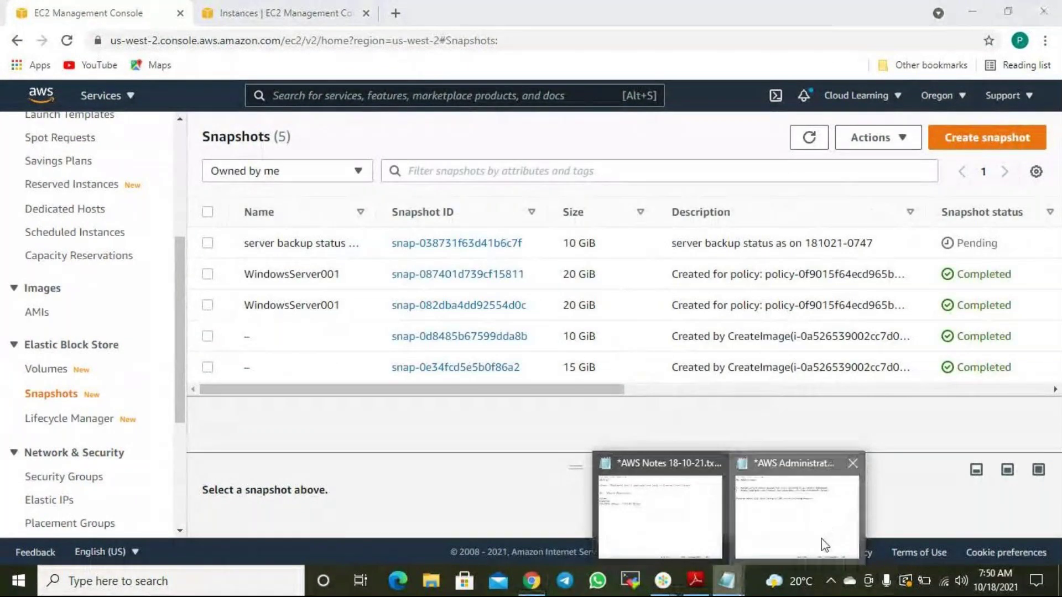
left_click(824, 545)
key("Return")
key("Return")
type("Iha")
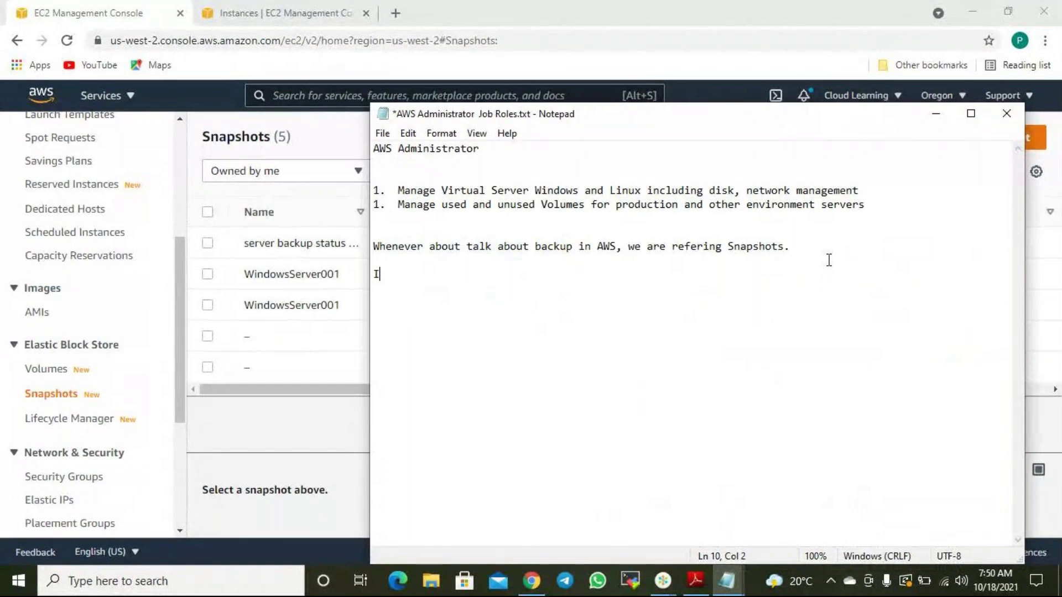
key("BackSpace")
key("BackSpace")
type("have to")
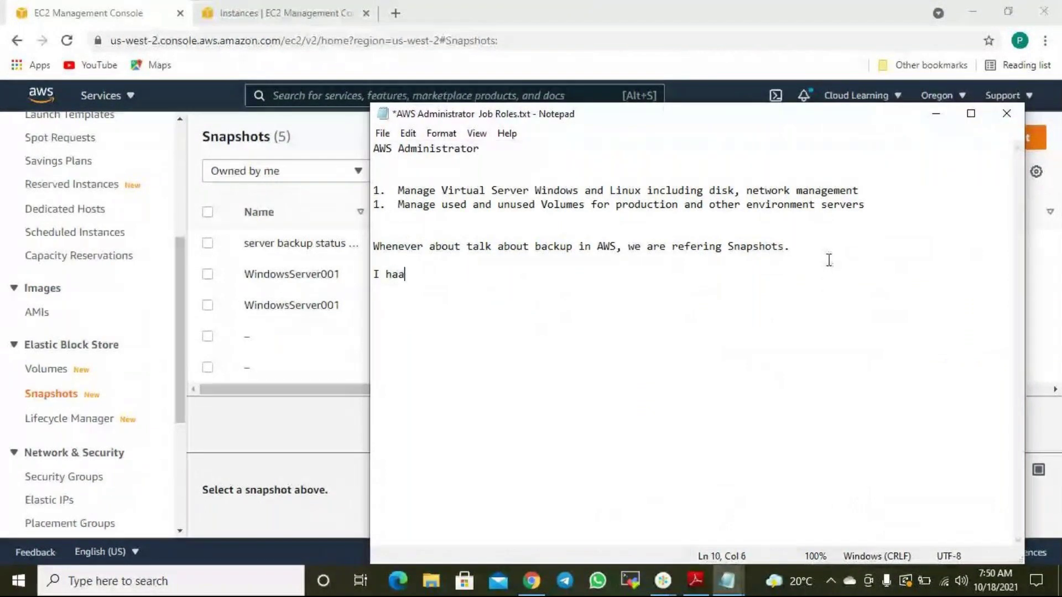
type(" pay ")
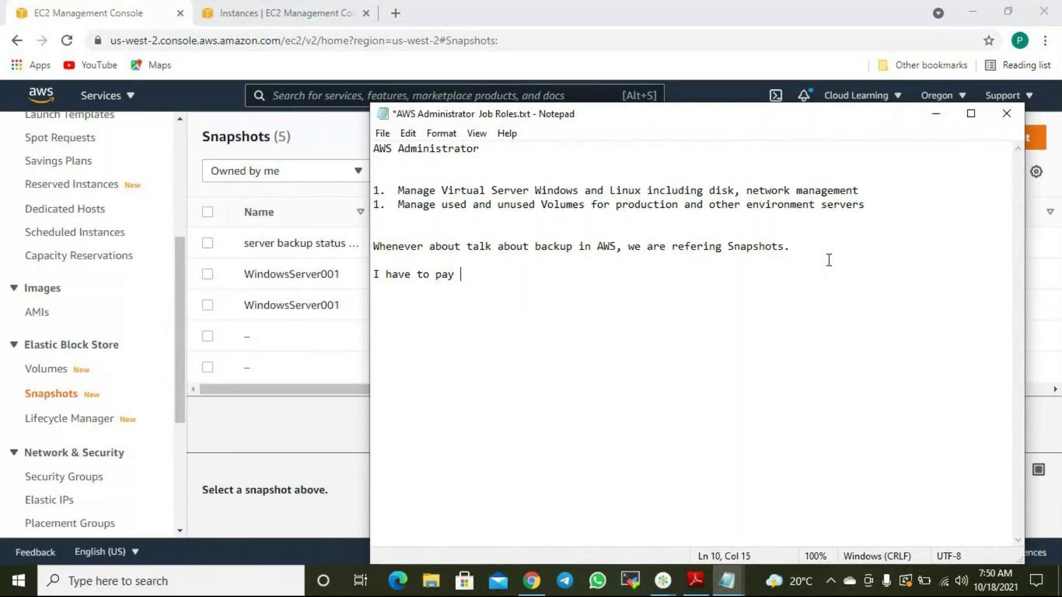
type("for")
Refresh the Snapshots list to check whether the 2021/10/18 07:48 backup snapshot has progressed.
left_click(637, 8)
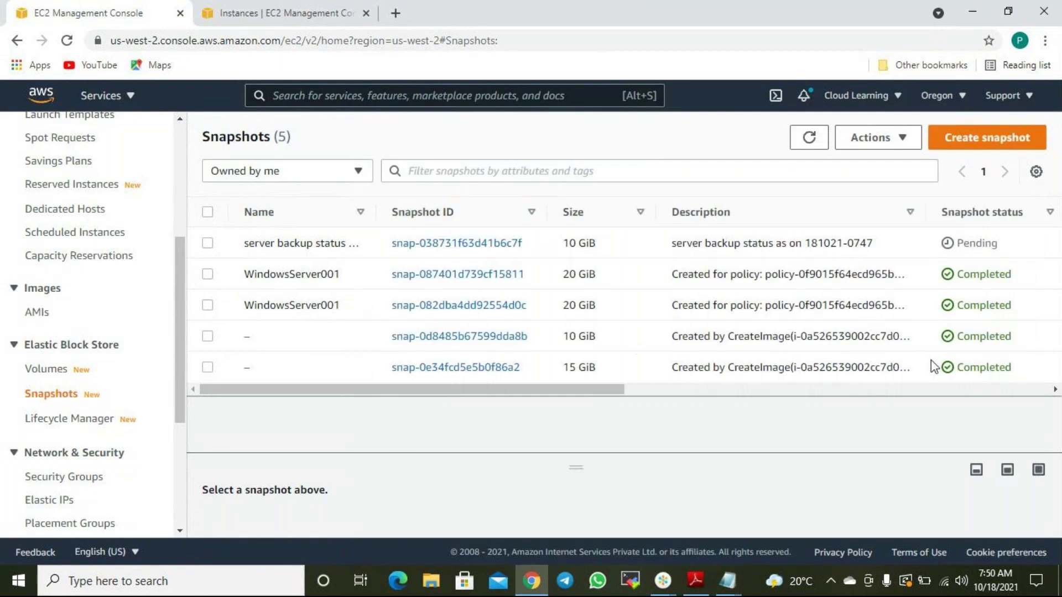
left_click_drag(587, 390, 765, 399)
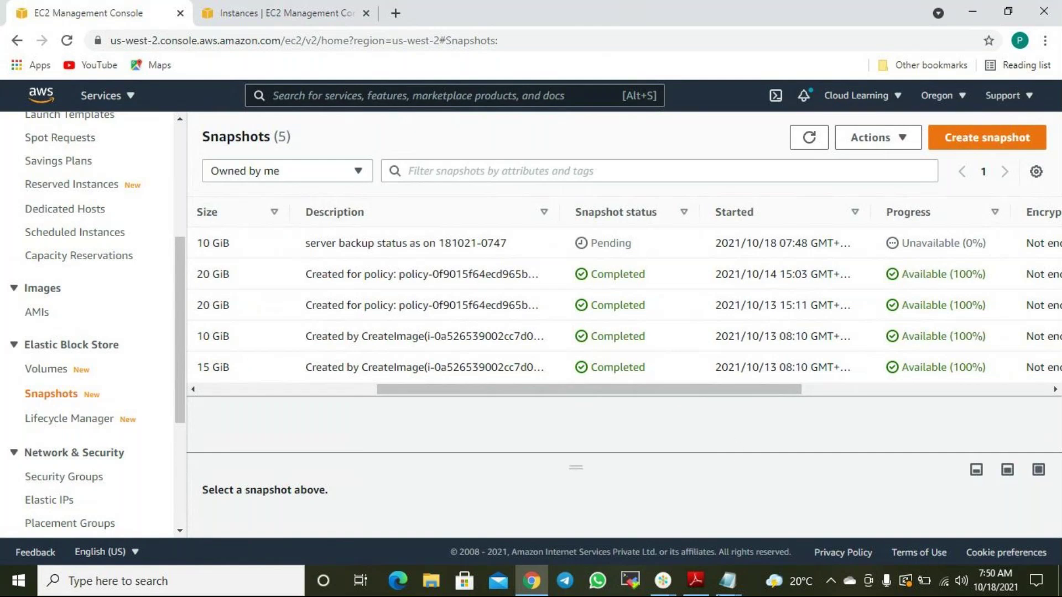
left_click(809, 138)
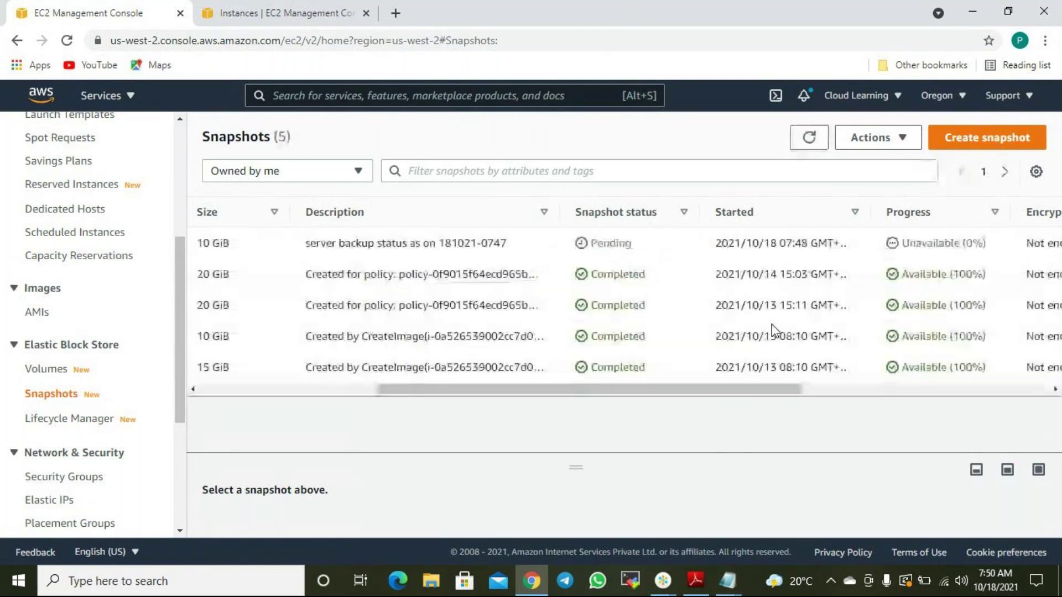
Note that snapshot price is based on S3 and that S3 pricing is cheaper than EBS.
mouse_move(728, 581)
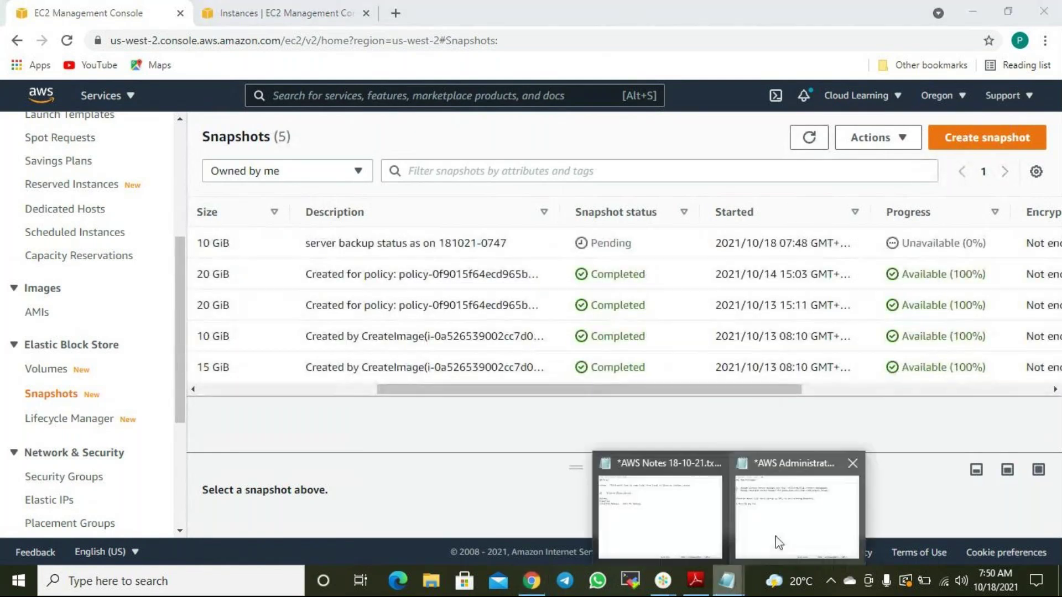
left_click(780, 541)
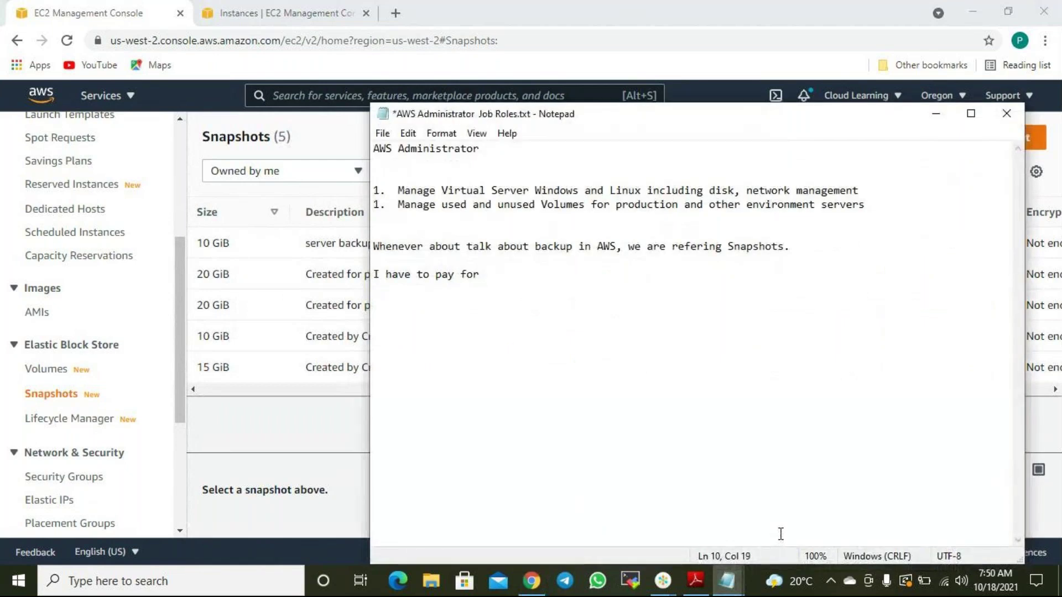
type("all the snapshot")
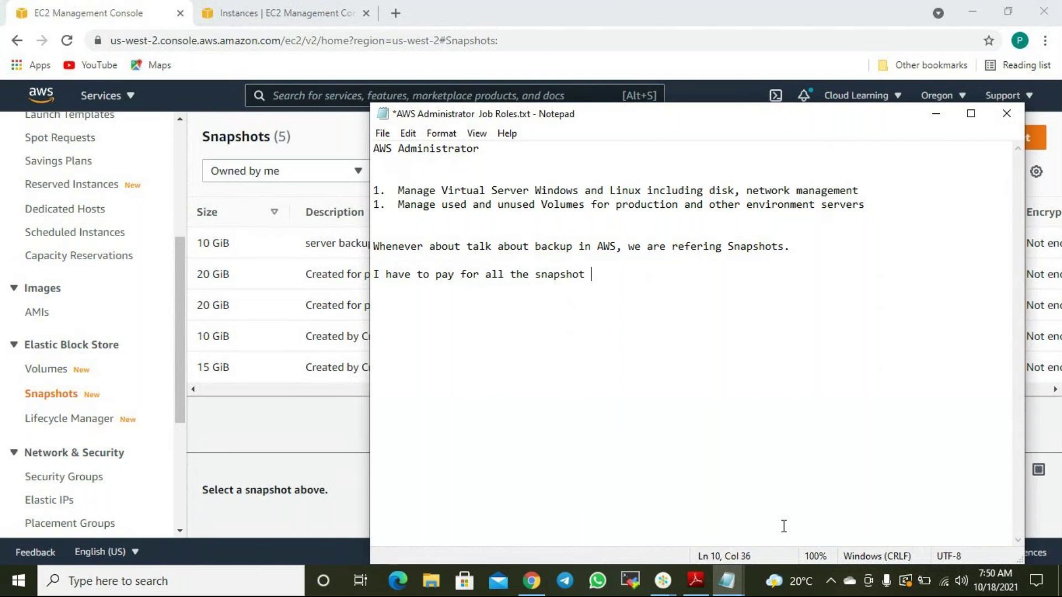
key("BackSpace")
type(". Its wh")
key("BackSpace")
key("BackSpace")
type("price will")
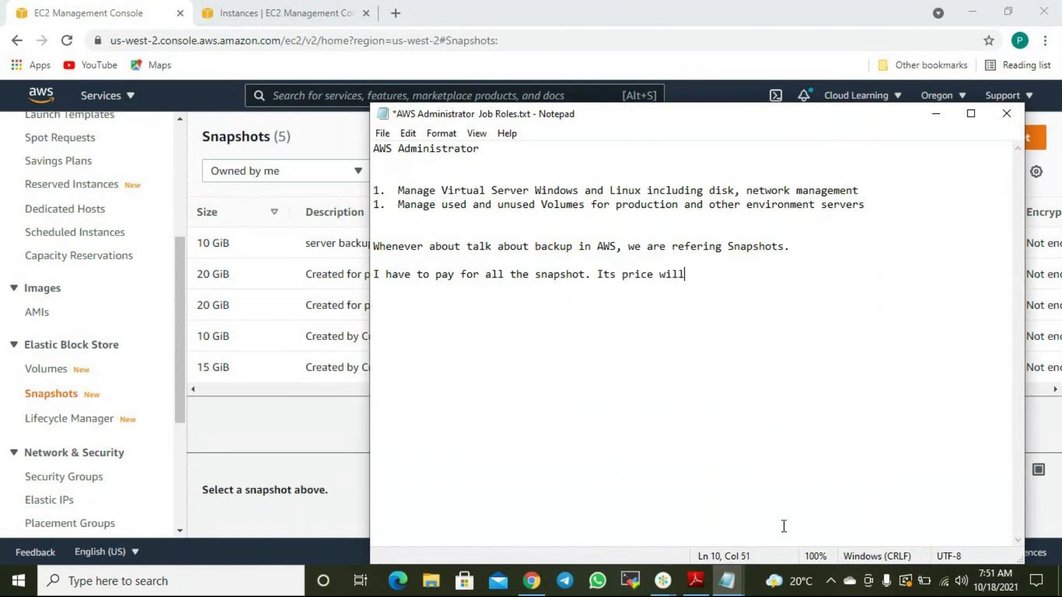
type(" be based on S3.")
key("Return")
type("S3 pricing is cheaper than ")
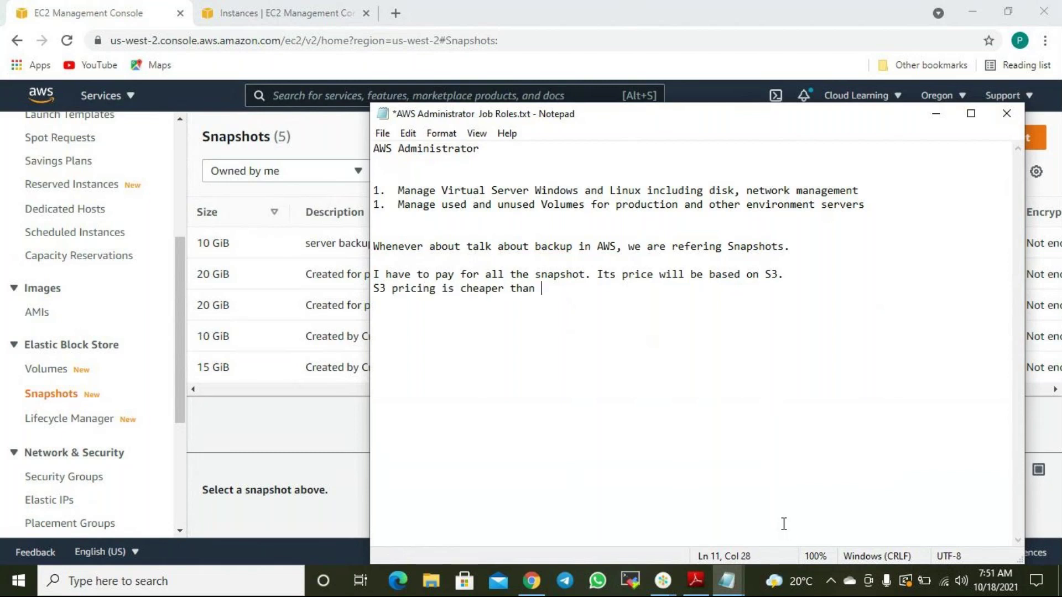
type("EBS.")
Insert the line 'Snapshots are stored into S3.' above the S3 pricing sentence.
key("Home")
key("End")
key("End")
key("Return")
type("S")
key("BackSpace")
type("Sna")
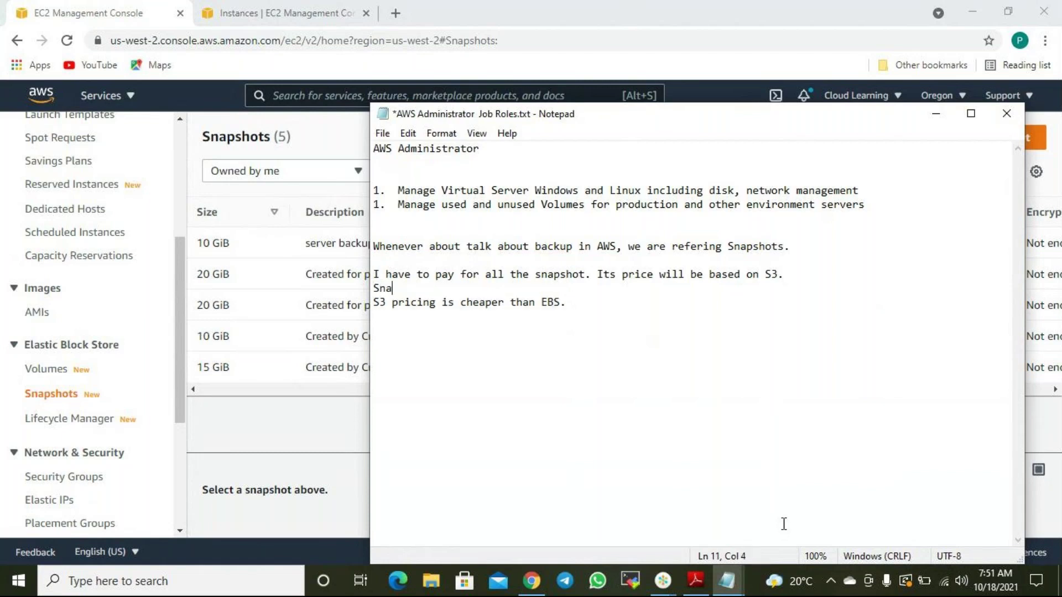
type("pshots are store")
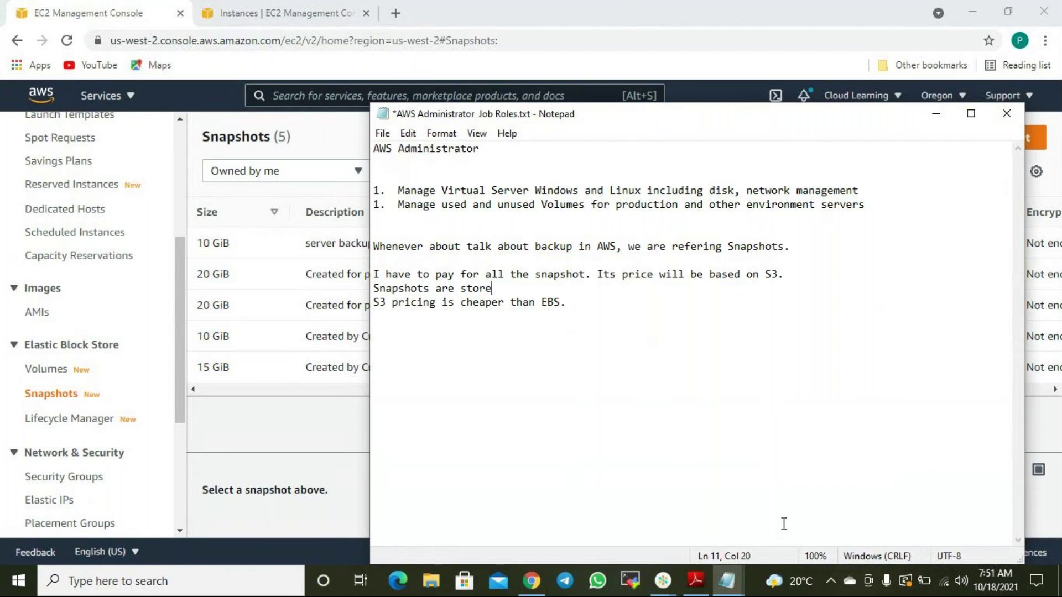
type("d into S3.")
Add the line 'Snapshots are incremental.' before the S3 pricing sentence.
key("Up")
key("Down")
key("Down")
key("Up")
key("Return")
type("Back")
key("BackSpace")
key("BackSpace")
key("BackSpace")
key("BackSpace")
type("Snapshots are incremental.")
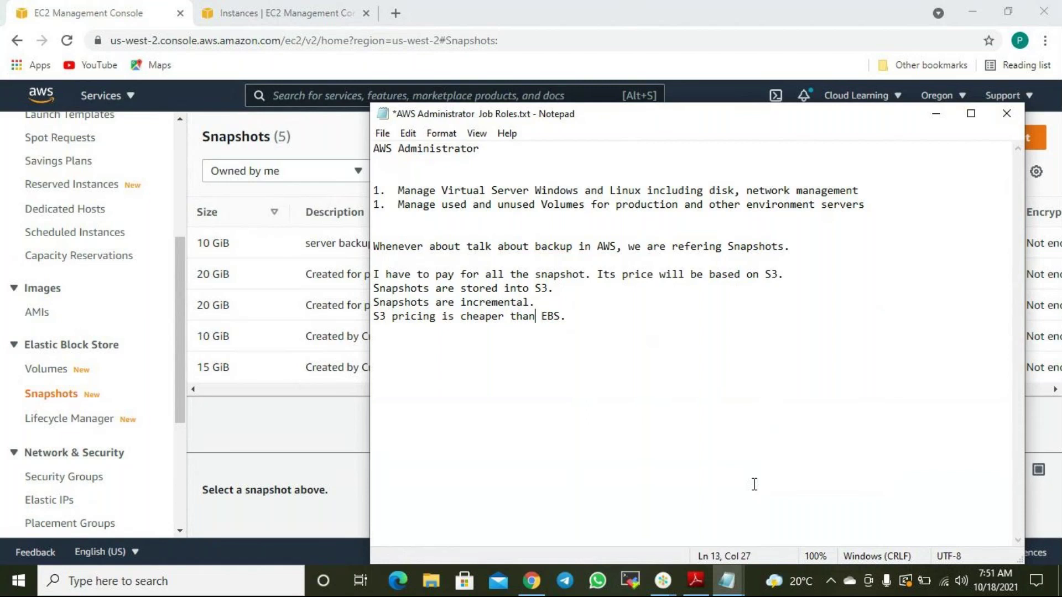
Add 'EBS is block based Storage. On EBS you can install OS.' and 'S3 is file based Storage.'.
key("Return")
key("Return")
key("Return")
type("EBS is block bas")
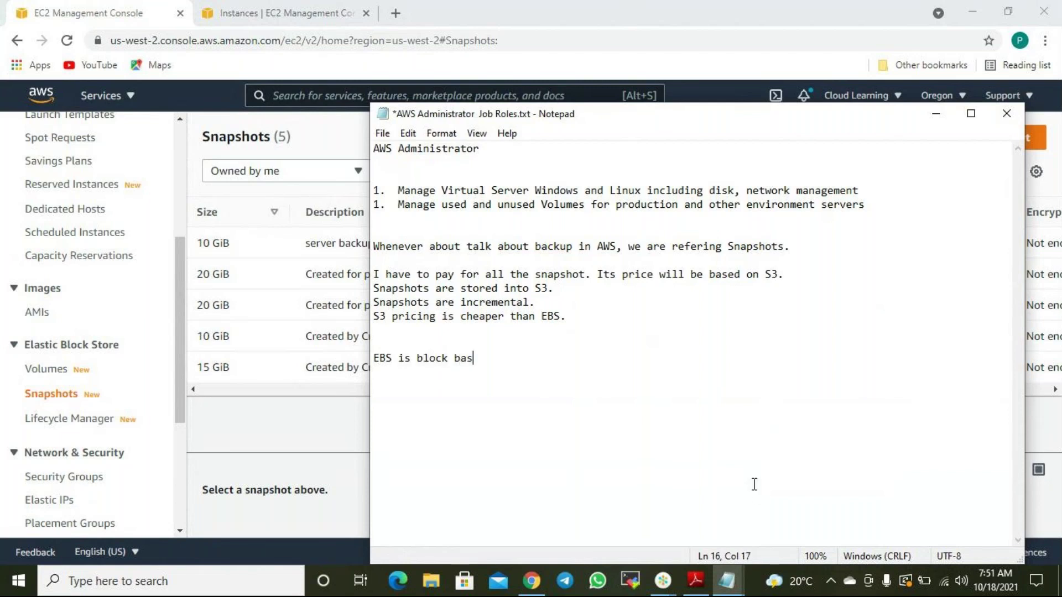
type("ed Storage,")
key("BackSpace")
type(".")
key("Return")
type("S3 is file based Storage.")
key("Up")
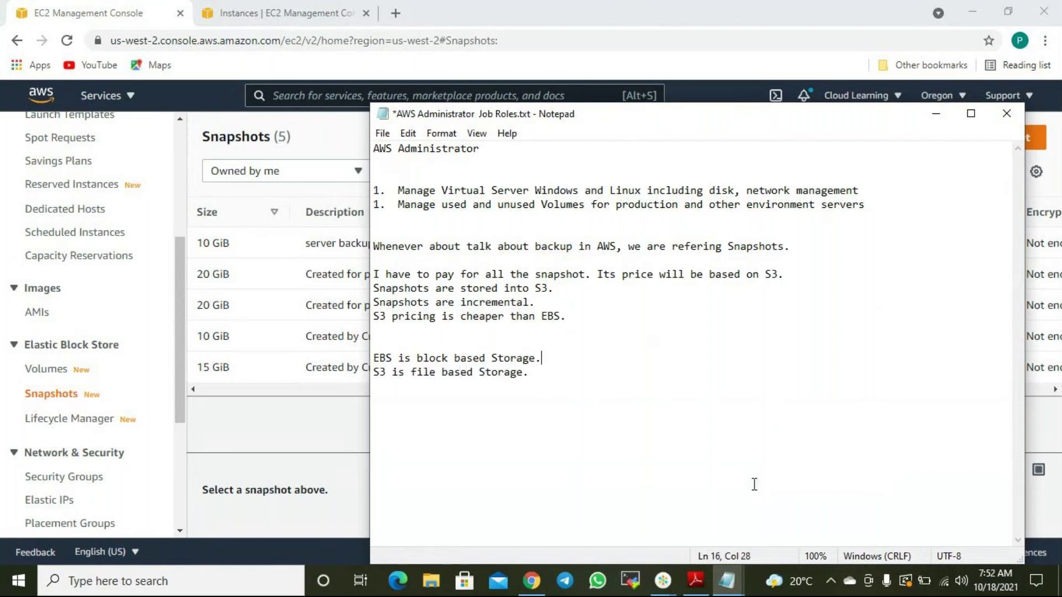
type("ON")
key("BackSpace")
key("BackSpace")
type("n EBS you can install OS.")
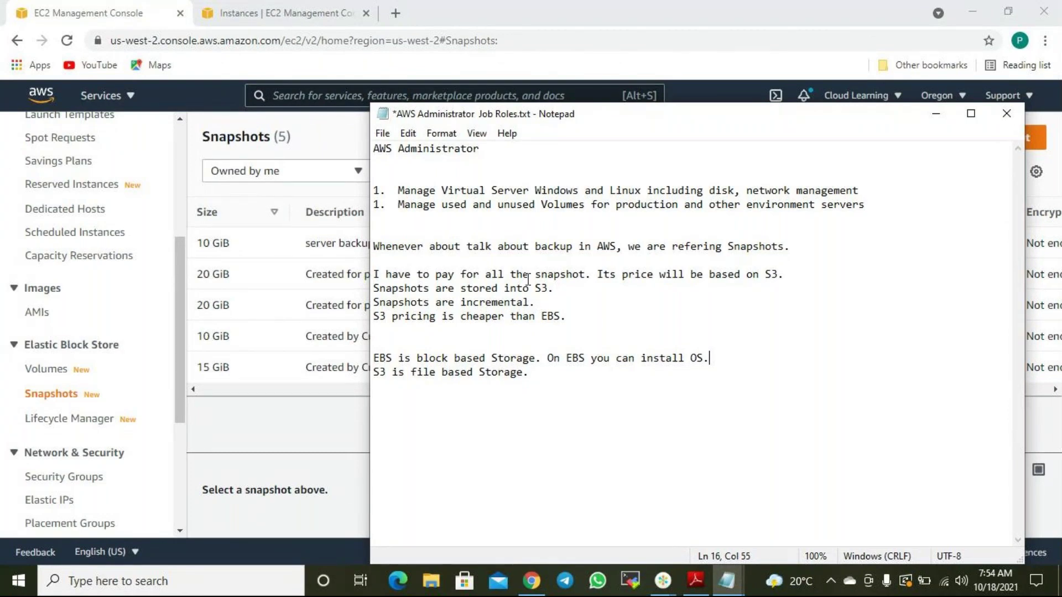
Add an 'Interview and Exam Tips' heading above the snapshot notes, then return to the Snapshots table.
left_click(403, 260)
key("Return")
type("Interview and Exam Tips")
key("Return")
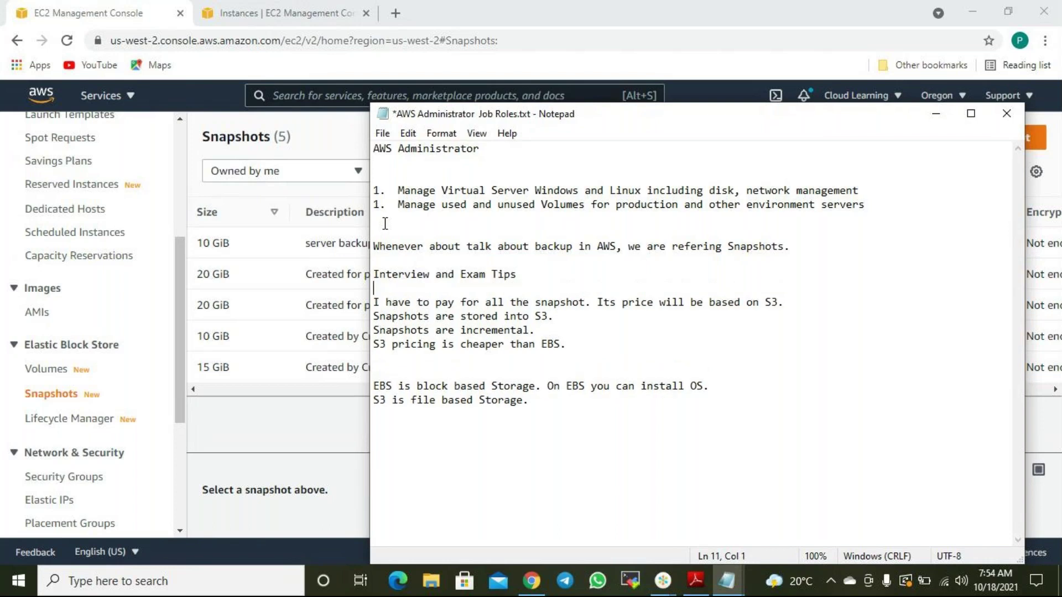
left_click(554, 404)
left_click(521, 8)
left_click_drag(625, 393, 407, 399)
Refresh the Snapshots list to confirm the server backup snapshot now shows Completed.
left_click(807, 145)
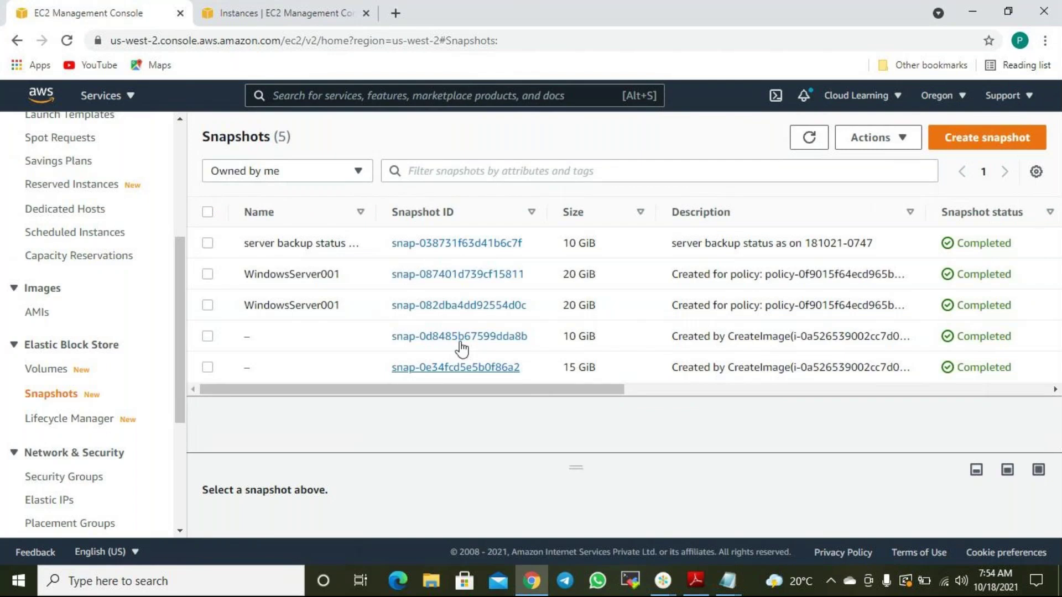
left_click_drag(527, 389, 552, 417)
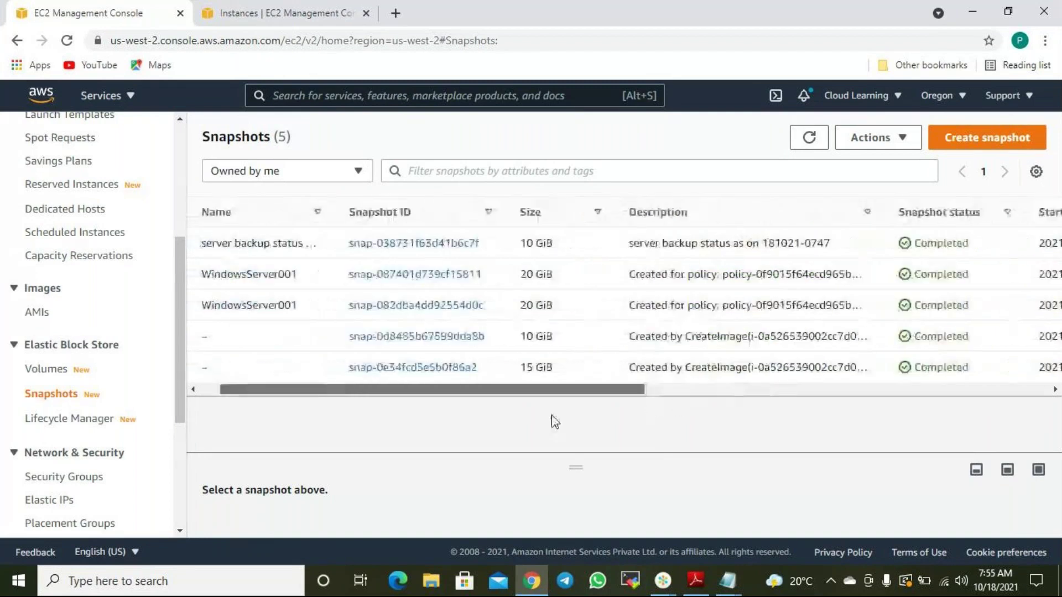
left_click(729, 581)
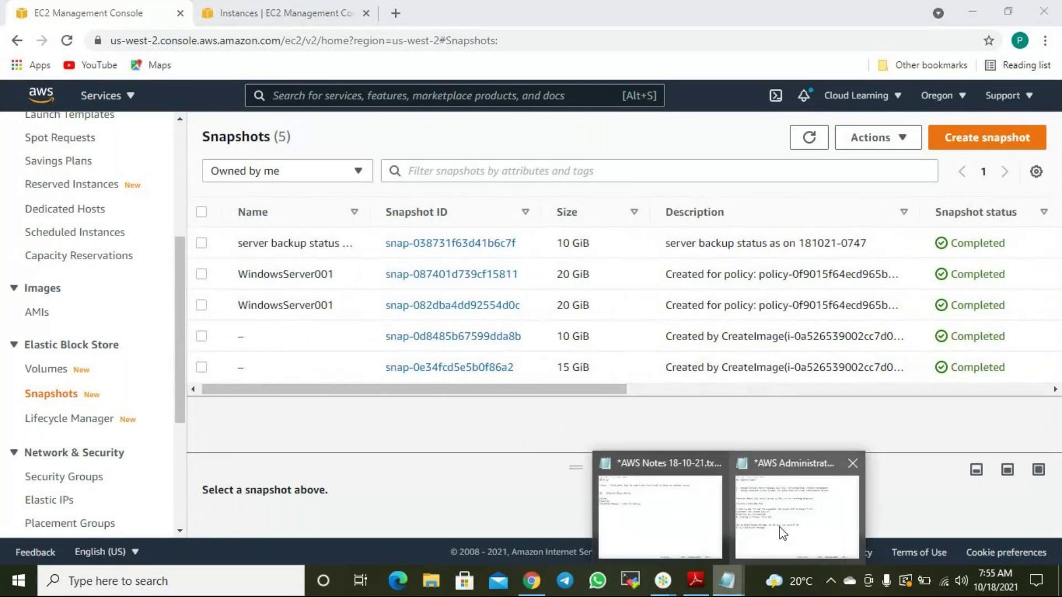
left_click(780, 523)
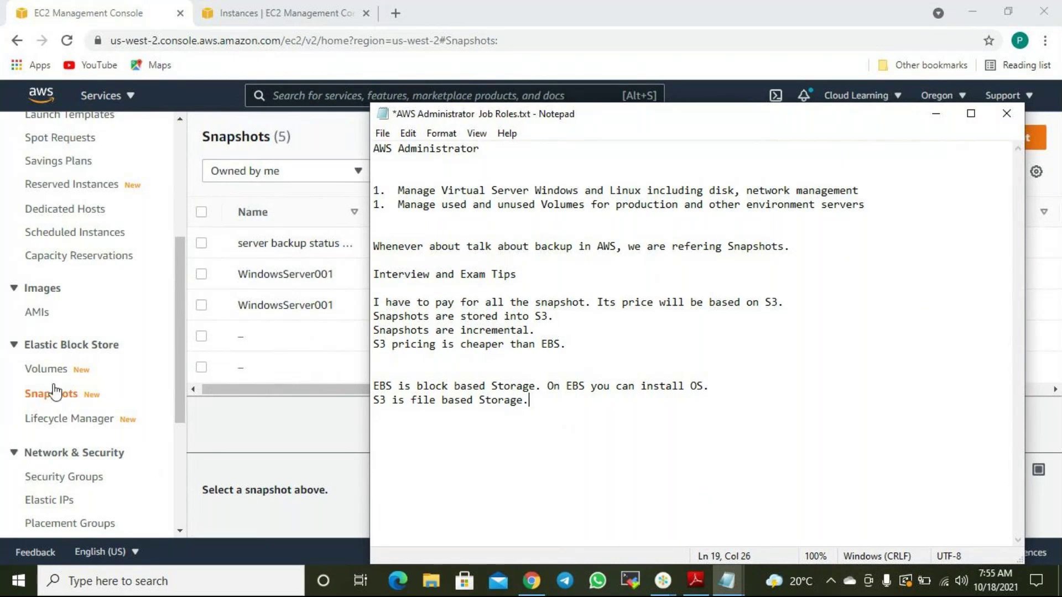
Switch to the Instances tab showing the stopped Ansible Control Node and its 10 GiB root volume.
left_click(476, 8)
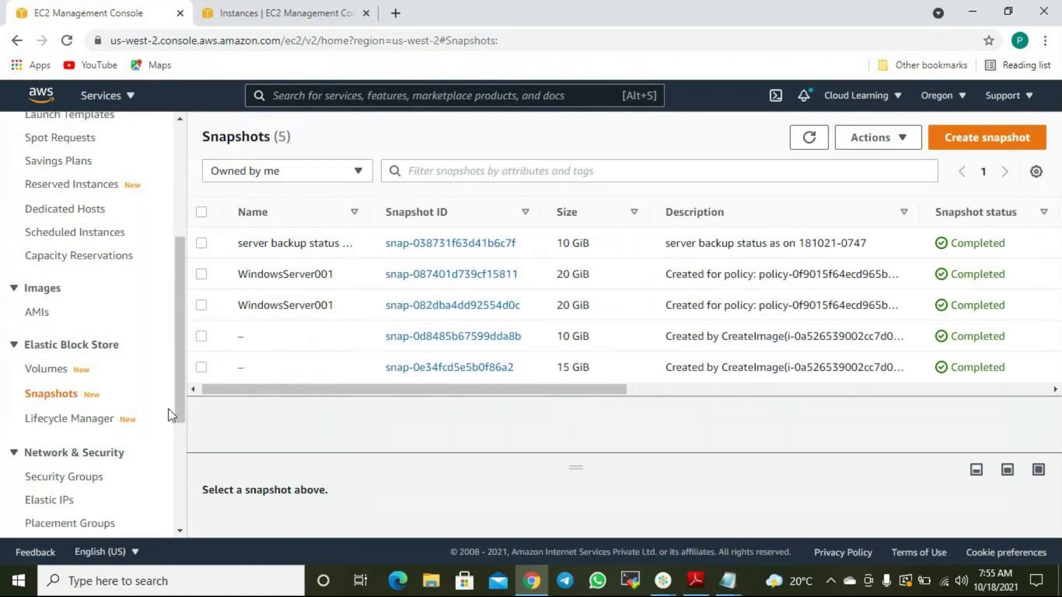
mouse_move(375, 390)
left_mouse_down()
mouse_move(566, 394)
mouse_move(376, 403)
left_mouse_up()
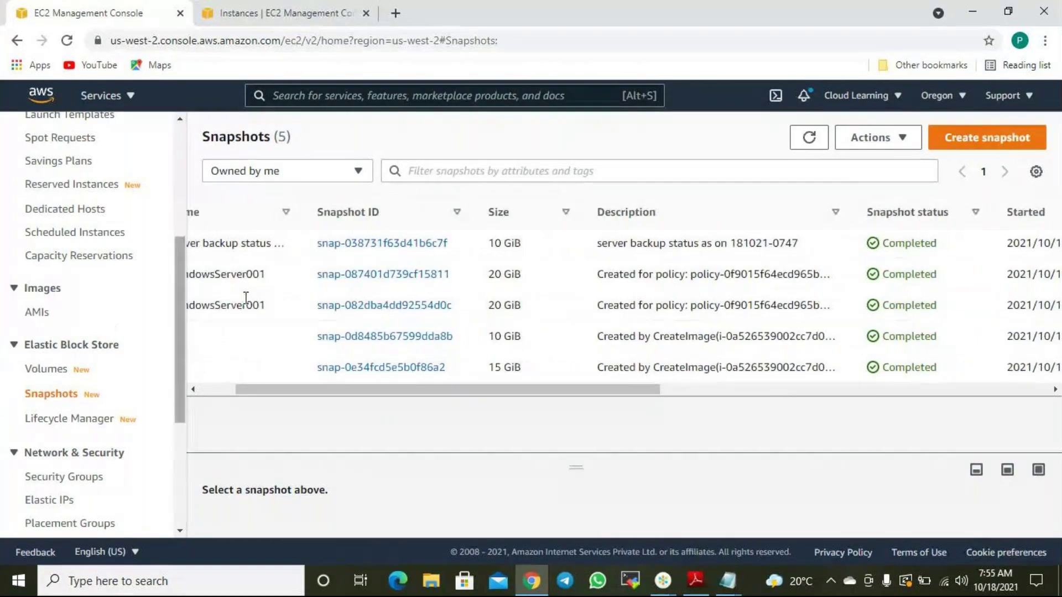
left_click_drag(462, 397, 427, 397)
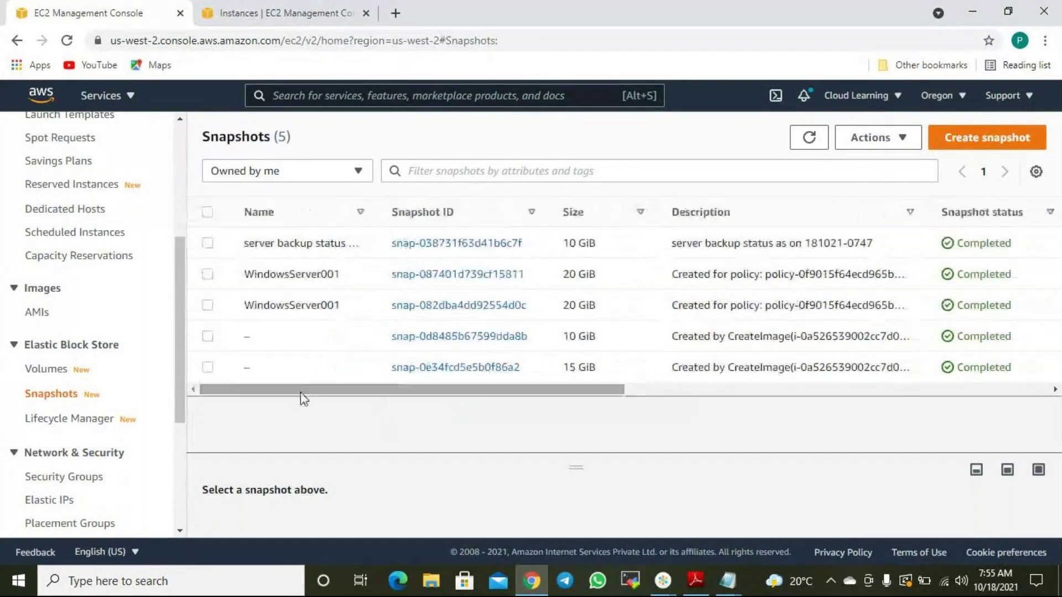
scroll(83, 298, "up", 5)
left_click(280, 13)
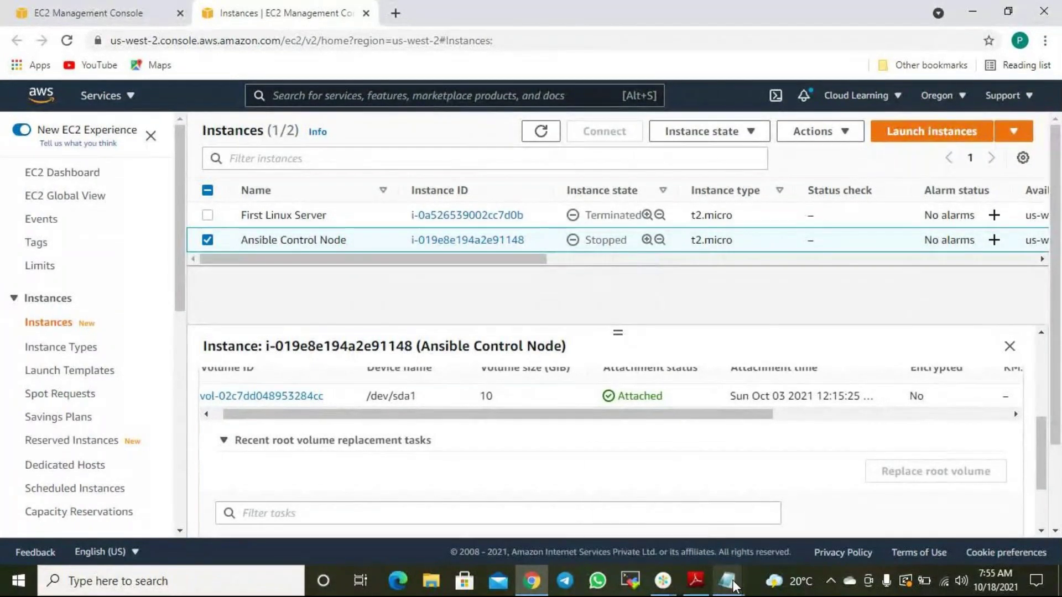
Rename the instance's root volume to 'Ansible Control Node - Corrupted Disk'.
mouse_move(730, 582)
scroll(462, 397, "down", 2)
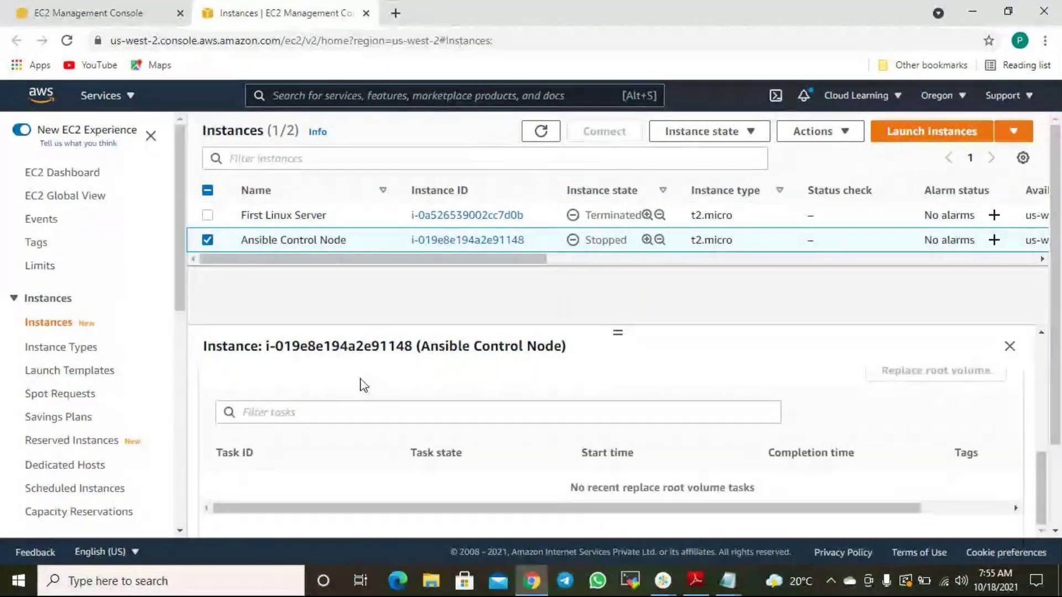
scroll(425, 394, "up", 3)
left_click(266, 451)
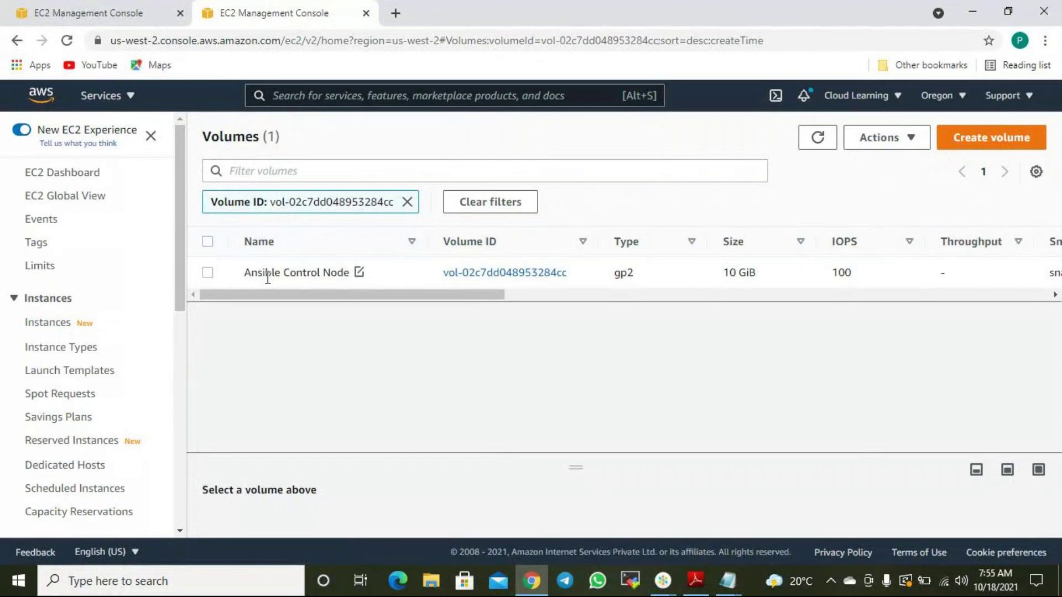
left_click(210, 272)
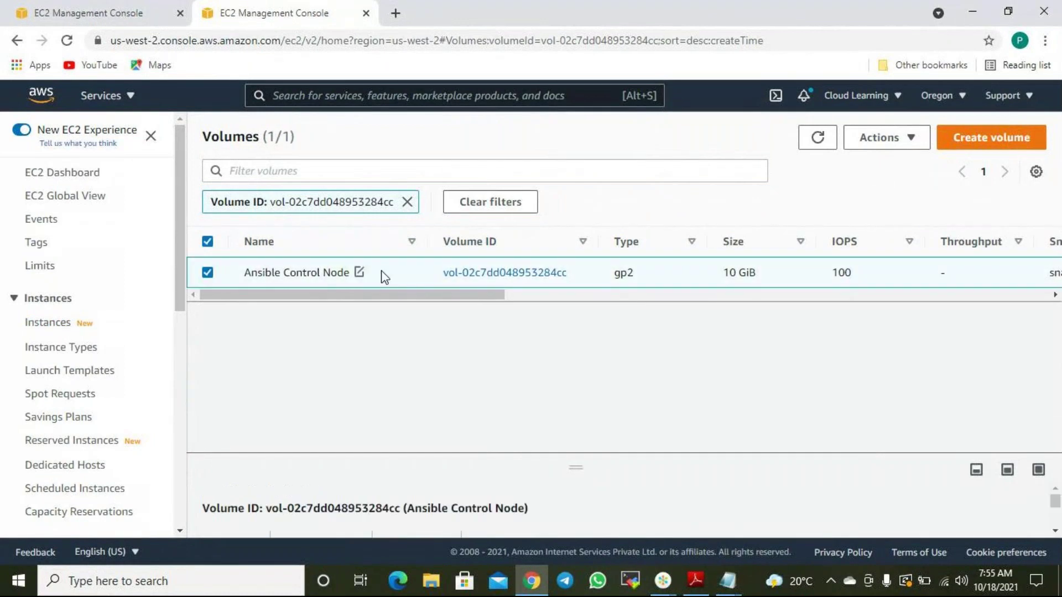
left_click(361, 274)
left_click(542, 294)
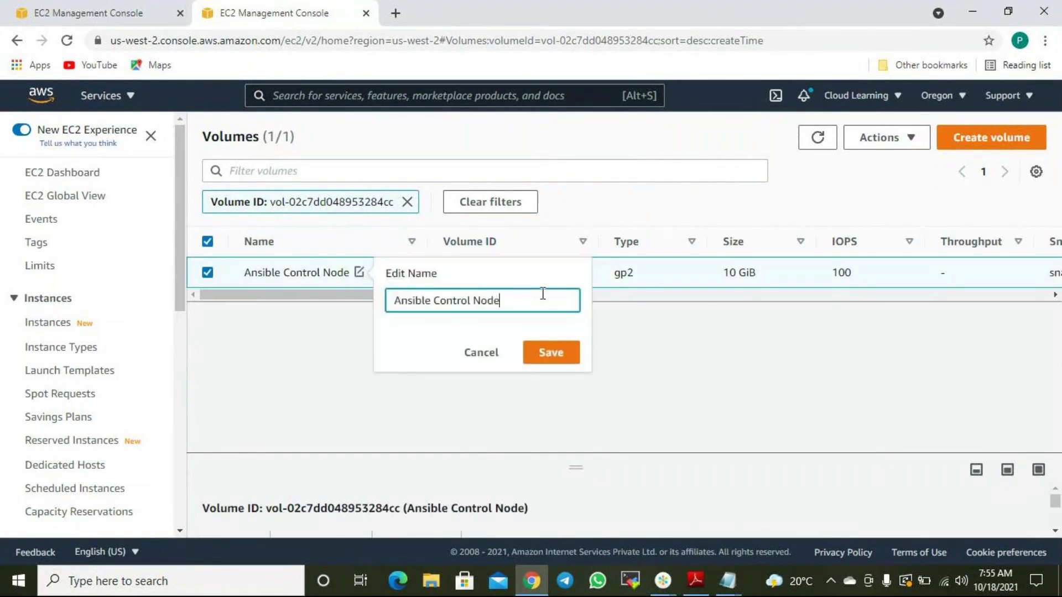
type("- Coru")
key("BackSpace")
type("rrupted Disk")
left_click(567, 354)
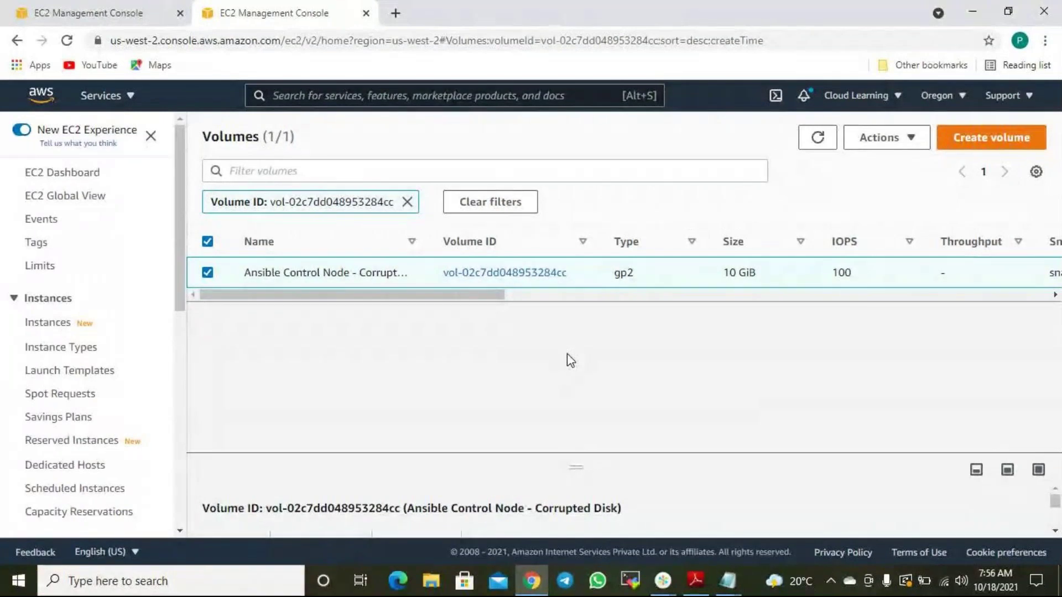
Go back to the Snapshots list, where all five snapshots are Completed.
scroll(117, 417, "down", 3)
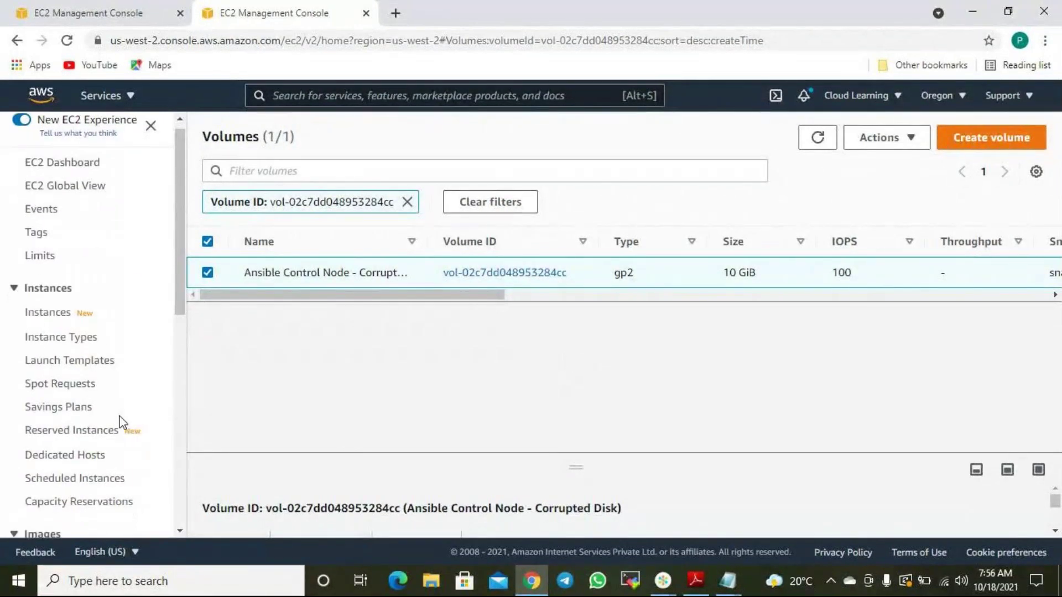
scroll(111, 426, "down", 3)
left_click(56, 343)
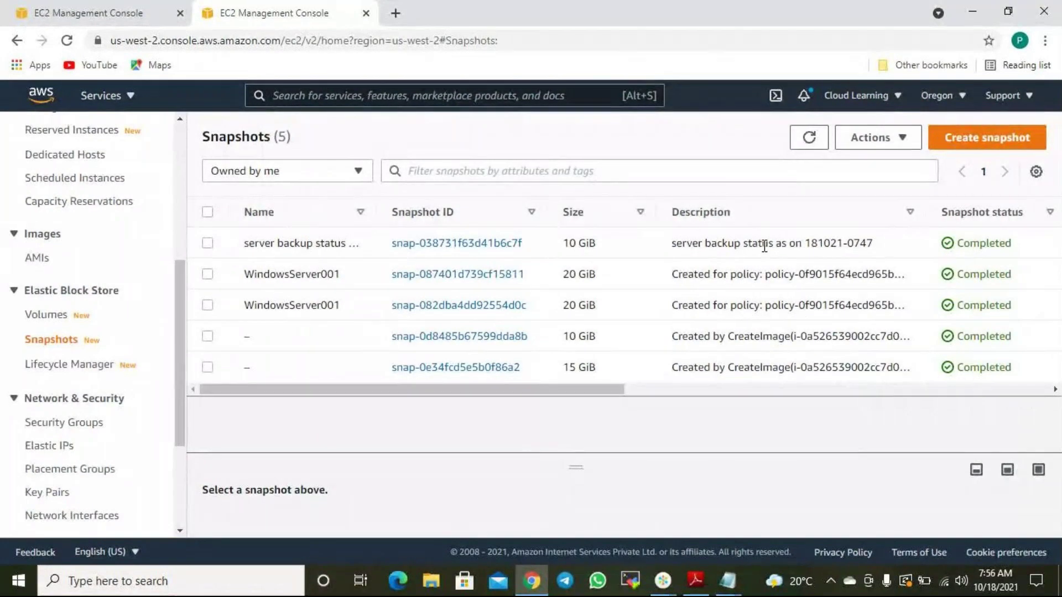
left_click(208, 244)
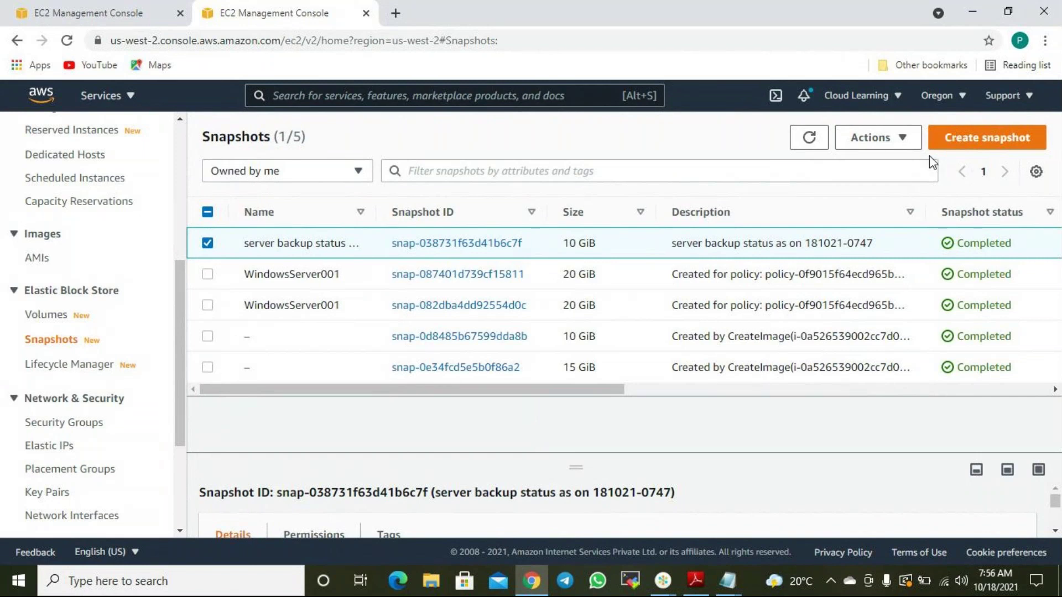
Show the snapshot's Actions menu, including the option to create a volume from it.
left_click(902, 143)
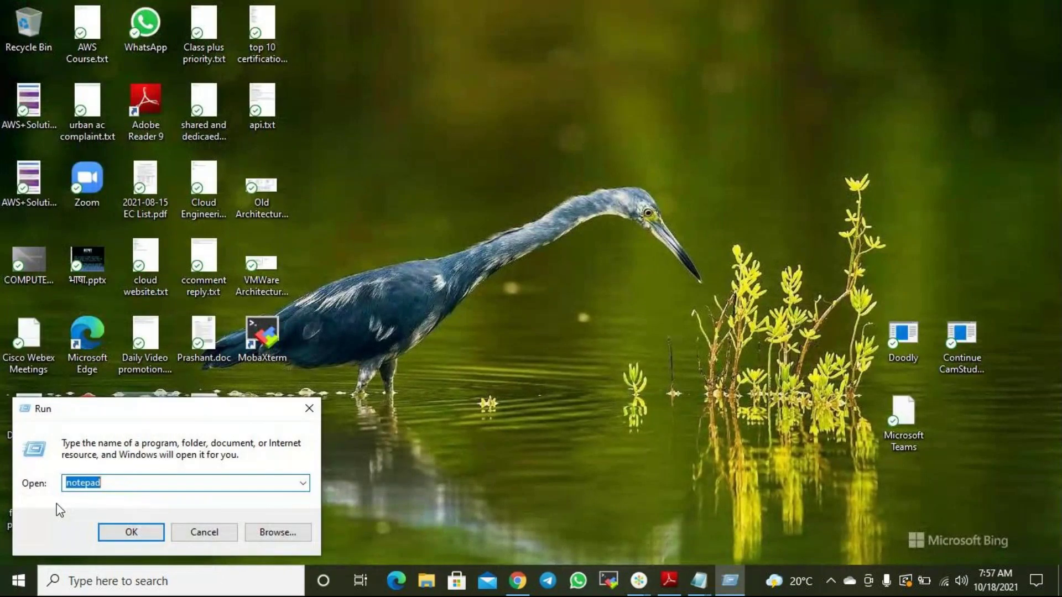
Launch mspaint maximized and draw a tall black rectangle outline at the canvas's upper left.
key("End")
key("Return")
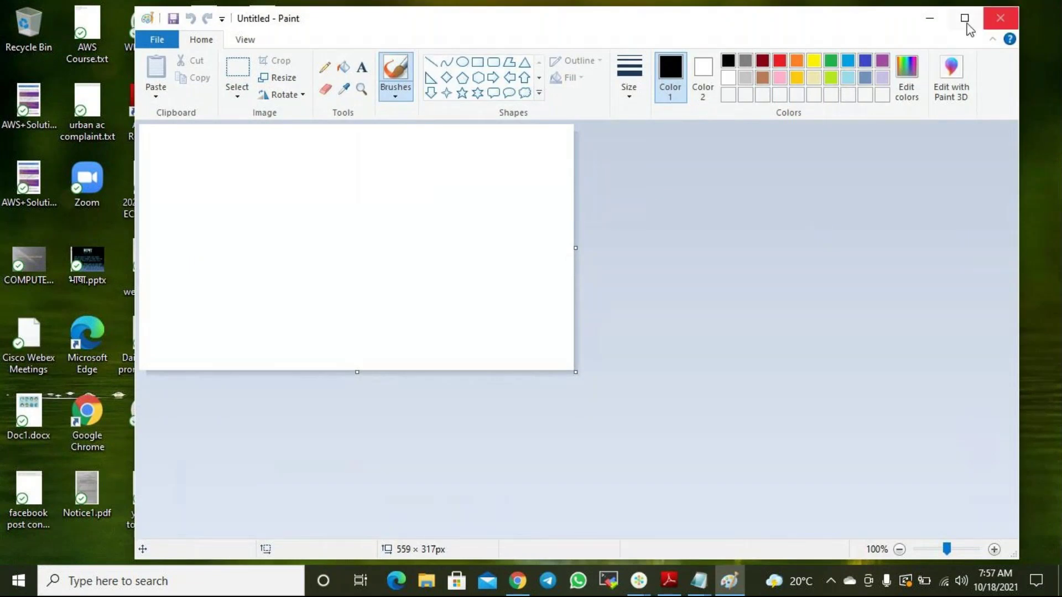
left_click(965, 17)
left_click(342, 49)
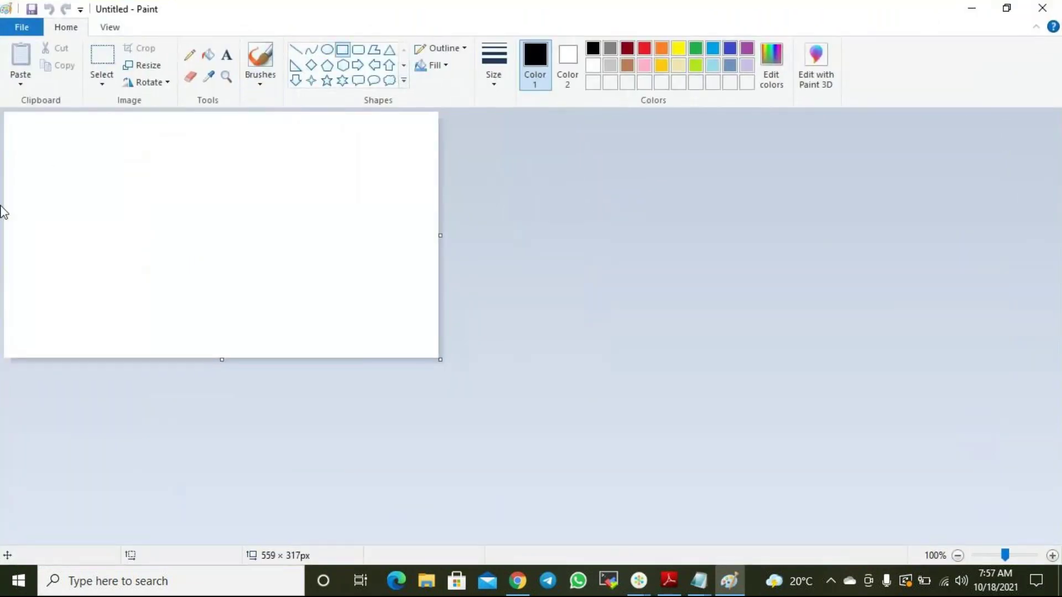
left_click_drag(37, 157, 137, 280)
Type 'Server' in a text box just below the tall rectangle.
left_click(227, 55)
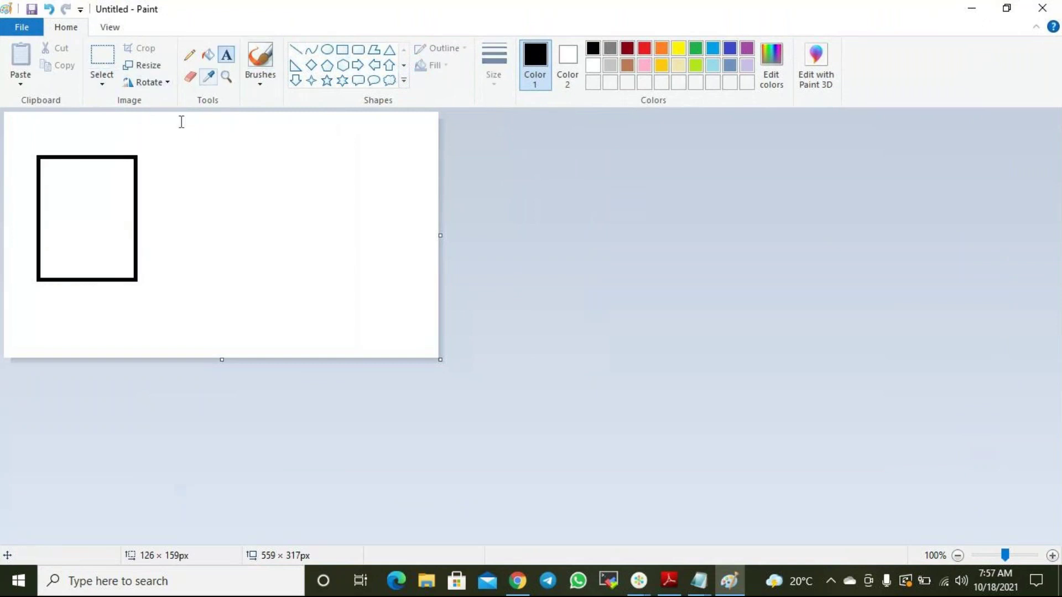
left_click(49, 304)
type("Server")
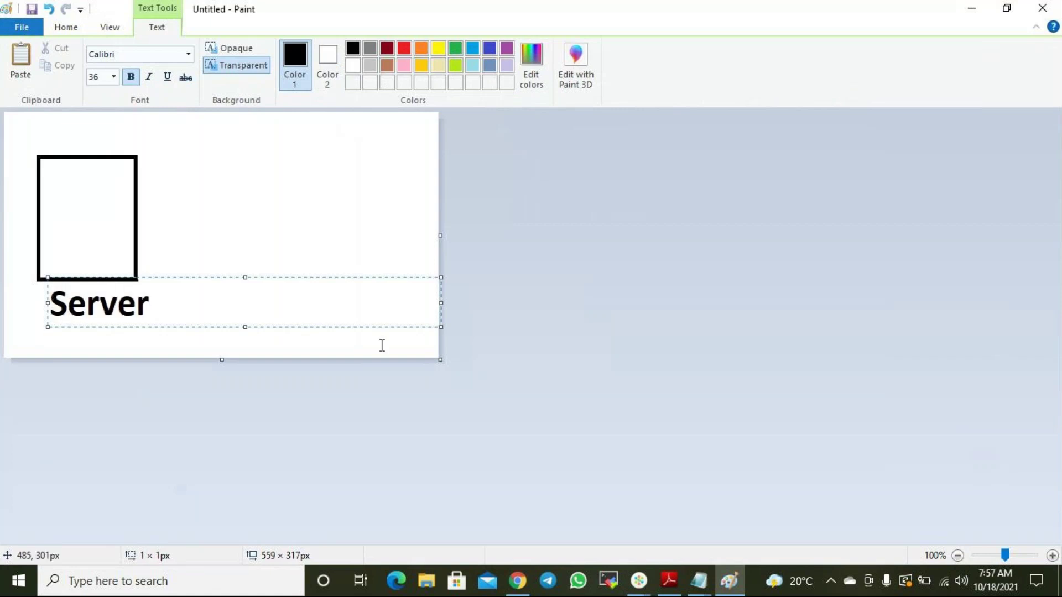
left_click_drag(223, 308, 28, 293)
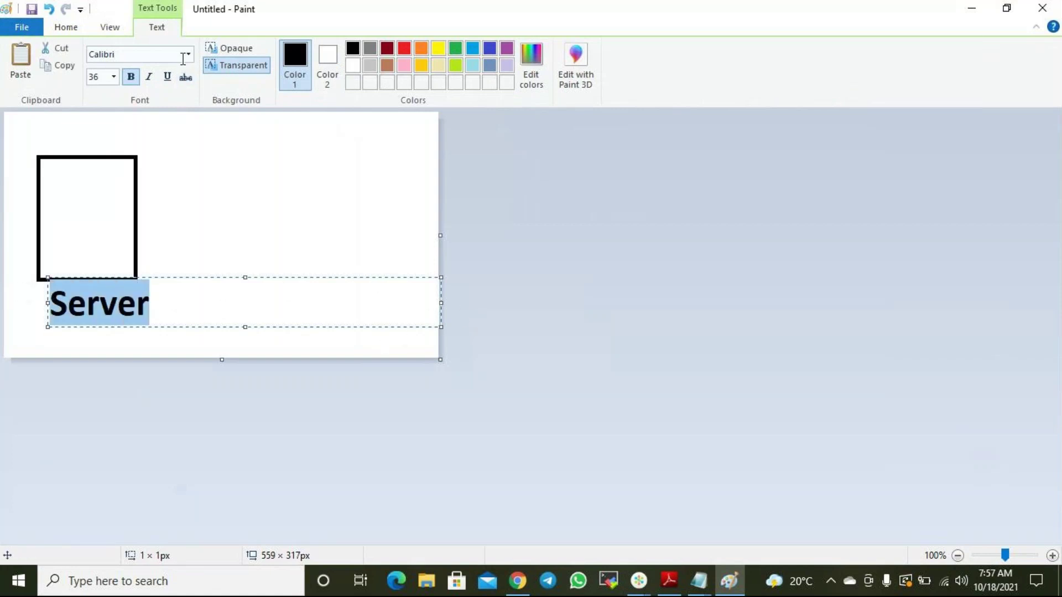
Format the Server label as bold Calibri size 16 and fit its text box to the word.
left_click(109, 28)
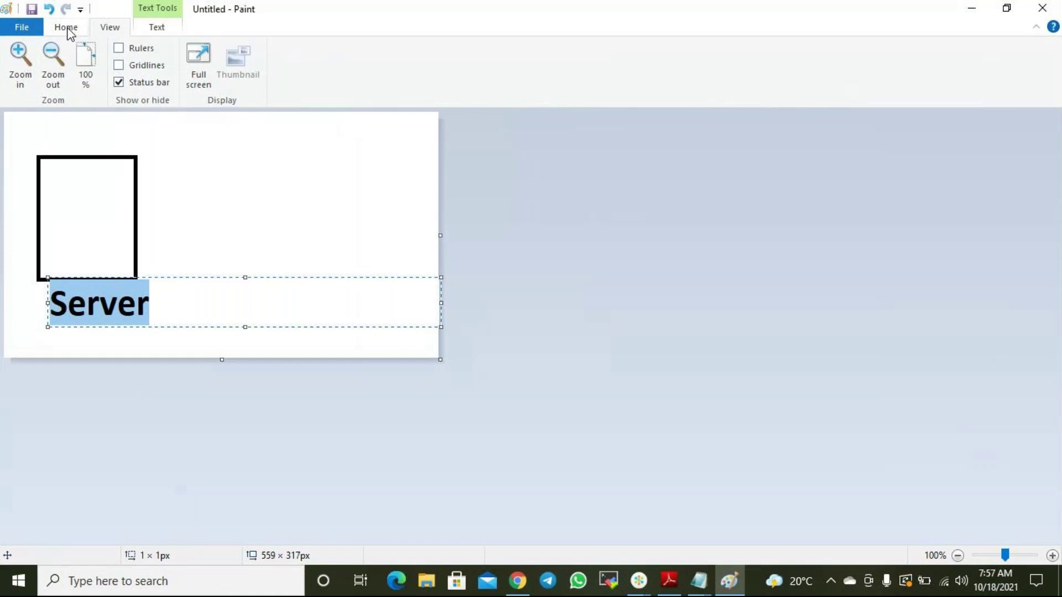
left_click(71, 27)
left_click(109, 27)
left_click(156, 29)
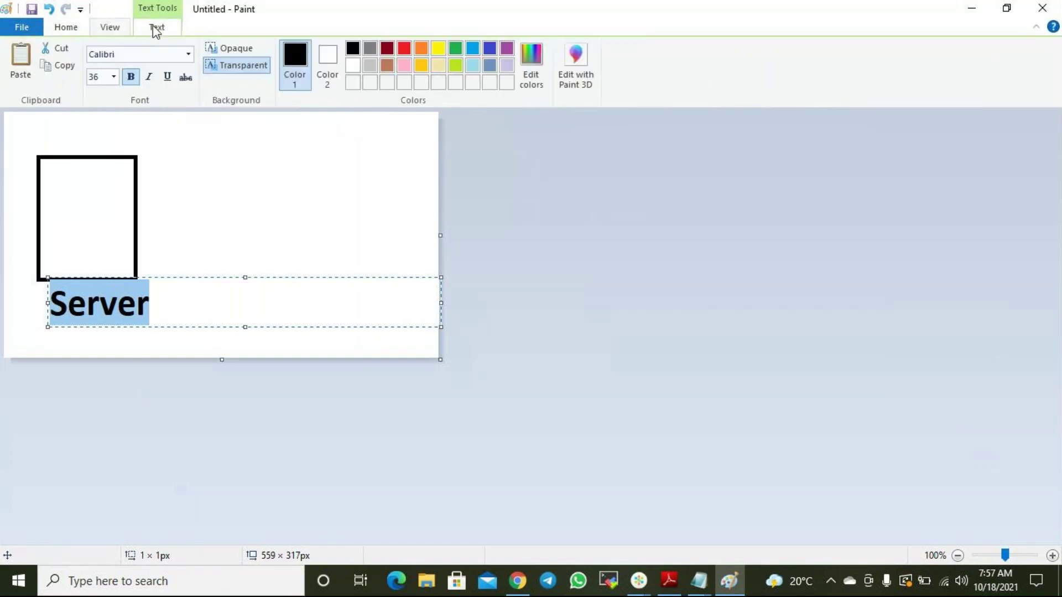
left_click(114, 77)
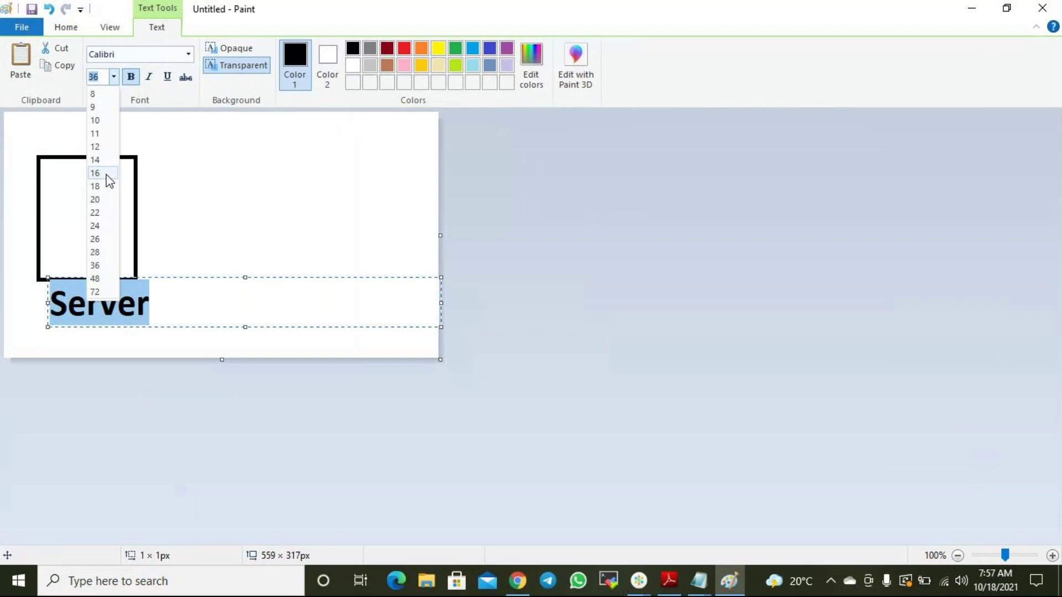
left_click(101, 121)
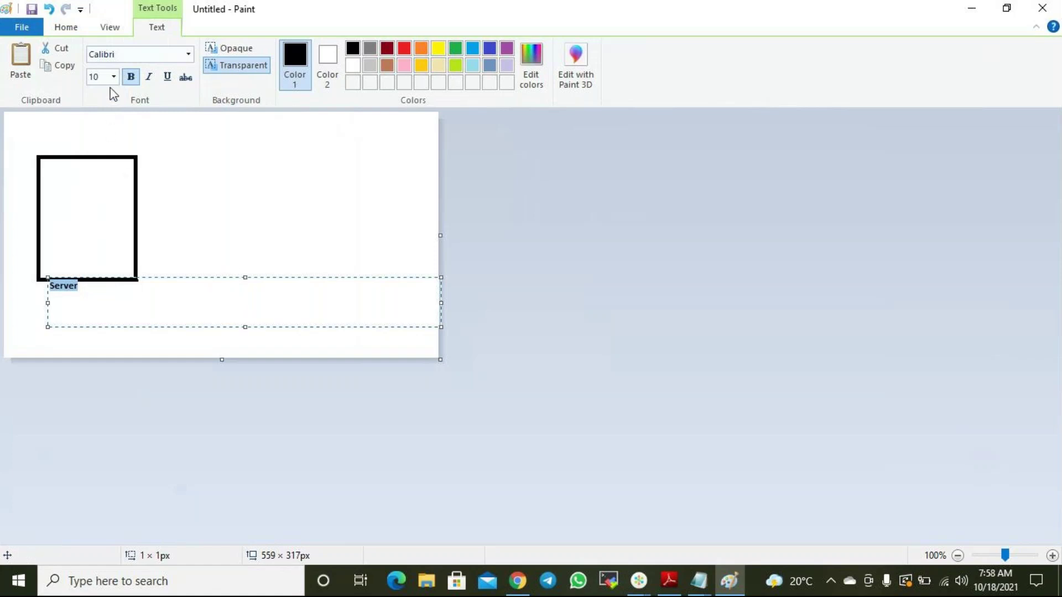
left_click(115, 81)
left_click(103, 176)
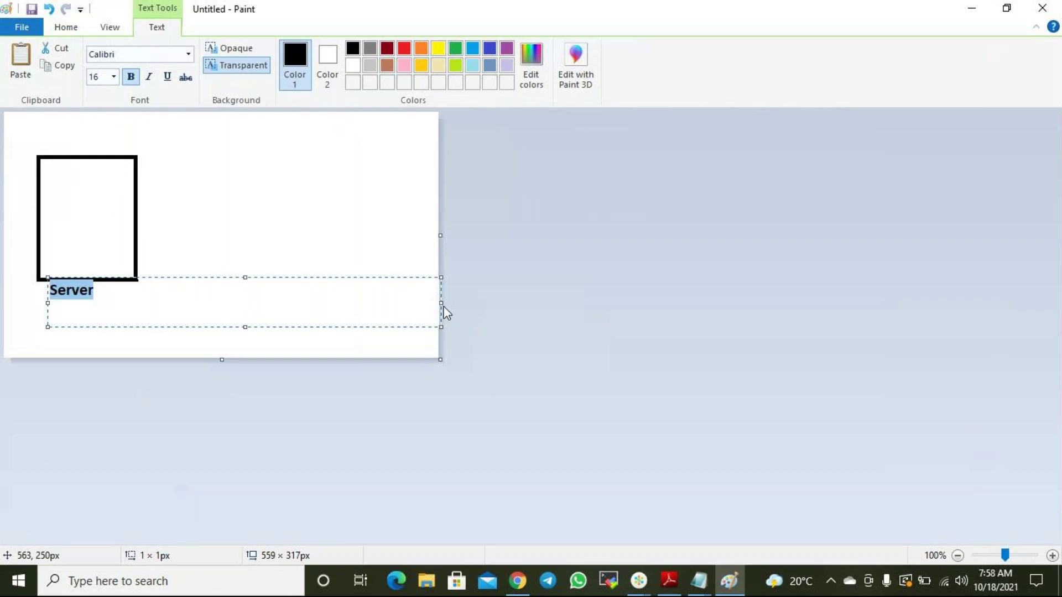
left_click_drag(444, 306, 112, 303)
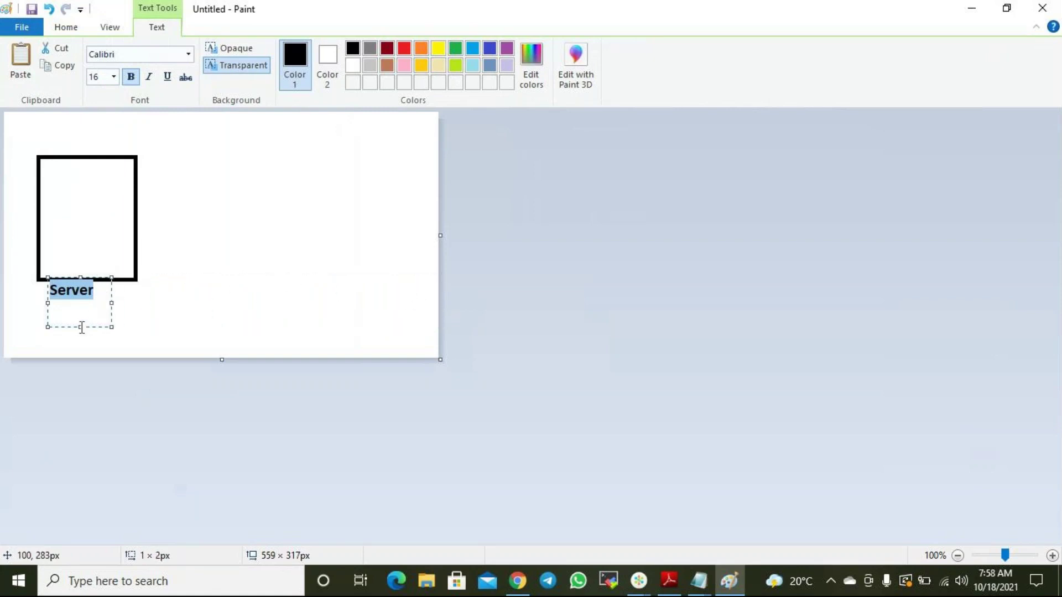
left_click(82, 313)
left_click(82, 313)
left_click(128, 293)
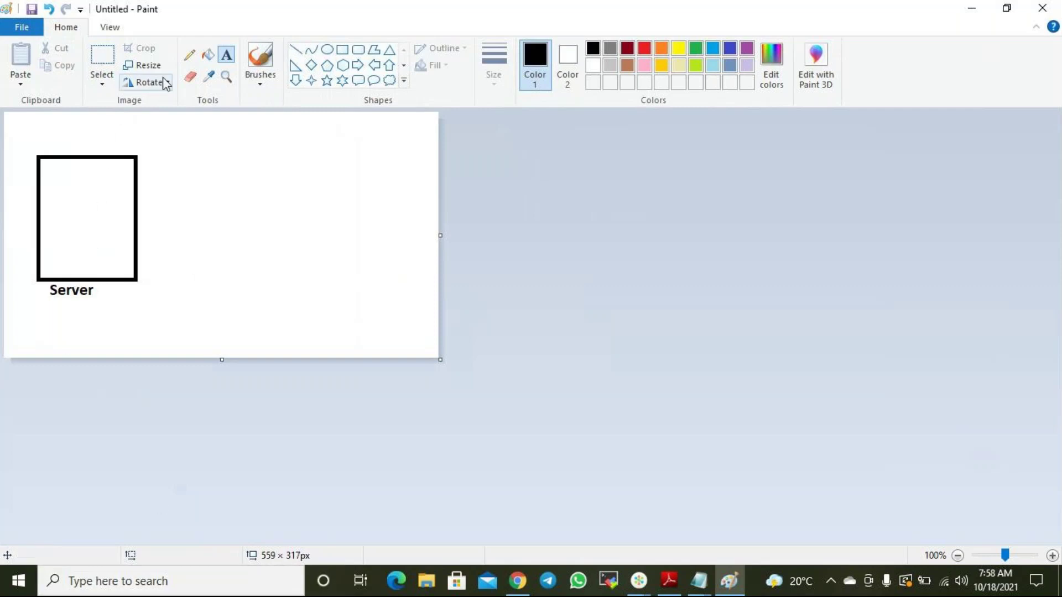
Draw two small rectangles inside the Server box, one in the lower part and one in the upper part.
left_click(342, 49)
left_click_drag(62, 235, 121, 267)
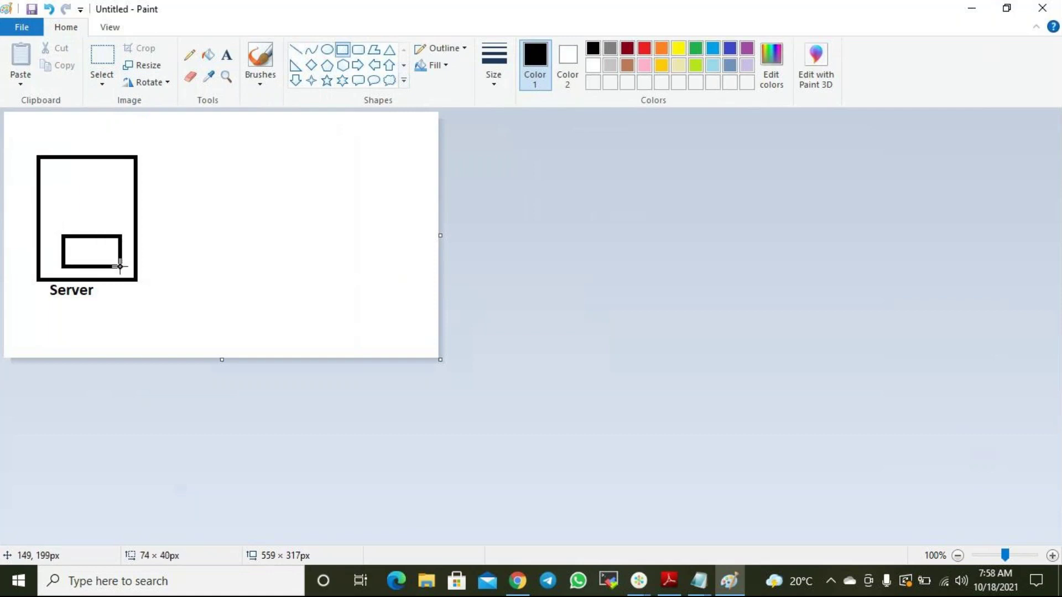
left_click_drag(63, 181, 117, 214)
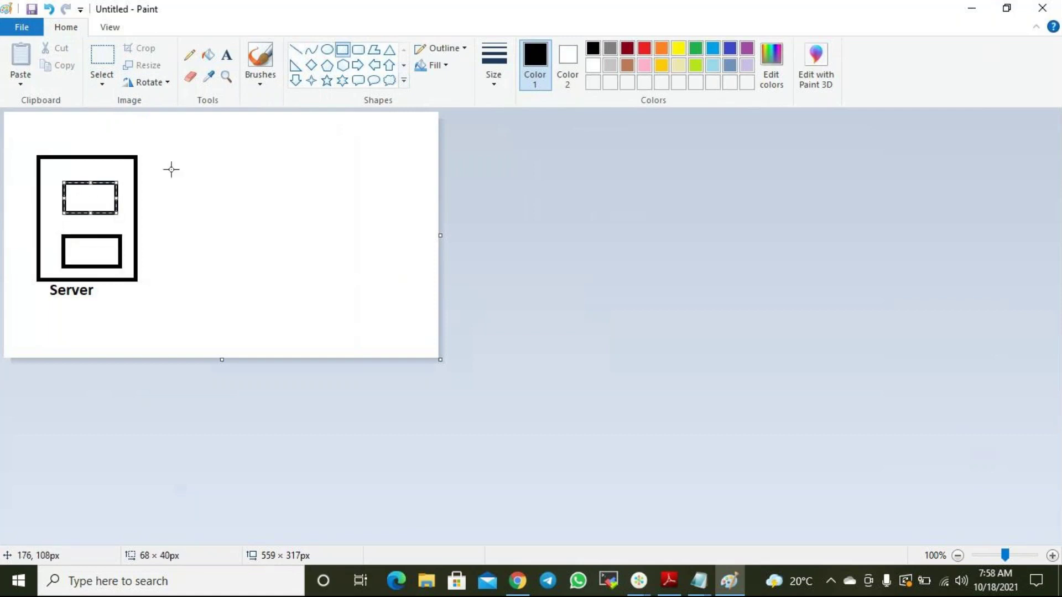
Label the lower box 'Disk1'.
left_click(227, 55)
left_click(78, 249)
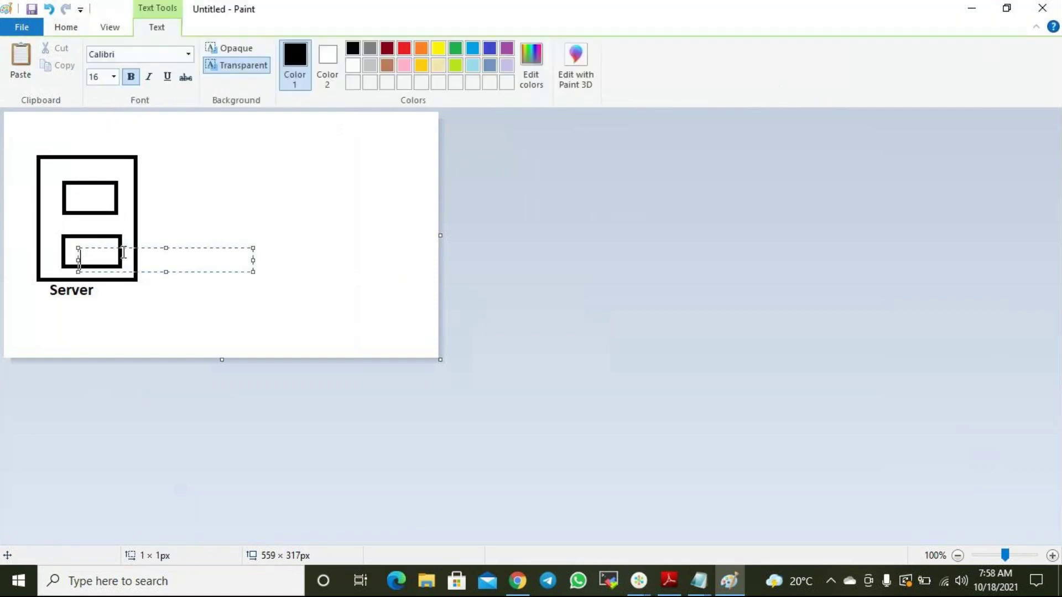
left_click(187, 227)
left_click(69, 237)
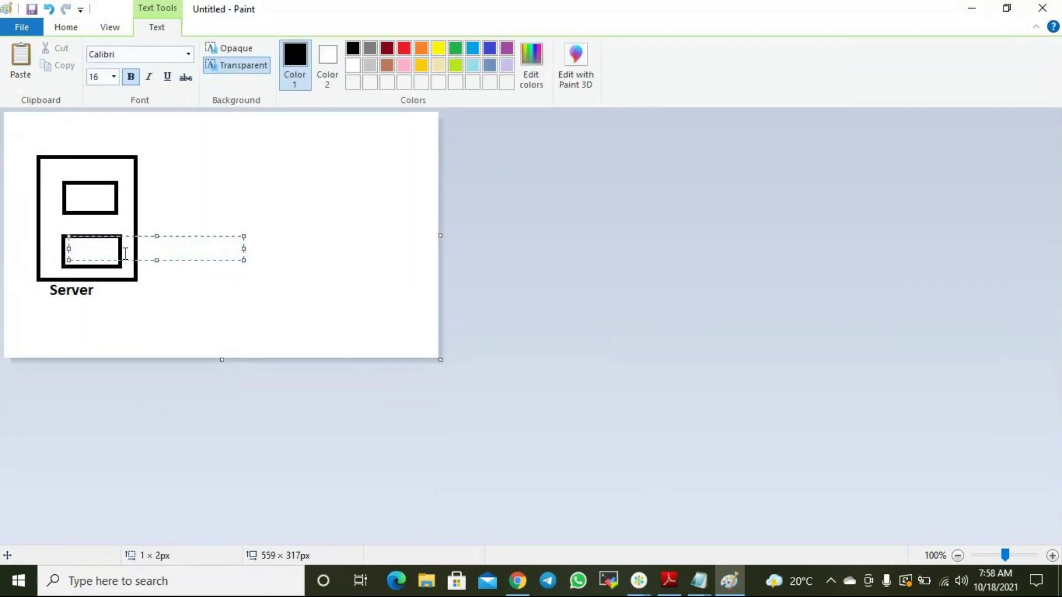
type("Disk 1")
key("BackSpace")
key("BackSpace")
type("1")
left_click(77, 198)
Label the upper box 'Disk2'.
left_click(68, 185)
type("Disk2")
left_click(321, 220)
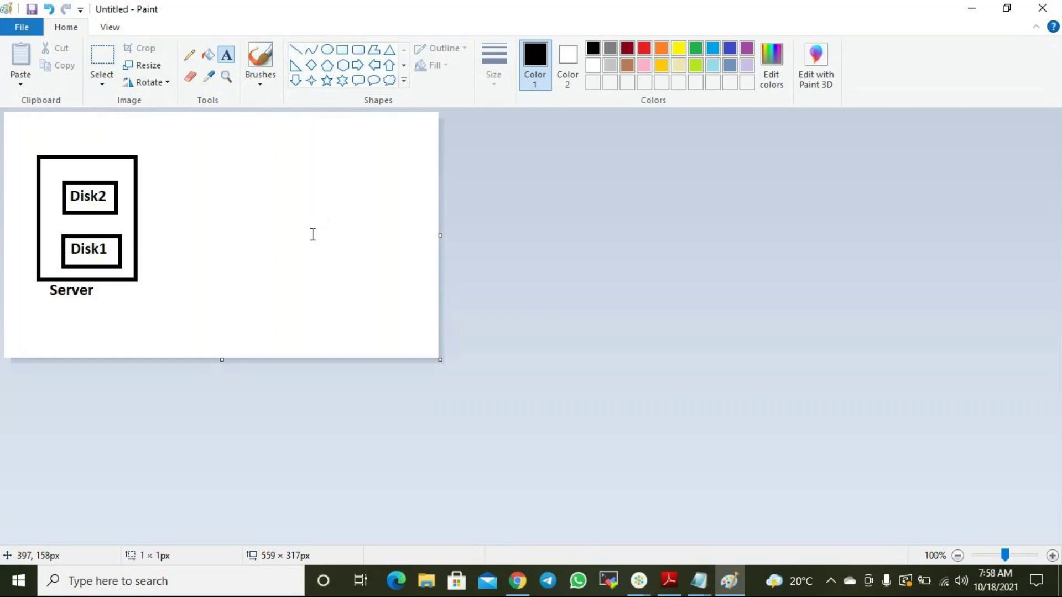
left_click(312, 233)
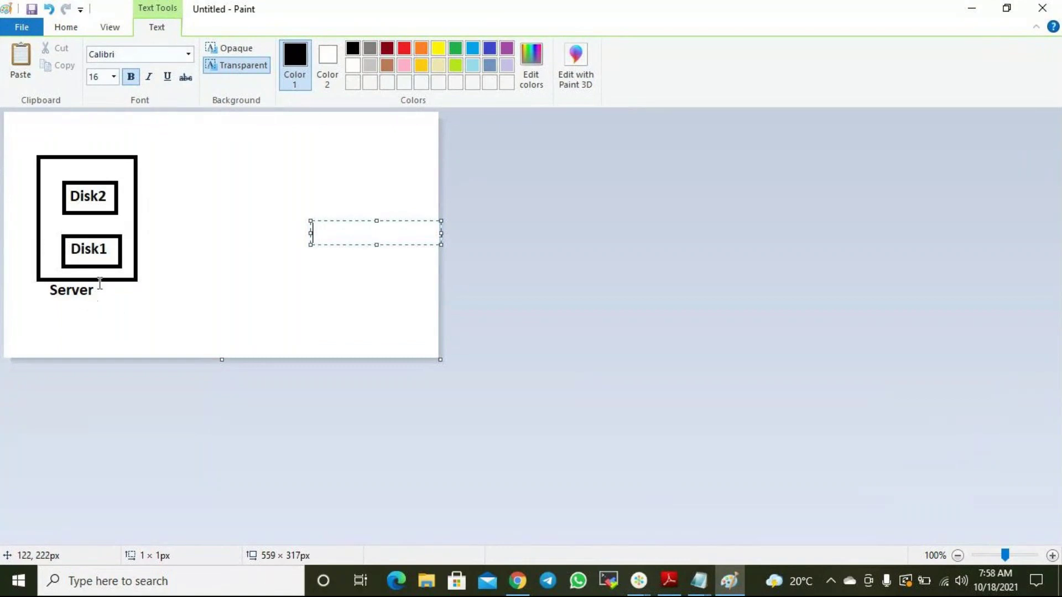
left_click(172, 149)
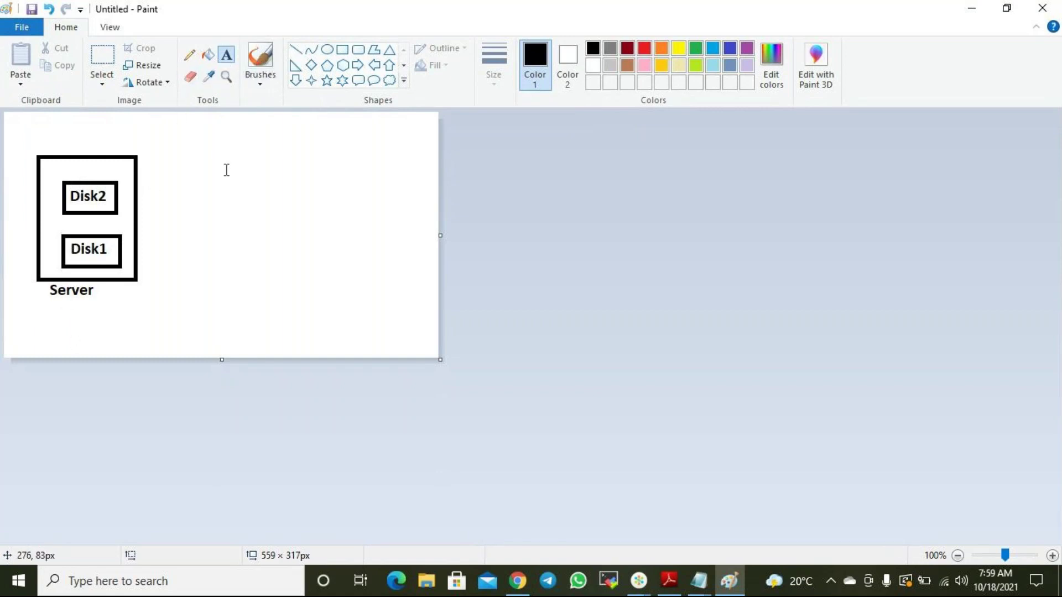
Draw a tall rounded box right of the server and label it 'Snapshots' underneath.
left_click(362, 51)
left_click_drag(256, 138, 378, 296)
left_click(227, 54)
left_click(265, 308)
type("Snapshot")
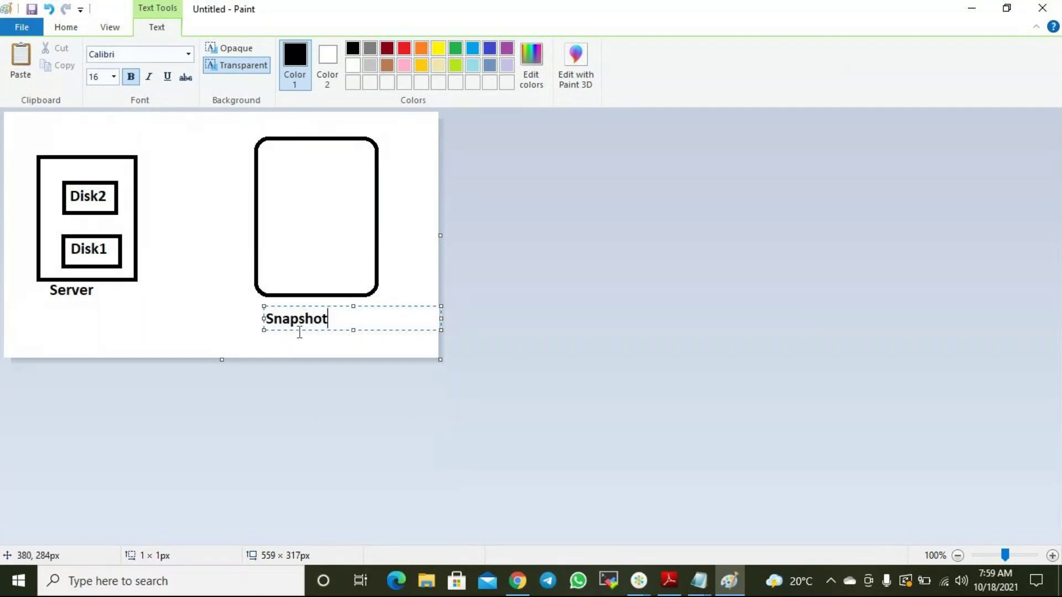
type("s")
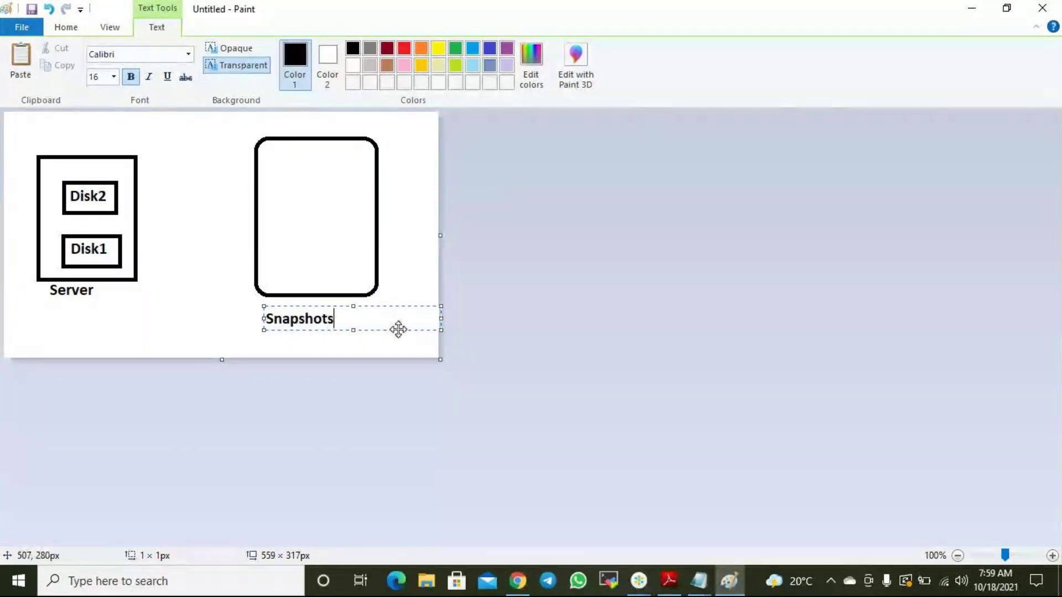
left_click(417, 287)
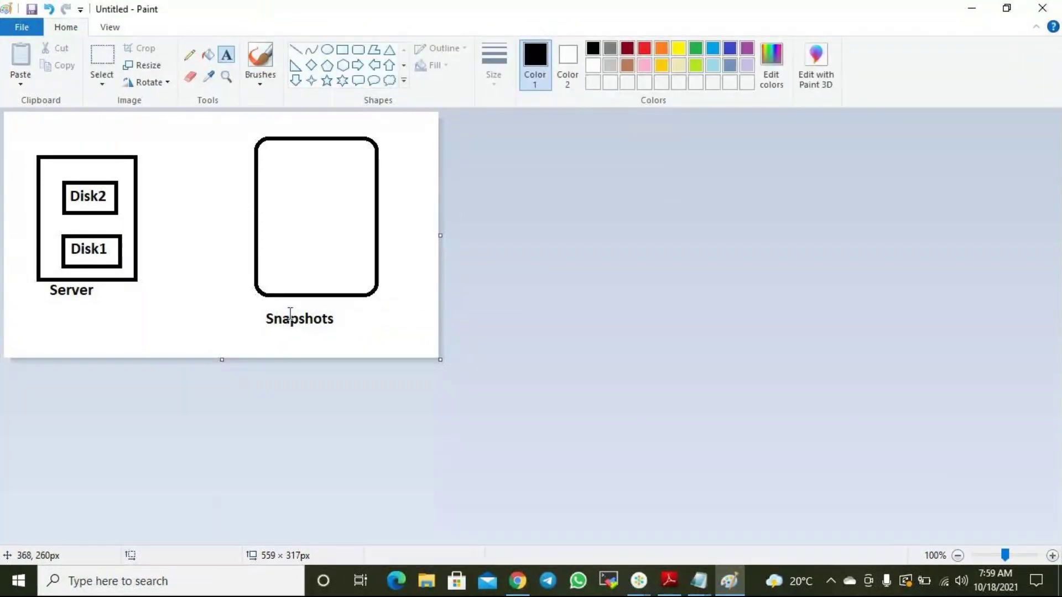
Add a 'Disk2 bkp' entry inside the Snapshots box.
left_click(271, 247)
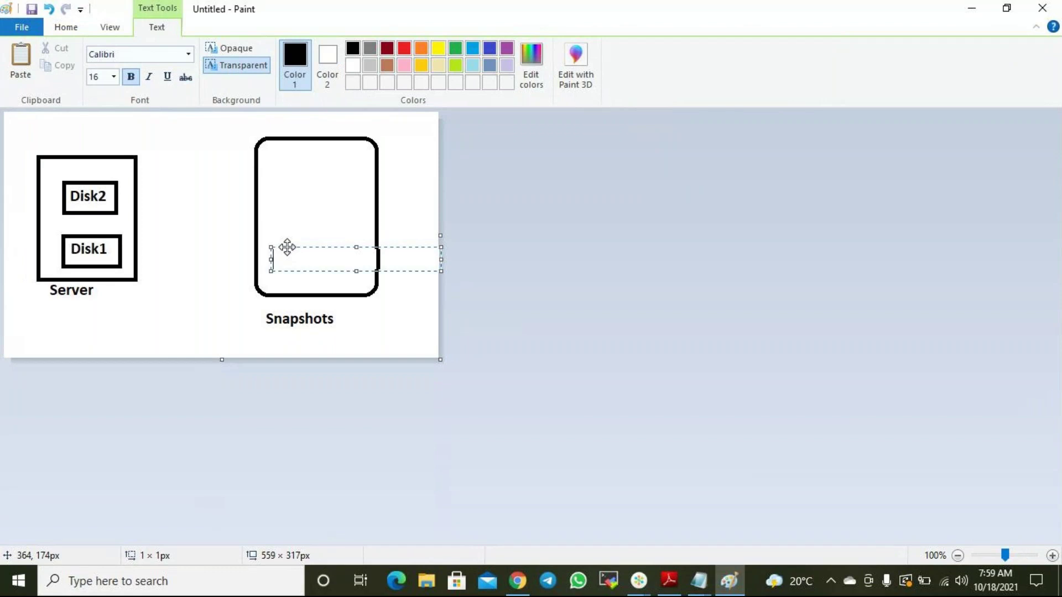
type("Disk2 bkp")
left_click(408, 221)
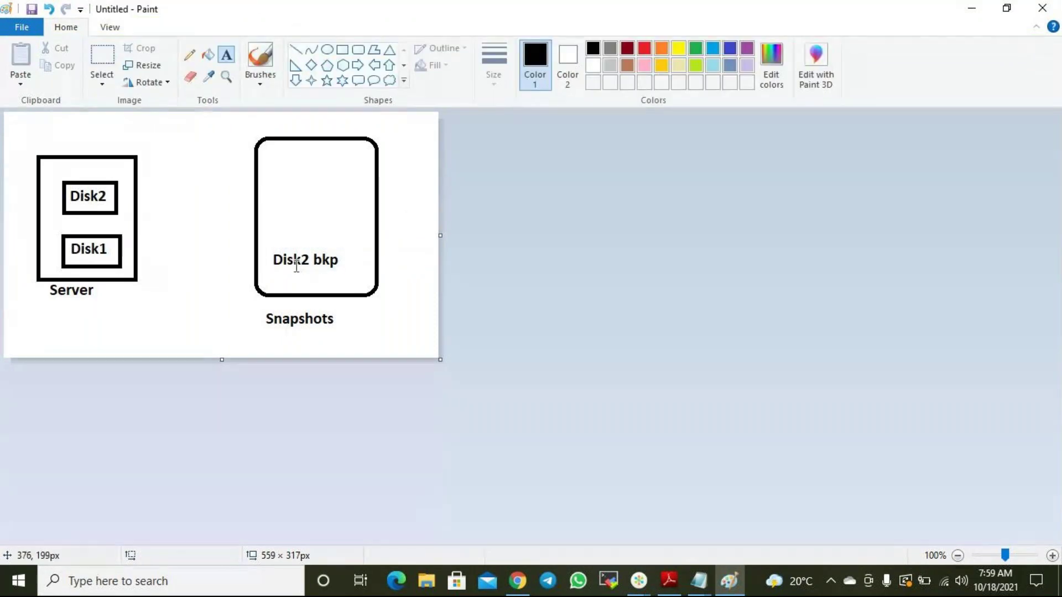
Draw a small rounded box above the Server labelled 'Disk 2 Restored Volume'.
left_click(358, 49)
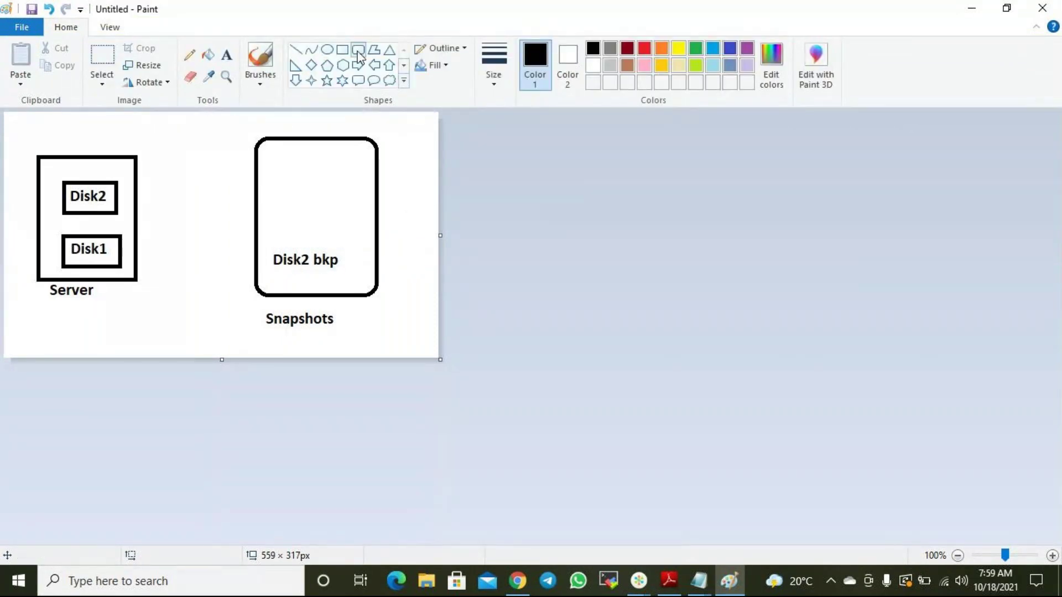
left_click_drag(45, 125, 128, 146)
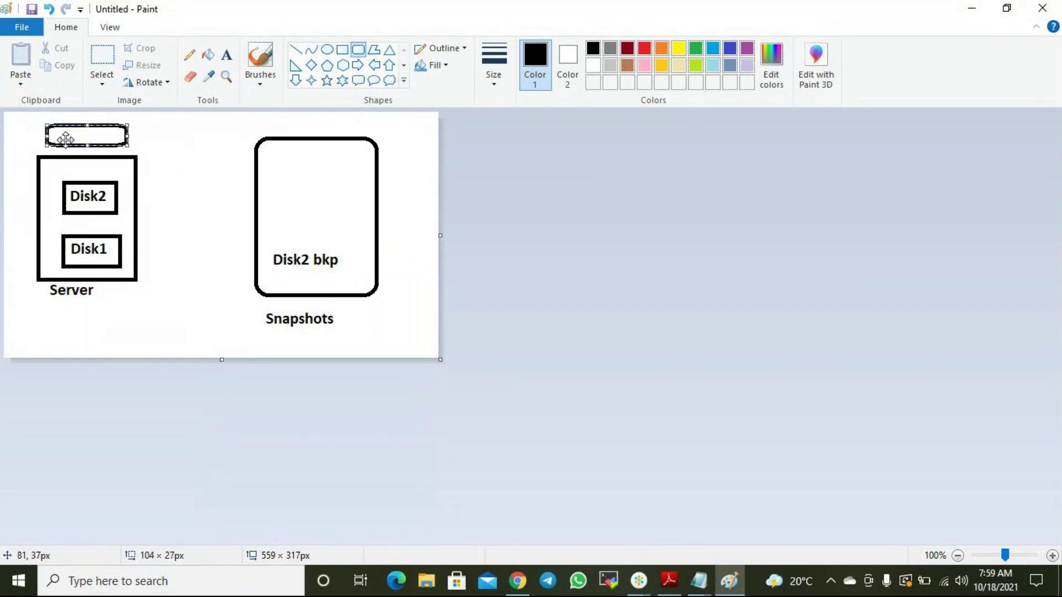
left_click(62, 121)
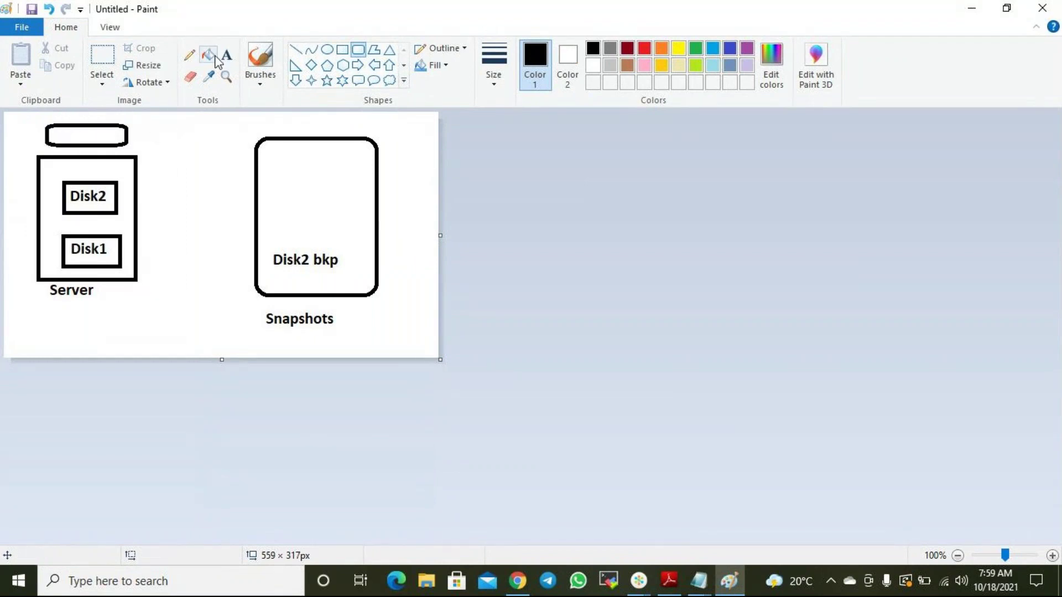
left_click(226, 55)
left_click(56, 119)
type("Disk 2 Restored Vo")
key("BackSpace")
key("BackSpace")
type("Volume")
left_click(187, 201)
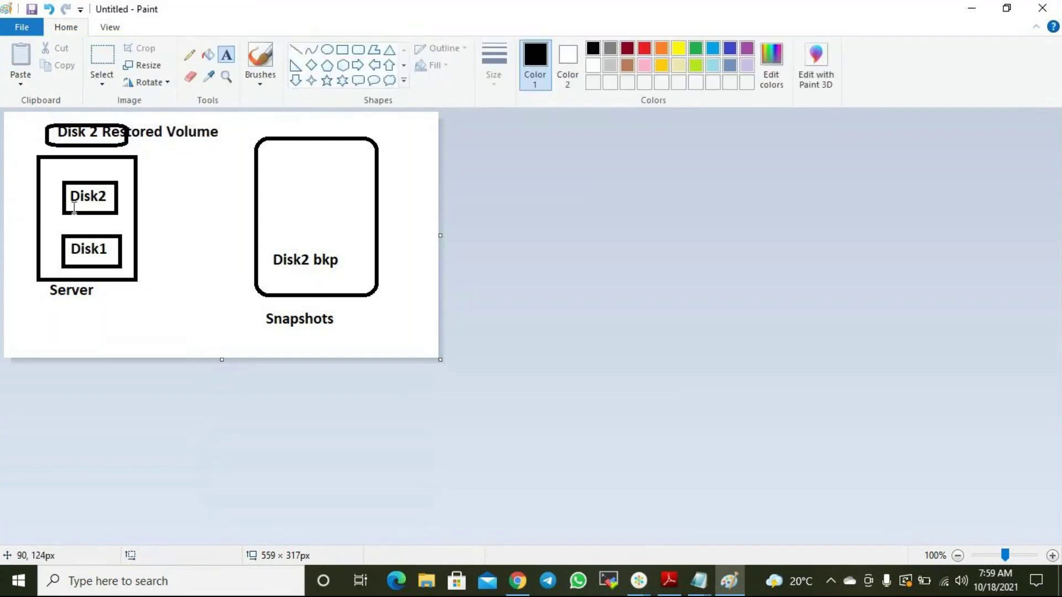
Cross out the Disk2 box with two diagonal lines forming an X.
left_click(296, 52)
left_click_drag(73, 172, 115, 214)
left_click_drag(105, 177, 62, 210)
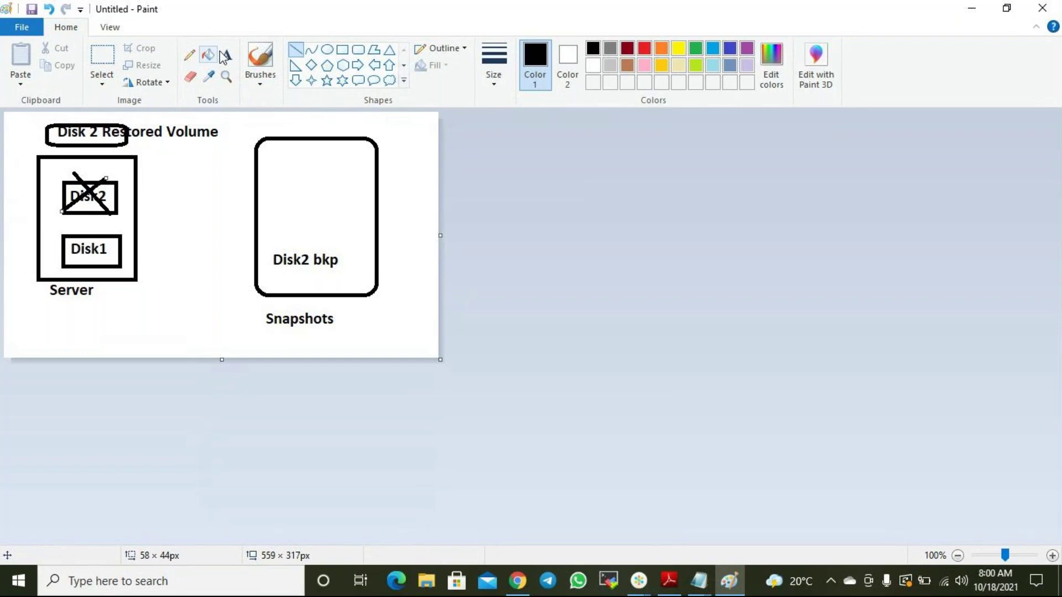
Add a 'Detach' label beside the crossed-out Disk2 box.
left_click(225, 55)
left_click(141, 182)
type("Detach")
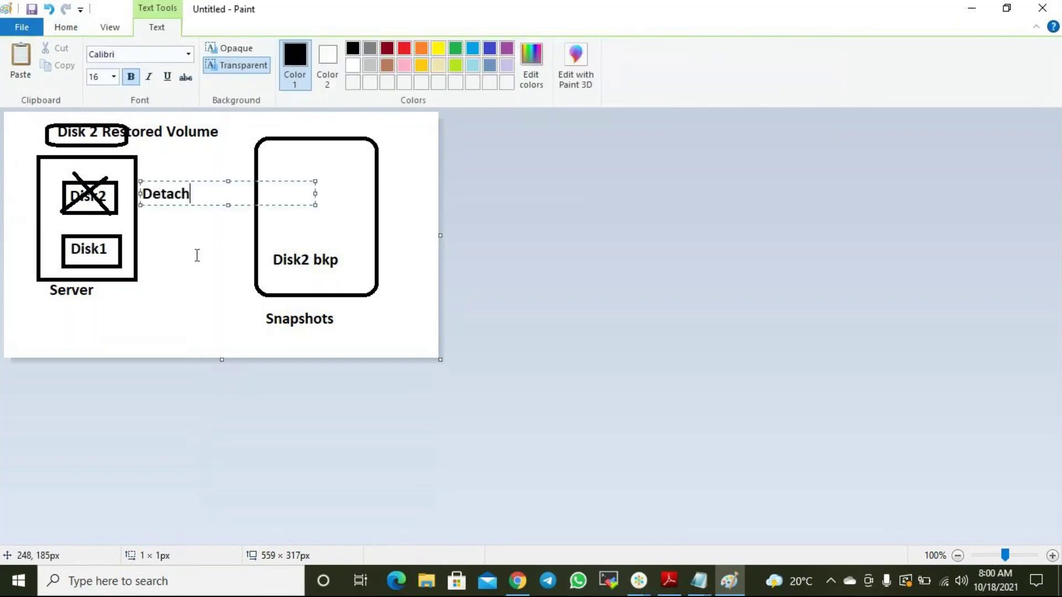
left_click(197, 255)
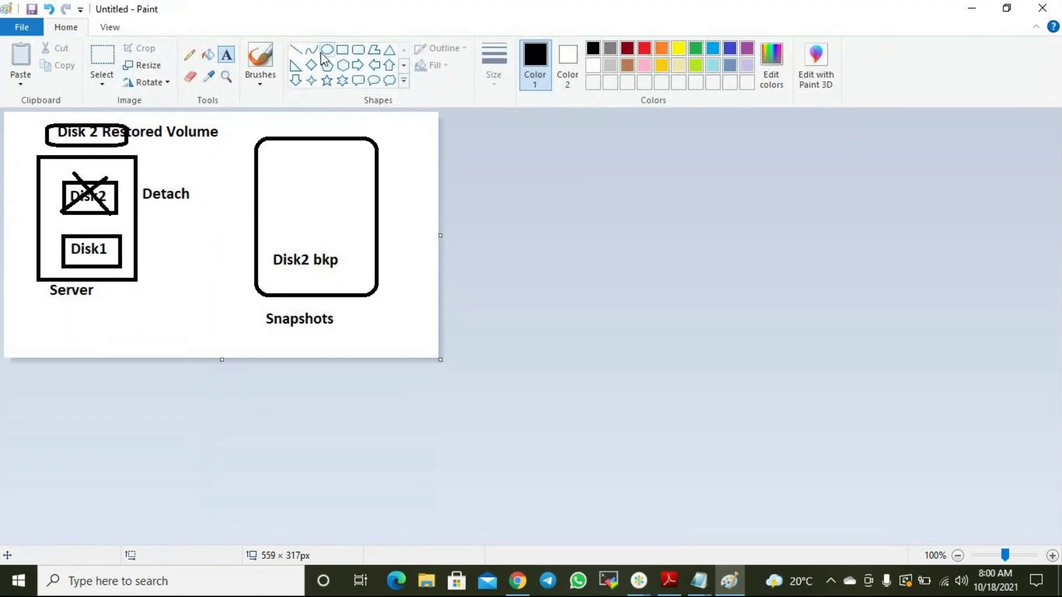
Add an 'Attach to Server' label positioned below the Restored Volume box.
left_click(162, 143)
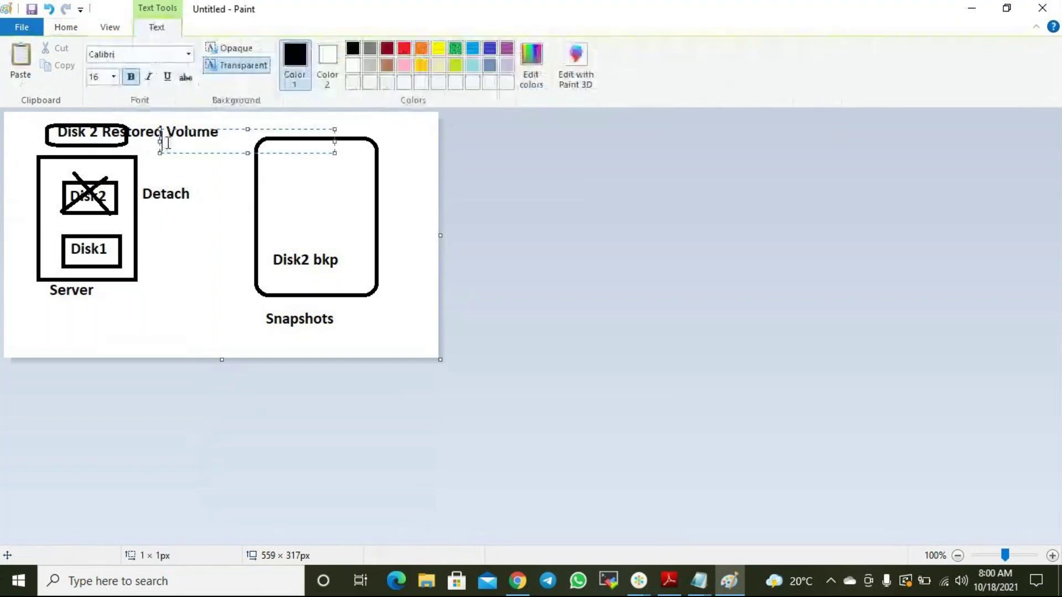
type("Attach to Server")
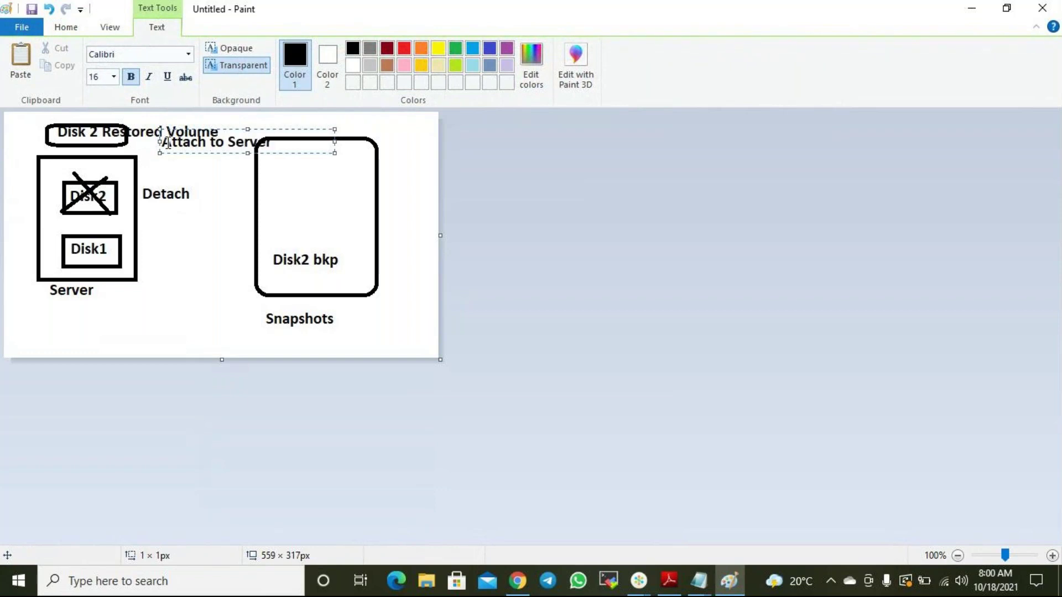
left_click_drag(297, 130, 282, 140)
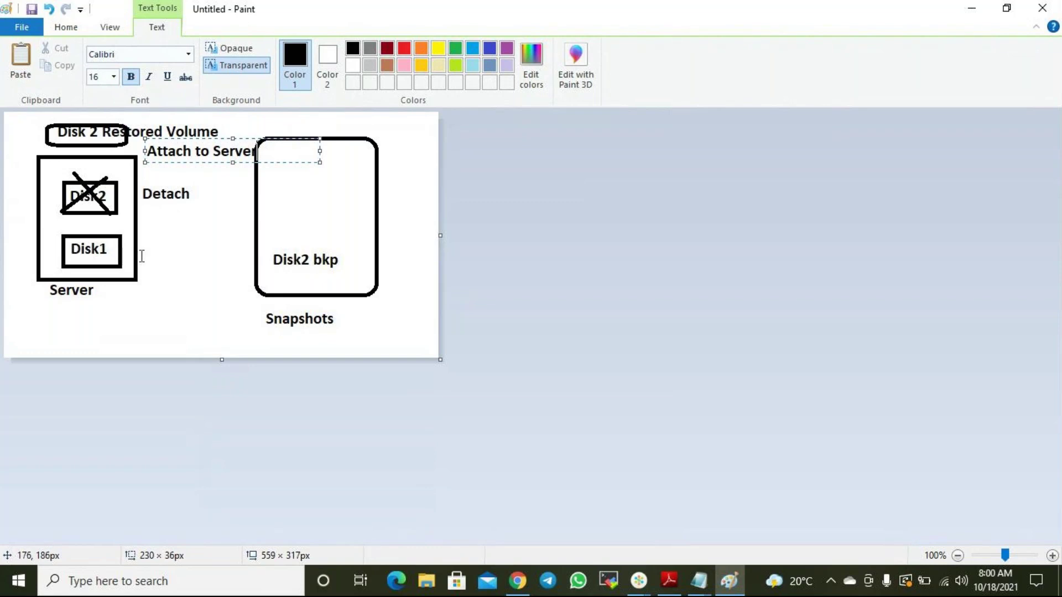
left_click(146, 255)
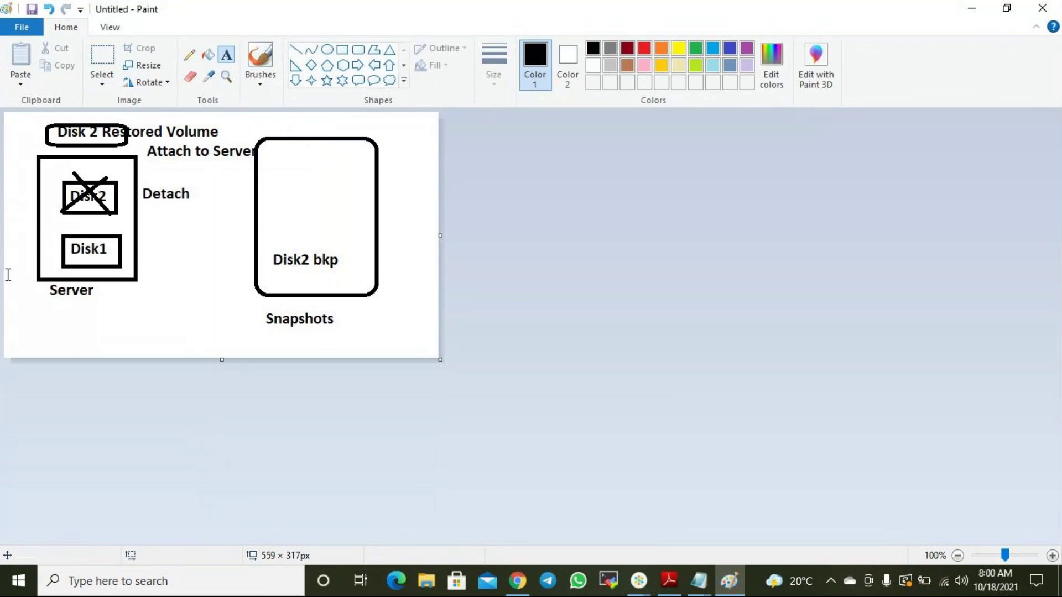
Add a 'mount D' label beside the Disk1 box.
left_click(133, 249)
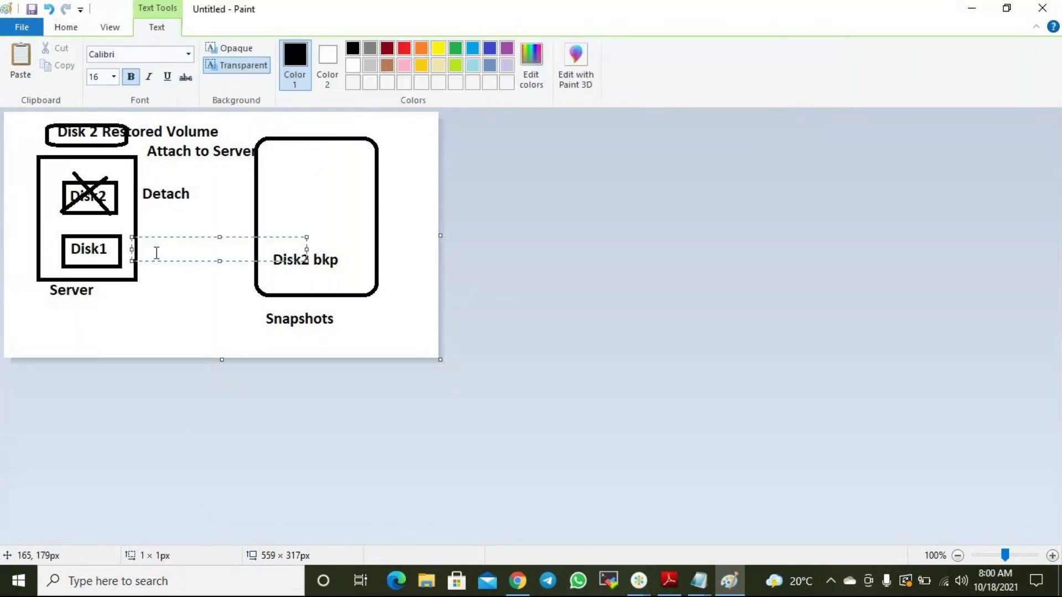
left_click(135, 253)
left_click(143, 254)
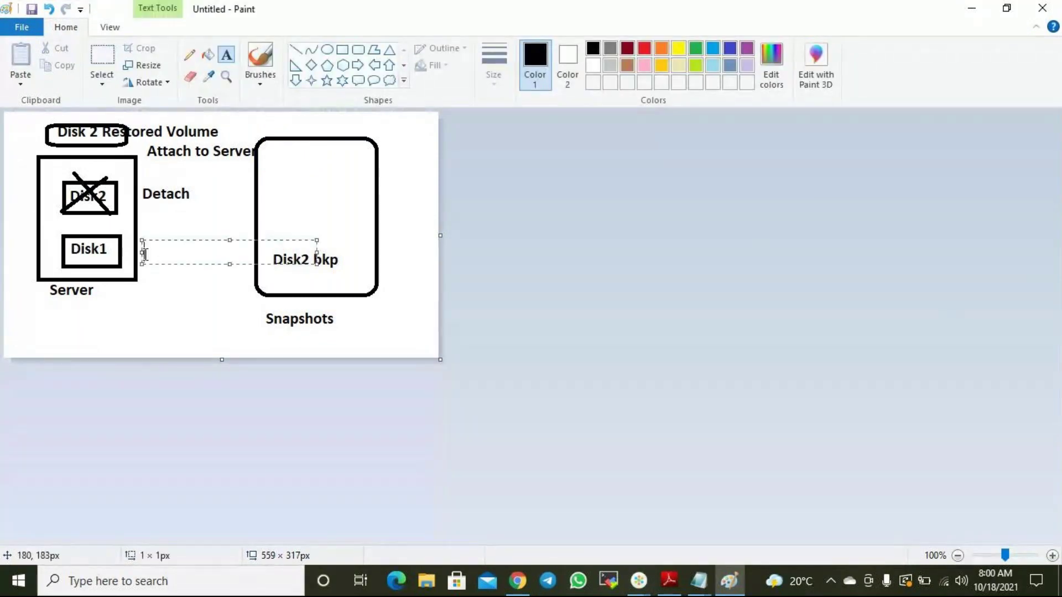
type("mount ")
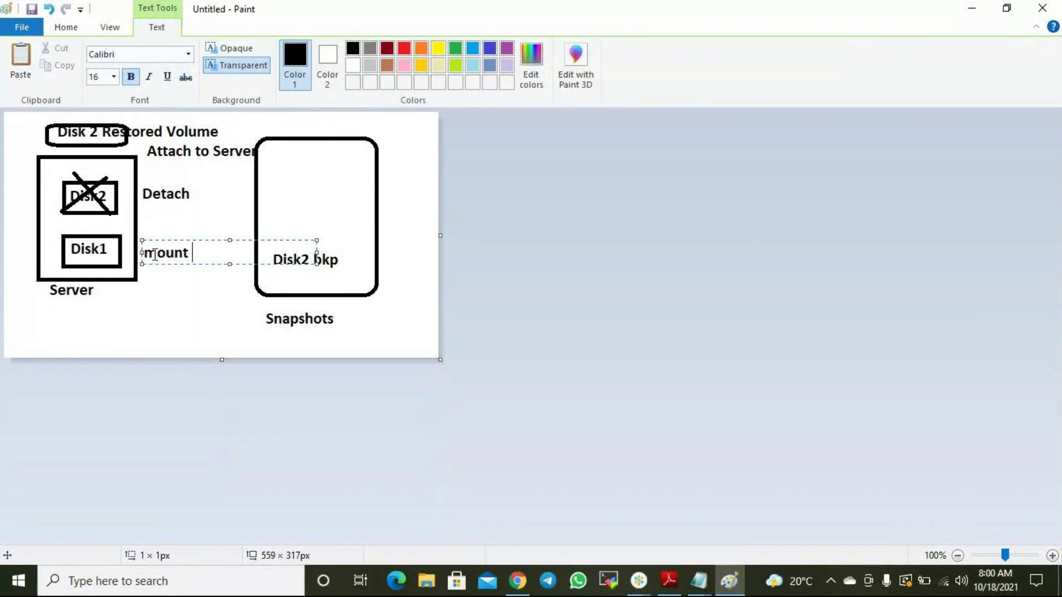
type("D")
left_click(211, 315)
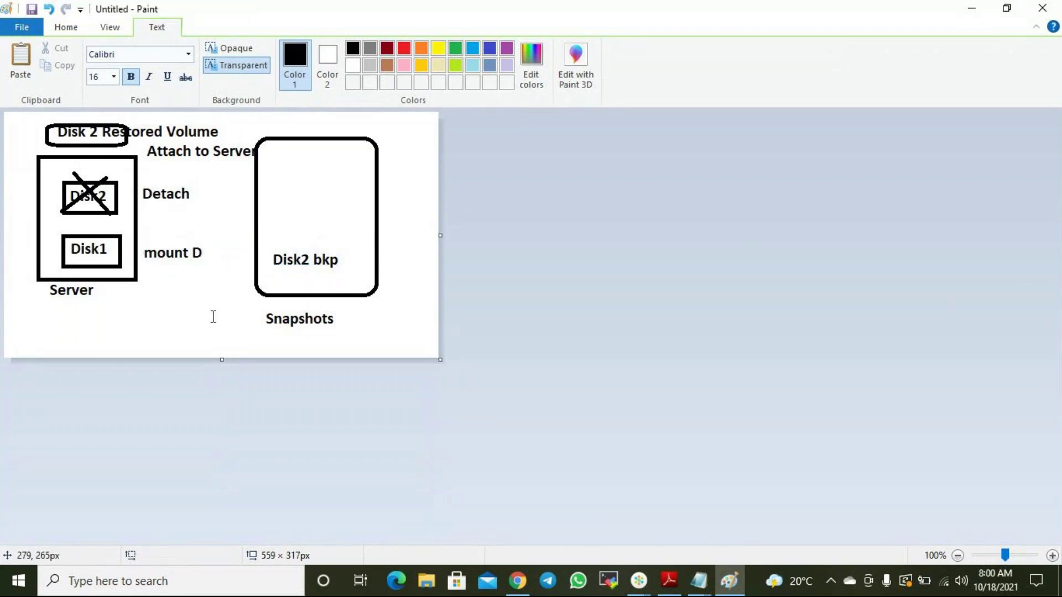
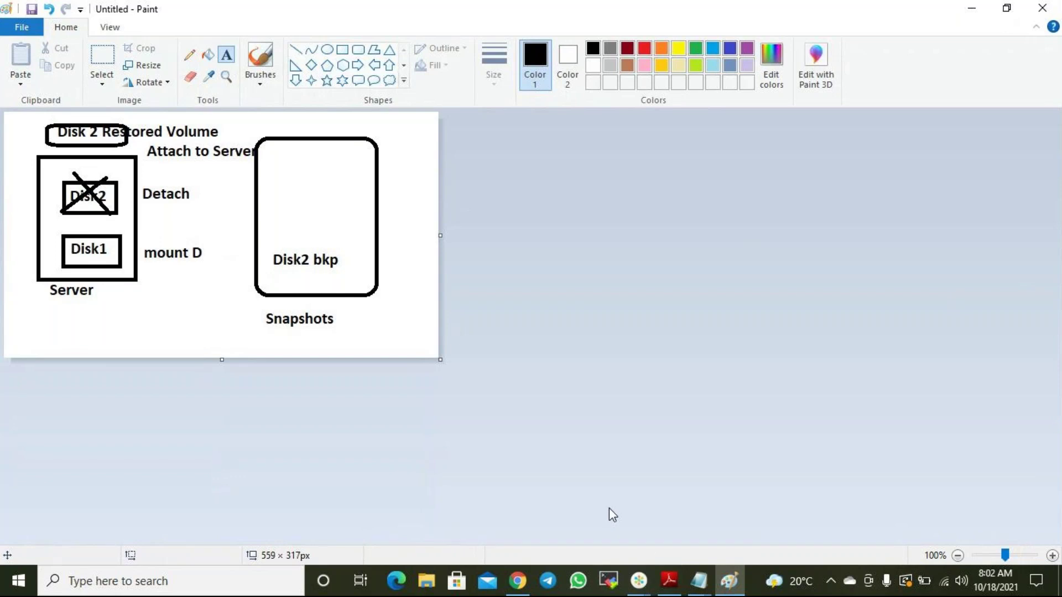
Label 'Disk 1 Bkp' under Disk2 bkp in the Snapshots box and minimize Paint.
left_click(276, 271)
type("Di")
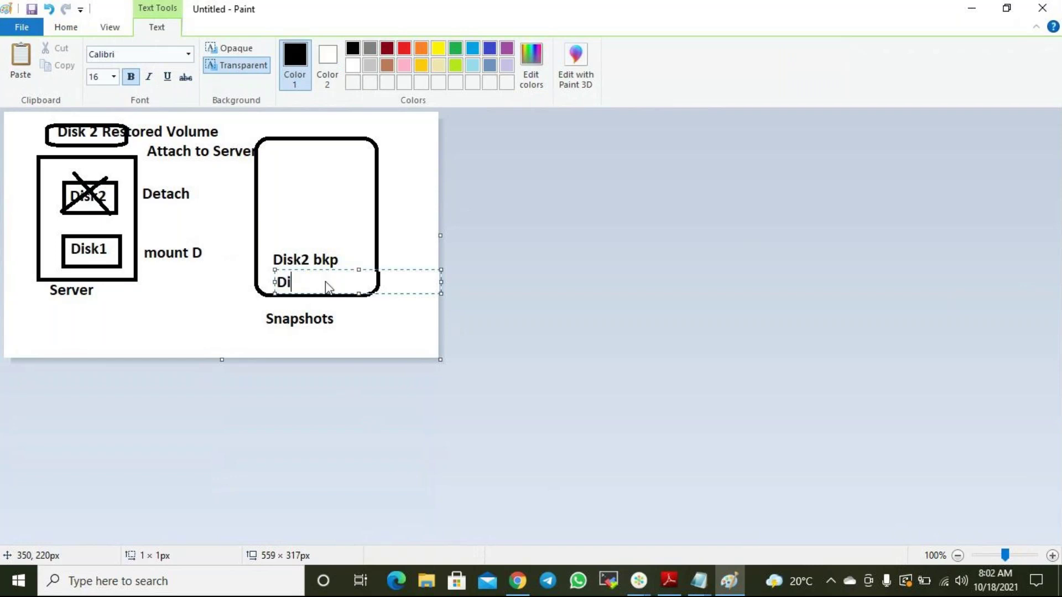
type("sk 1 Bkp")
left_click(970, 8)
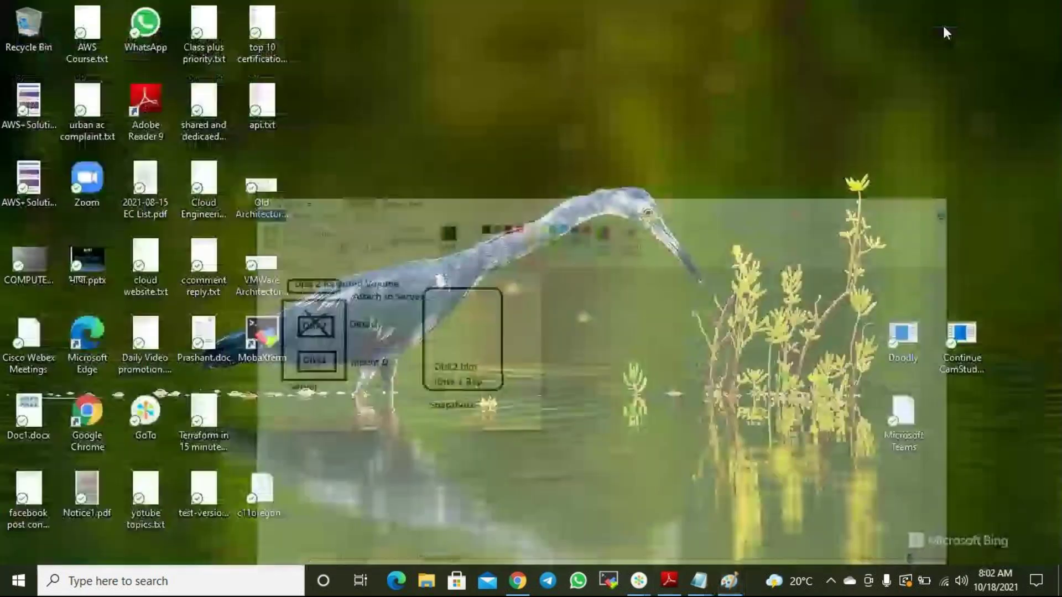
Back in the AWS console, show the EBS Snapshots list with a wider Snapshot ID column.
left_click(517, 581)
scroll(49, 326, "up", 1)
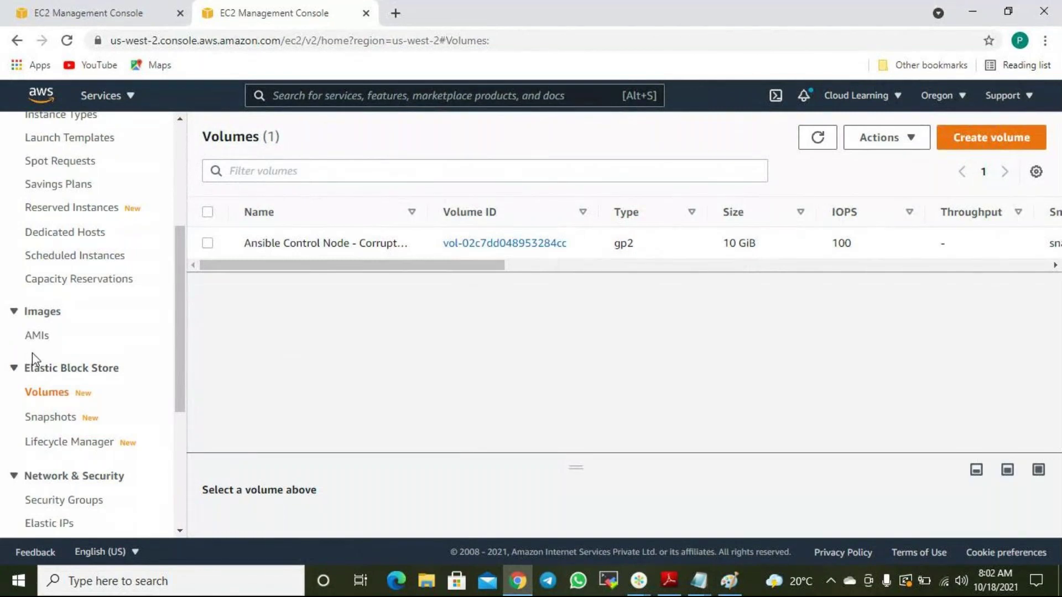
left_click(64, 418)
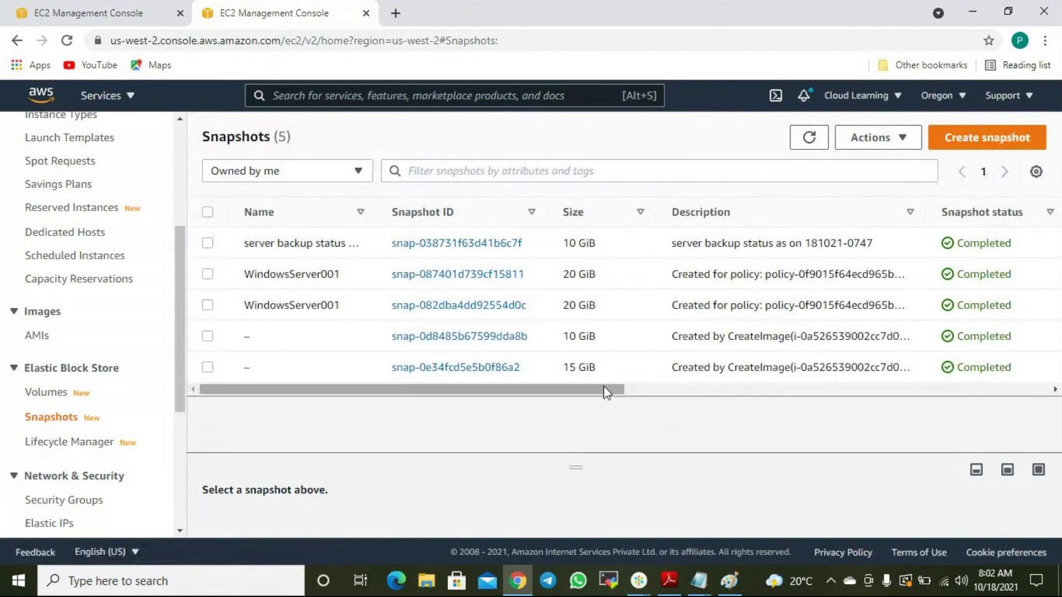
left_click_drag(606, 392, 554, 415)
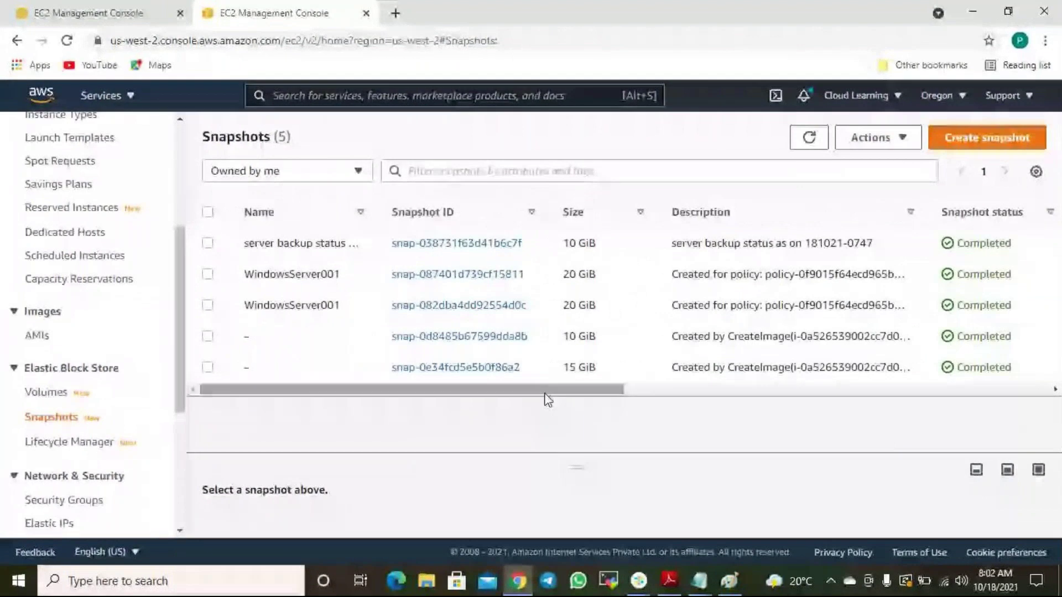
left_click_drag(552, 208, 603, 206)
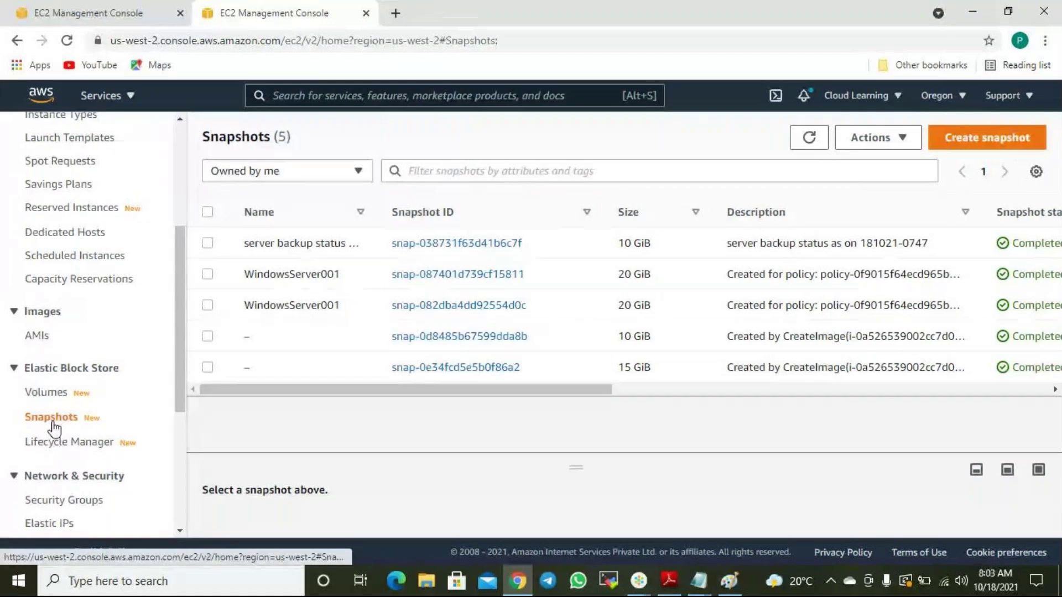
left_click(207, 244)
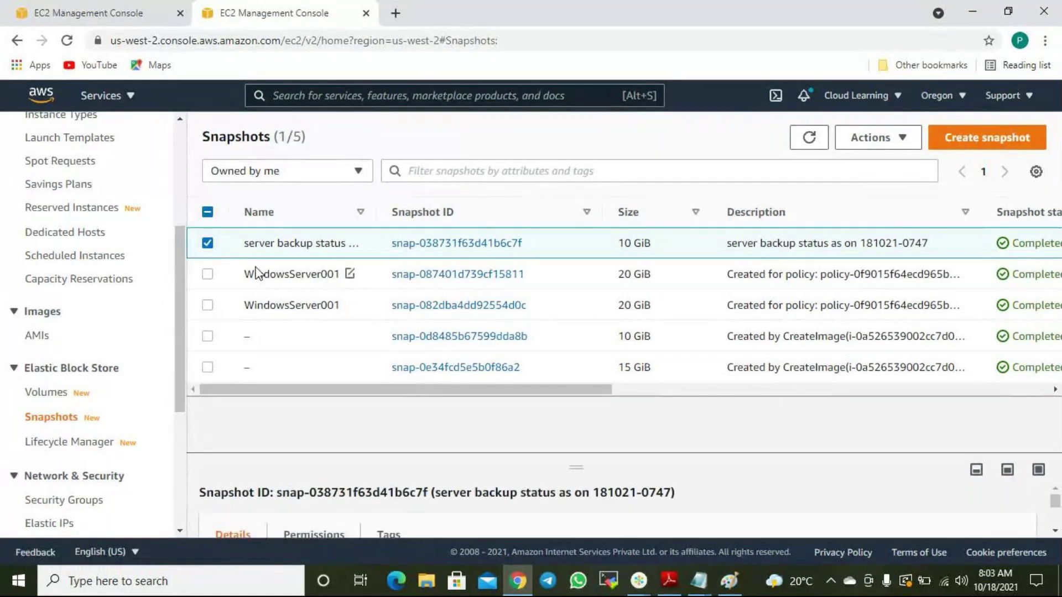
left_click_drag(482, 390, 804, 441)
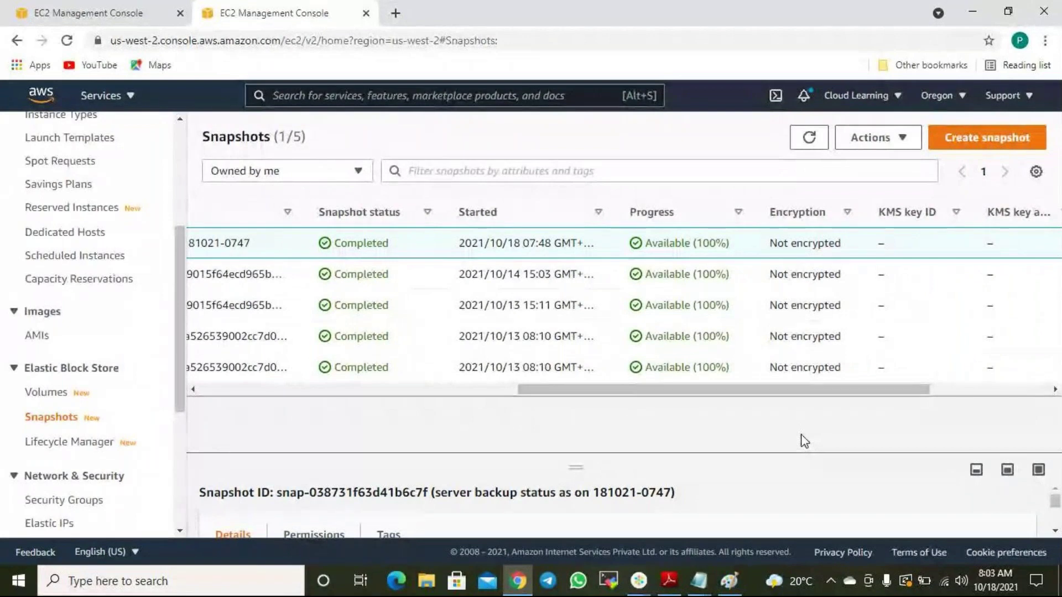
left_click_drag(844, 398, 489, 399)
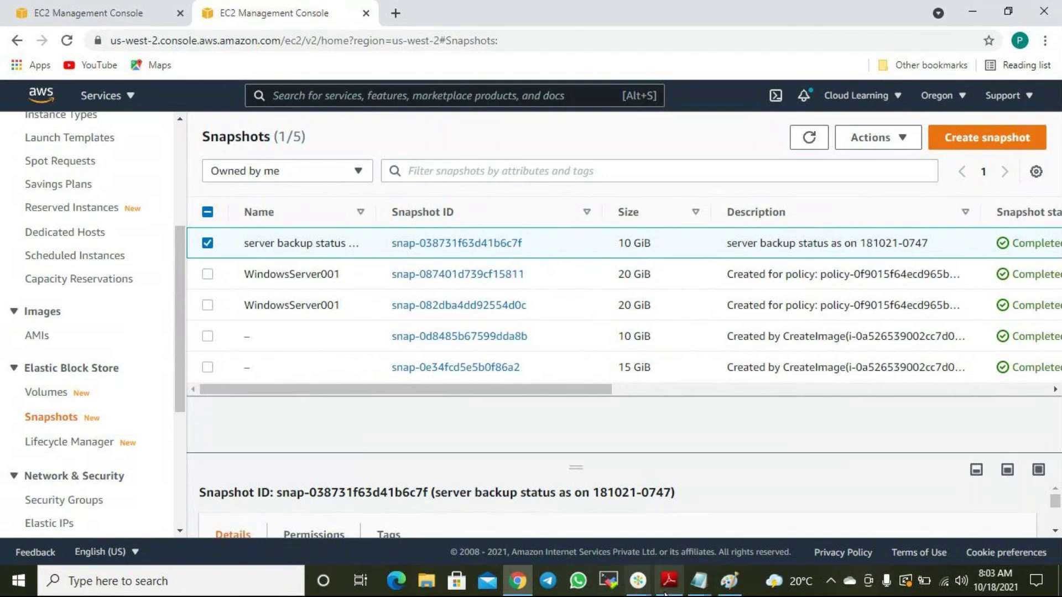
mouse_move(695, 588)
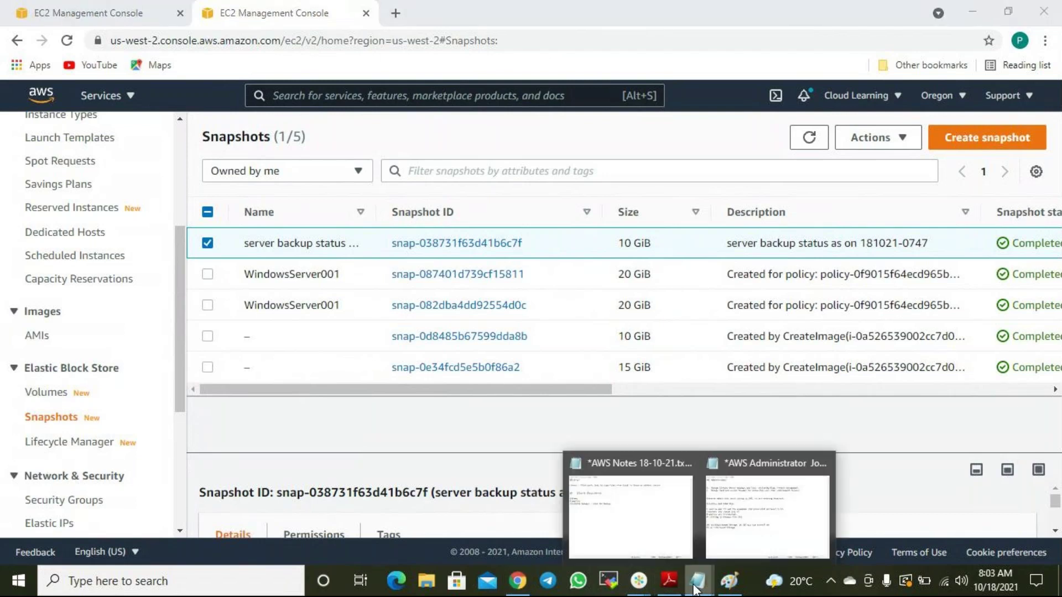
left_click(758, 530)
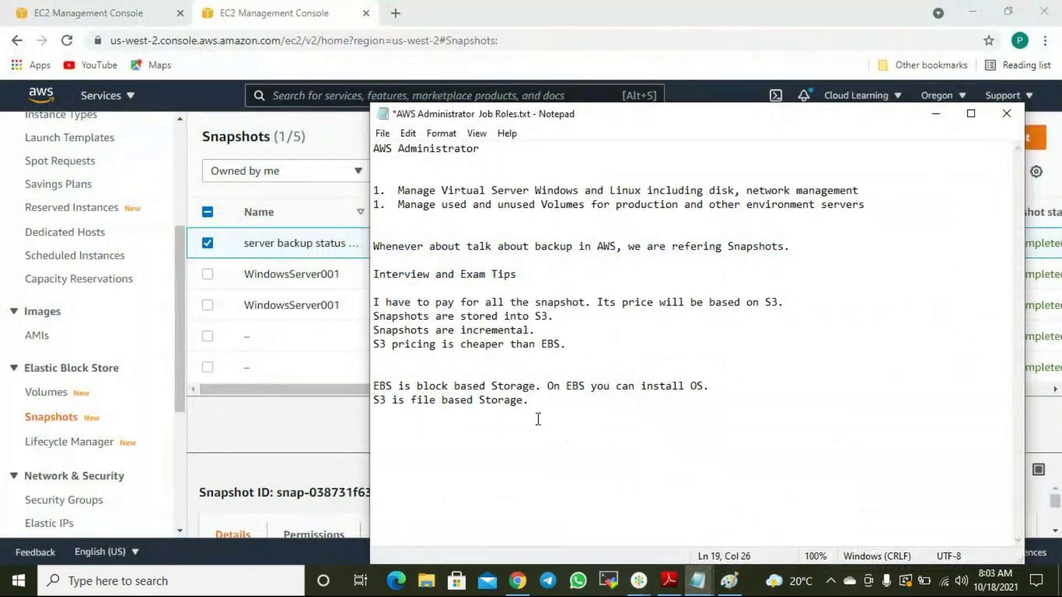
left_click_drag(528, 399, 425, 397)
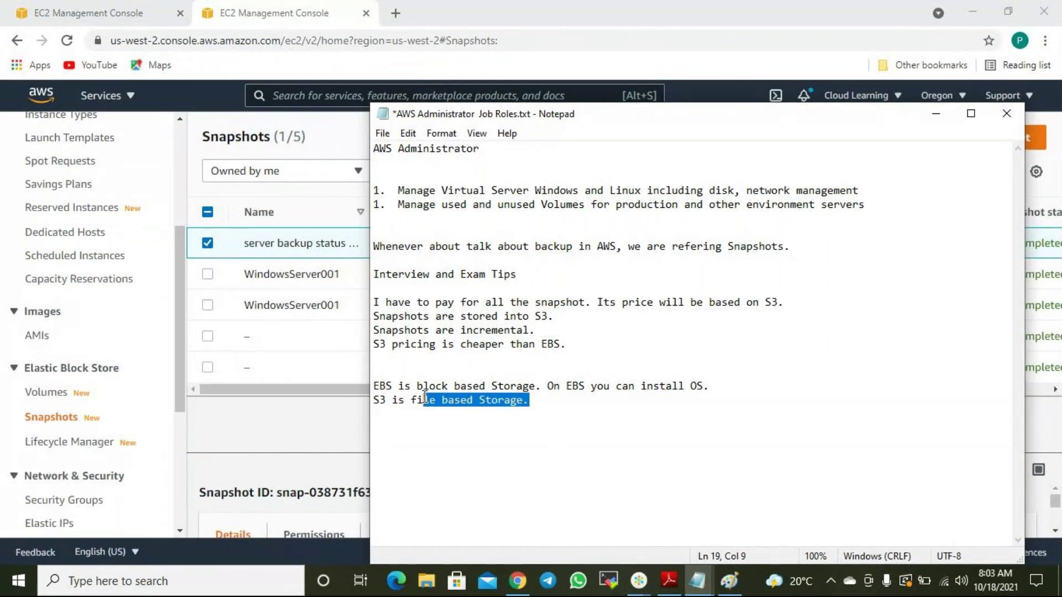
left_click(769, 32)
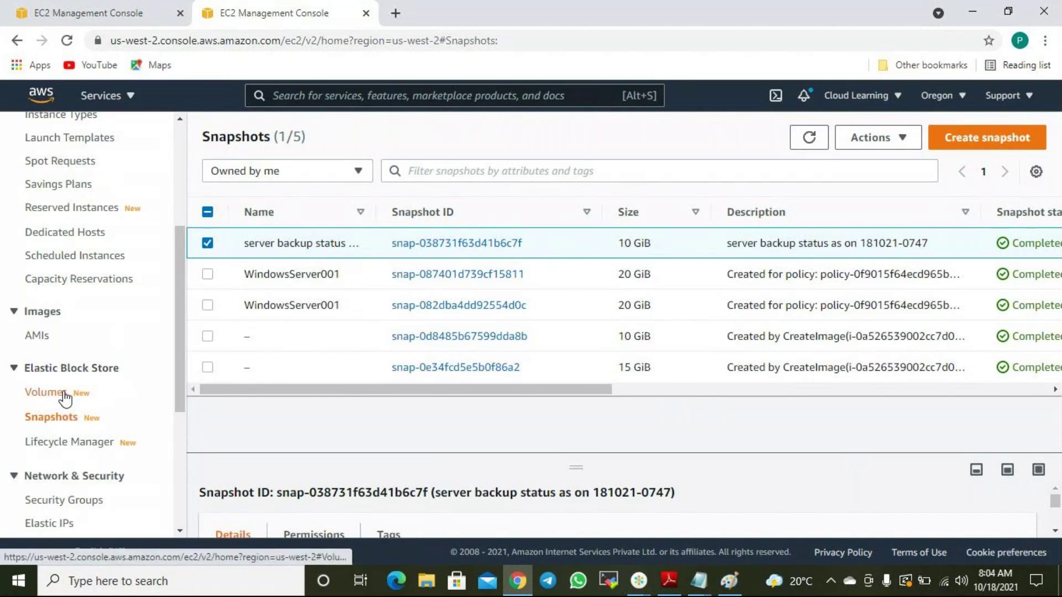
Return to Snapshots, select the server backup status snapshot and show its Actions menu.
left_click(64, 396)
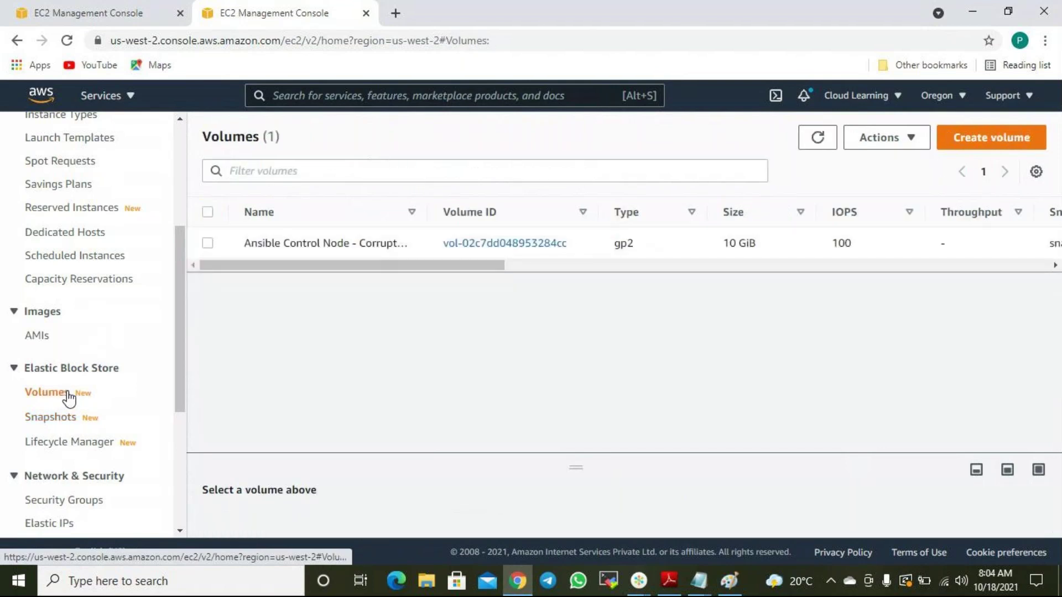
left_click(62, 419)
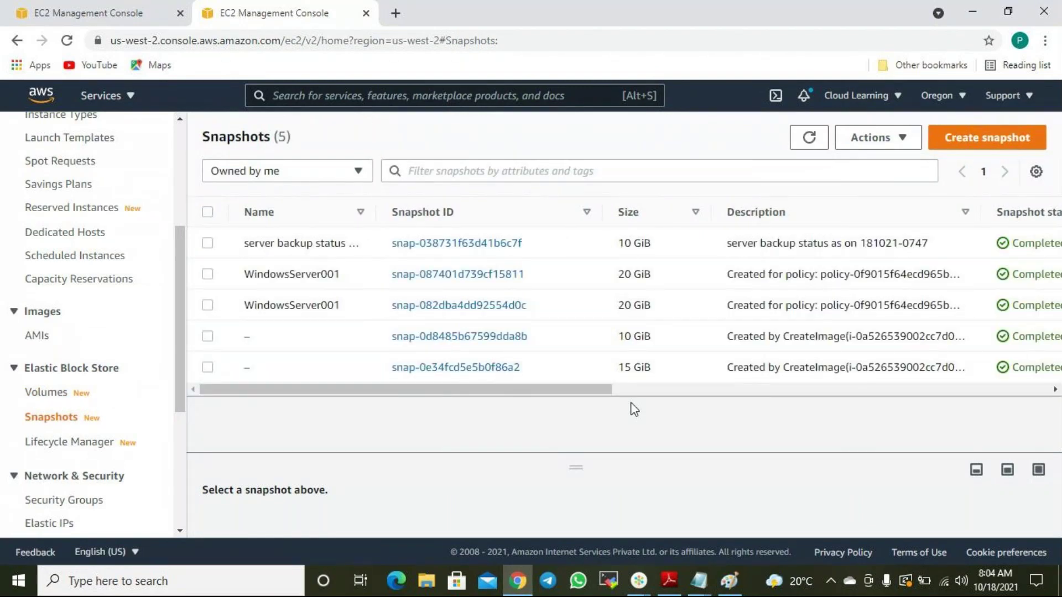
left_click(207, 243)
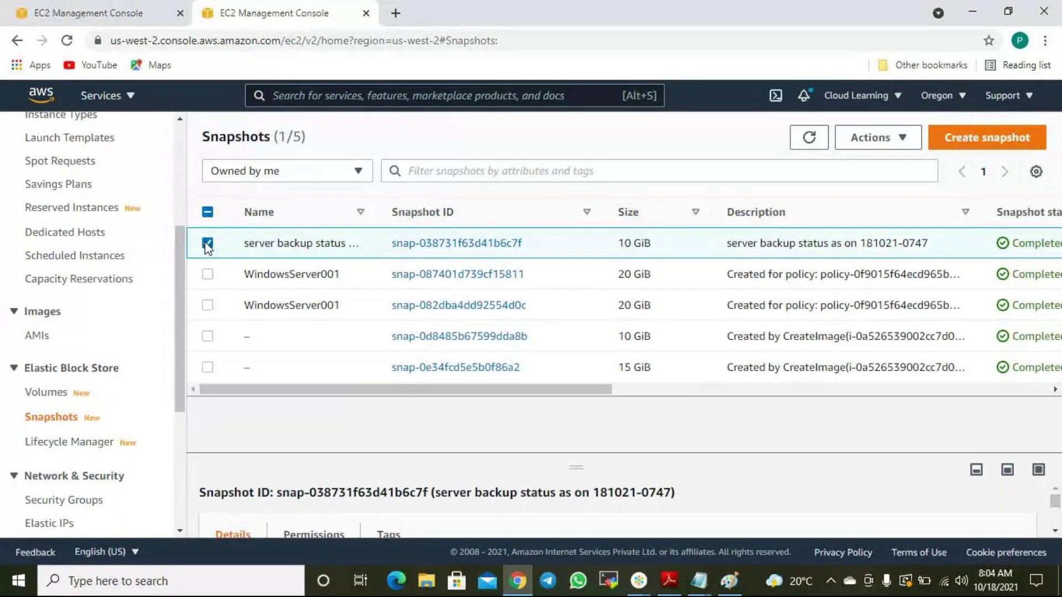
left_click(901, 142)
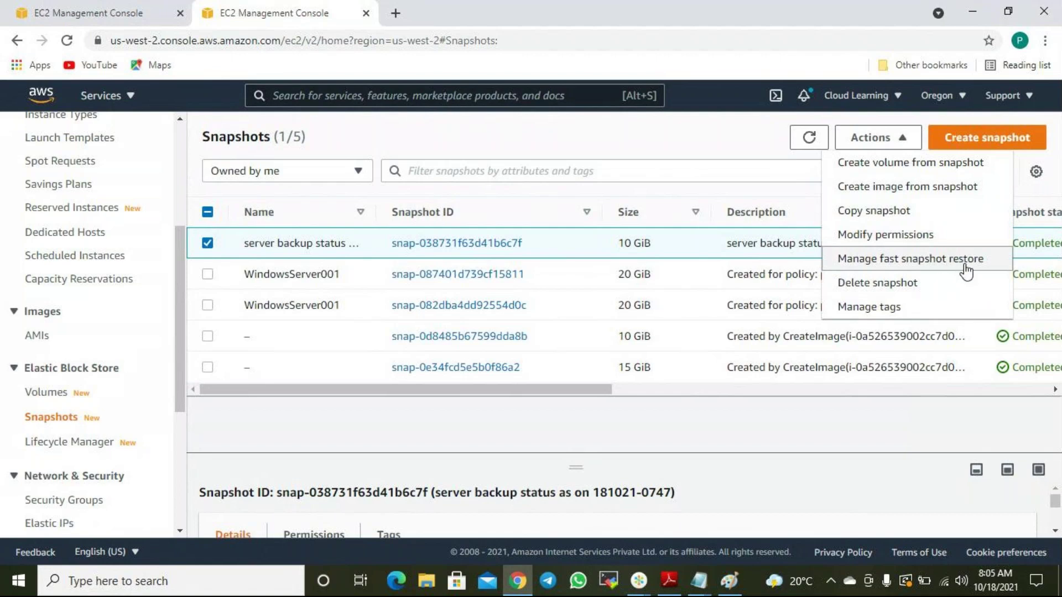
left_click(724, 132)
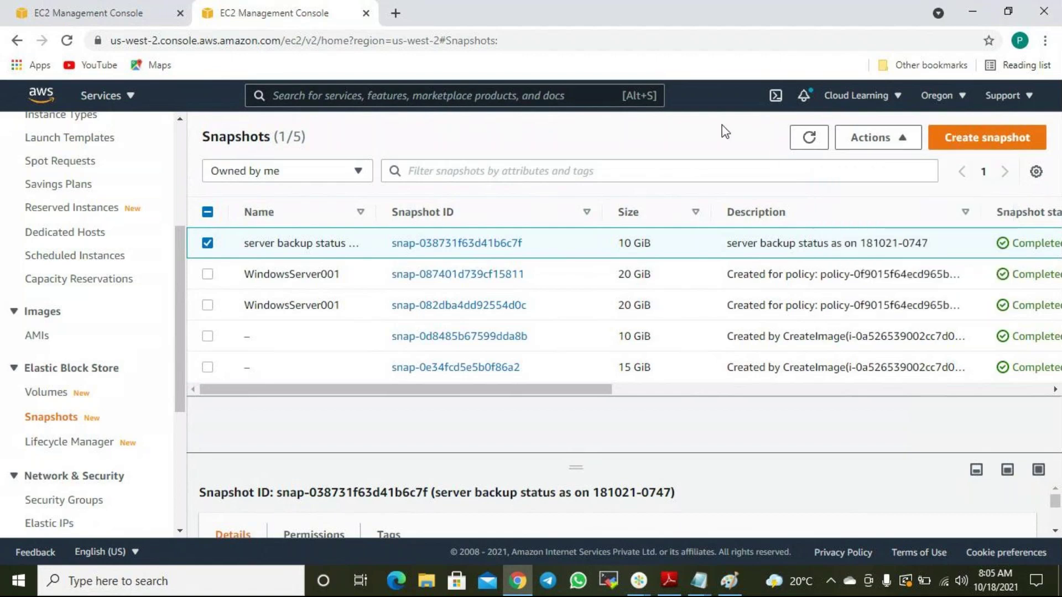
left_click_drag(590, 393, 611, 313)
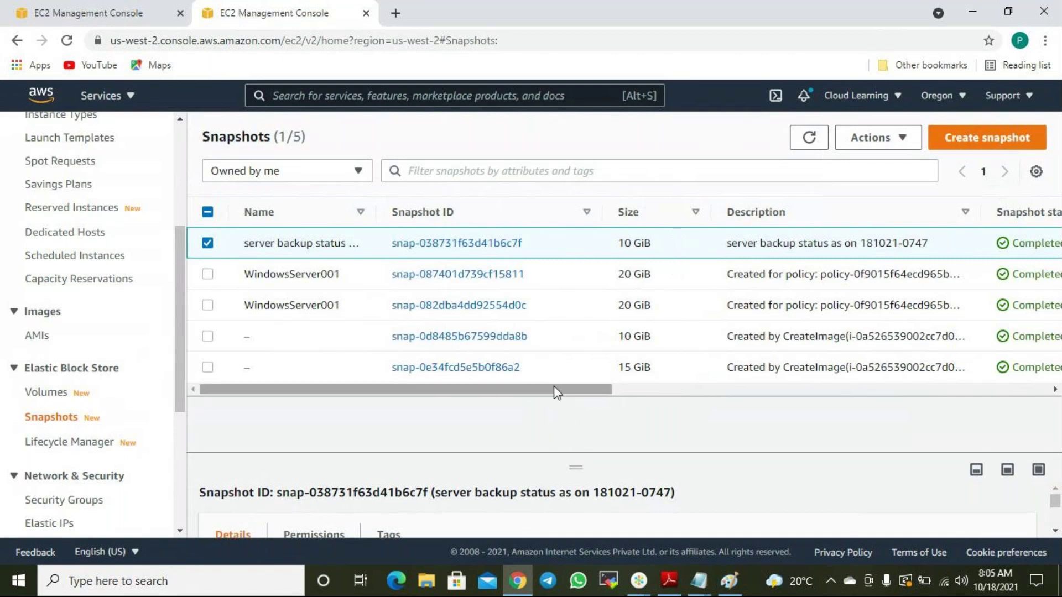
mouse_move(557, 389)
left_mouse_down()
mouse_move(617, 391)
mouse_move(547, 397)
left_mouse_up()
left_click(900, 142)
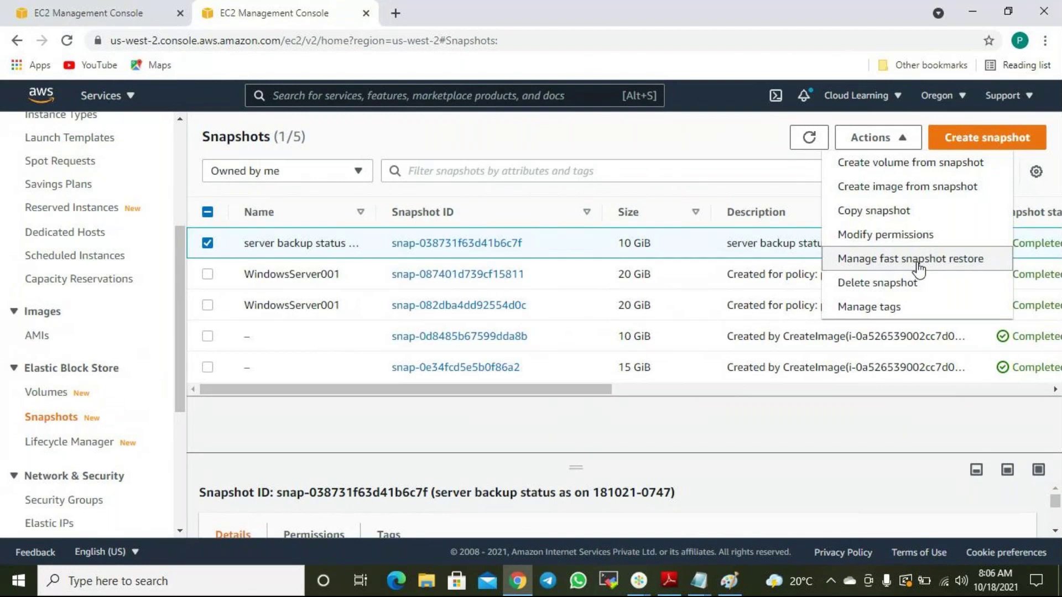
left_click(918, 266)
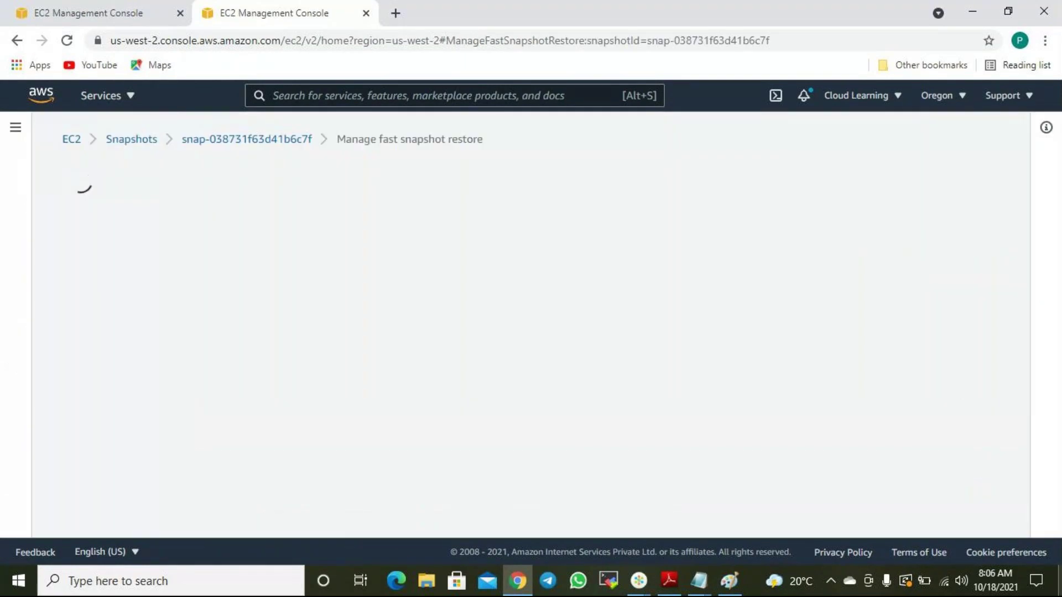
scroll(714, 418, "down", 2)
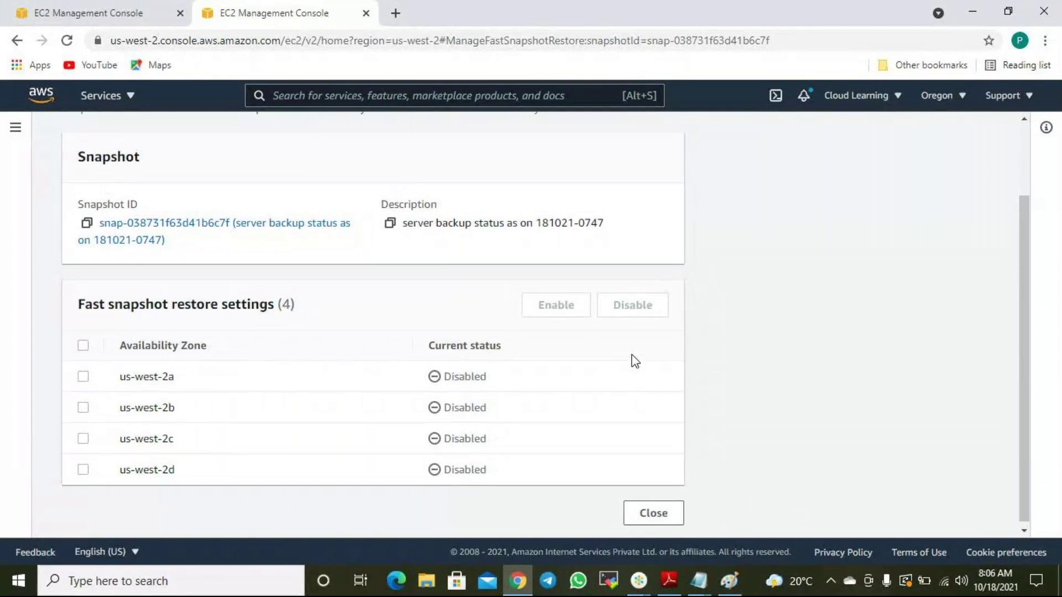
left_click(673, 514)
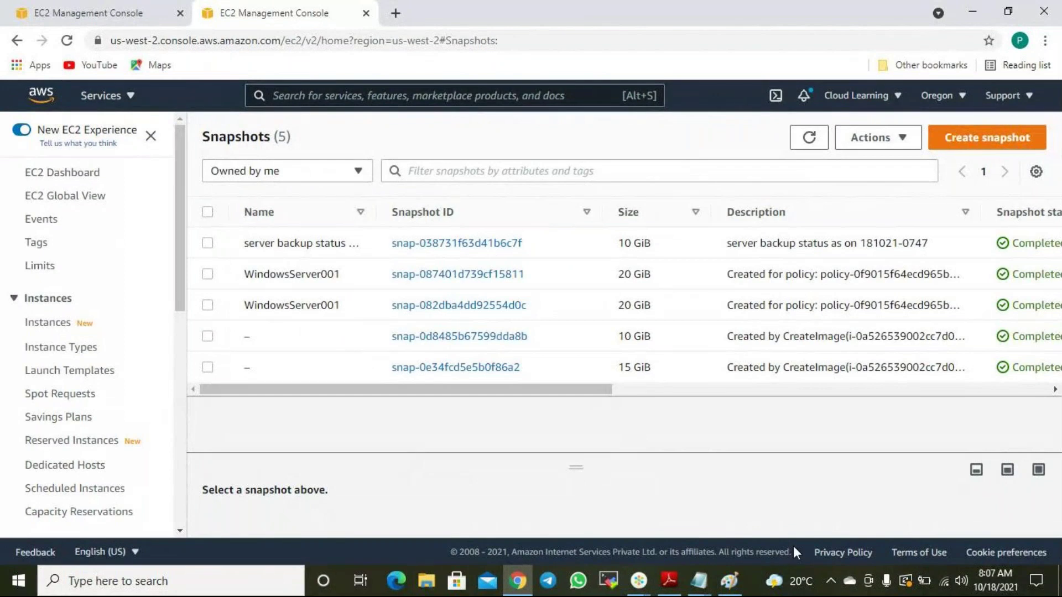
Check the Paint diagram, then start Create volume from the server backup status snapshot.
left_click(729, 581)
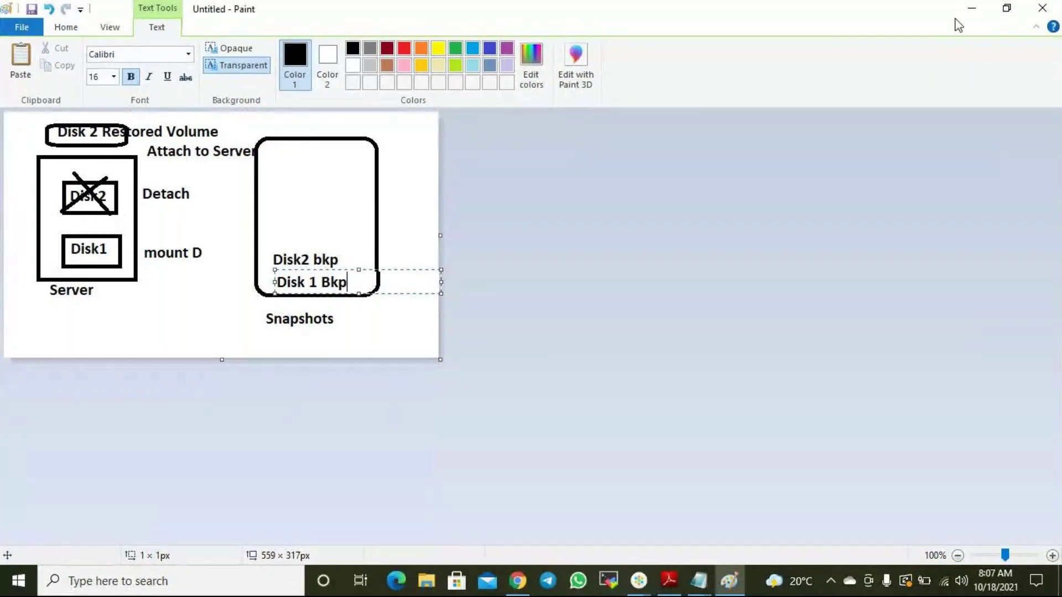
left_click(970, 8)
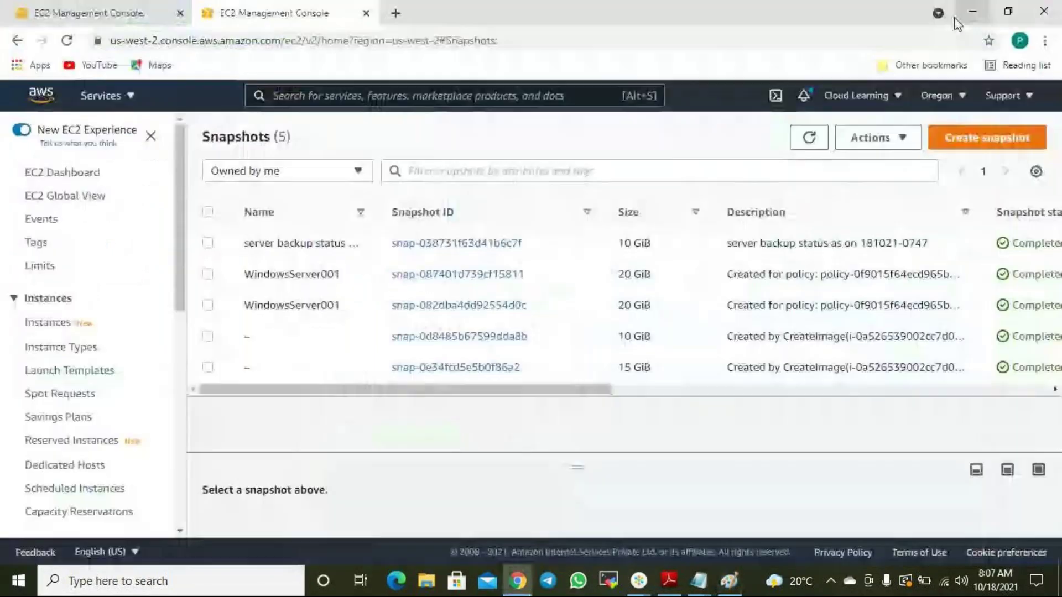
left_click(207, 243)
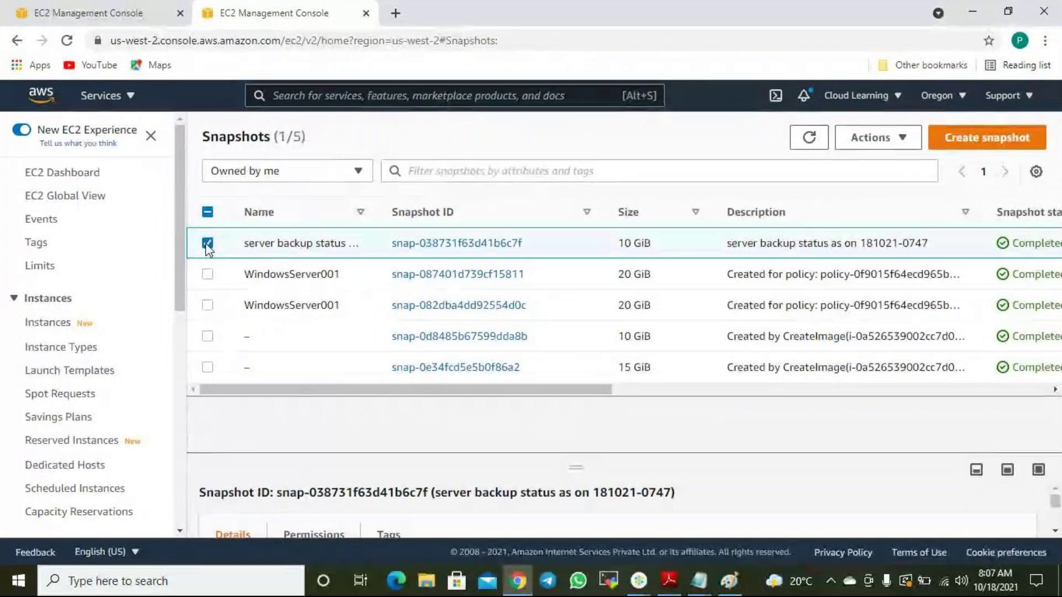
left_click(904, 139)
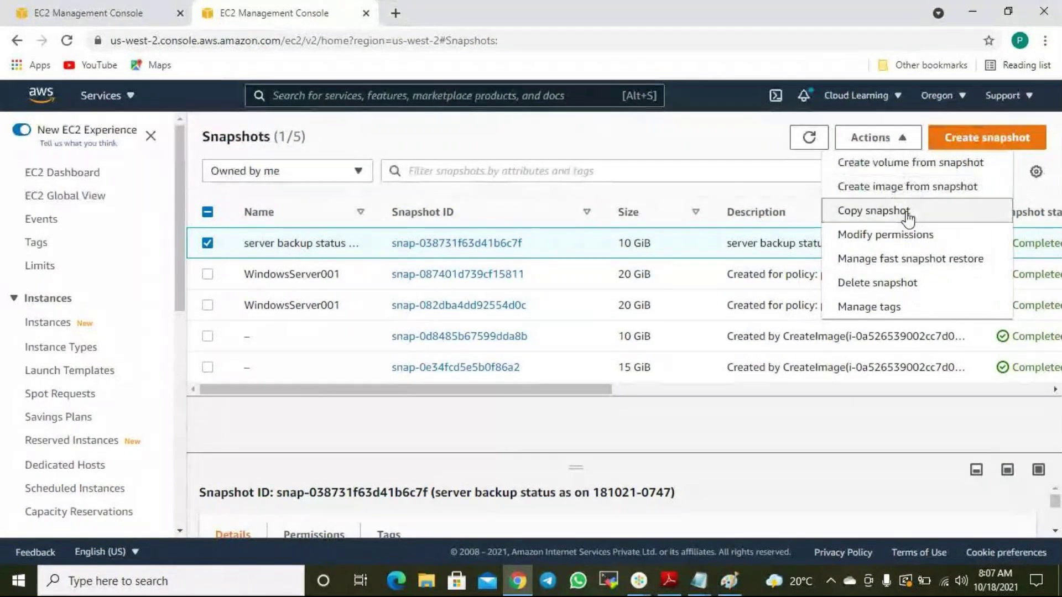
left_click(905, 172)
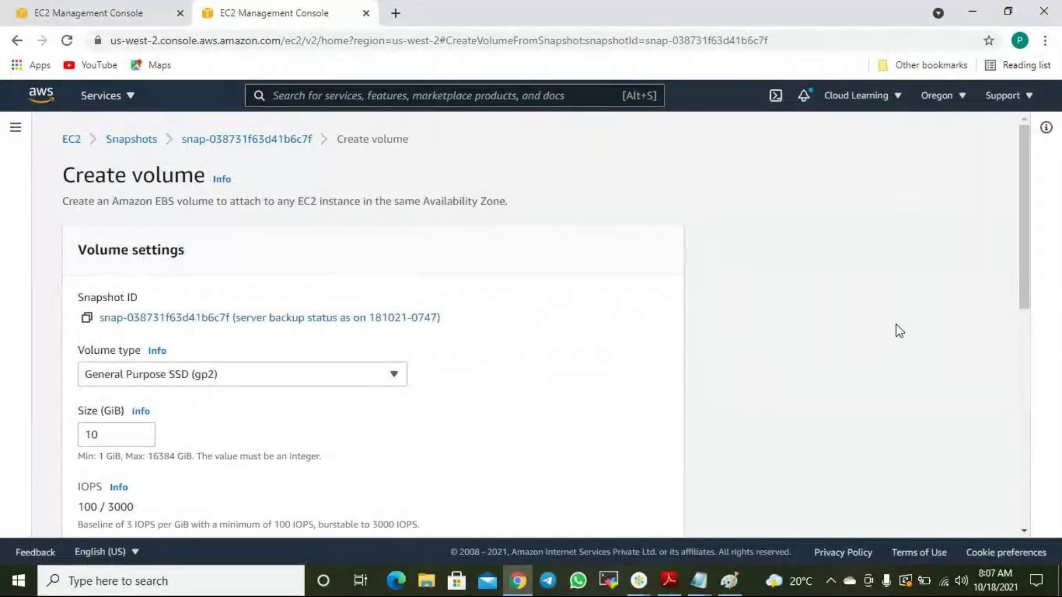
left_click(295, 378)
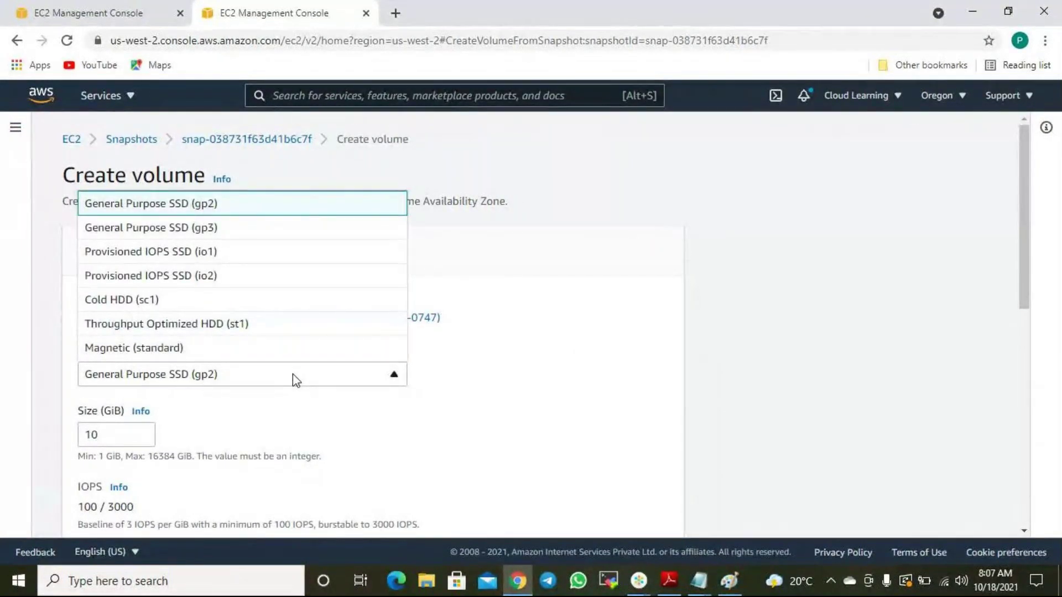
left_click(523, 368)
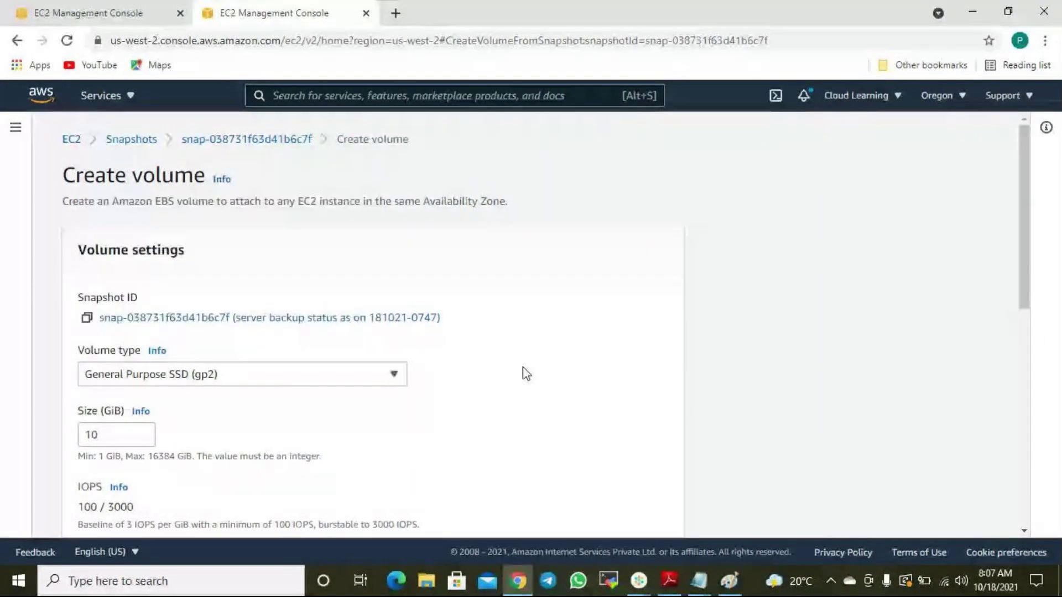
scroll(391, 396, "down", 1)
scroll(391, 397, "down", 3)
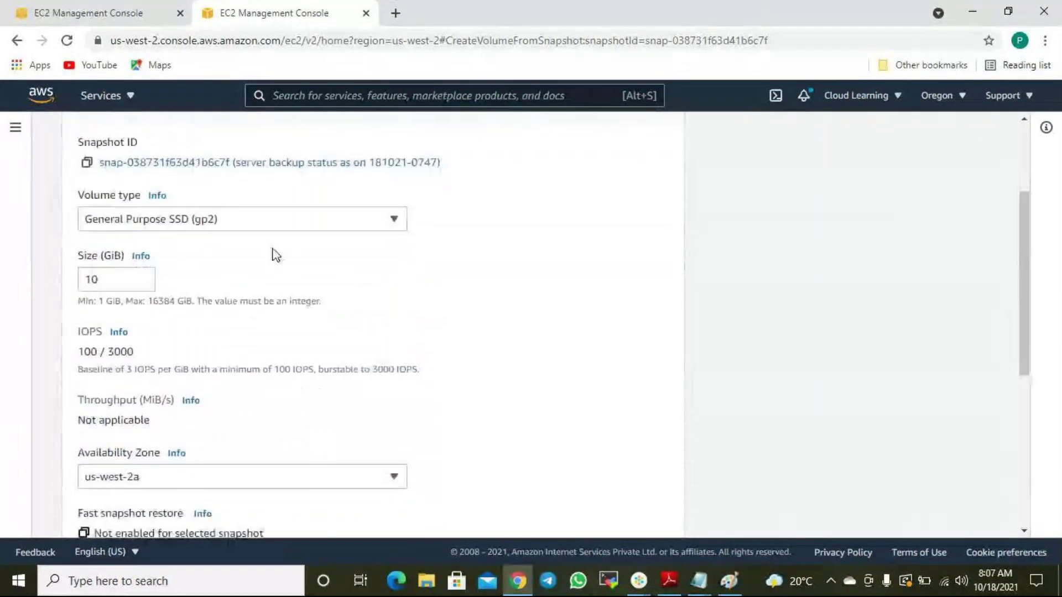
left_click(242, 220)
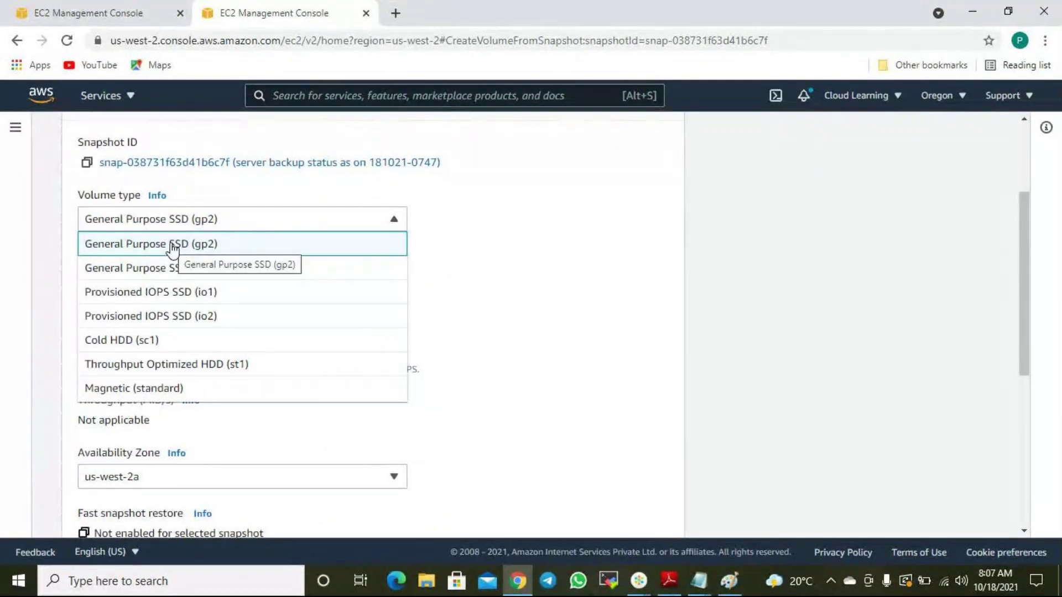
left_click(219, 249)
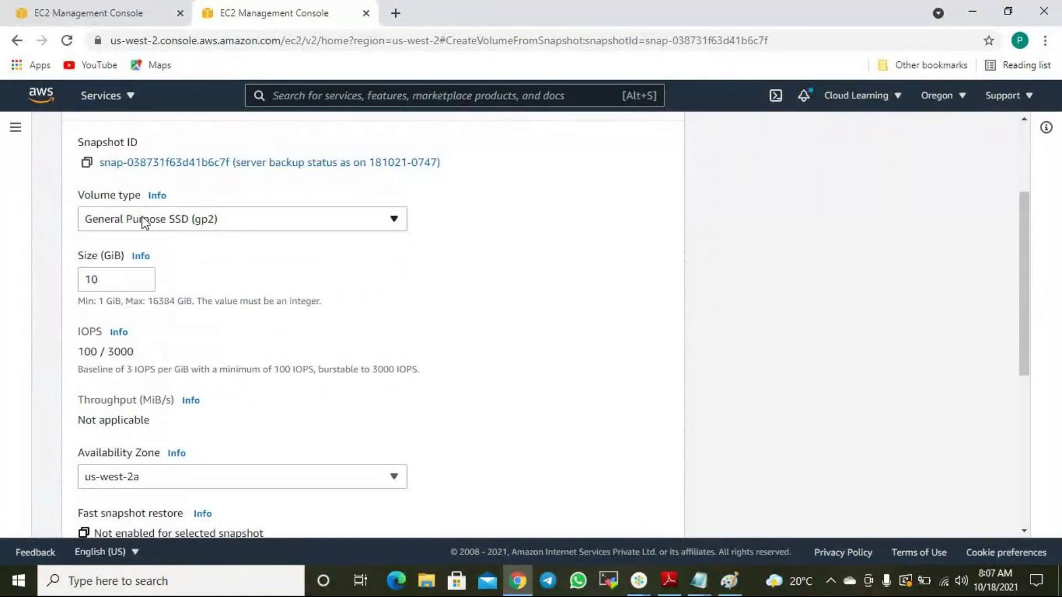
left_click_drag(117, 280, 80, 279)
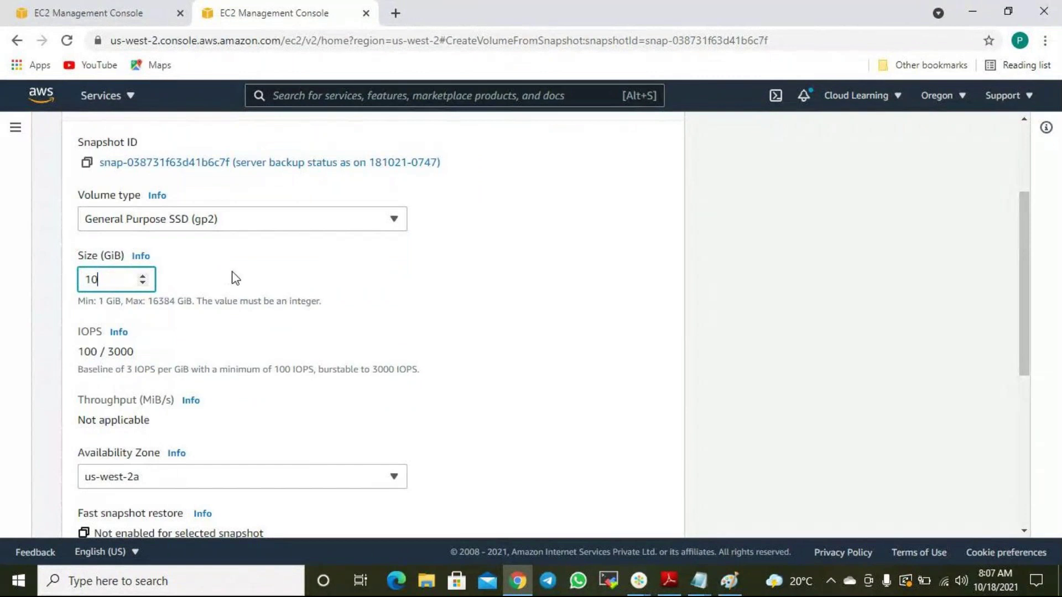
scroll(232, 277, "down", 1)
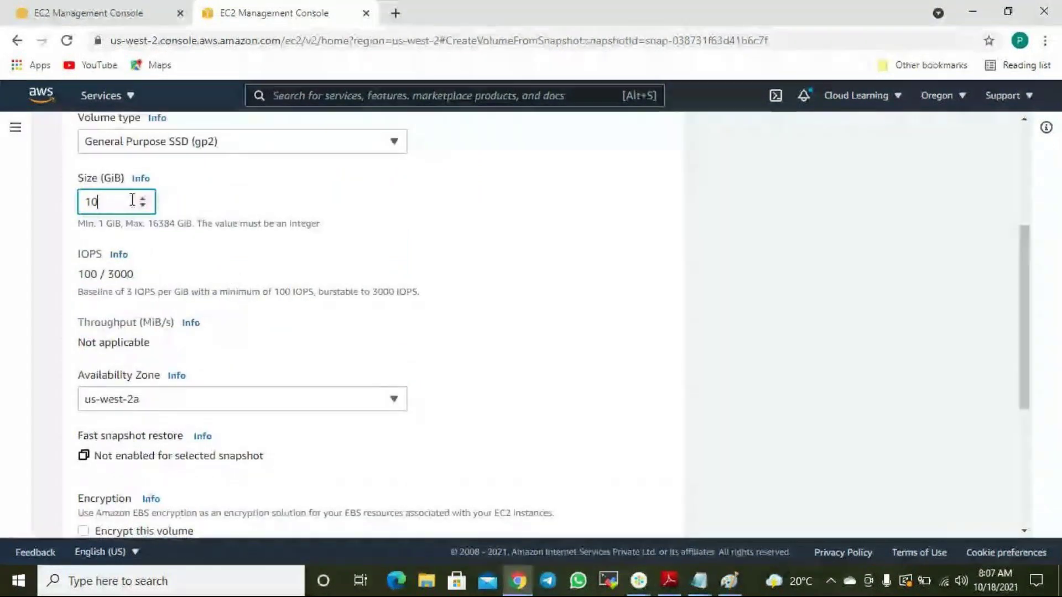
scroll(249, 246, "up", 2)
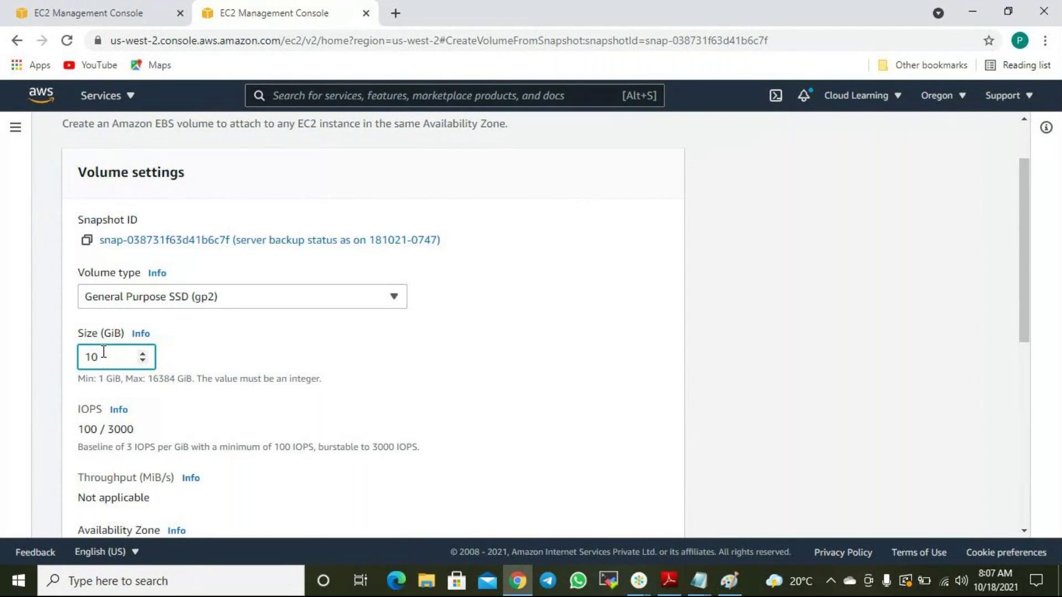
scroll(271, 368, "down", 3)
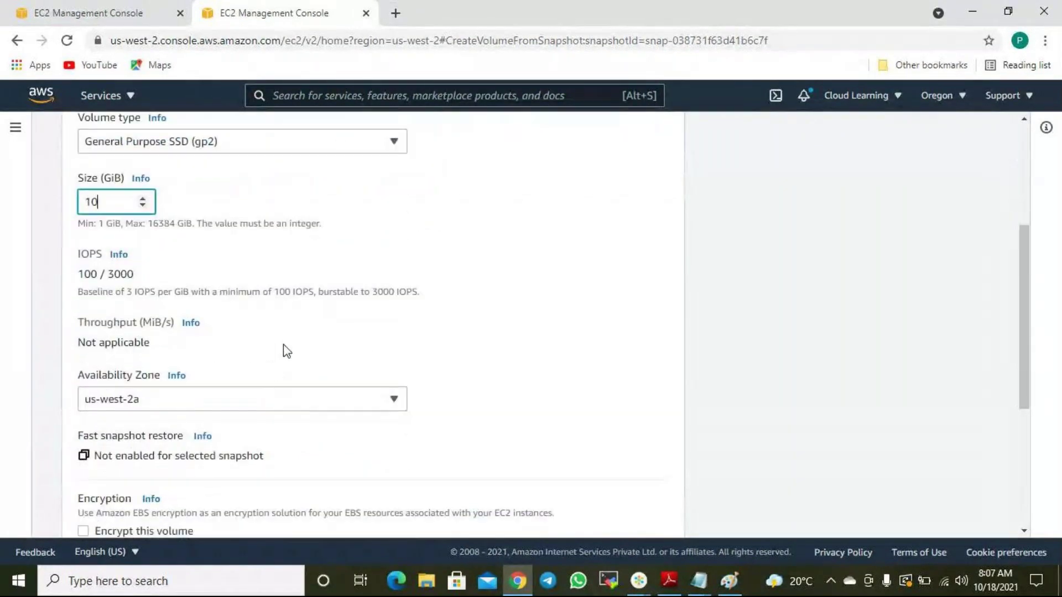
left_click(189, 135)
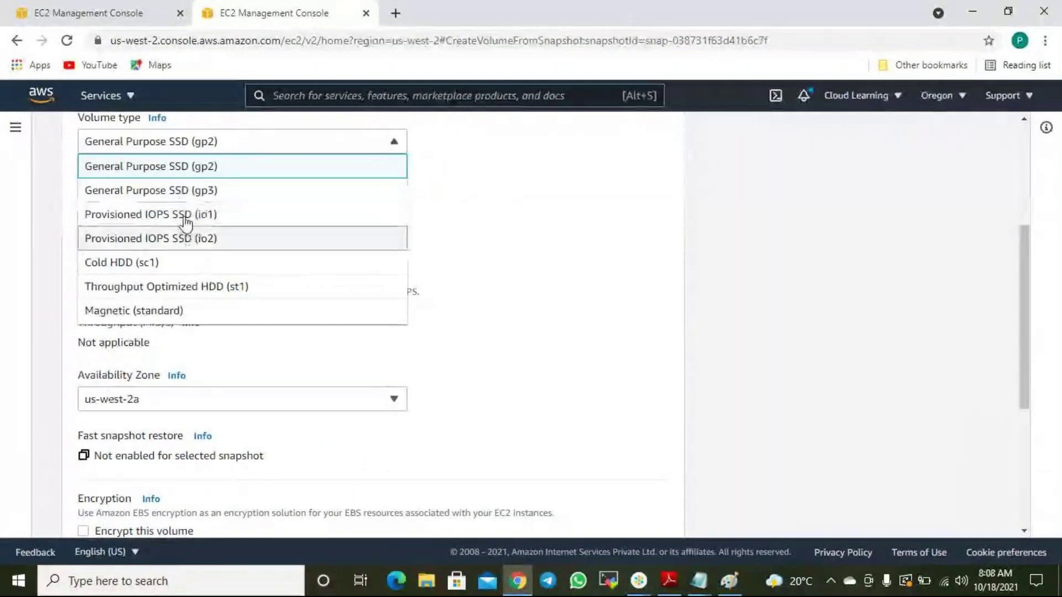
left_click(570, 238)
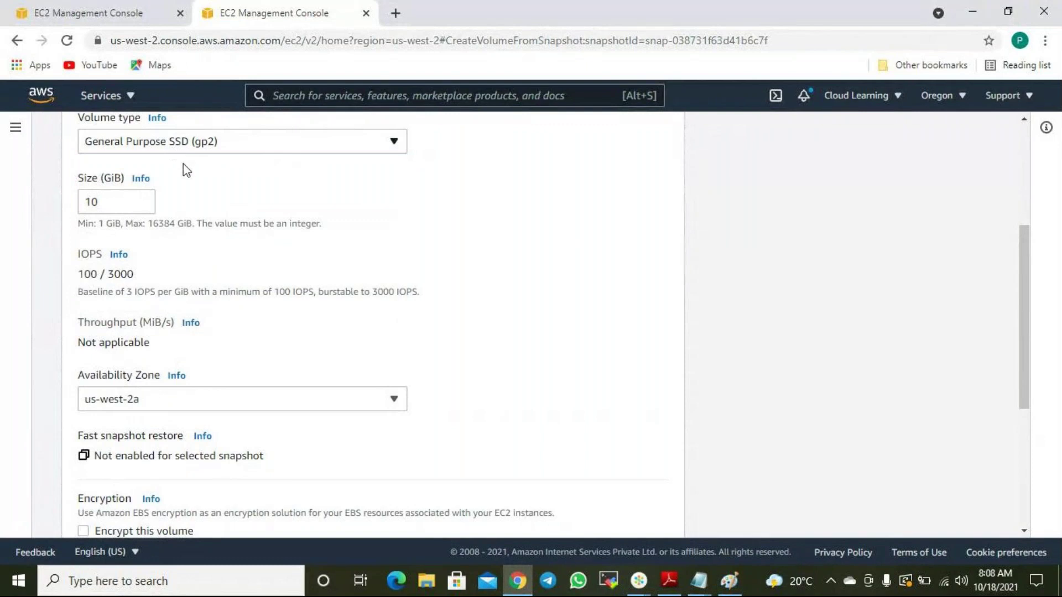
left_click(109, 203)
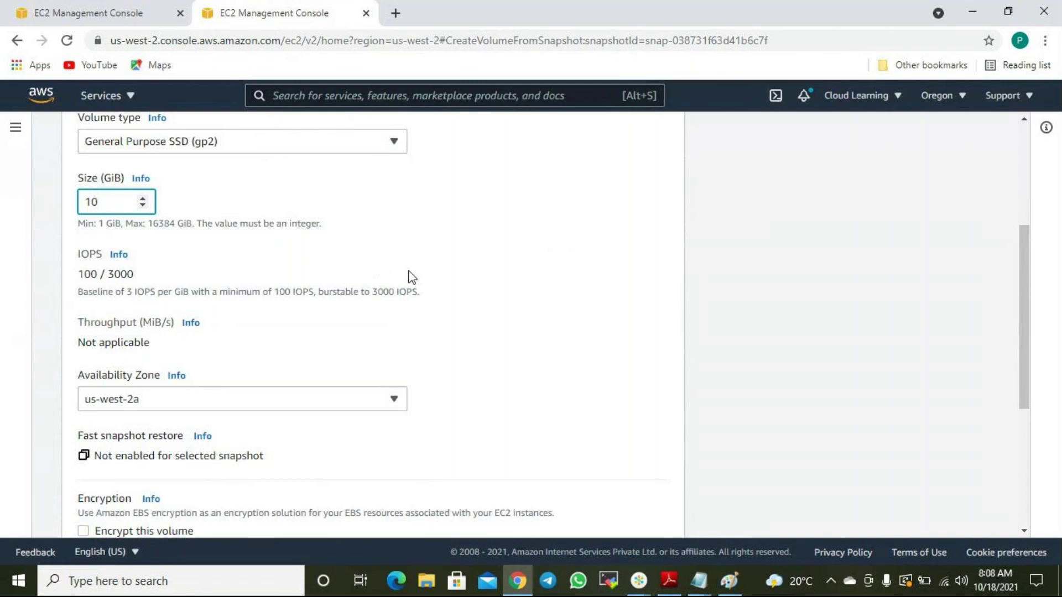
scroll(459, 283, "down", 2)
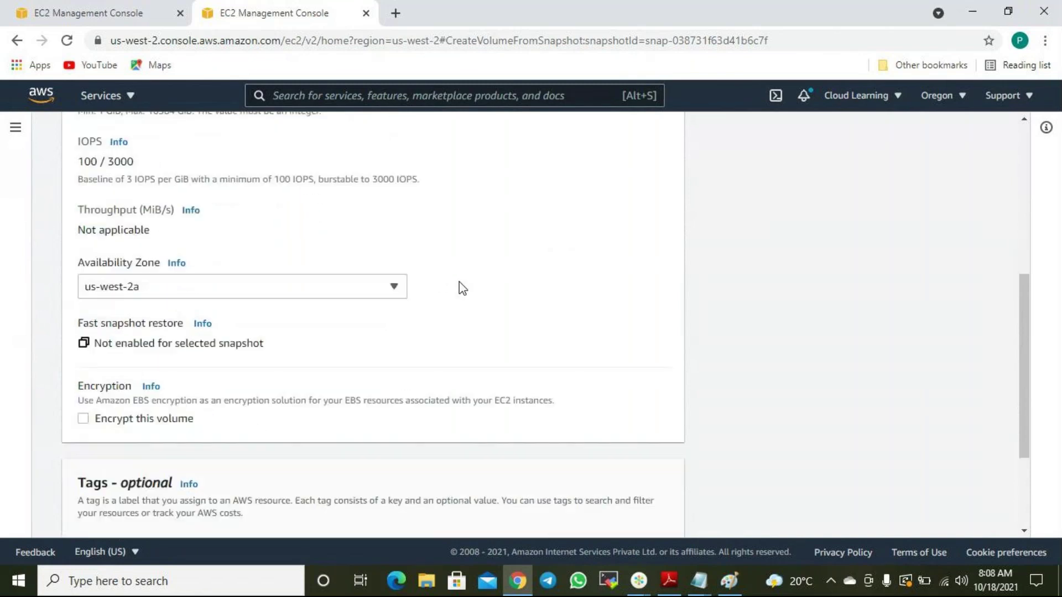
scroll(462, 287, "down", 1)
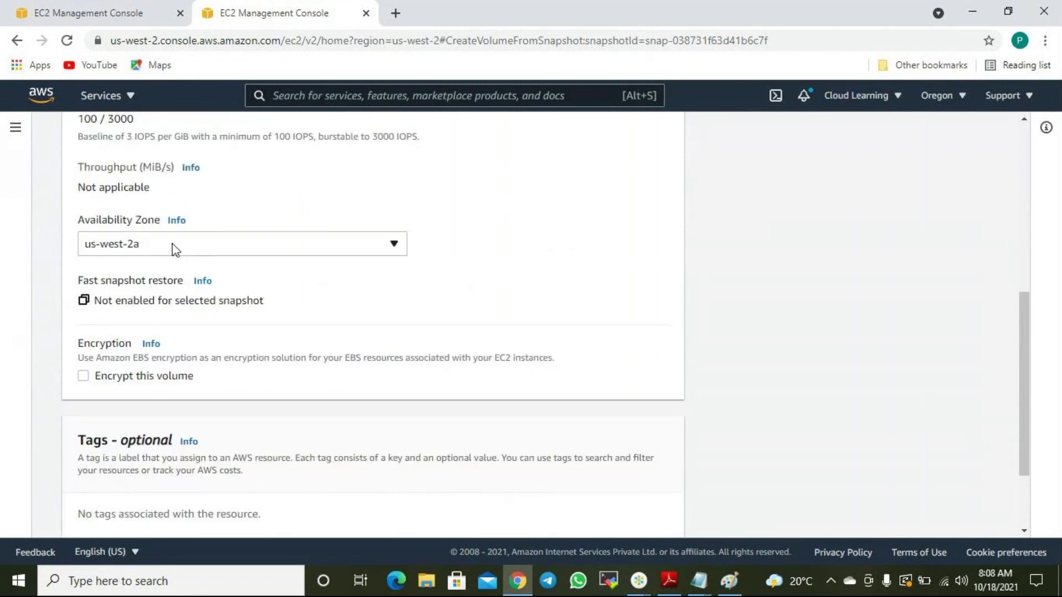
Look up the Ansible Control Node's availability zone, then open the volume's Availability Zone choices.
left_click(107, 12)
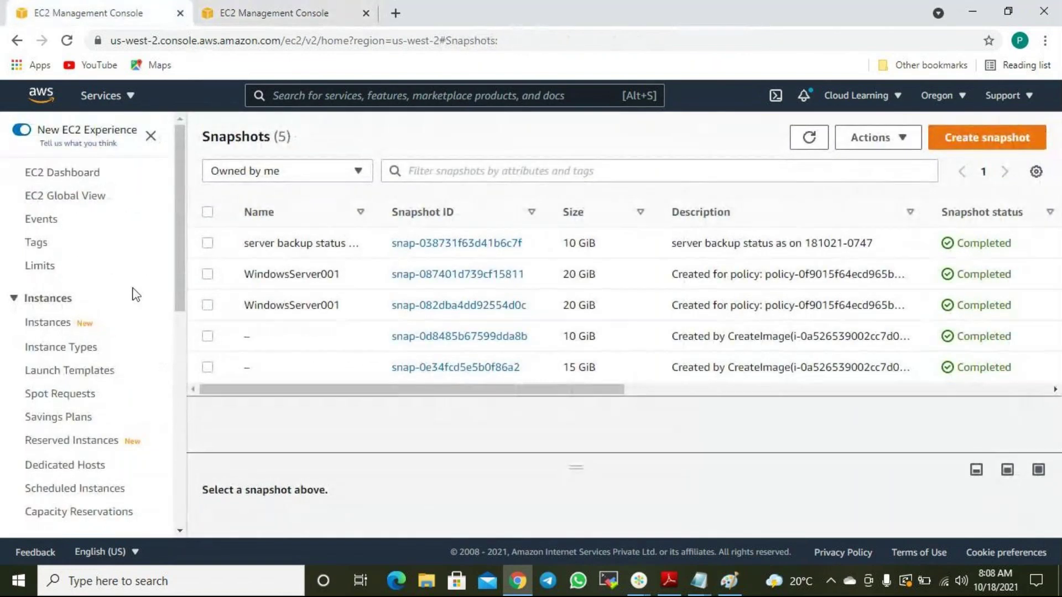
left_click(62, 327)
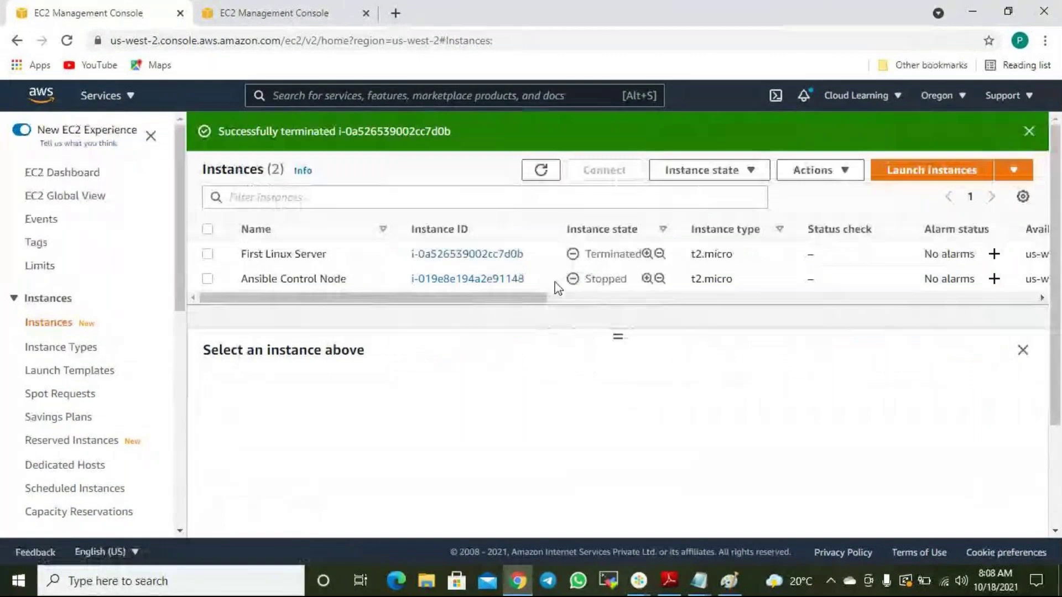
left_click(207, 279)
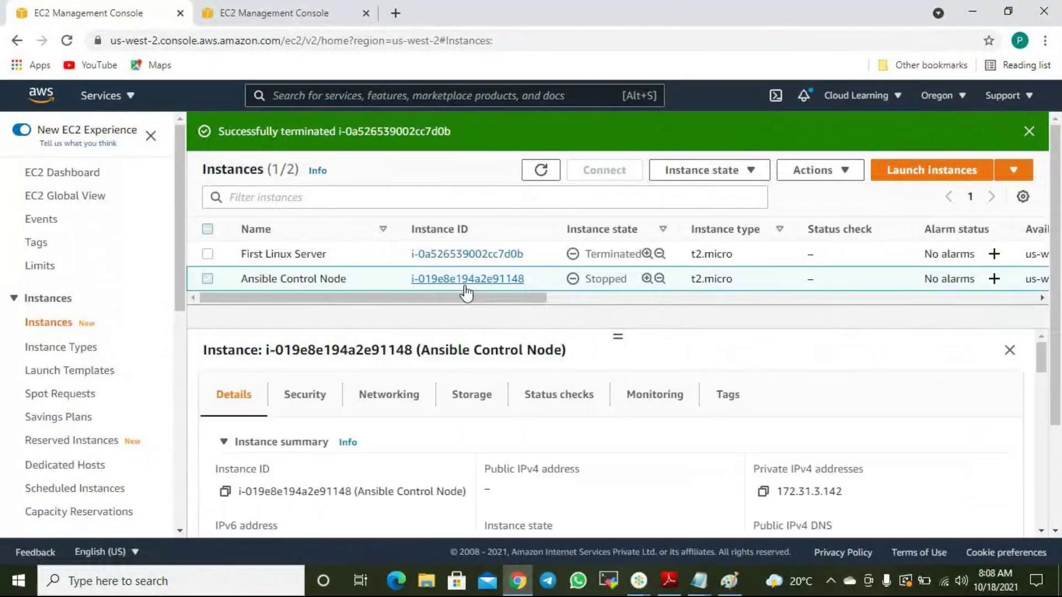
left_click_drag(482, 301, 697, 326)
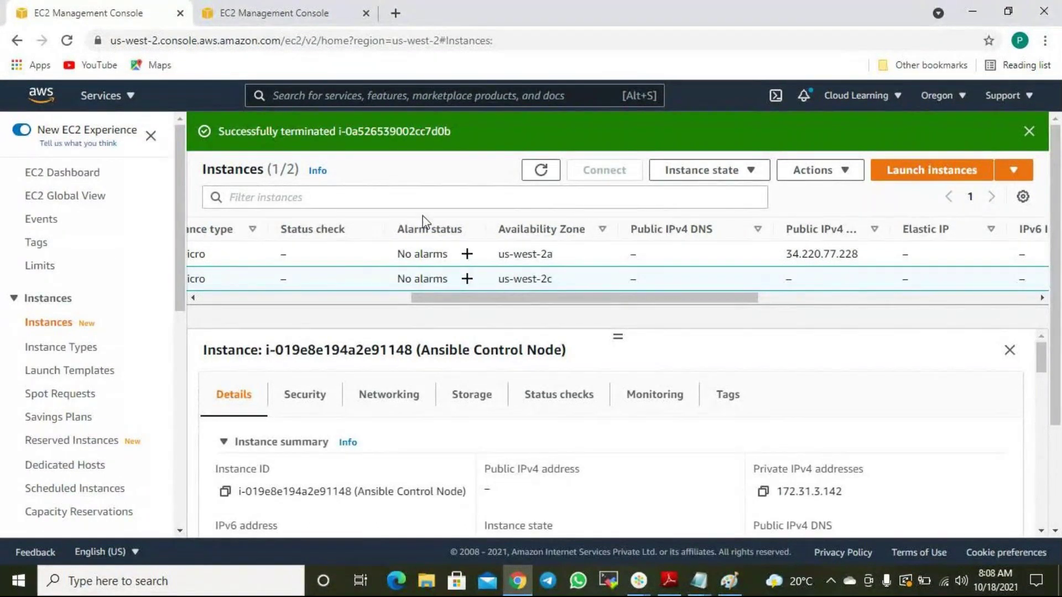
left_click(277, 13)
left_click(184, 249)
left_click(159, 343)
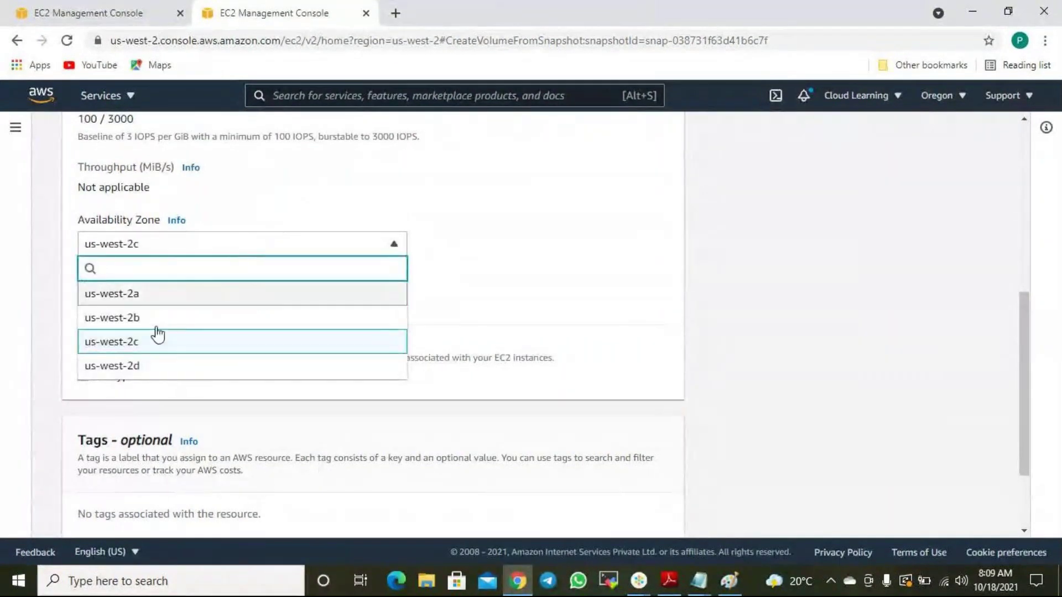
left_click(130, 344)
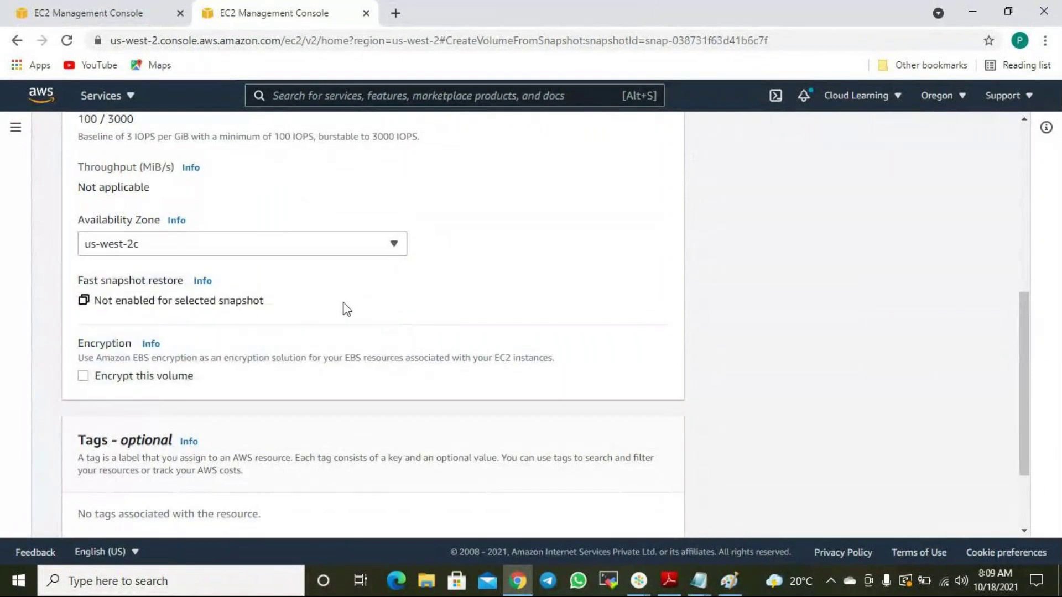
scroll(347, 308, "up", 3)
scroll(346, 309, "up", 3)
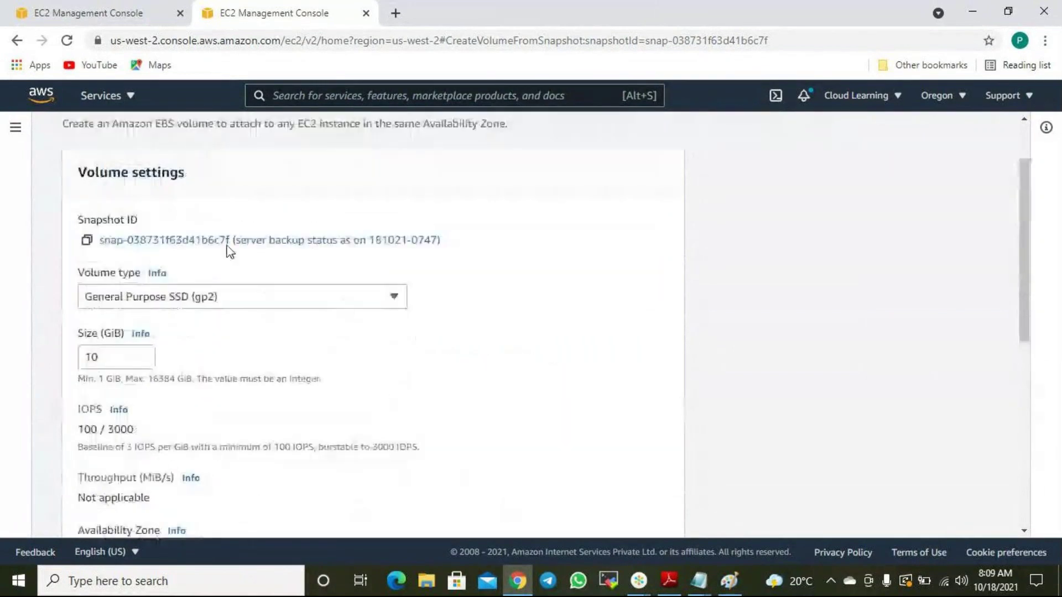
scroll(230, 254, "down", 7)
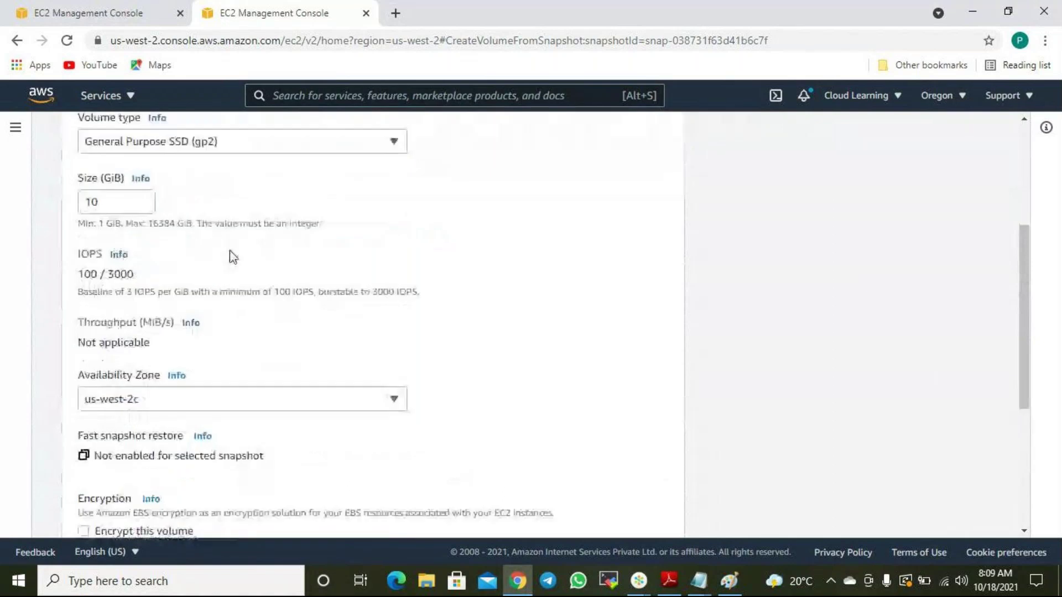
scroll(263, 267, "up", 5)
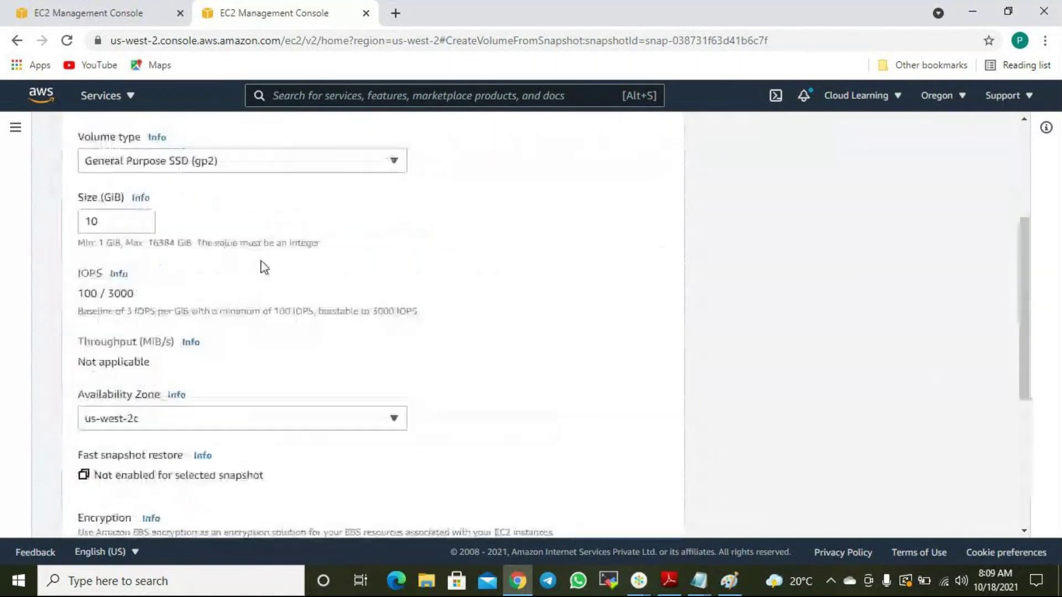
scroll(256, 280, "down", 5)
left_click(141, 438)
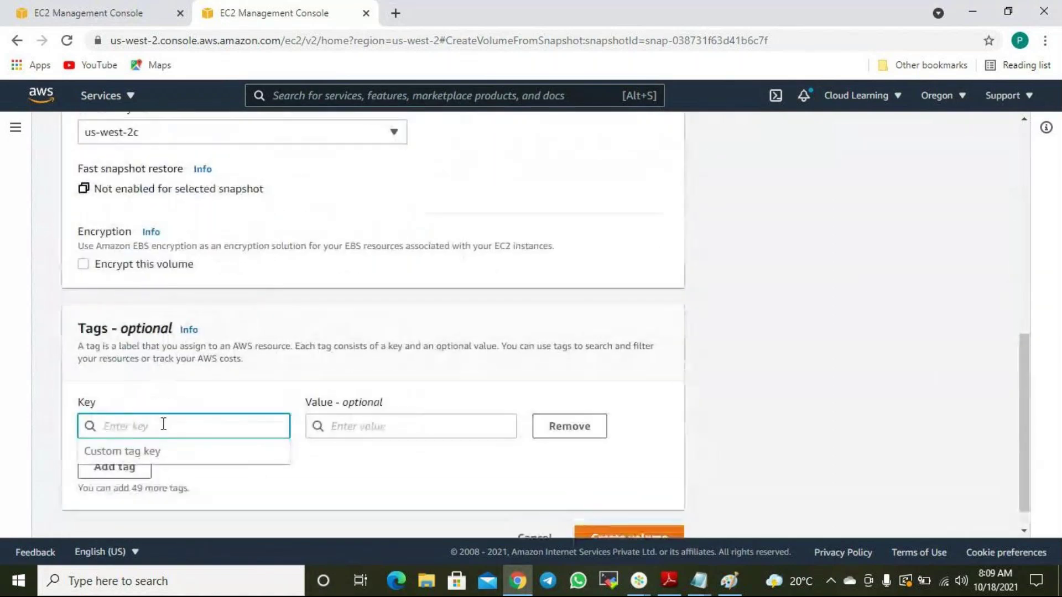
type("Name")
key("Tab")
type("Resot")
type("tor")
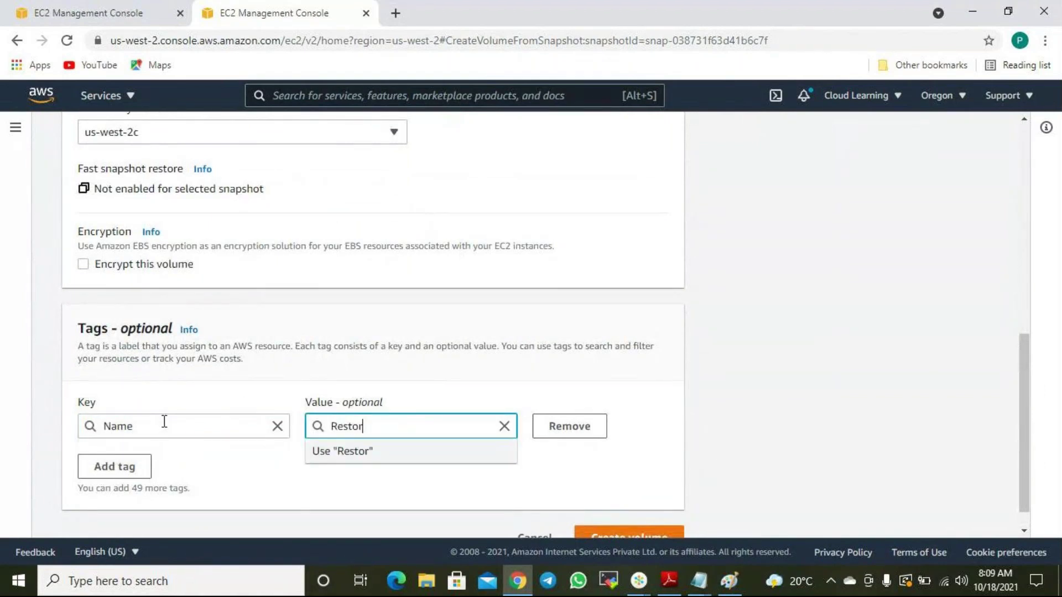
type("ed Volume")
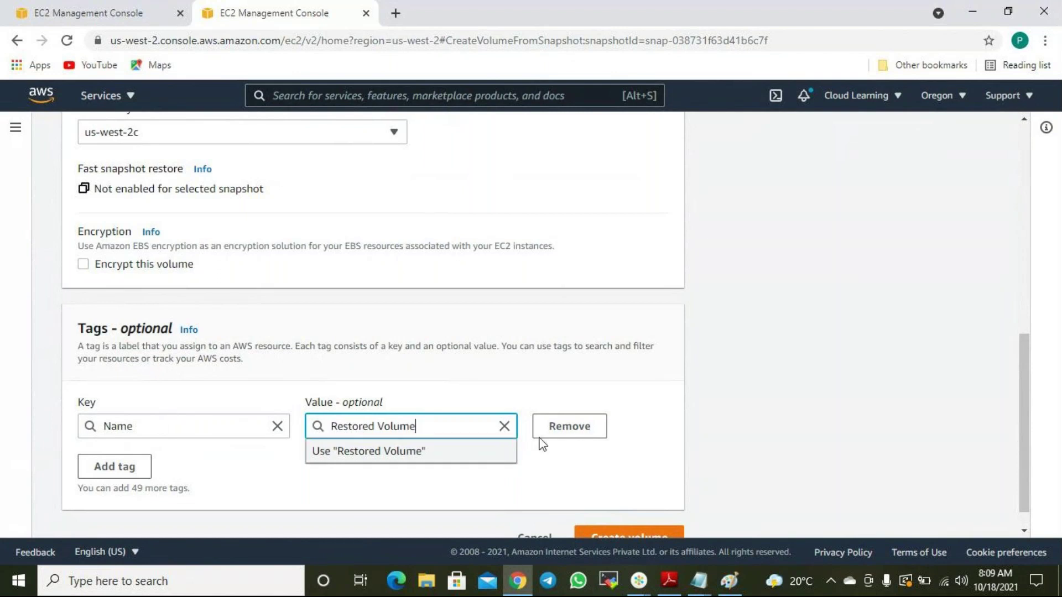
left_click(719, 418)
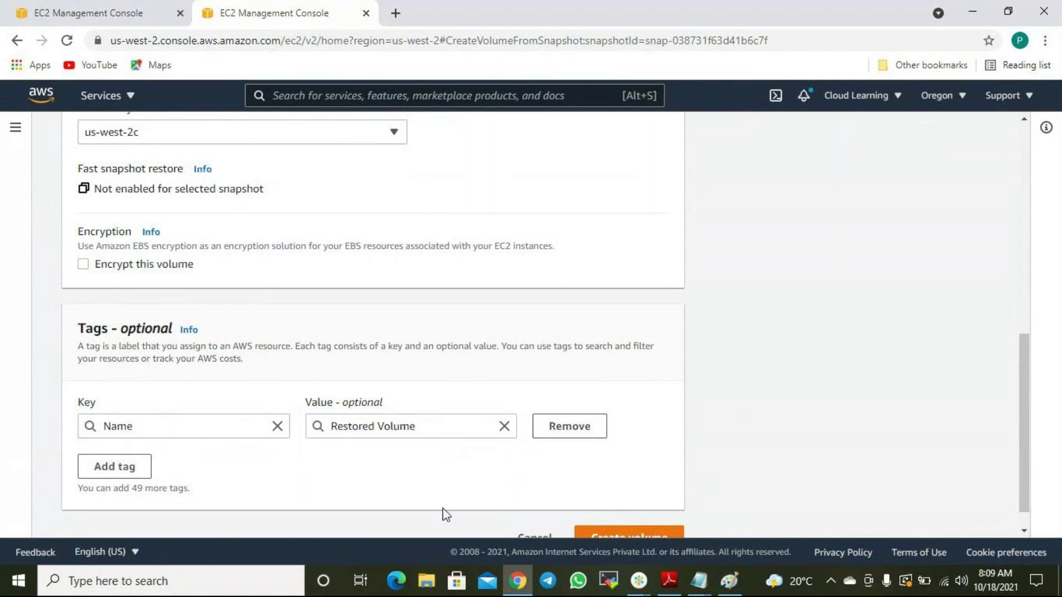
left_click(382, 428)
type("Wor")
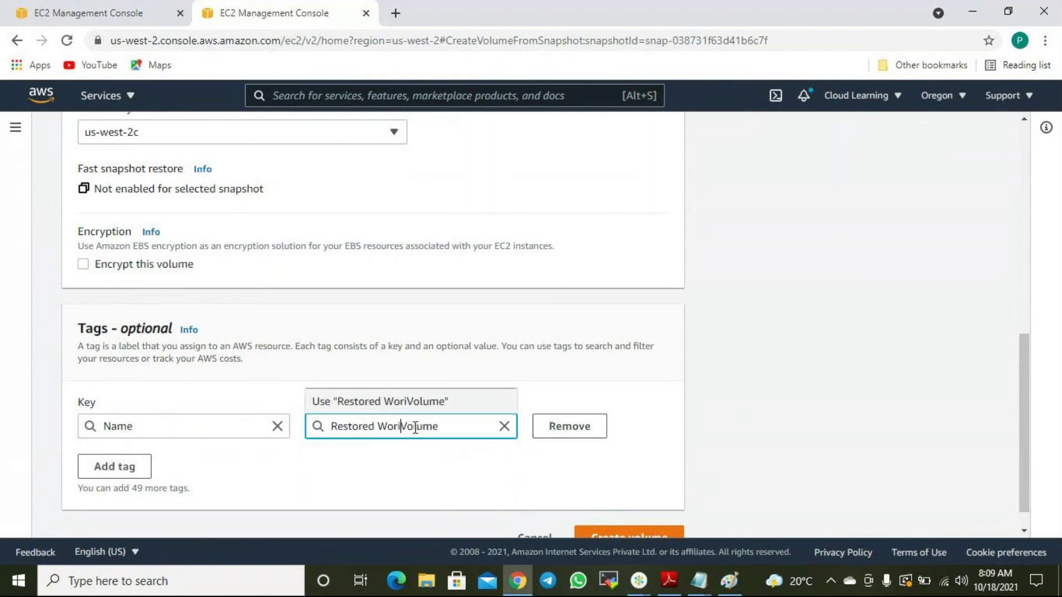
type("king")
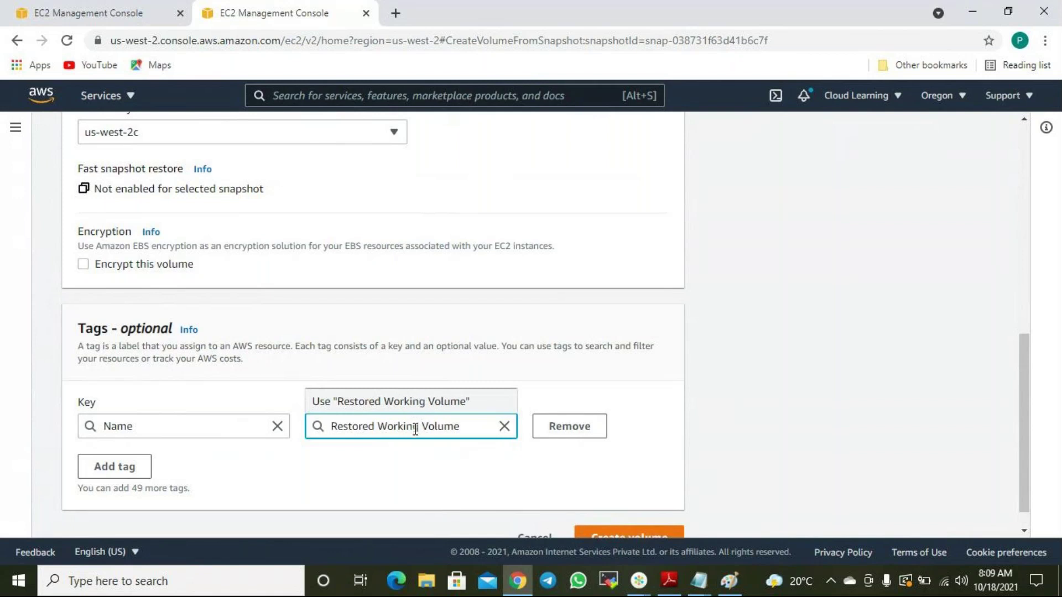
left_click(517, 491)
scroll(706, 343, "up", 10)
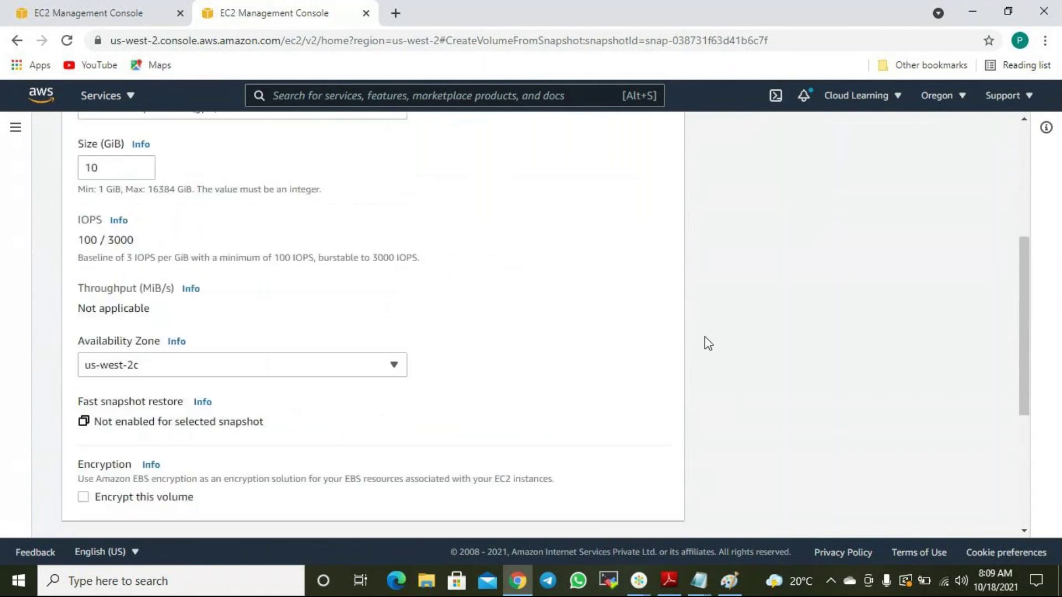
scroll(168, 331, "down", 1)
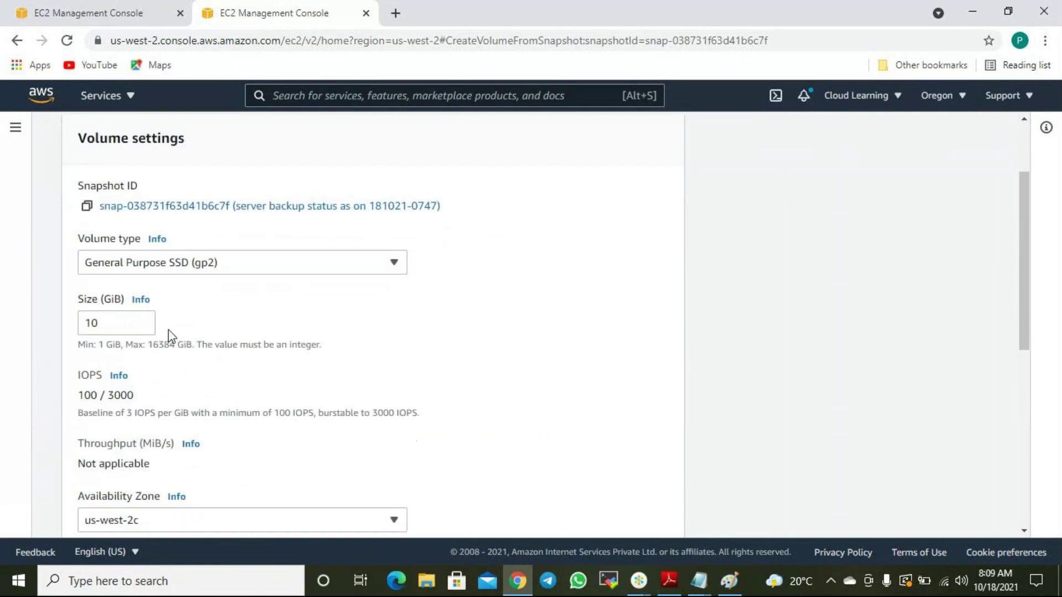
scroll(168, 332, "down", 1)
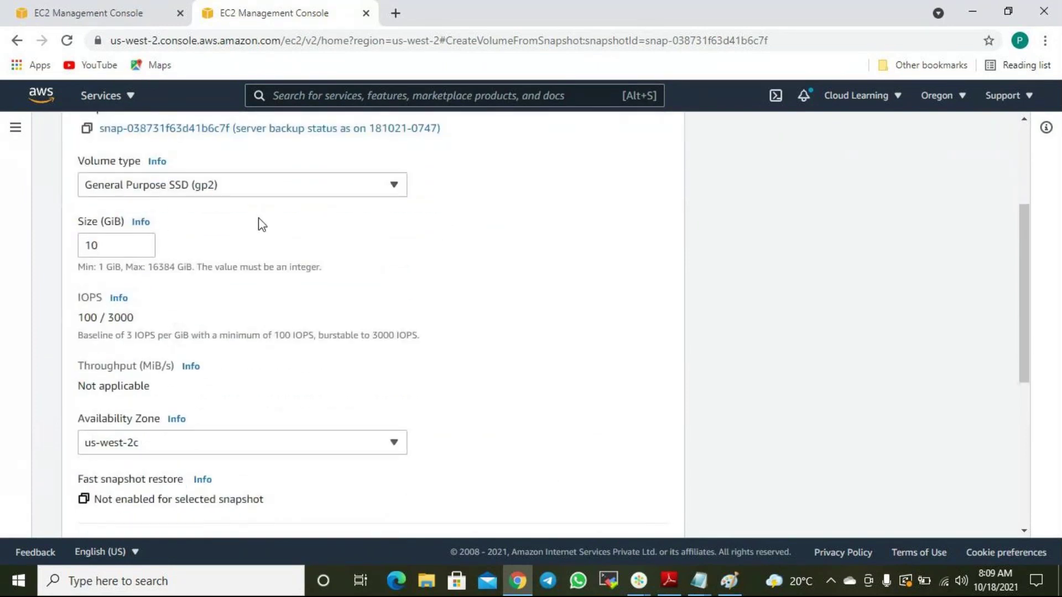
scroll(257, 238, "down", 2)
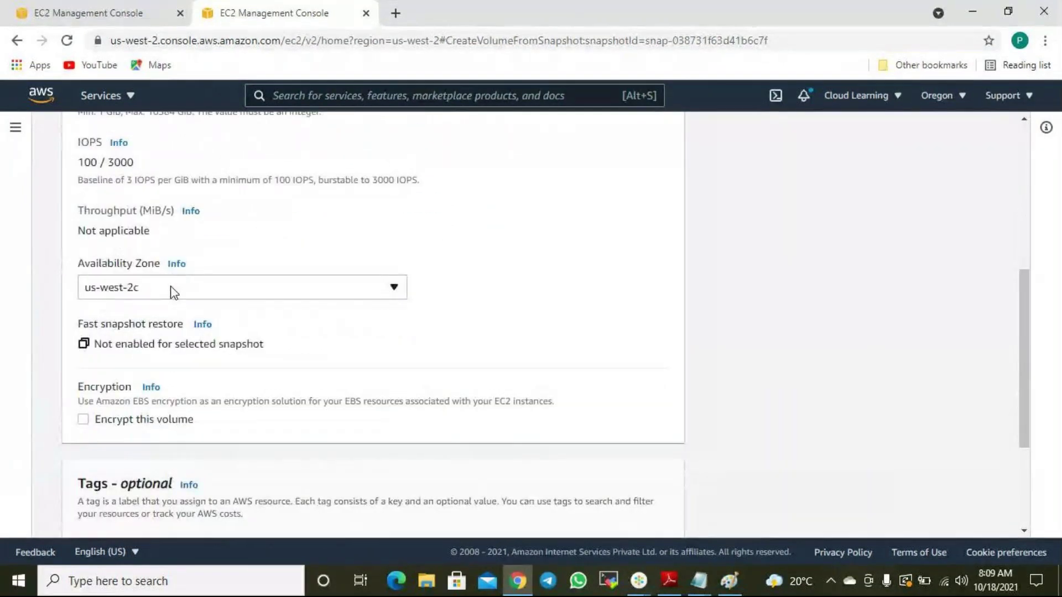
scroll(709, 370, "down", 3)
Create the volume and confirm 'Restored Working Volume' is Available, 10 GiB gp2, in us-west-2c.
left_click(662, 514)
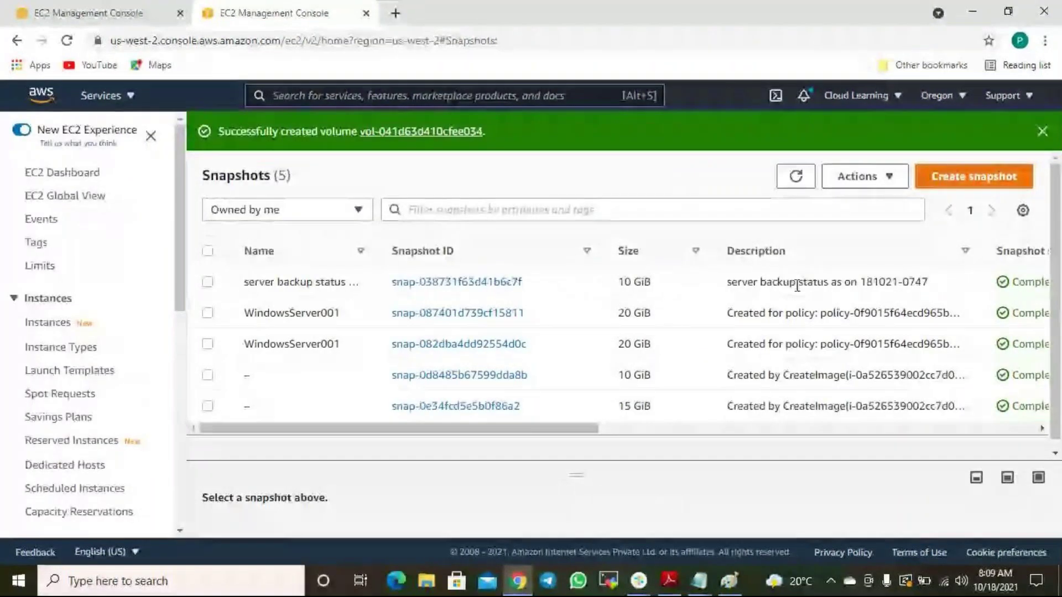
scroll(56, 357, "down", 7)
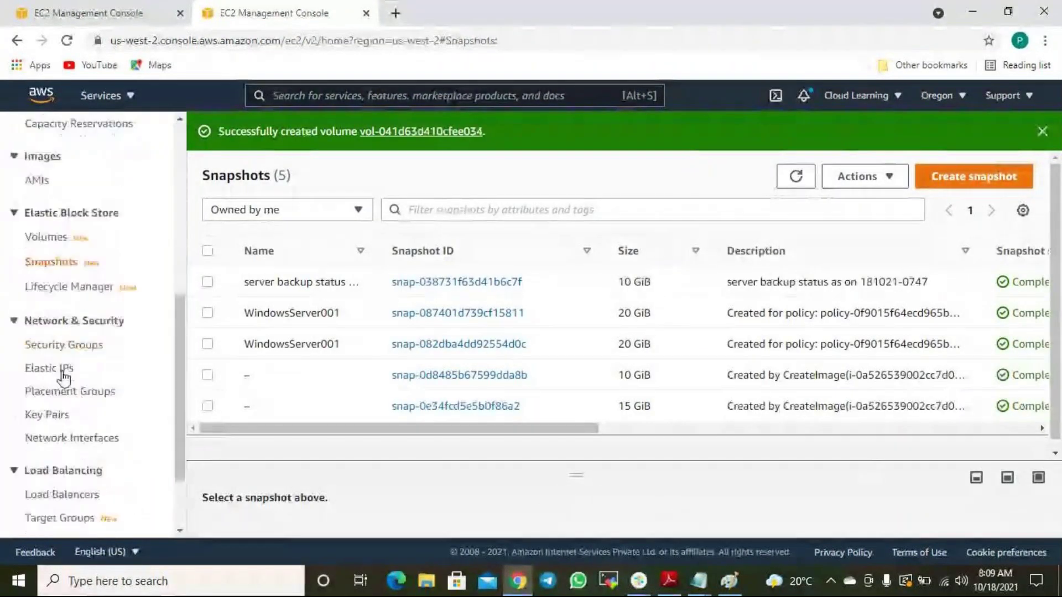
left_click(58, 238)
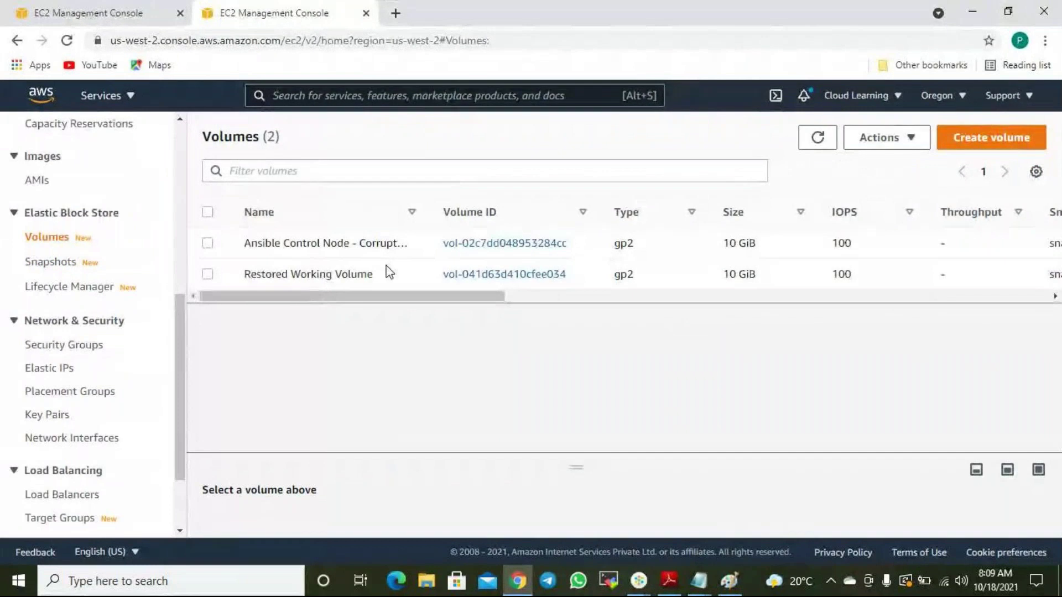
left_click_drag(319, 278, 326, 276)
left_click_drag(411, 299, 672, 312)
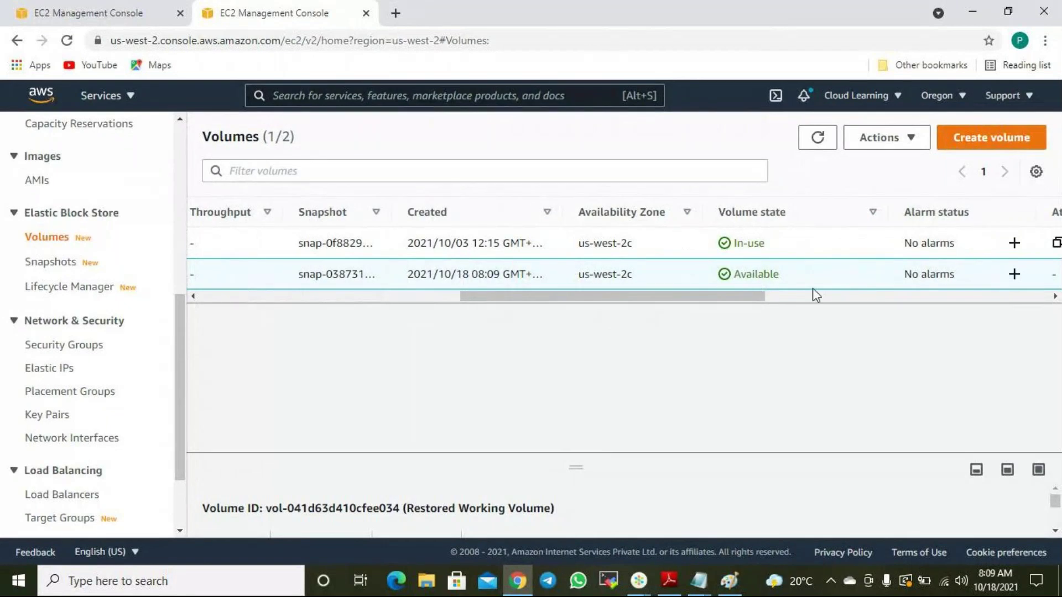
left_click_drag(742, 303, 412, 293)
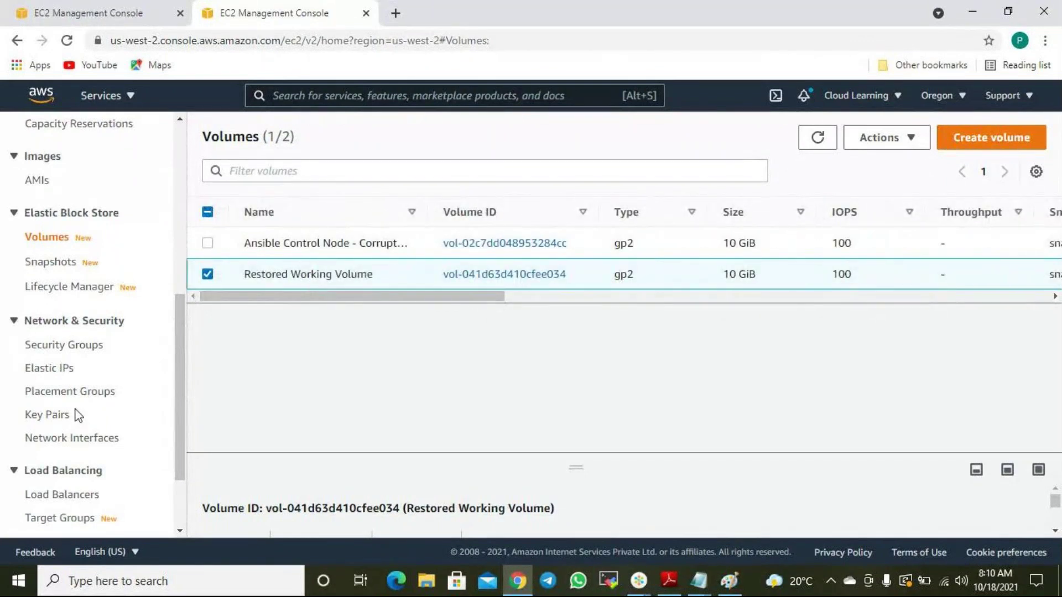
Open the stopped Ansible Control Node's storage and its attached root volume.
scroll(39, 235, "up", 4)
left_click(94, 14)
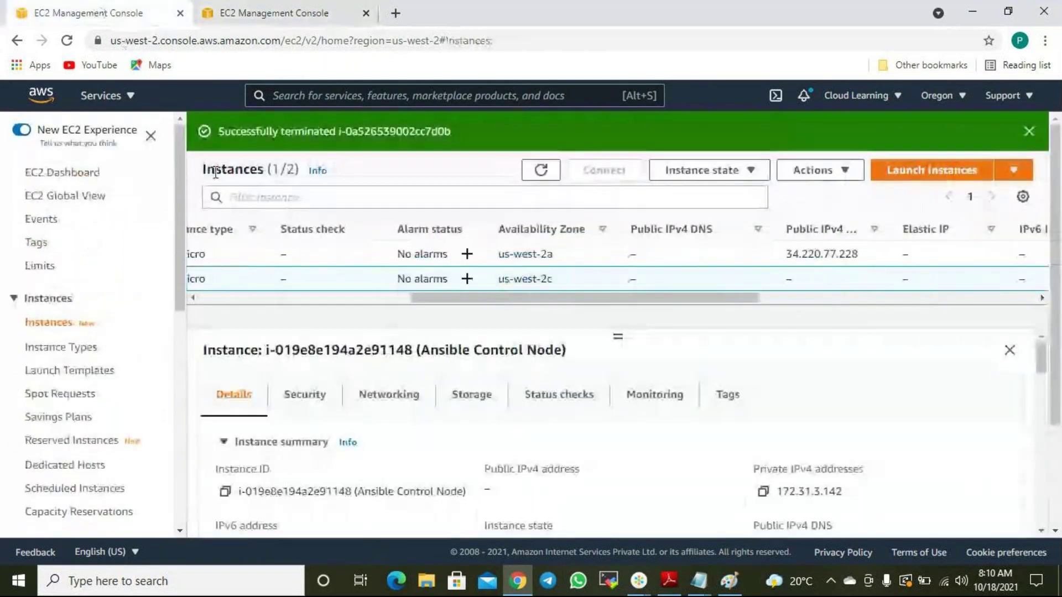
left_click_drag(462, 302, 235, 314)
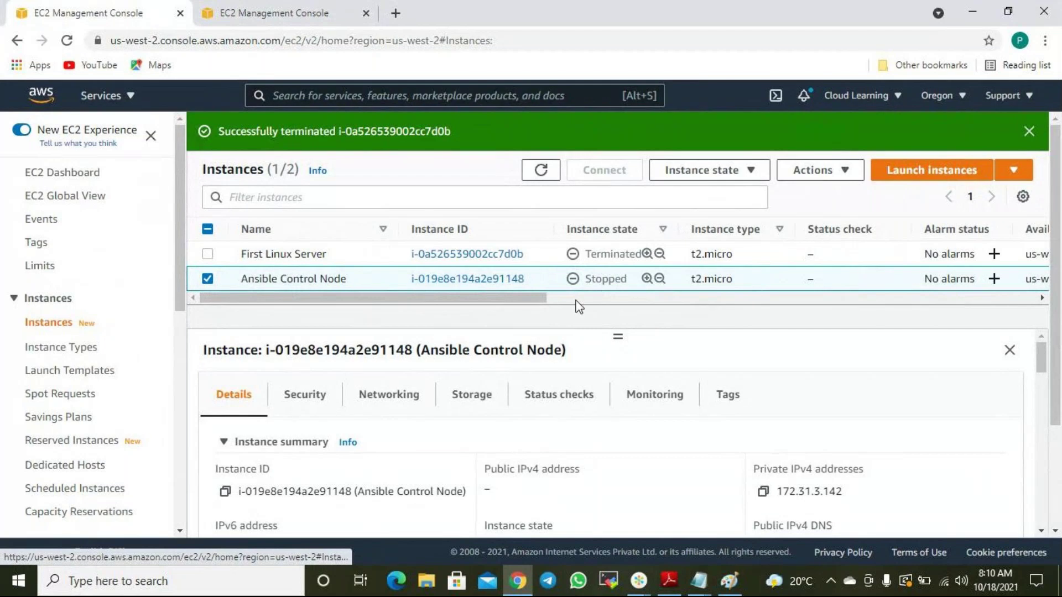
left_click(830, 173)
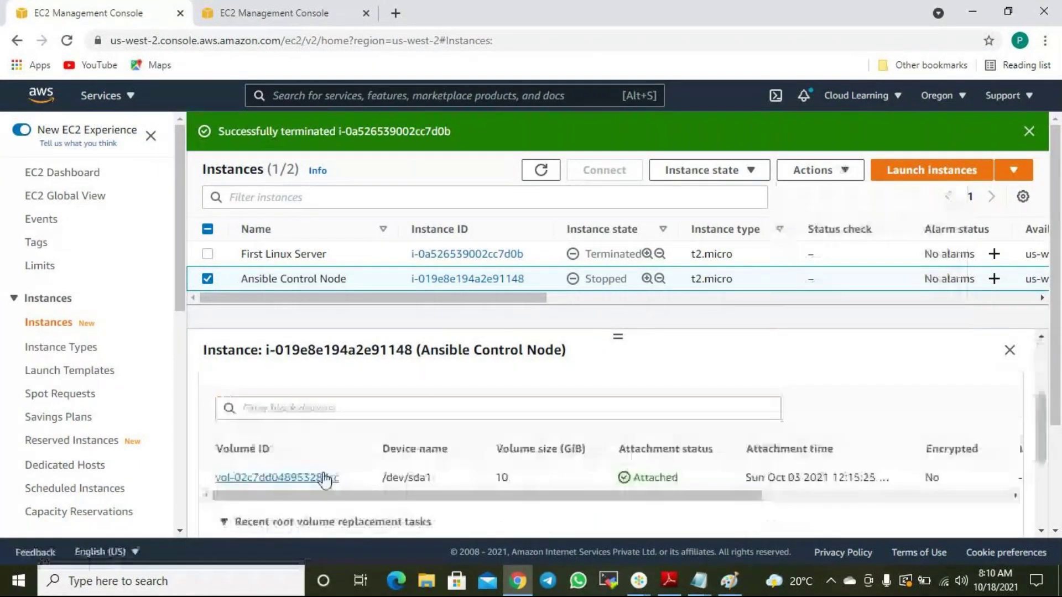
left_click(325, 478)
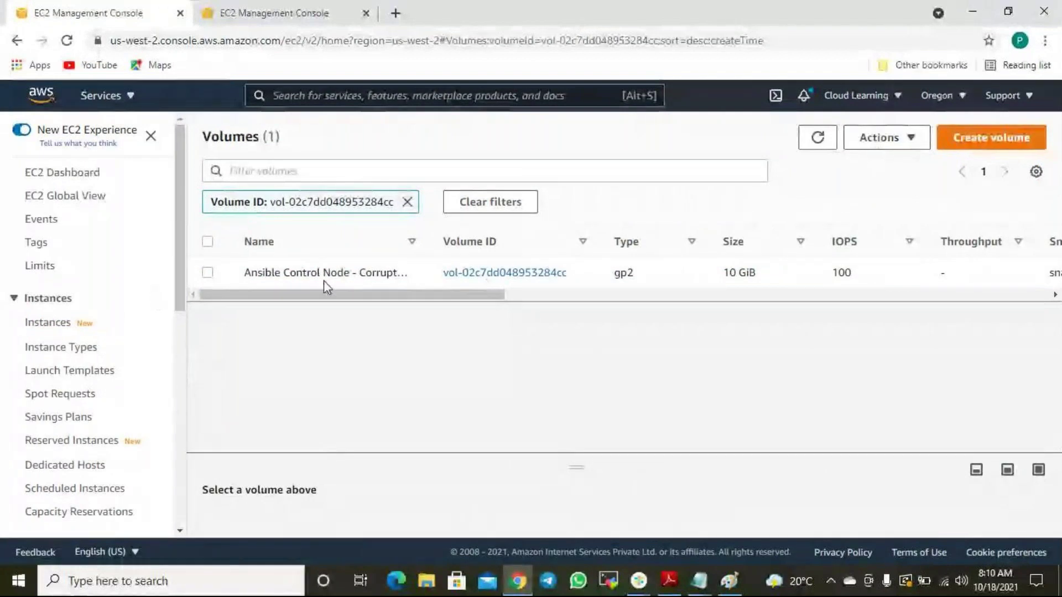
Detach the corrupted Ansible Control Node volume.
left_click(205, 271)
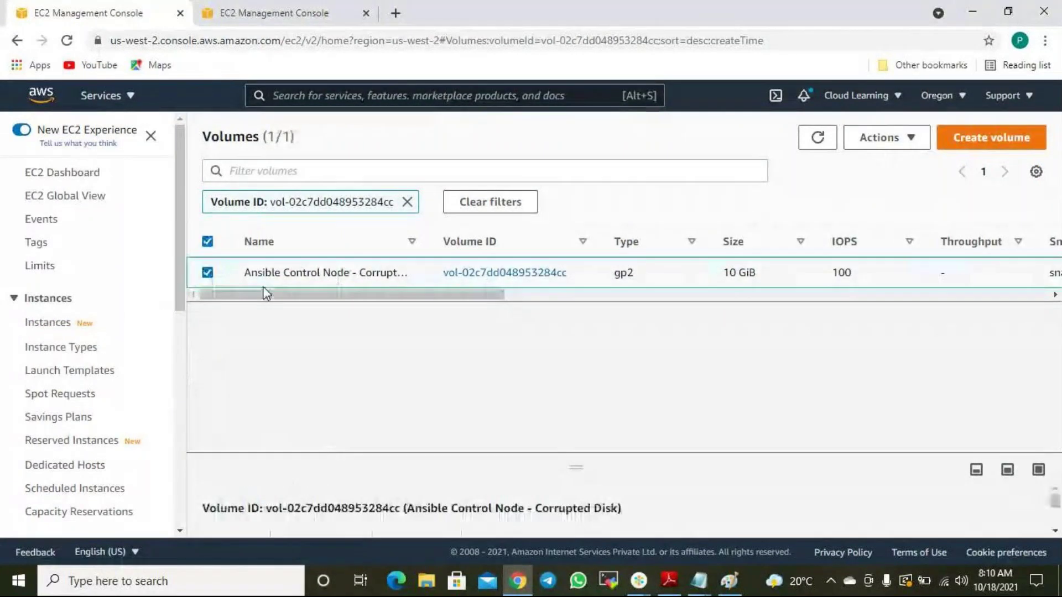
left_click(906, 139)
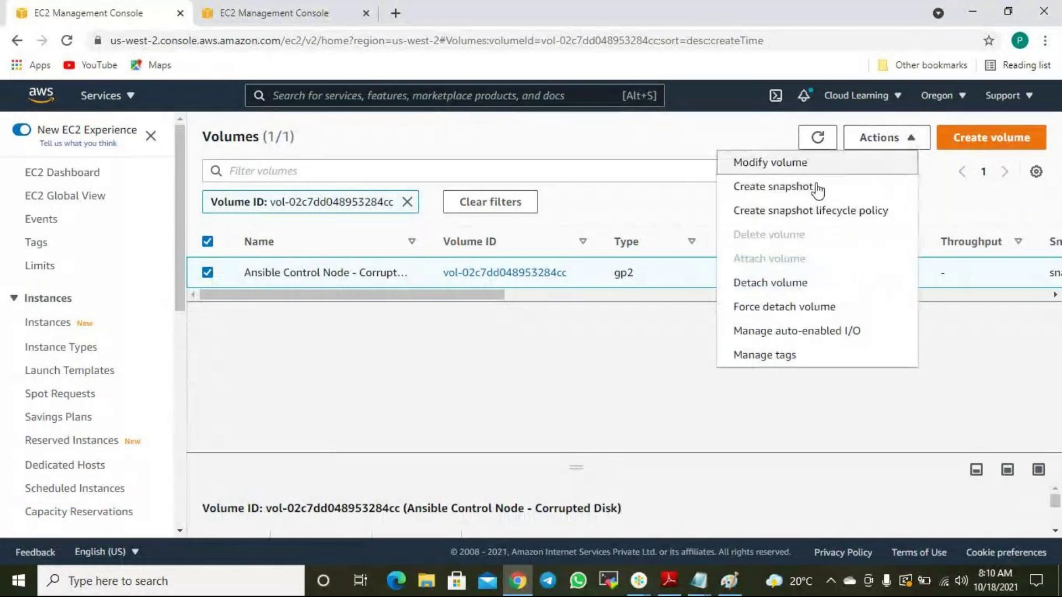
left_click(771, 283)
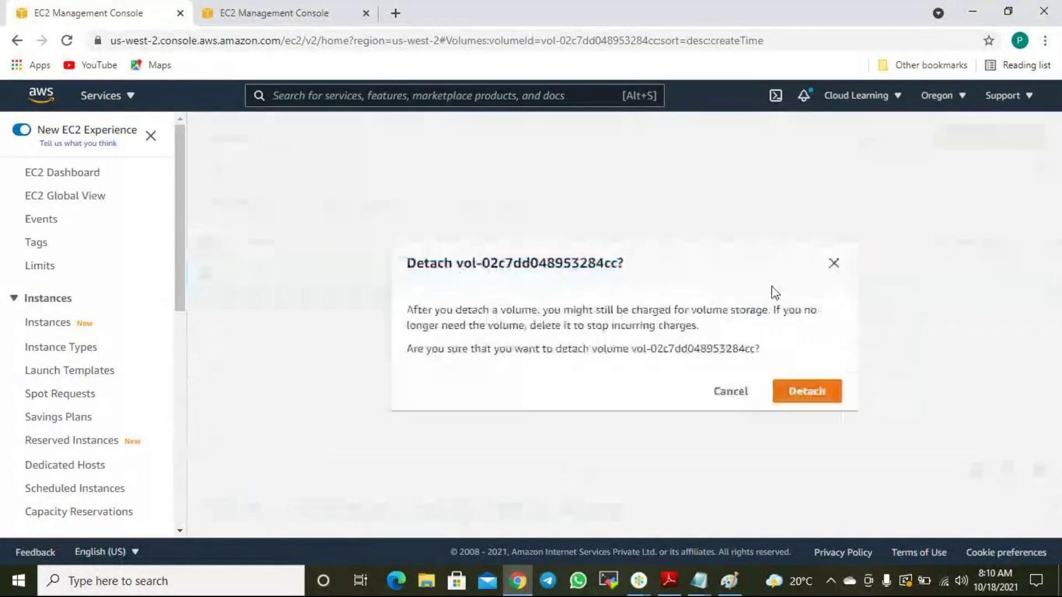
left_click(818, 393)
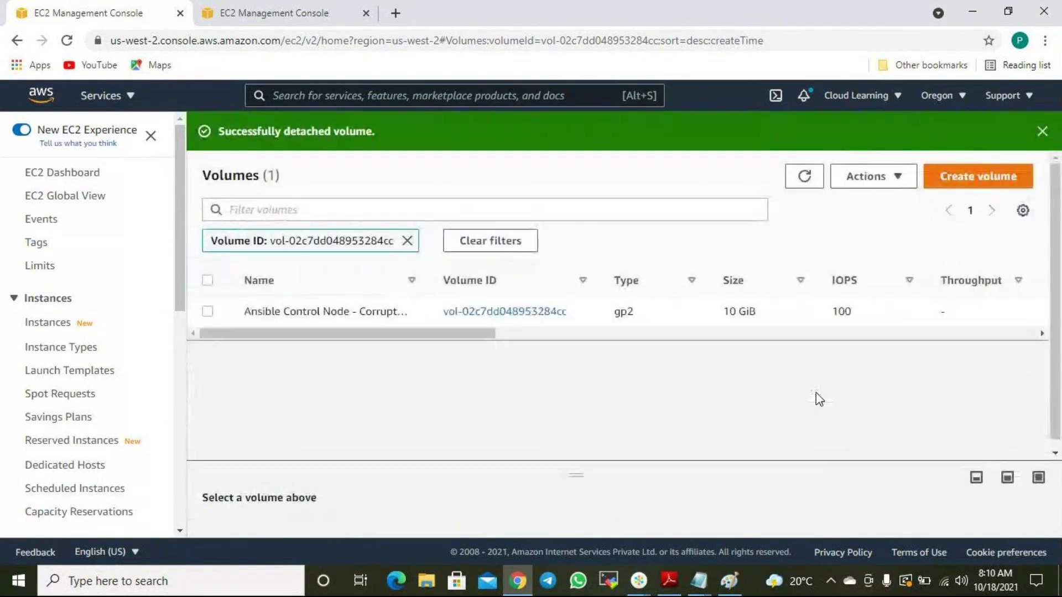
Reload the other Volumes tab, confirm both volumes are Available, and select Restored Working Volume.
left_click_drag(435, 332, 477, 342)
left_click(276, 12)
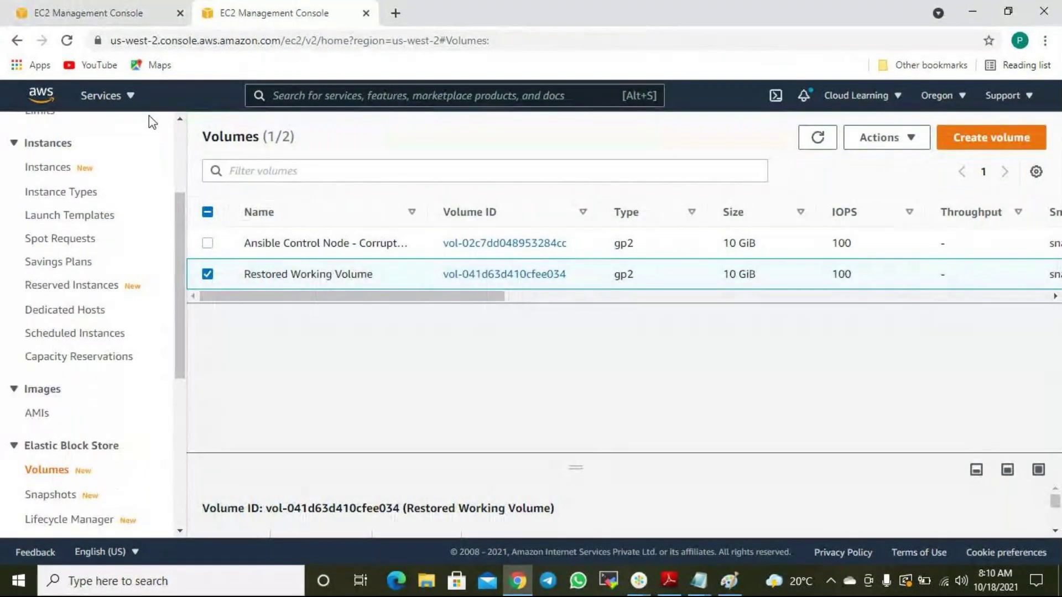
left_click(66, 40)
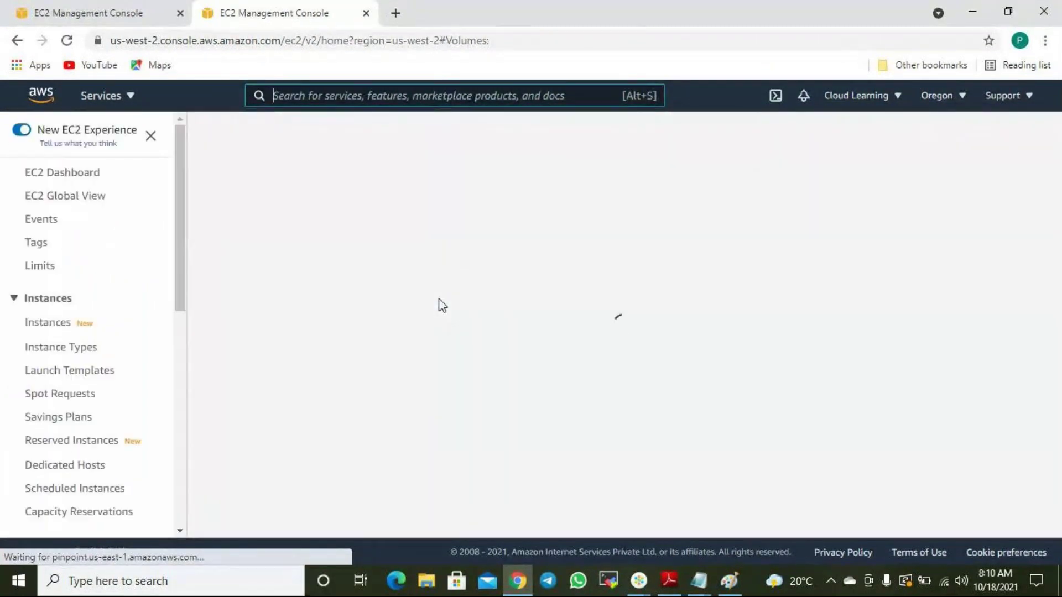
scroll(50, 359, "down", 5)
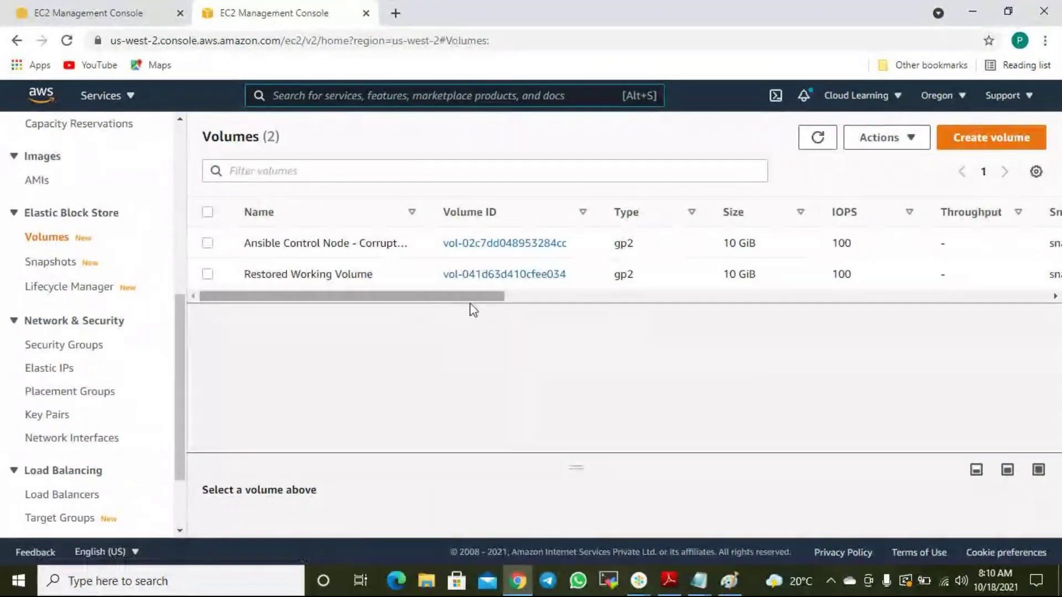
scroll(471, 304, "right", 5)
left_click_drag(471, 304, 647, 309)
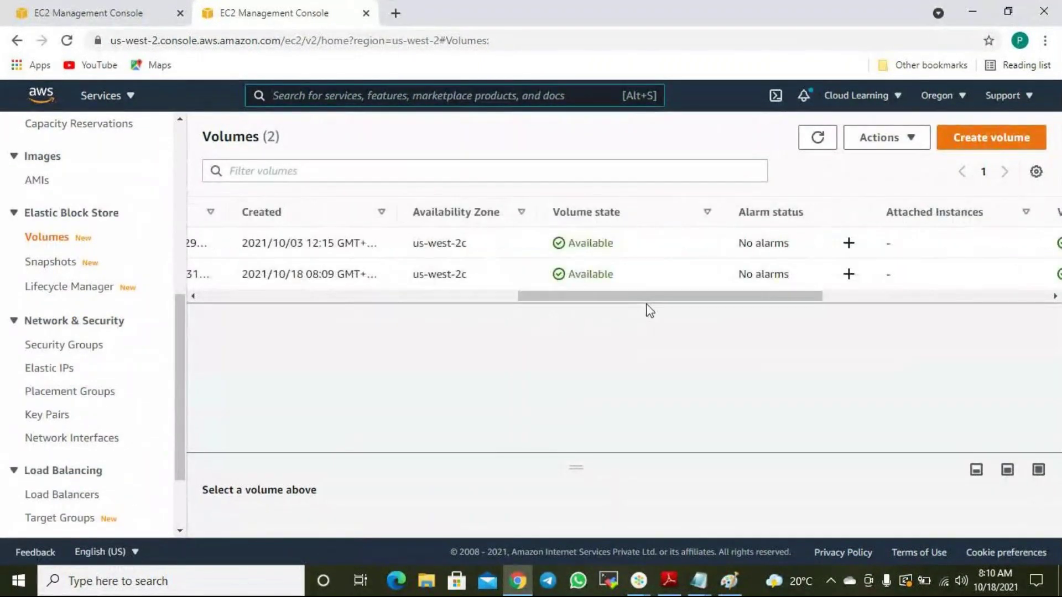
left_click_drag(620, 296, 354, 318)
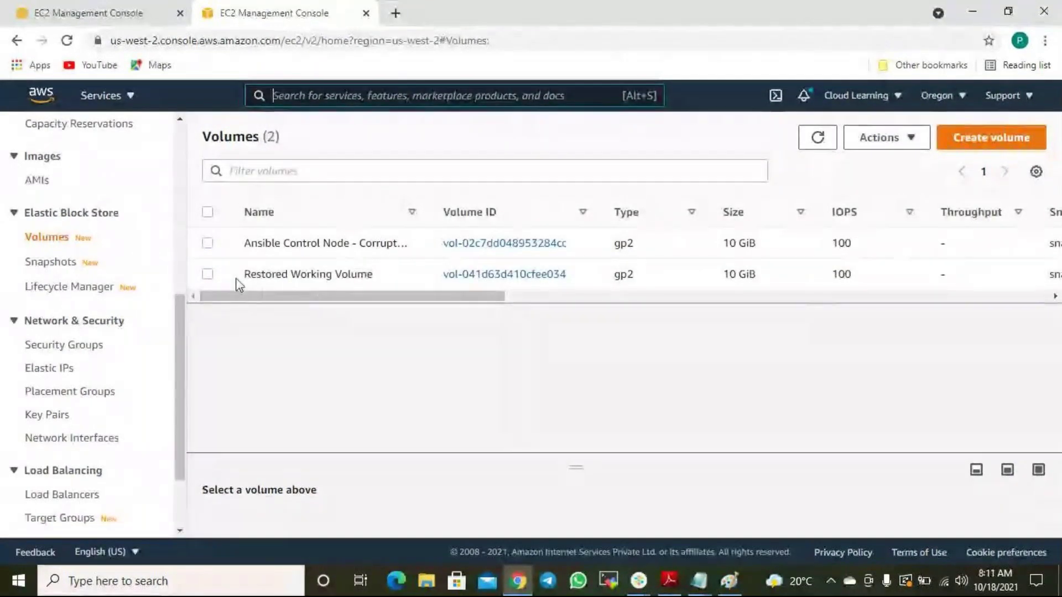
left_click(207, 273)
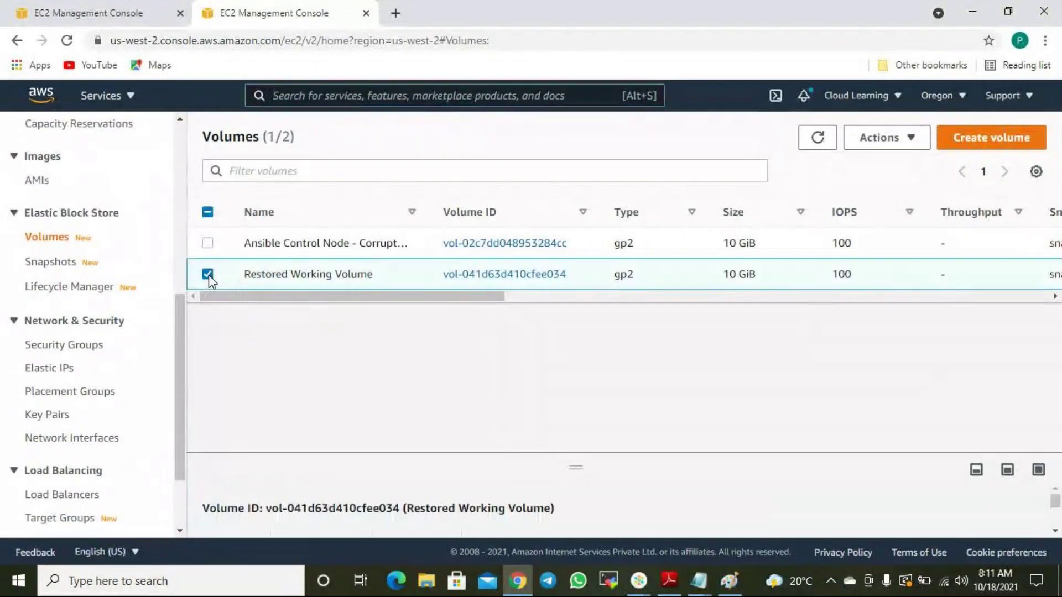
left_click_drag(360, 301, 702, 311)
Start attaching Restored Working Volume to the Ansible Control Node, then return to the first Volumes tab.
left_click(915, 152)
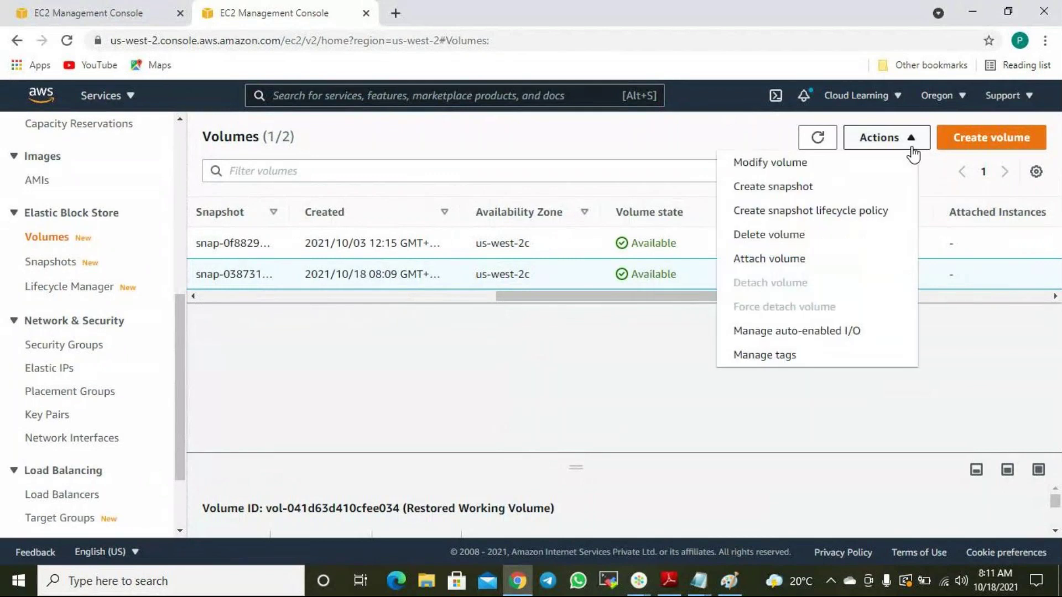
left_click(782, 258)
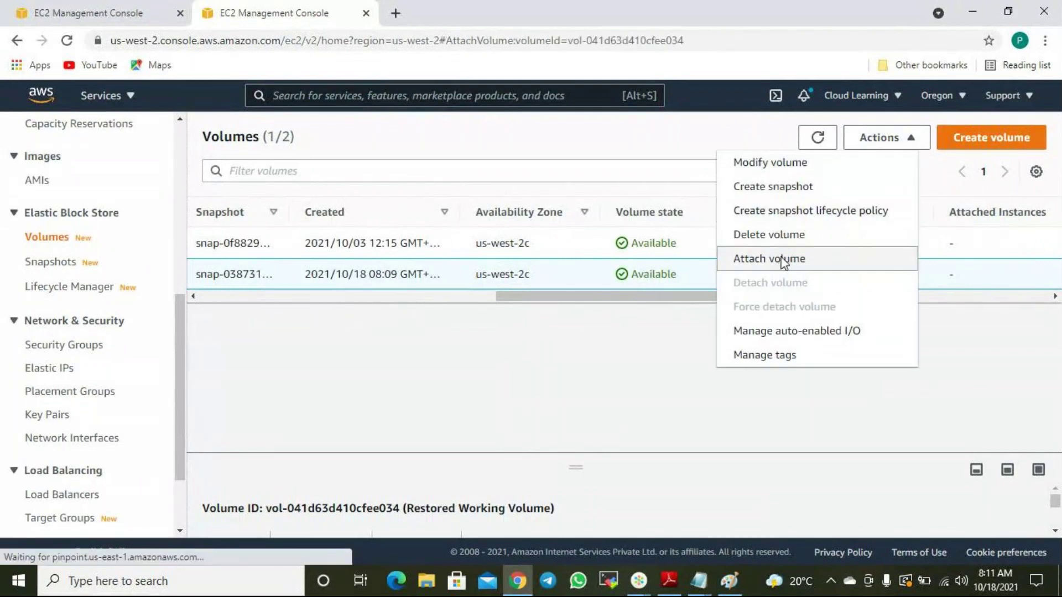
scroll(52, 341, "down", 1)
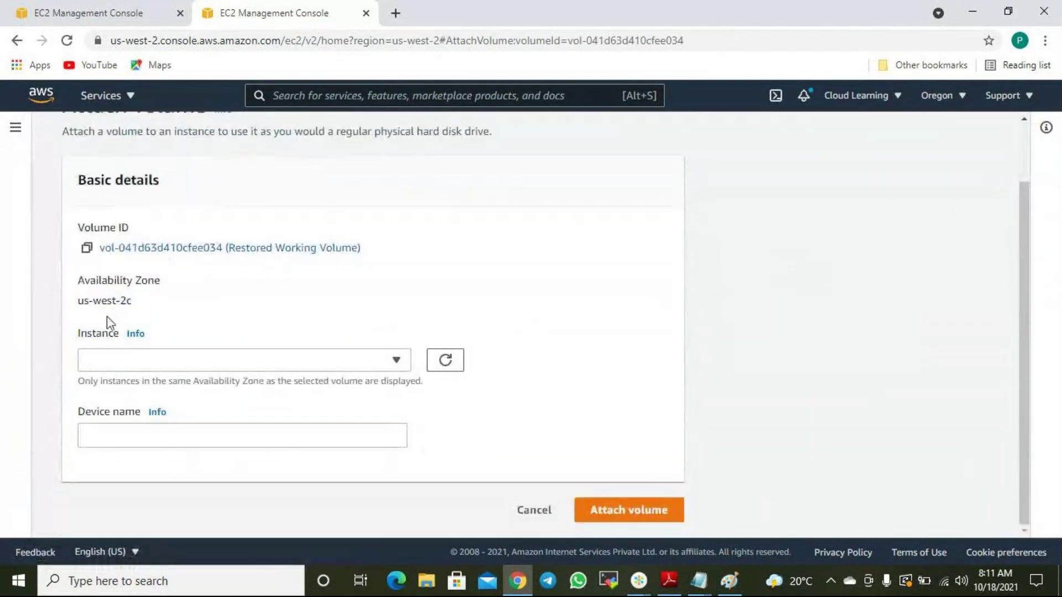
left_click_drag(84, 301, 132, 305)
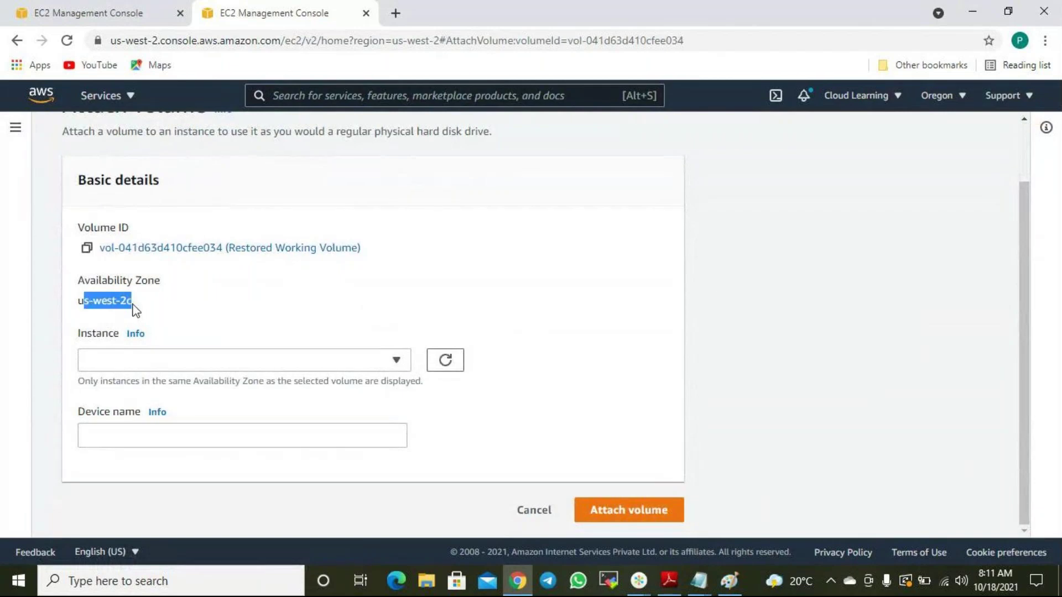
left_click(151, 360)
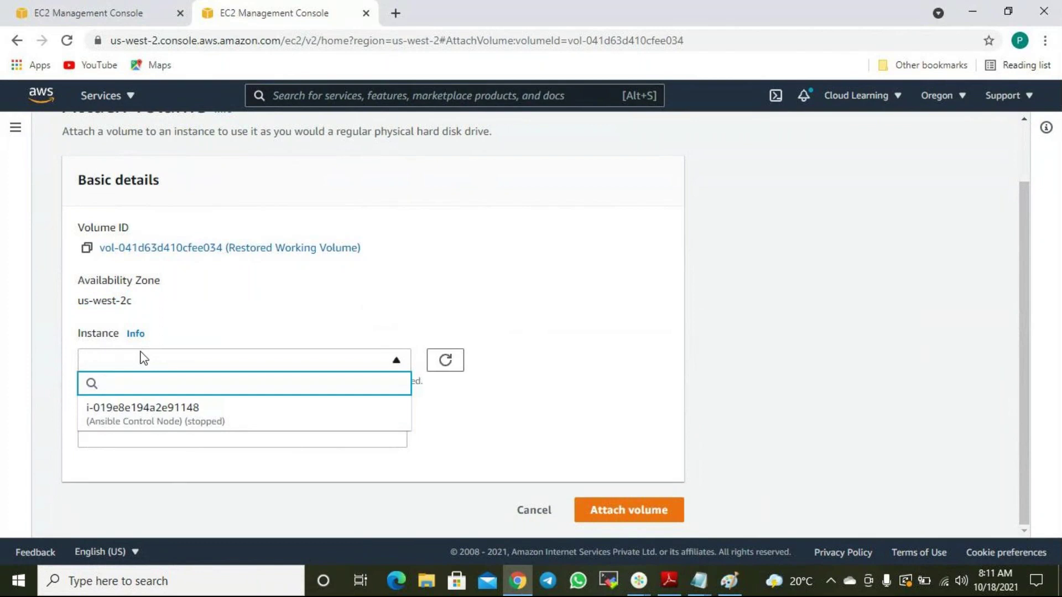
left_click(164, 420)
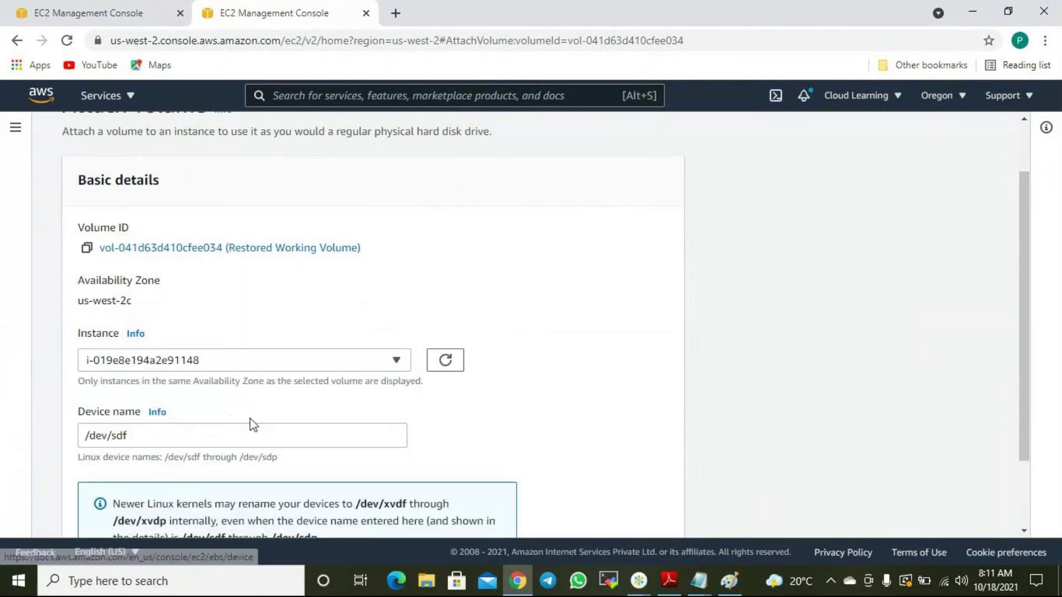
scroll(254, 424, "down", 1)
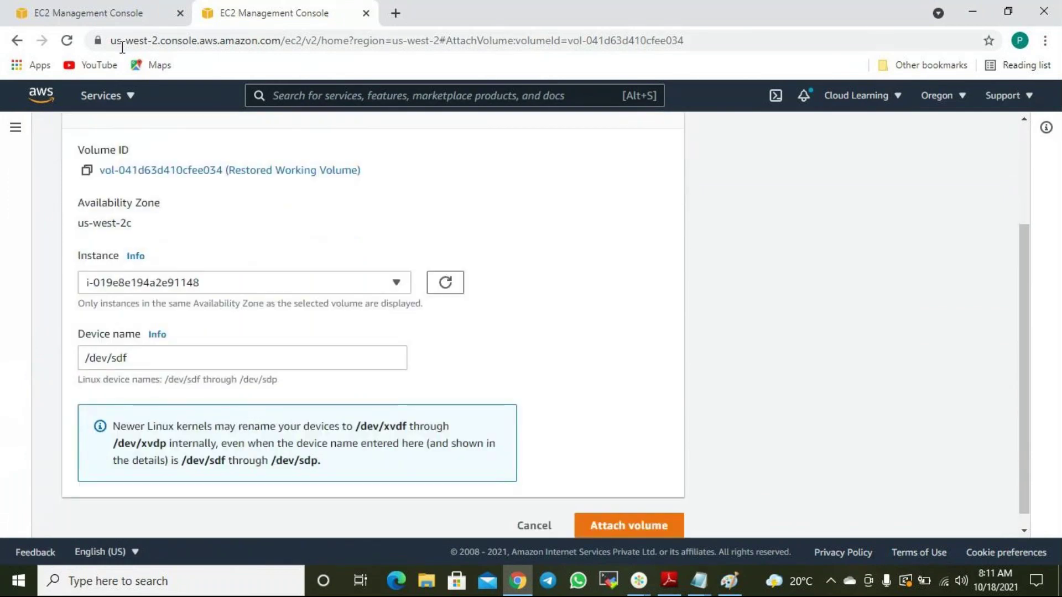
left_click(116, 26)
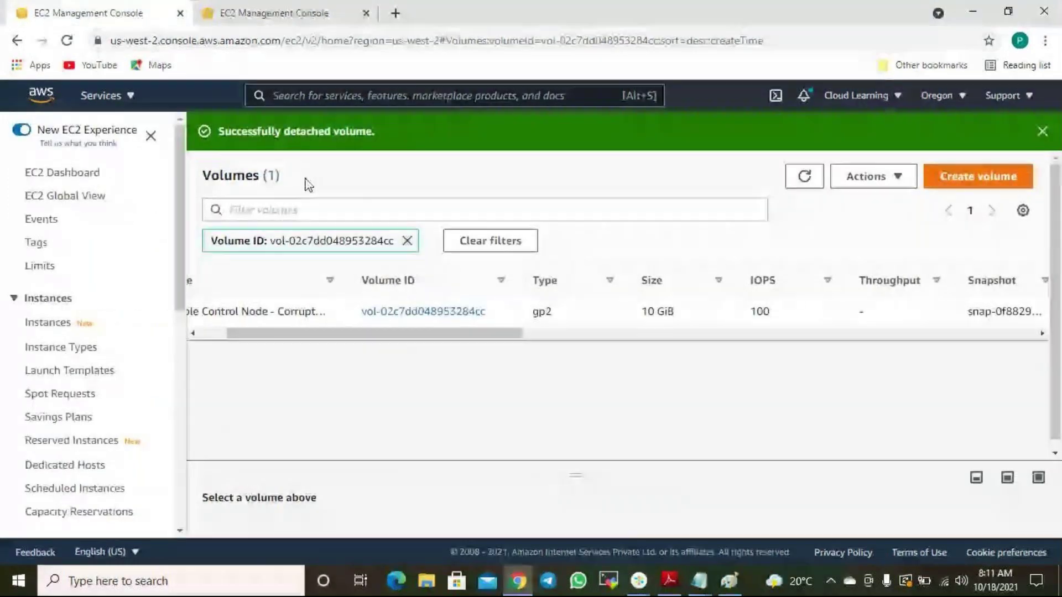
Try starting the stopped Ansible Control Node; it fails with no root volume at /dev/sda1.
left_click_drag(481, 335, 305, 344)
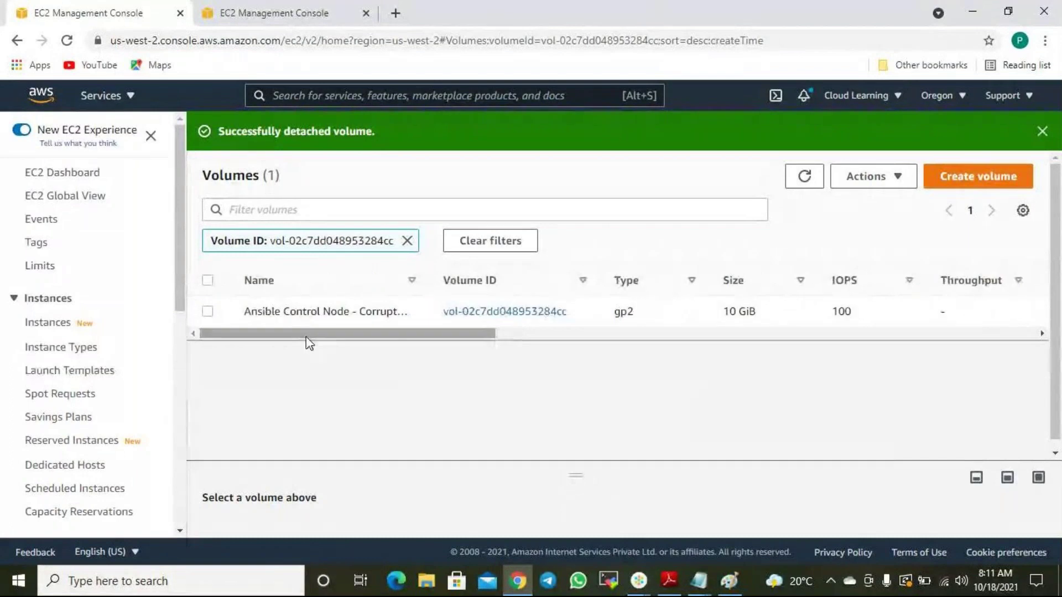
left_click(207, 311)
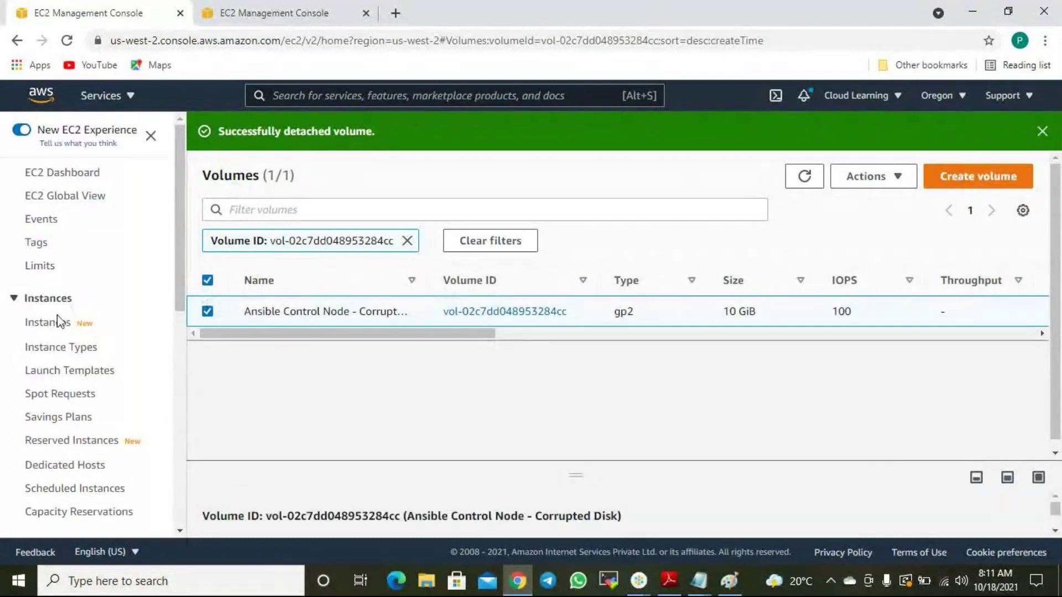
left_click(57, 323)
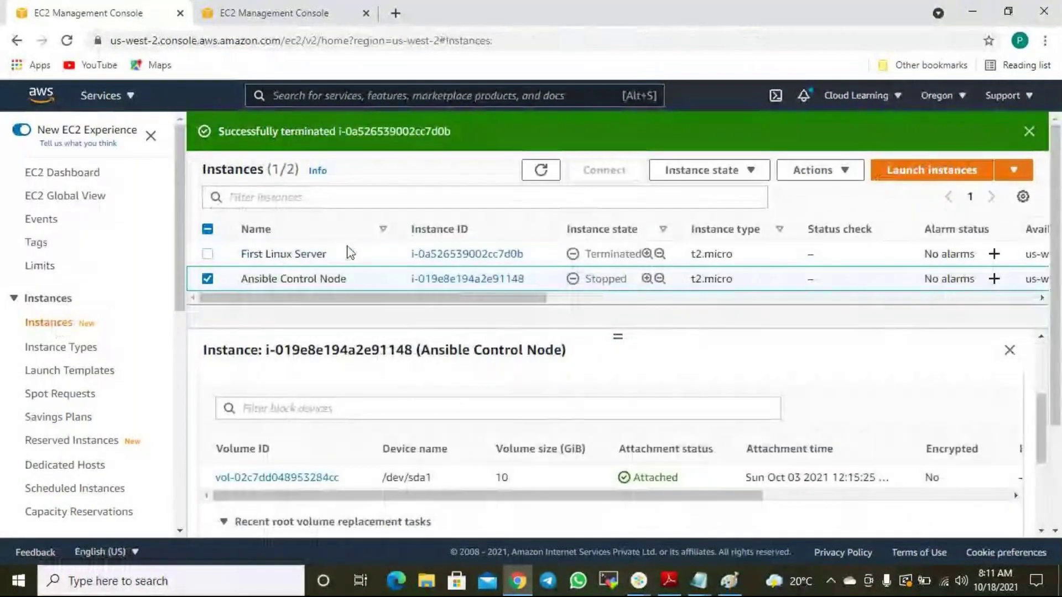
left_click(750, 176)
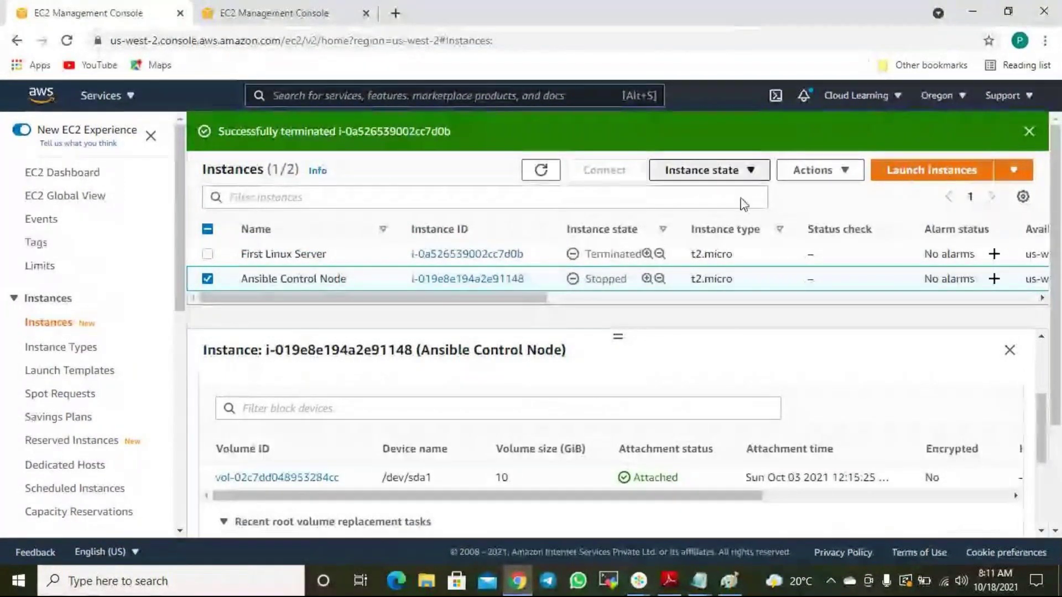
left_click(713, 220)
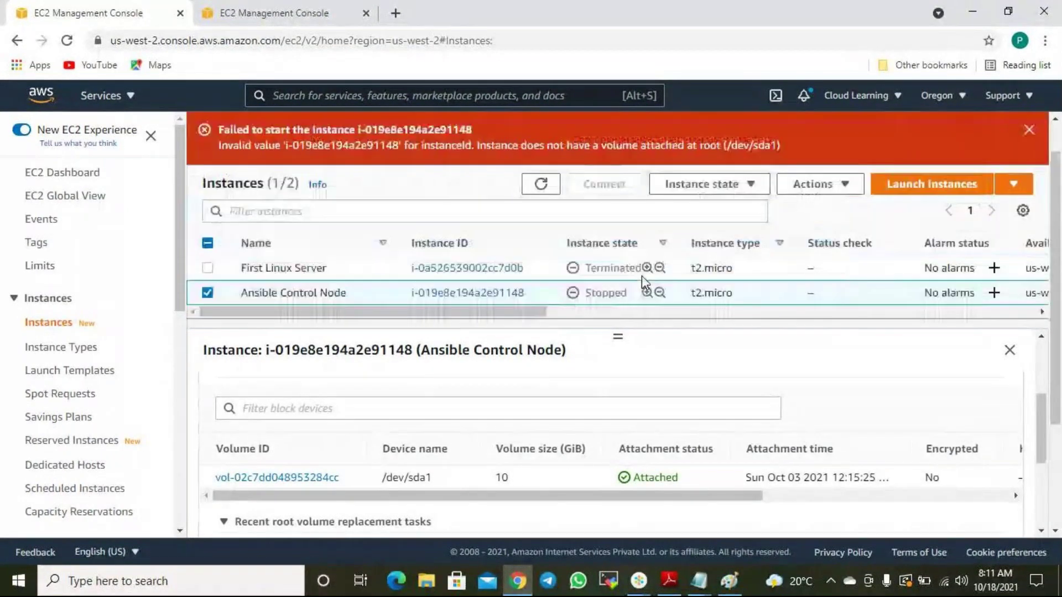
Highlight the required root device name /dev/sda1 in the red start-failure error banner.
left_click(299, 12)
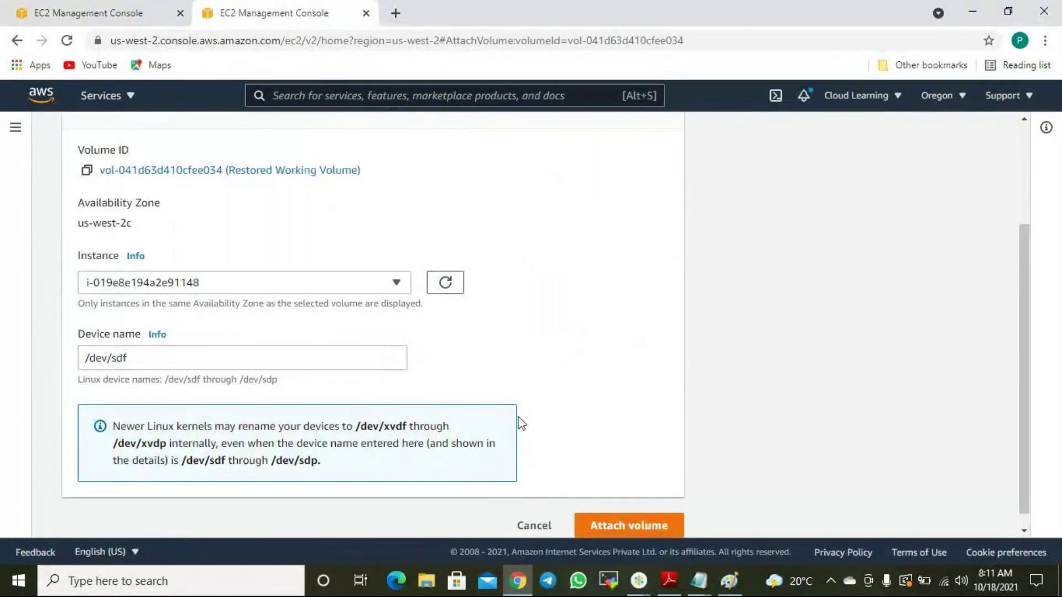
left_click(114, 12)
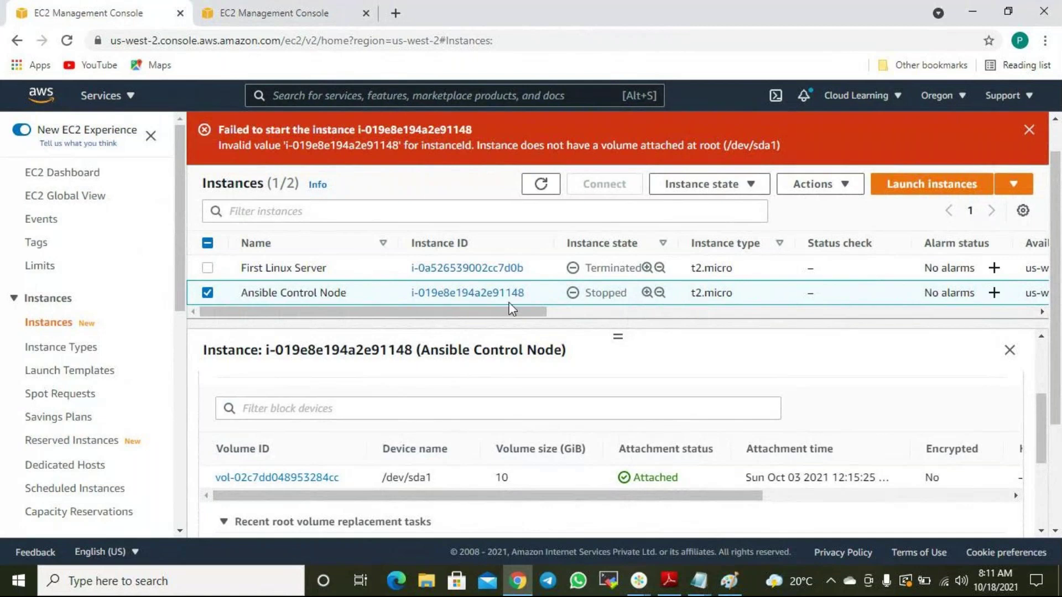
left_click_drag(514, 310, 573, 313)
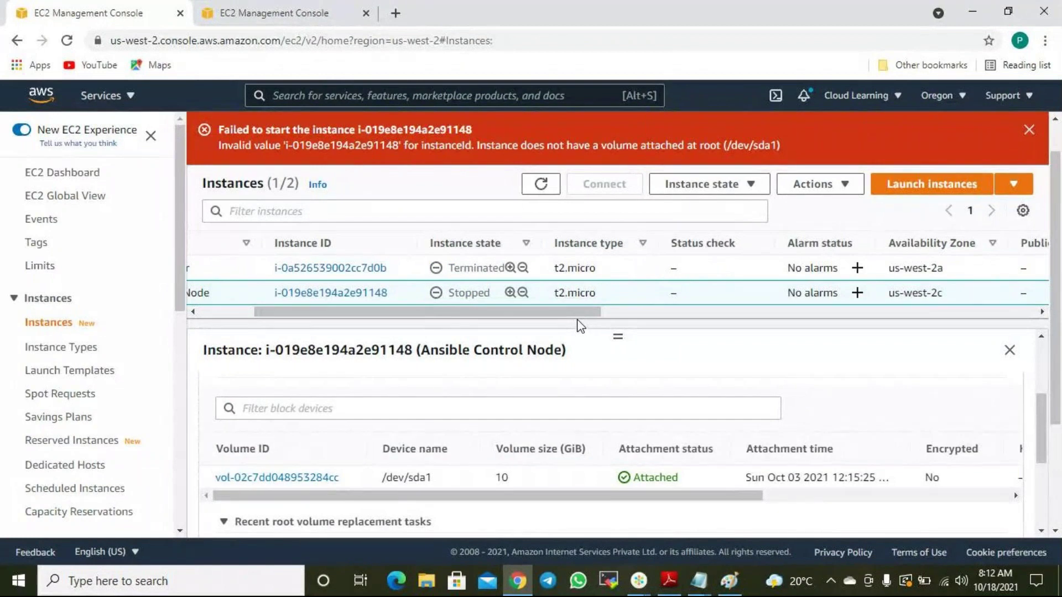
left_click_drag(556, 312, 513, 324)
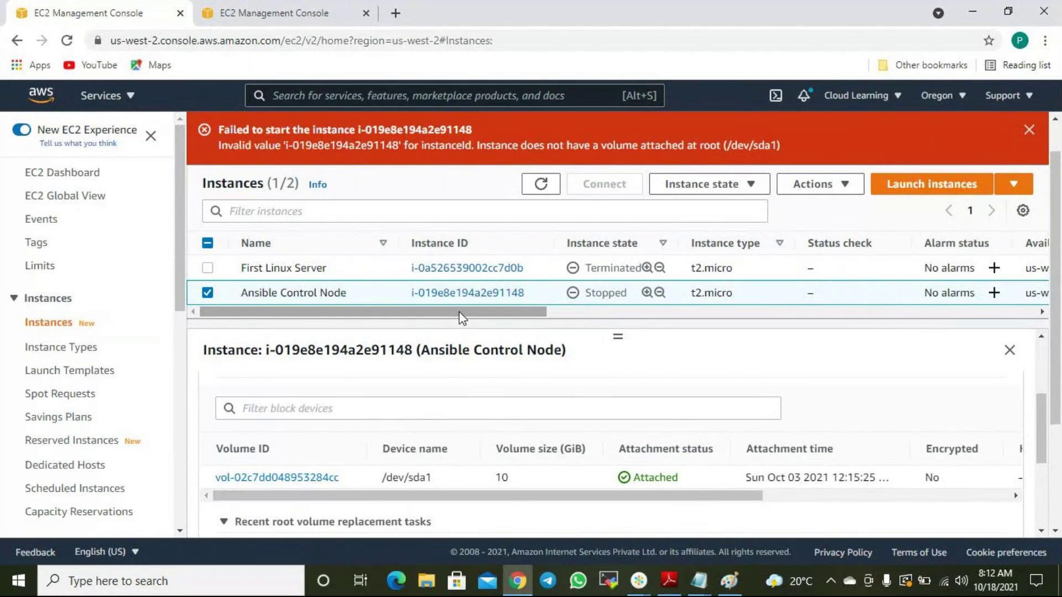
left_click_drag(460, 311, 393, 326)
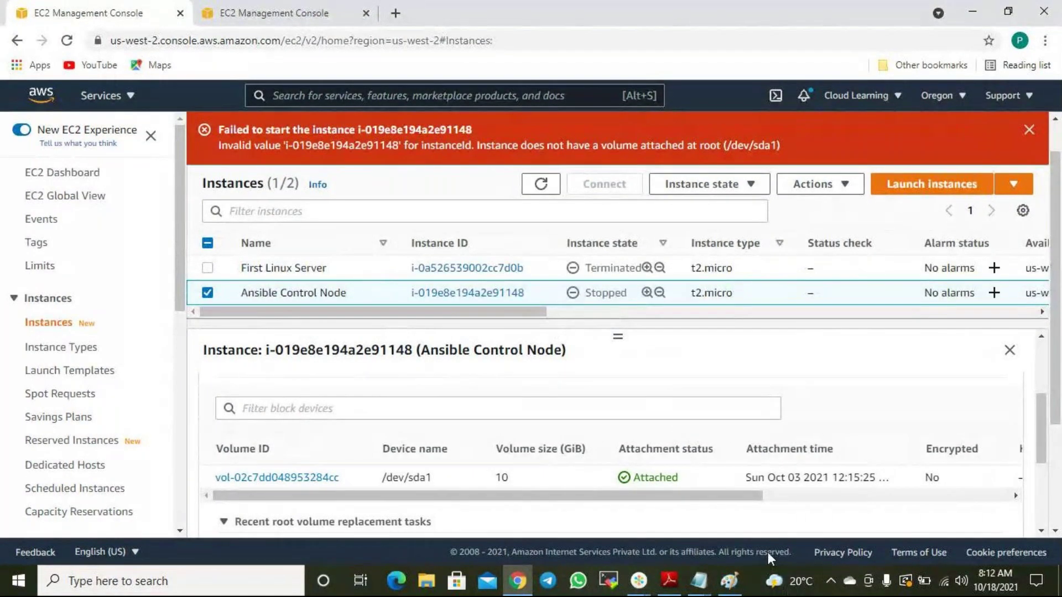
left_click(777, 581)
left_click_drag(728, 141, 778, 145)
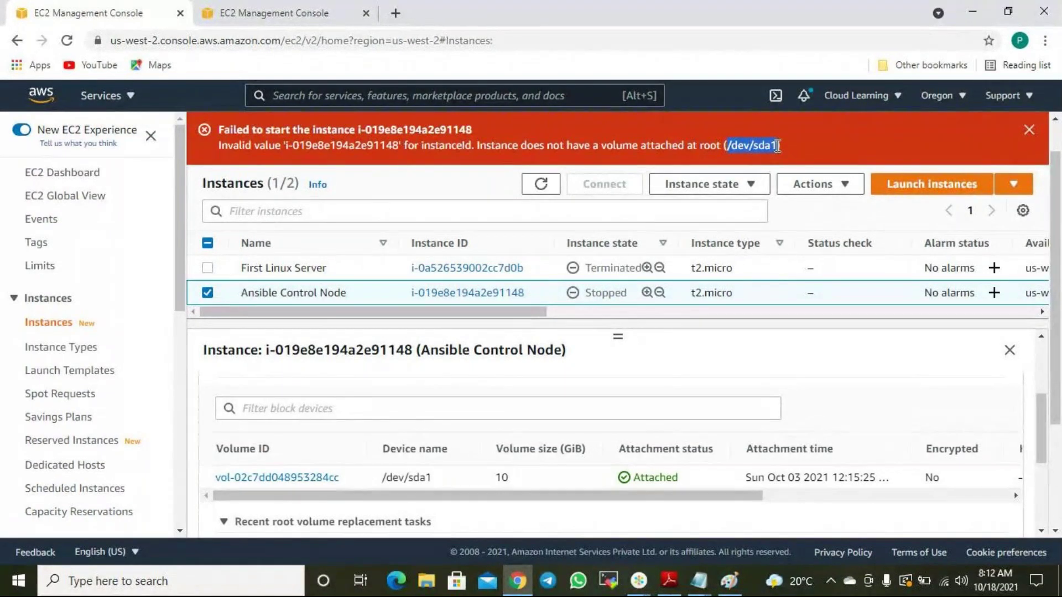
left_click(698, 581)
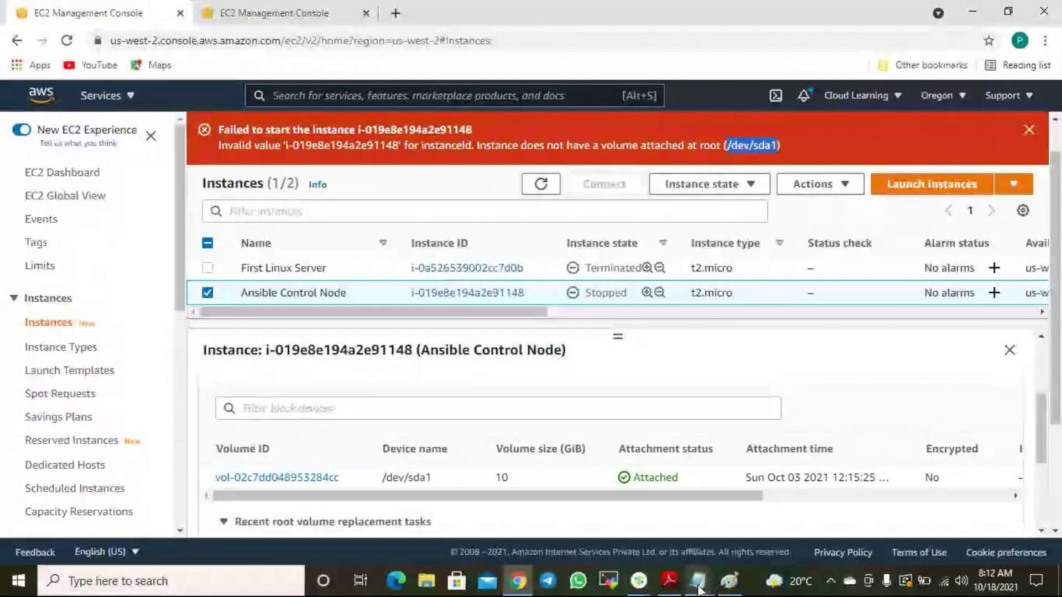
Add /dev/sda1, /dev/sdb and /dev/sdc on new lines below the AWS Administrator notes.
left_click(744, 476)
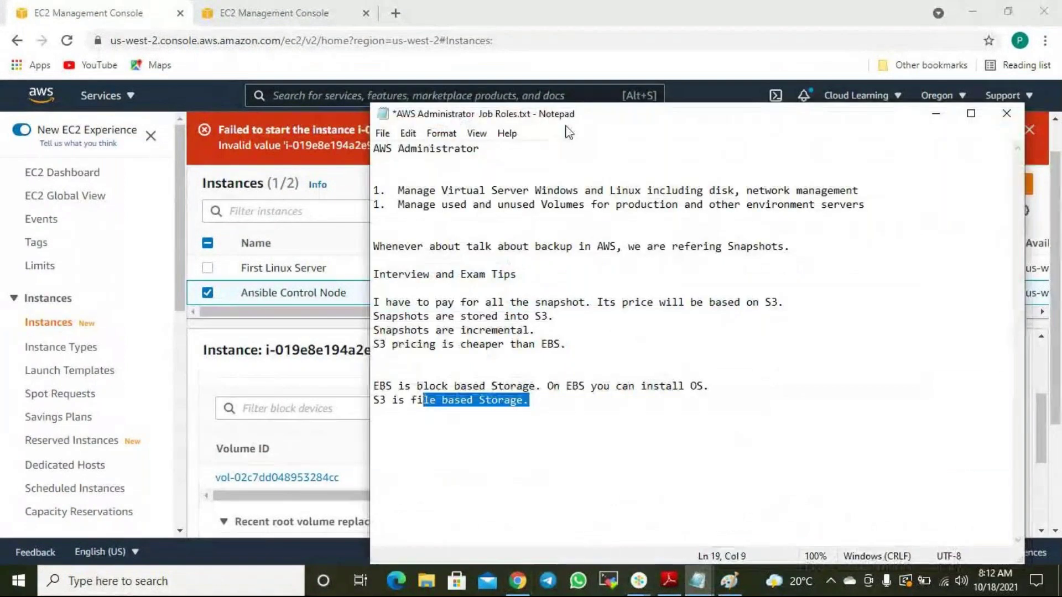
left_click_drag(577, 126, 600, 228)
left_click(572, 509)
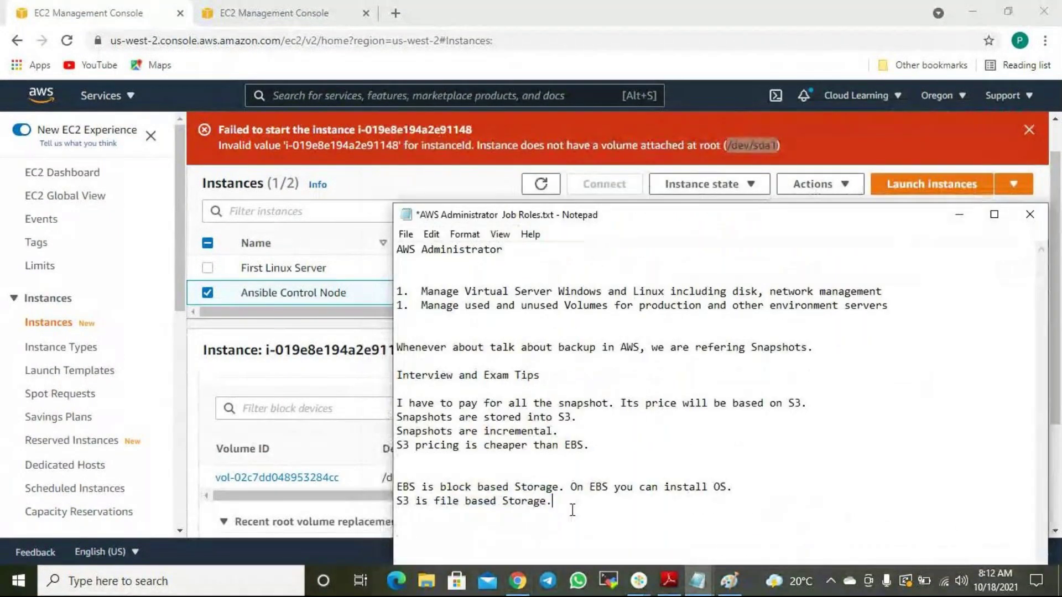
key("Return")
key("Return")
type("/dev/sda1")
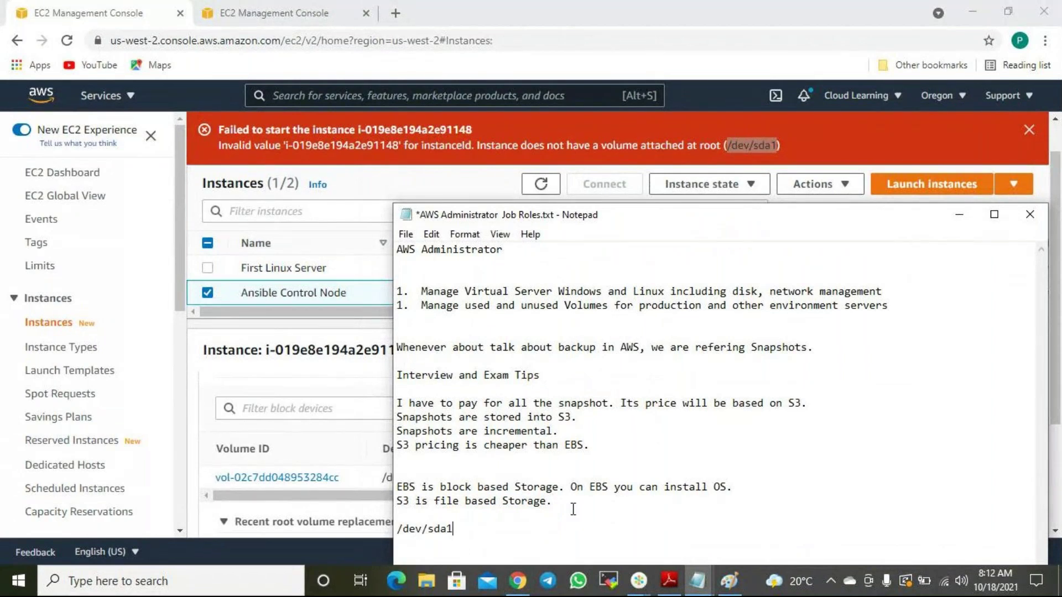
key("Return")
type("/dev")
type("/sd")
type("n")
type("b")
key("Home")
key("End")
key("Return")
type("/dev/sdc")
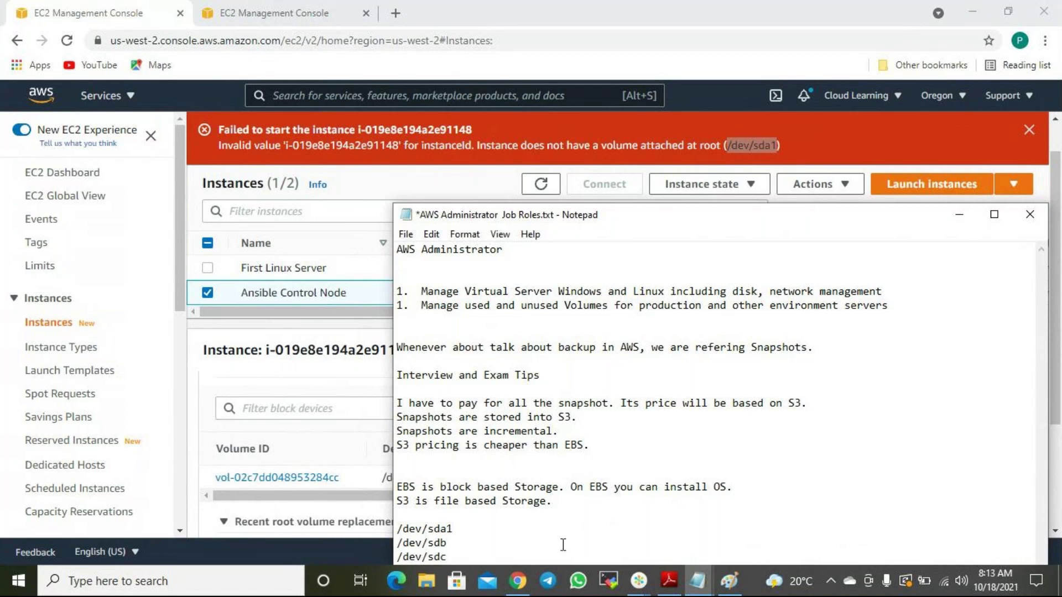
Select /dev/sda1 in the notes for copying and return to the Attach volume page.
left_click(450, 530)
left_click_drag(449, 530, 394, 531)
key("ctrl+c")
left_click(456, 530)
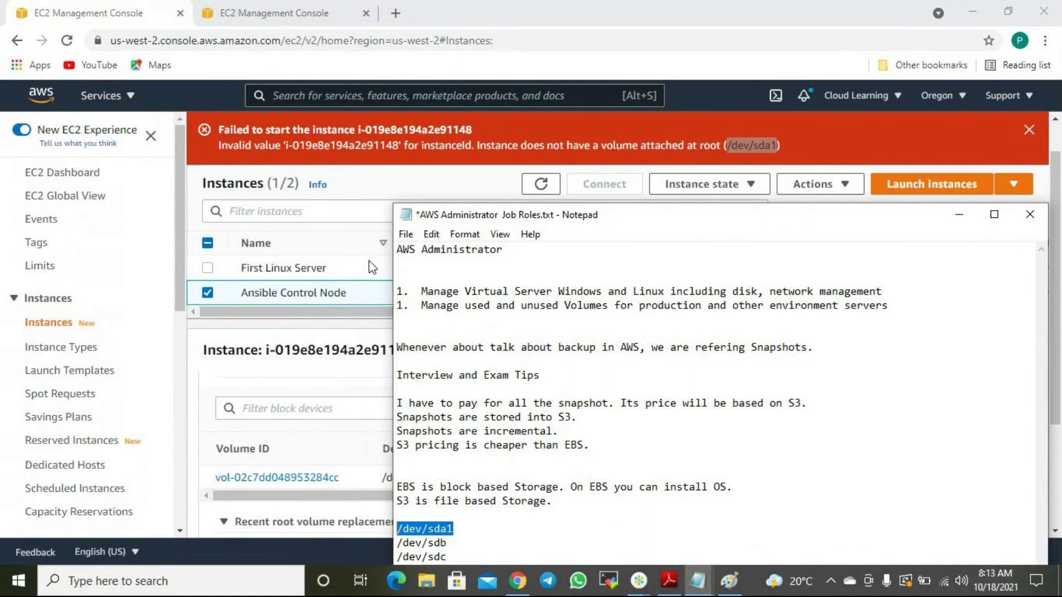
left_click(332, 13)
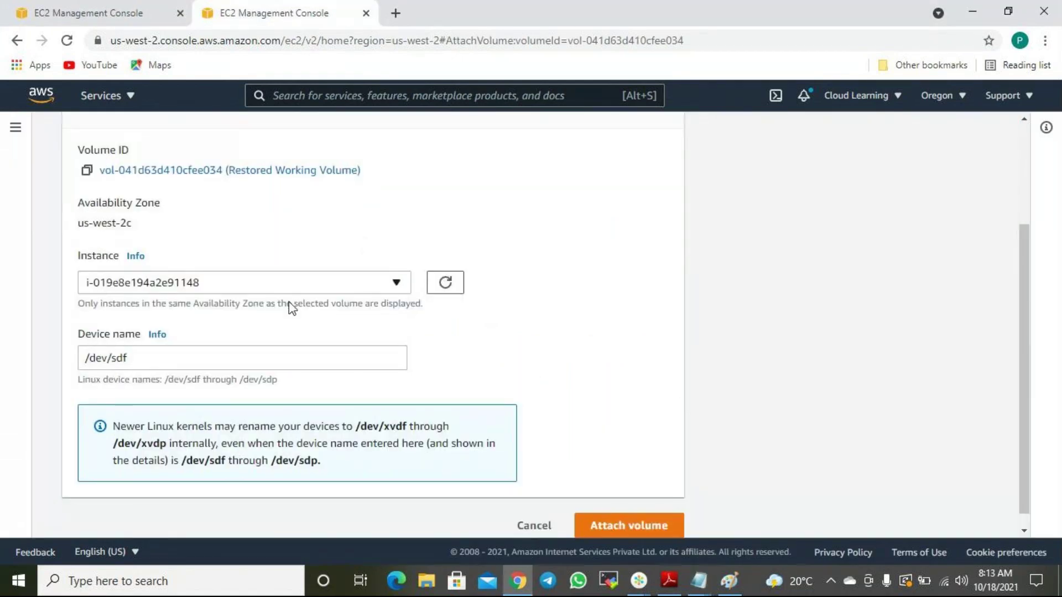
Set the device name to /dev/sda1 and attach the Restored Working Volume.
triple_click(149, 357)
key("ctrl+v")
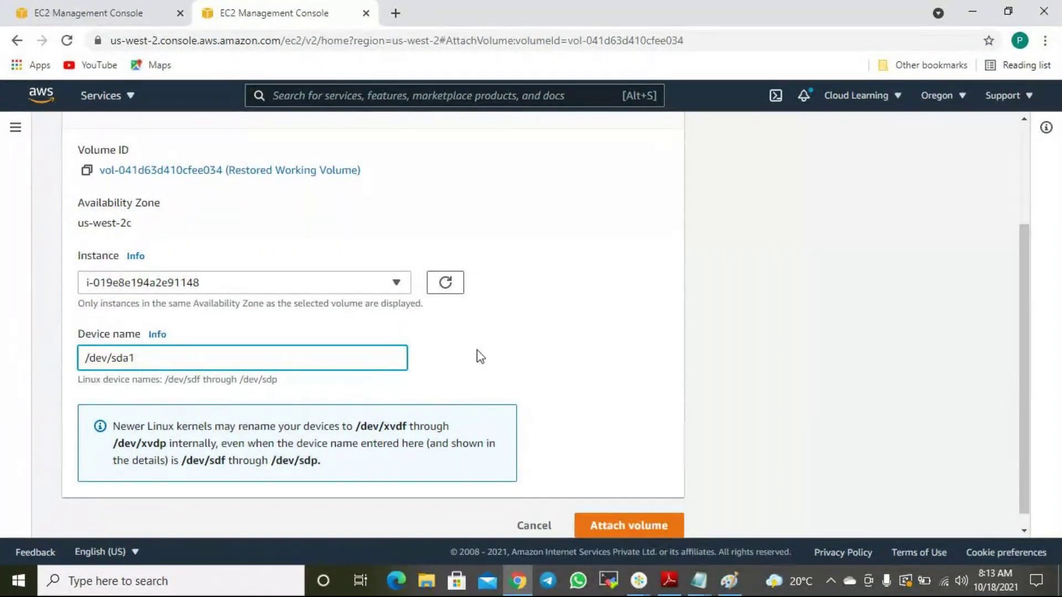
scroll(477, 350, "down", 1)
left_click(674, 510)
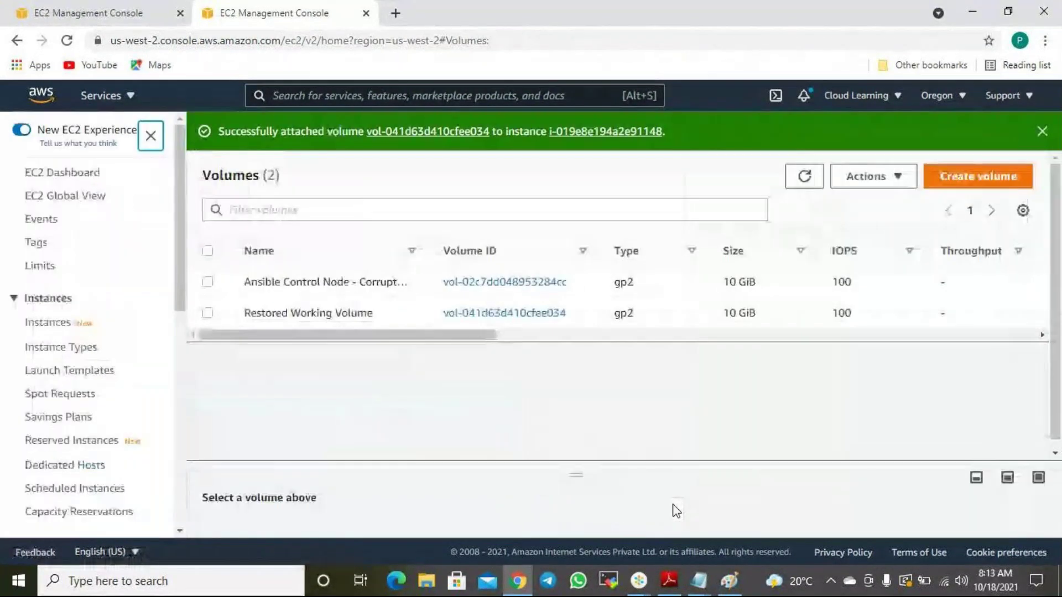
Confirm the Restored Working Volume shows In-use on the Ansible Control Node.
left_click_drag(418, 336, 720, 281)
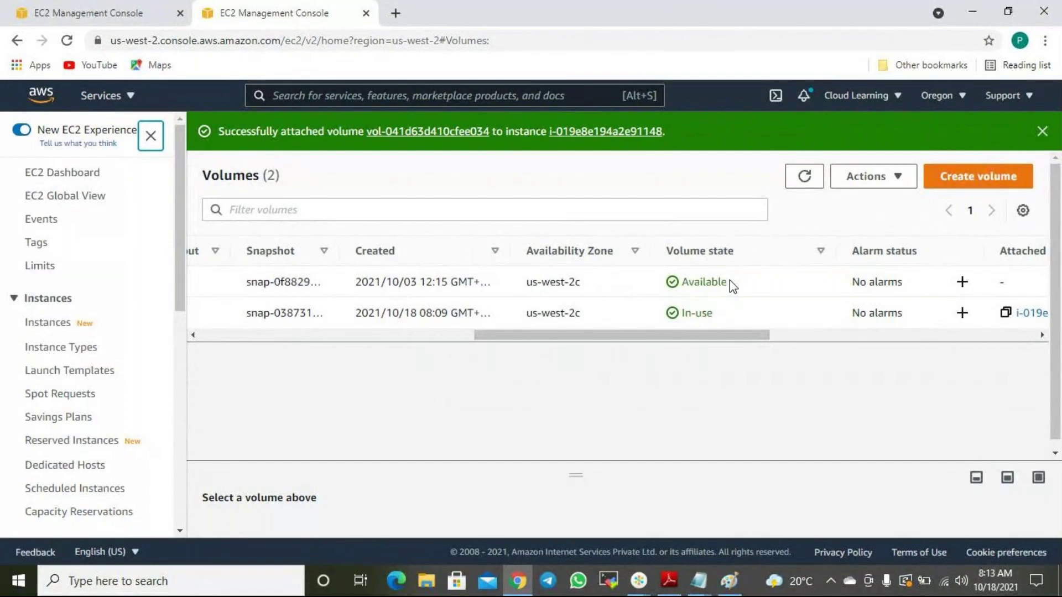
left_click_drag(728, 333, 387, 370)
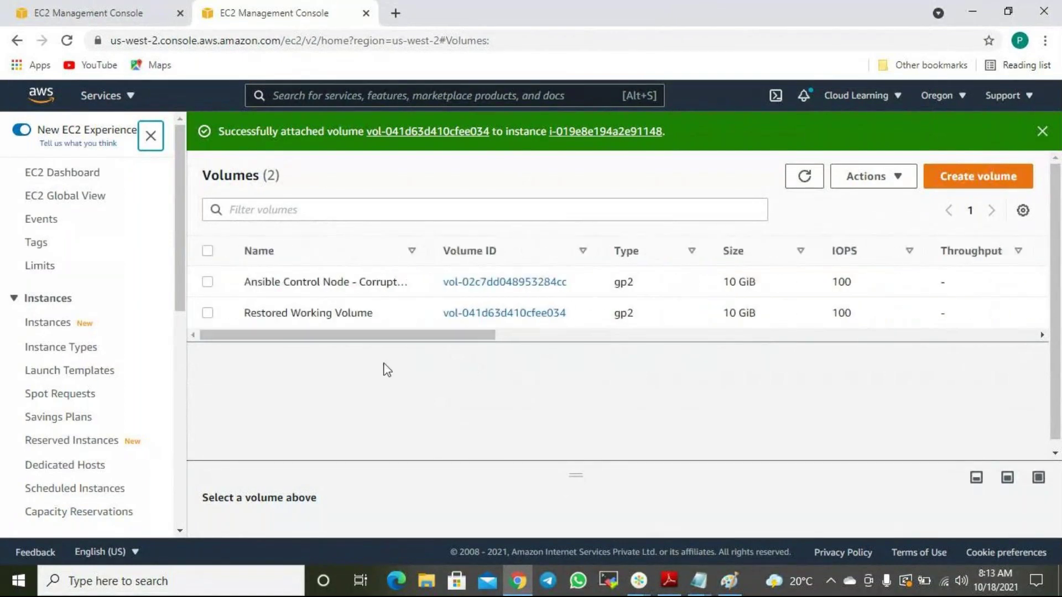
left_click_drag(348, 325, 621, 311)
left_click_drag(739, 314, 805, 337)
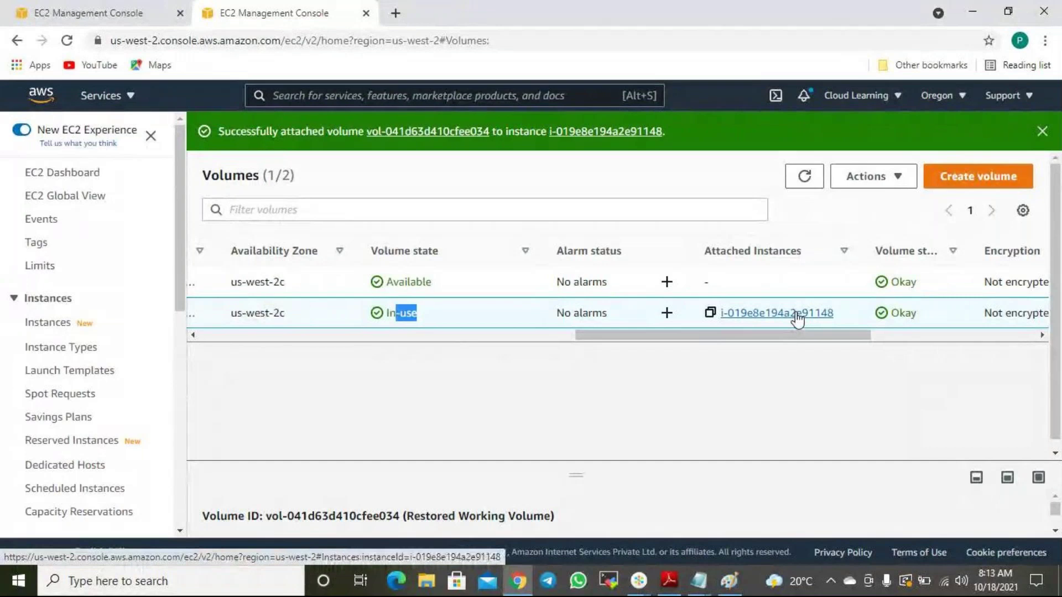
left_click(841, 254)
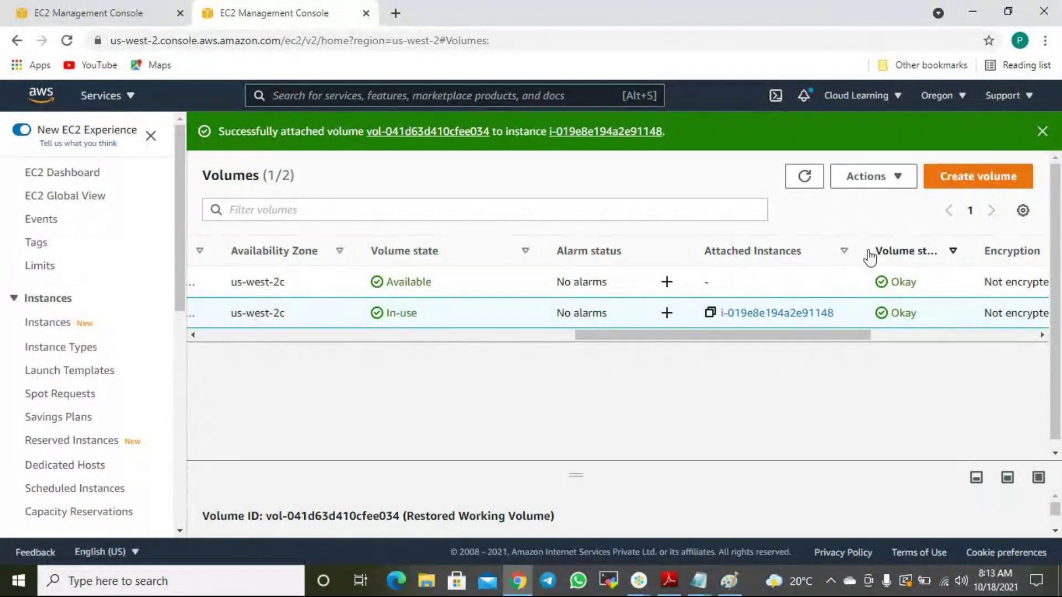
left_click_drag(808, 338, 346, 344)
Start the Ansible Control Node again and refresh the list to see it Pending.
left_click(74, 14)
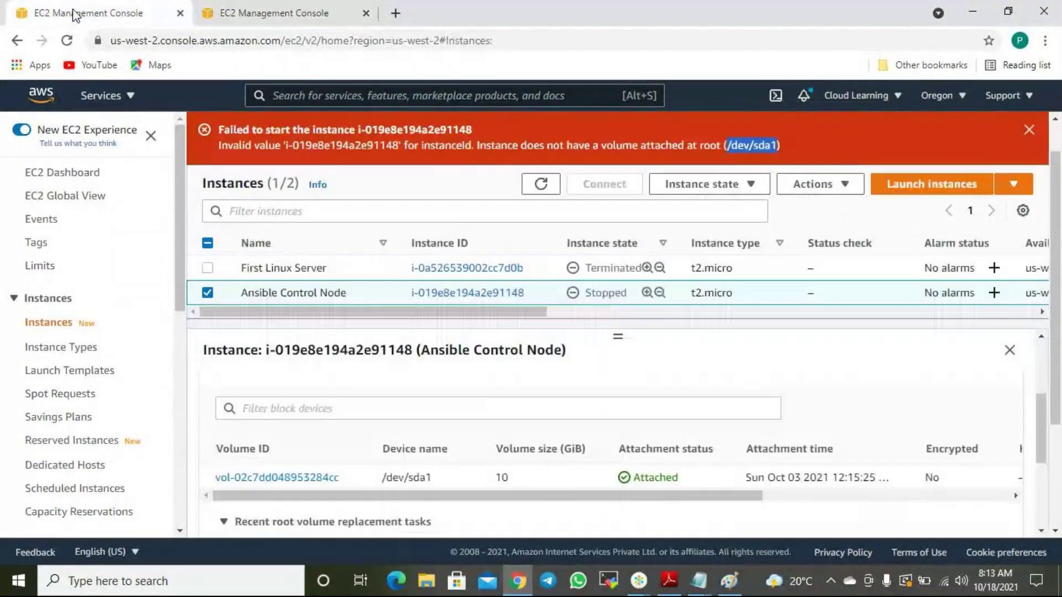
left_click(719, 184)
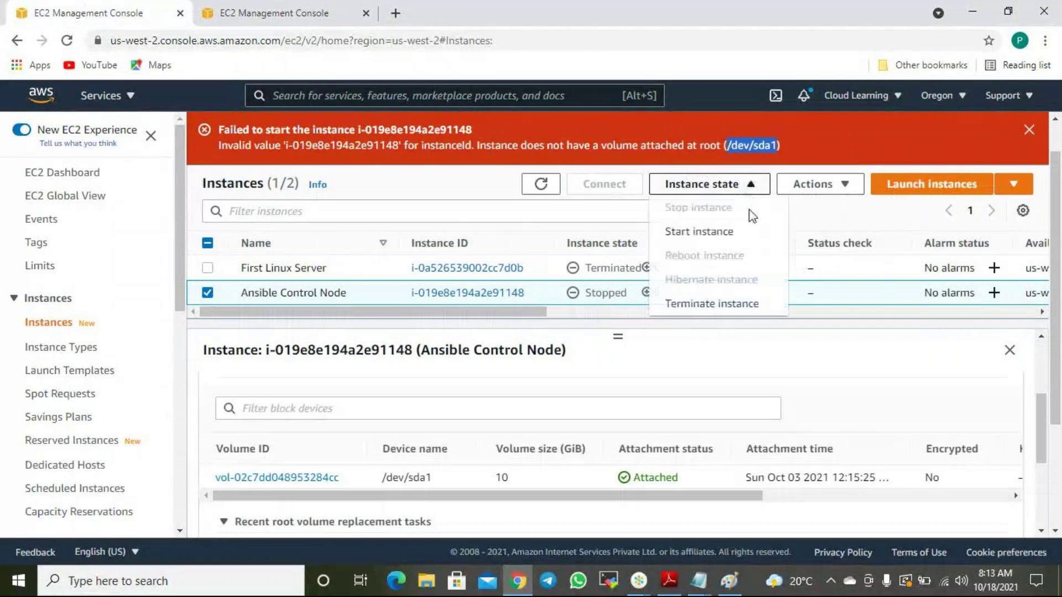
left_click(714, 240)
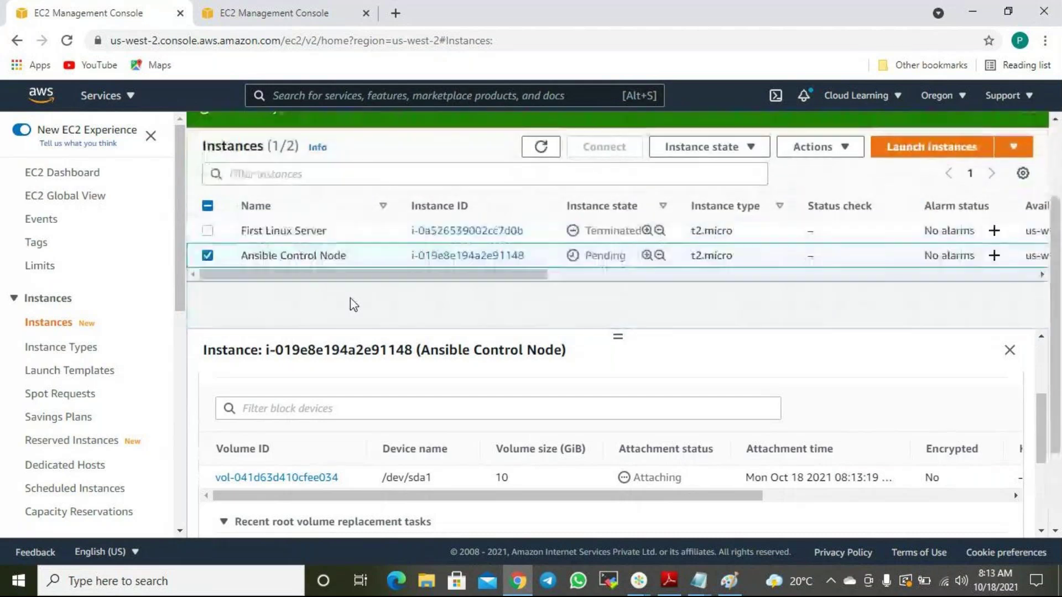
left_click(542, 147)
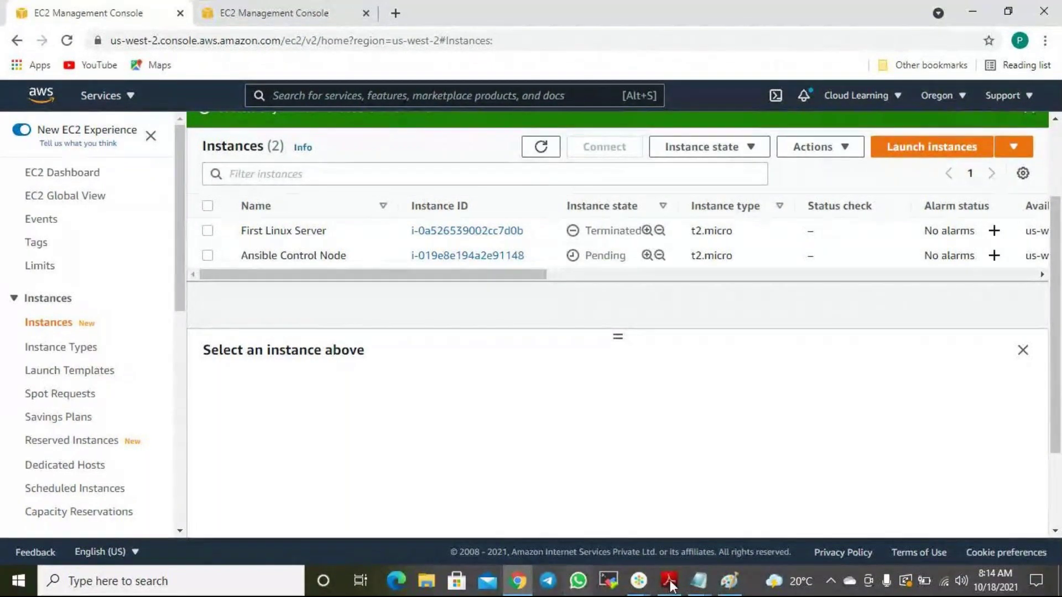
Cut the snapshot notes block from AWS Administrator Job Roles and end the 'servers' line with a period.
mouse_move(698, 580)
left_click(711, 501)
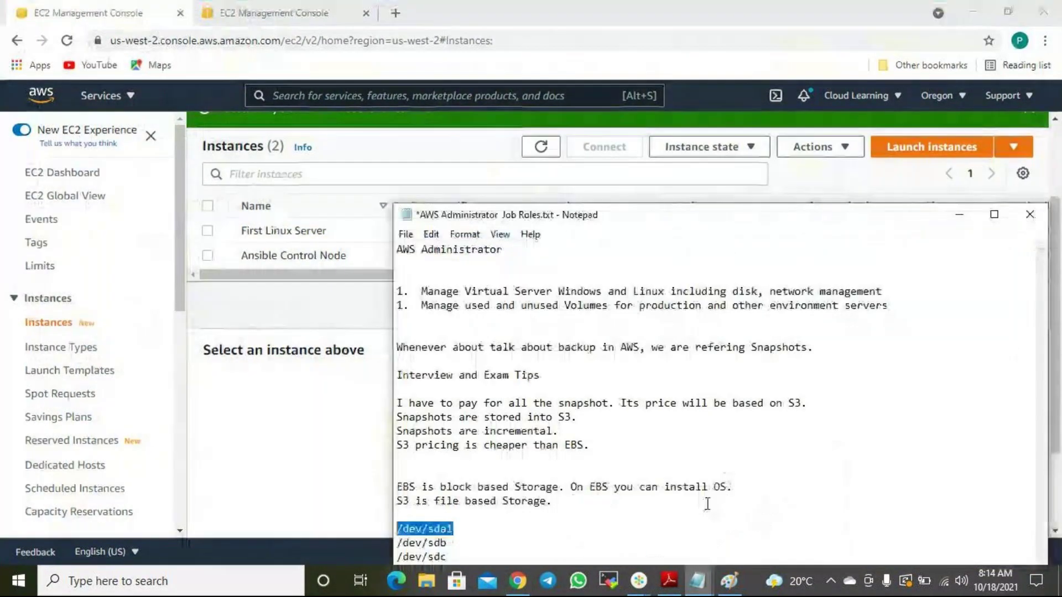
mouse_move(698, 580)
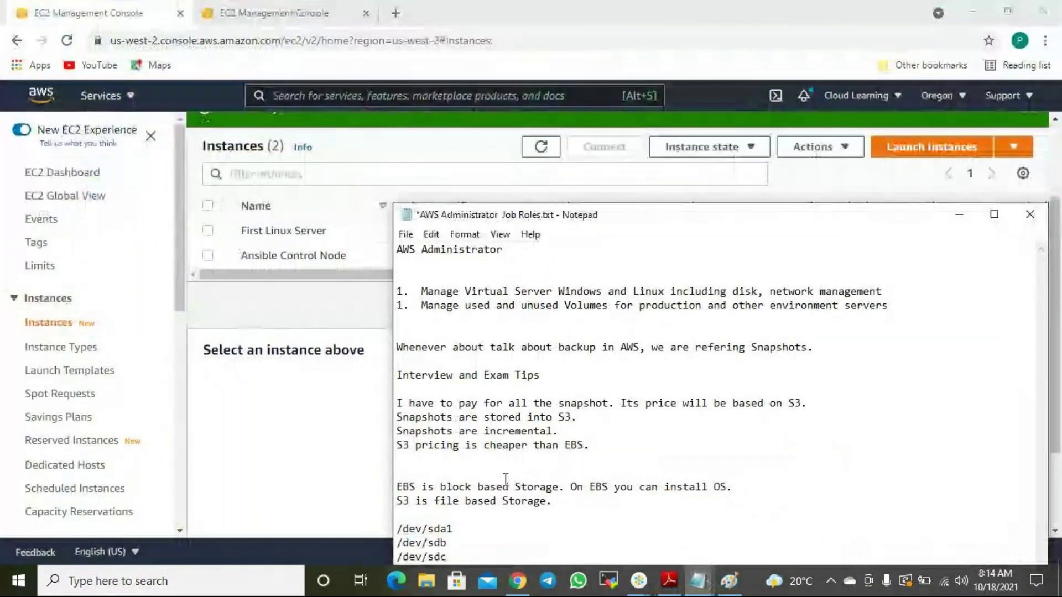
left_click_drag(457, 556, 396, 347)
key("ctrl+c")
key("Delete")
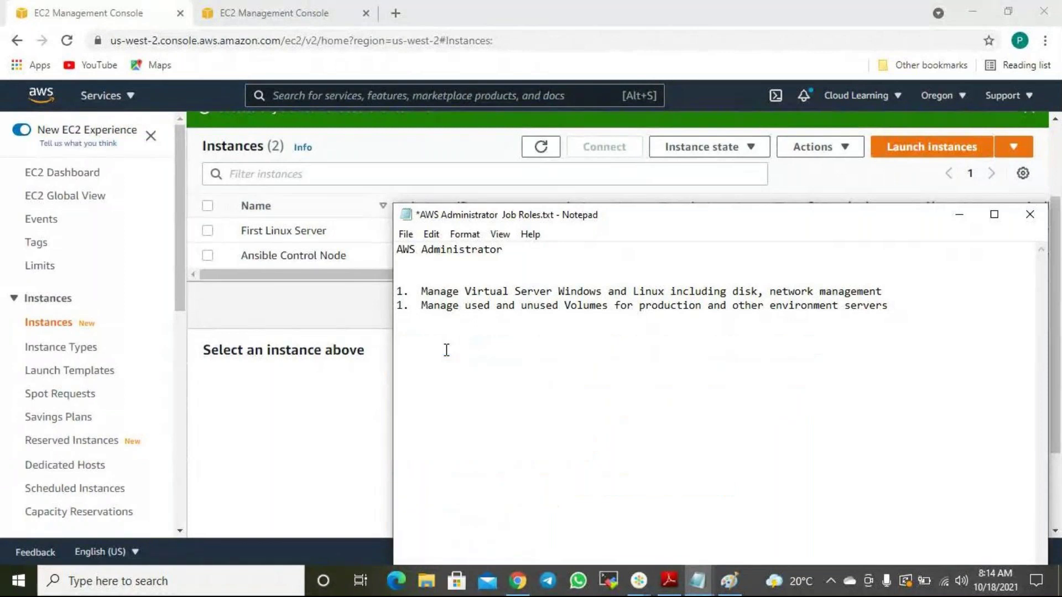
key("BackSpace")
key("BackSpace")
type(".")
Save the job-roles notes and open AWS Notes 18-10-21.txt.
left_click(406, 234)
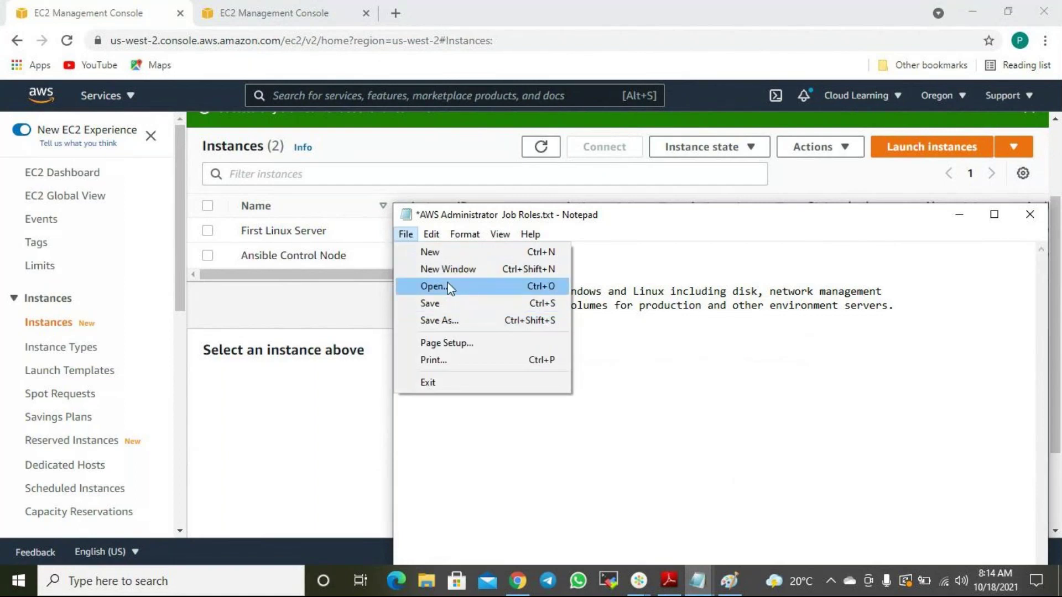
left_click(451, 288)
left_click(493, 308)
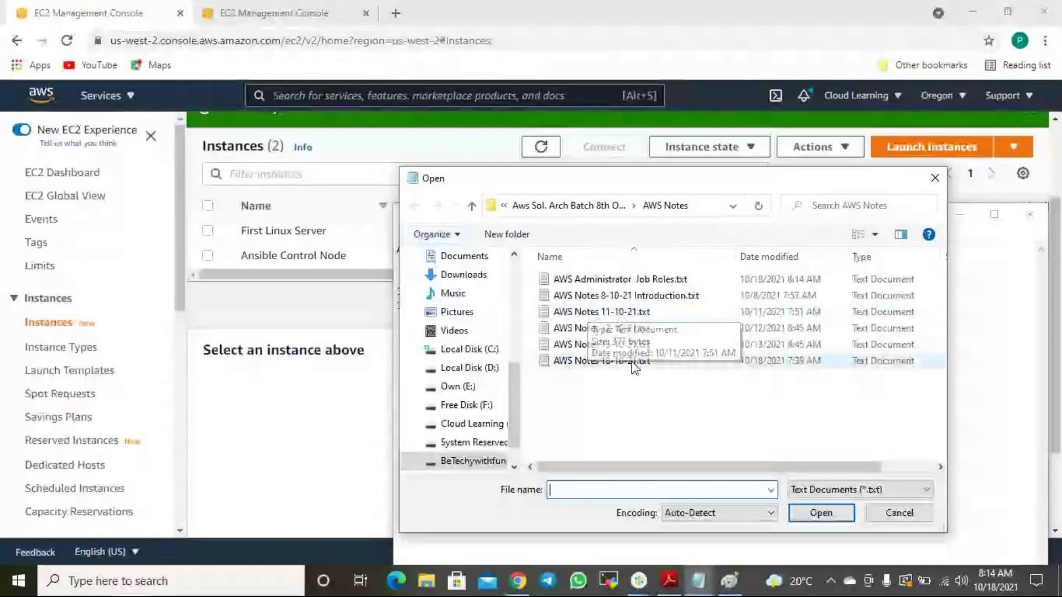
left_click(613, 362)
double_click(611, 363)
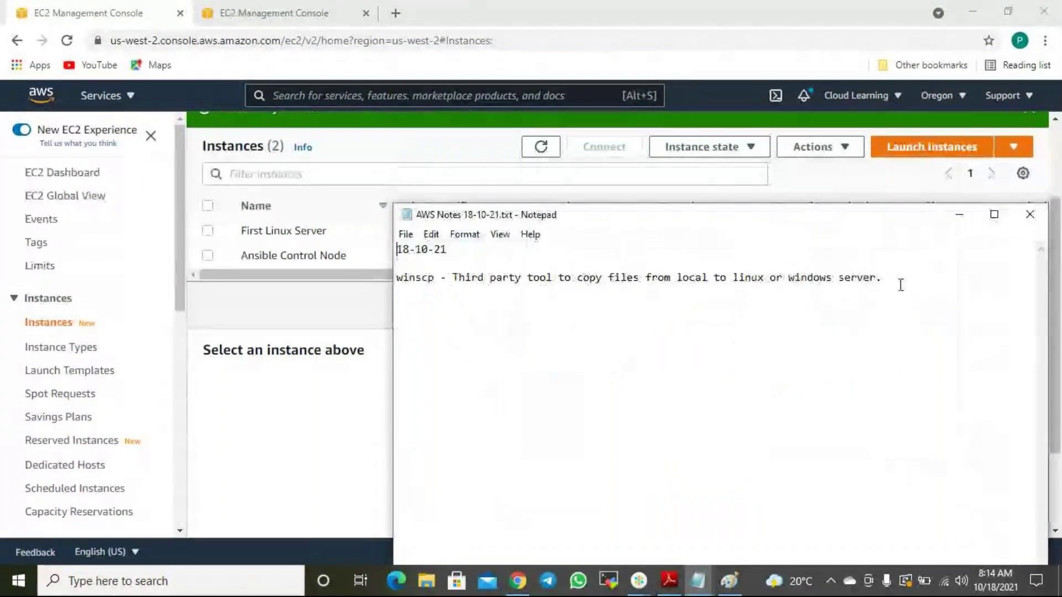
Paste the snapshot notes below the winscp line and add a 'Restore Process' heading.
key("Return")
key("Return")
key("ctrl+v")
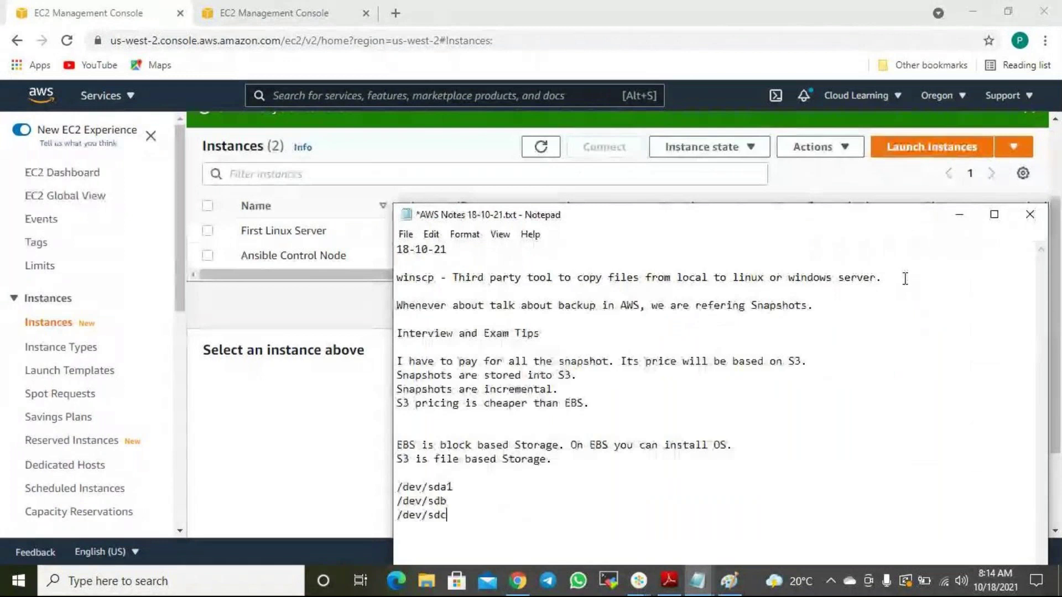
key("Return")
type("Restorated")
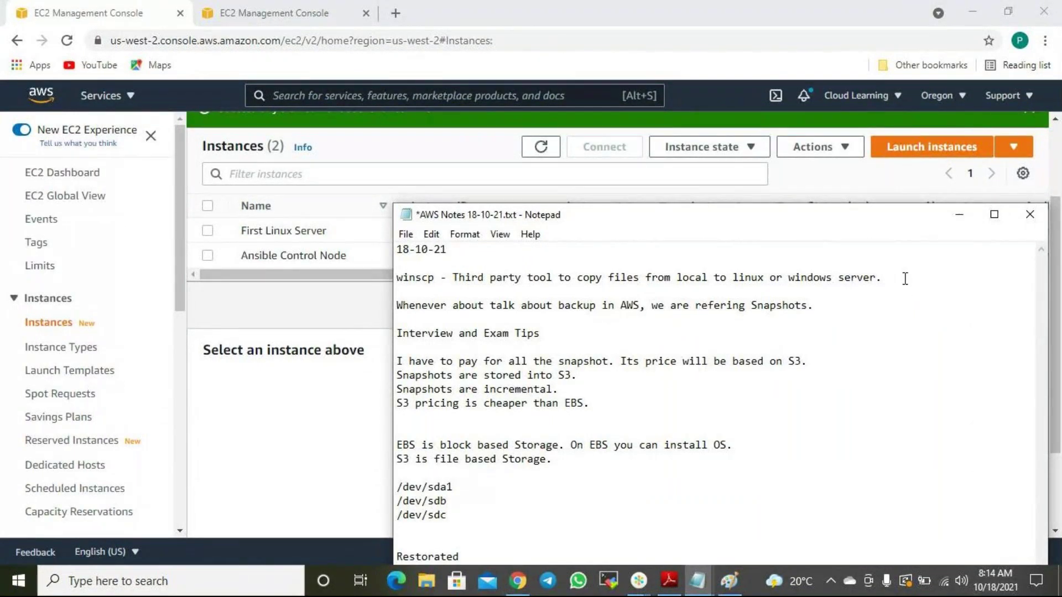
key("BackSpace")
key("BackSpace")
key("BackSpace")
key("BackSpace")
type("e Process")
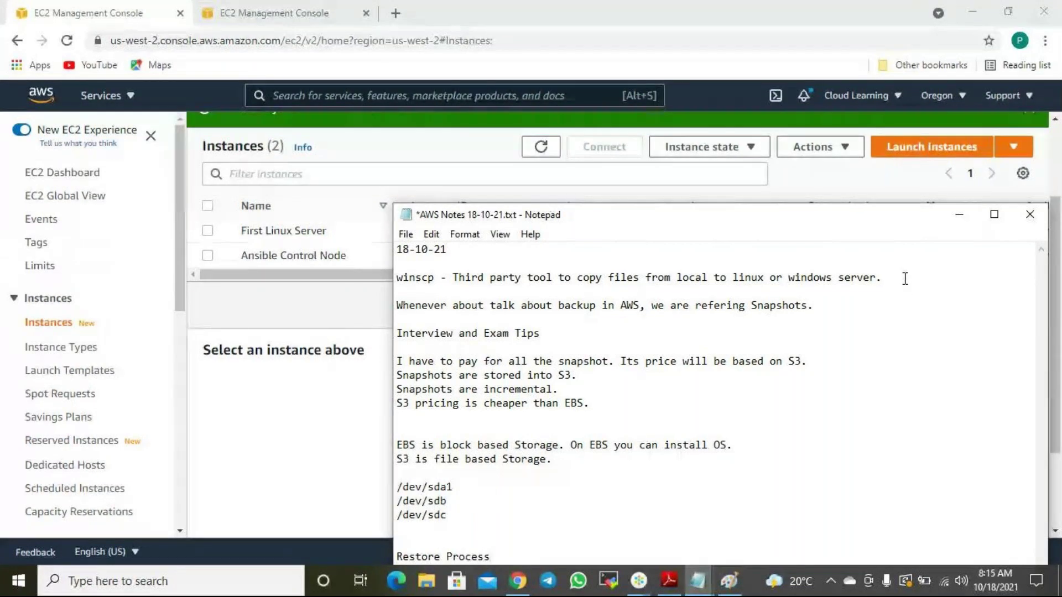
left_click_drag(661, 219, 547, 36)
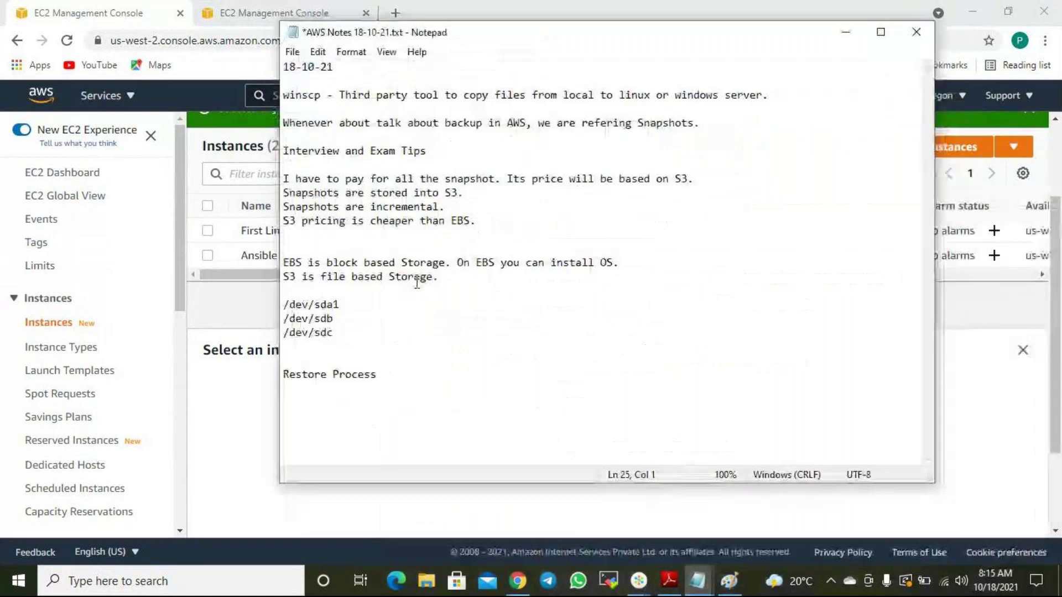
Write steps 1–2: detach the corrupted volume; create a restored volume from working backup.
type("1. First Remove the corrup")
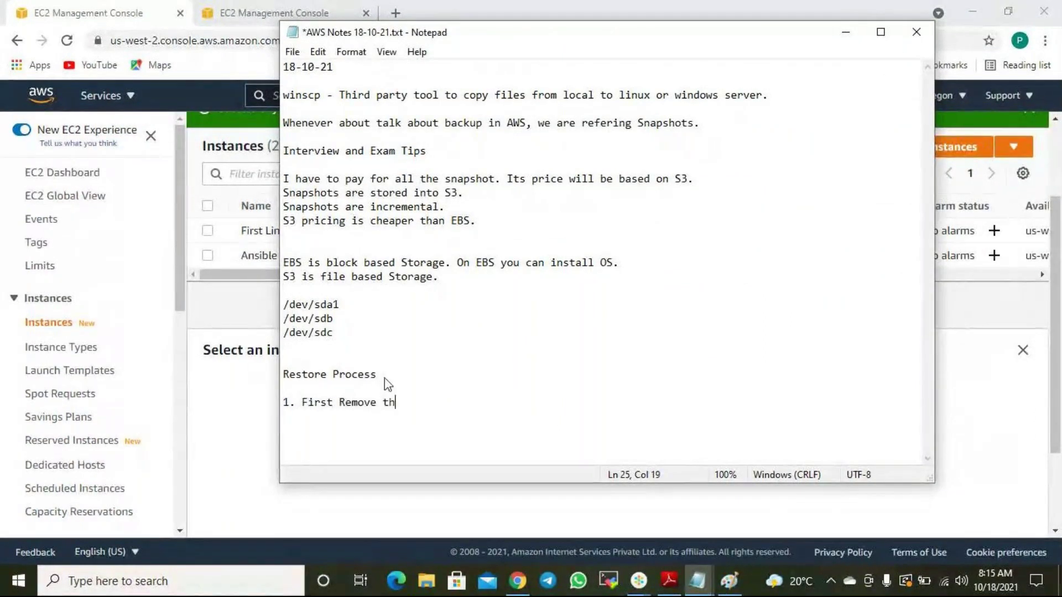
key("ctrl+Left")
key("ctrl+Left")
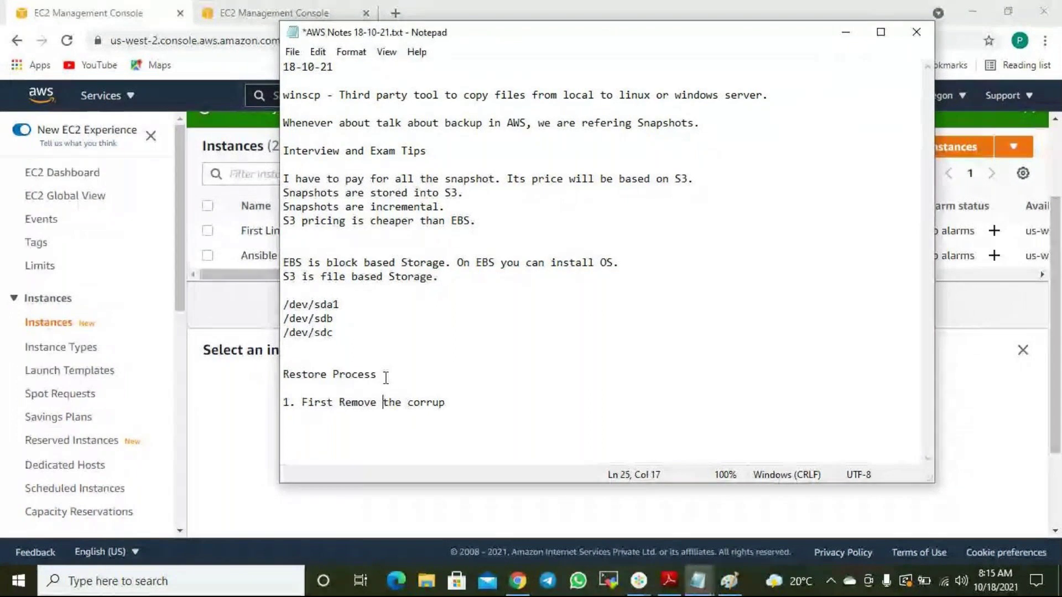
key("BackSpace")
key("BackSpace")
key("BackSpace")
key("BackSpace")
key("BackSpace")
key("BackSpace")
key("BackSpace")
type("dtach")
key("BackSpace")
key("BackSpace")
key("BackSpace")
key("BackSpace")
key("BackSpace")
type("etach ")
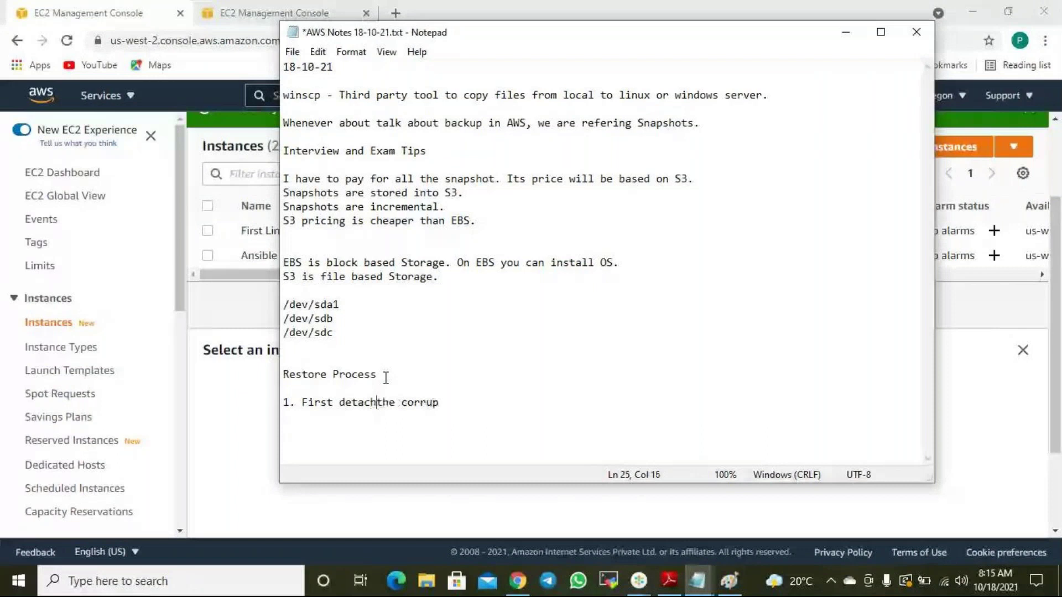
type("the corrupt")
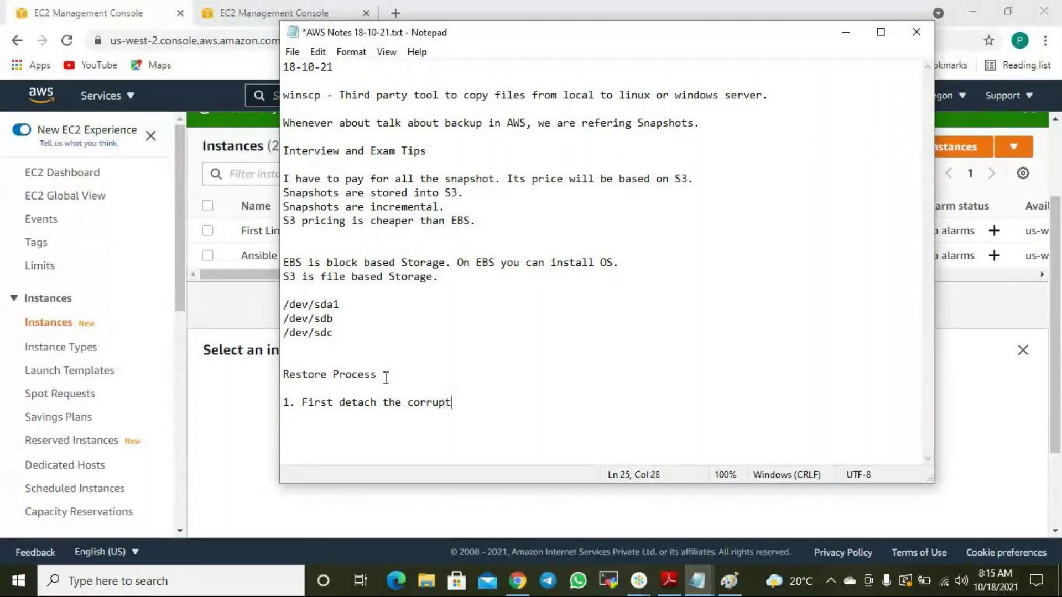
type("ed volume 2. Create a restored")
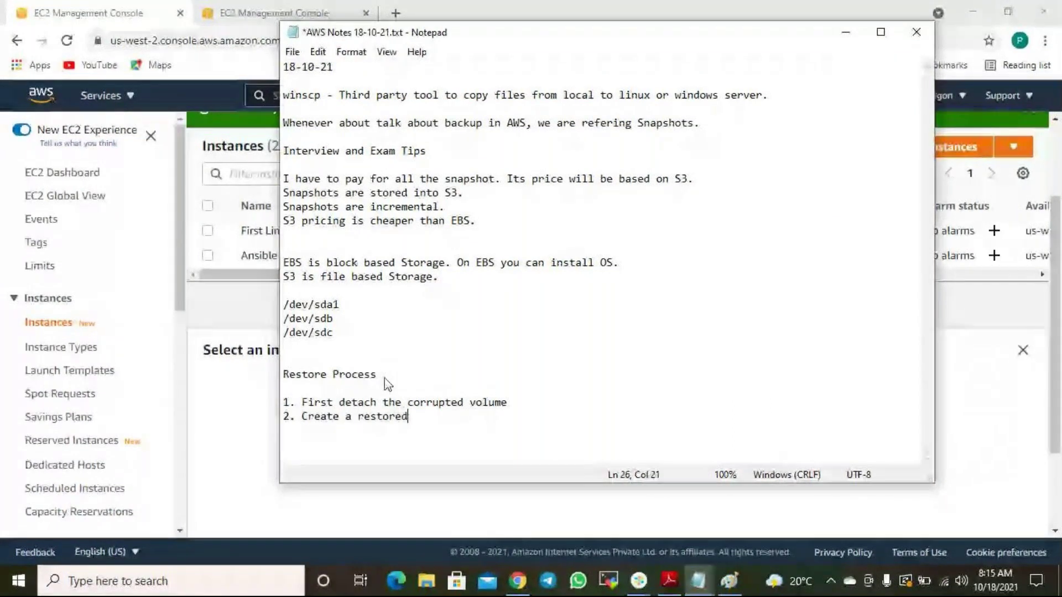
type(" volumefrom")
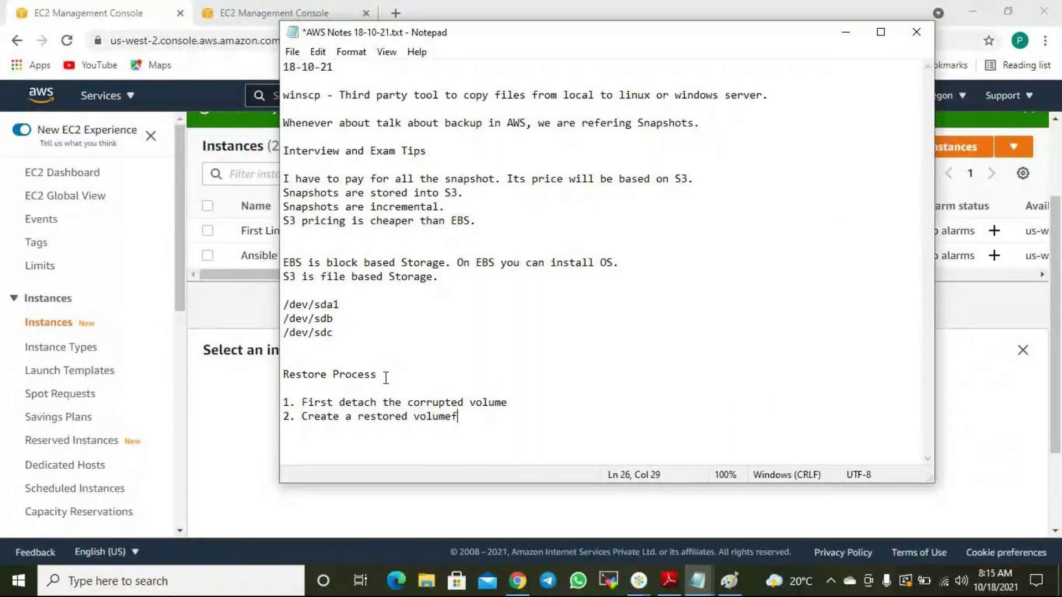
key("BackSpace")
key("BackSpace")
key("BackSpace")
key("BackSpace")
type("fromwo")
key("BackSpace")
key("BackSpace")
type("working backup")
Add step 3 'Attach the restored volume to server.' and minimize Notepad.
key("Return")
type("3.")
key("BackSpace")
type("Atta")
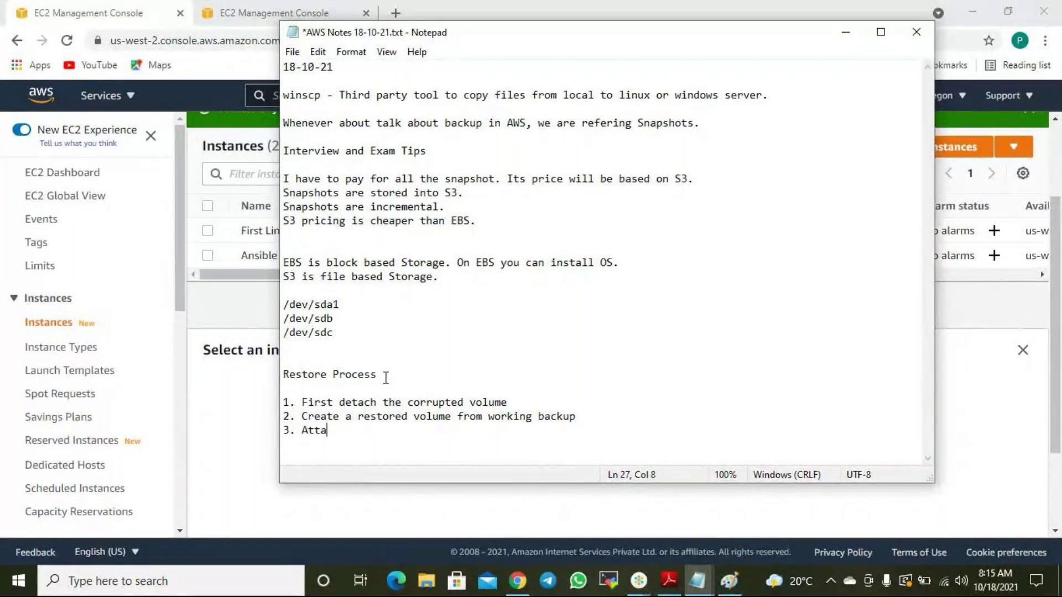
type("ch the resto")
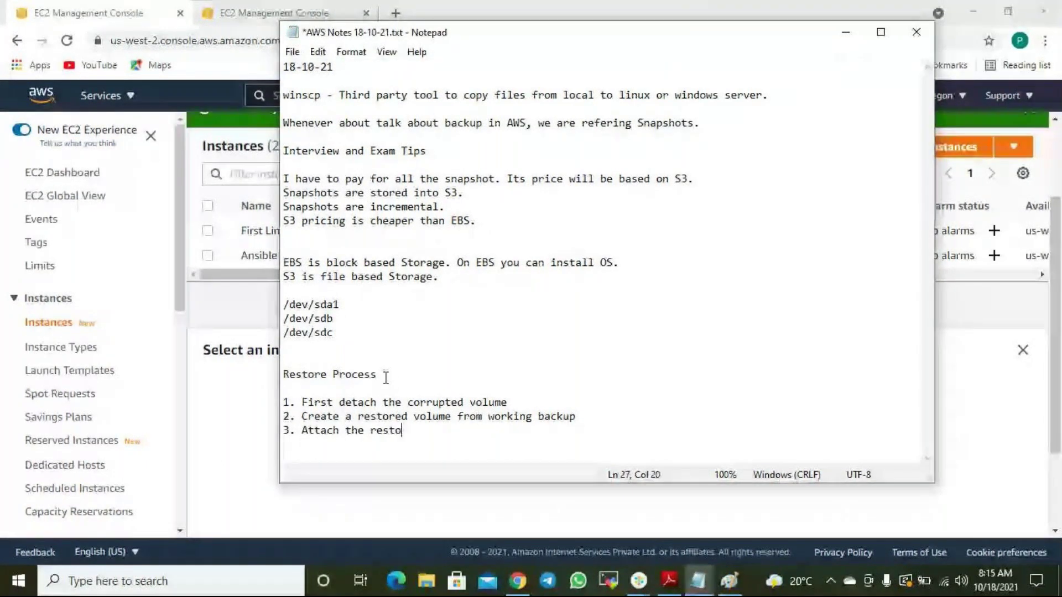
type("red volume to")
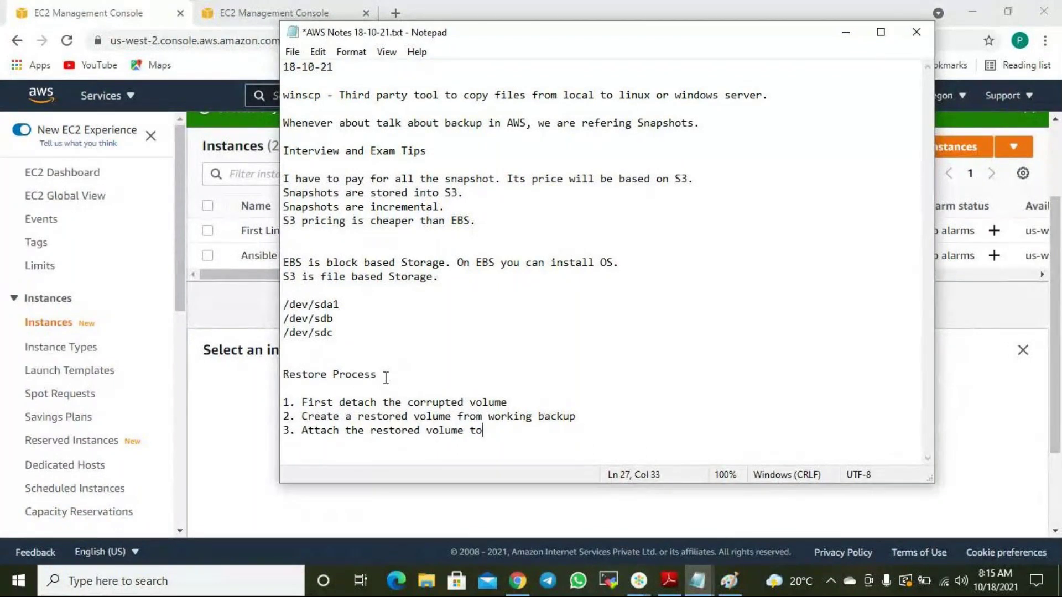
type(" server.")
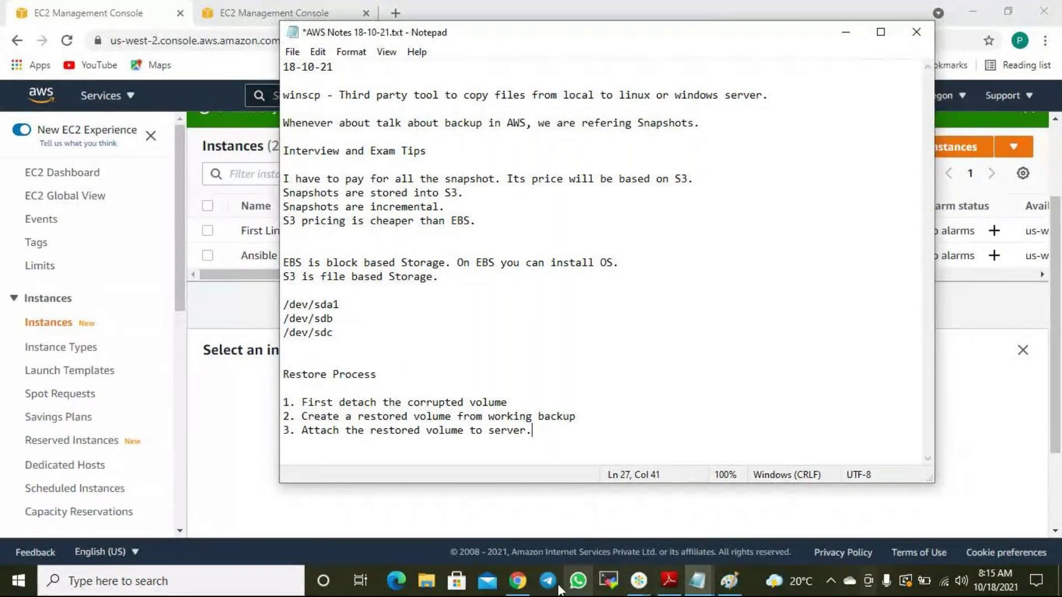
left_click(846, 32)
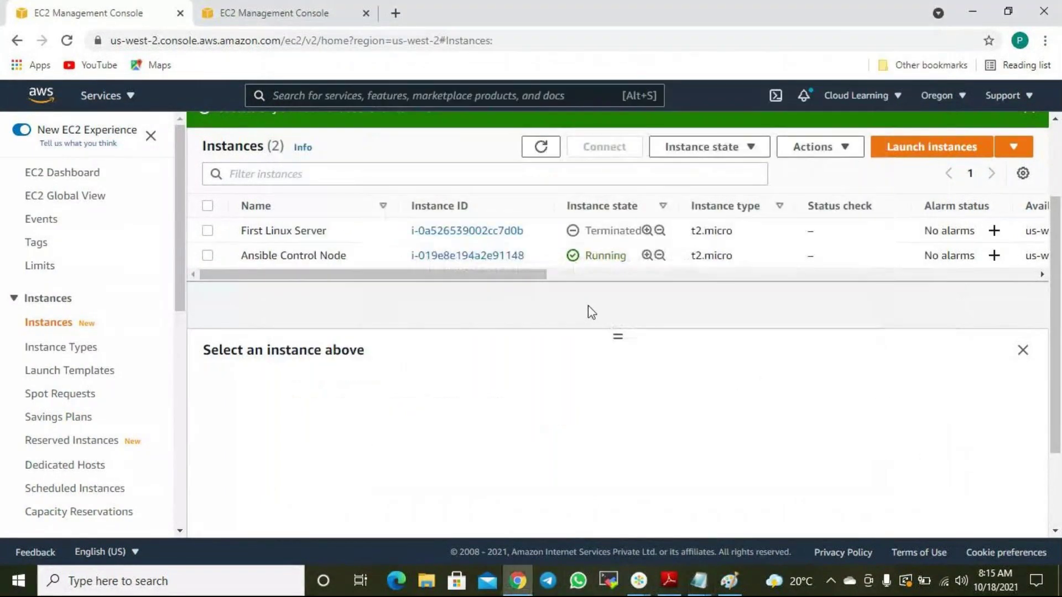
Refresh instances, select Ansible Control Node and copy its public IPv4 address 52.32.127.26.
left_click(541, 146)
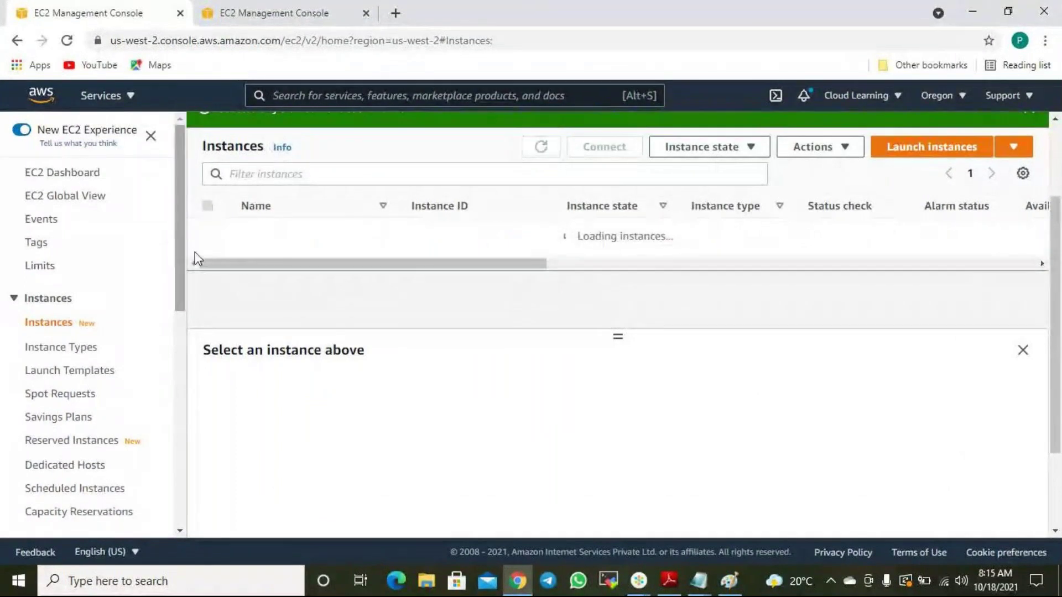
left_click(207, 255)
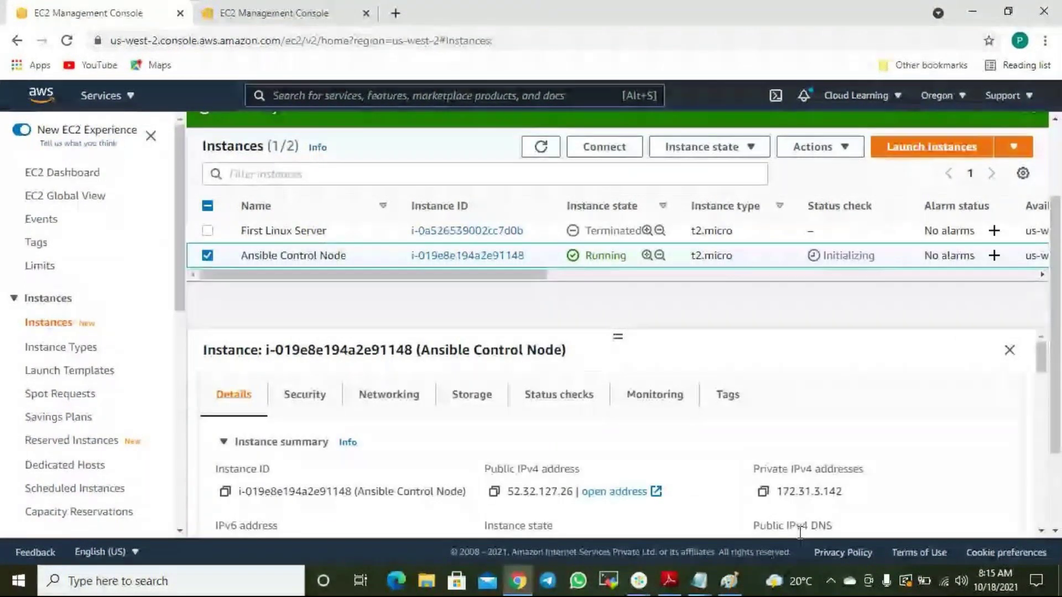
left_click(494, 491)
left_click(610, 580)
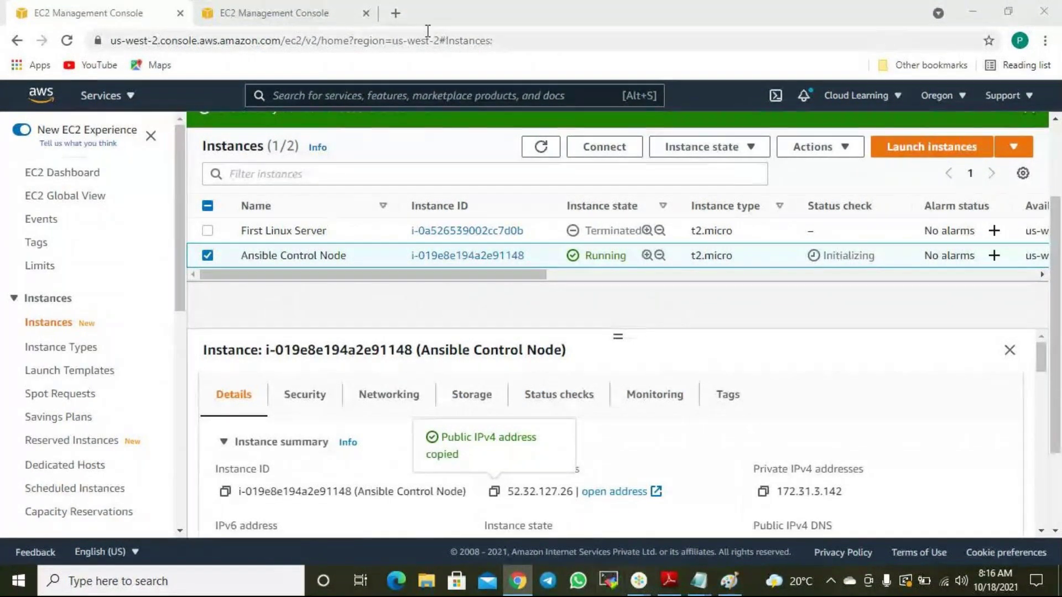
key("ctrl+t")
Search Google for 'mobaxterm for windows' and open the MobaXterm Home Edition download page.
left_click(407, 44)
type("goo")
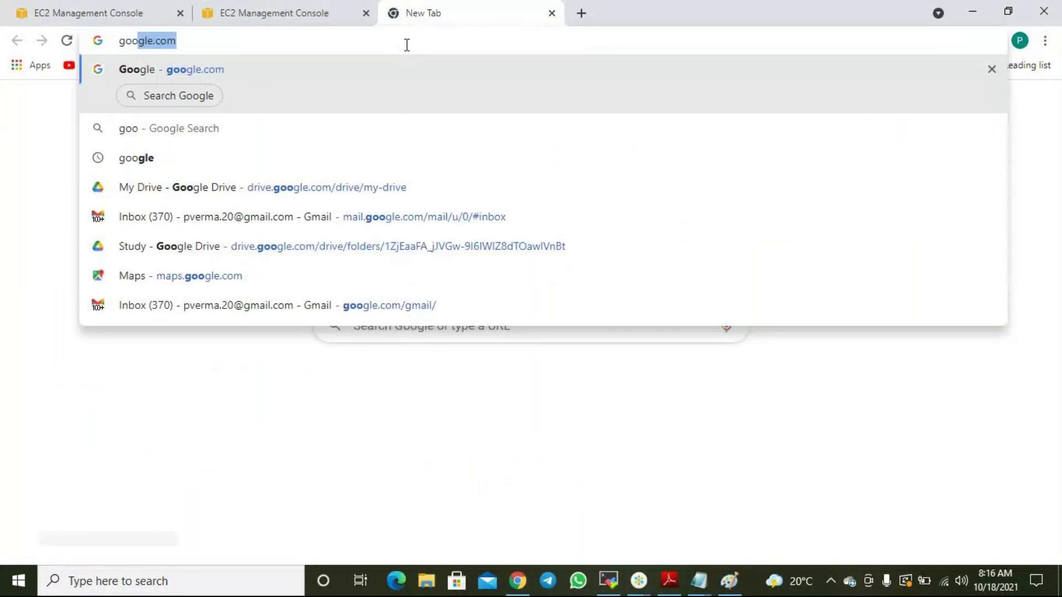
key("Return")
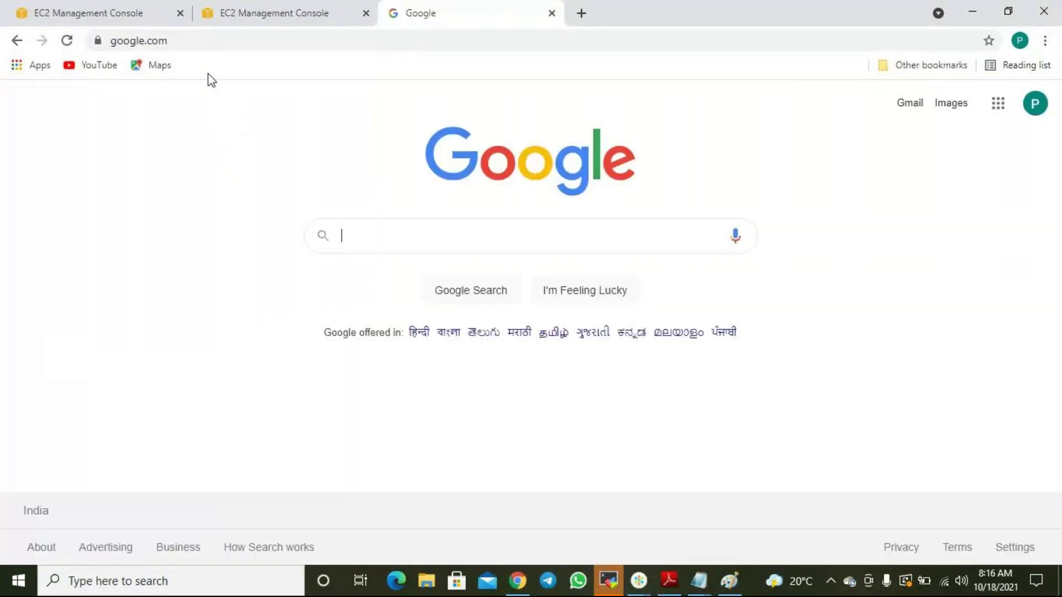
left_click(380, 239)
type("mob")
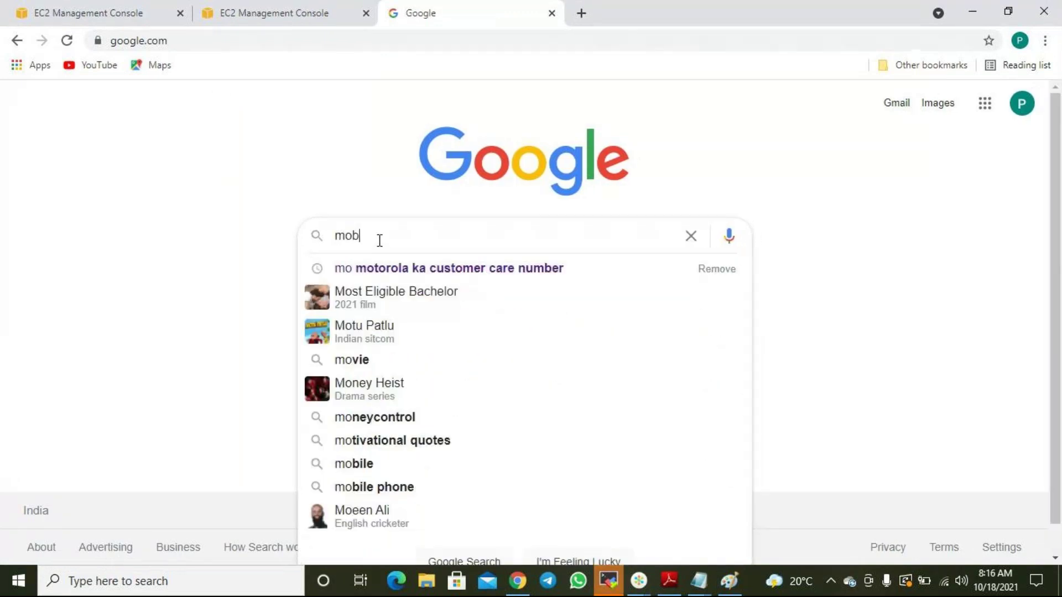
type("axterm")
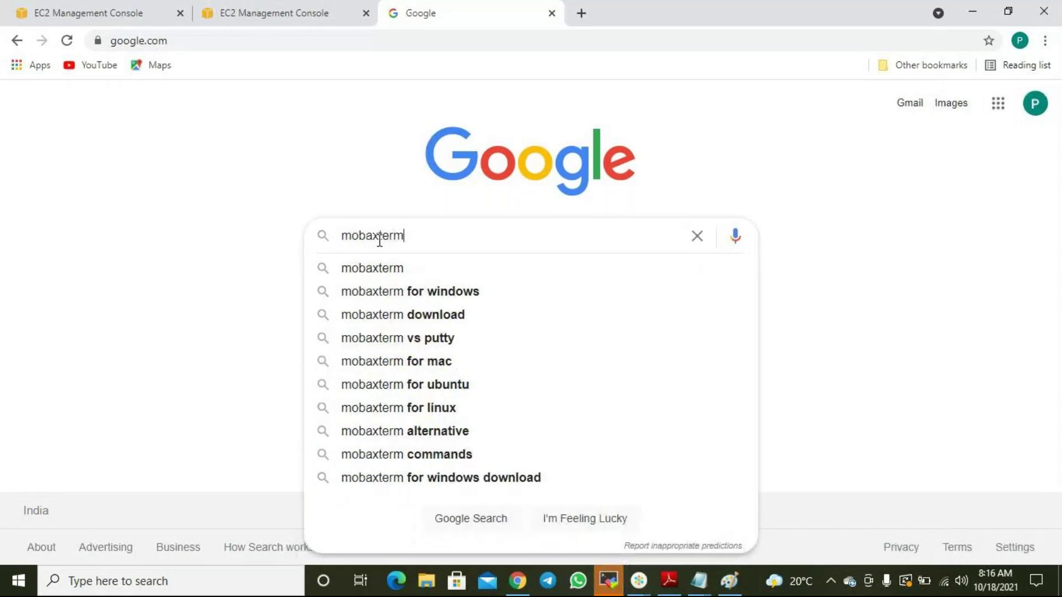
left_click(459, 293)
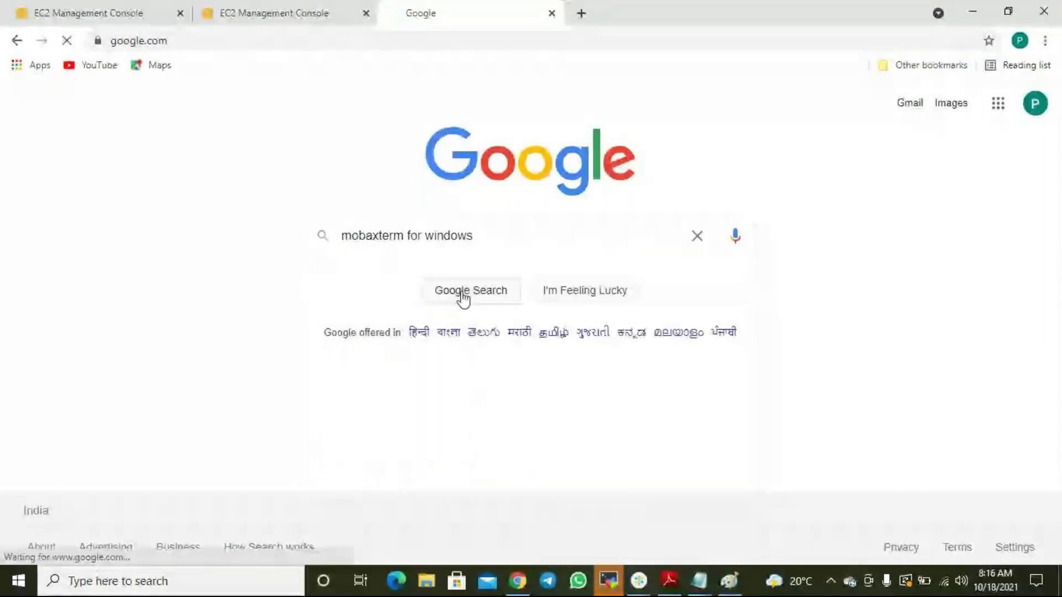
left_click(301, 253)
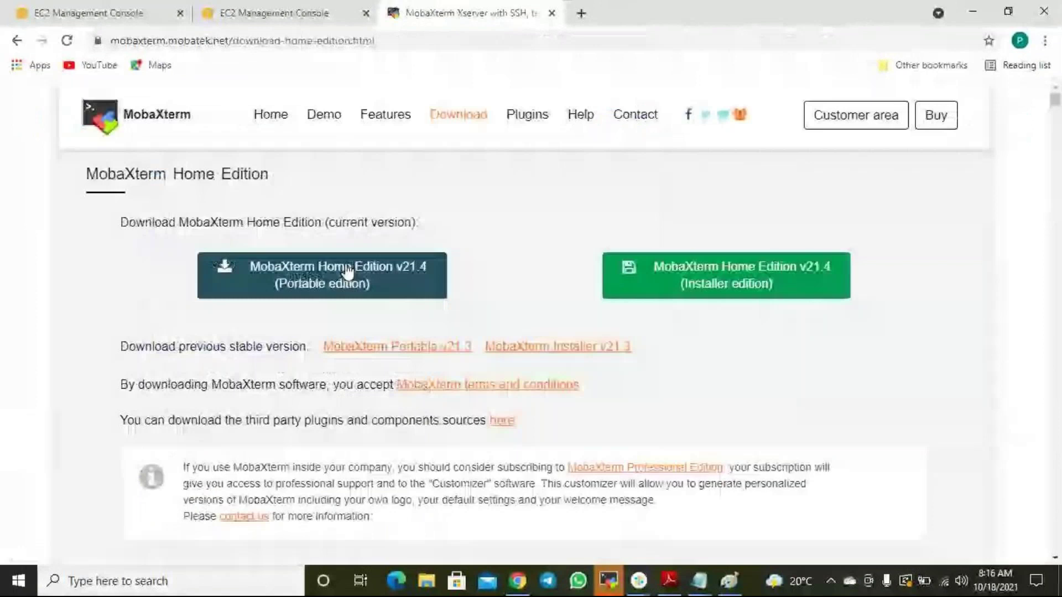
scroll(382, 282, "down", 1)
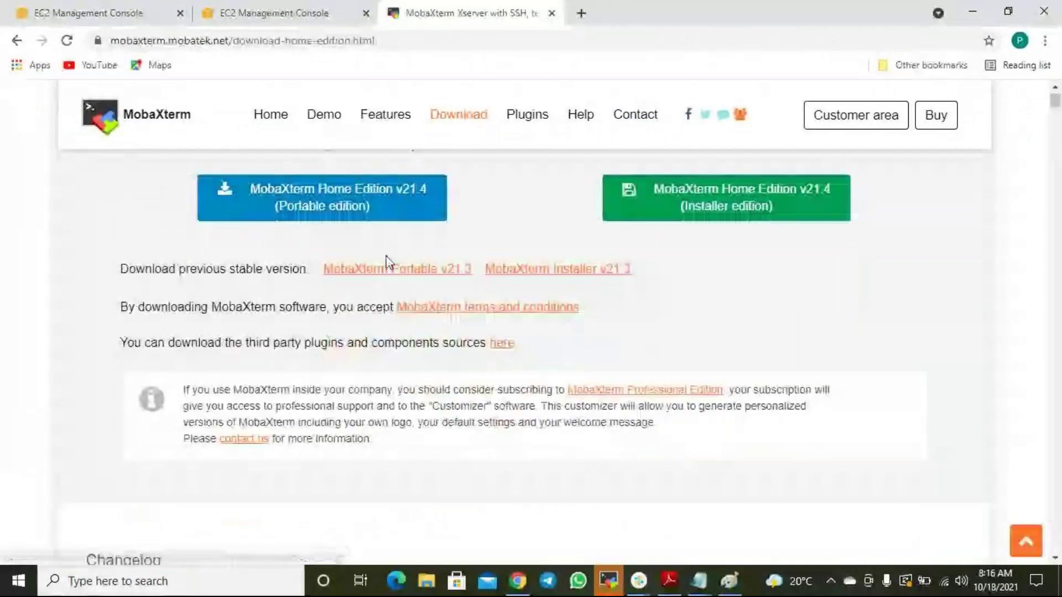
scroll(388, 263, "up", 1)
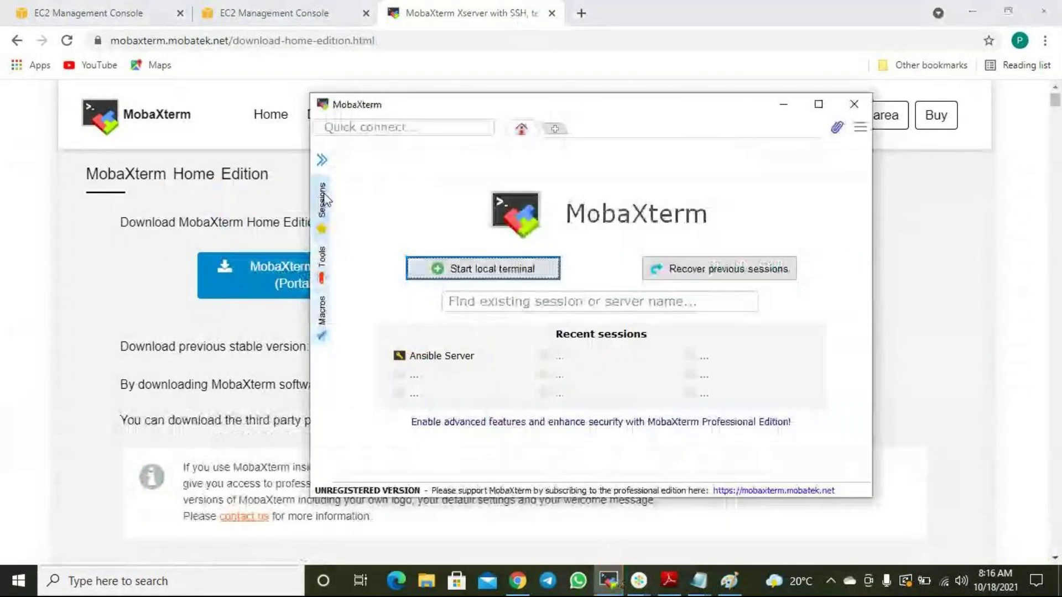
Create a new SSH session under User sessions to 52.32.127.26 with username ec2-user.
left_click(819, 104)
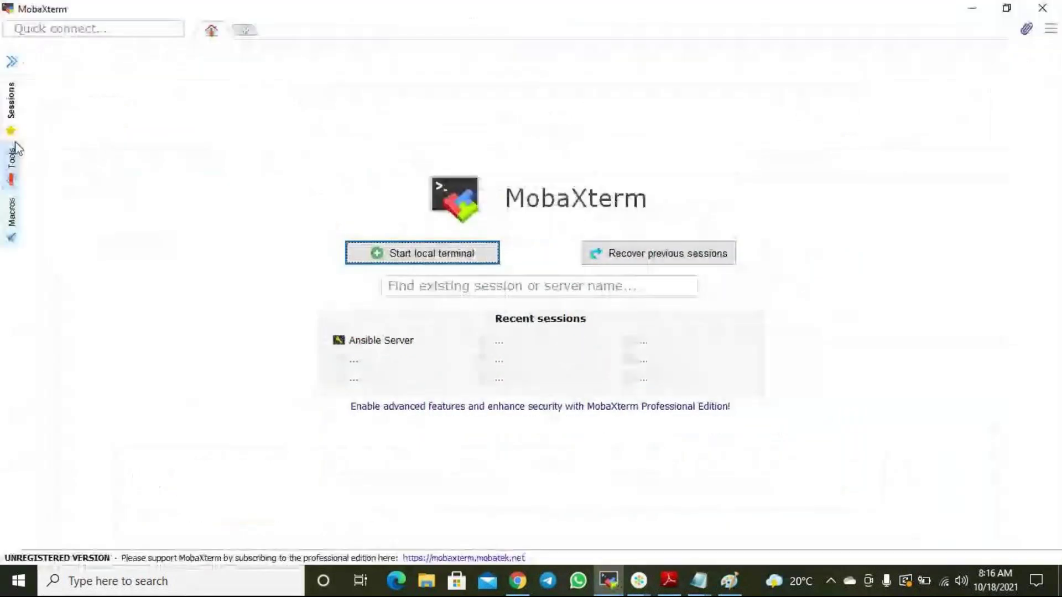
left_click(15, 113)
left_click(75, 52)
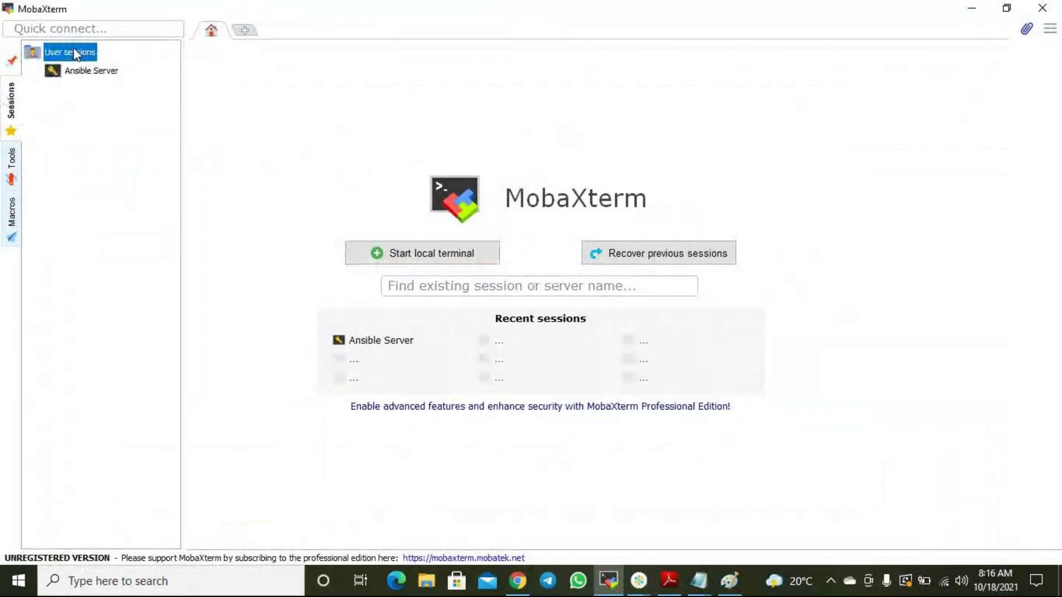
right_click(76, 53)
left_click(227, 55)
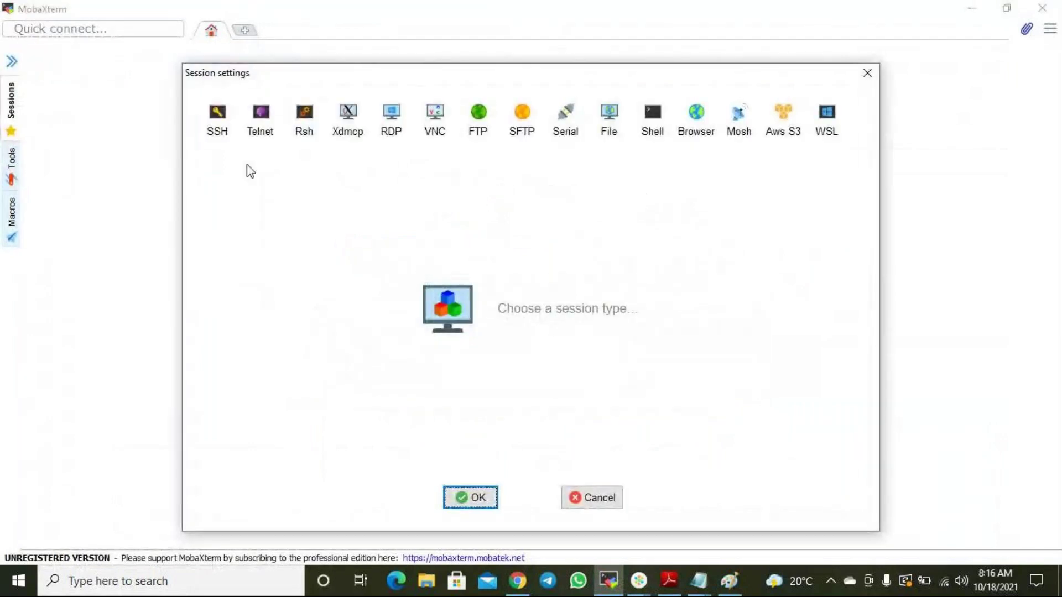
left_click(216, 126)
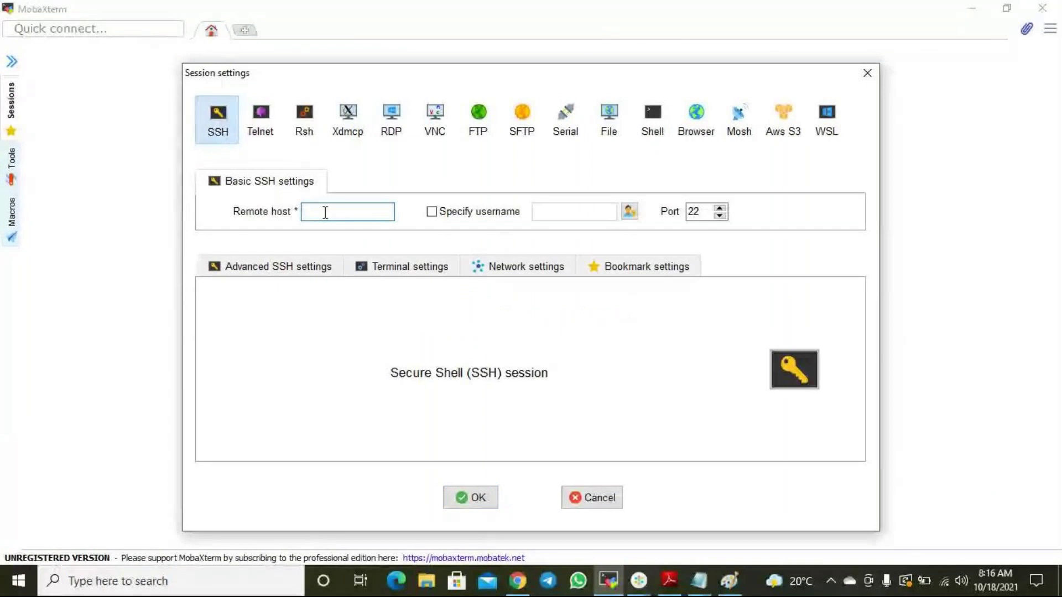
key("ctrl+v")
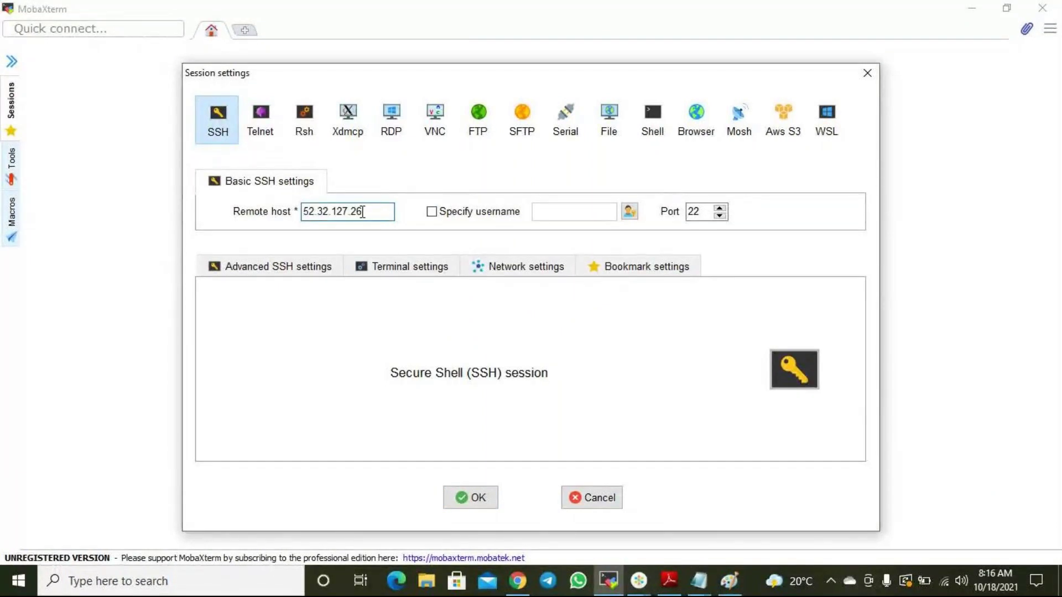
left_click(437, 214)
type("ec2-user")
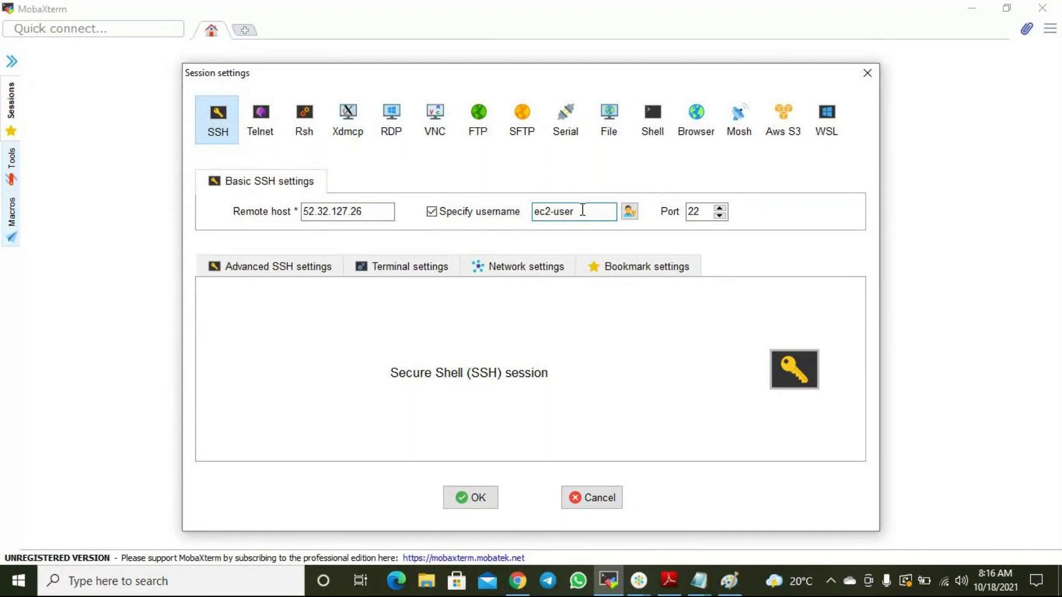
Enable private key authentication and search the Desktop and This PC for the key file.
left_click(319, 265)
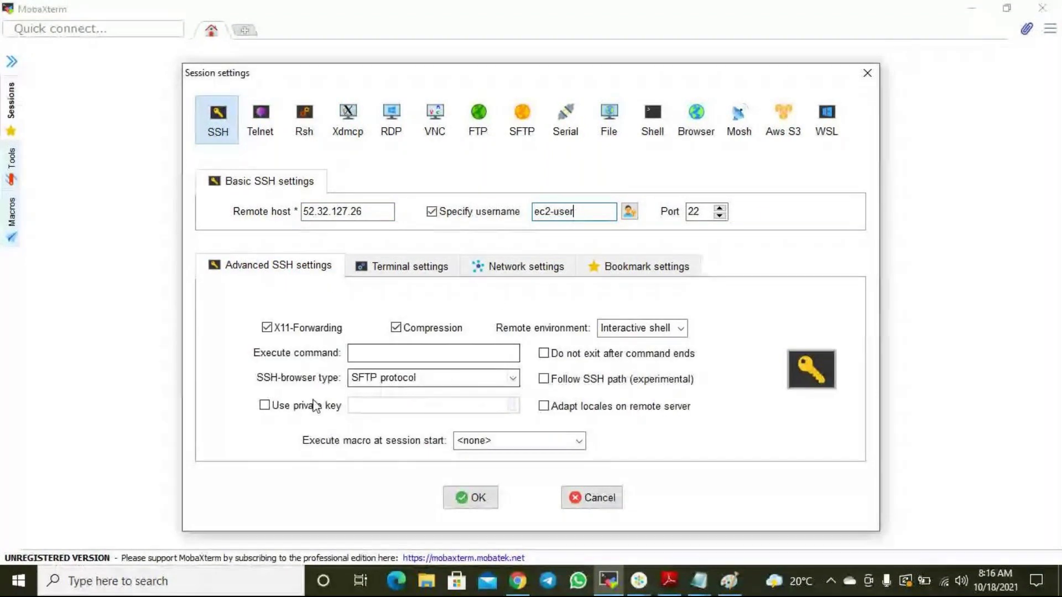
left_click(276, 409)
left_click(514, 406)
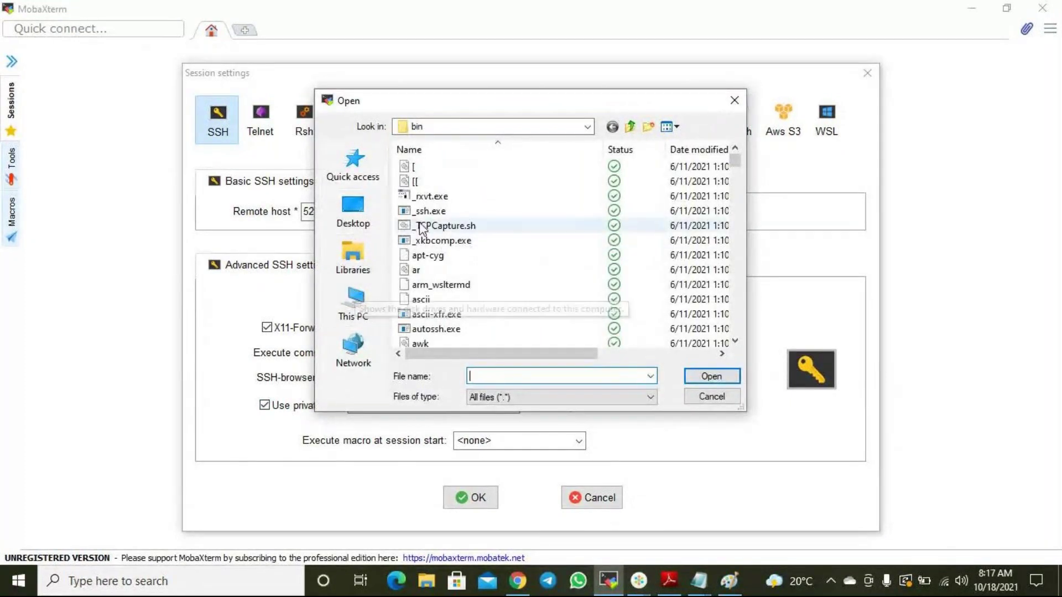
left_click(371, 197)
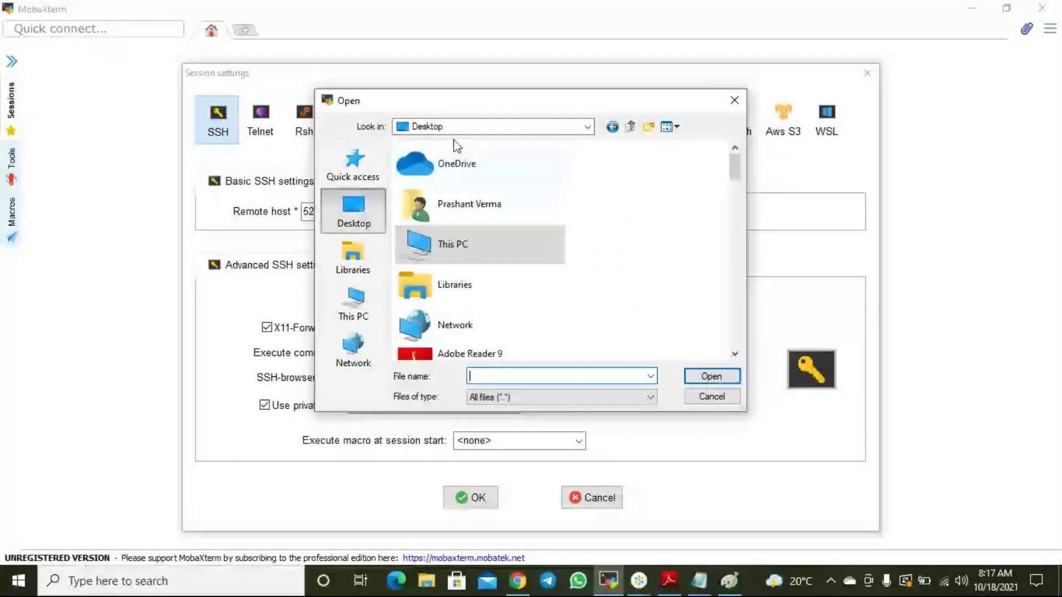
scroll(471, 289, "down", 3)
scroll(468, 283, "up", 3)
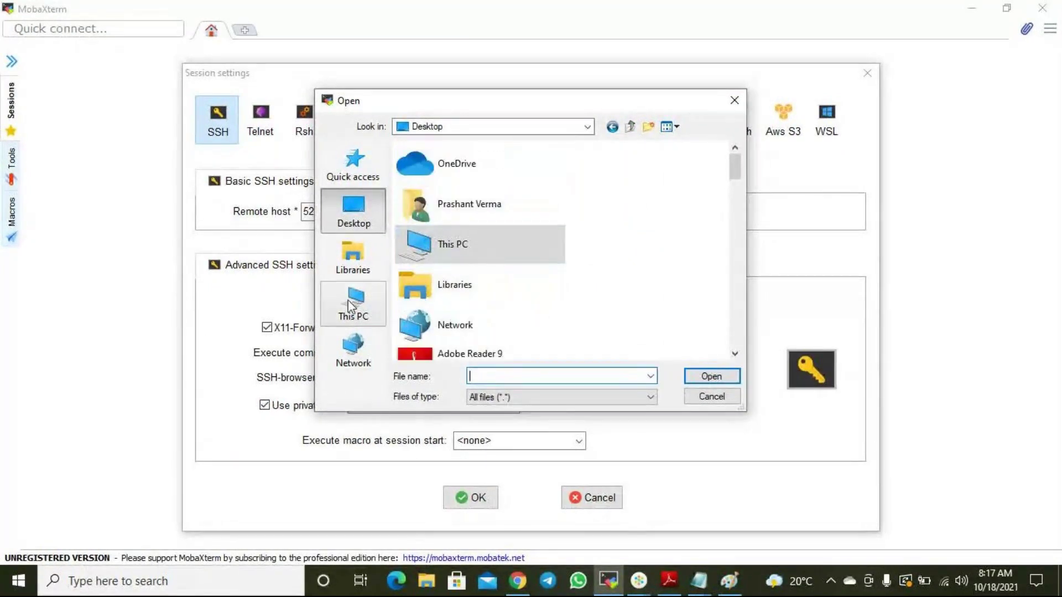
left_click(352, 306)
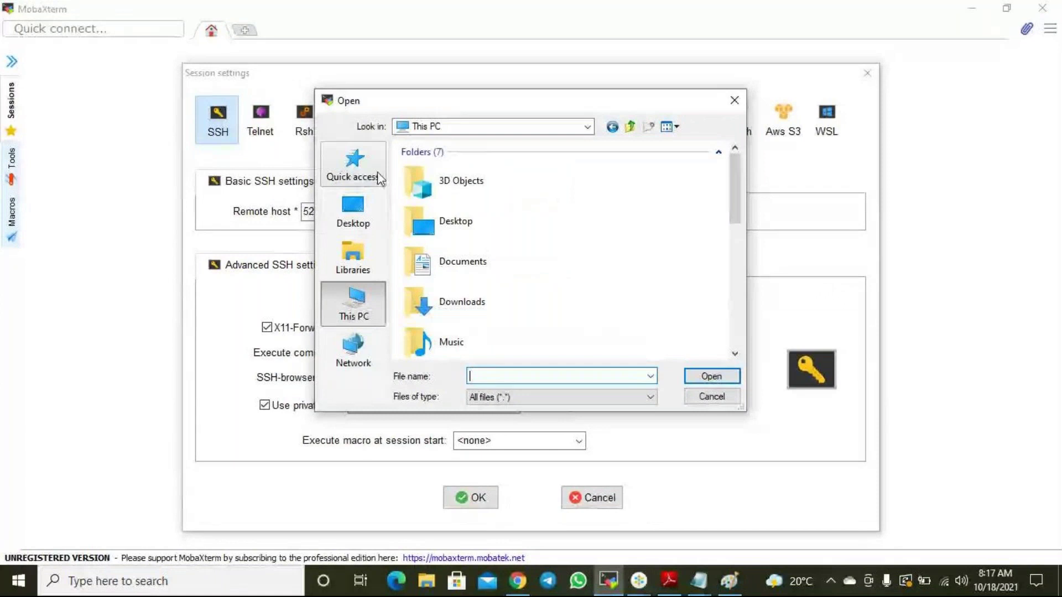
left_click(711, 397)
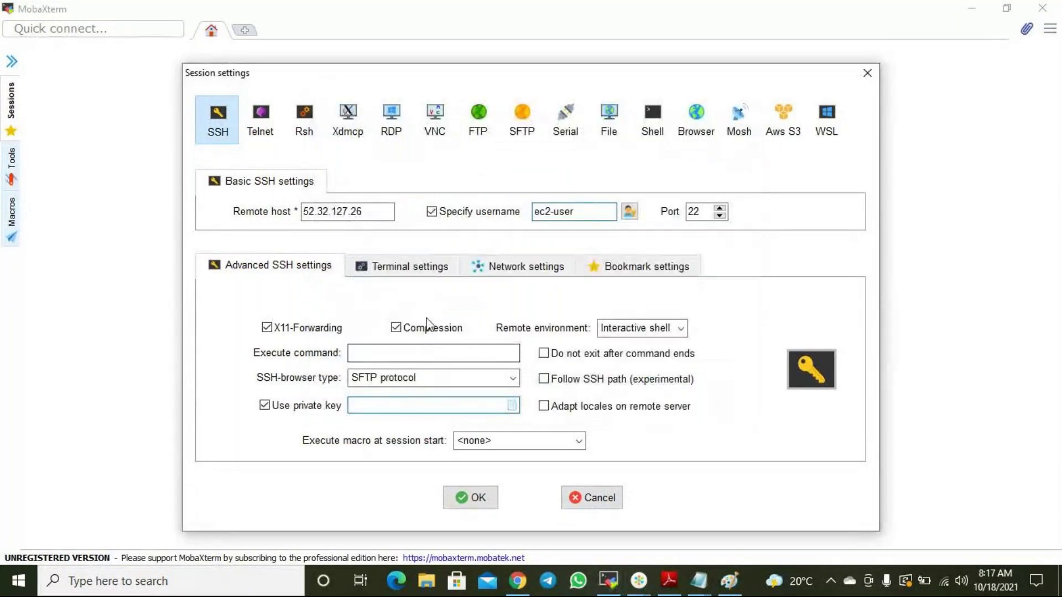
Pick cl11oregon.pem from Downloads as the private key and connect the session.
left_click(511, 405)
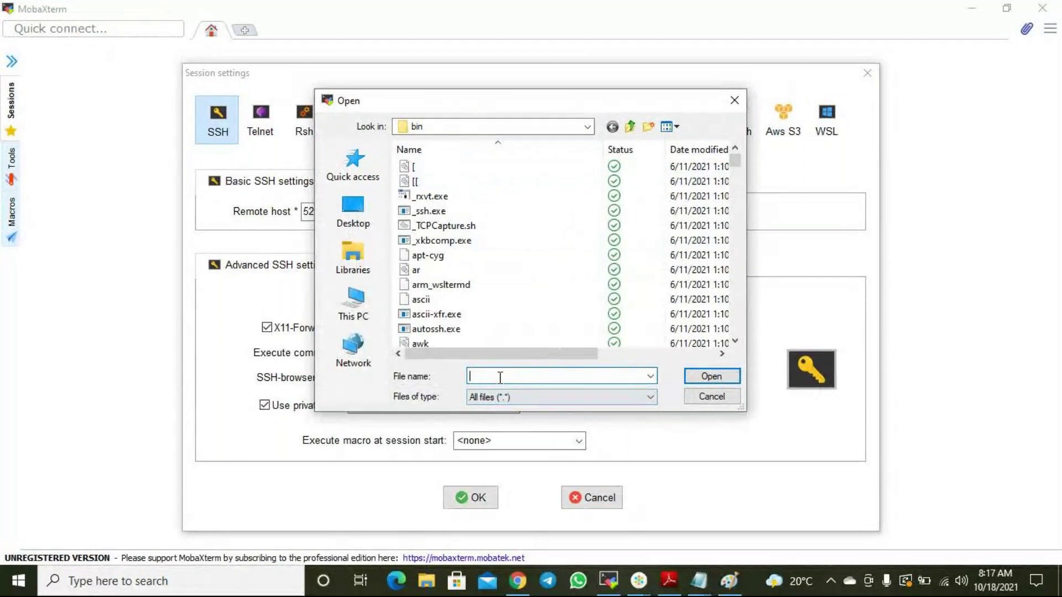
left_click(466, 128)
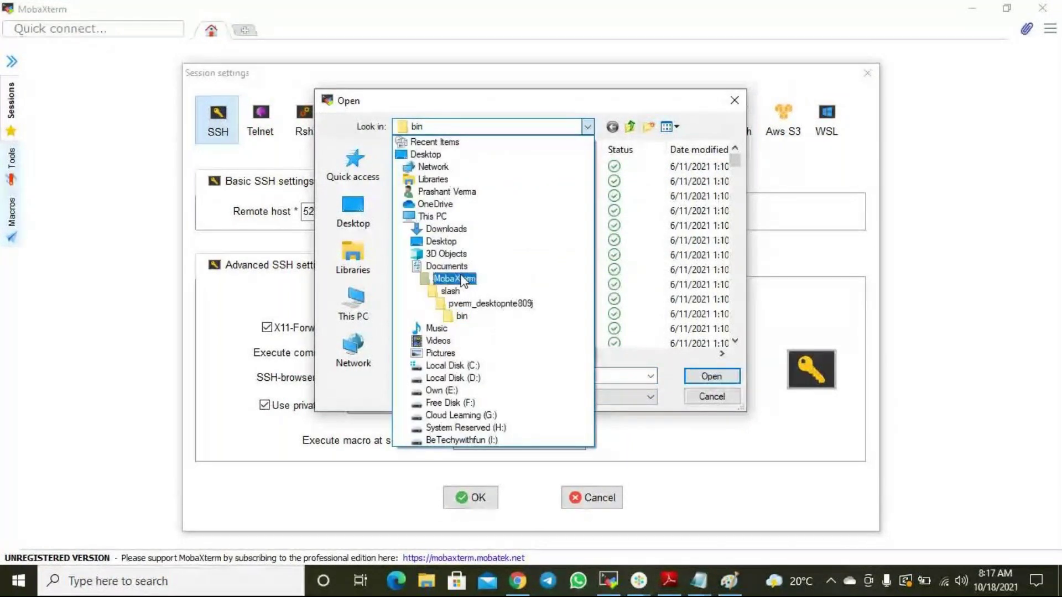
left_click(446, 229)
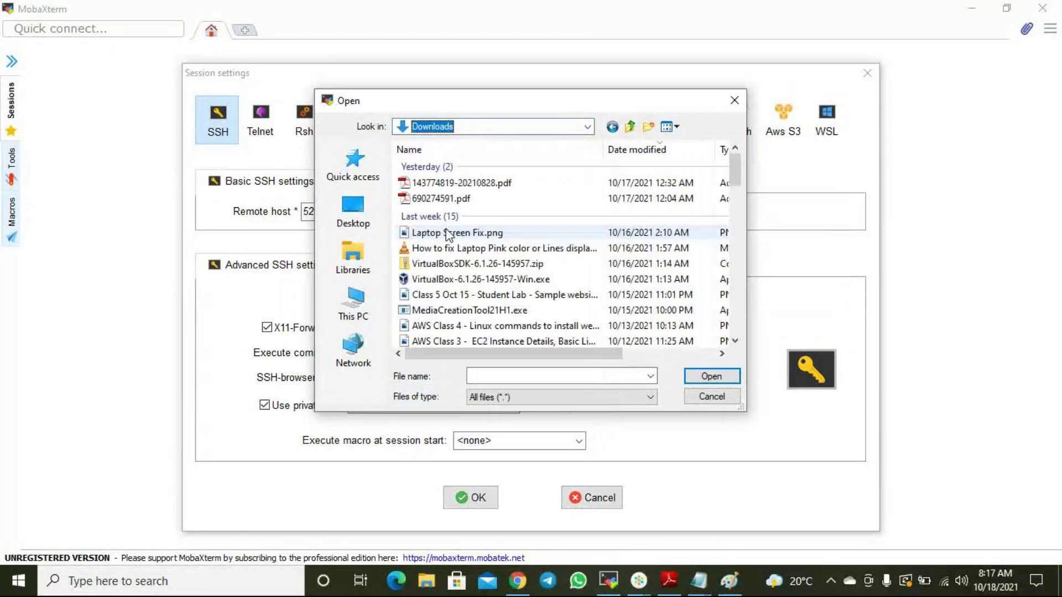
left_click(504, 374)
type("*.pem")
key("Return")
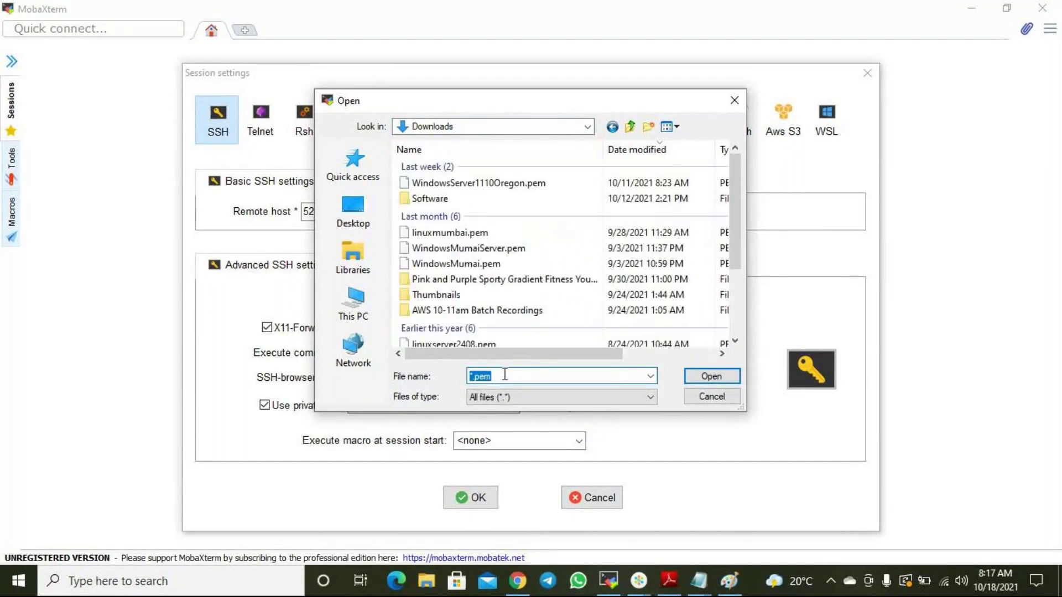
scroll(487, 326, "down", 2)
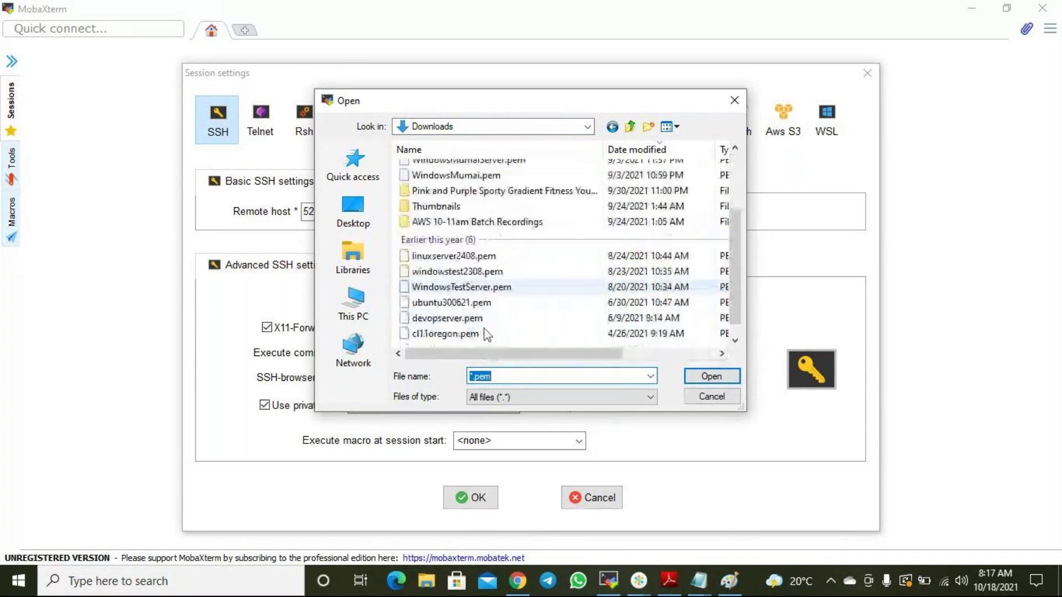
left_click(464, 334)
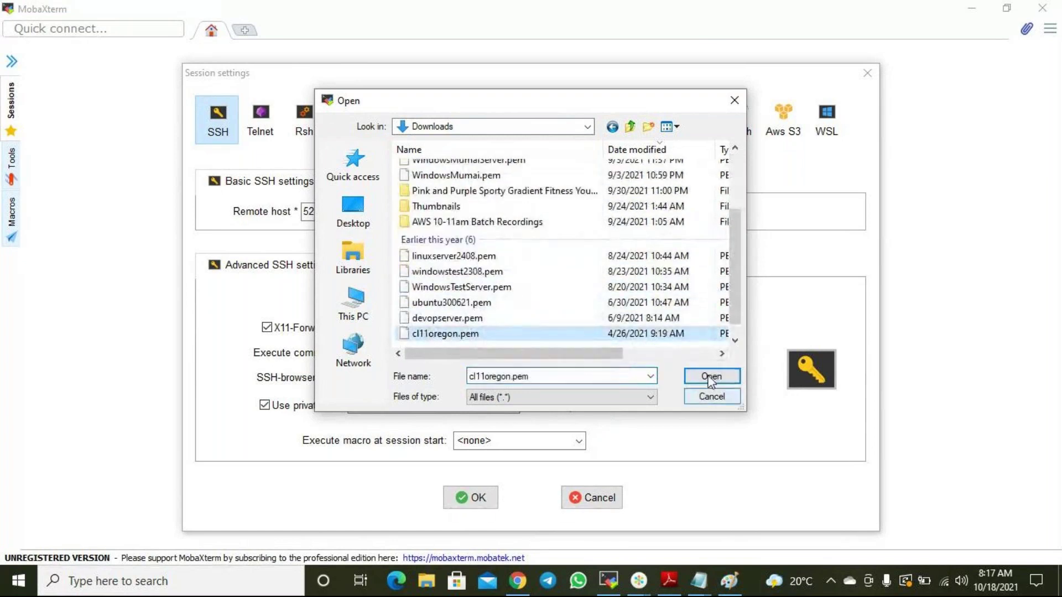
left_click(711, 376)
left_click(487, 494)
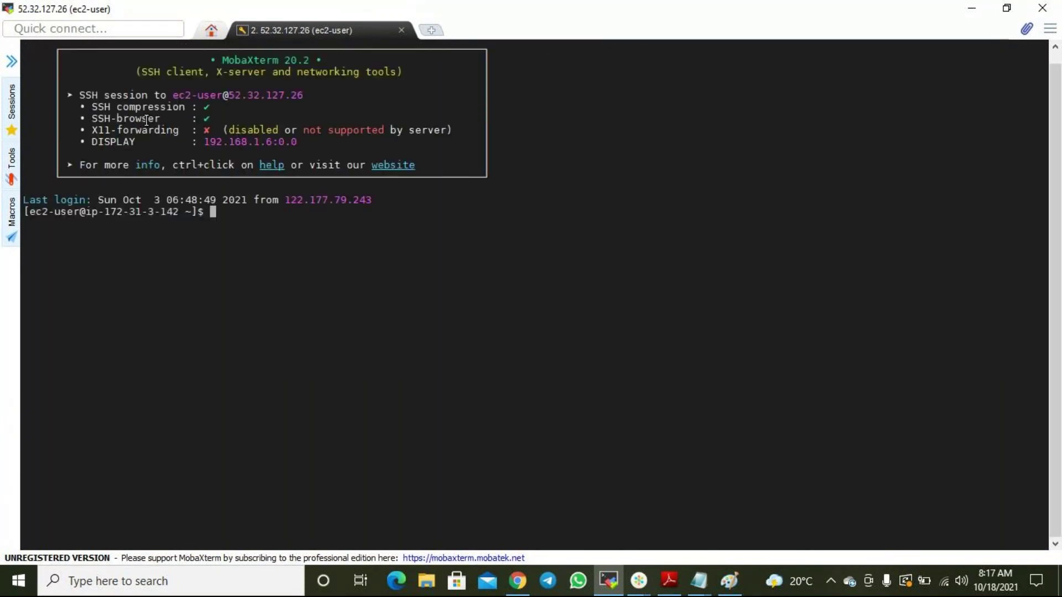
Run ls in ec2-user's empty home folder, then cd / and ls the root directory.
scroll(353, 212, "up", 2, "ctrl")
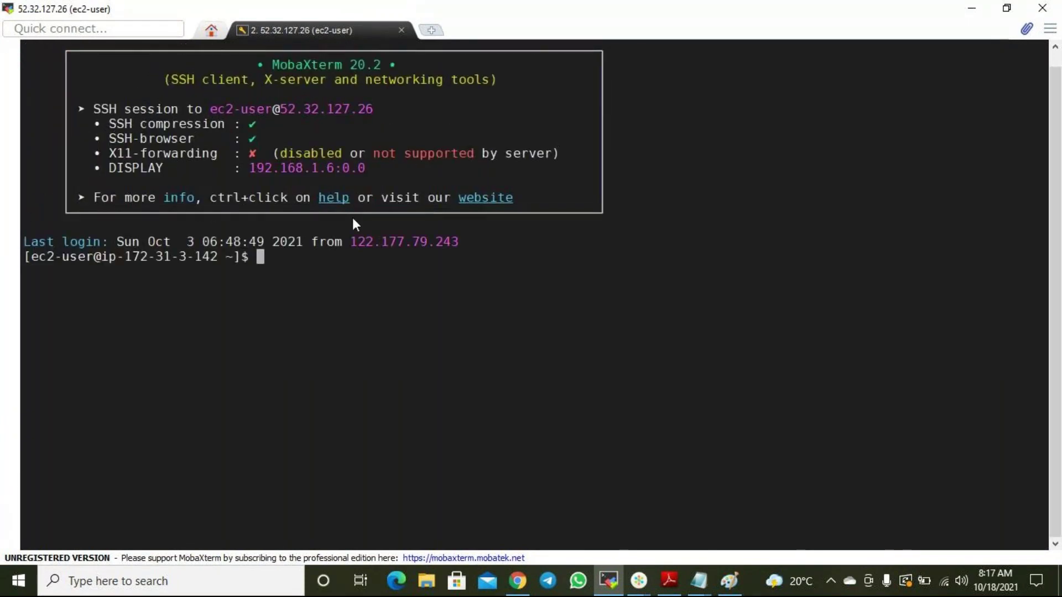
type("ls")
key("Return")
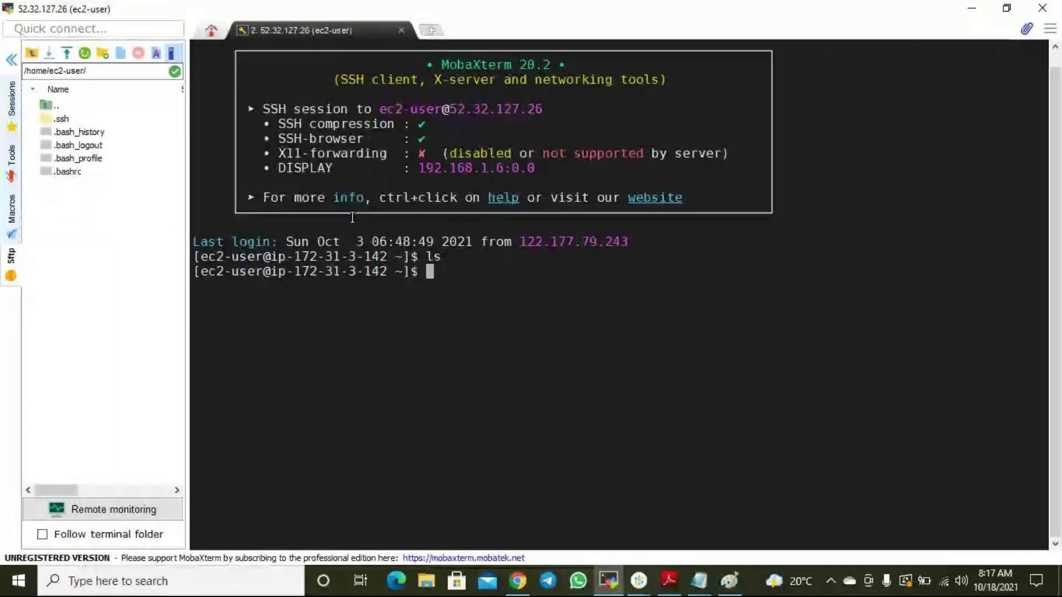
type("cd /")
key("Return")
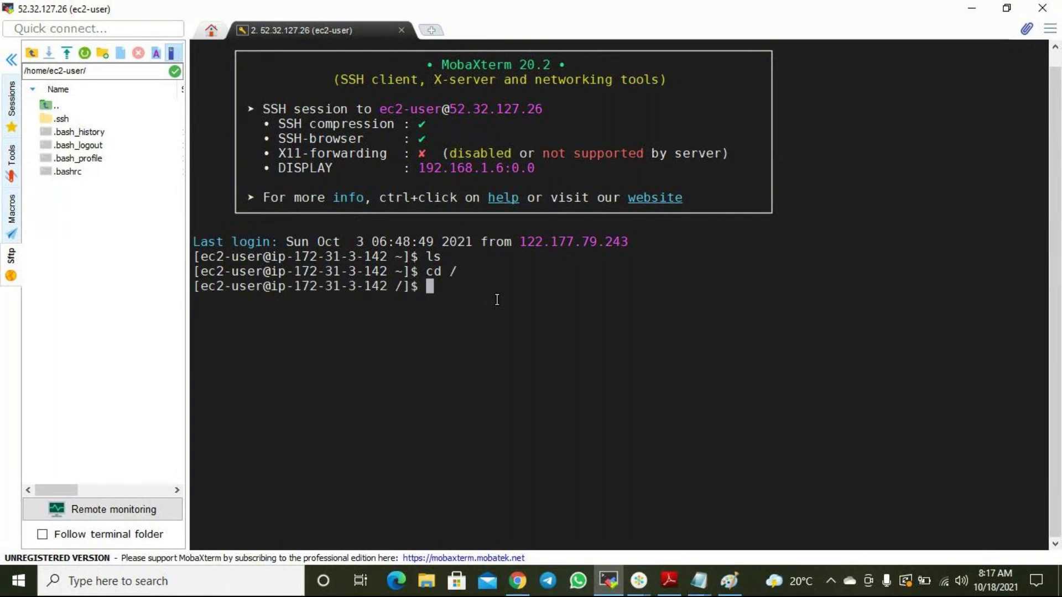
type("ls")
key("Return")
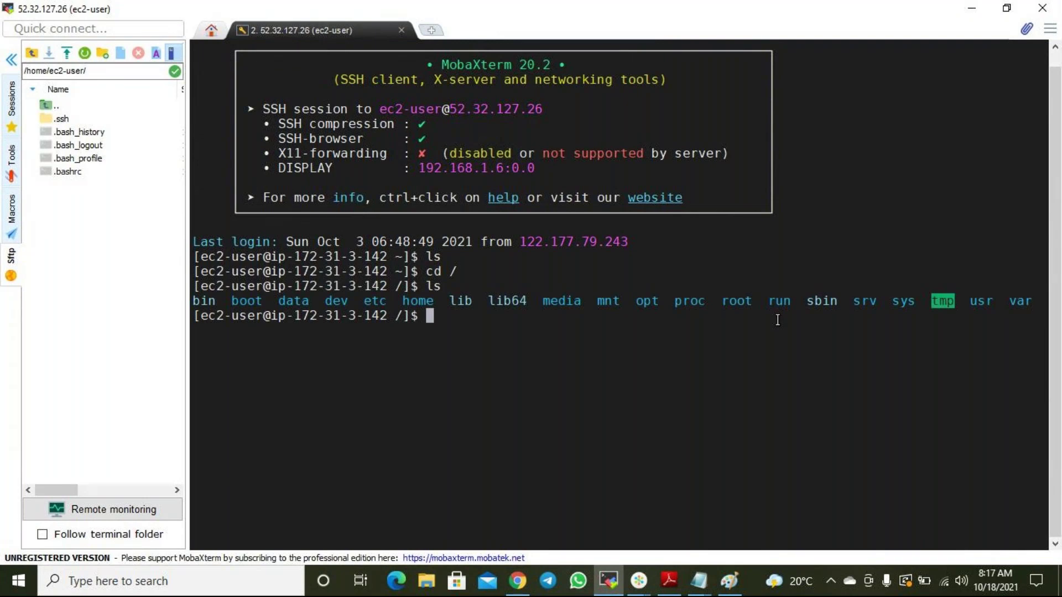
Minimize MobaXterm, close the MobaXterm download page and refresh the EC2 Instances list.
left_click(972, 9)
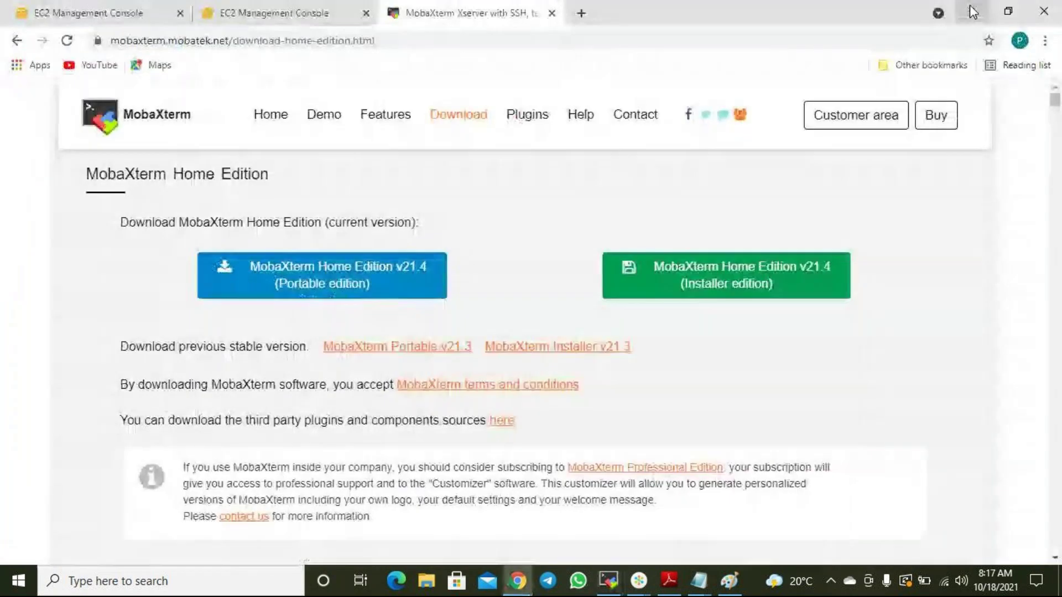
left_click(552, 13)
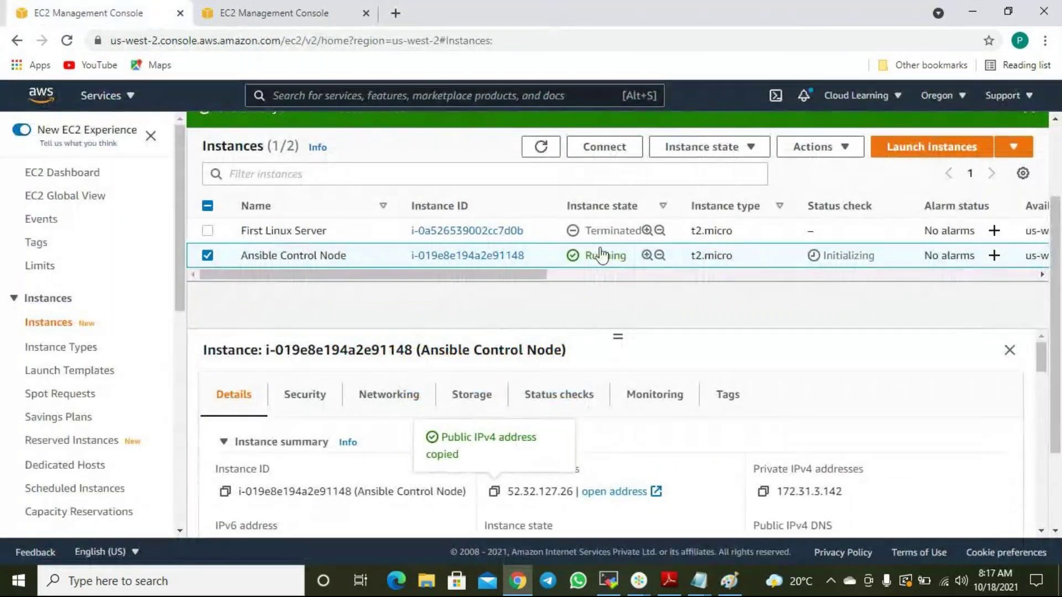
left_click(541, 147)
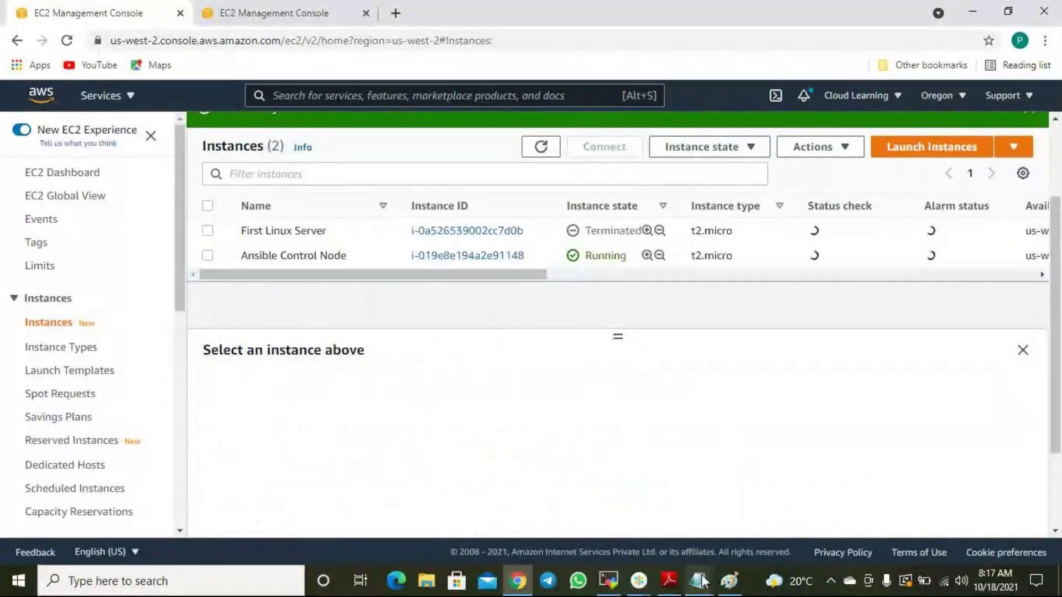
Bring AWS Notes 18-10-21.txt to the front and start a new line at its end.
mouse_move(702, 581)
left_click(758, 522)
key("Return")
key("Return")
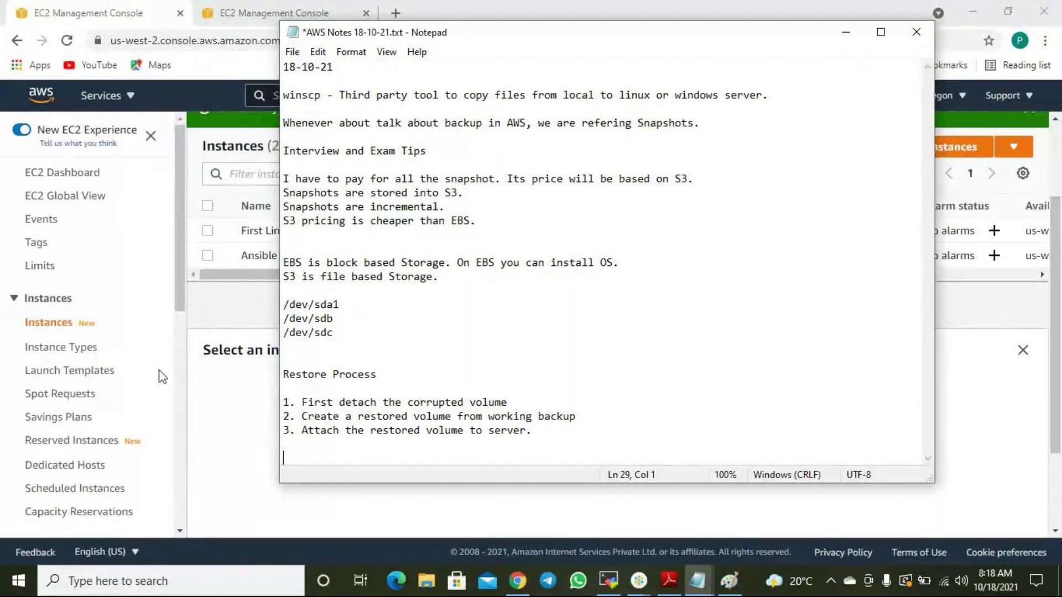
left_click(249, 304)
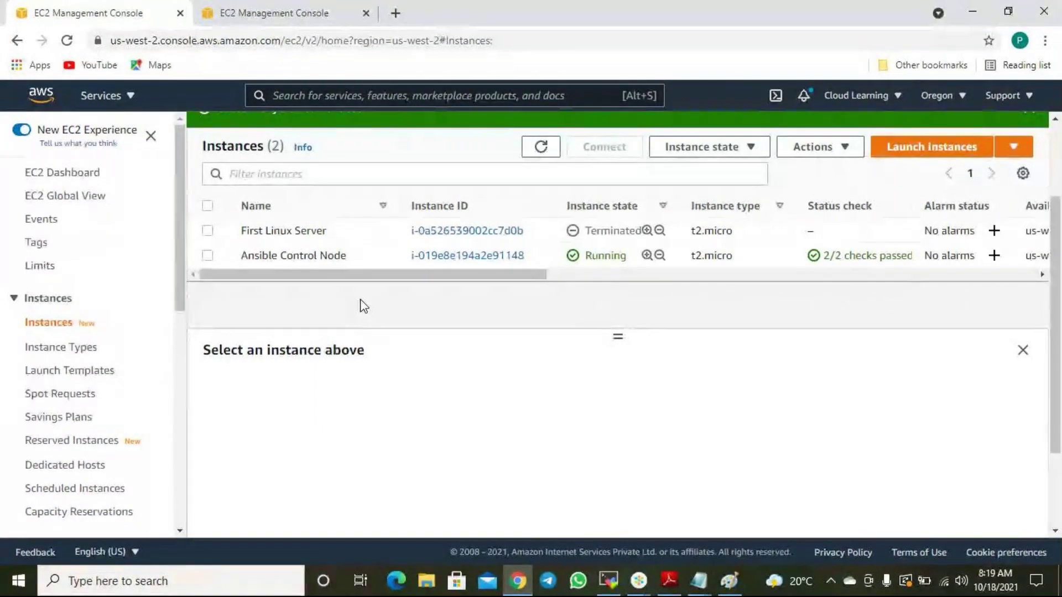
Add the heading 'Life Cycle Manager' below the Restore Process steps in AWS Notes, followed by a new line.
mouse_move(699, 581)
left_click(746, 519)
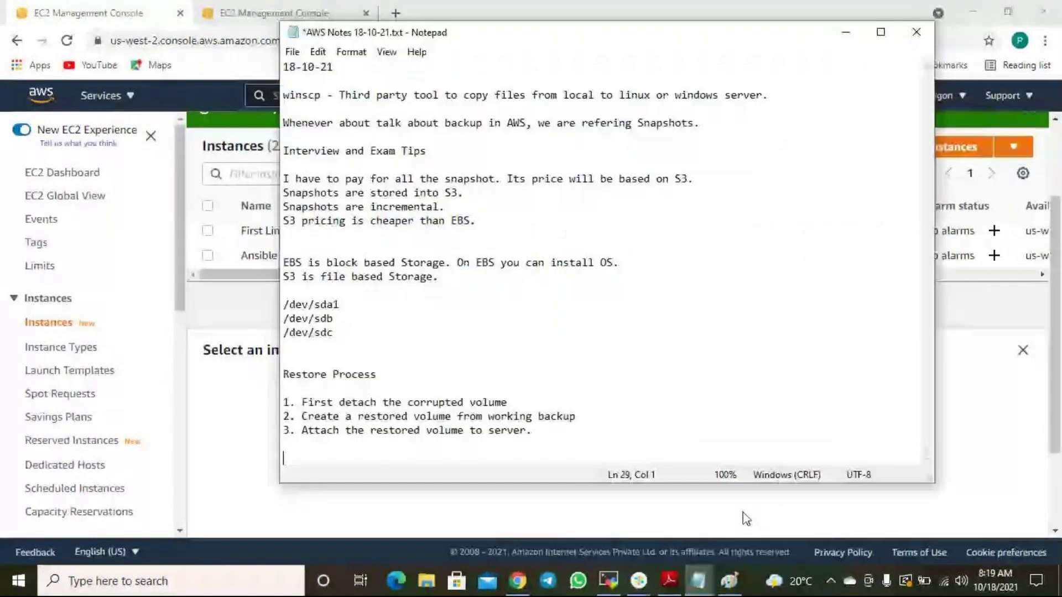
type("Life Cycle Manager")
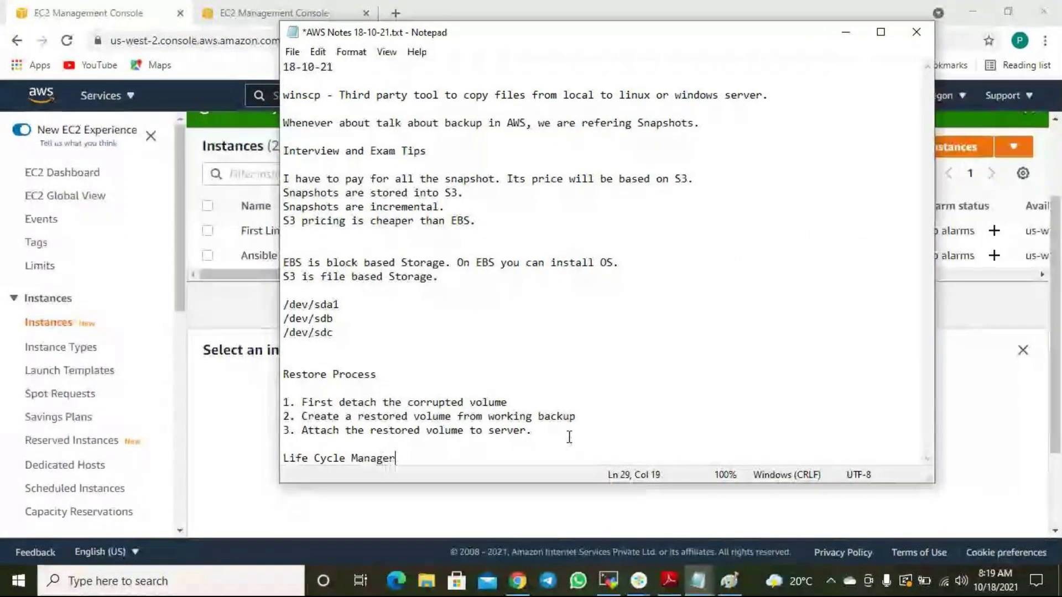
key("Return")
key("Return")
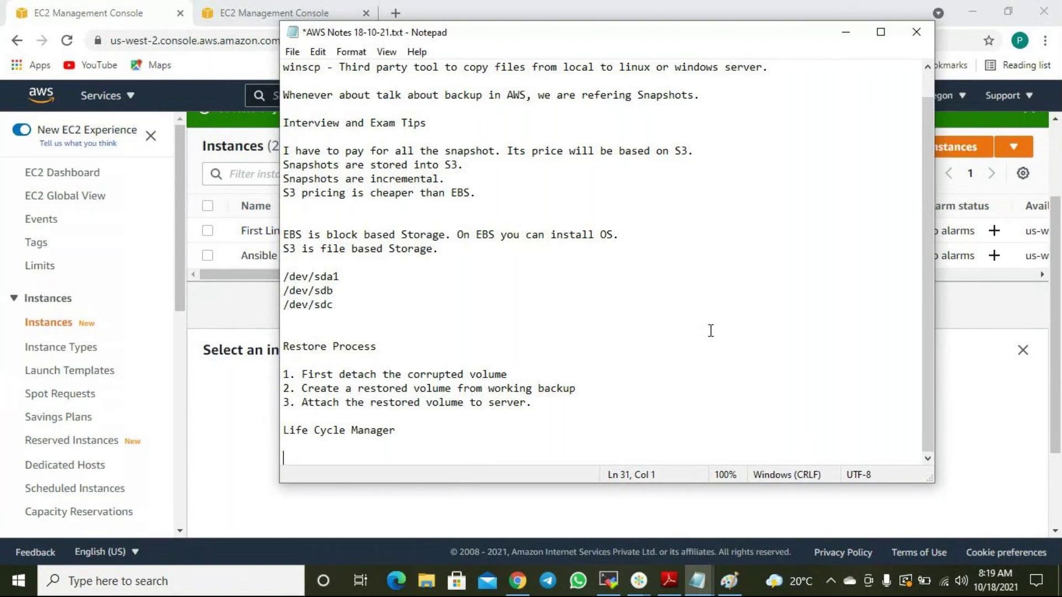
scroll(43, 459, "down", 1)
scroll(43, 459, "down", 4)
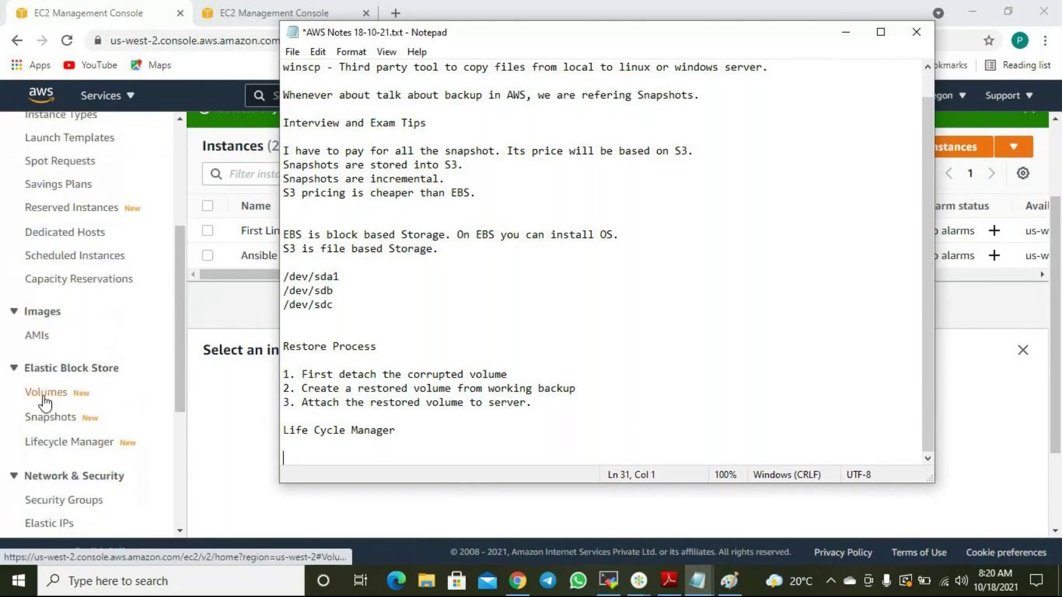
Open the Data Lifecycle Manager policies page, plus the Snapshots page in a new tab.
left_click(68, 442)
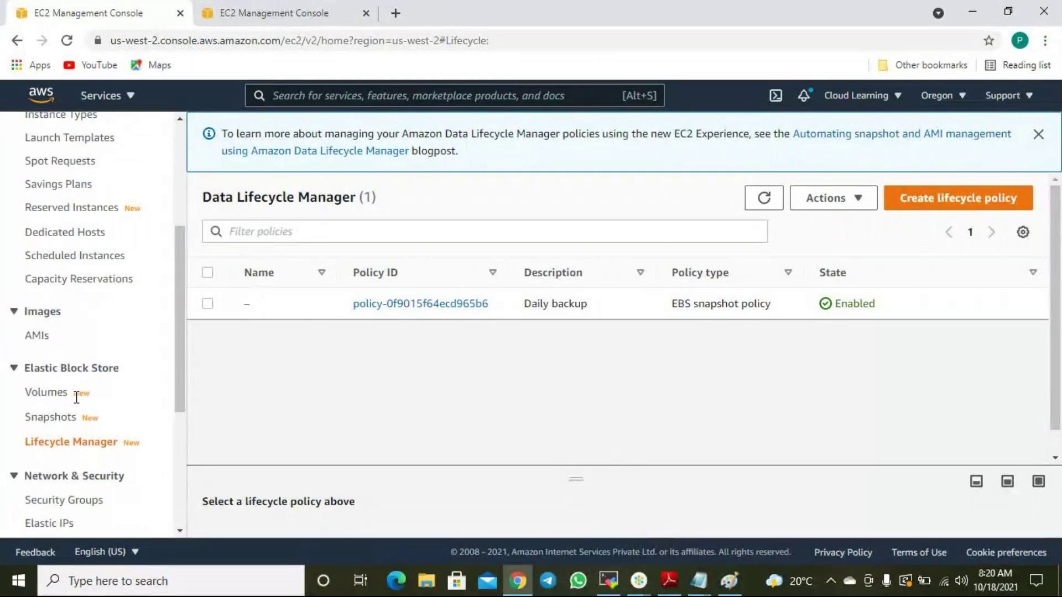
right_click(52, 421)
left_click(97, 425)
left_click(276, 15)
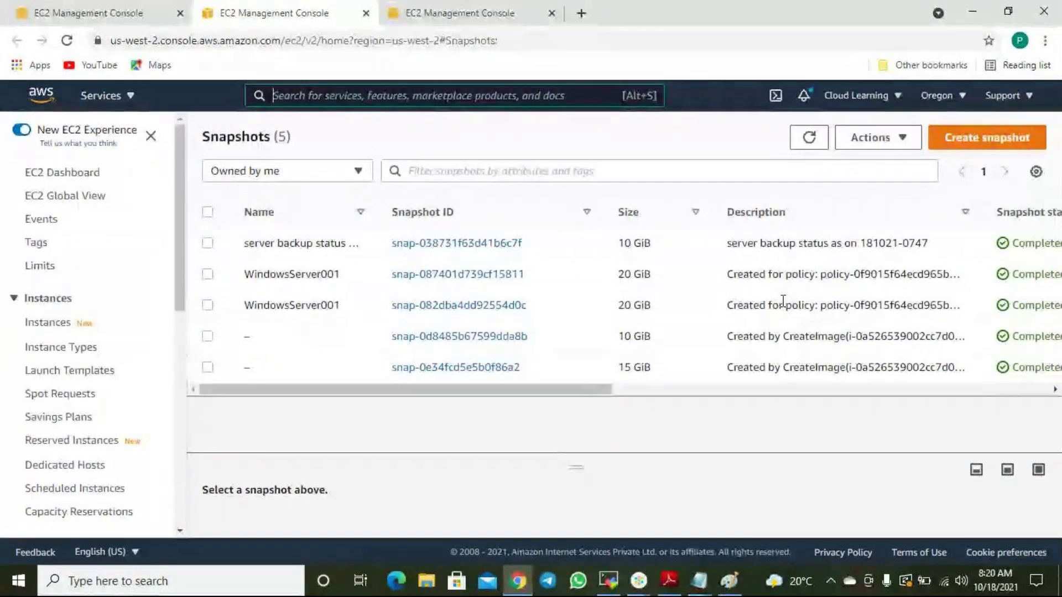
Widen the Snapshots Description column to reveal the policy-created WindowsServer001 snapshot descriptions.
left_click_drag(609, 392, 725, 394)
left_click_drag(503, 274, 582, 275)
left_click_drag(728, 212, 879, 212)
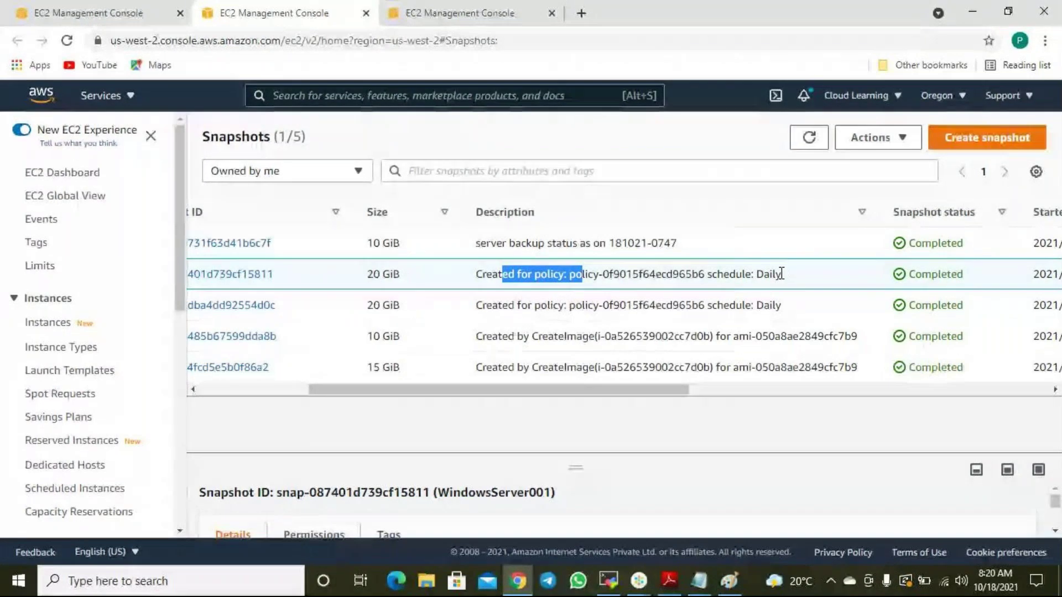
left_click_drag(686, 393, 510, 400)
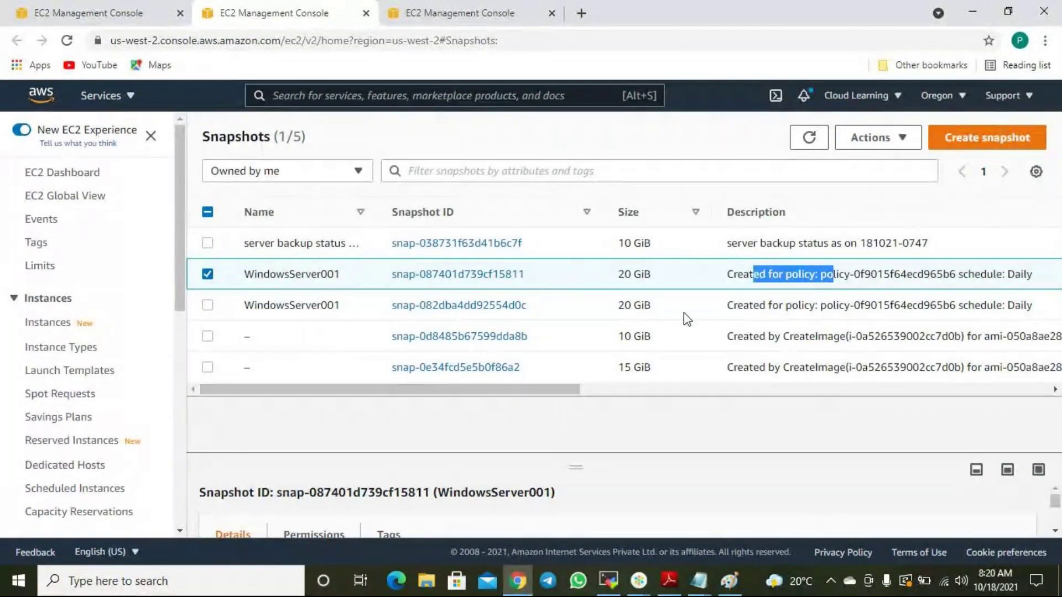
left_click(868, 277)
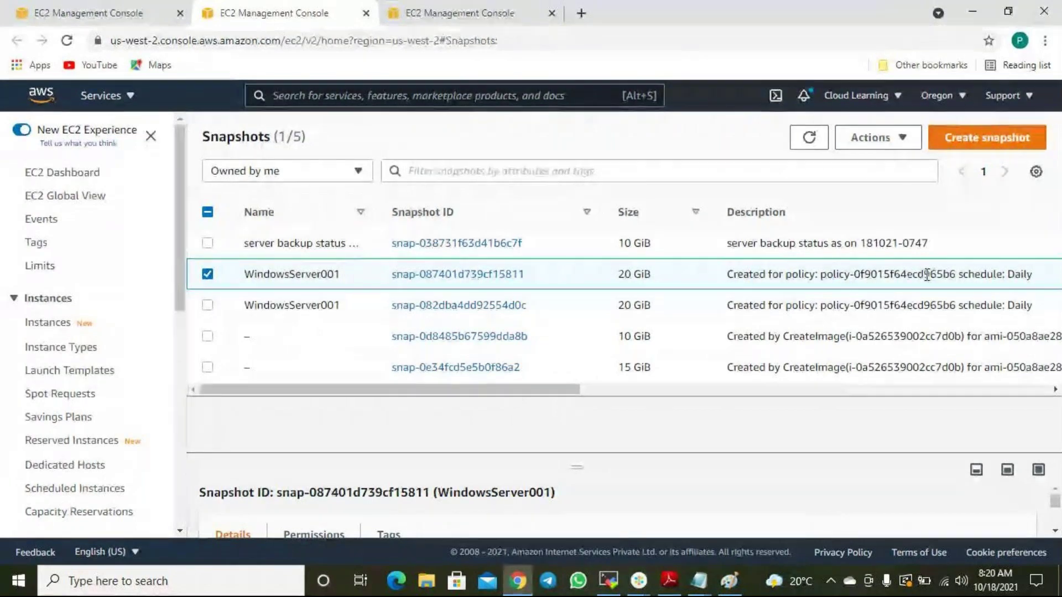
Select the Daily backup policy and view its schedule: every 24 hours from 09:00 UTC, retaining 30.
left_click(122, 17)
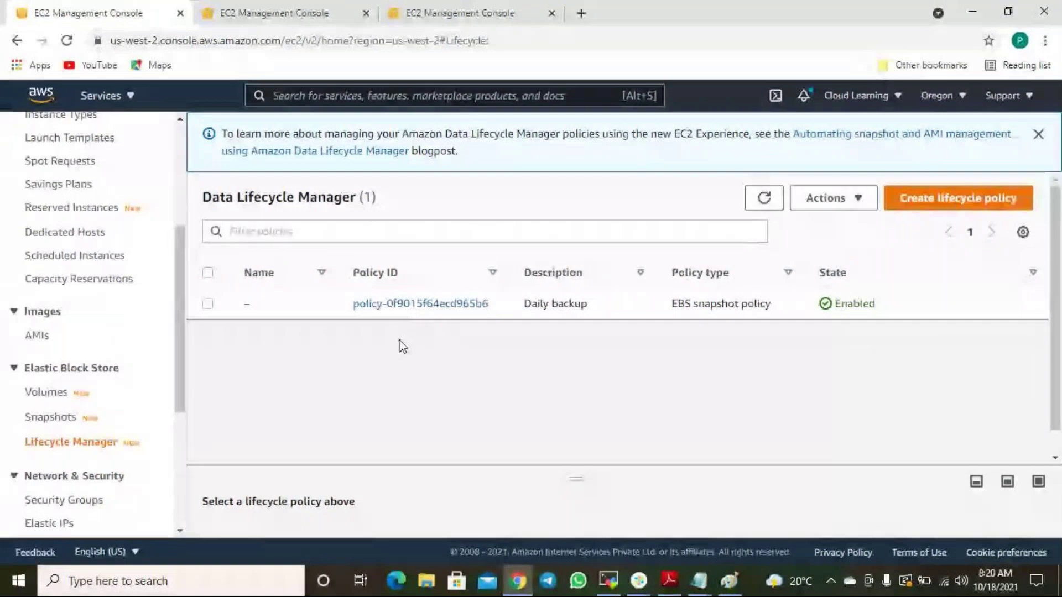
left_click(207, 305)
left_click_drag(576, 479, 539, 352)
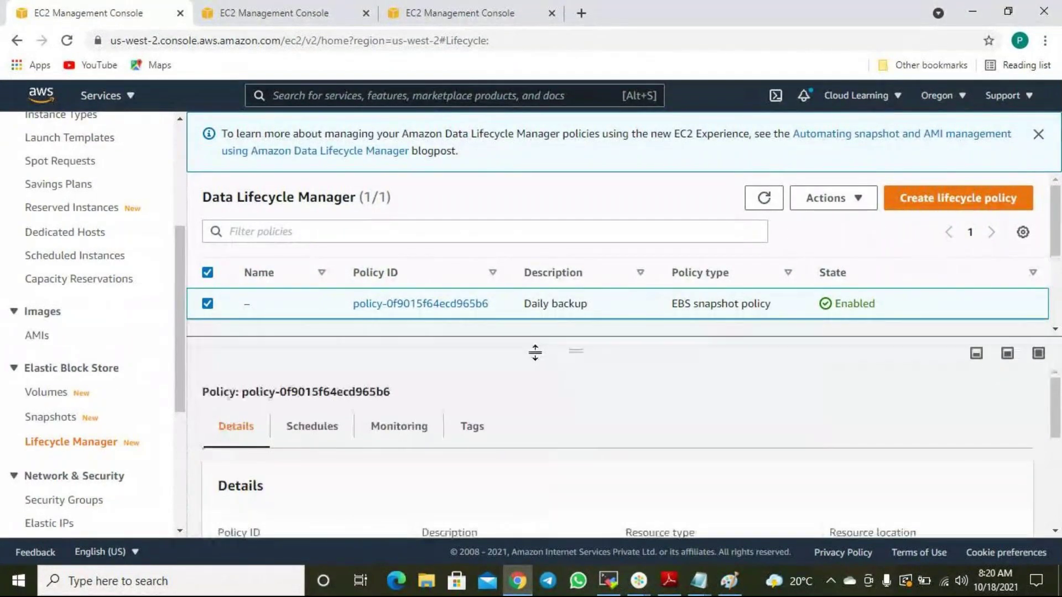
scroll(540, 449, "down", 3)
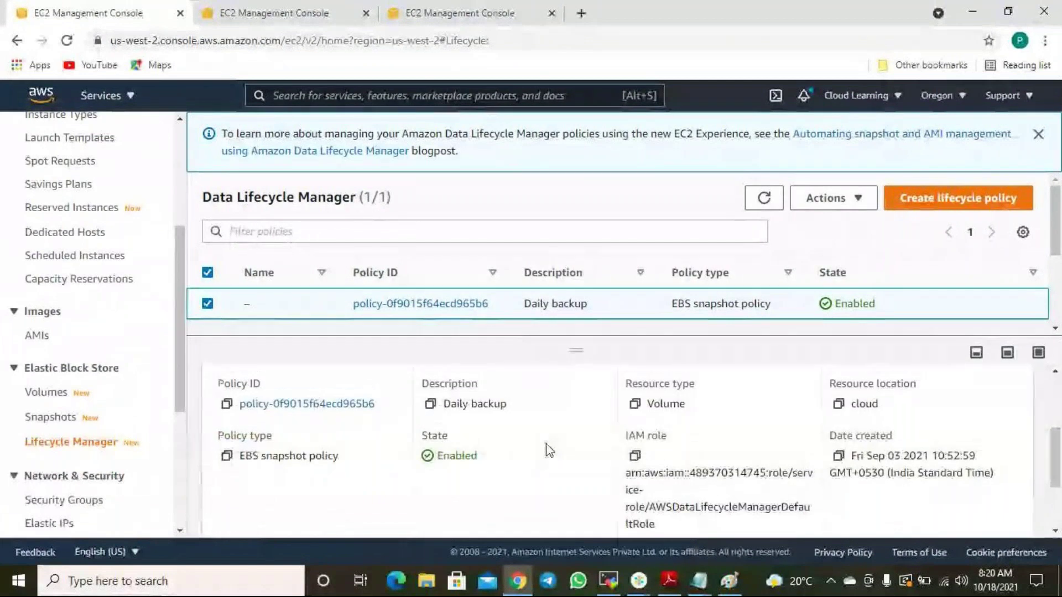
scroll(547, 451, "up", 3)
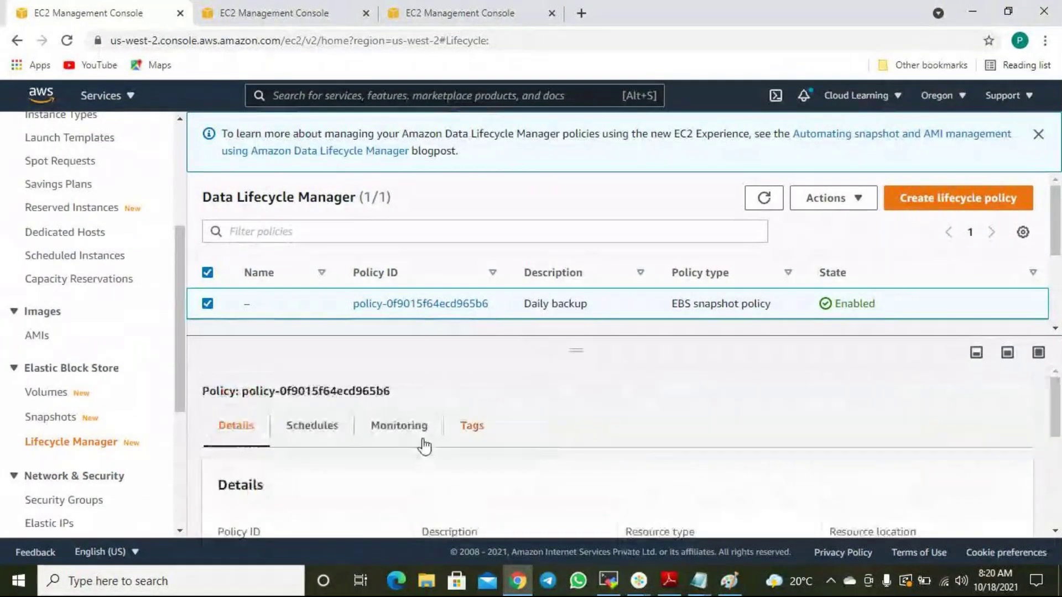
left_click(310, 429)
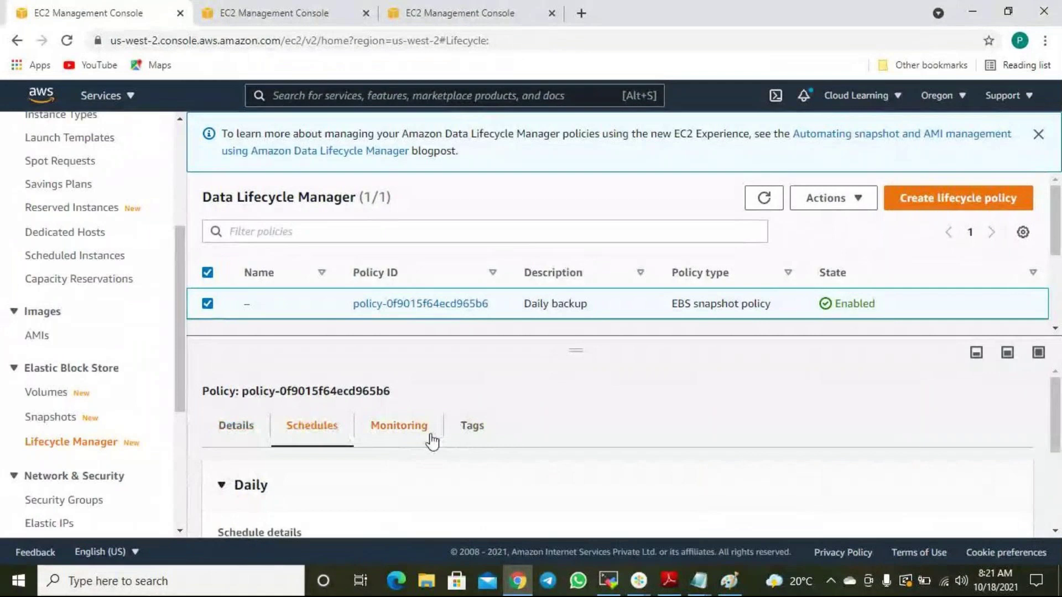
scroll(426, 454, "down", 3)
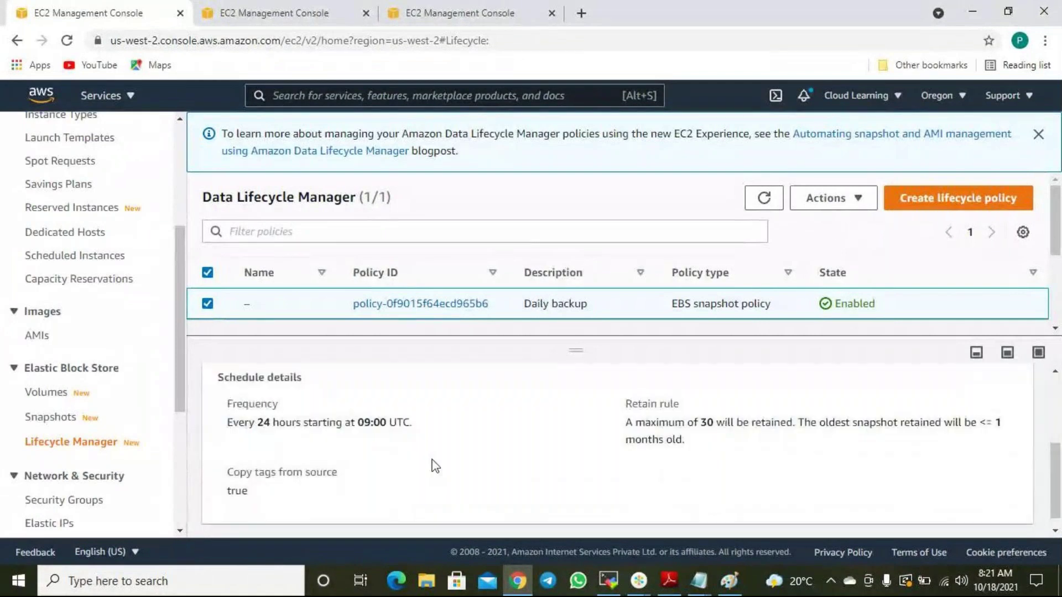
left_click_drag(258, 423, 389, 425)
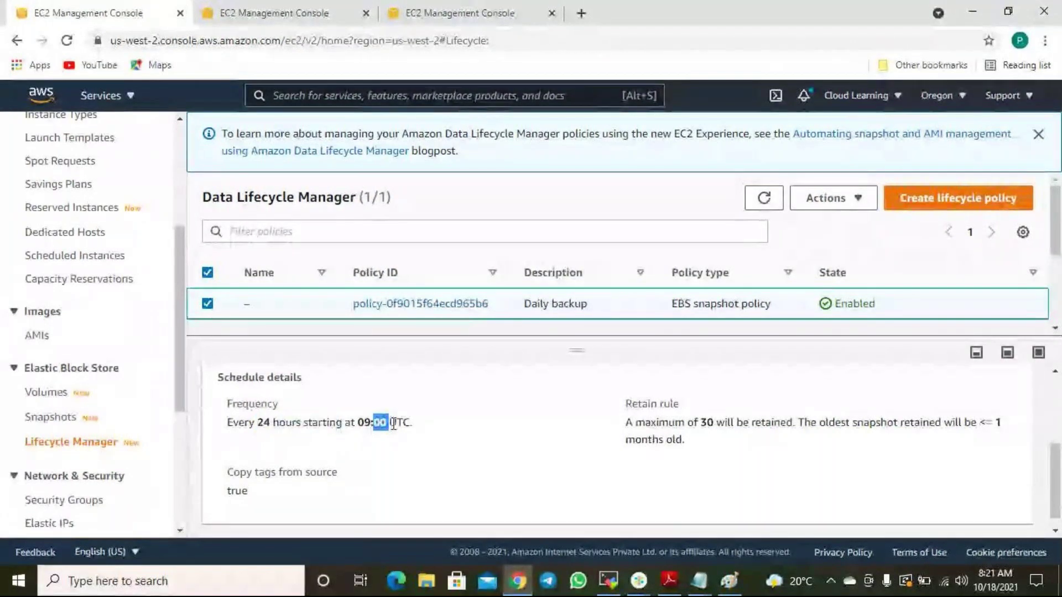
left_click_drag(702, 426, 751, 426)
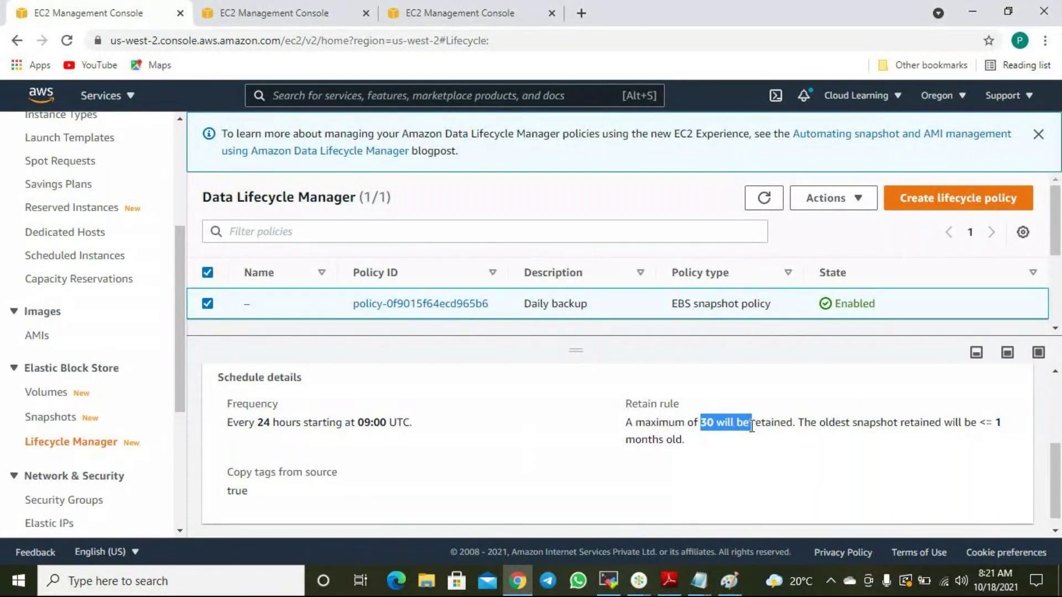
scroll(751, 446, "down", 1)
scroll(751, 446, "up", 3)
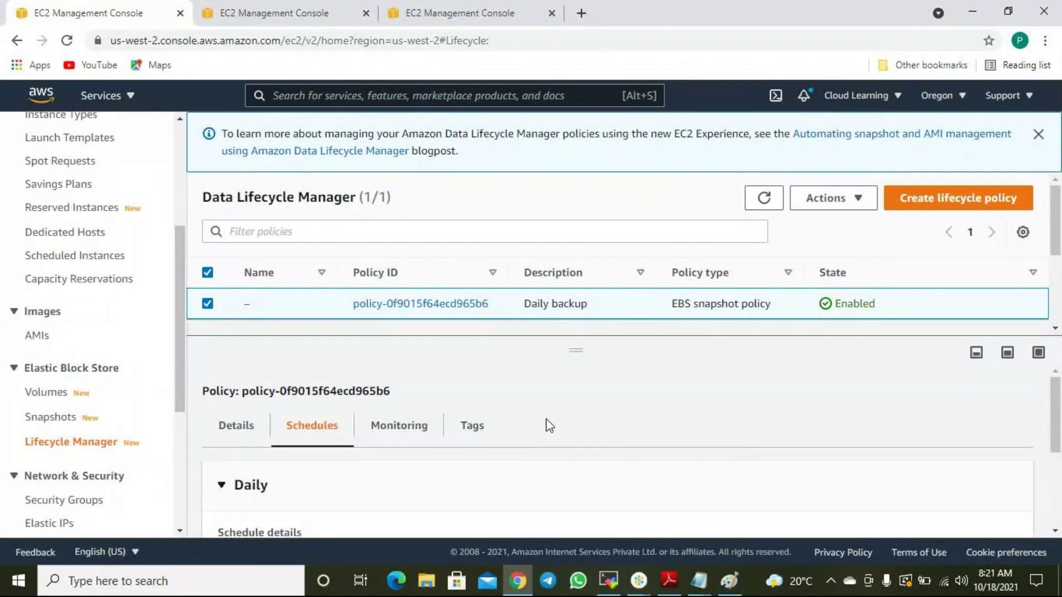
Delete the second WindowsServer001 snapshot and the 10 GiB and 15 GiB CreateImage snapshots, confirming with 'delete'.
left_click(284, 12)
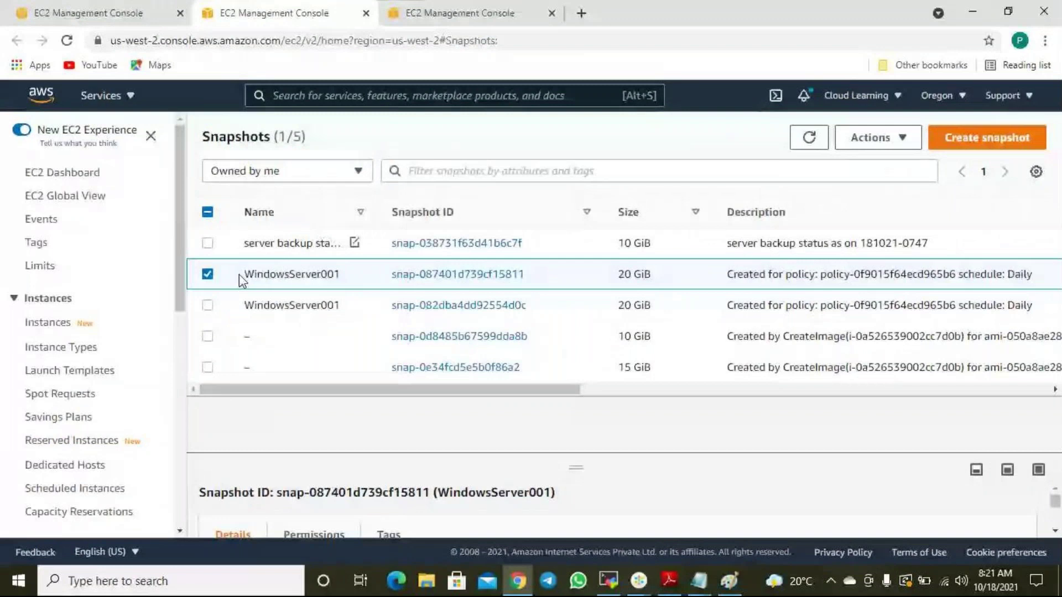
left_click(208, 306)
left_click(207, 336)
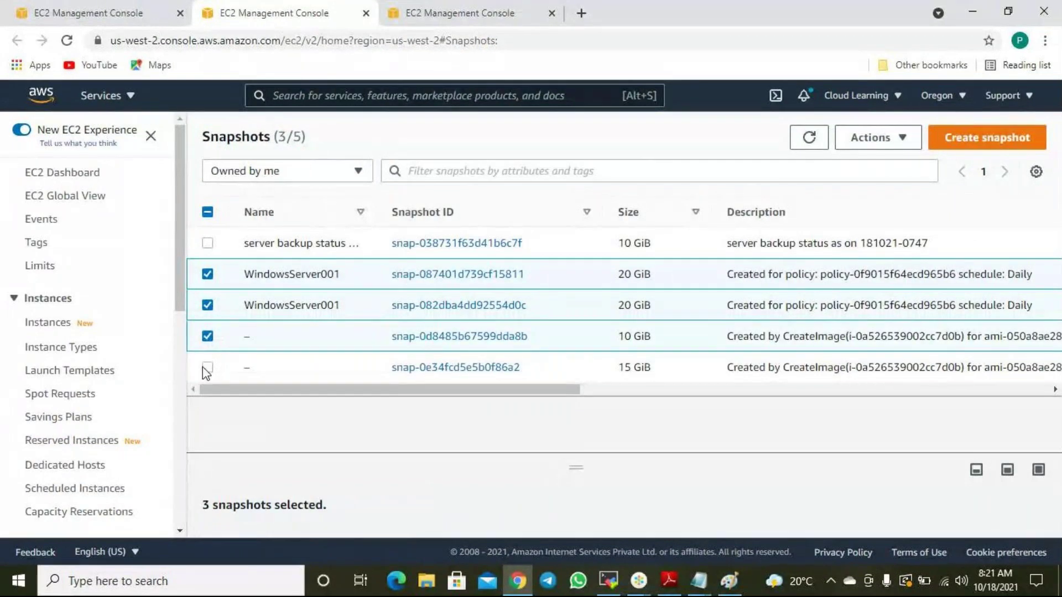
left_click(207, 368)
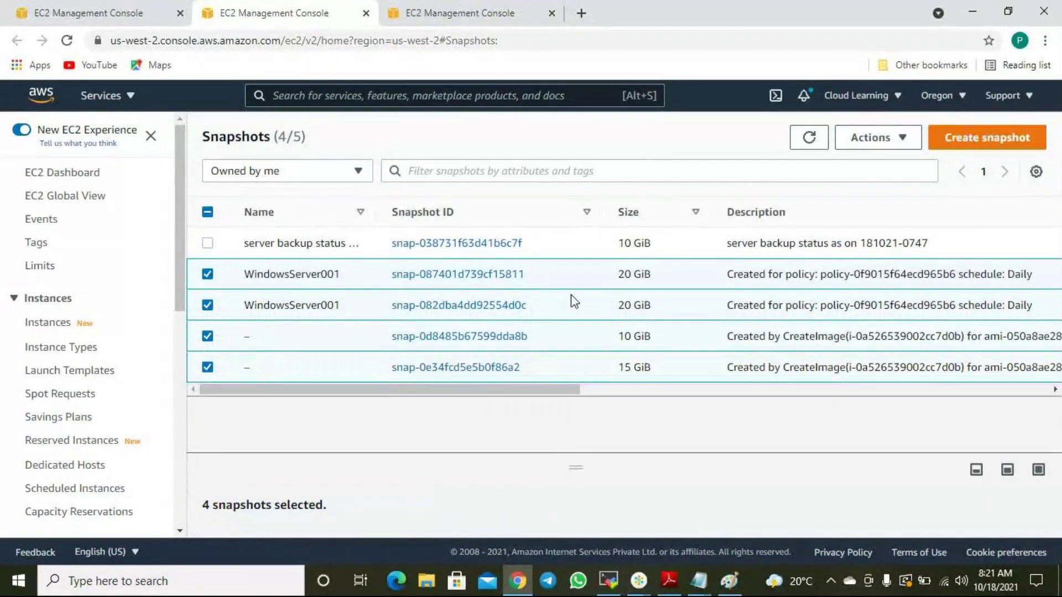
left_click(897, 139)
left_click(877, 283)
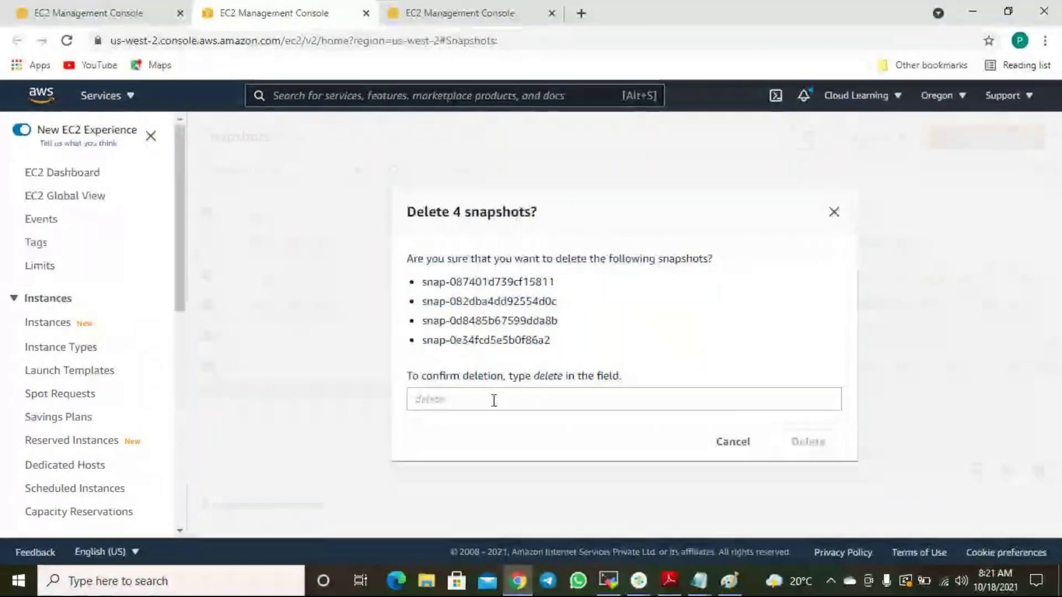
left_click(462, 401)
type("dele")
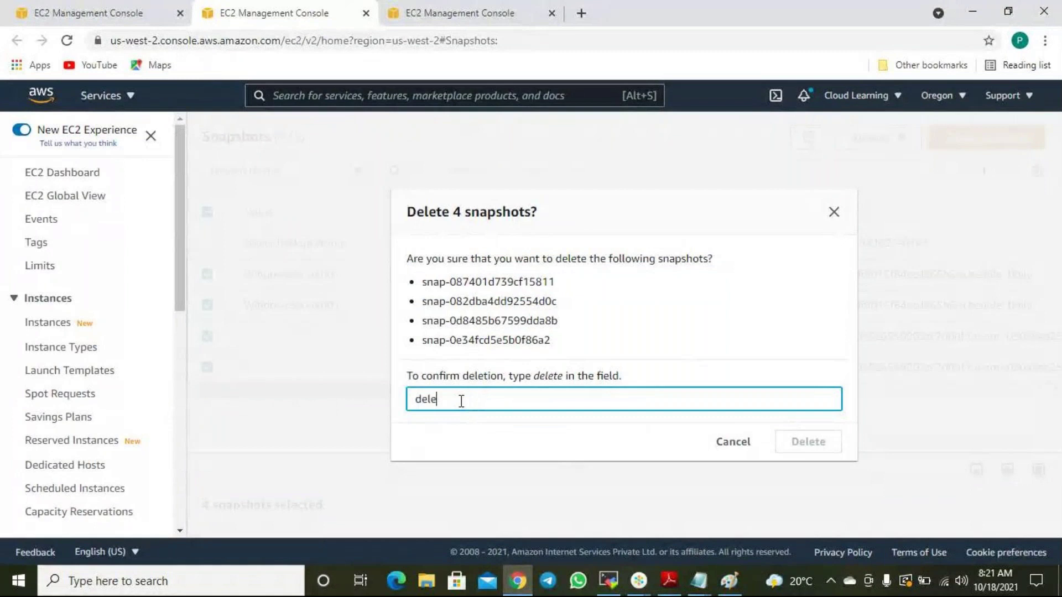
type("te")
left_click(817, 445)
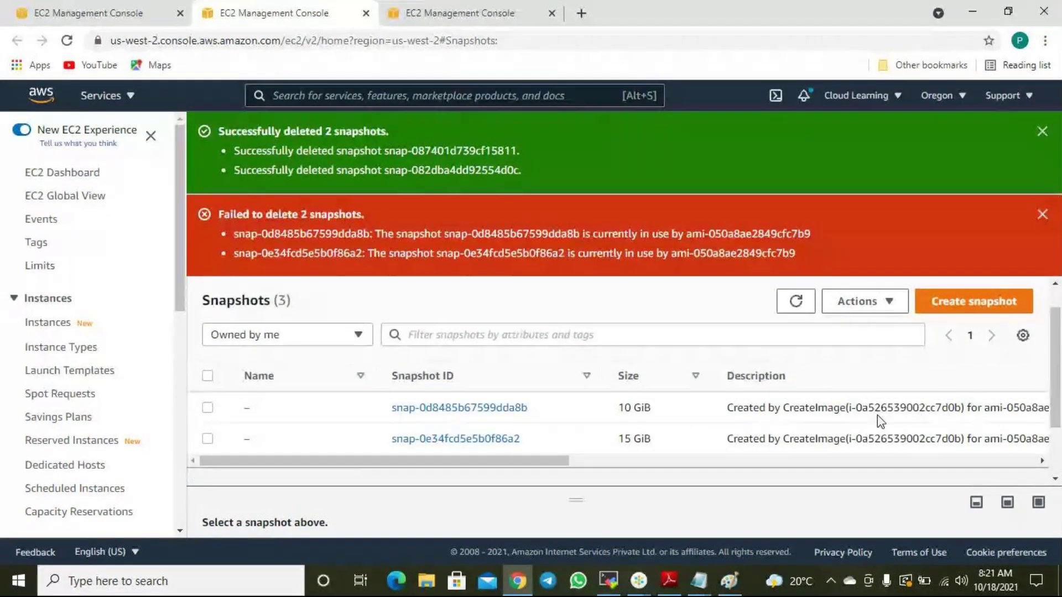
Dismiss the failed-deletion and success notices and enlarge the list to show all three snapshots.
left_click(809, 409)
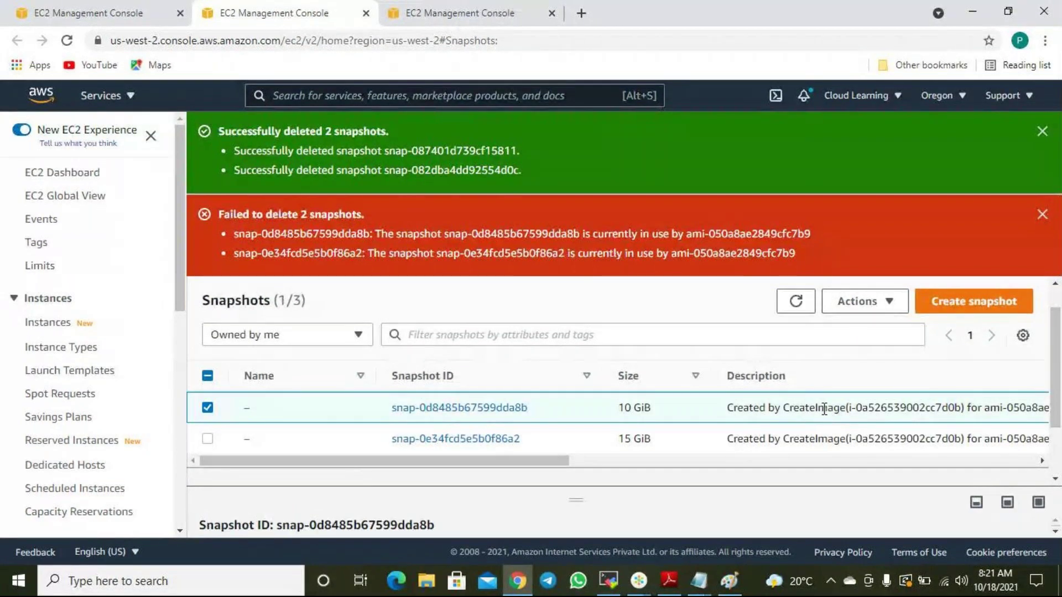
left_click_drag(529, 462, 498, 480)
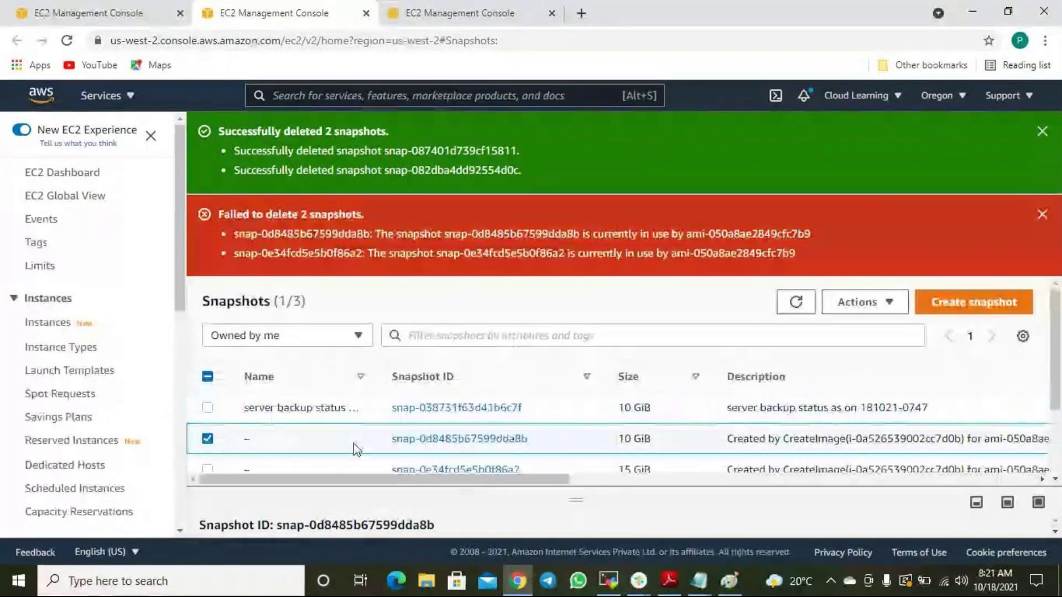
left_click(208, 441)
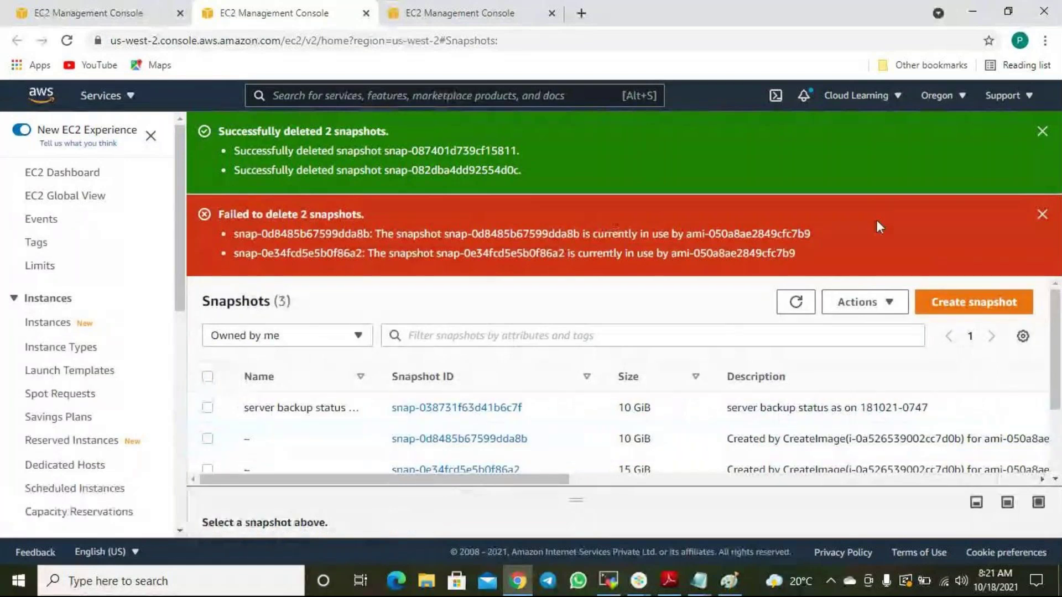
left_click(1042, 214)
left_click(1042, 131)
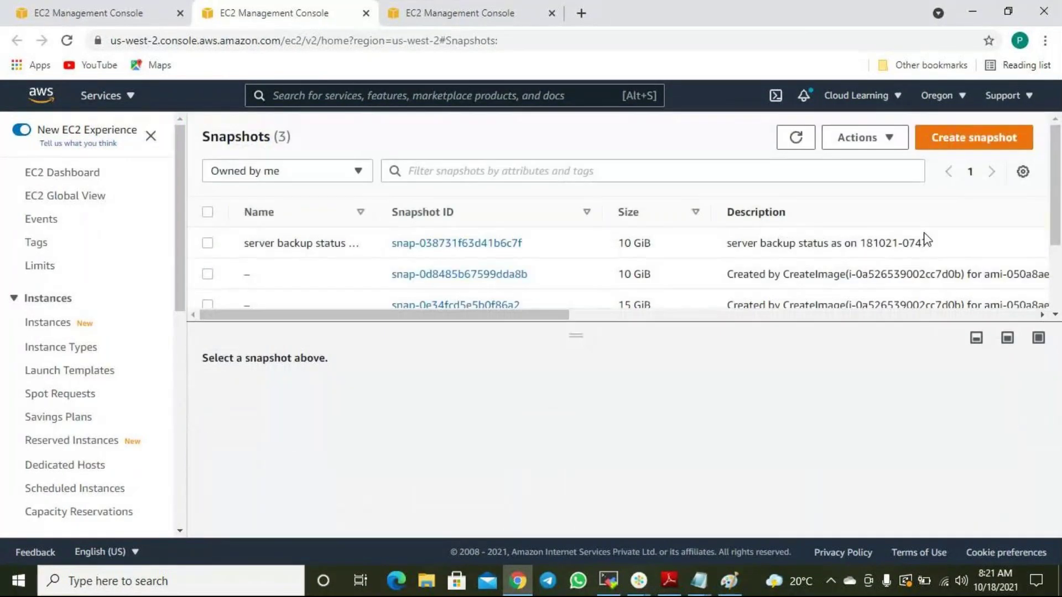
left_click_drag(593, 332, 576, 364)
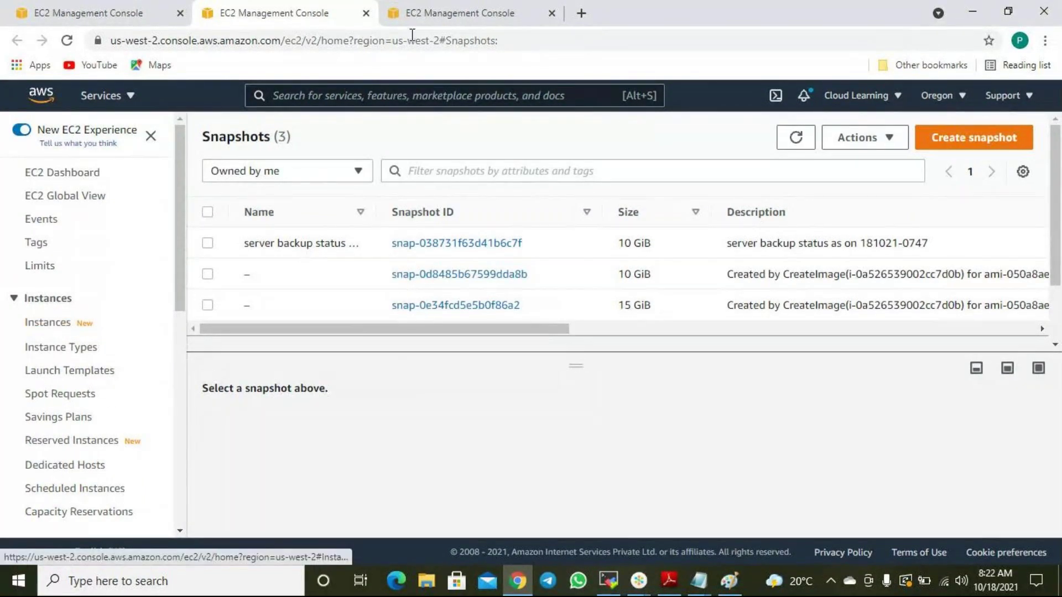
In the volumes tab, open the Lifecycle Manager policies list from the sidebar.
left_click(496, 1)
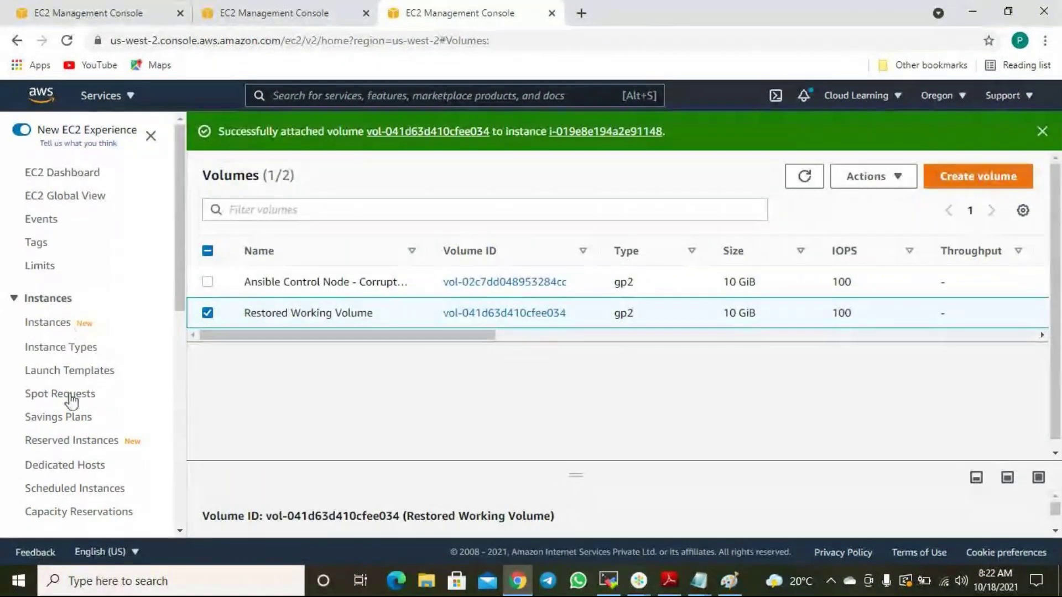
scroll(69, 424, "down", 2)
scroll(65, 433, "down", 1)
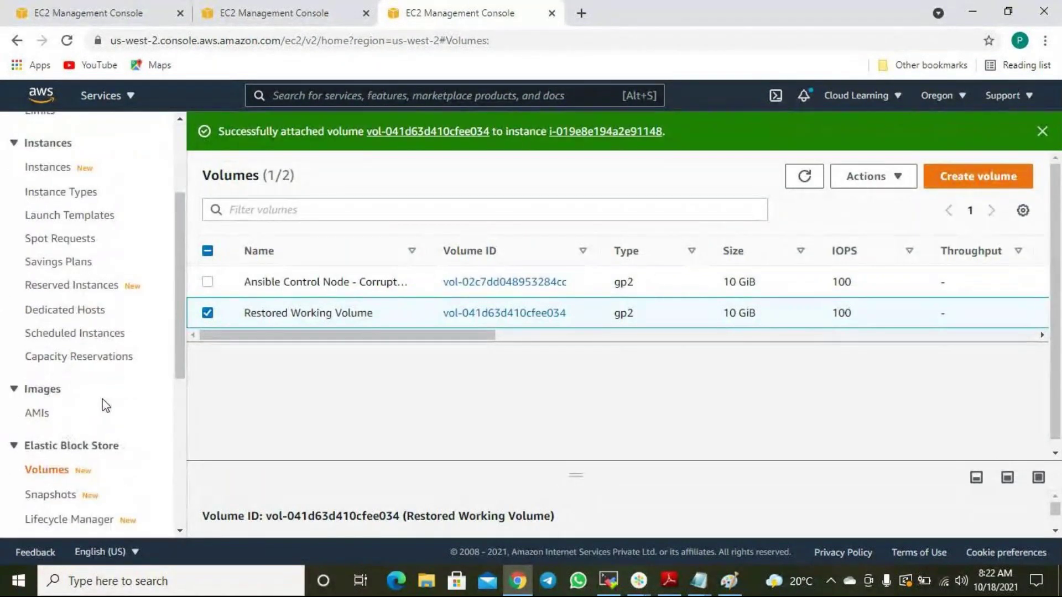
scroll(102, 412, "down", 3)
left_click(64, 374)
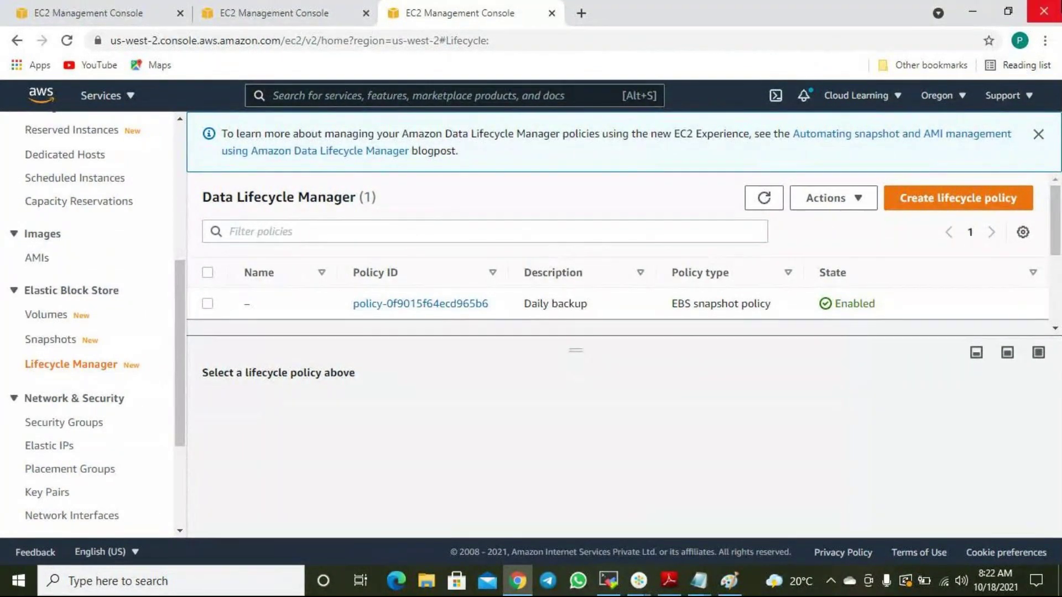
left_click(435, 309)
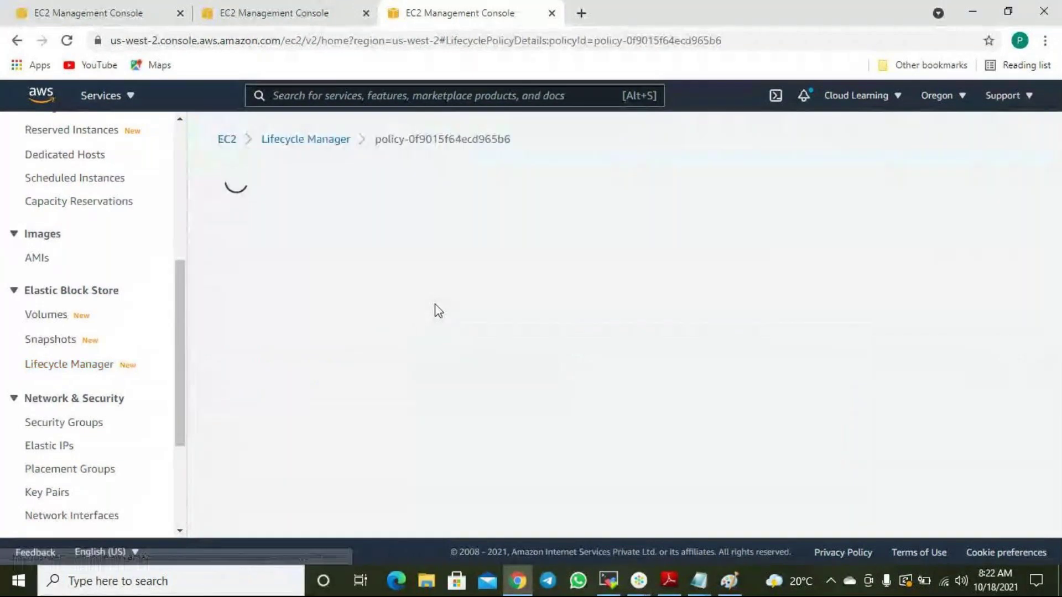
scroll(410, 277, "down", 1)
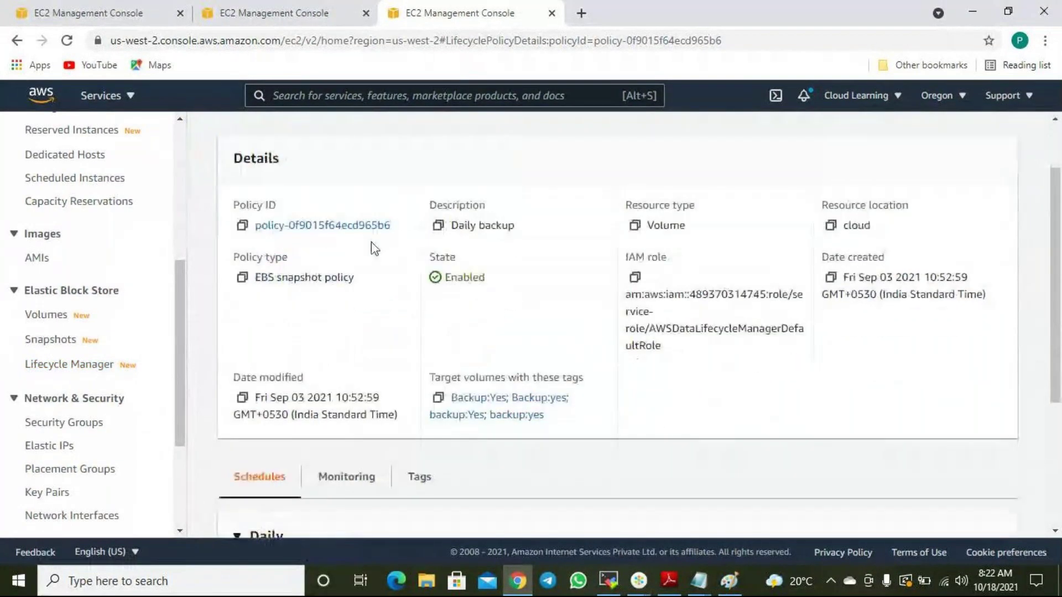
double_click(490, 226)
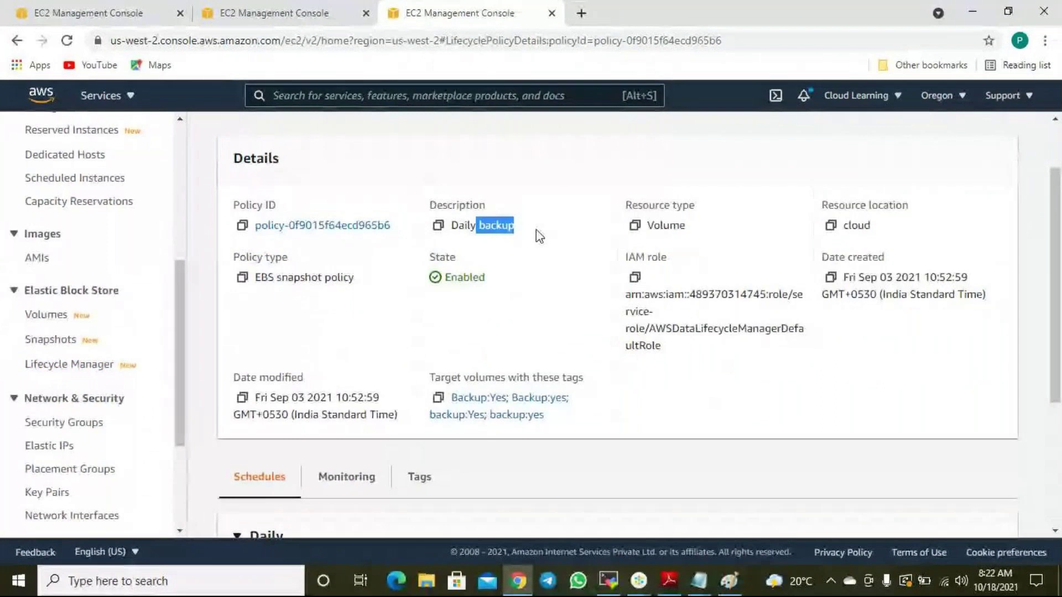
left_click_drag(688, 227, 660, 240)
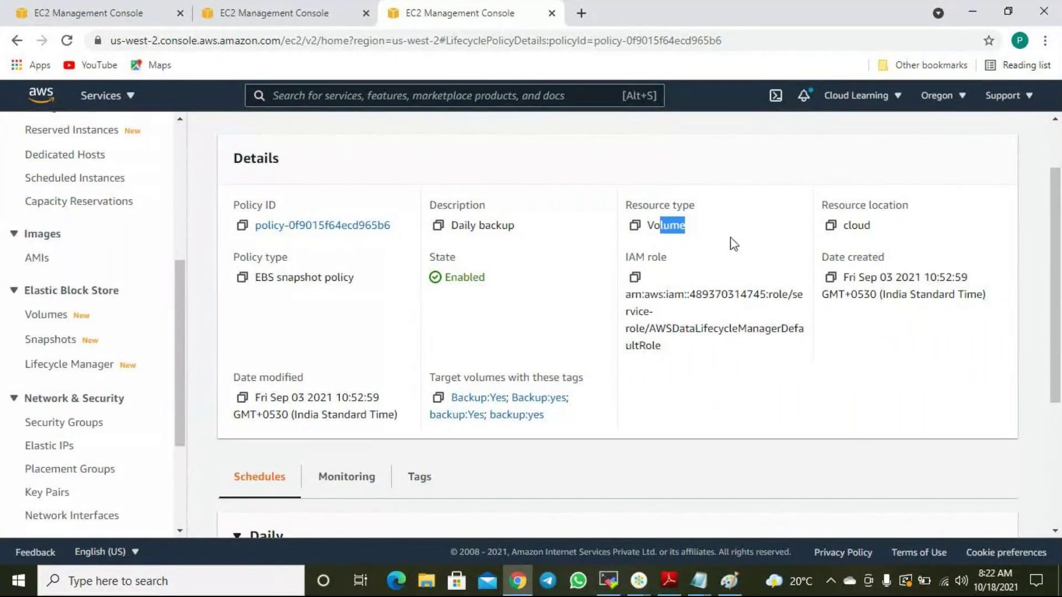
left_click_drag(874, 230, 865, 228)
scroll(343, 309, "down", 1)
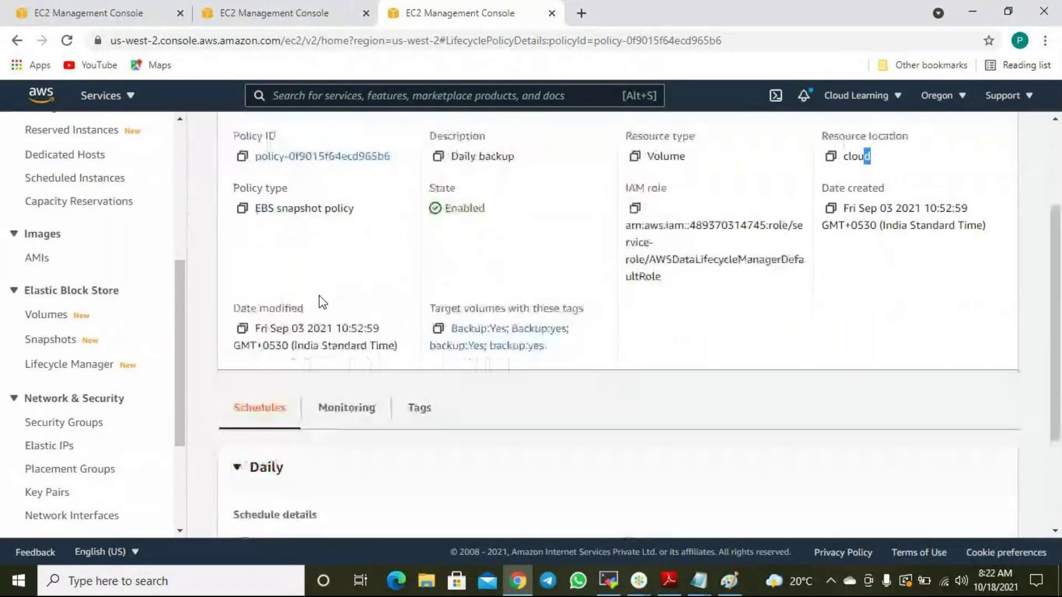
scroll(619, 269, "down", 2)
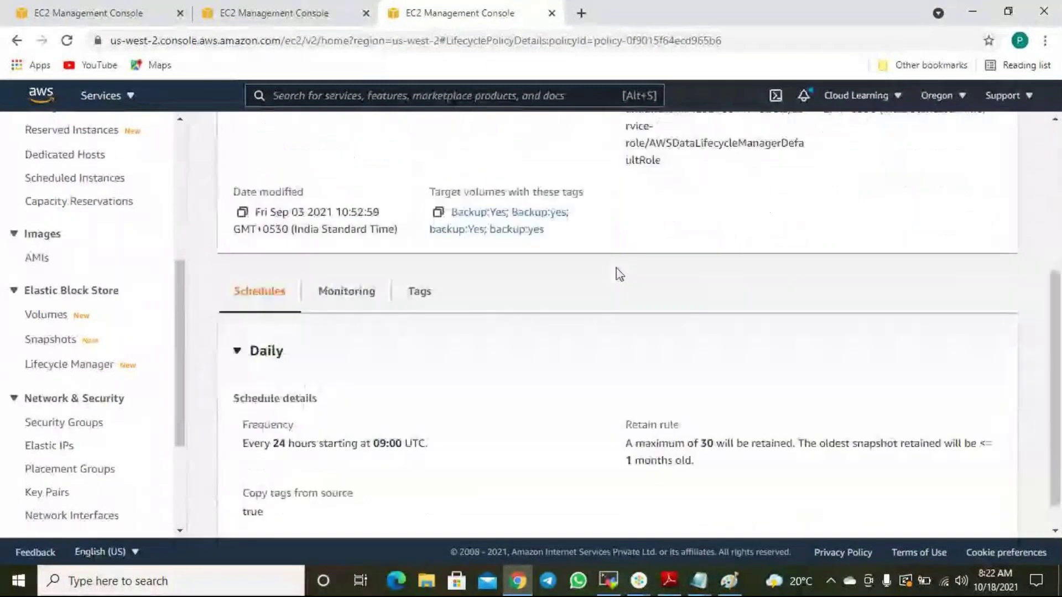
left_click_drag(281, 411, 329, 408)
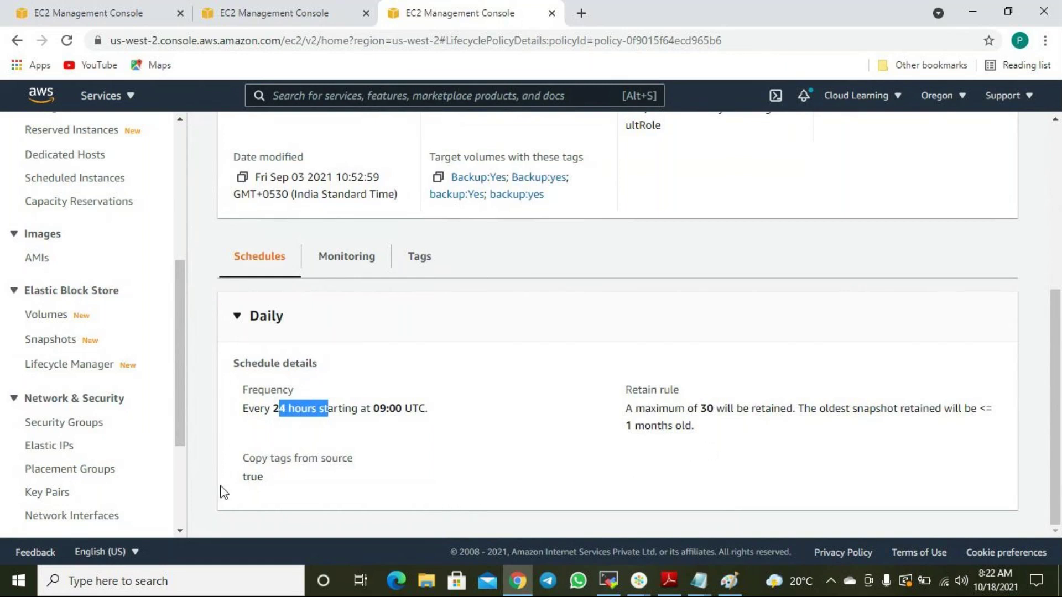
scroll(321, 441, "up", 2)
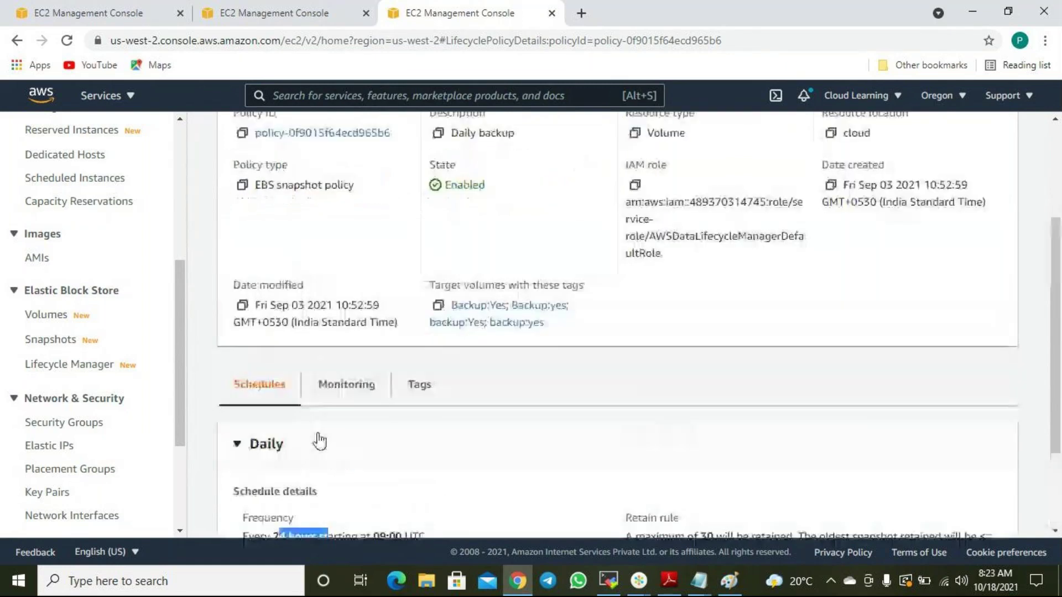
scroll(320, 441, "up", 3)
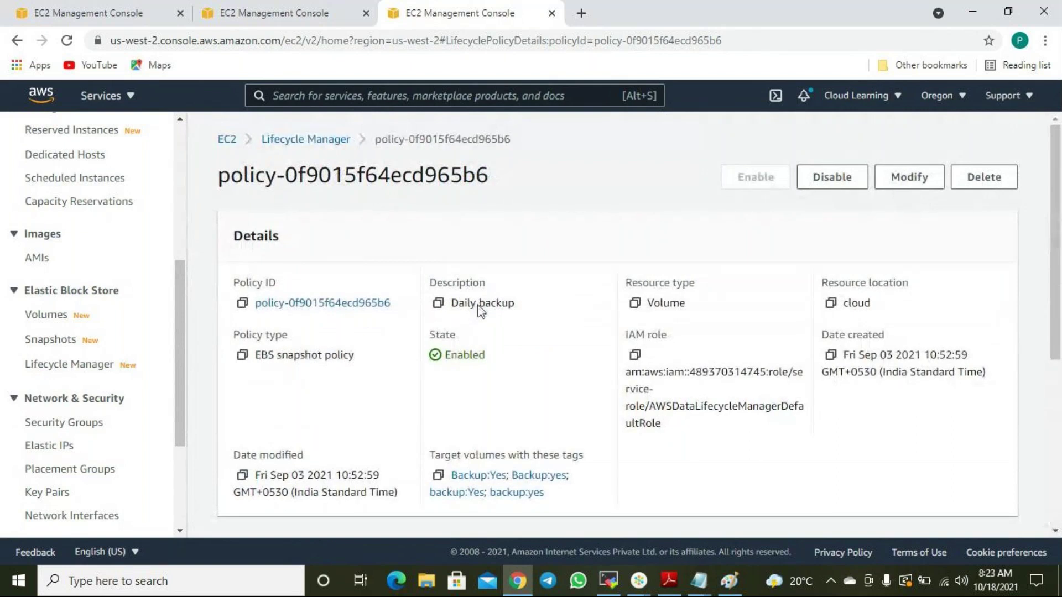
Disable the Daily backup policy, then delete it, confirming each dialog.
left_click(838, 178)
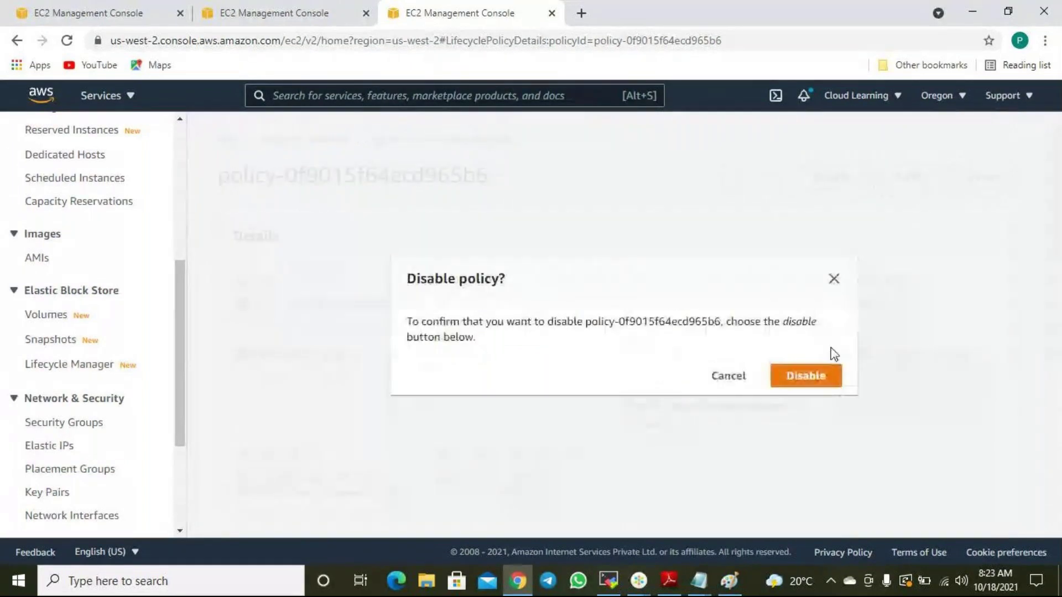
left_click(826, 373)
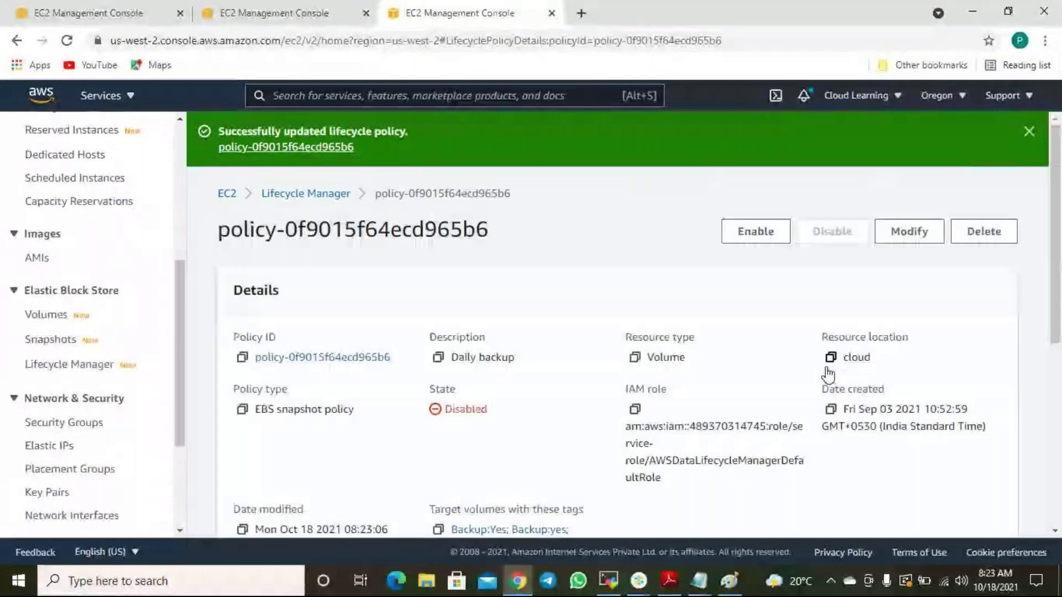
left_click(987, 231)
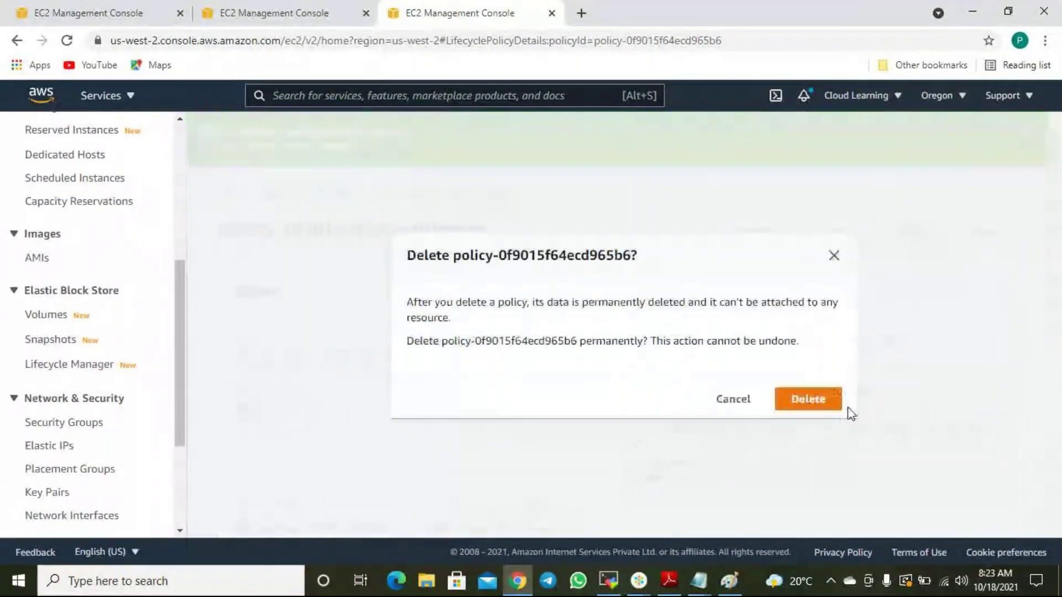
left_click(821, 406)
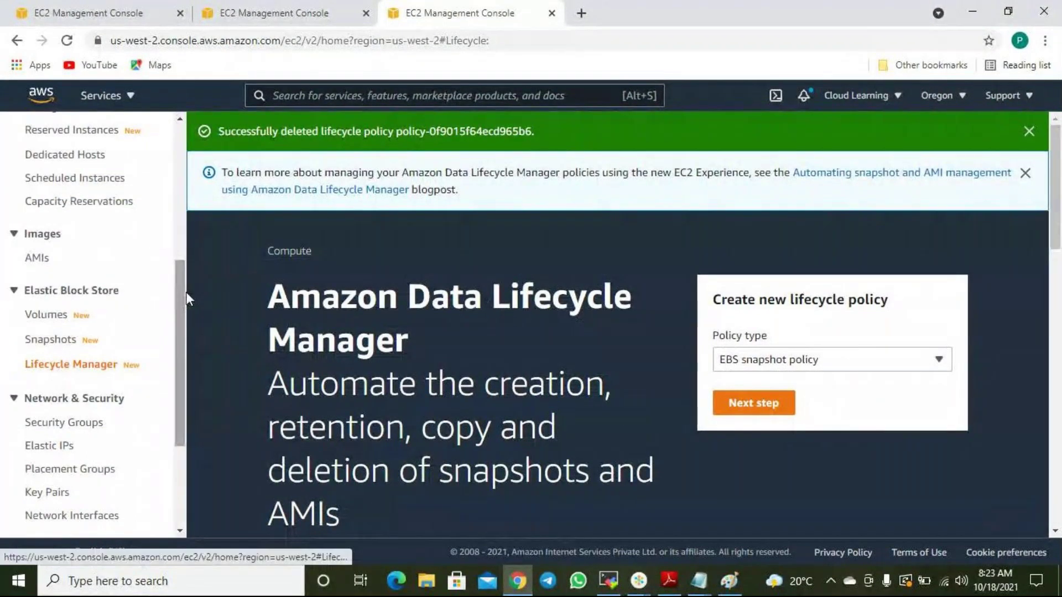
Review the Lifecycle Manager landing page's automation, retention and snapshot deletion descriptions.
scroll(489, 311, "down", 5)
scroll(491, 313, "up", 5)
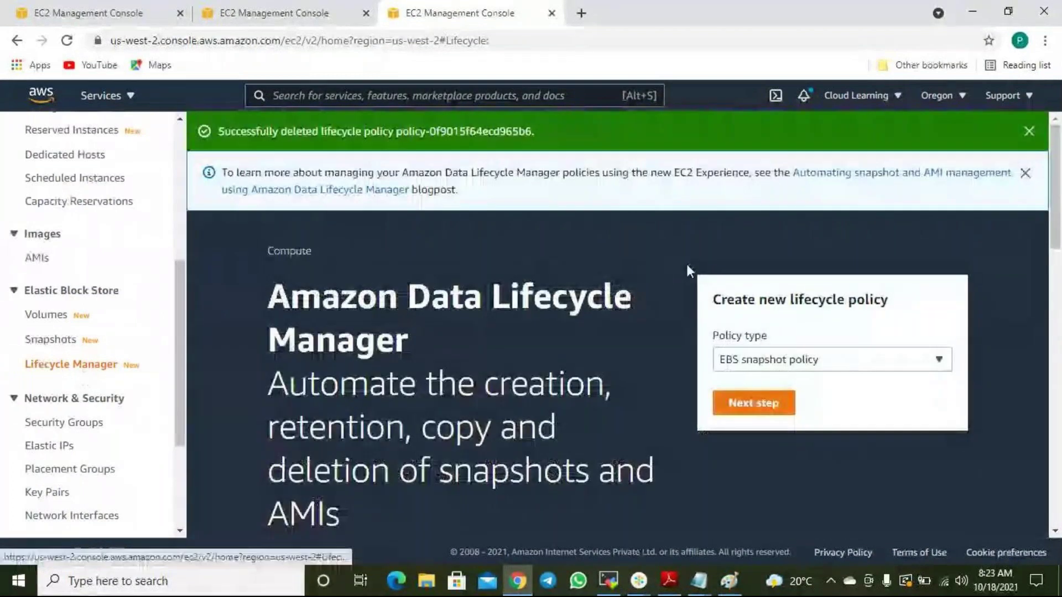
scroll(1021, 379, "down", 1)
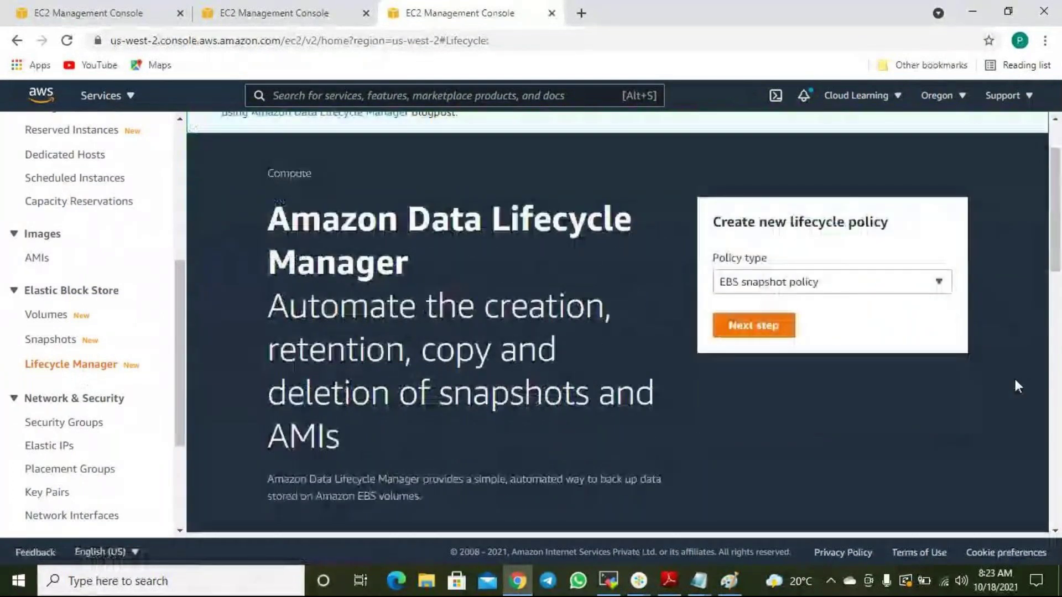
left_click_drag(309, 310, 497, 309)
left_click_drag(359, 348, 501, 349)
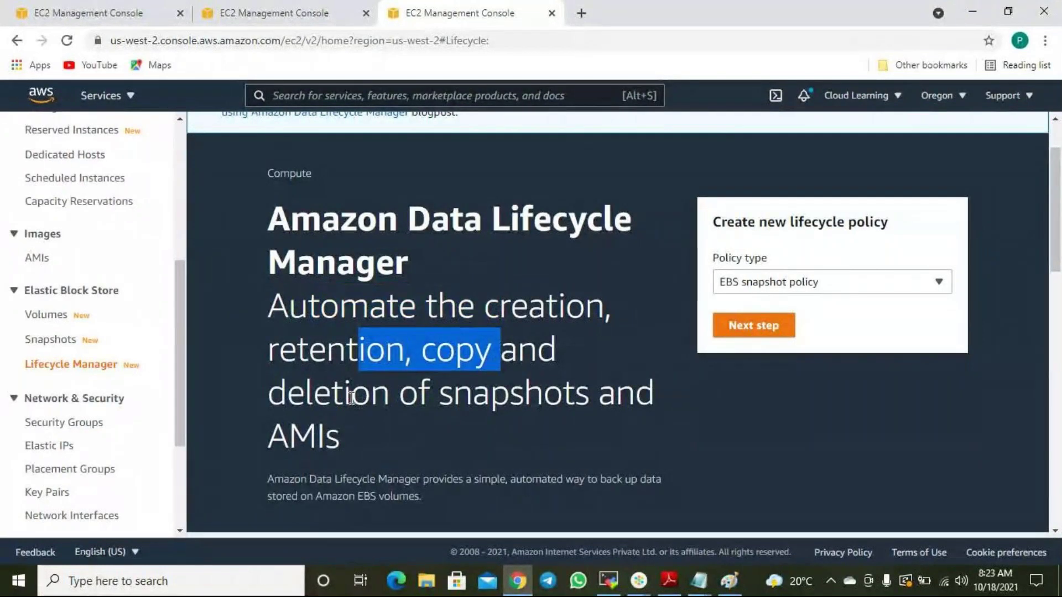
left_click_drag(351, 397, 480, 395)
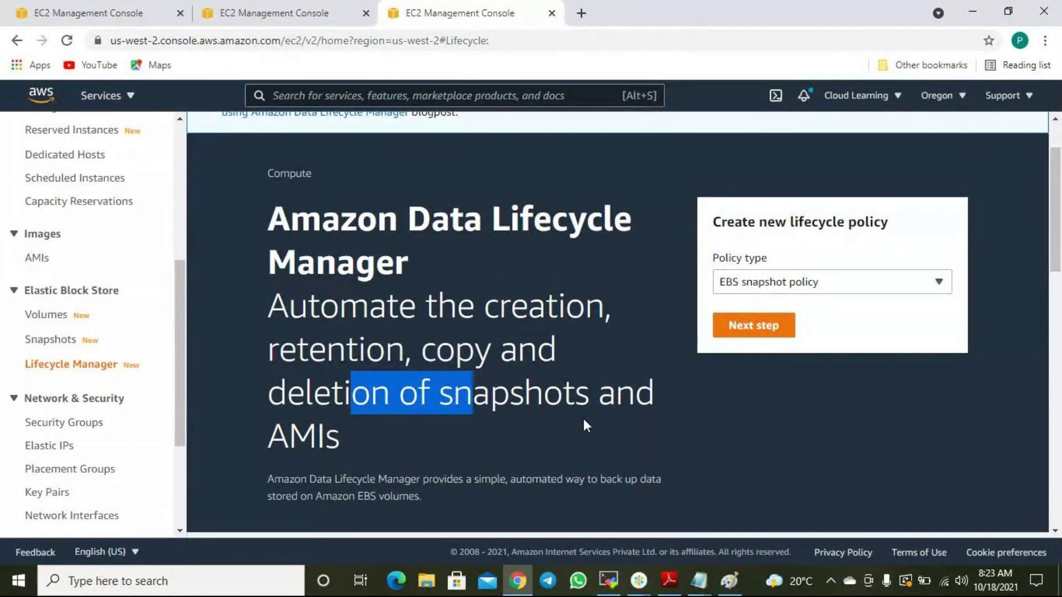
Set the policy type to EBS-backed AMI policy, then reopen the list showing all types.
left_click(808, 293)
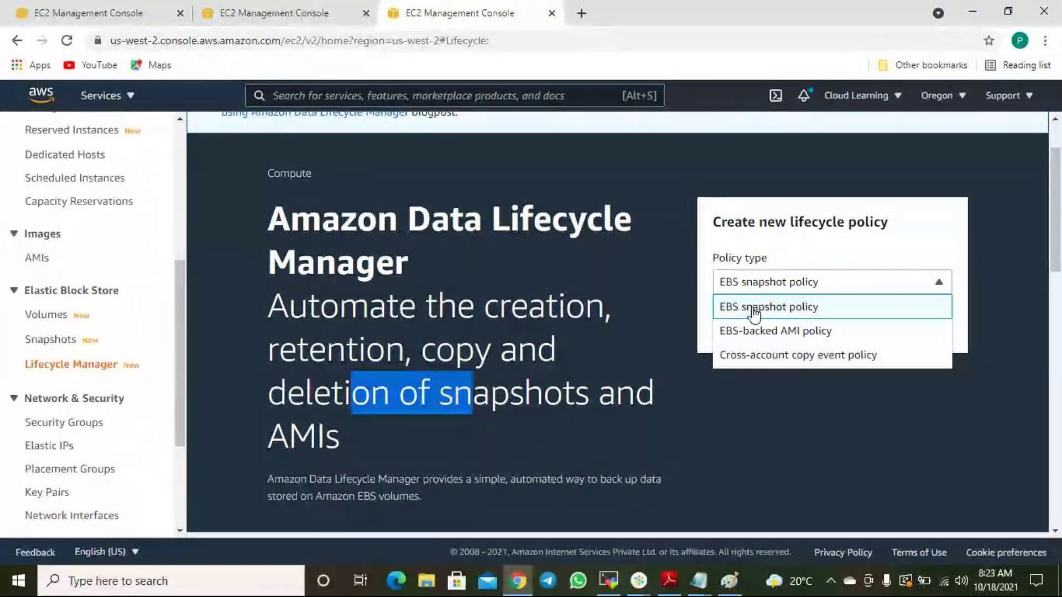
left_click(754, 313)
left_click(782, 278)
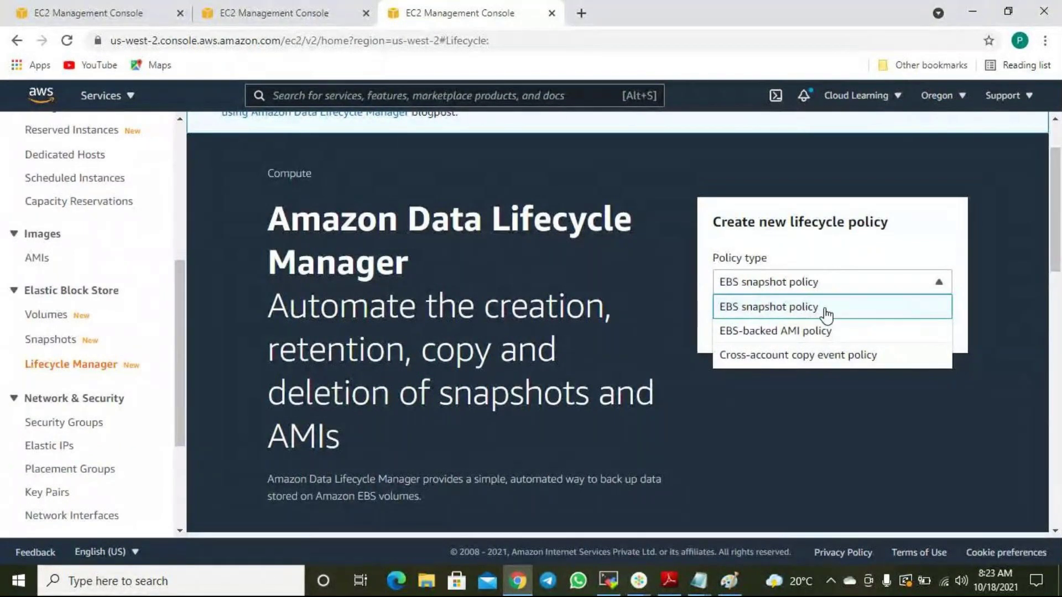
left_click(803, 332)
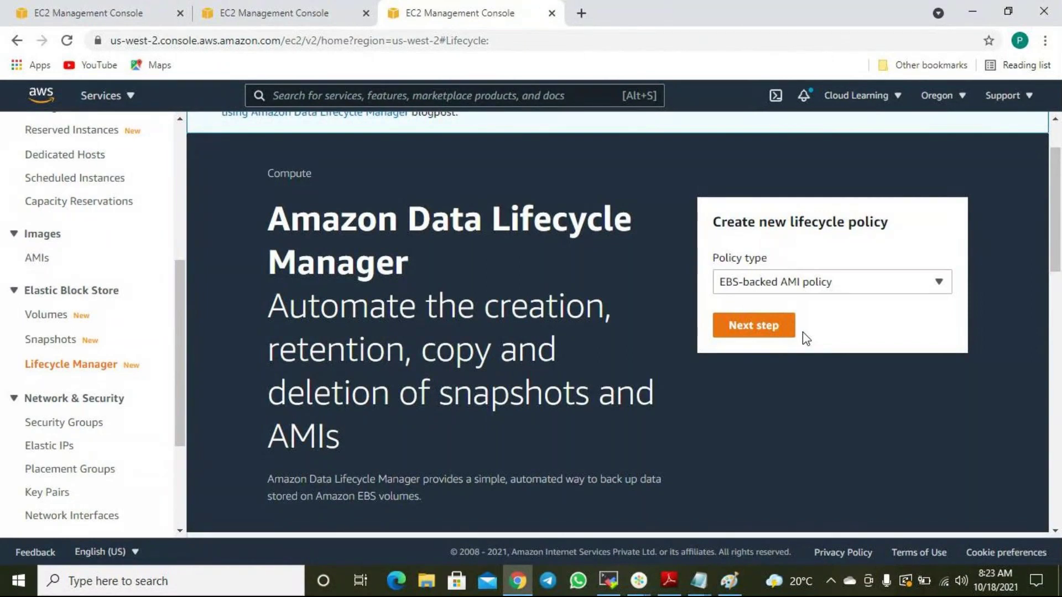
left_click(797, 283)
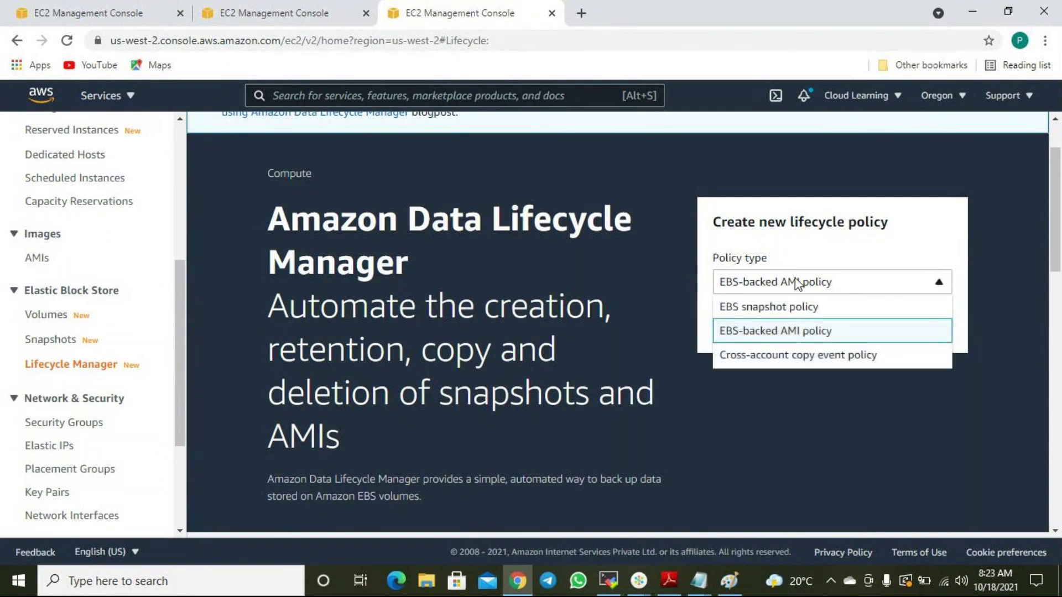
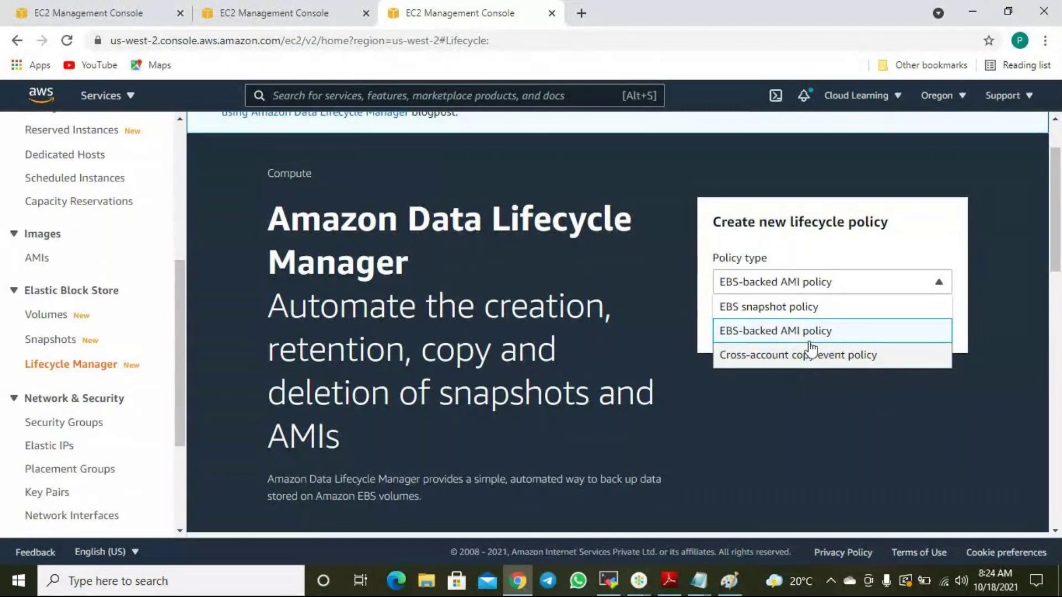
Choose EBS snapshot policy as the policy type and continue to the settings form.
left_click(783, 307)
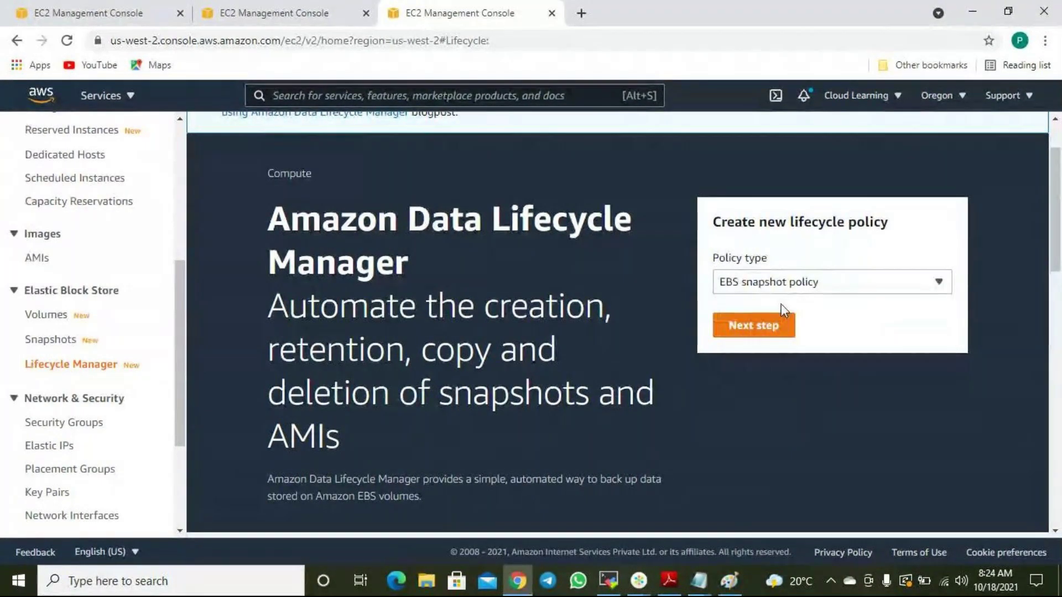
left_click(764, 336)
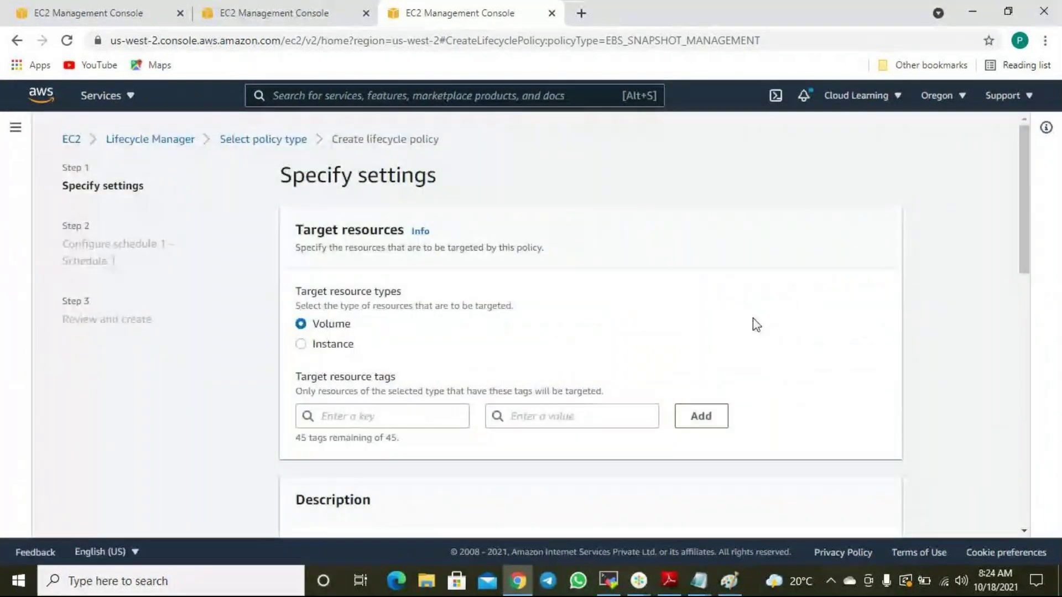
scroll(745, 322, "down", 1)
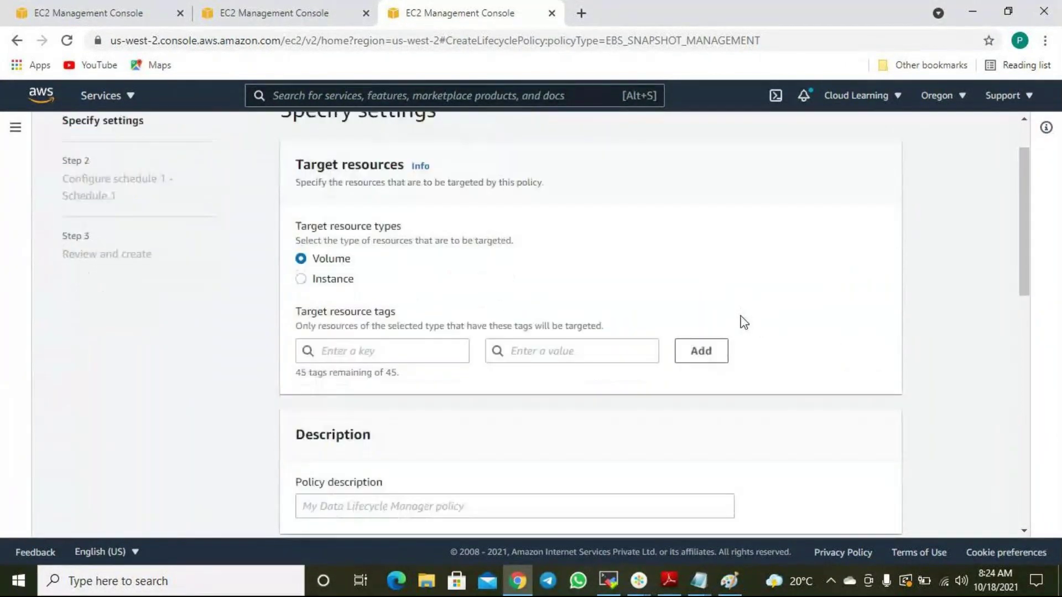
scroll(382, 232, "up", 1)
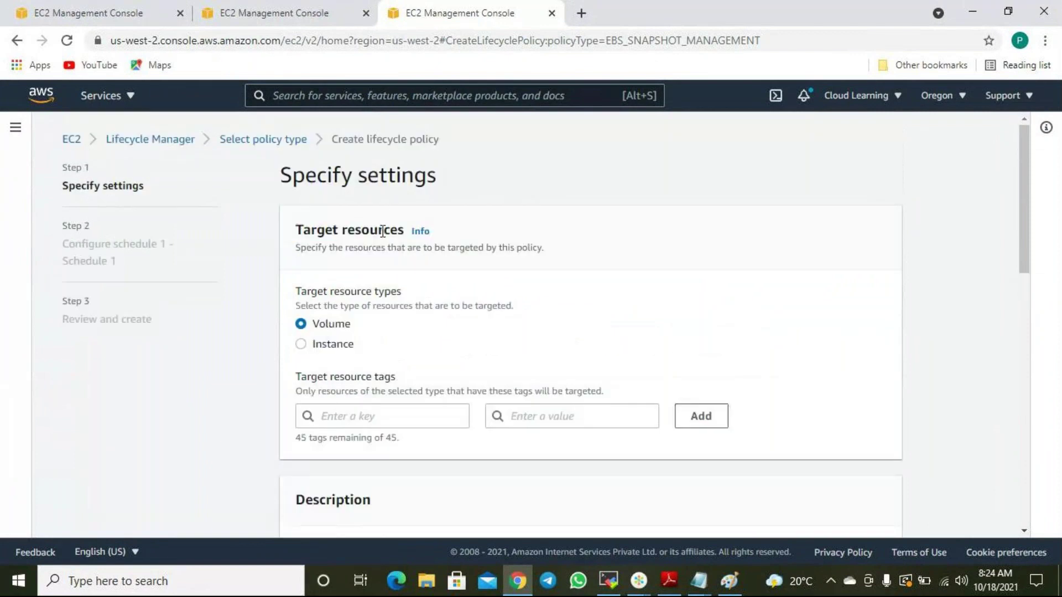
left_click_drag(303, 230, 396, 238)
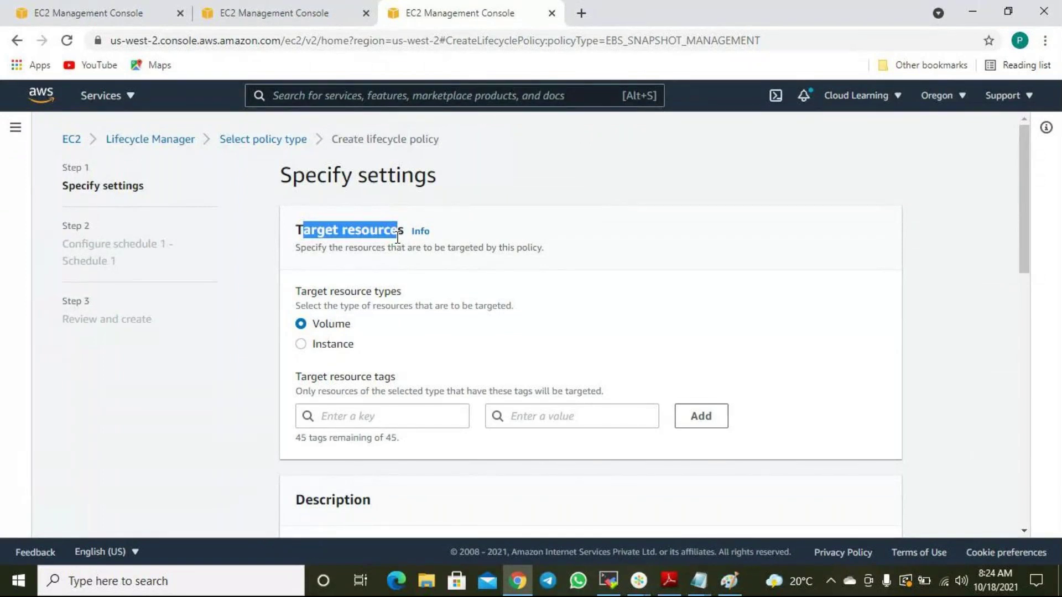
left_click(266, 18)
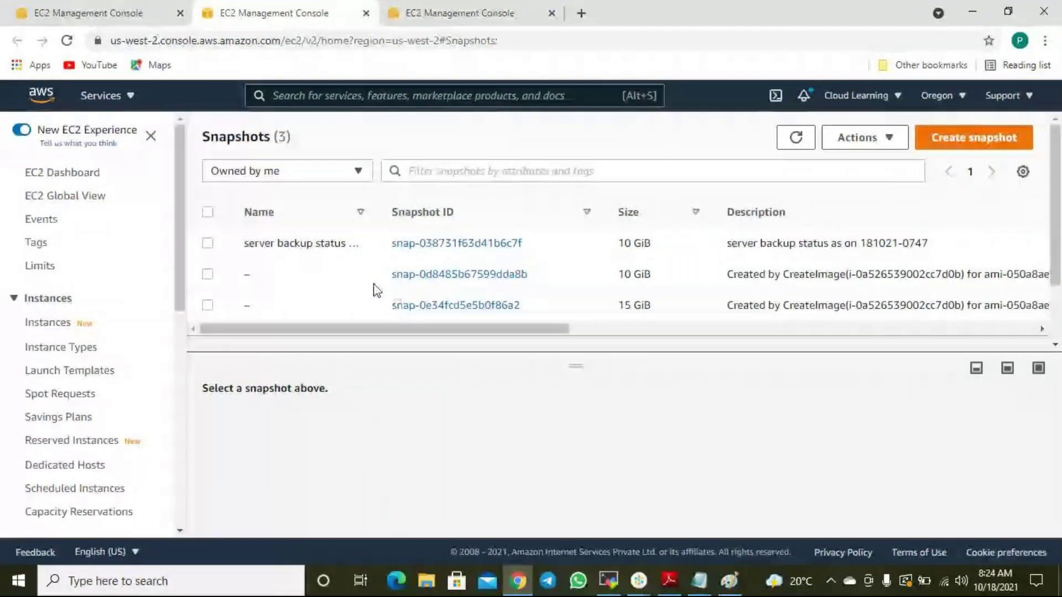
Open the EC2 Instances list and select the Ansible Control Node instance.
left_click(47, 325)
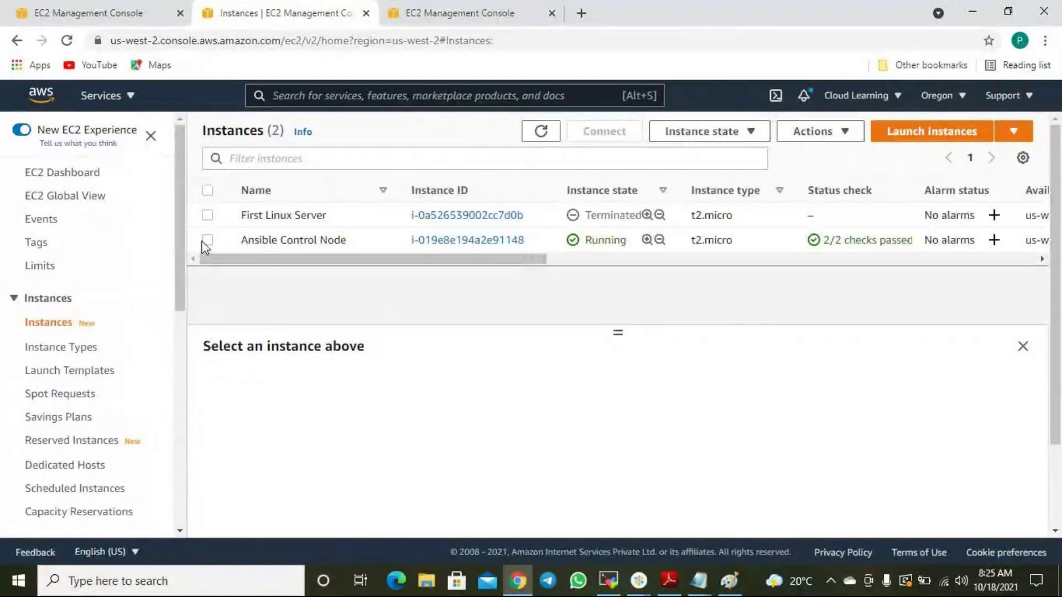
left_click(206, 242)
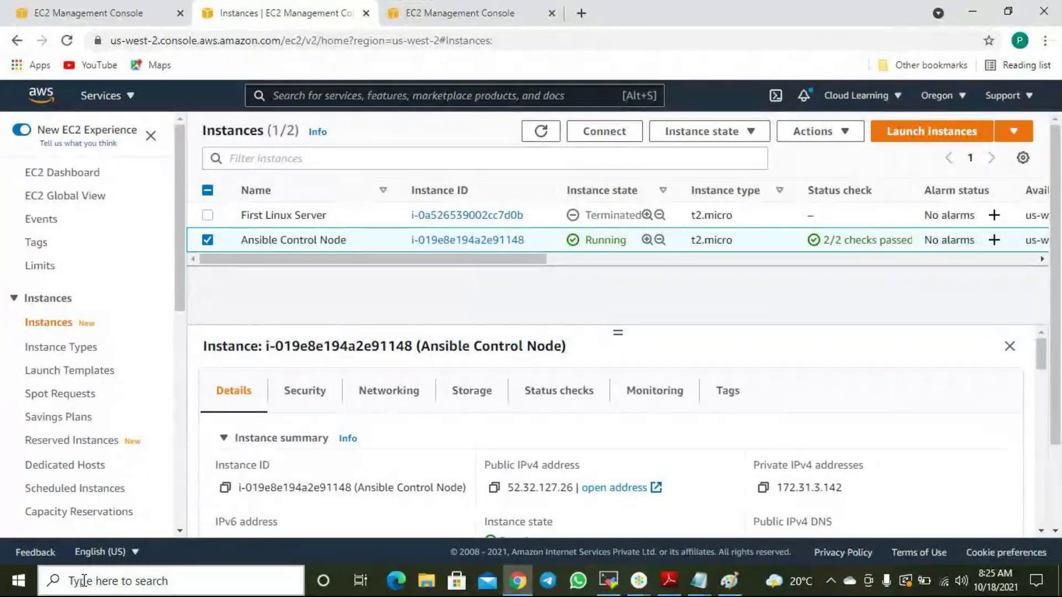
right_click(23, 585)
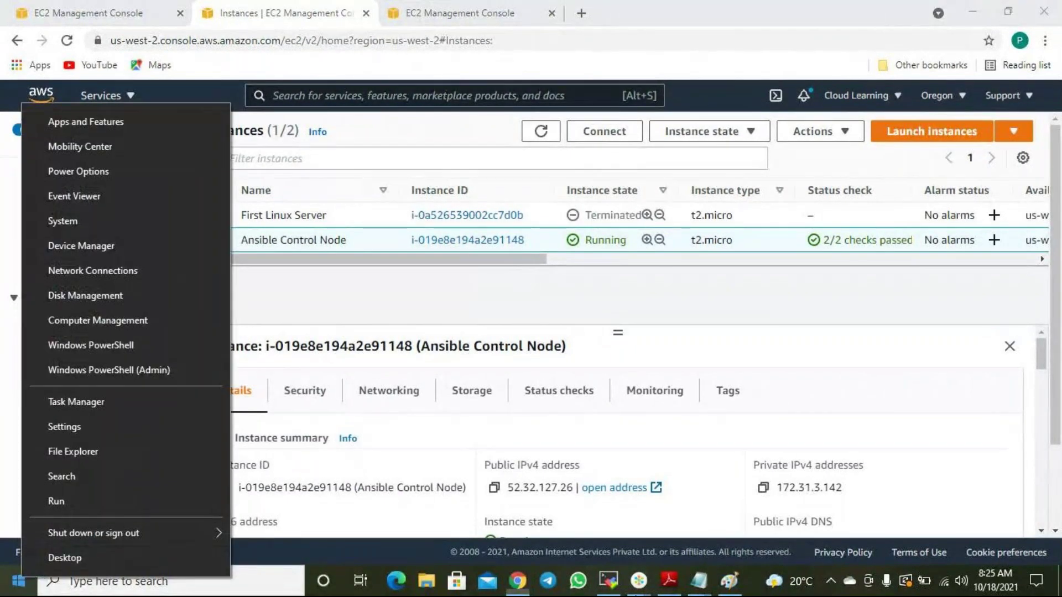
Note under 'In Production' that servers may have all critical or mixed critical/non-critical volumes.
left_click(715, 574)
left_click(769, 532)
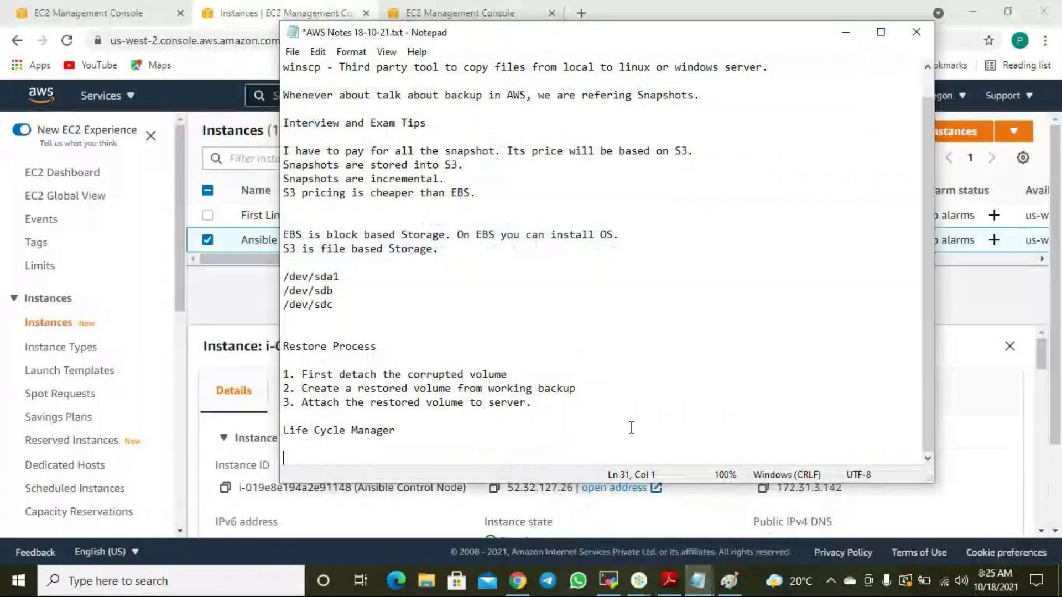
type("In Product")
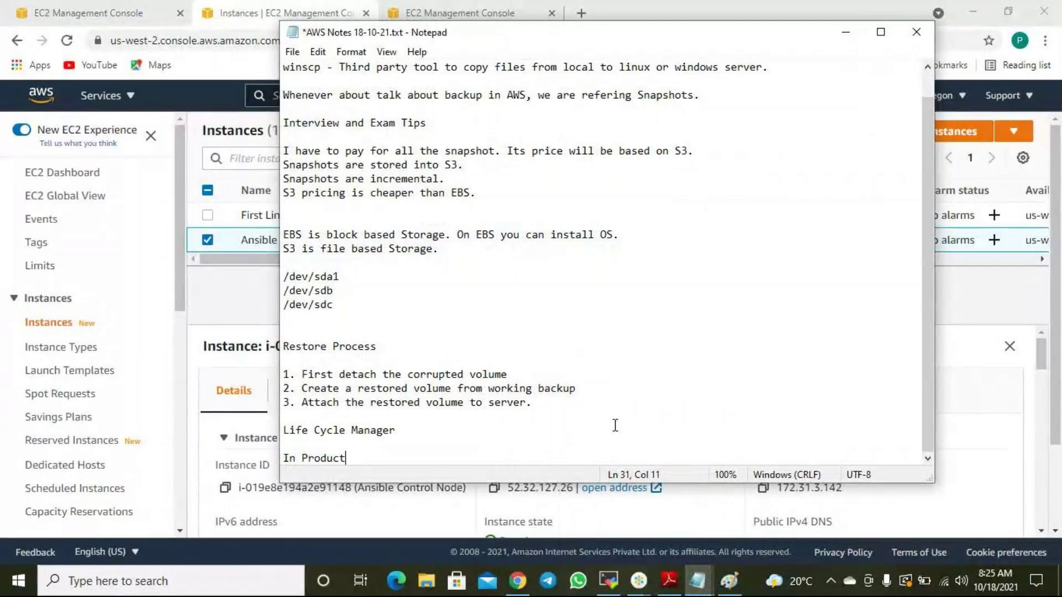
type("ion")
key("Return")
key("Return")
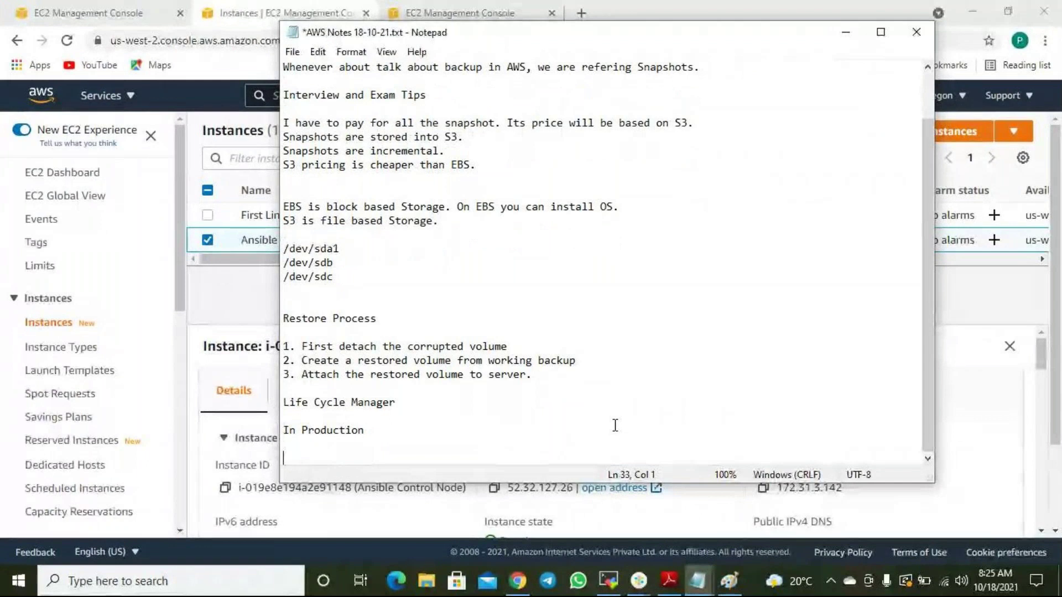
type("Every ")
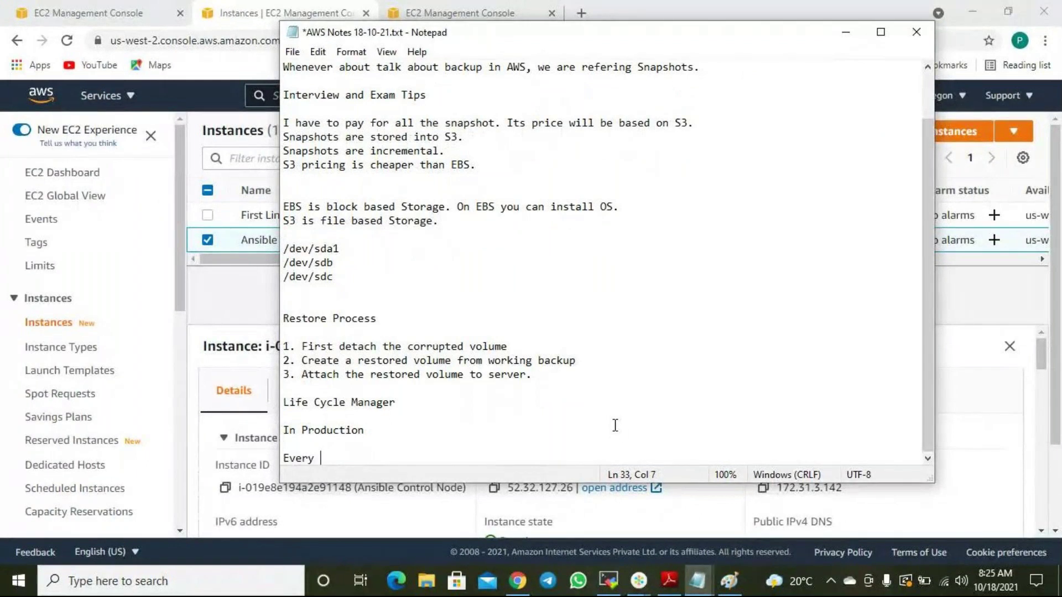
type("serer")
key("BackSpace")
key("BackSpace")
key("BackSpace")
type("ver ")
type("might have all cr")
type("ti")
key("BackSpace")
key("BackSpace")
key("BackSpace")
type("riticl")
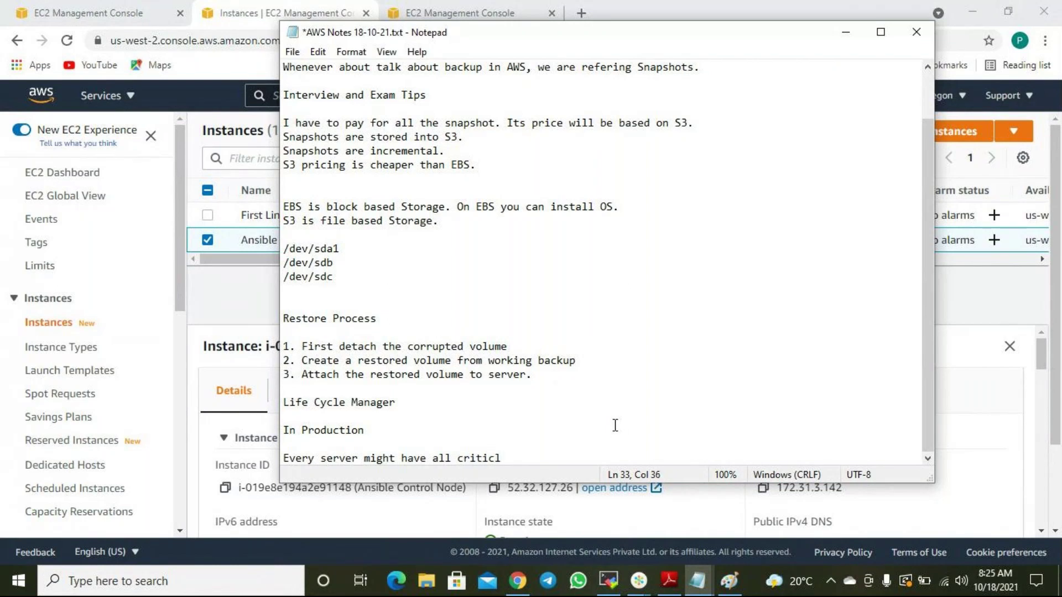
key("BackSpace")
type("al volume or ight")
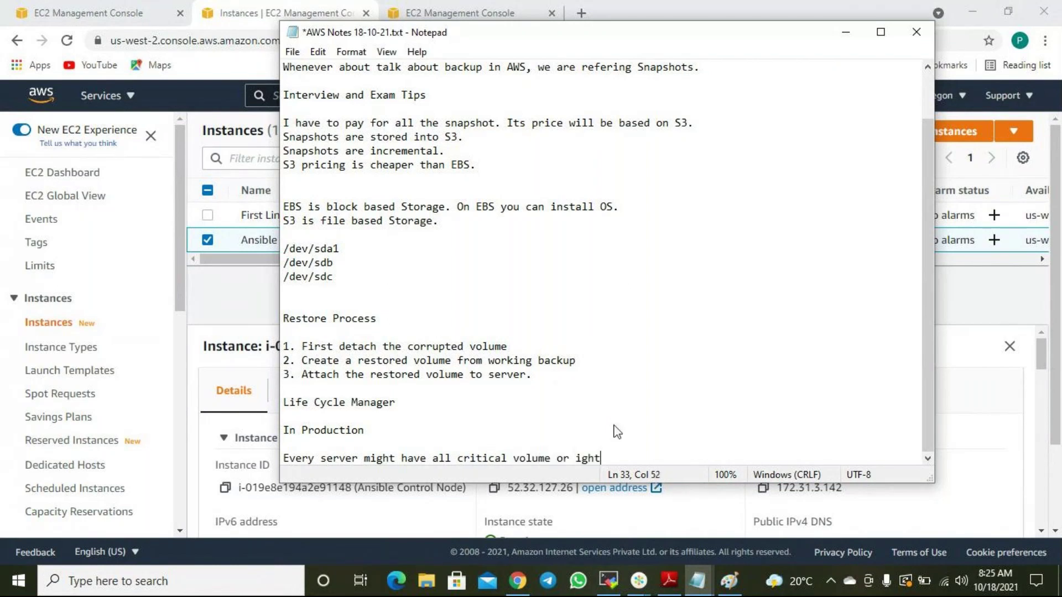
key("ctrl+Left")
type("m")
type("have few critical ")
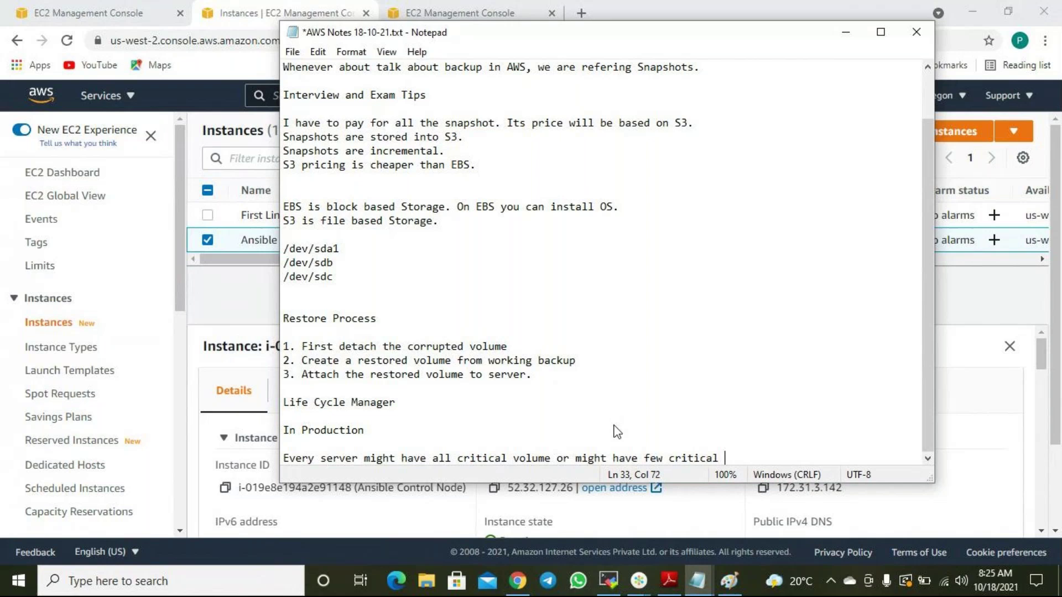
type("few")
key("BackSpace")
type("w non critical.")
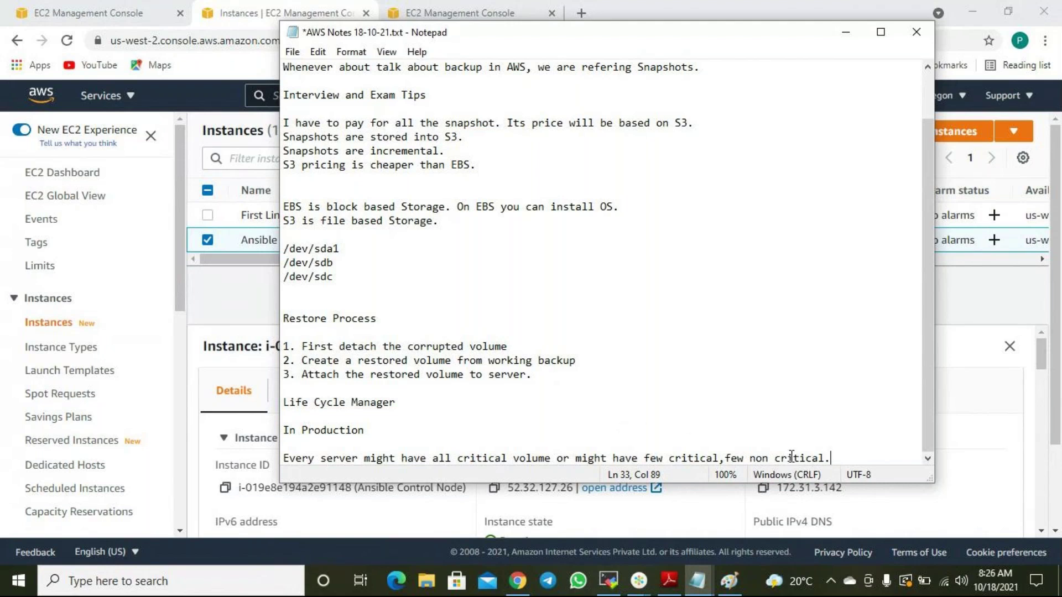
Insert the line 'Every server 5 disk.' above that sentence, then go back to the browser.
key("Return")
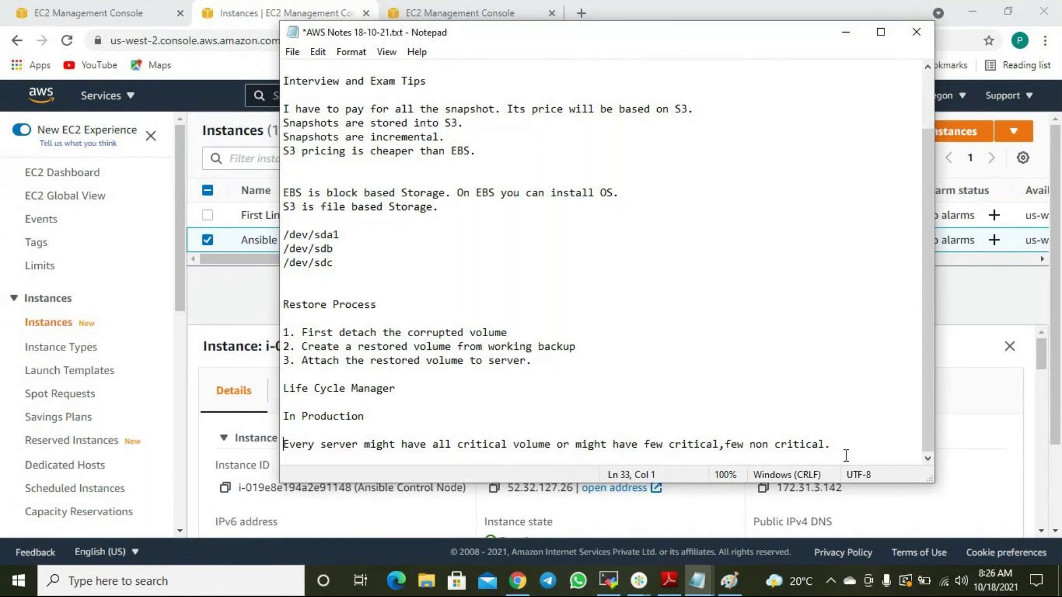
key("Return")
key("Up")
type("Ever")
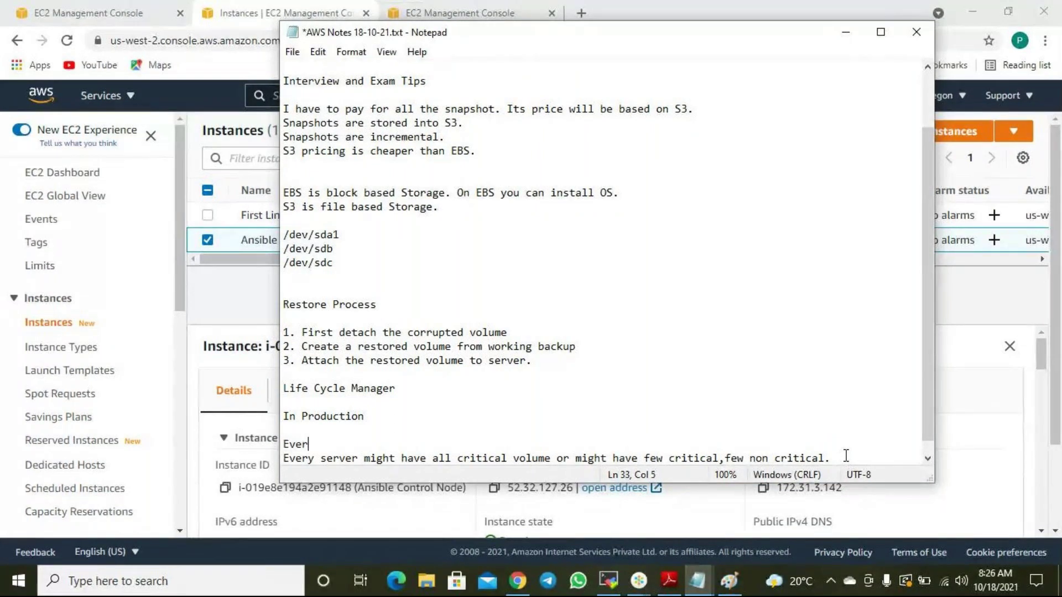
type("y server 5 disk.")
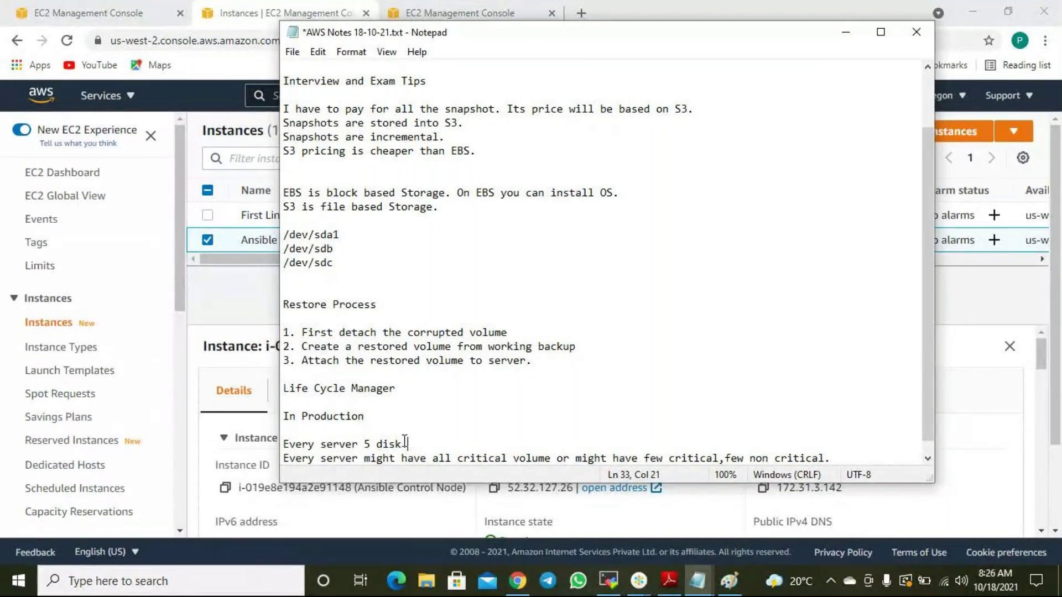
left_click_drag(410, 445, 315, 445)
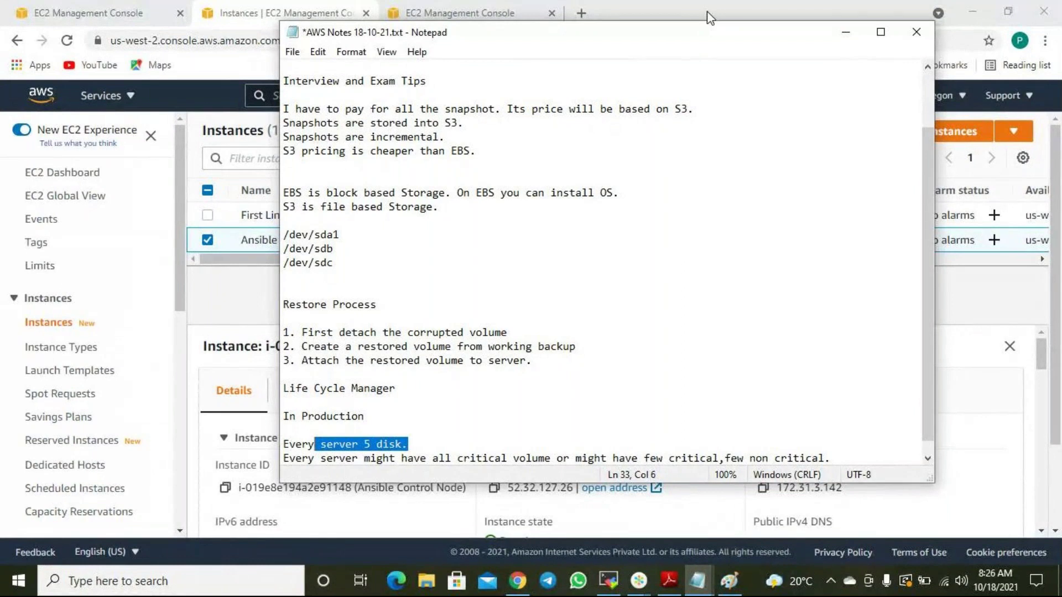
key("alt+Tab")
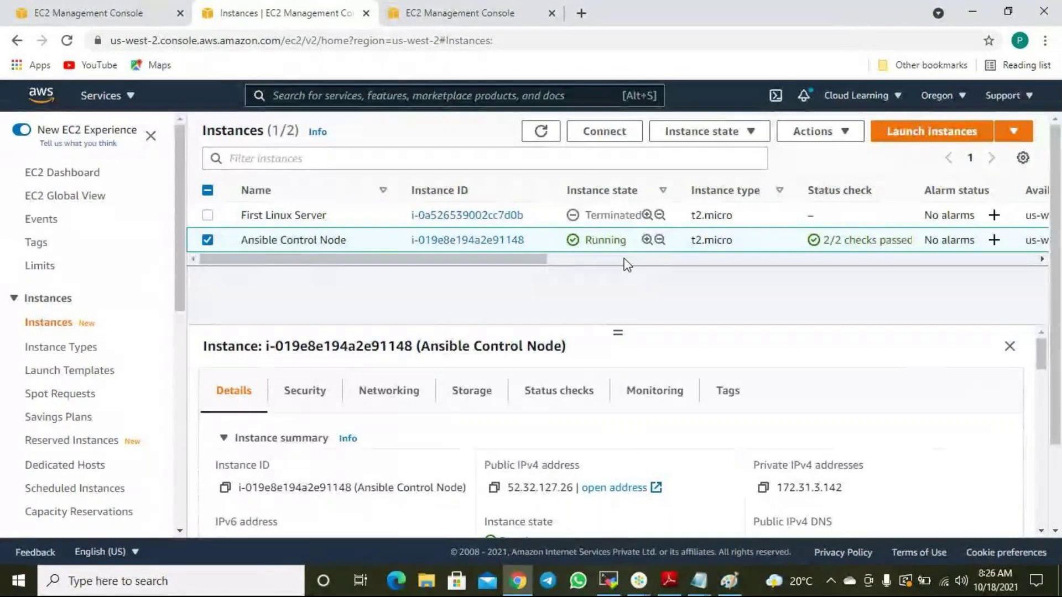
Add the target resource tag Backup = Yes to the lifecycle policy.
left_click(467, 16)
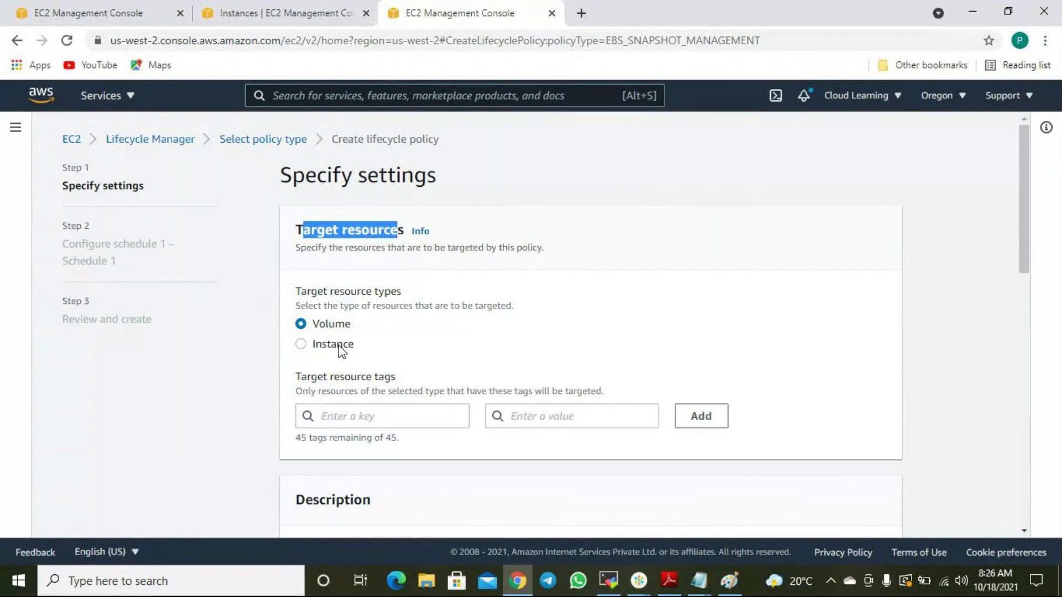
scroll(384, 429, "down", 1)
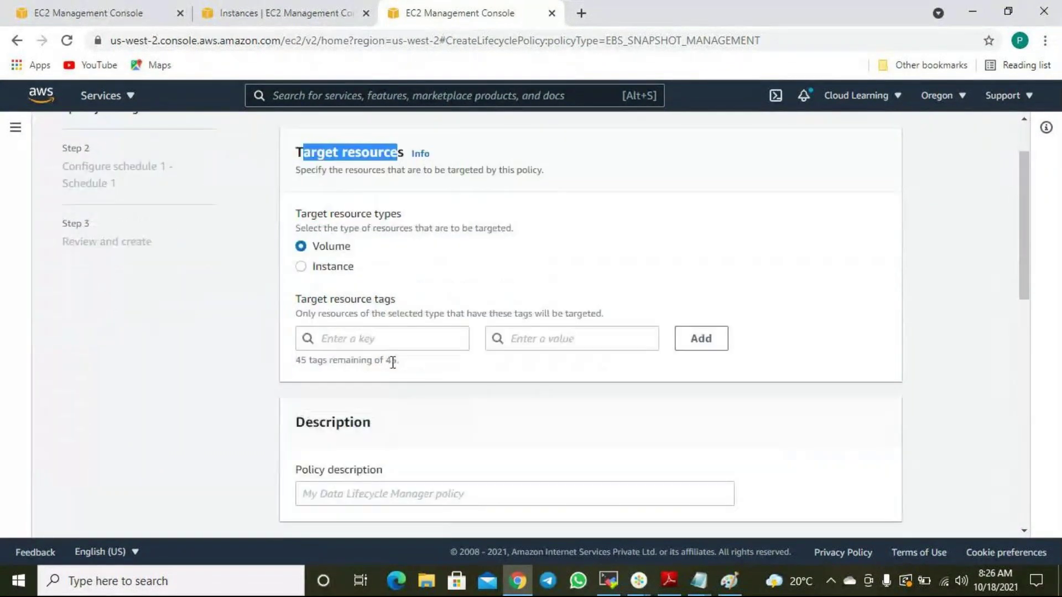
left_click(379, 339)
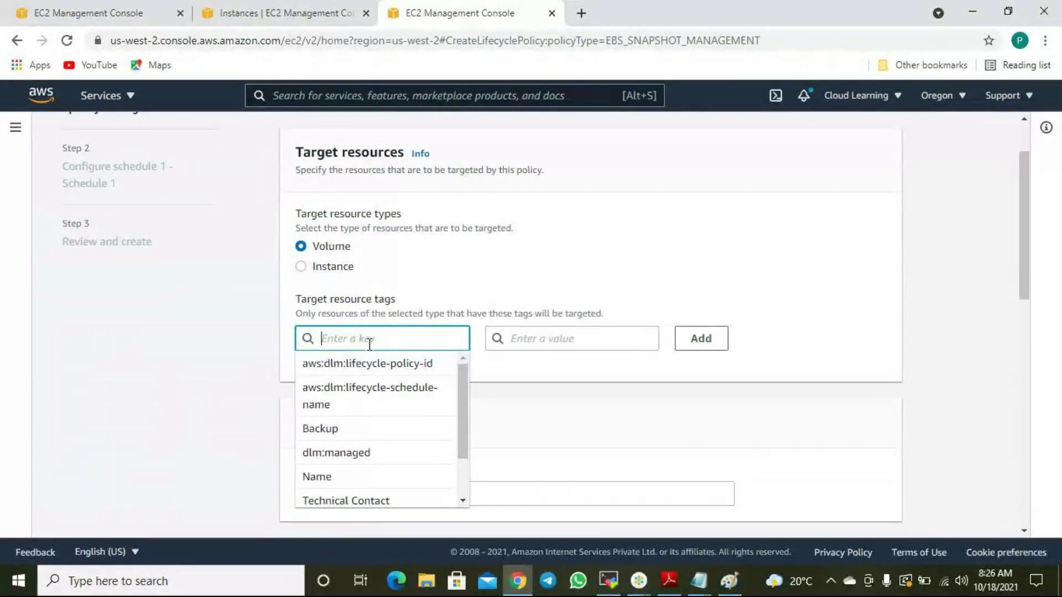
left_click(343, 432)
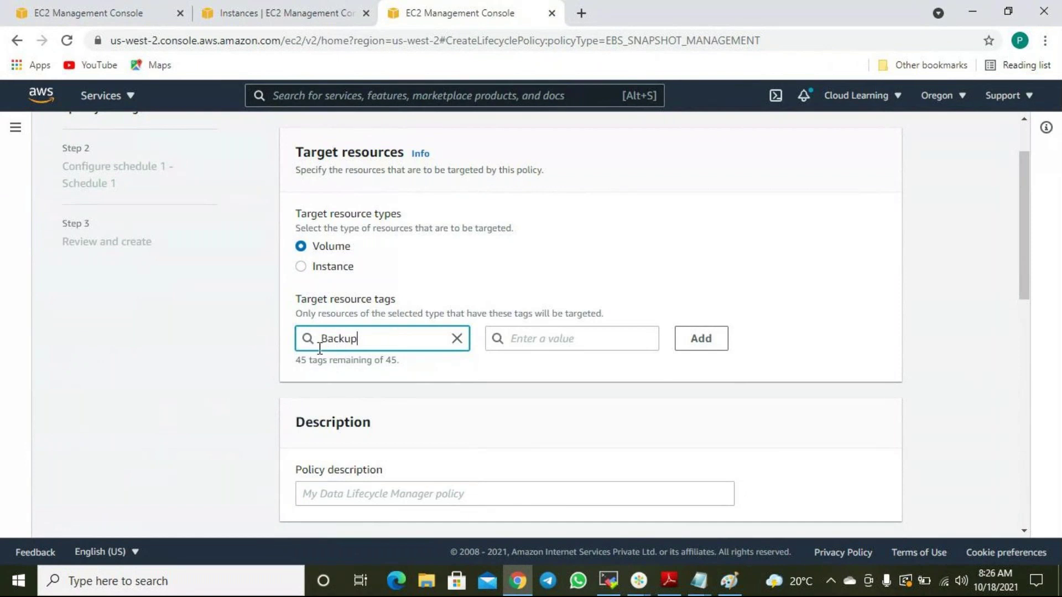
left_click(528, 335)
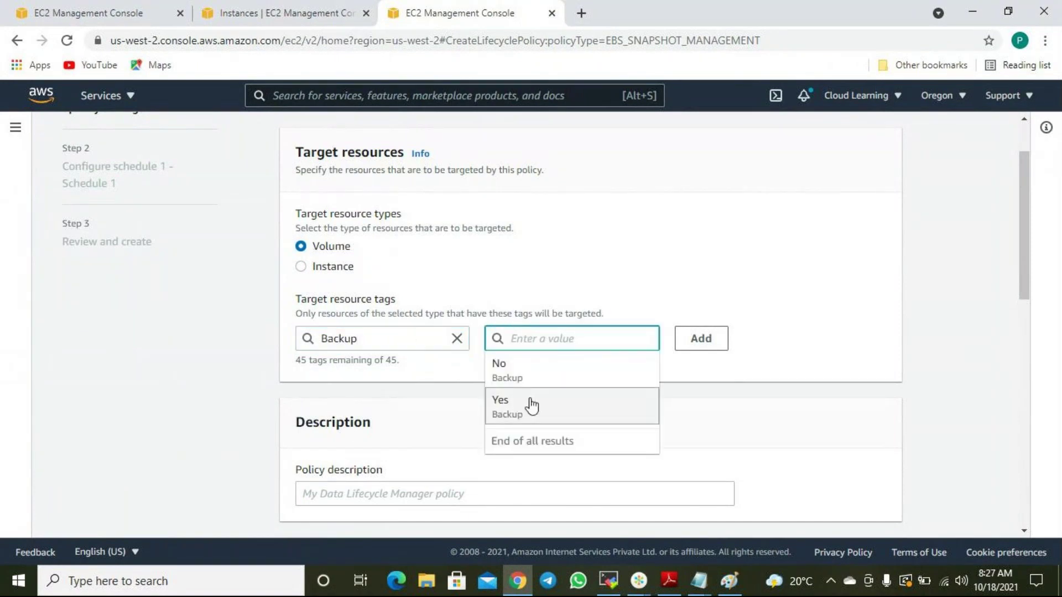
left_click(519, 413)
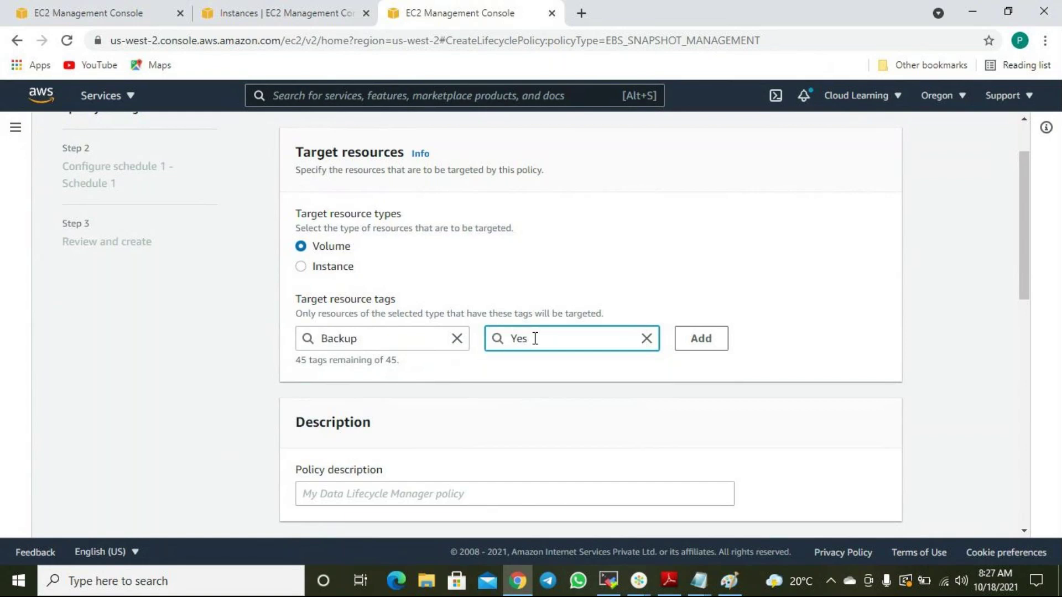
left_click(716, 343)
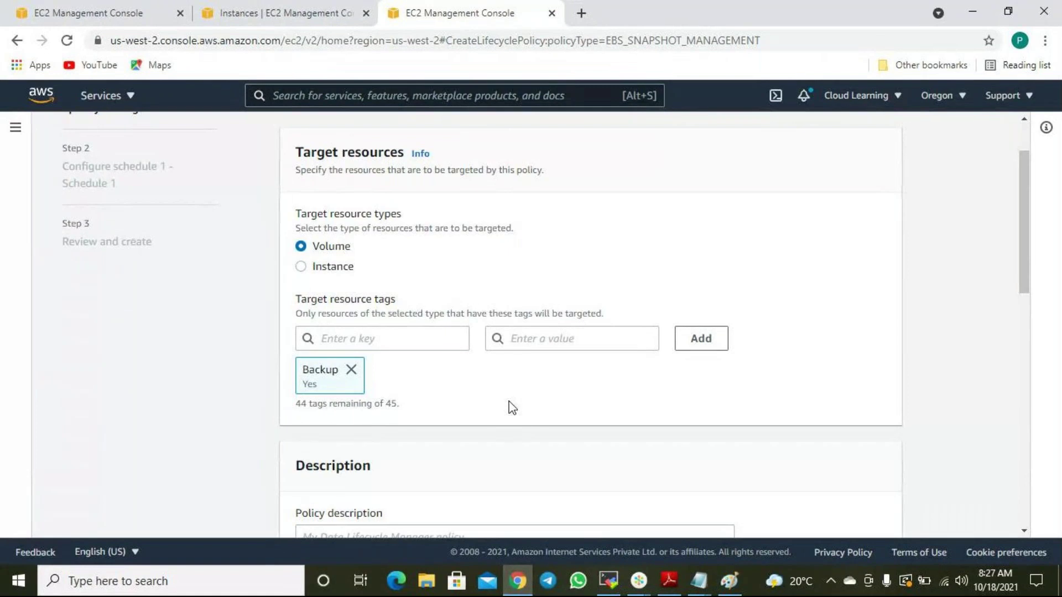
scroll(508, 408, "down", 1)
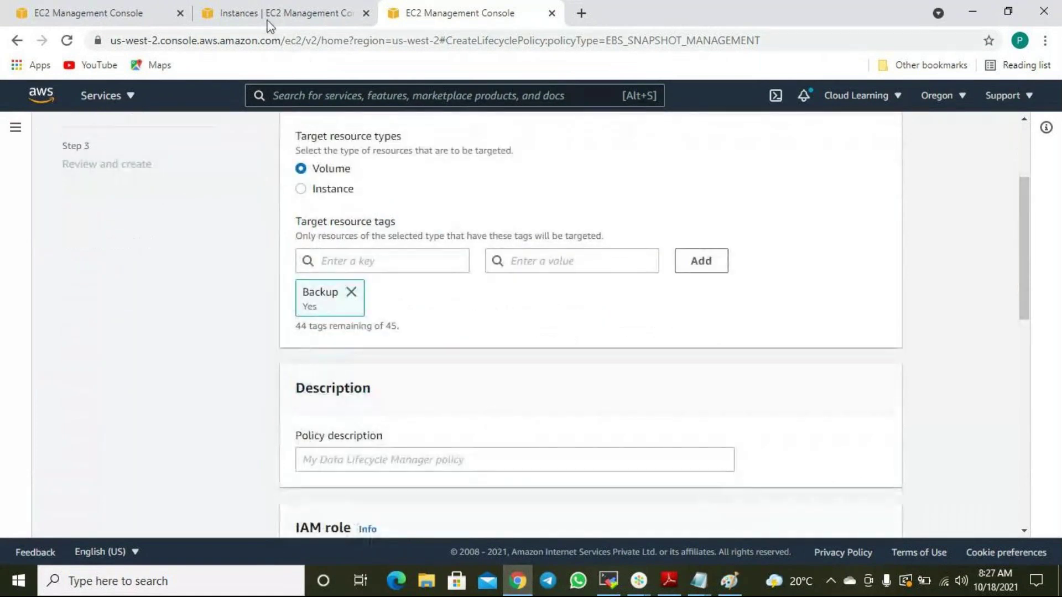
Find the Restored Working Volume in the instance's storage and view its tags.
left_click(267, 22)
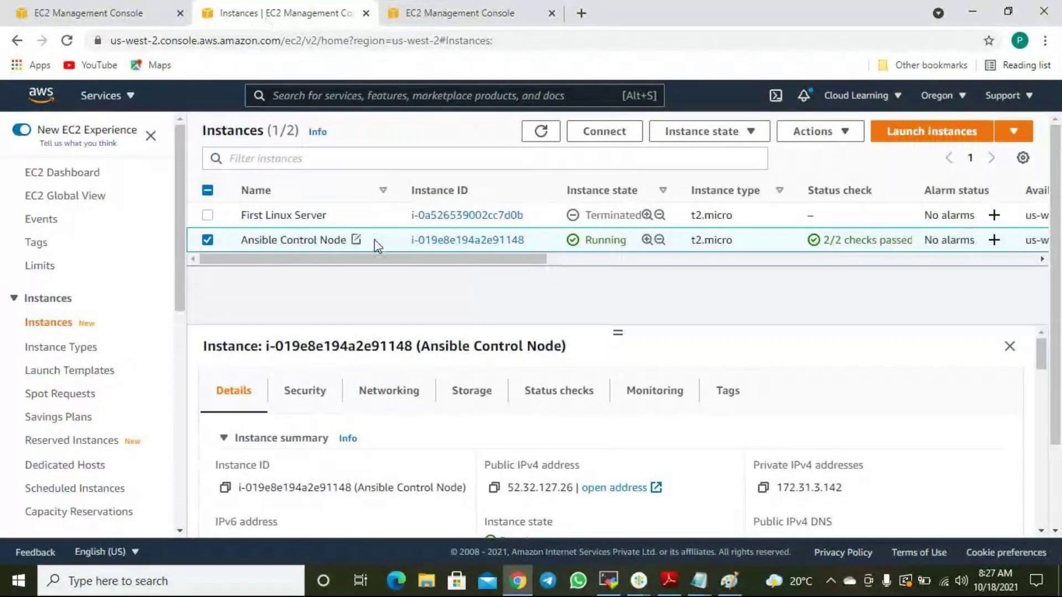
scroll(415, 391, "down", 3)
scroll(466, 420, "up", 3)
left_click(492, 395)
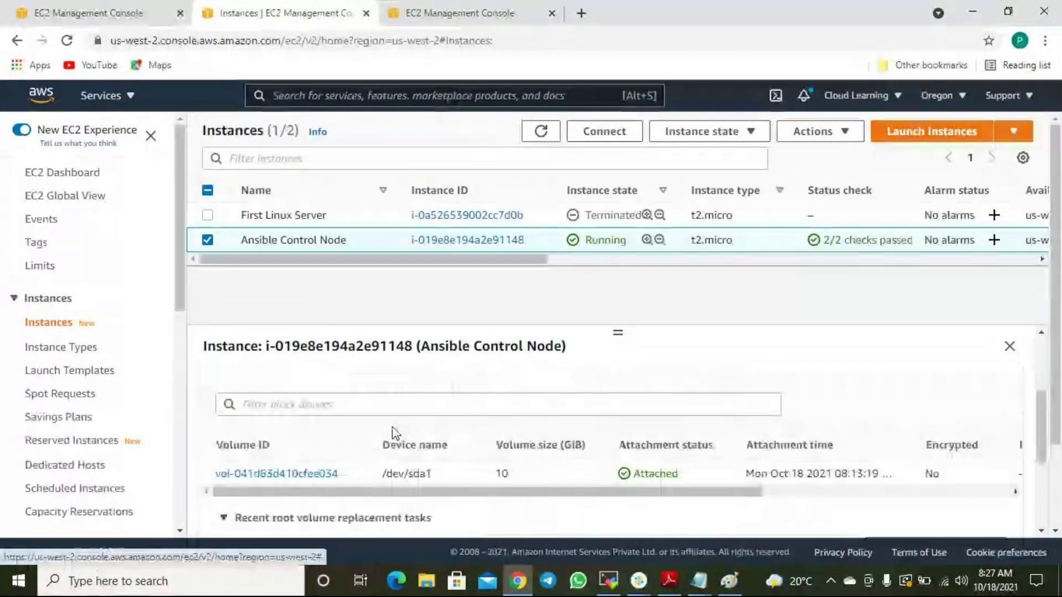
left_click(307, 472)
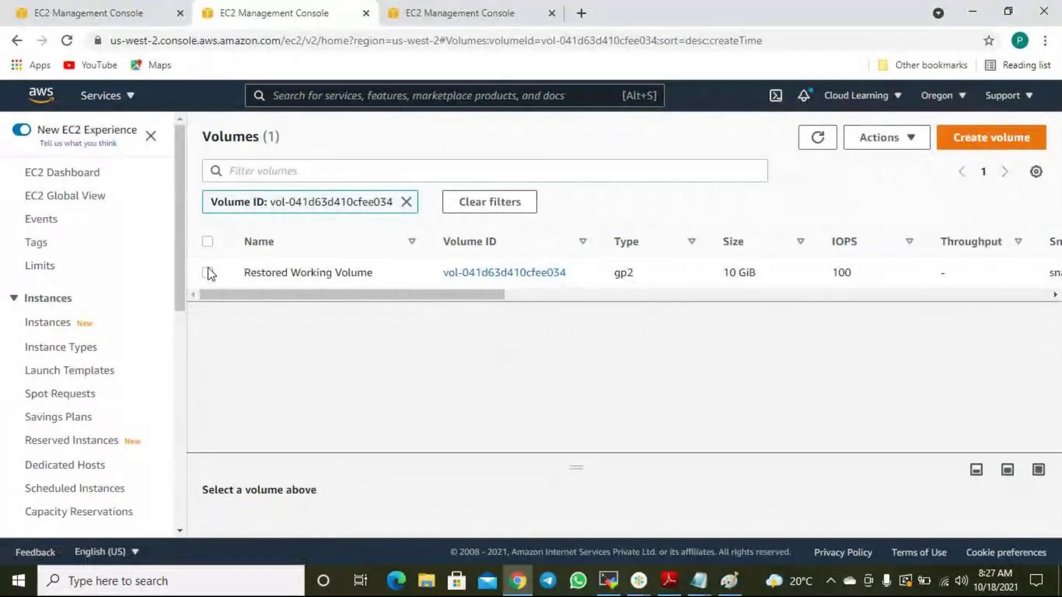
left_click(208, 272)
left_click_drag(605, 470, 560, 303)
left_click(492, 381)
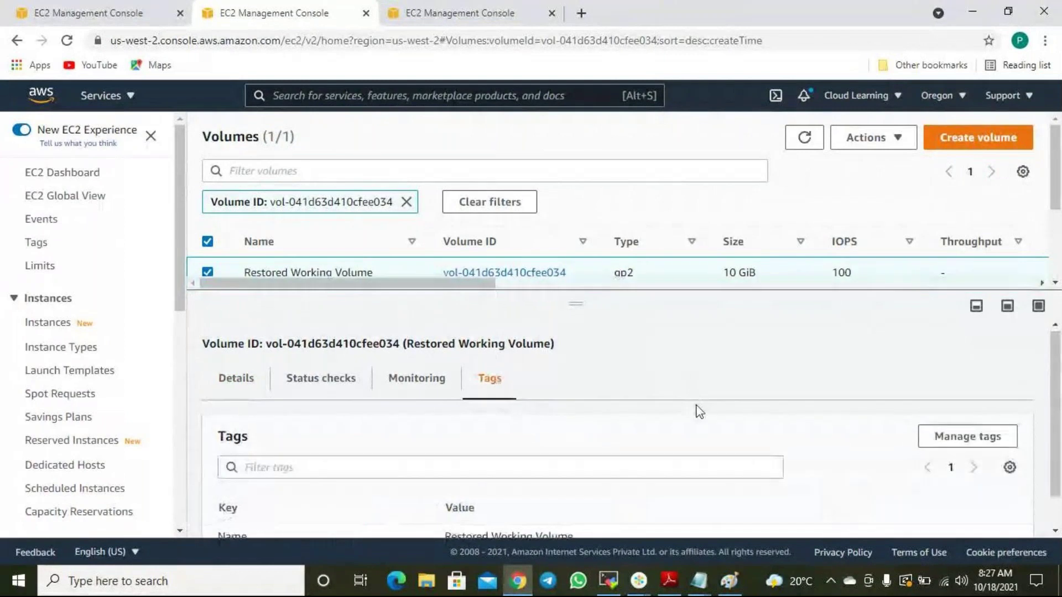
scroll(695, 410, "down", 1)
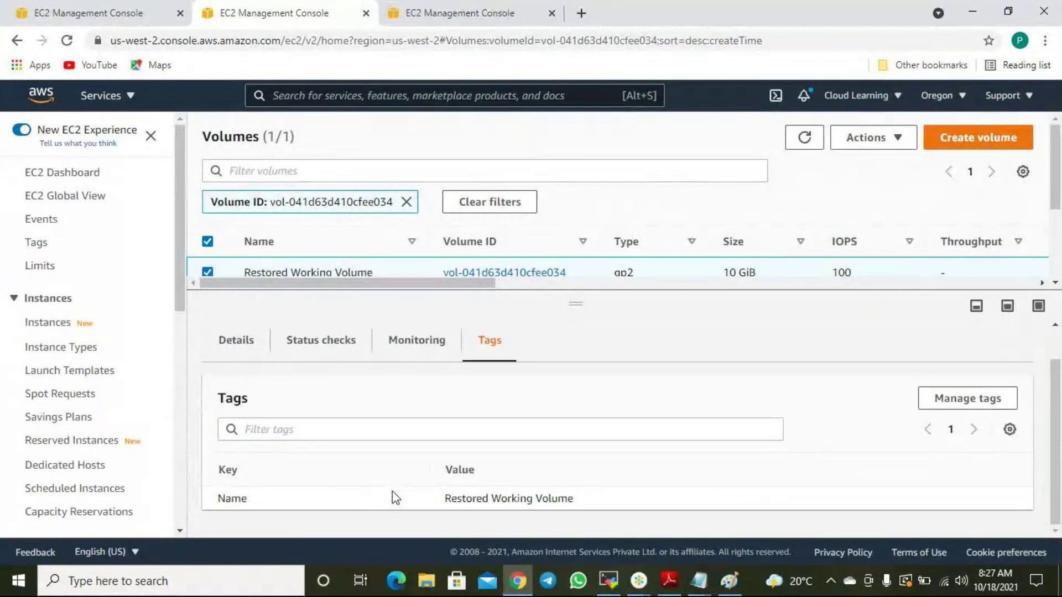
Add a Backup tag with value Yes to the volume and save it.
left_click(969, 397)
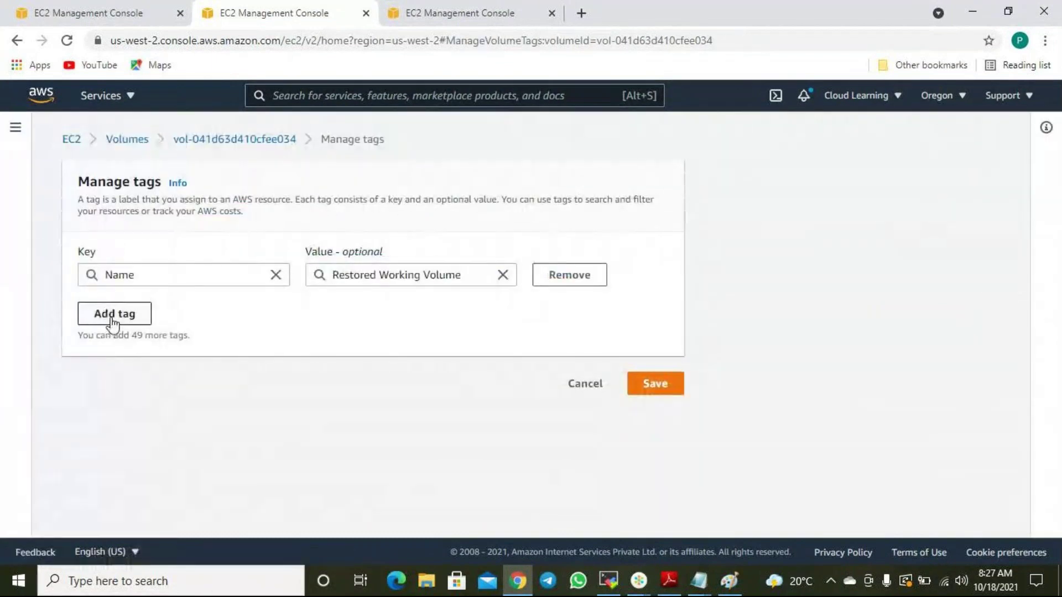
left_click(114, 321)
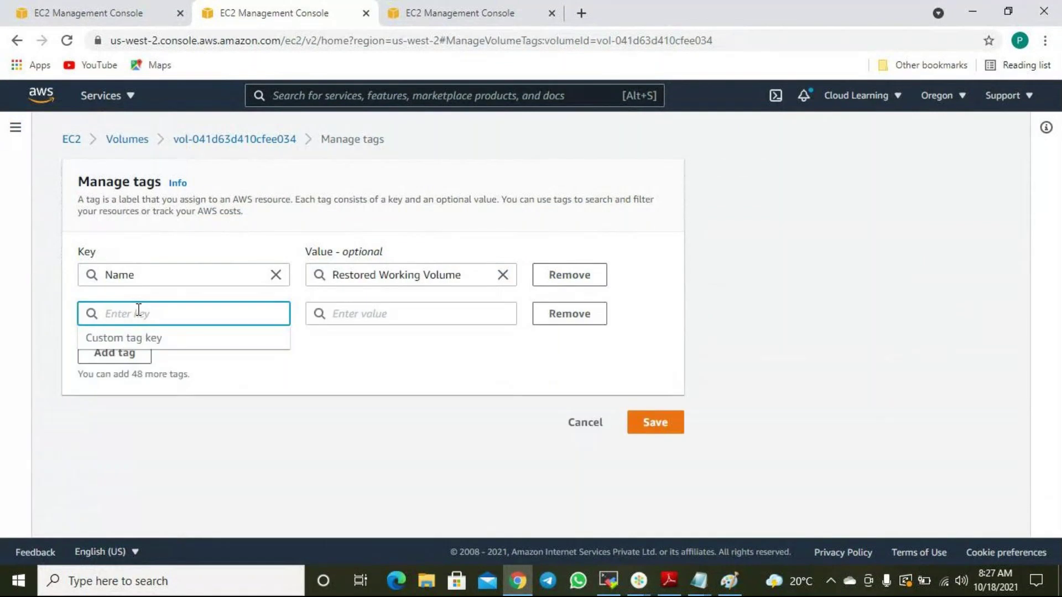
type("Backup")
left_click(402, 354)
left_click(351, 316)
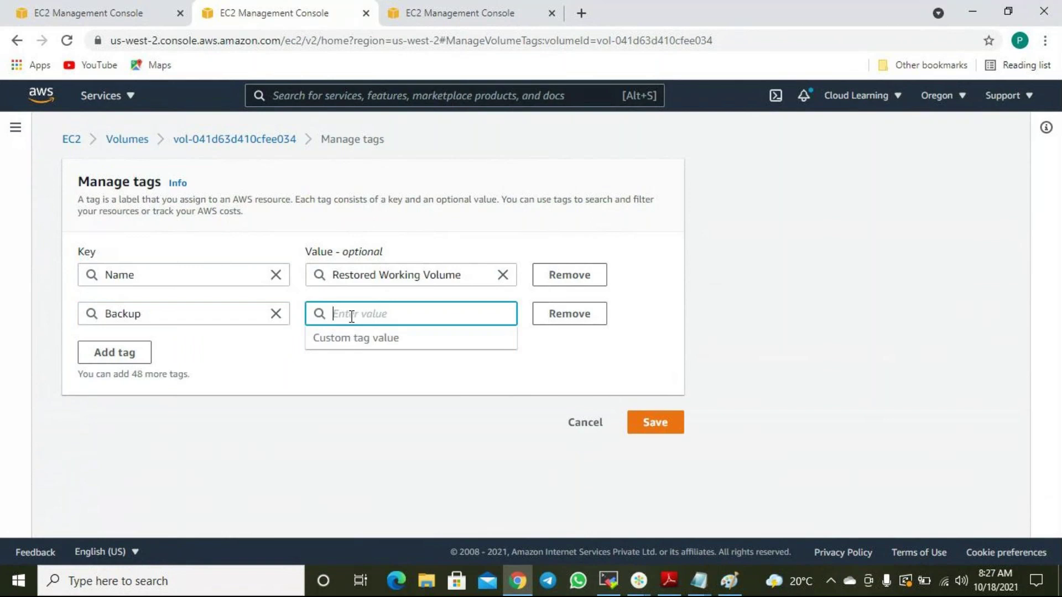
type("Ye")
left_click(671, 424)
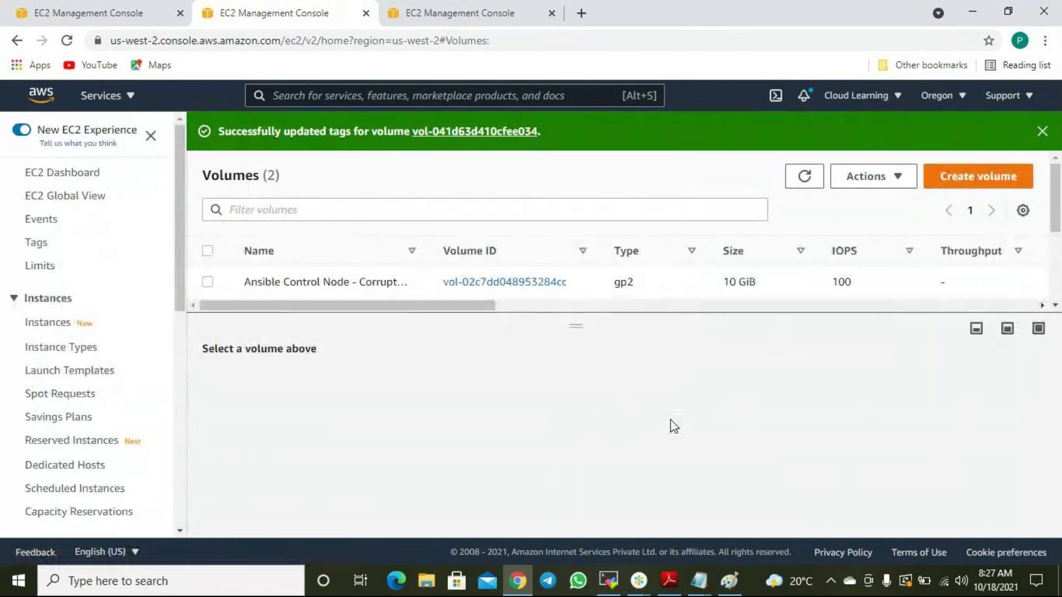
left_click(462, 16)
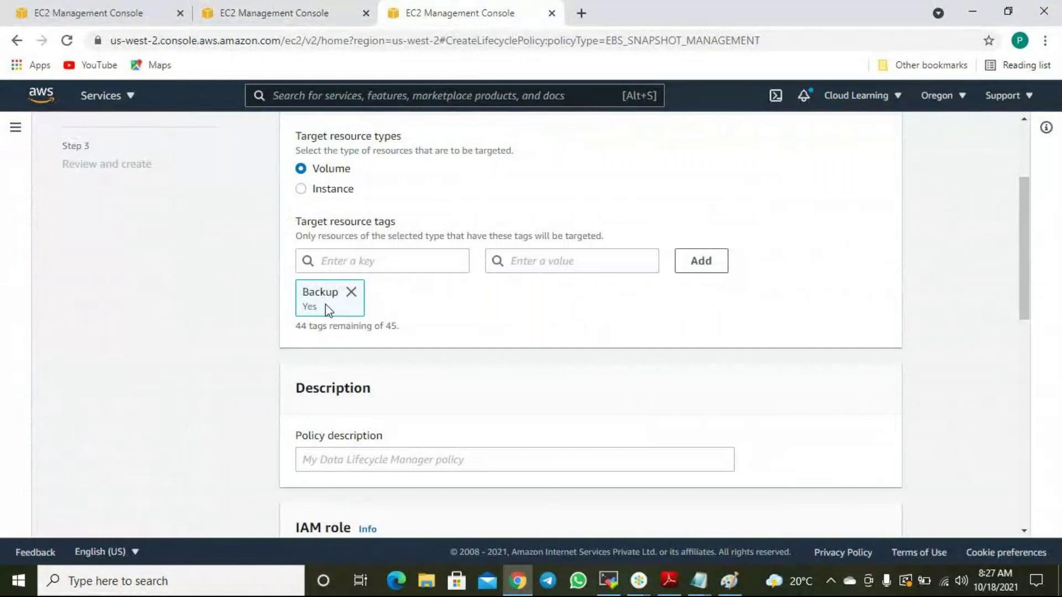
Set the policy description to 'Backup Schedule' and add an empty policy tag row.
scroll(453, 337, "down", 3)
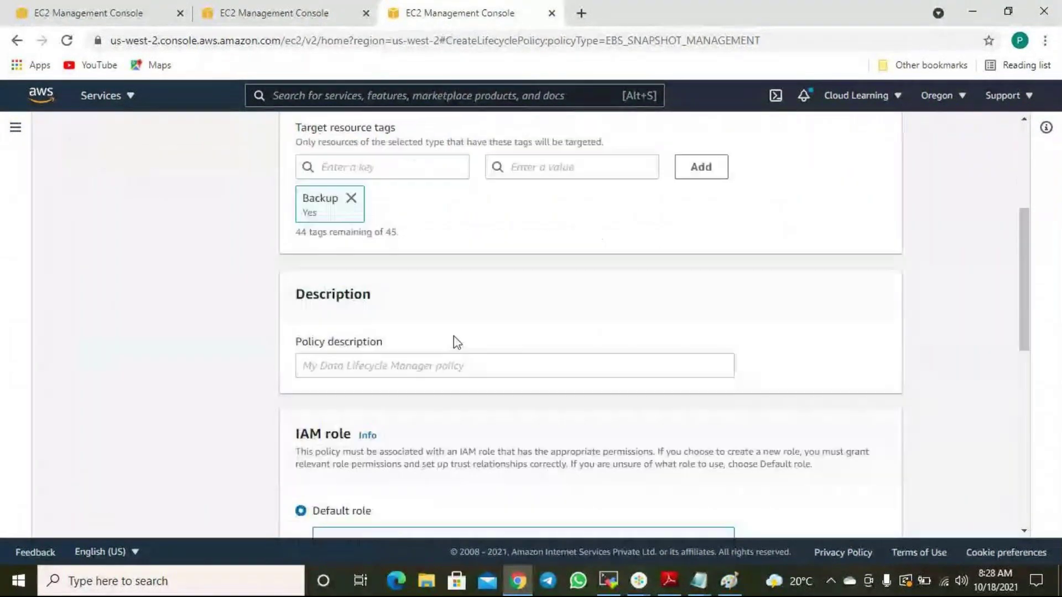
left_click(332, 303)
type("Daily Backup")
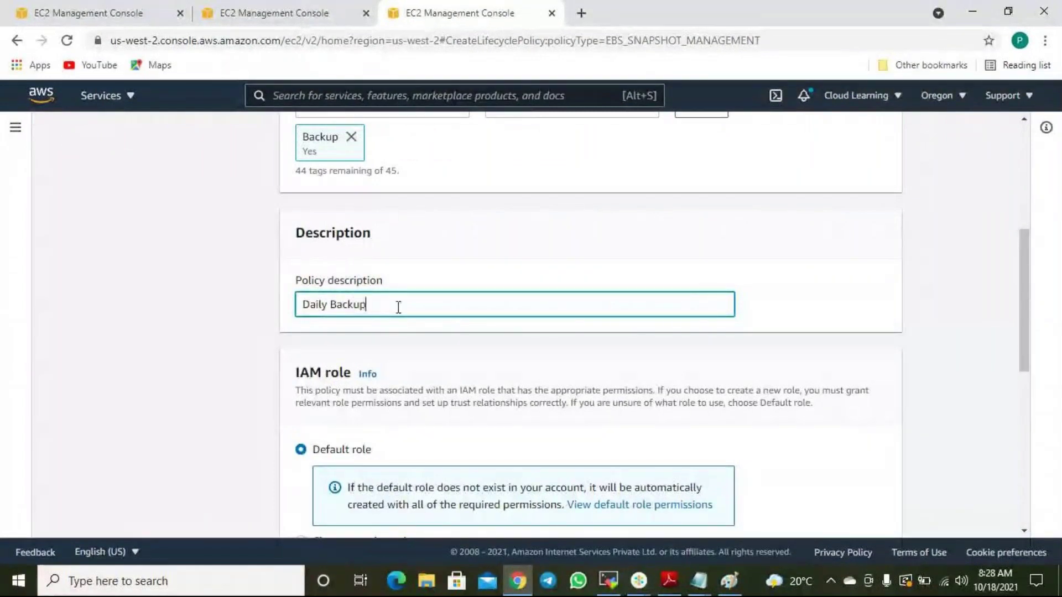
left_click_drag(401, 306, 244, 317)
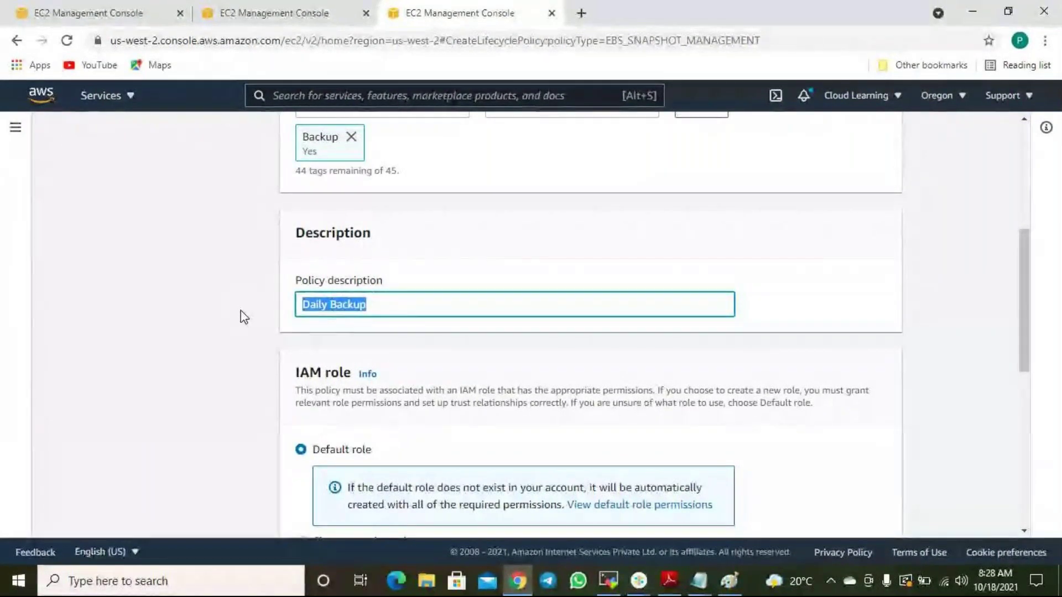
type("Backup Schedule")
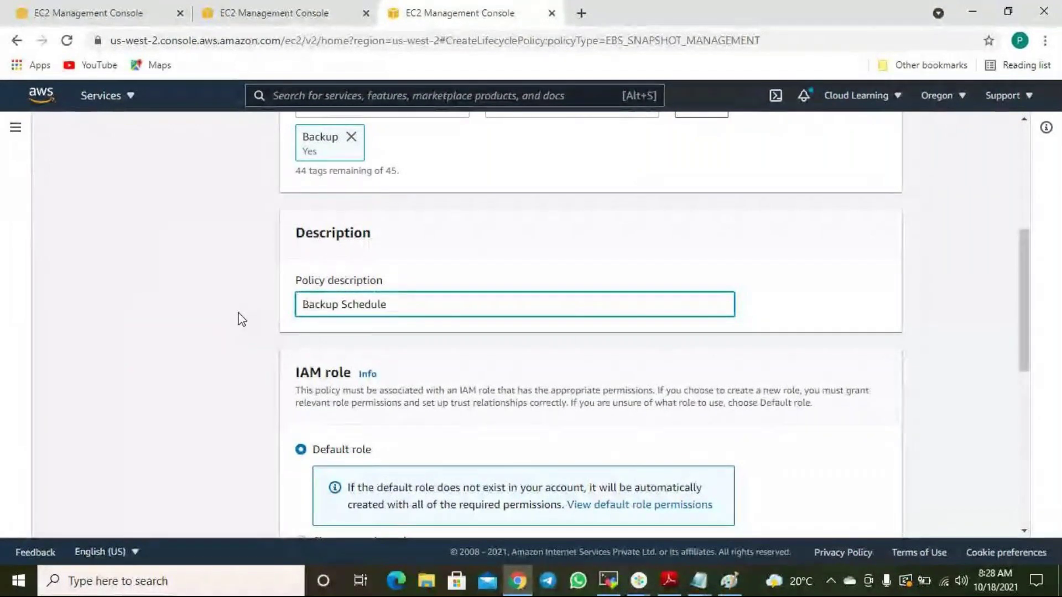
scroll(360, 343, "down", 4)
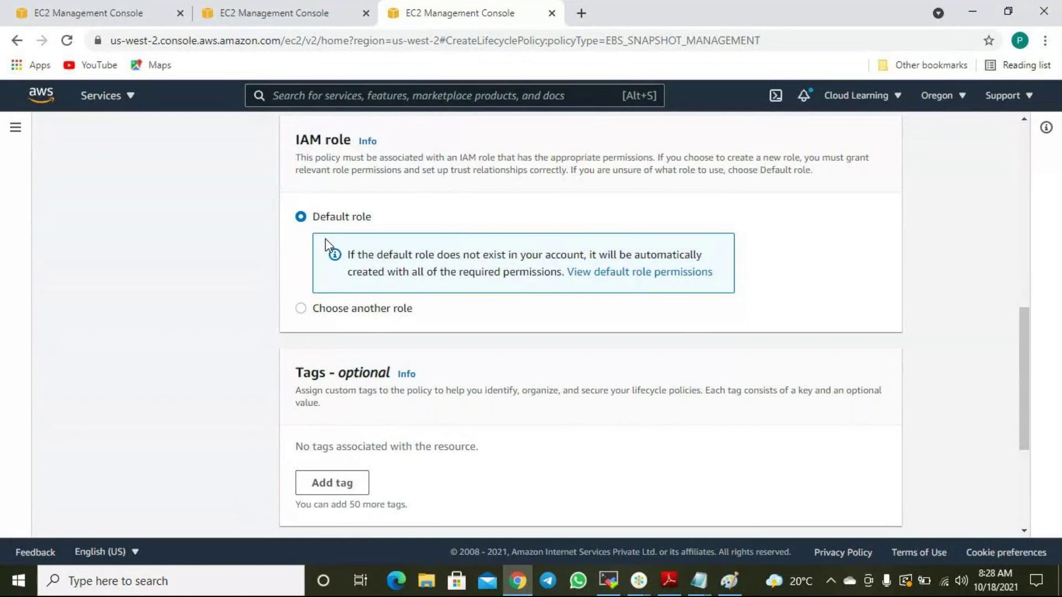
scroll(327, 244, "down", 3)
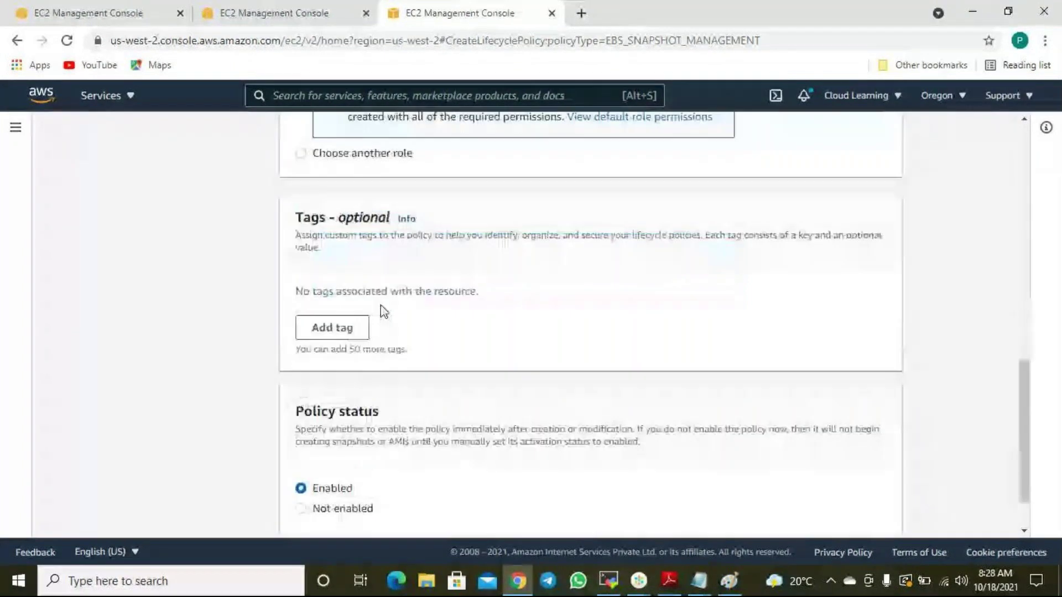
left_click(335, 328)
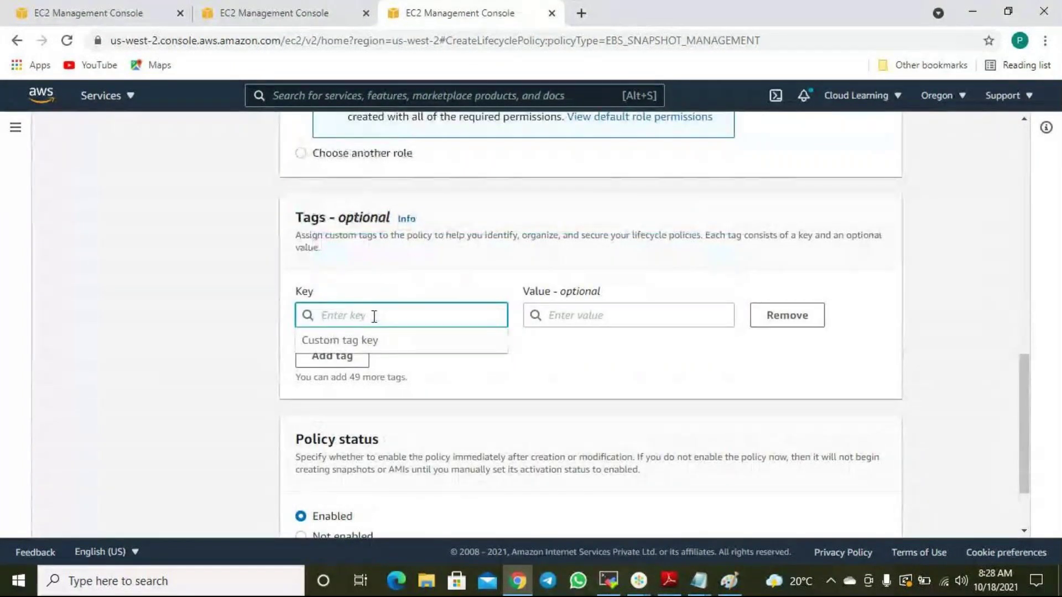
Tag the policy with key BackupPolicy and value DailyBackup.
type("Name")
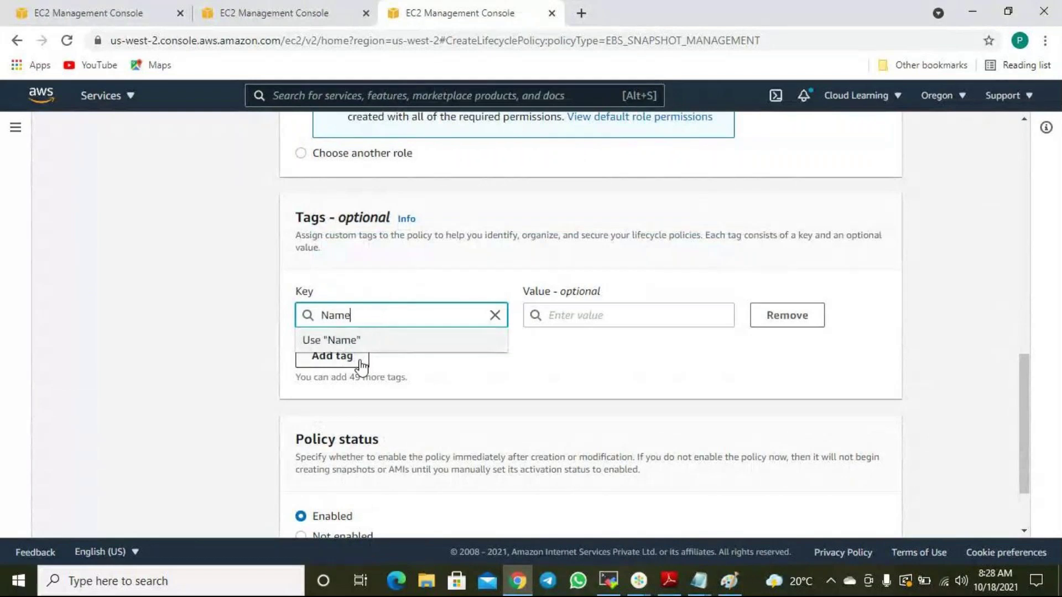
left_click(586, 313)
type("Daily")
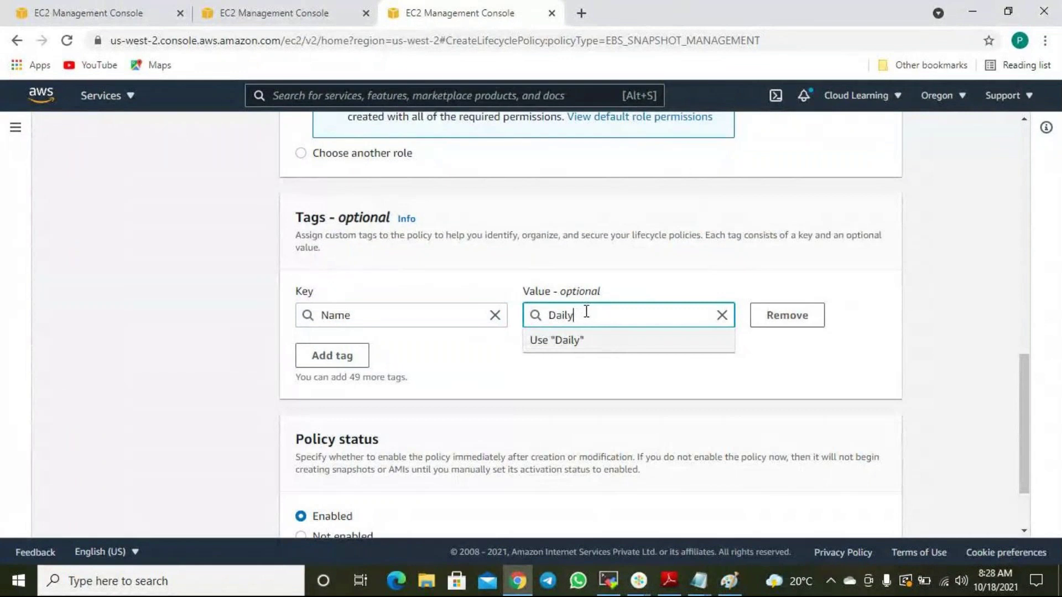
type("Backup")
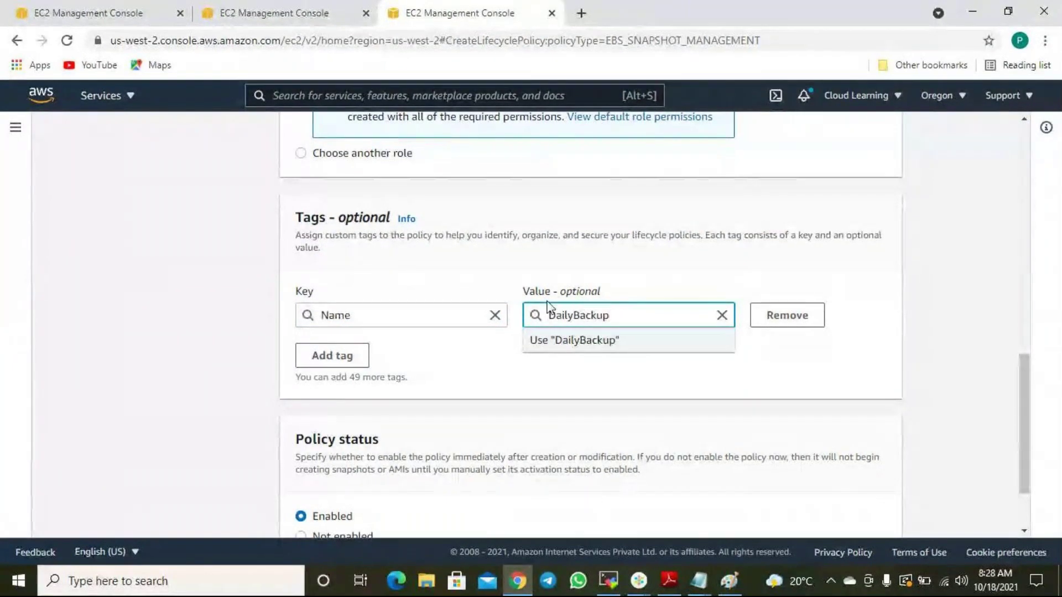
key("shift+Tab")
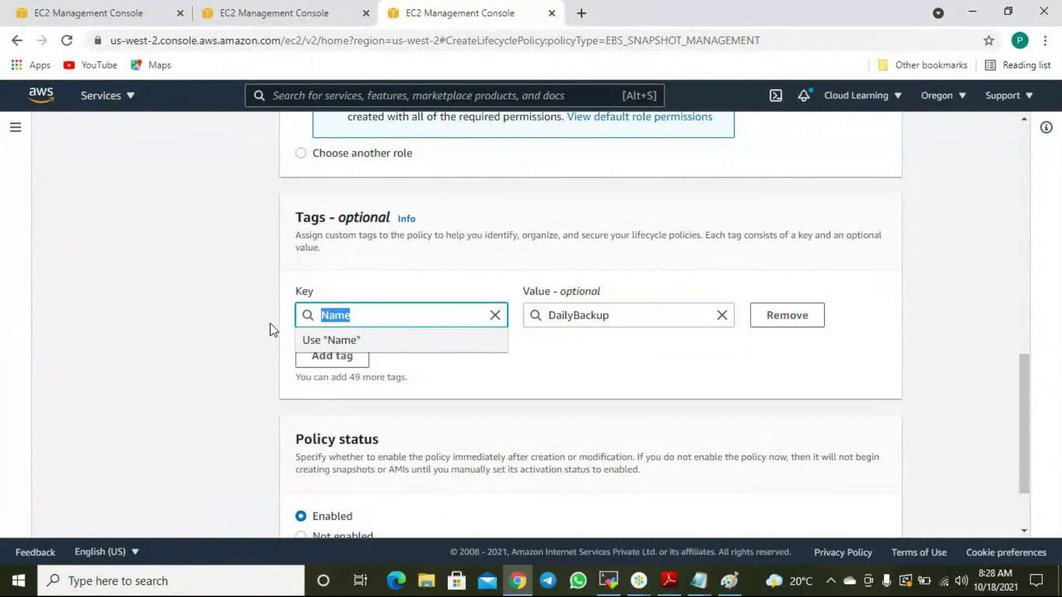
type("Back")
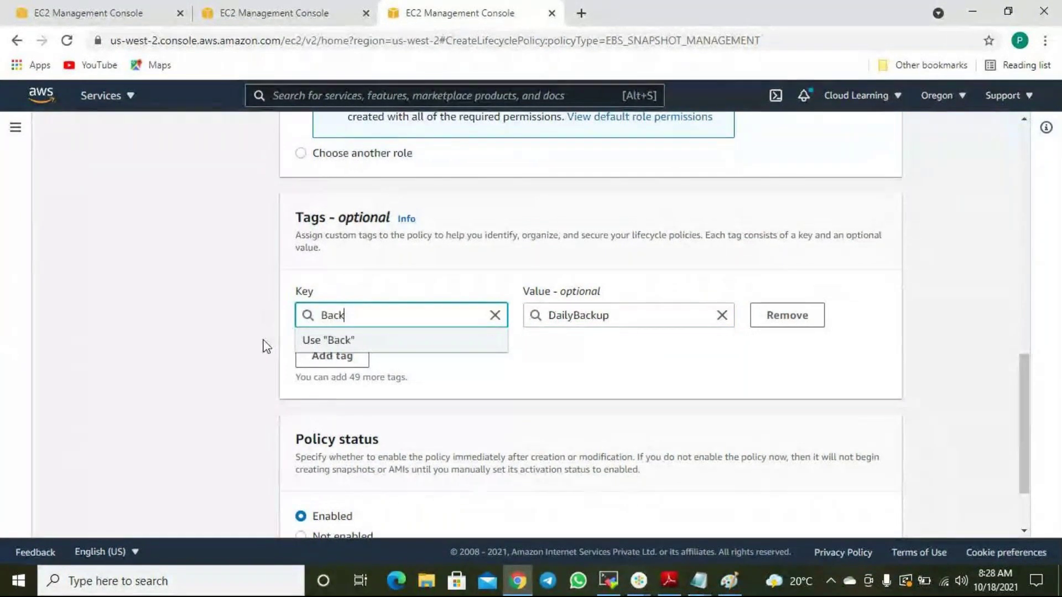
type("upPolicy")
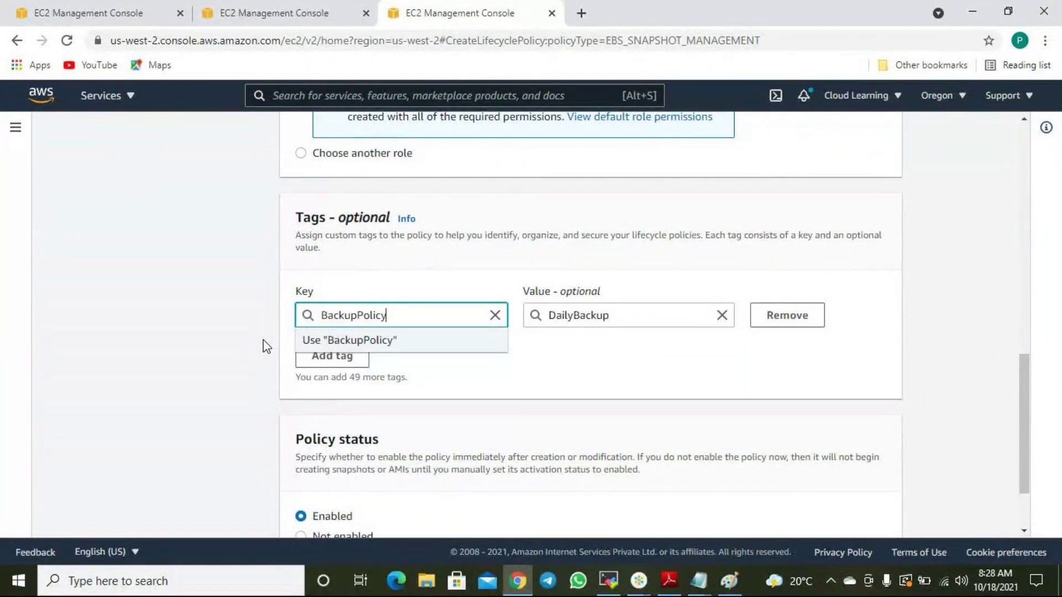
left_click(686, 380)
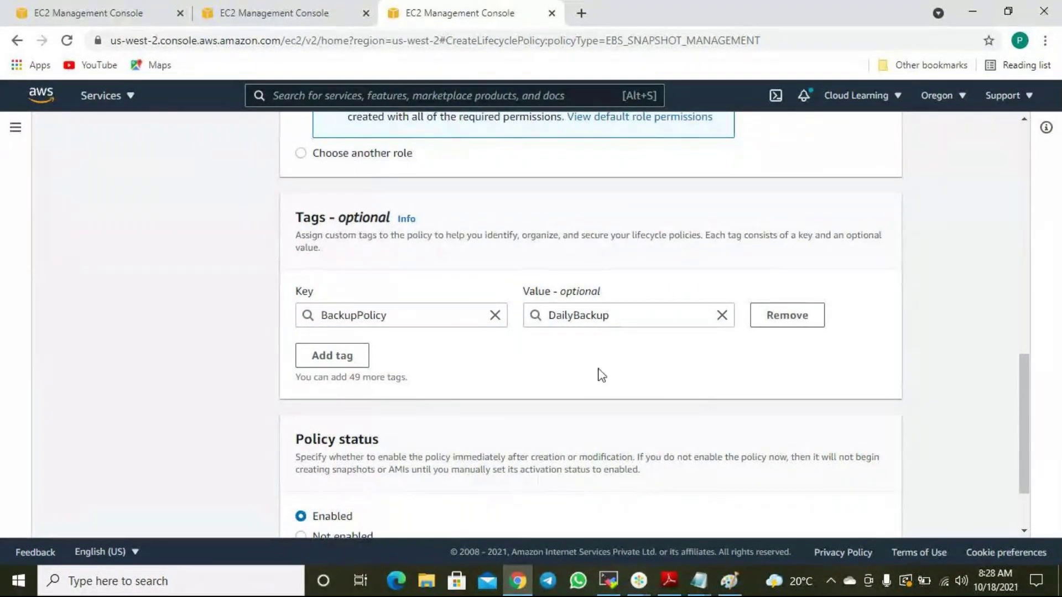
Review the remaining settings and continue to the schedule configuration step.
scroll(602, 376, "down", 2)
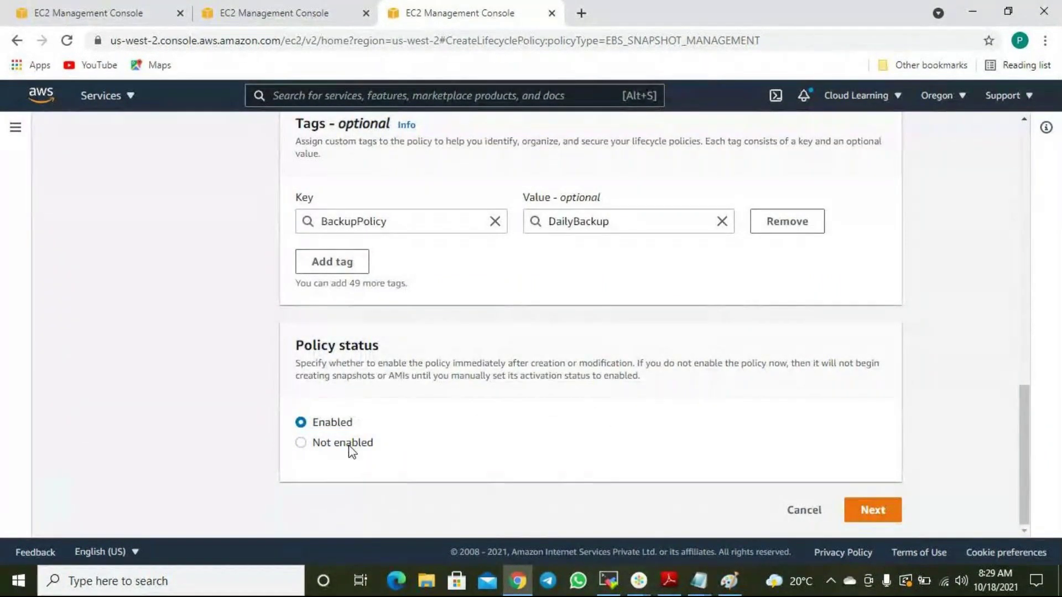
scroll(419, 451, "up", 15)
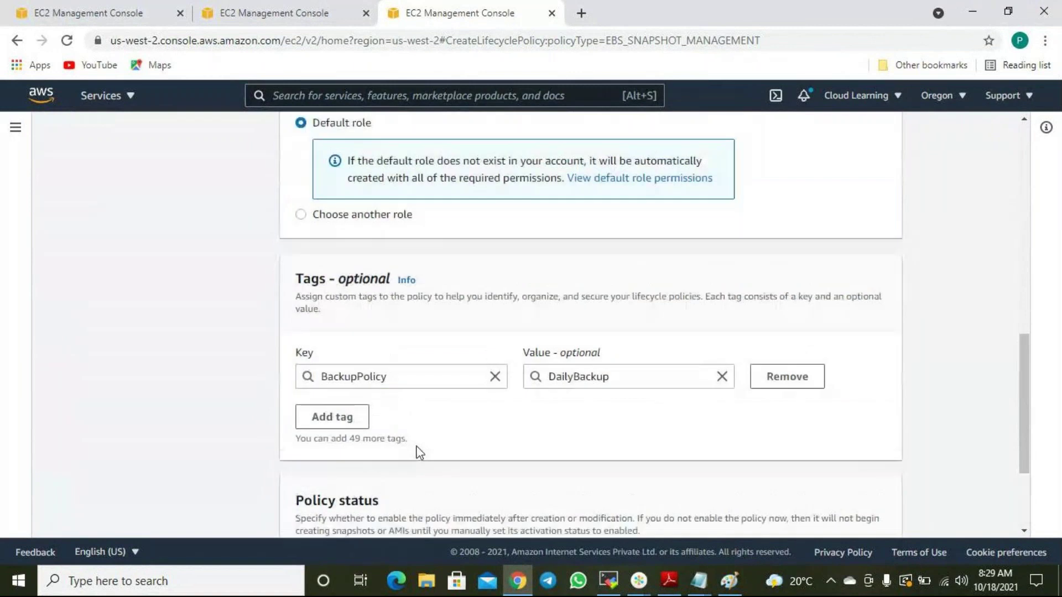
scroll(629, 423, "down", 15)
scroll(601, 441, "up", 12)
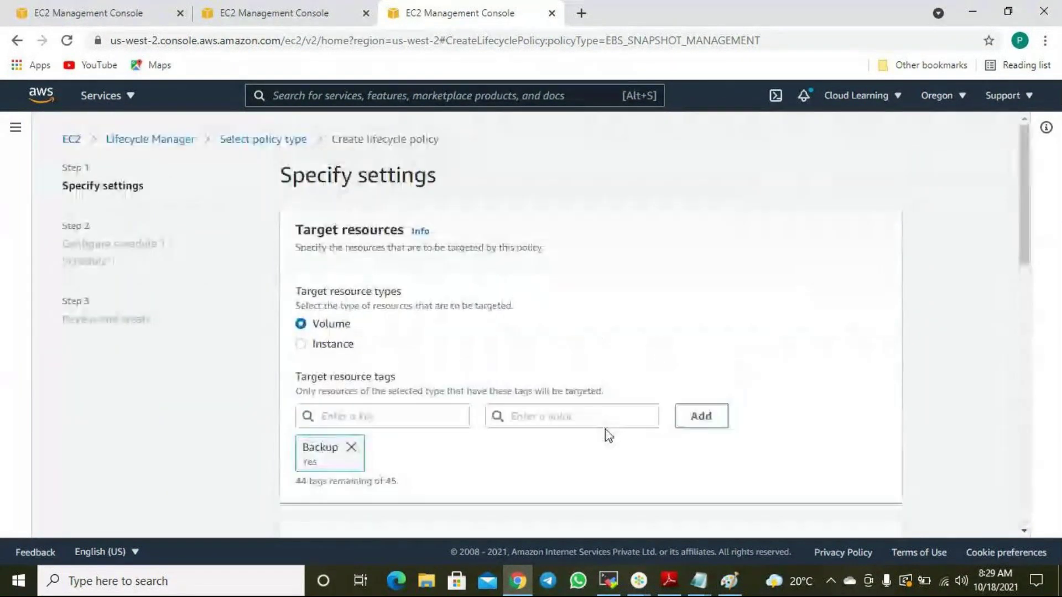
scroll(360, 387, "down", 5)
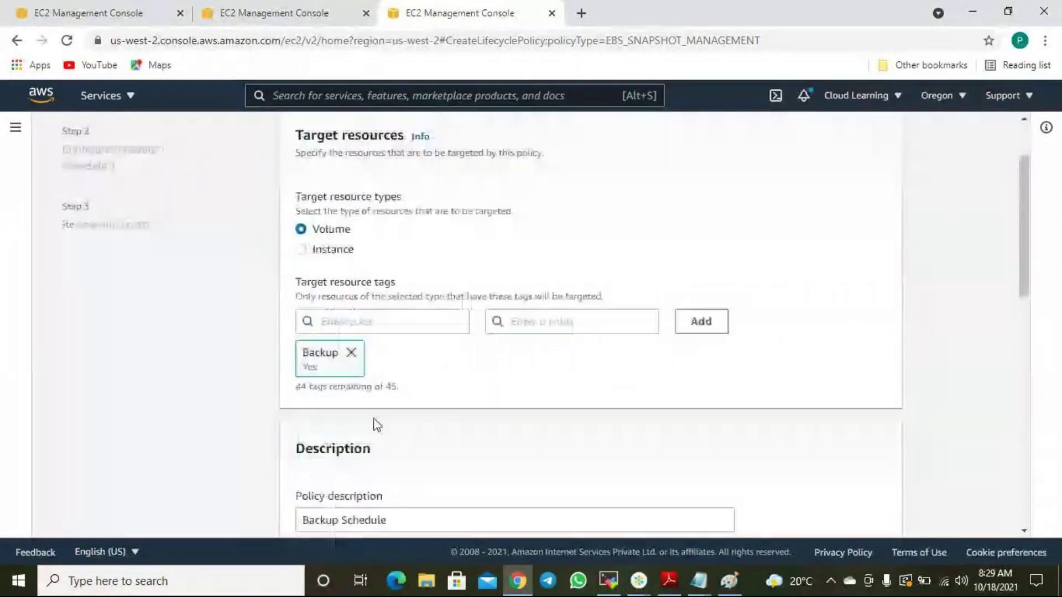
scroll(408, 366, "down", 3)
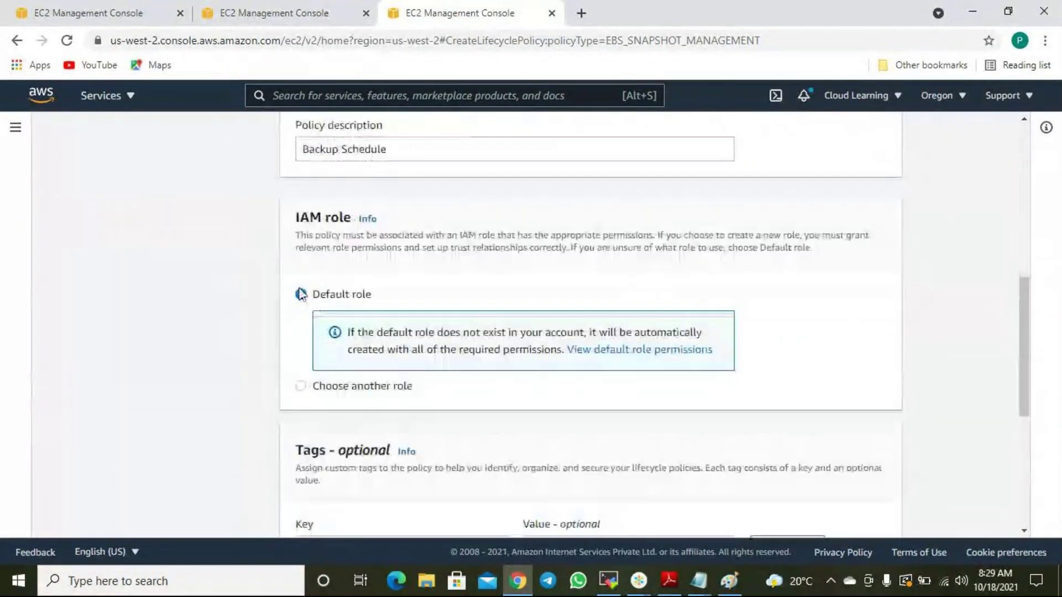
scroll(412, 197, "down", 4)
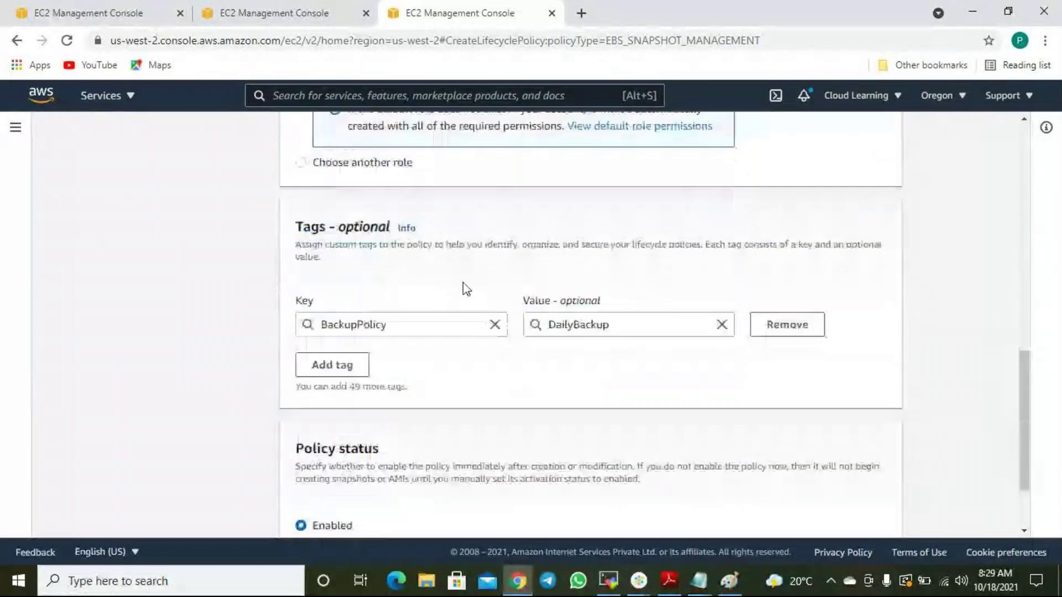
scroll(560, 326, "down", 2)
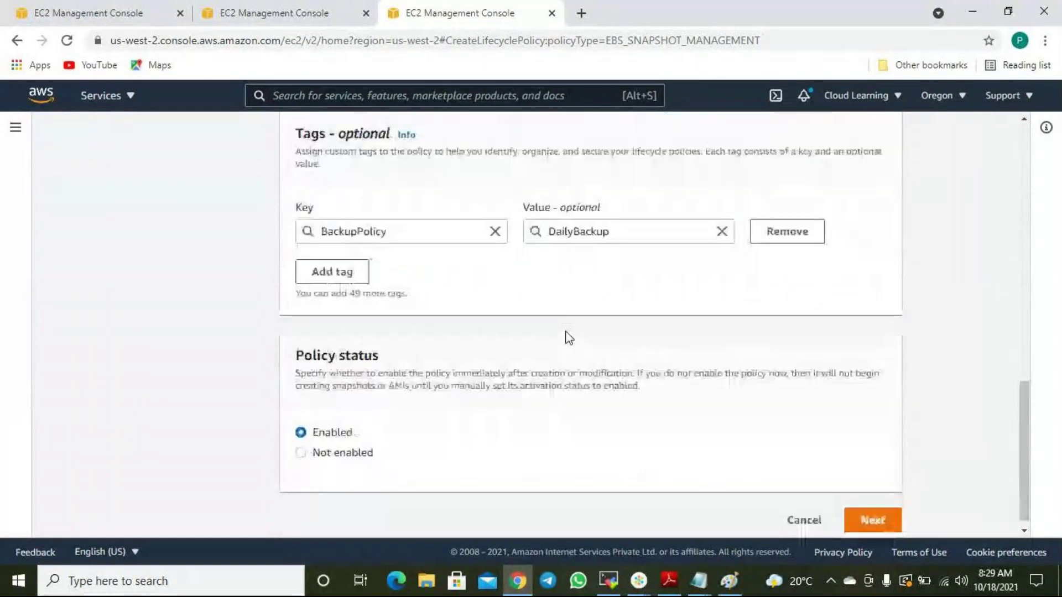
left_click(896, 514)
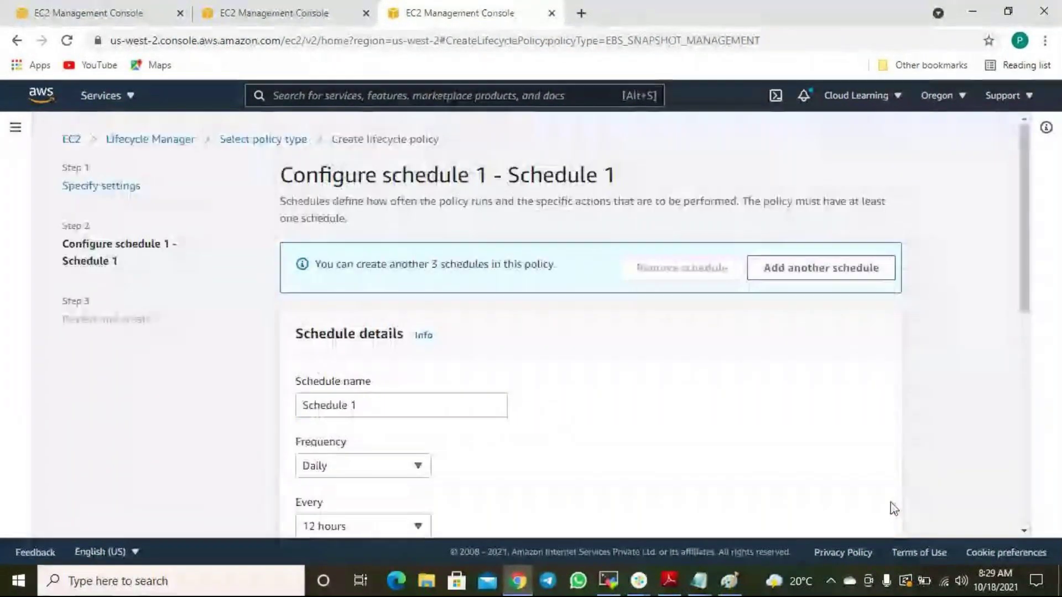
Rename Schedule 1 to 'Weekly' and set it to run weekly on Saturdays.
scroll(668, 397, "down", 3)
left_click_drag(387, 253, 233, 263)
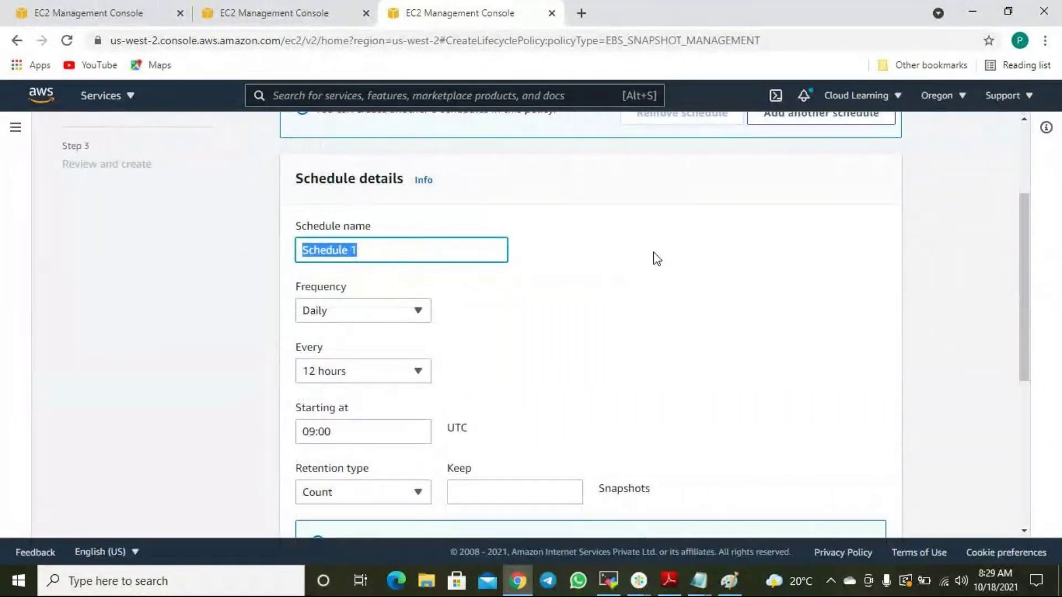
type("Week")
type("ly")
key("BackSpace")
key("BackSpace")
type("y")
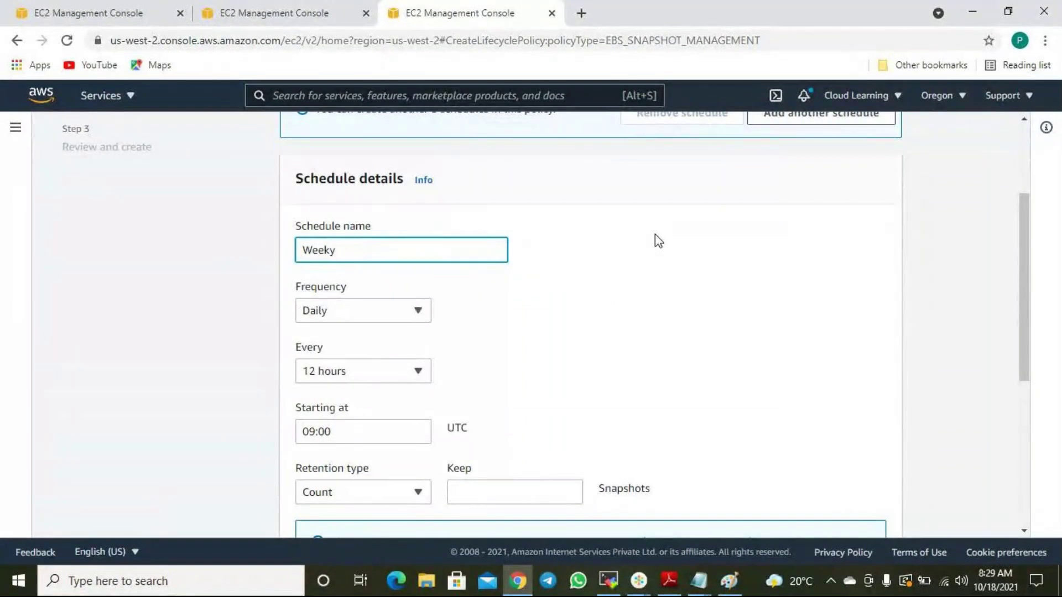
key("BackSpace")
type("ly")
scroll(514, 315, "up", 3)
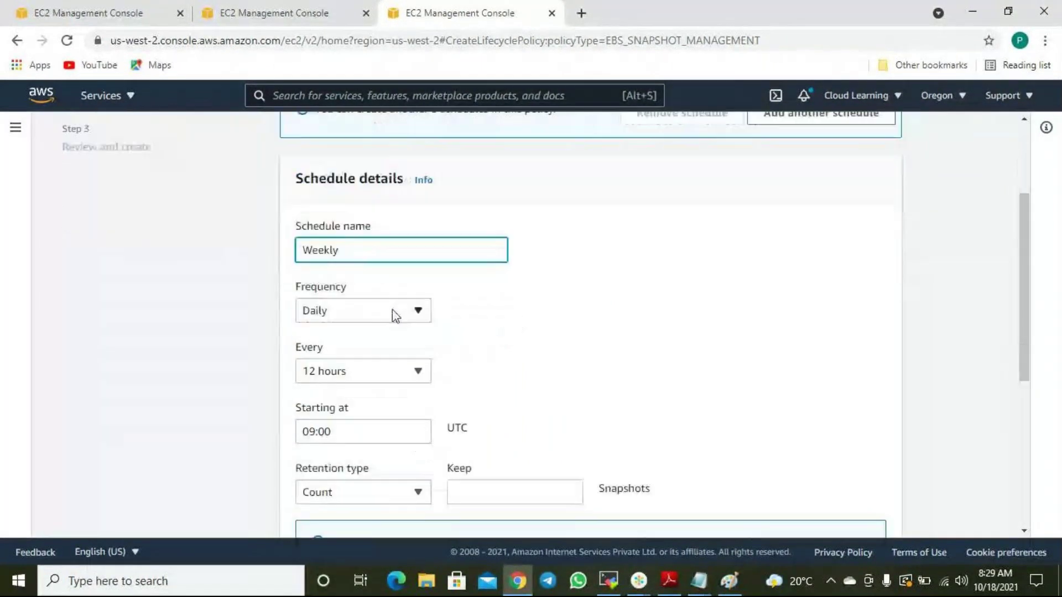
left_click(393, 310)
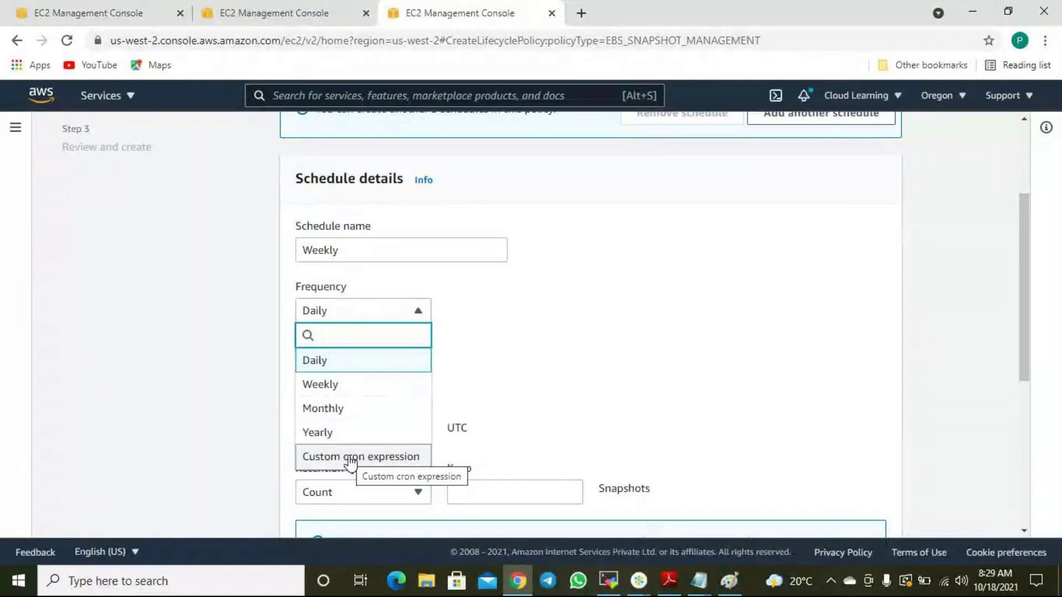
left_click(331, 386)
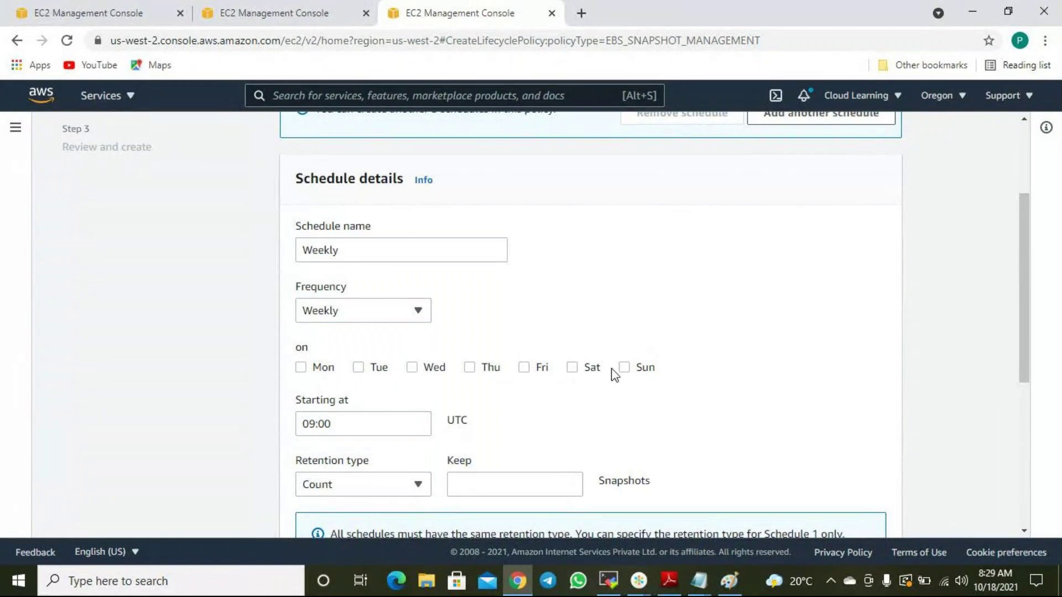
left_click(574, 369)
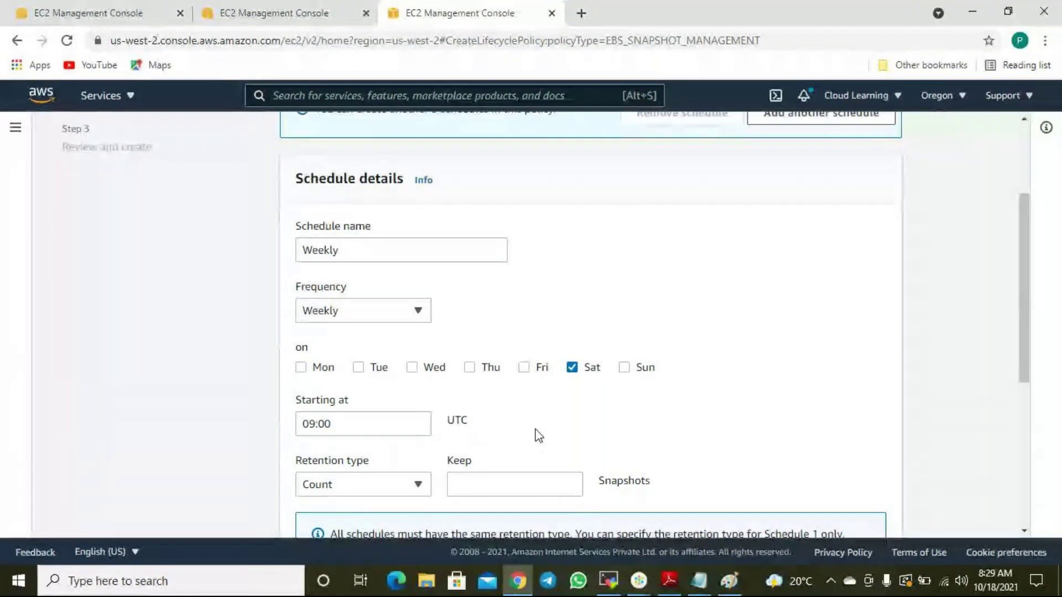
scroll(540, 437, "down", 2)
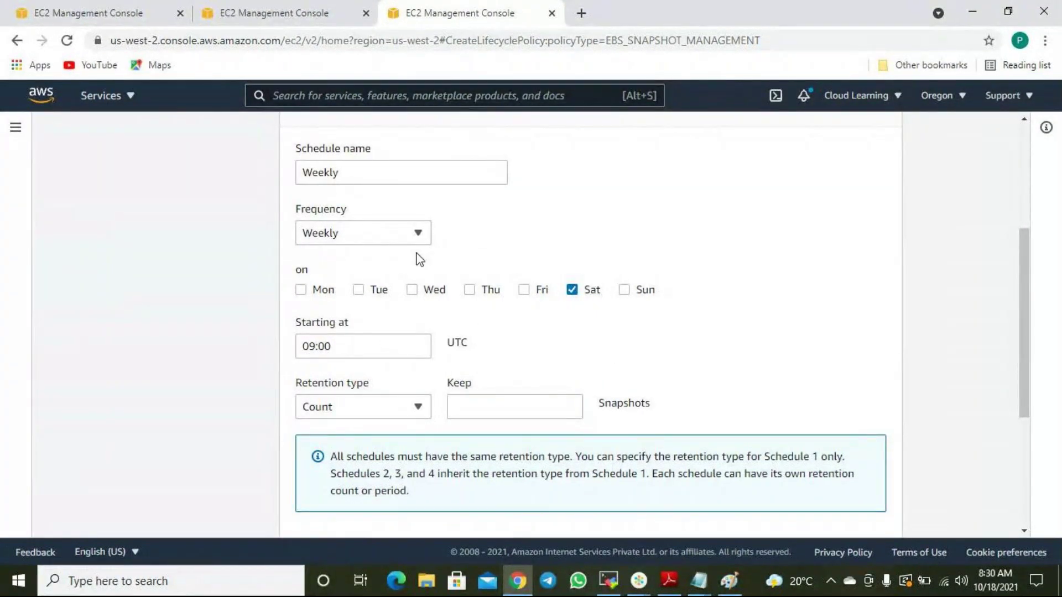
Keep Count retention and set the number of snapshots to keep to 5.
left_click(354, 407)
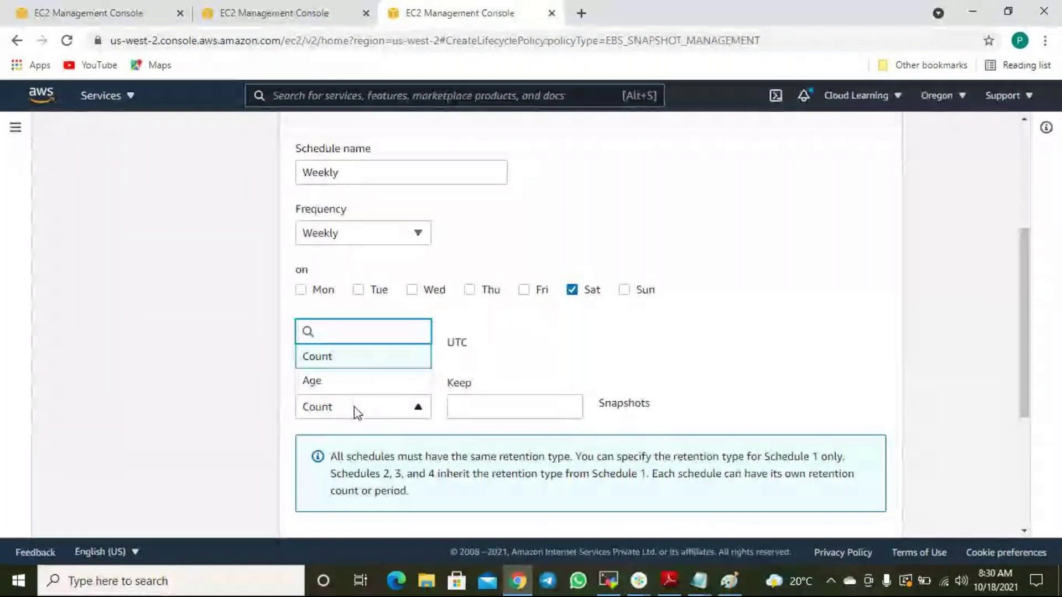
left_click(354, 407)
left_click(491, 411)
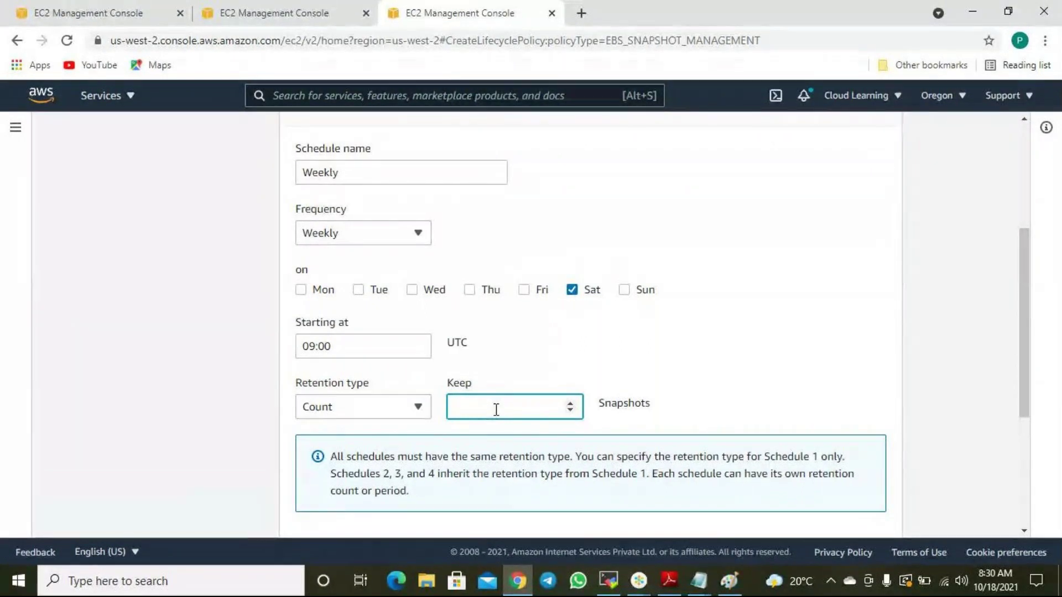
type("4")
left_click(659, 365)
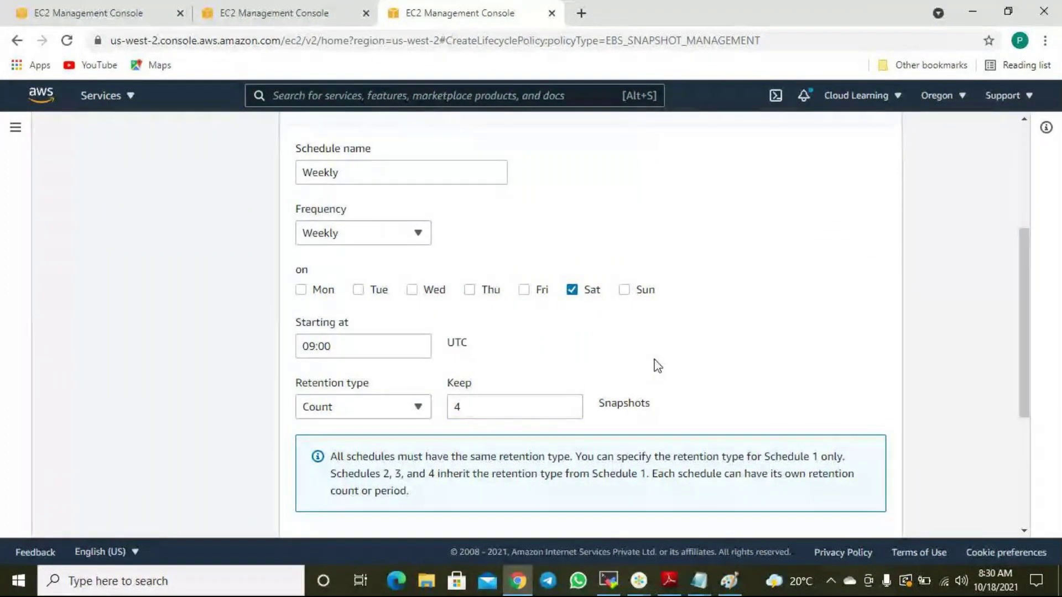
left_click_drag(470, 410, 441, 415)
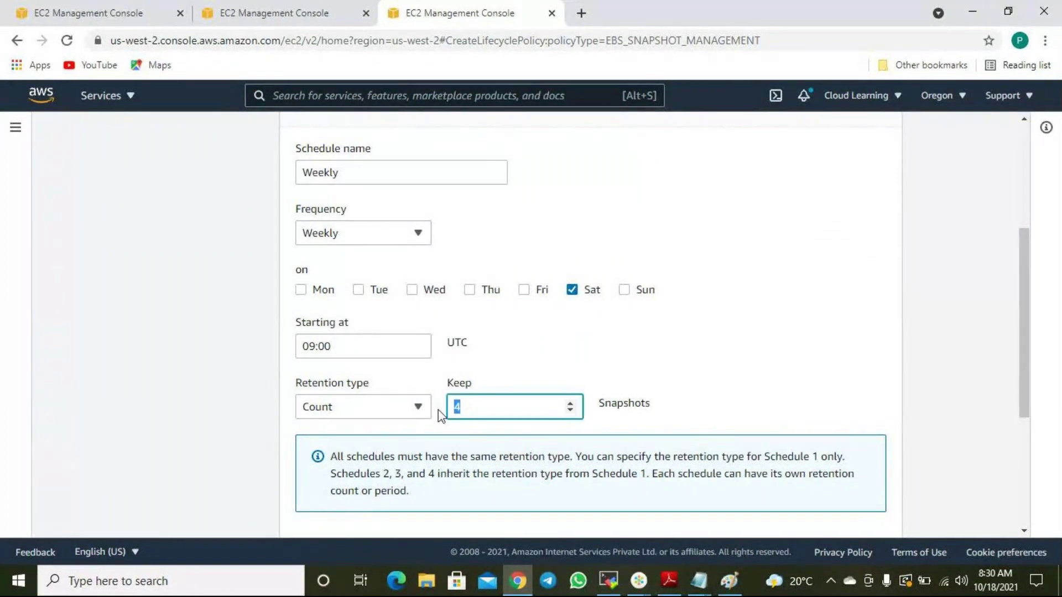
type("5")
left_click(652, 374)
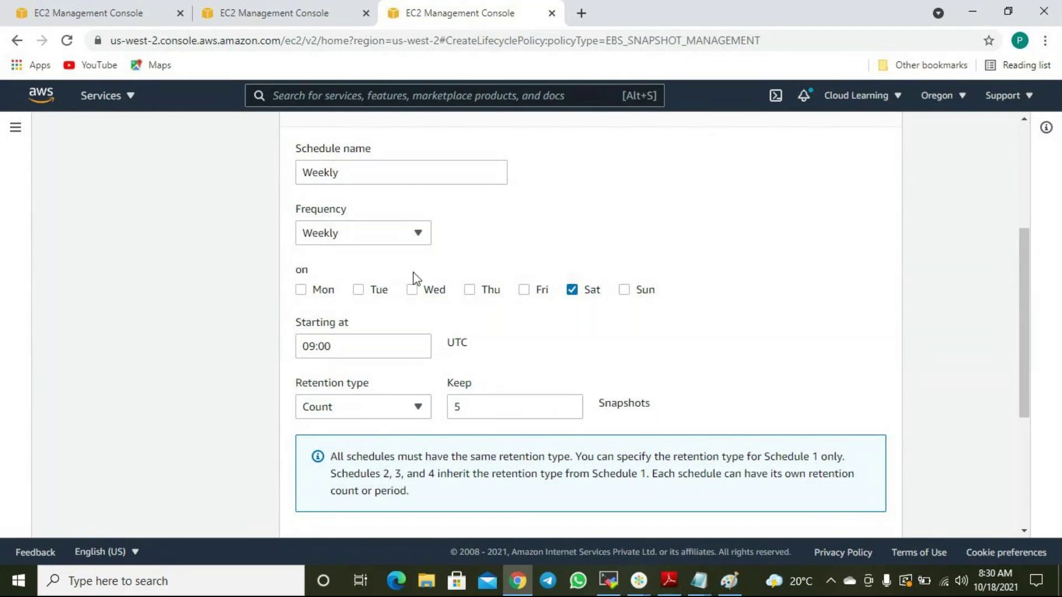
scroll(491, 388, "down", 4)
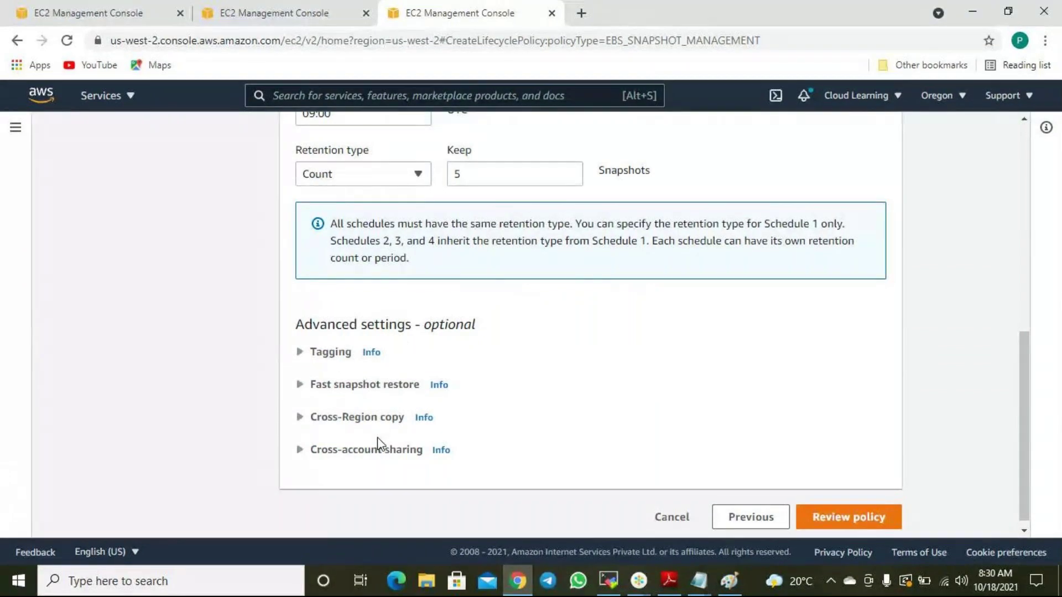
scroll(378, 439, "up", 5)
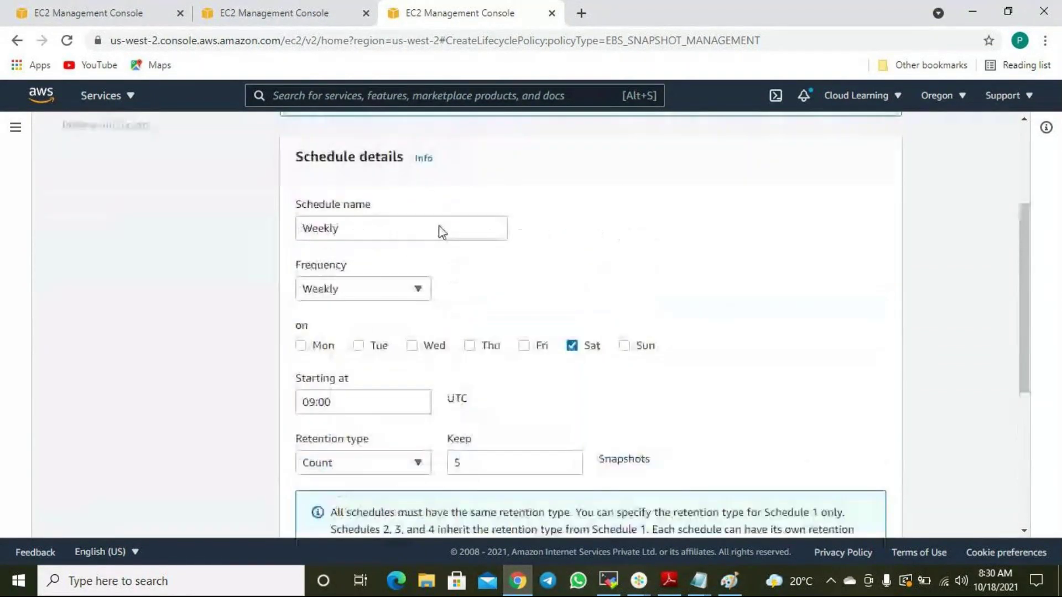
scroll(454, 317, "down", 5)
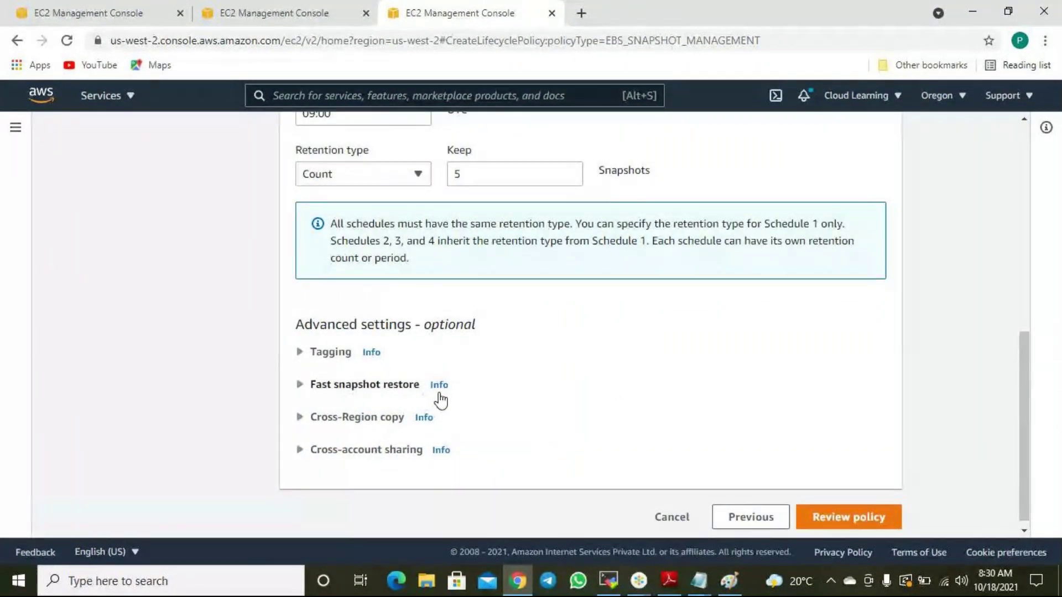
left_click(382, 418)
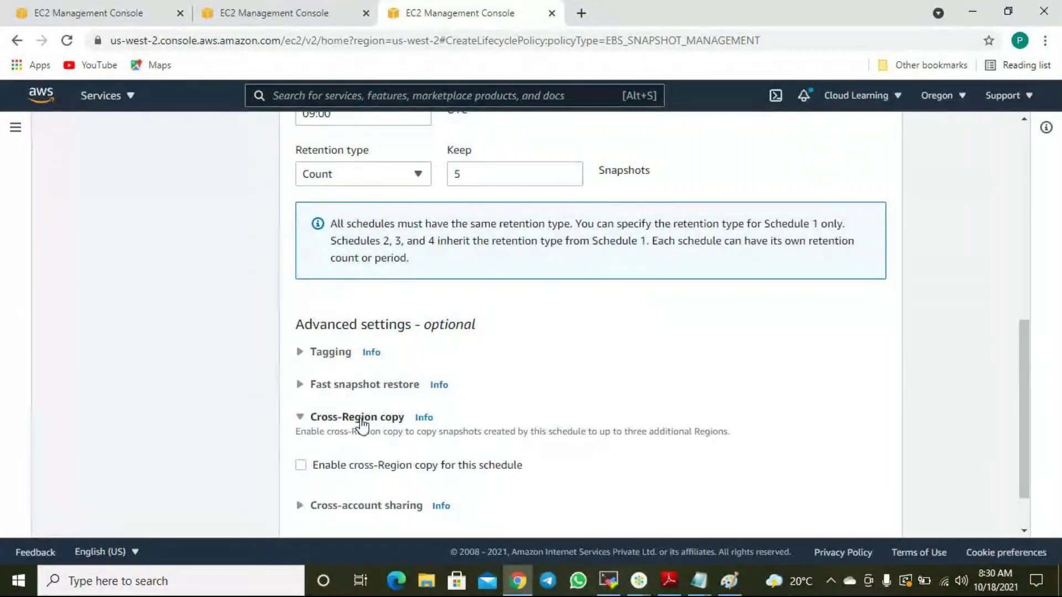
left_click(362, 419)
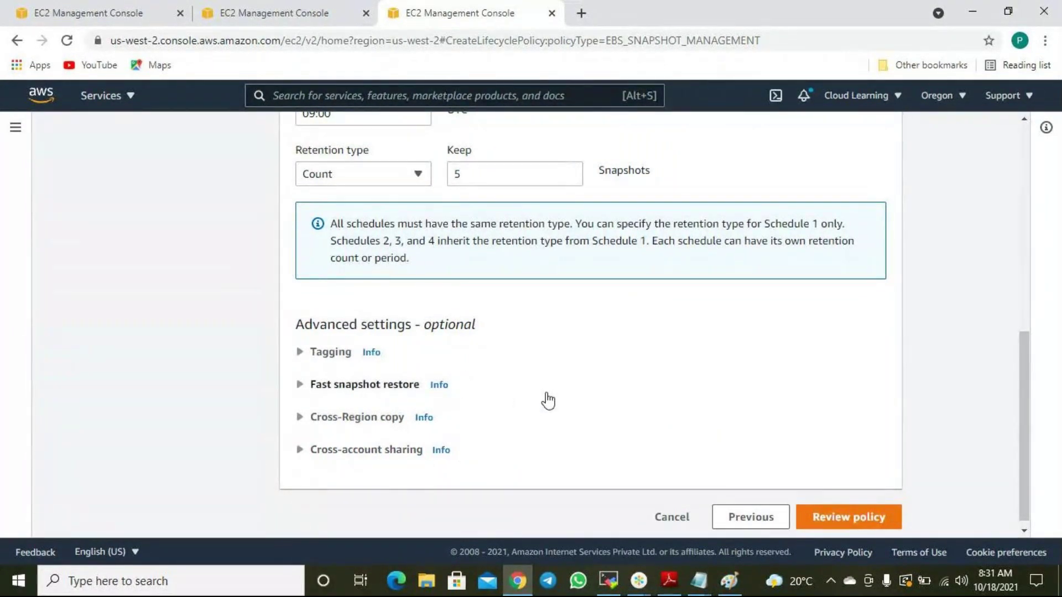
scroll(545, 398, "up", 6)
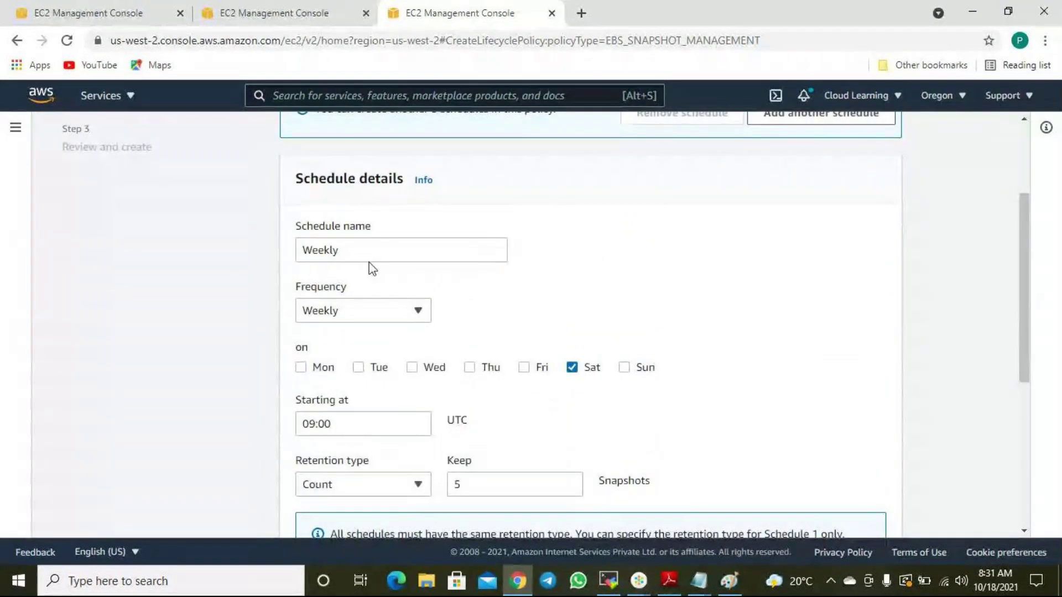
scroll(555, 304, "down", 6)
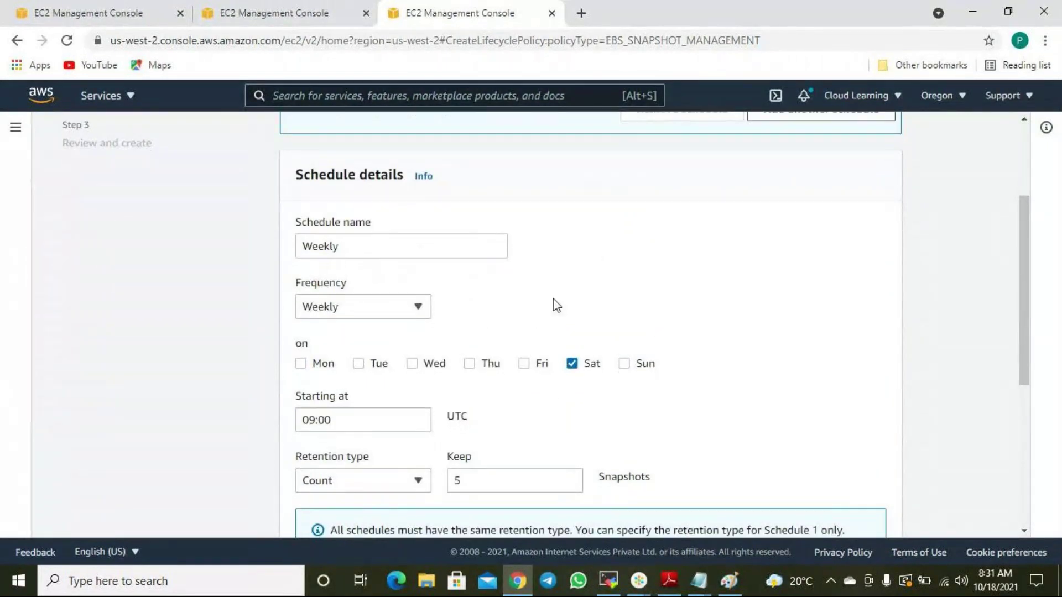
scroll(575, 330, "up", 10)
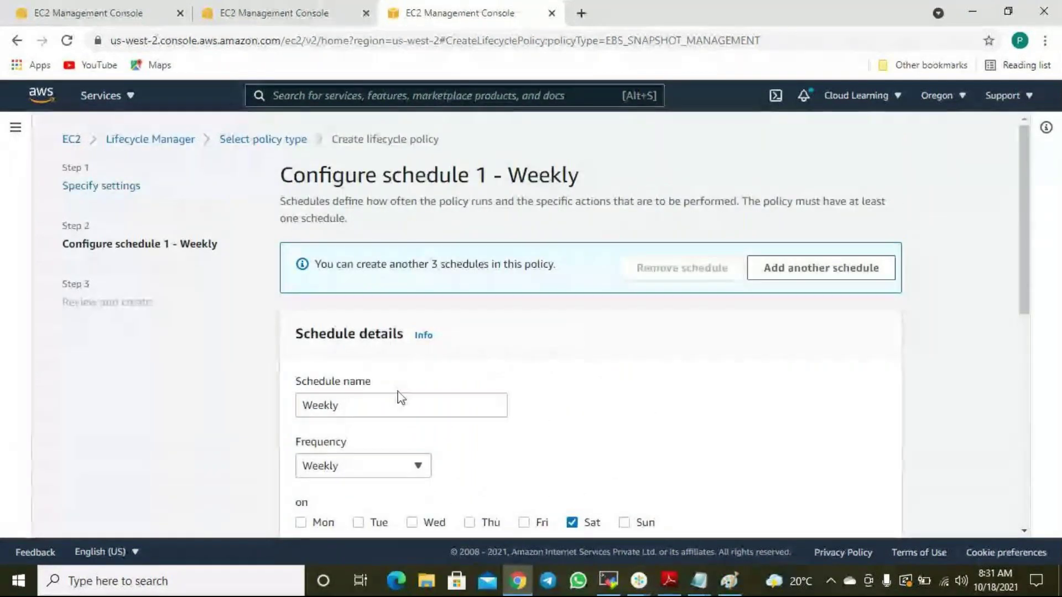
Rename the schedule to 'Daily' and switch its frequency to daily.
left_click_drag(353, 399, 258, 410)
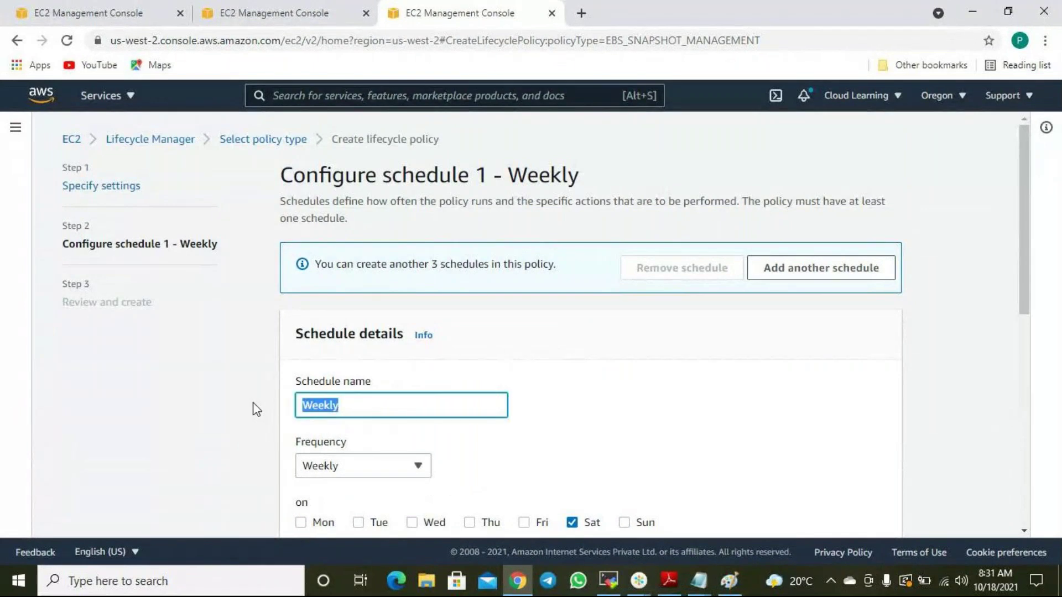
type("Daily")
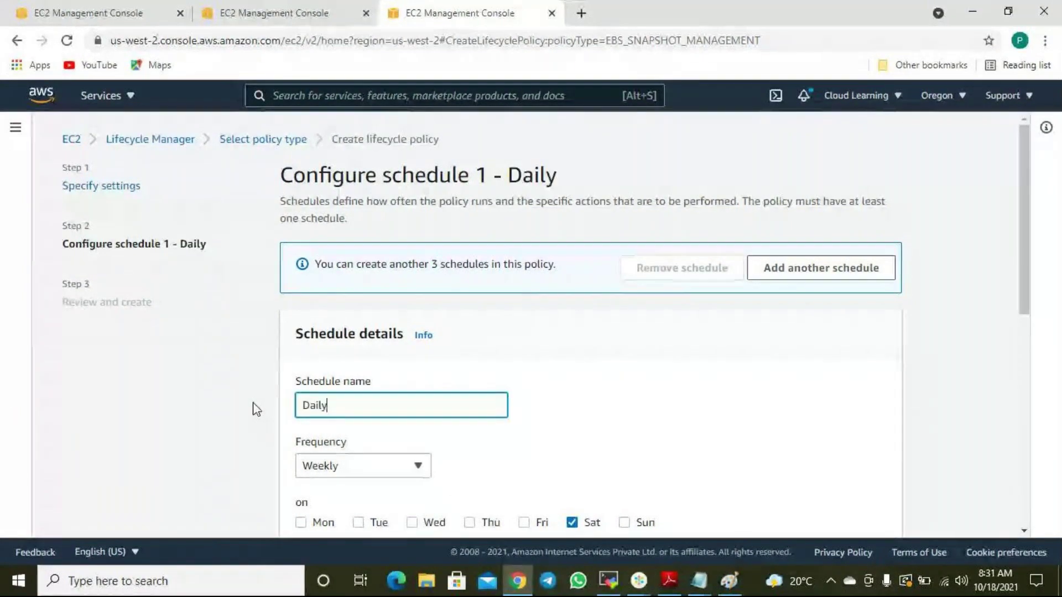
scroll(598, 462, "down", 2)
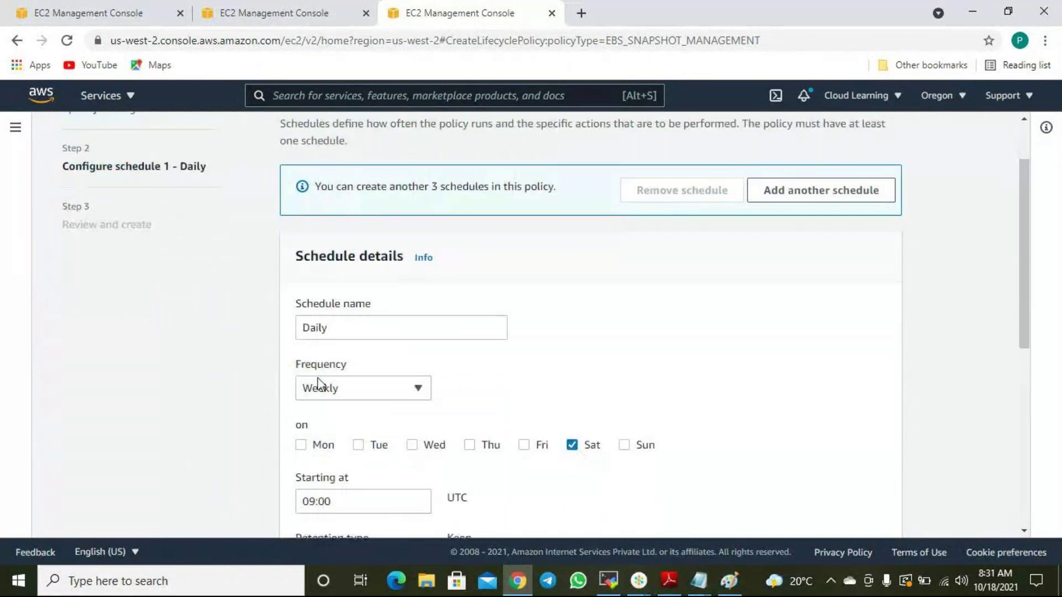
left_click(320, 387)
left_click(334, 267)
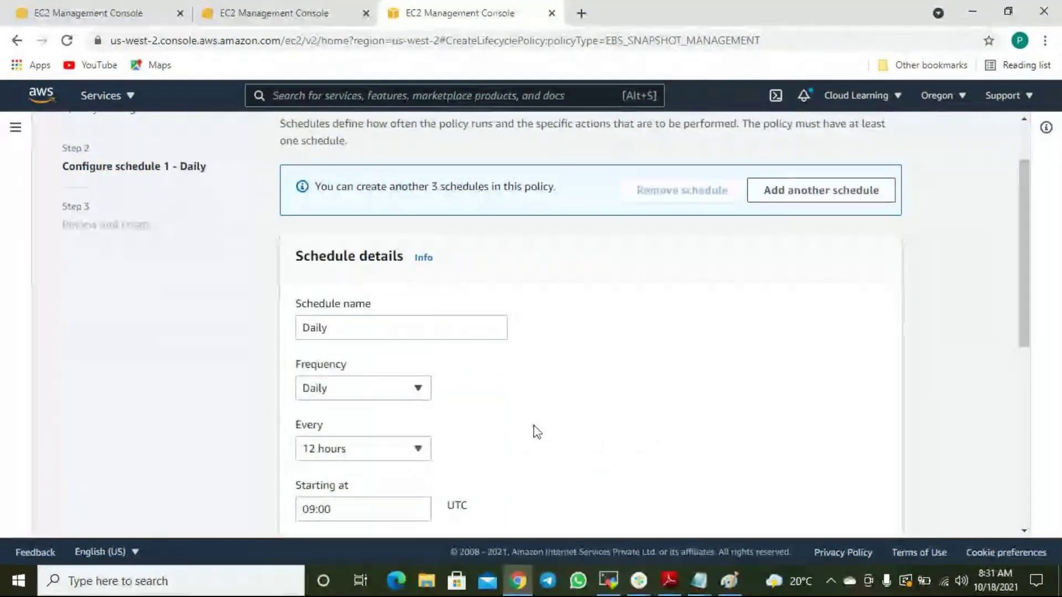
Set the snapshot interval to every 24 hours.
scroll(550, 442, "down", 1)
scroll(555, 453, "down", 2)
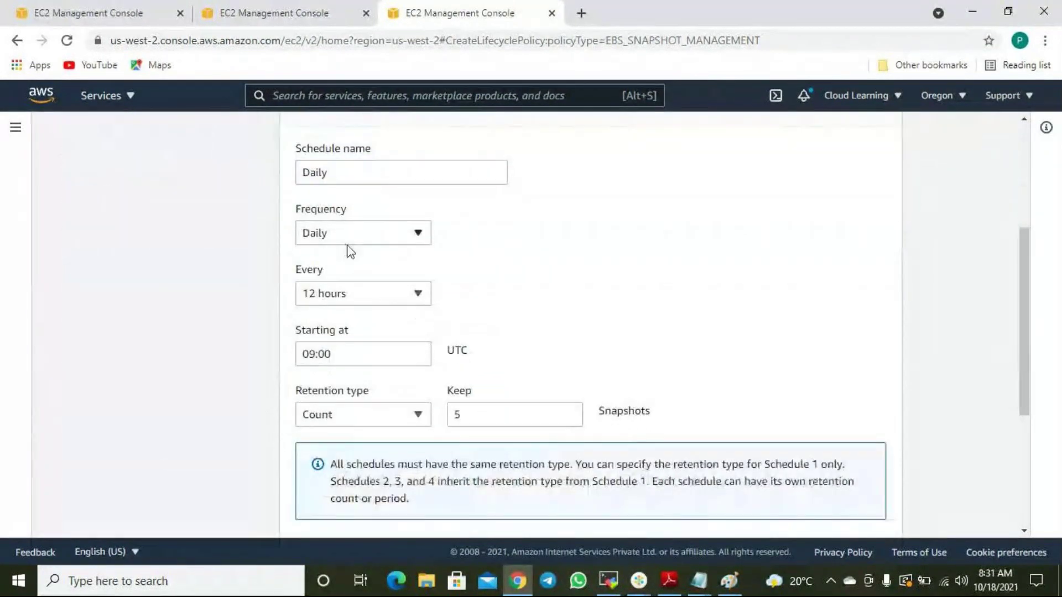
left_click(360, 299)
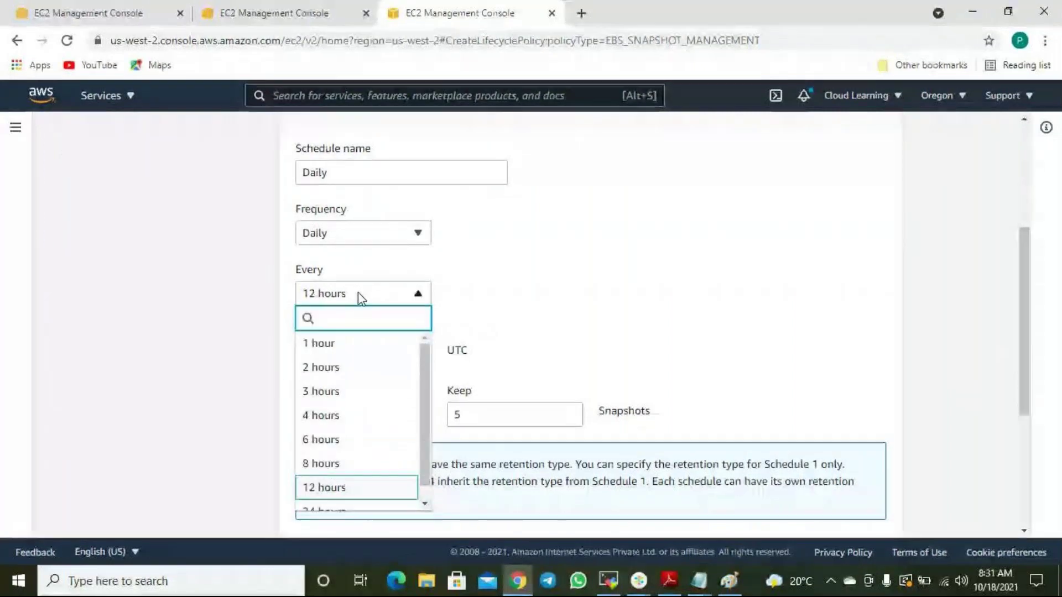
scroll(343, 387, "down", 1)
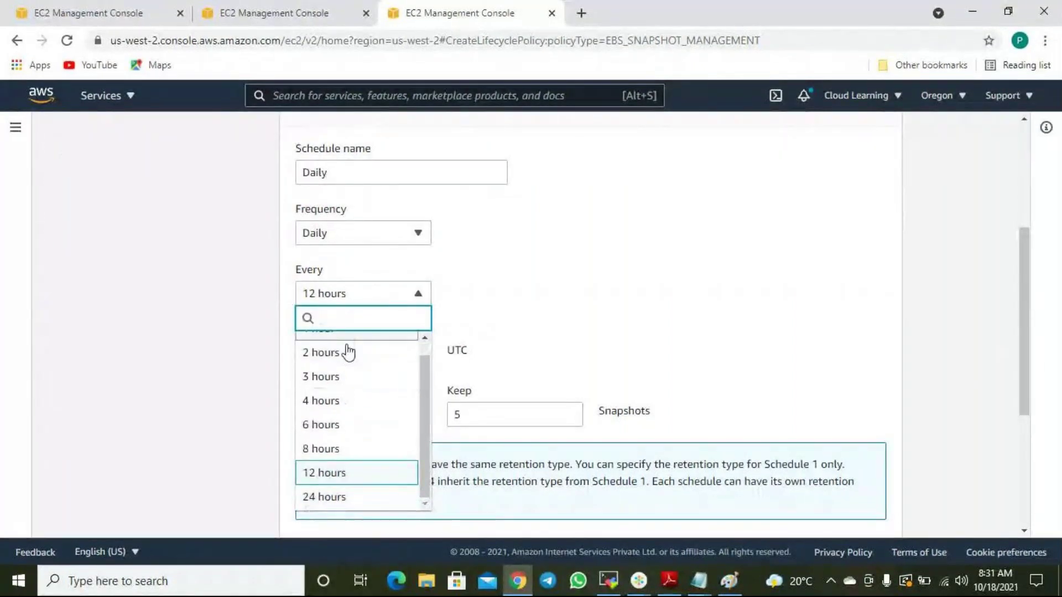
scroll(344, 379, "down", 1)
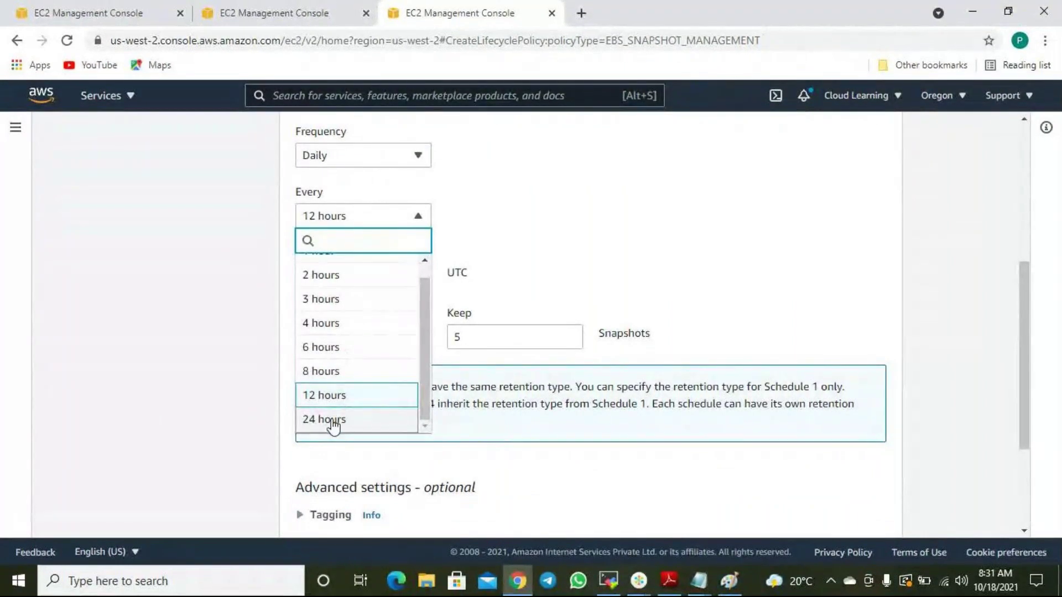
scroll(333, 426, "up", 1)
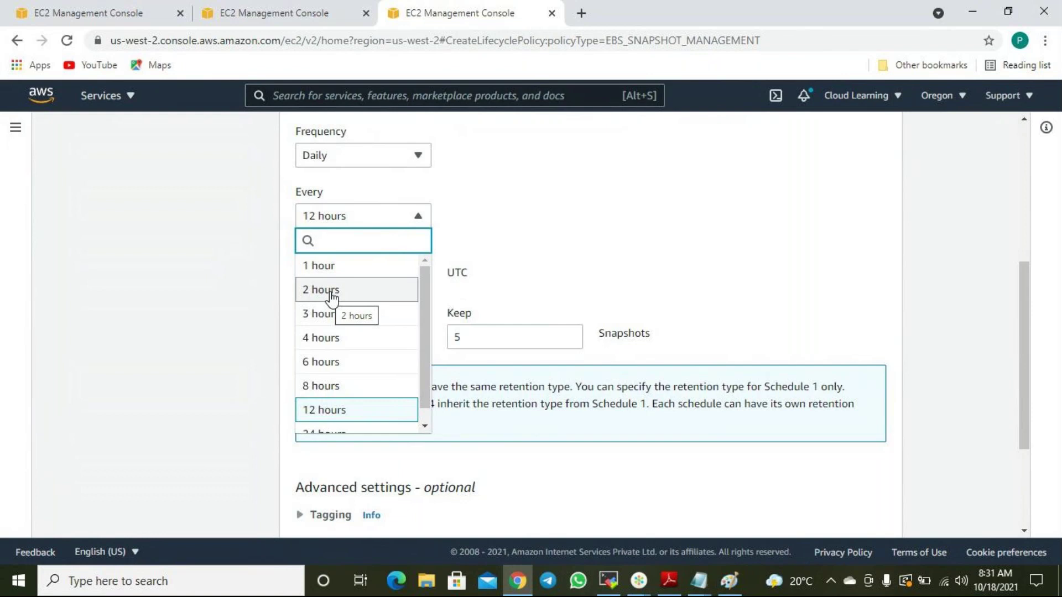
scroll(334, 426, "down", 1)
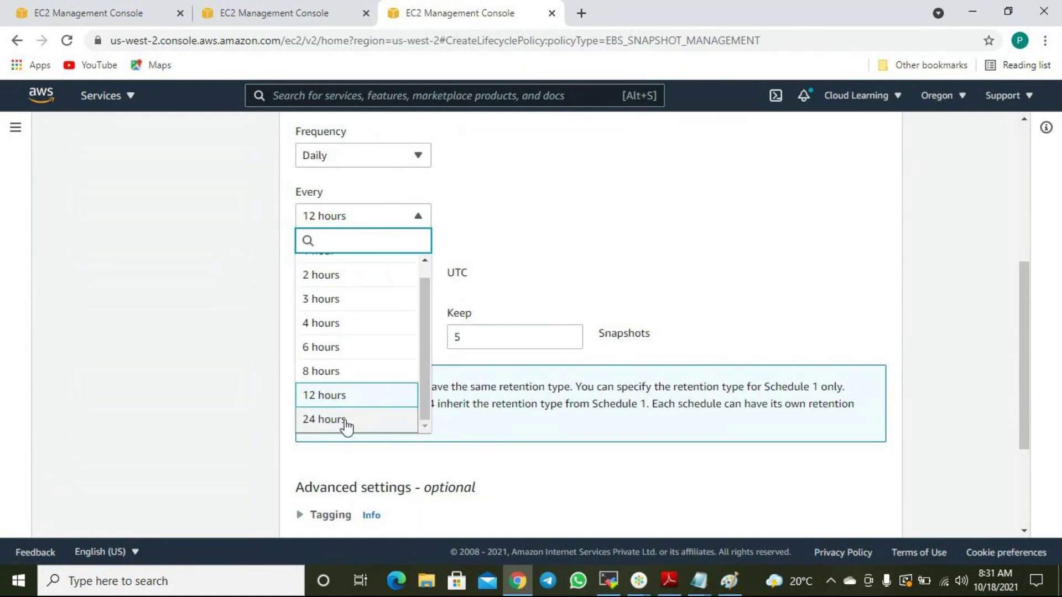
left_click(344, 424)
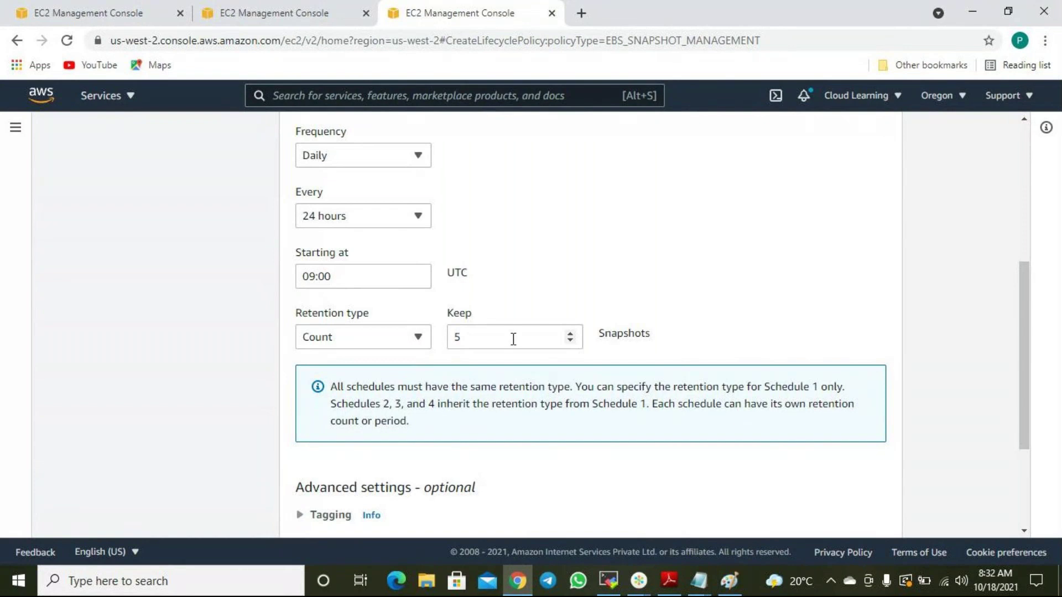
Change the retention count from 5 to 7 snapshots.
left_click(494, 333)
left_click_drag(494, 333, 440, 335)
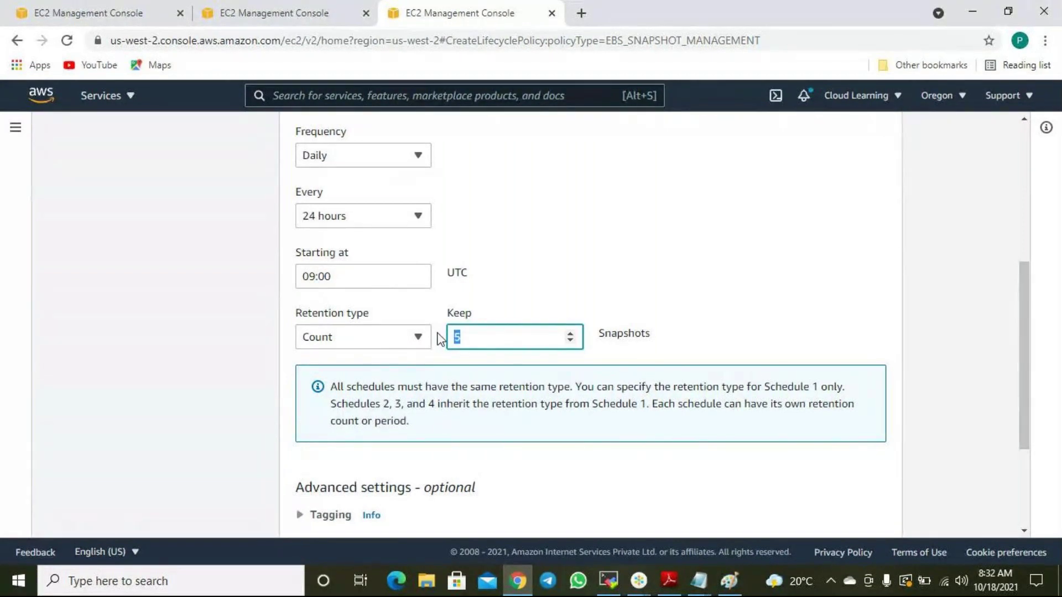
type("7")
scroll(704, 308, "down", 2)
scroll(704, 320, "up", 4)
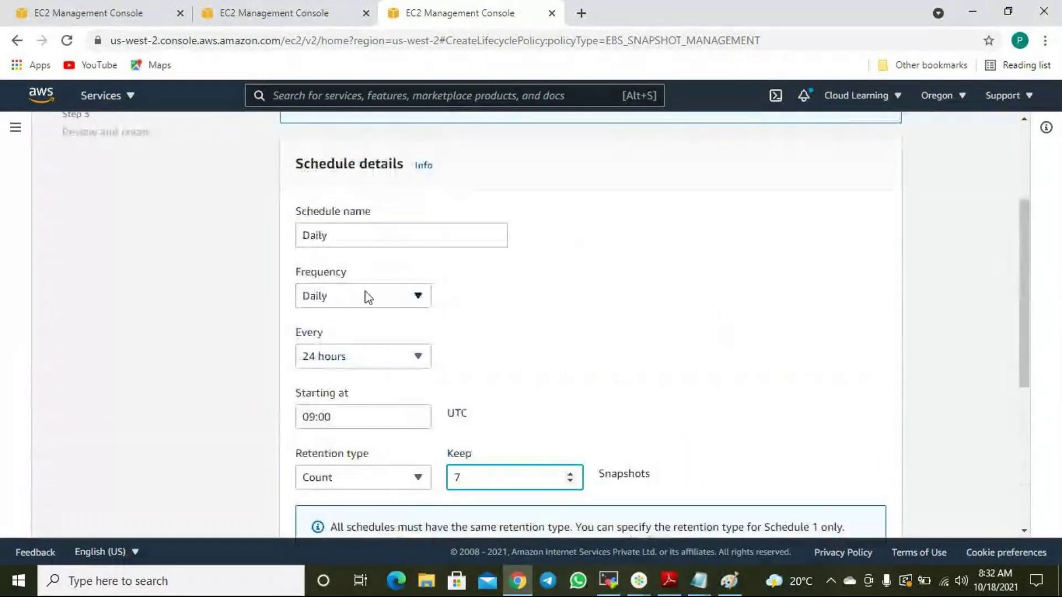
scroll(367, 297, "up", 3)
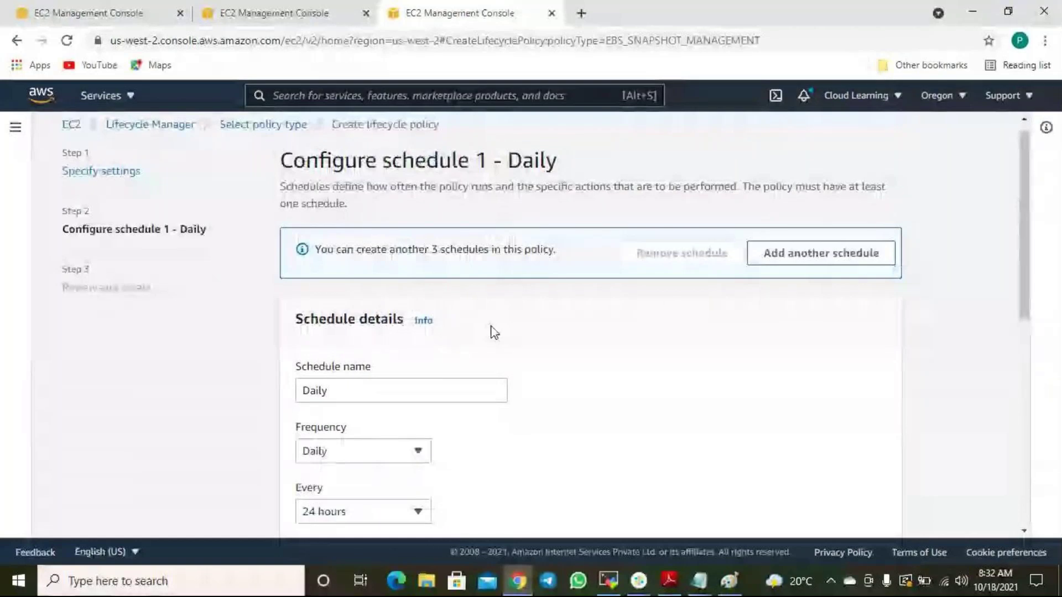
scroll(497, 336, "down", 1)
Add a second schedule to the policy and name it Weekly.
left_click(826, 183)
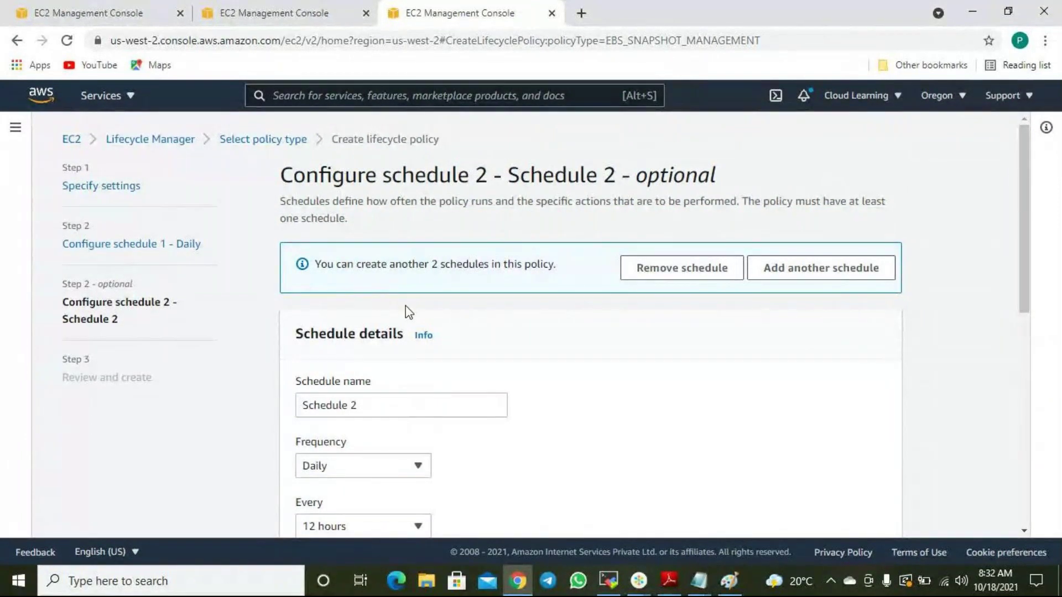
scroll(481, 365, "down", 4)
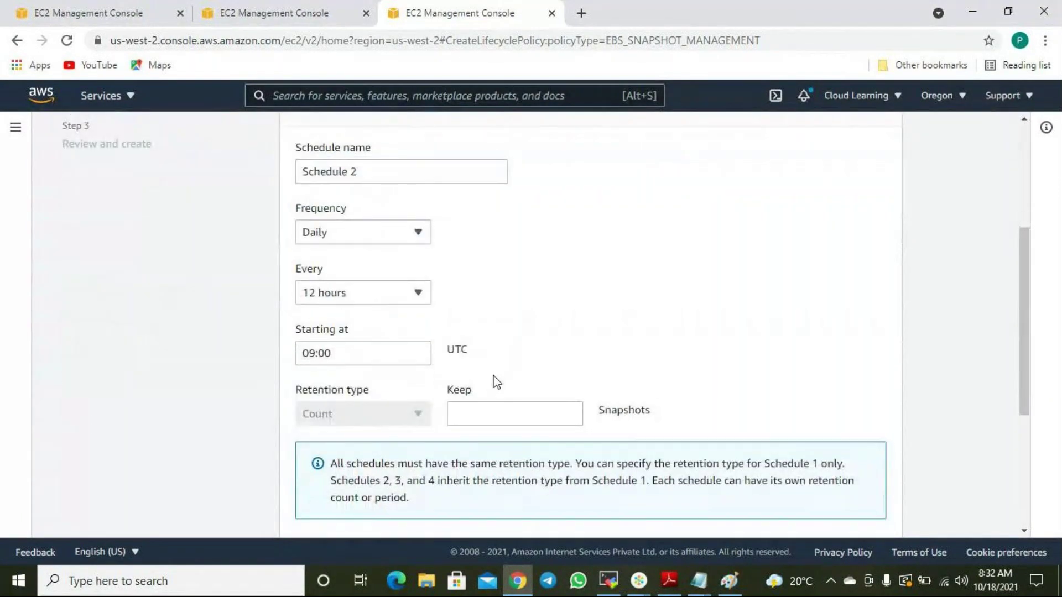
scroll(493, 379, "down", 4)
scroll(494, 380, "up", 5)
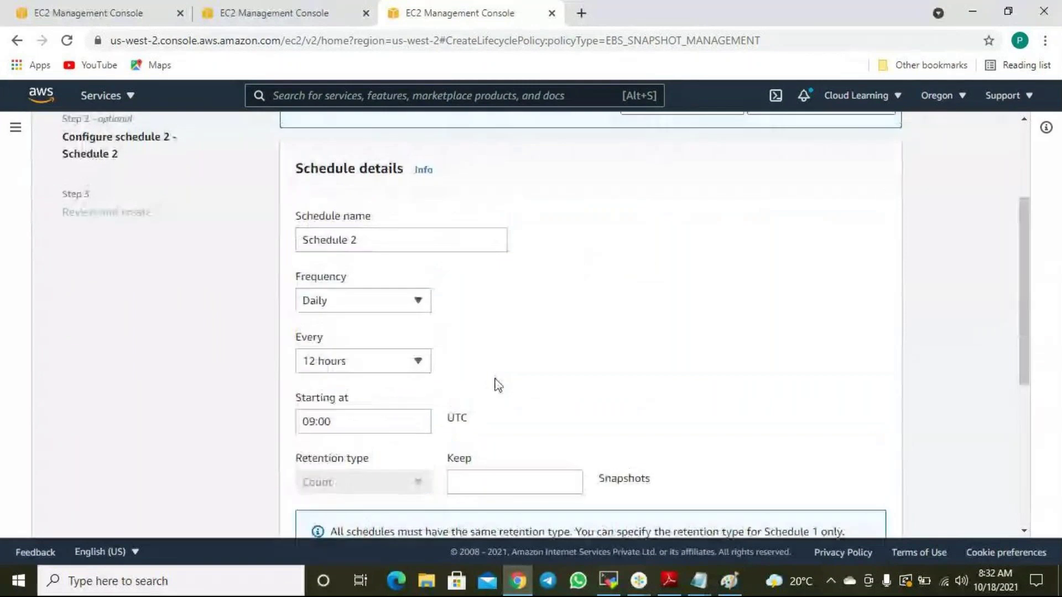
scroll(496, 385, "up", 3)
left_click_drag(382, 391, 264, 410)
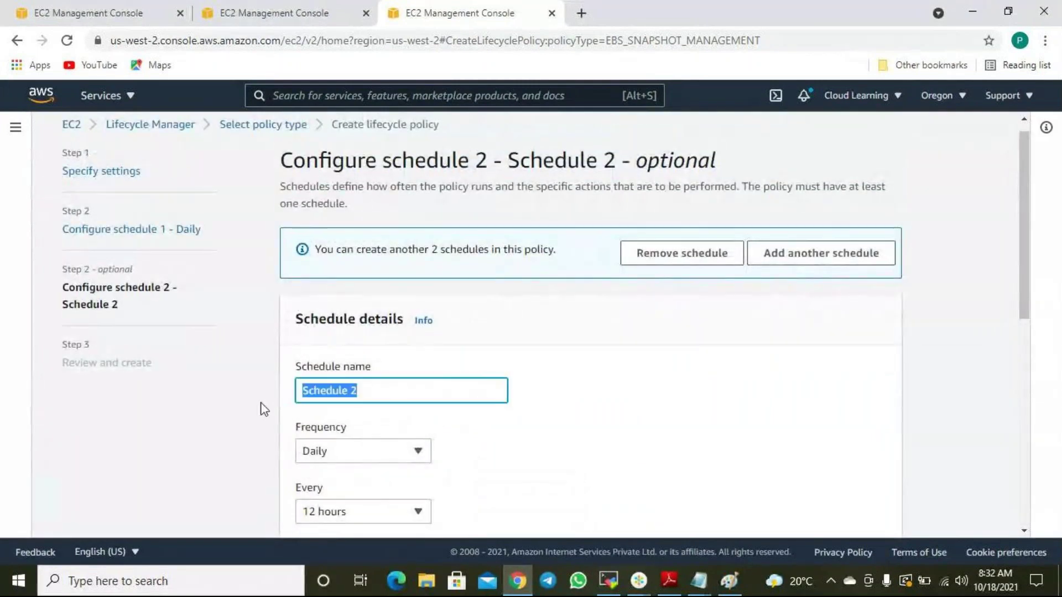
type("Weekl")
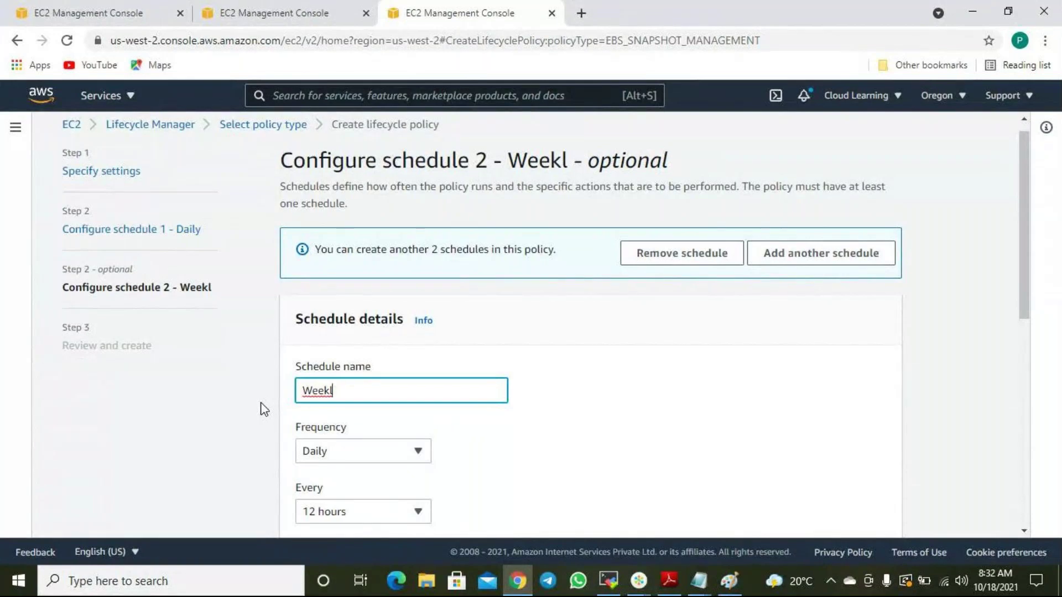
type("y")
Set the Weekly schedule to run every Saturday and keep 5 snapshots.
left_click(366, 449)
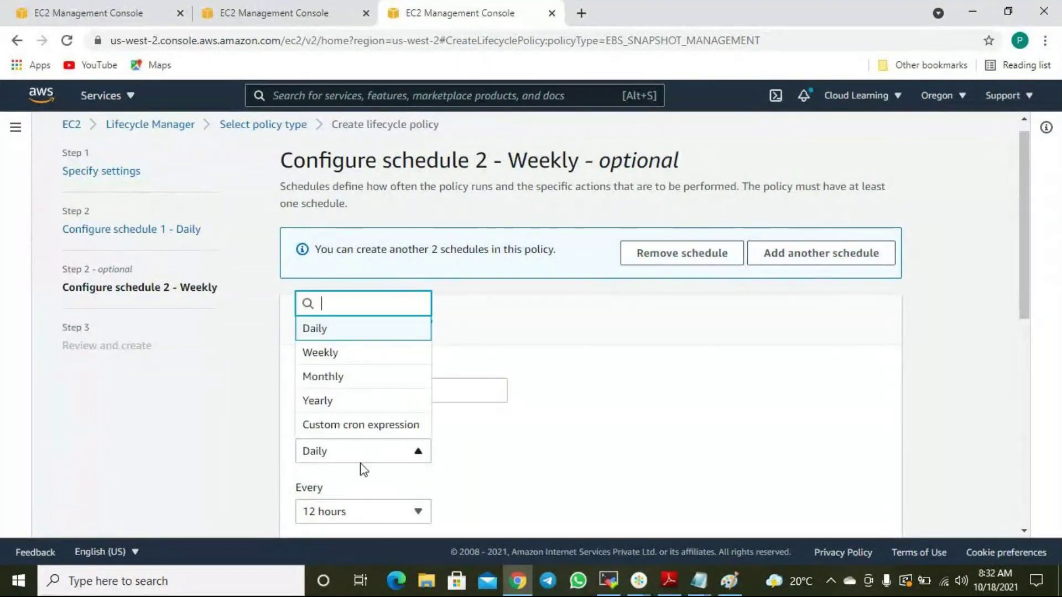
left_click(337, 354)
scroll(625, 458, "down", 3)
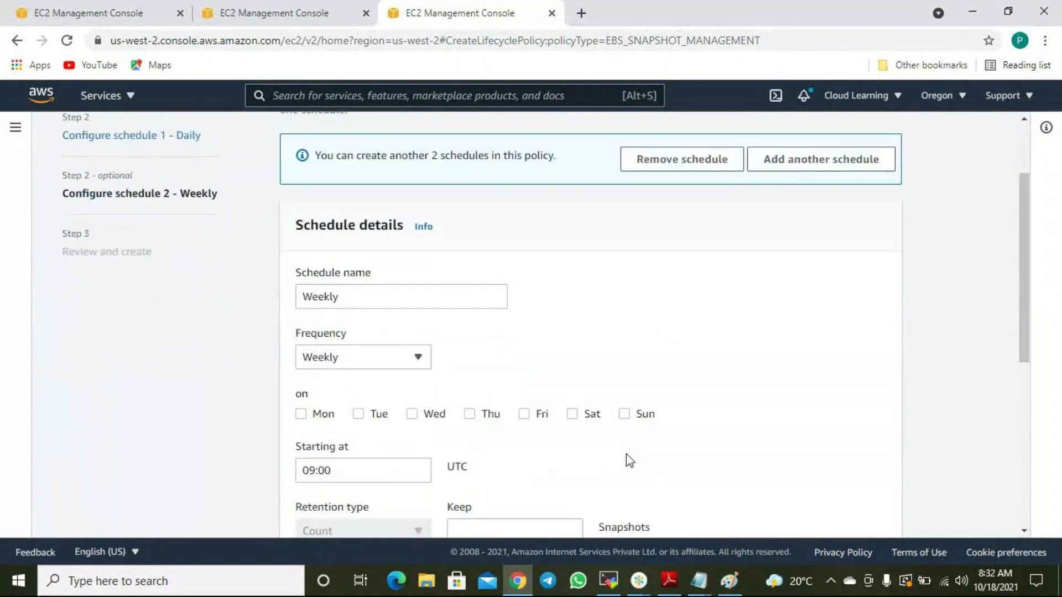
left_click(572, 353)
scroll(475, 411, "down", 4)
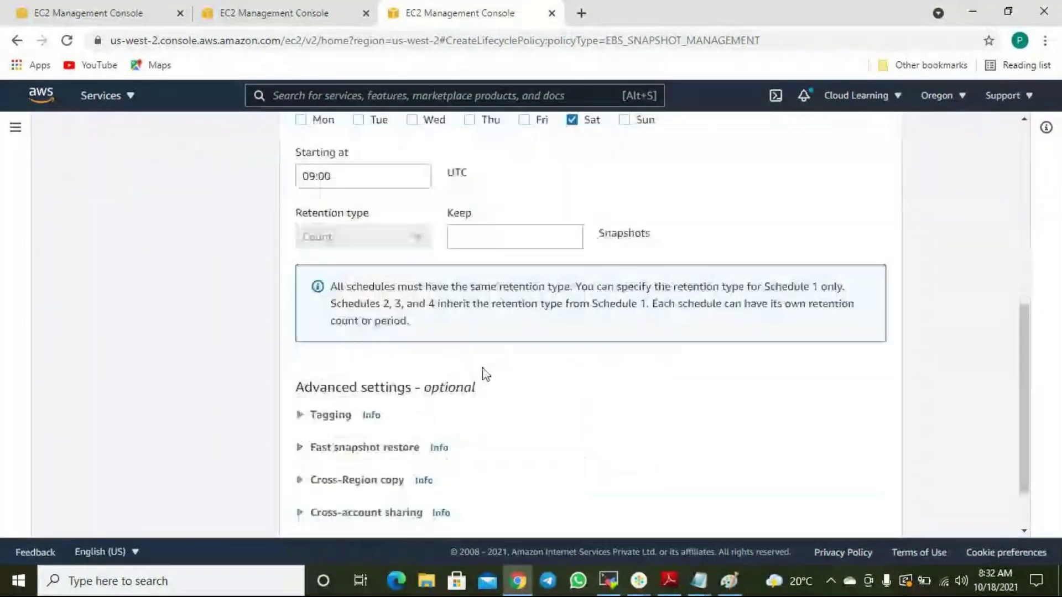
left_click(474, 235)
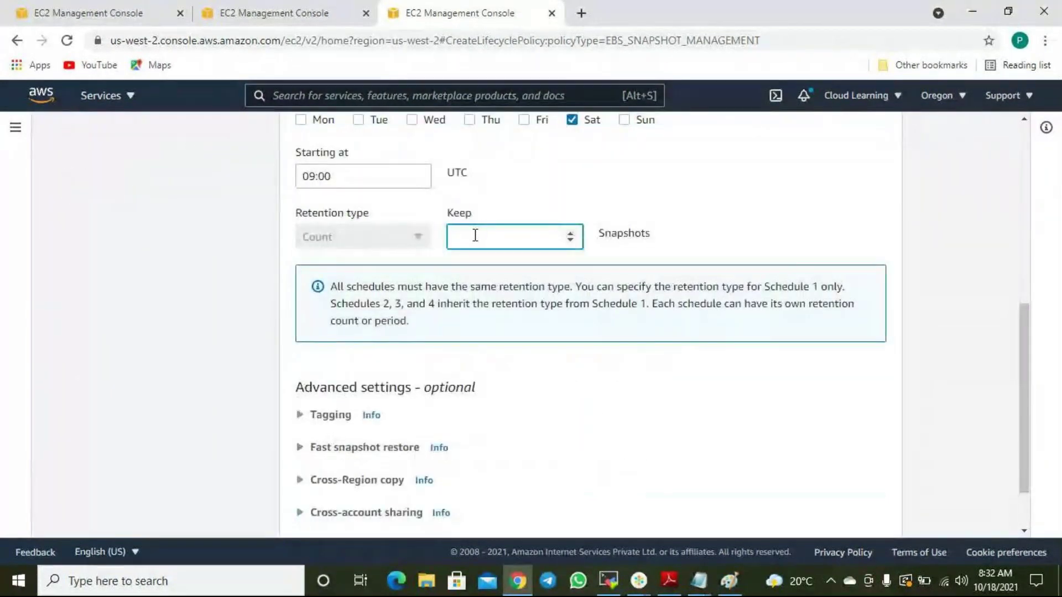
type("5")
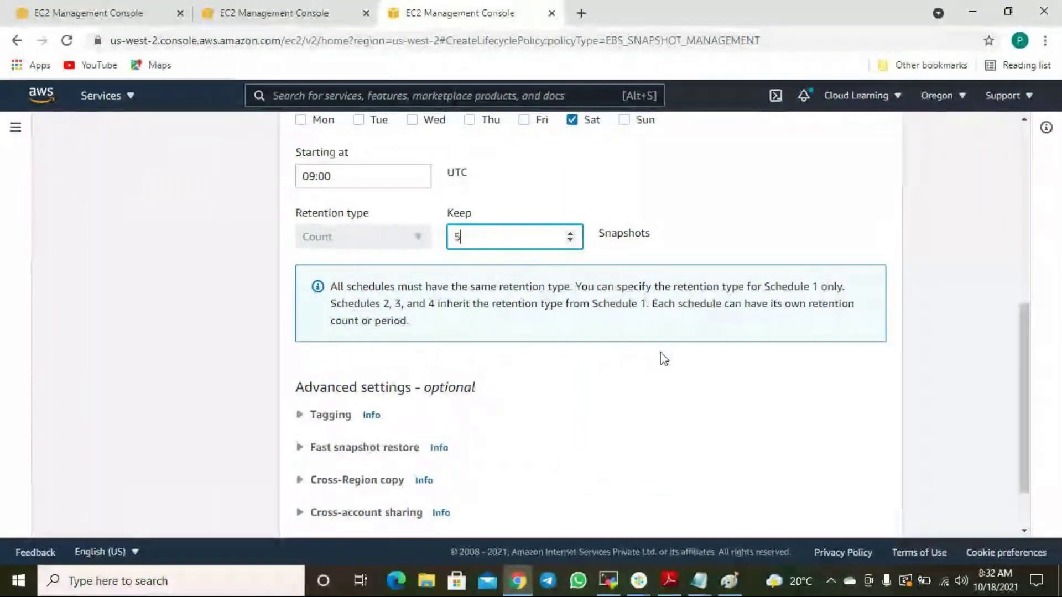
scroll(719, 420, "down", 2)
Review the policy summary, checking the Backup:Yes target tag and both schedules.
left_click(878, 511)
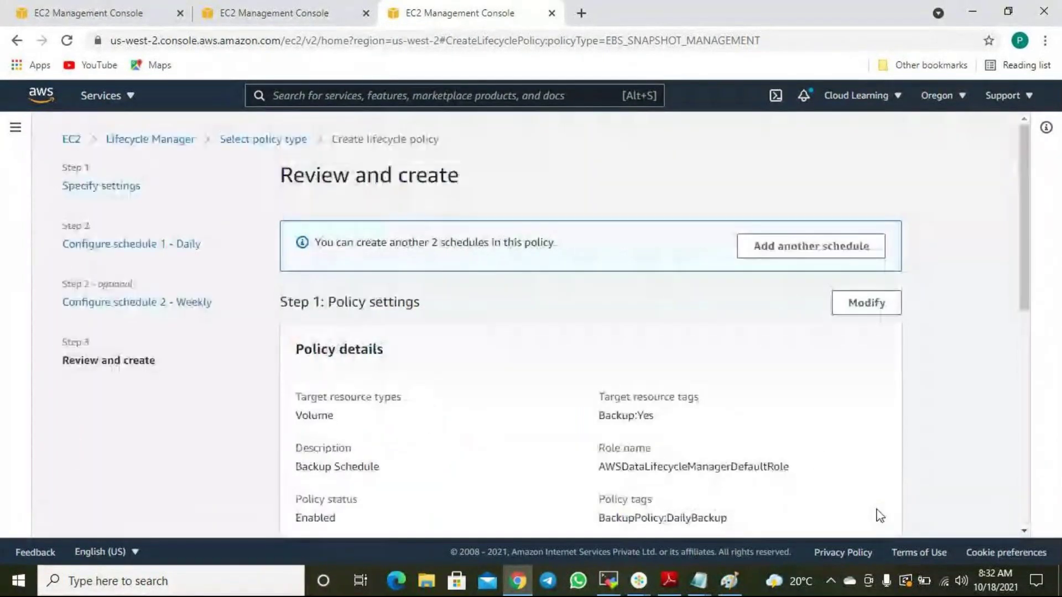
scroll(763, 422, "down", 4)
scroll(763, 422, "up", 4)
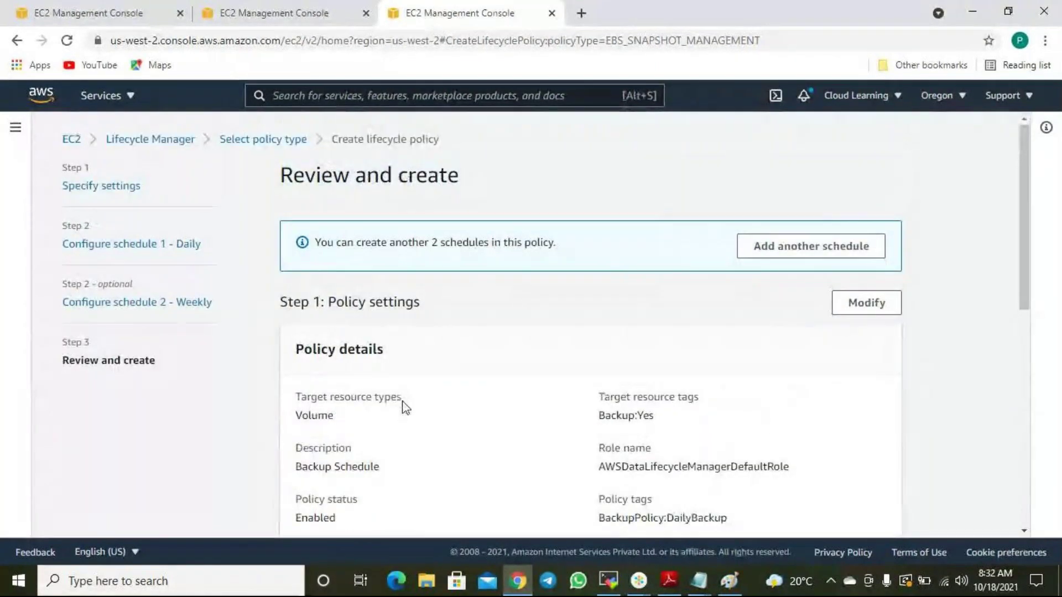
scroll(442, 401, "down", 3)
left_click_drag(634, 260, 657, 270)
scroll(664, 277, "down", 4)
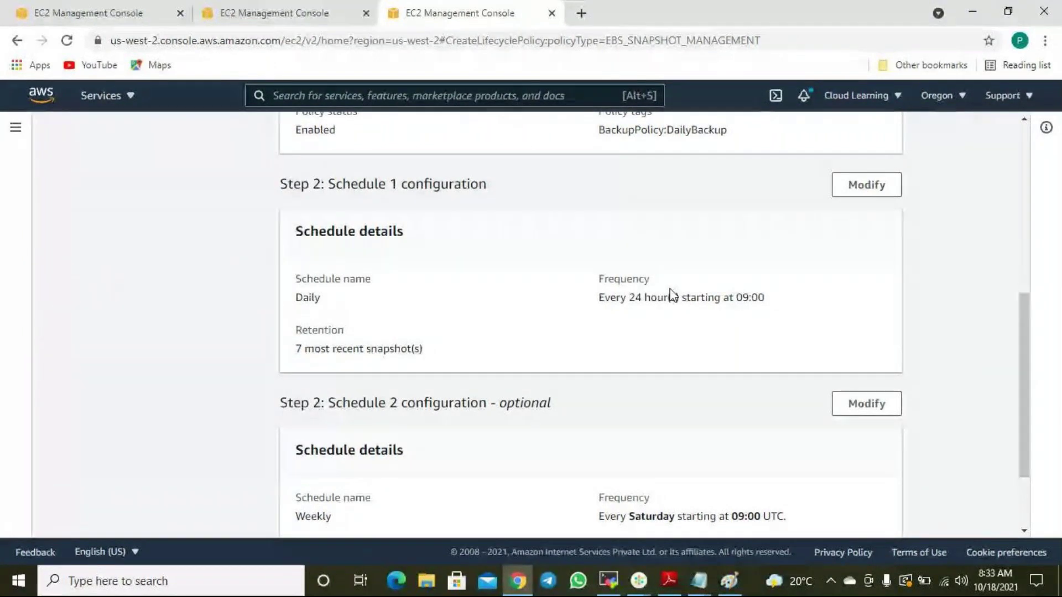
scroll(671, 293, "up", 5)
left_click(657, 345)
double_click(641, 338)
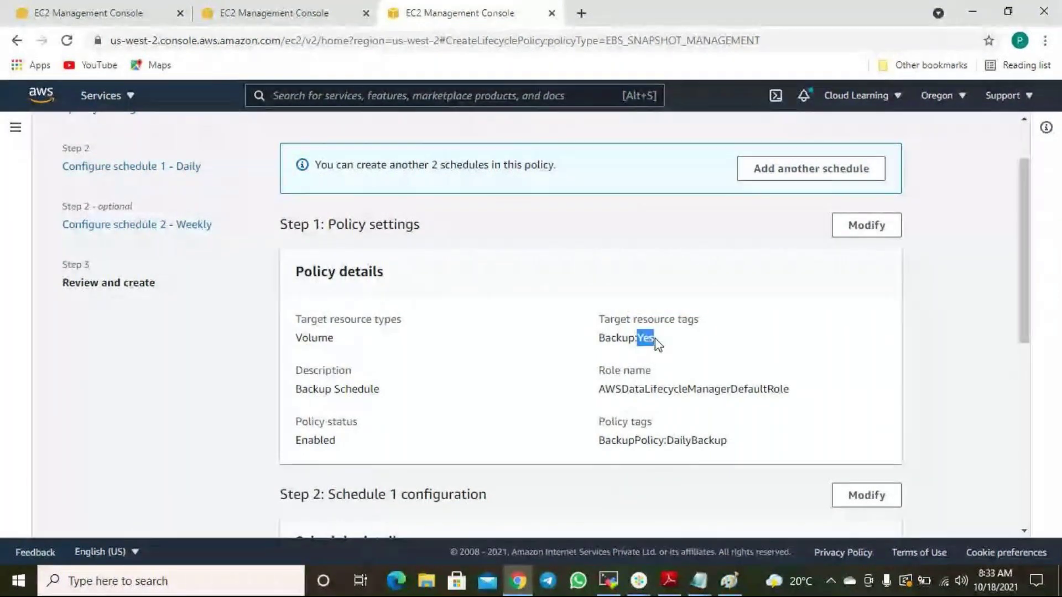
left_click(660, 345)
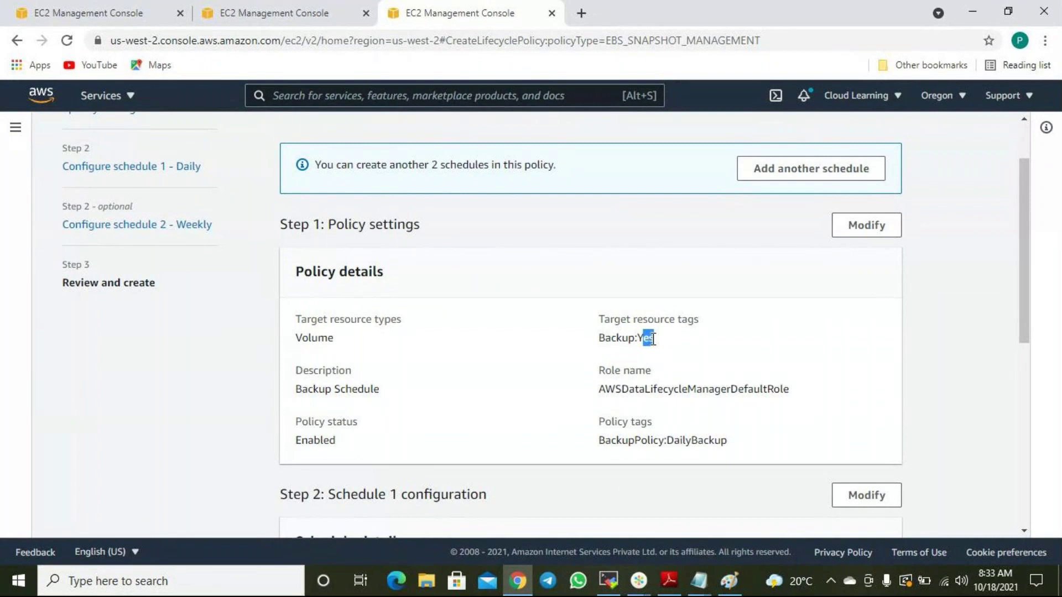
Create the Backup Schedule lifecycle policy.
scroll(640, 354, "down", 5)
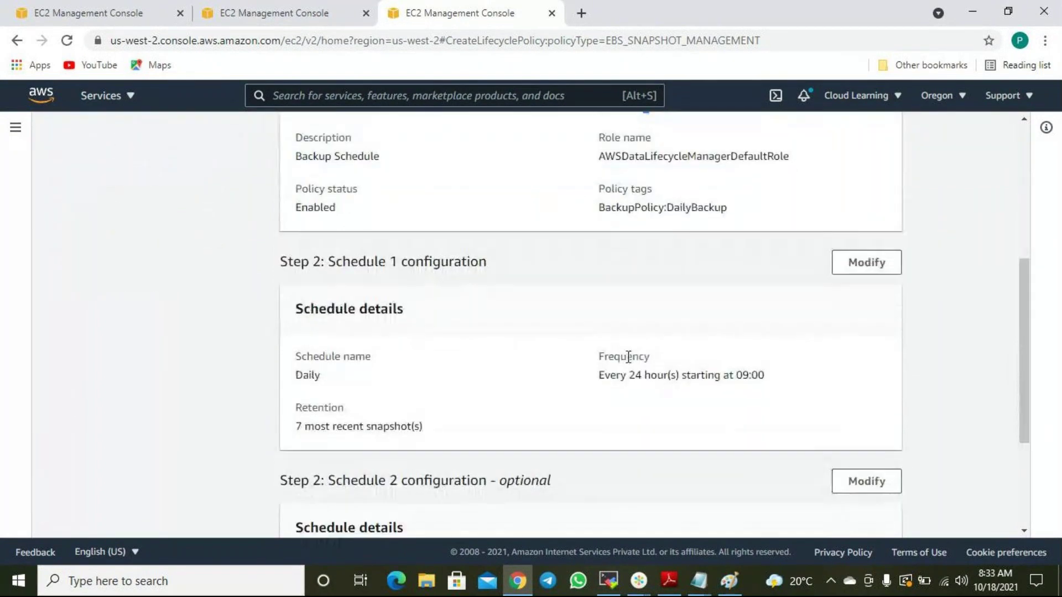
scroll(626, 359, "down", 2)
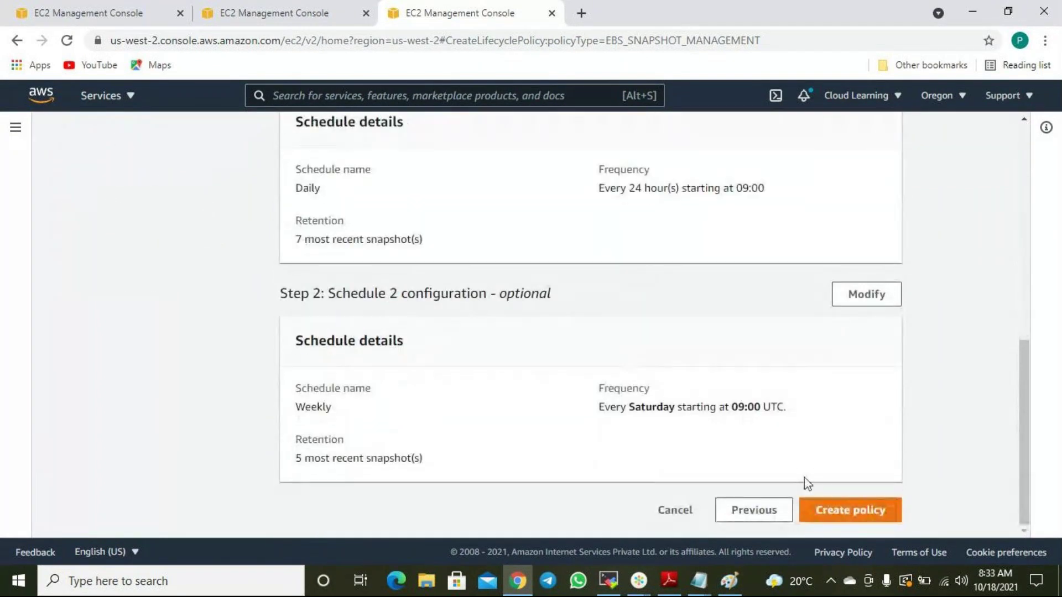
left_click(853, 513)
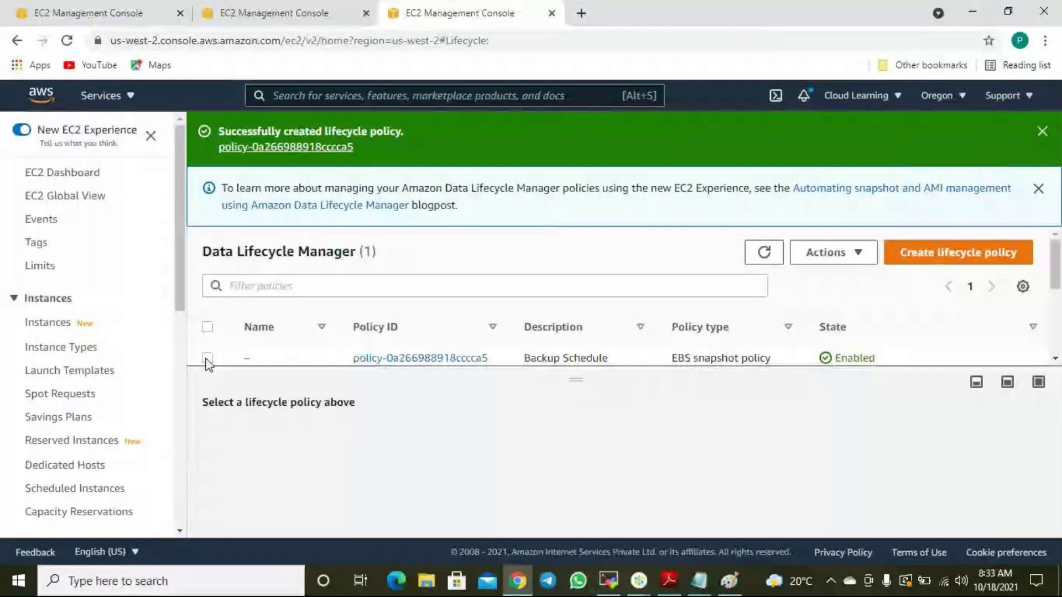
Open the new Backup Schedule policy for modification at its Schedule 1 - Daily step.
left_click(208, 360)
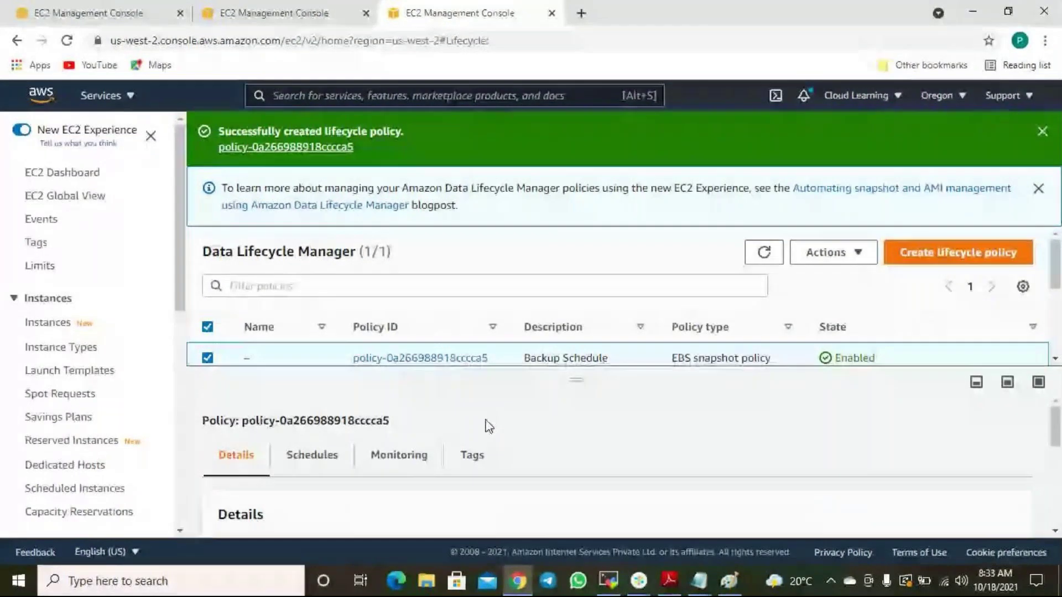
left_click(444, 358)
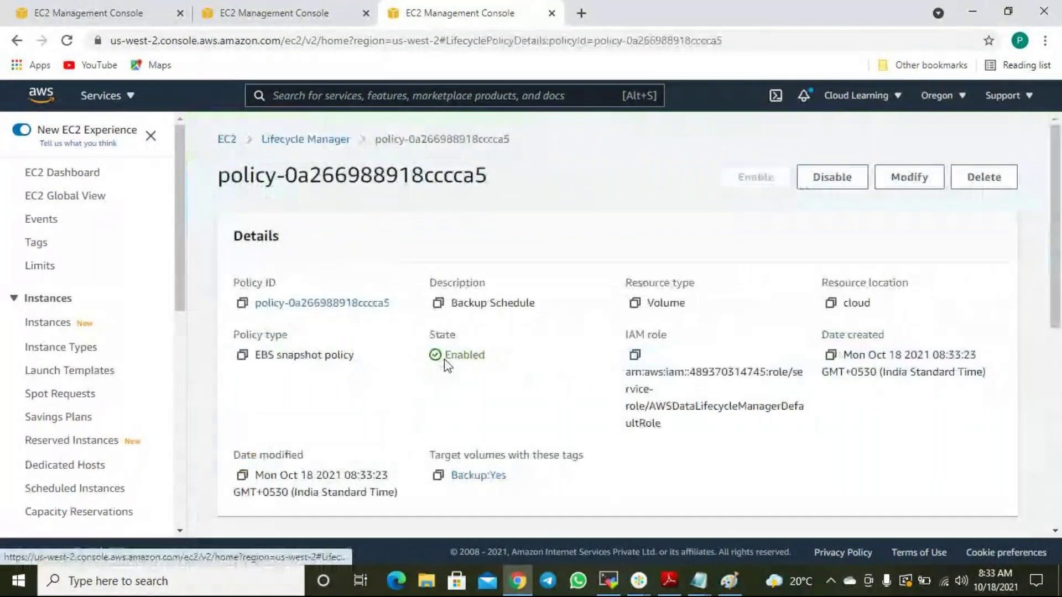
scroll(545, 357, "down", 8)
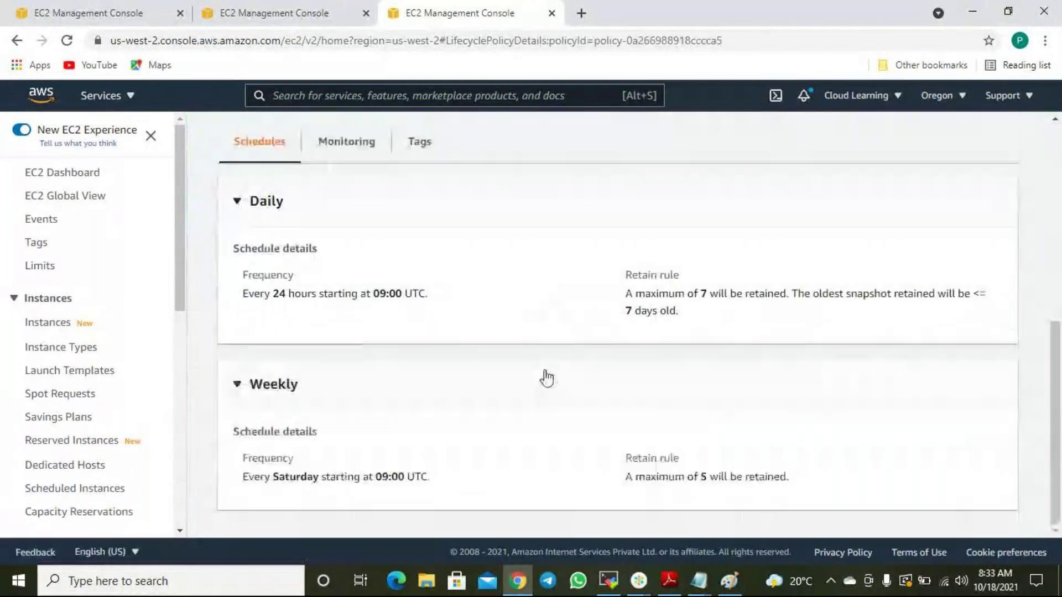
scroll(547, 379, "up", 8)
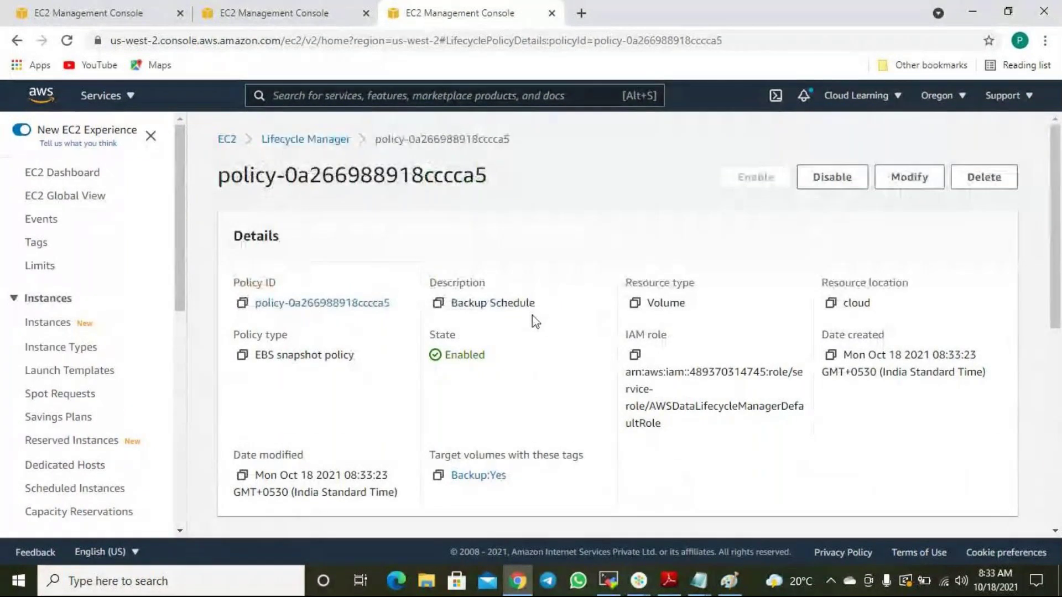
left_click(909, 177)
scroll(600, 340, "down", 5)
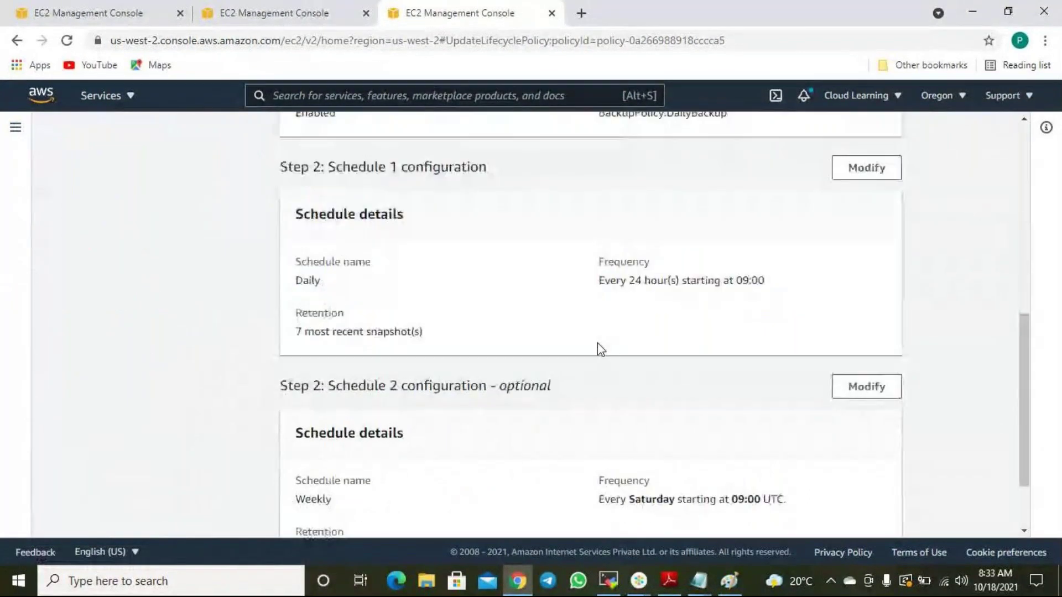
scroll(601, 350, "down", 2)
scroll(600, 349, "up", 10)
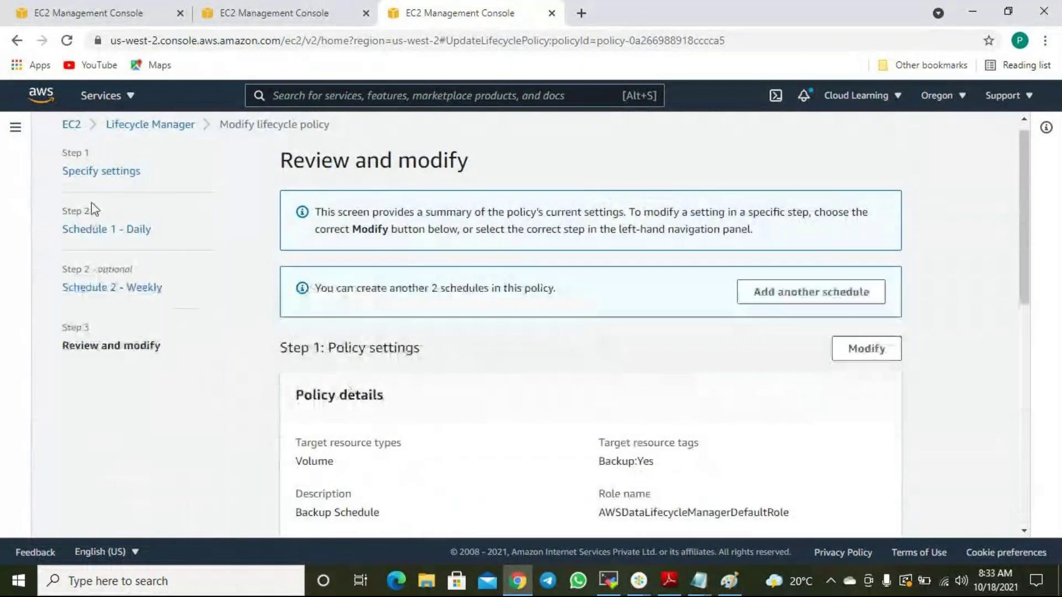
left_click(105, 229)
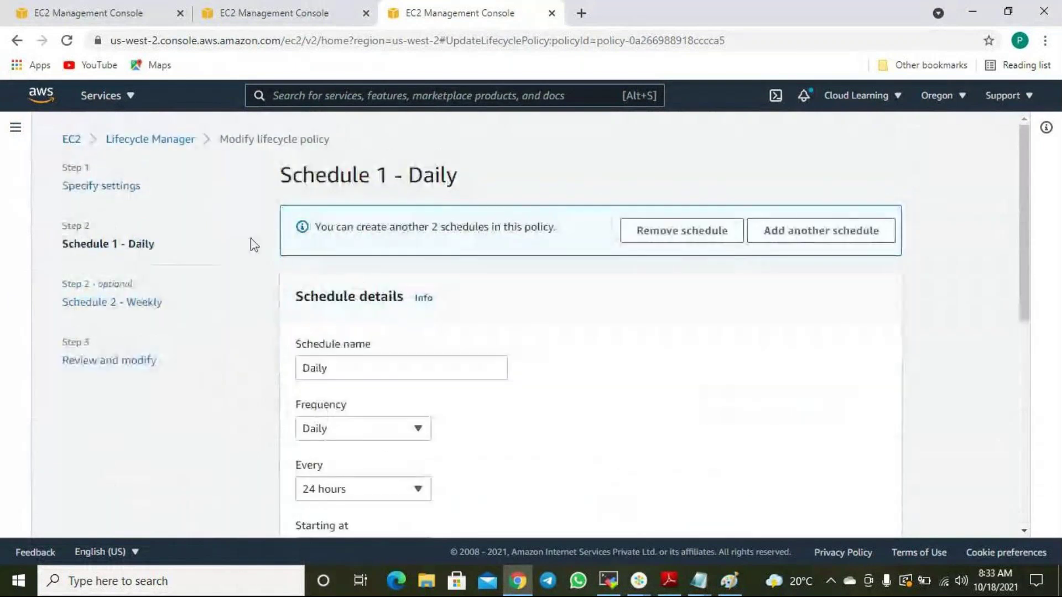
Add Backup = yes as a target resource tag in the policy's general settings.
left_click(101, 187)
scroll(306, 296, "down", 3)
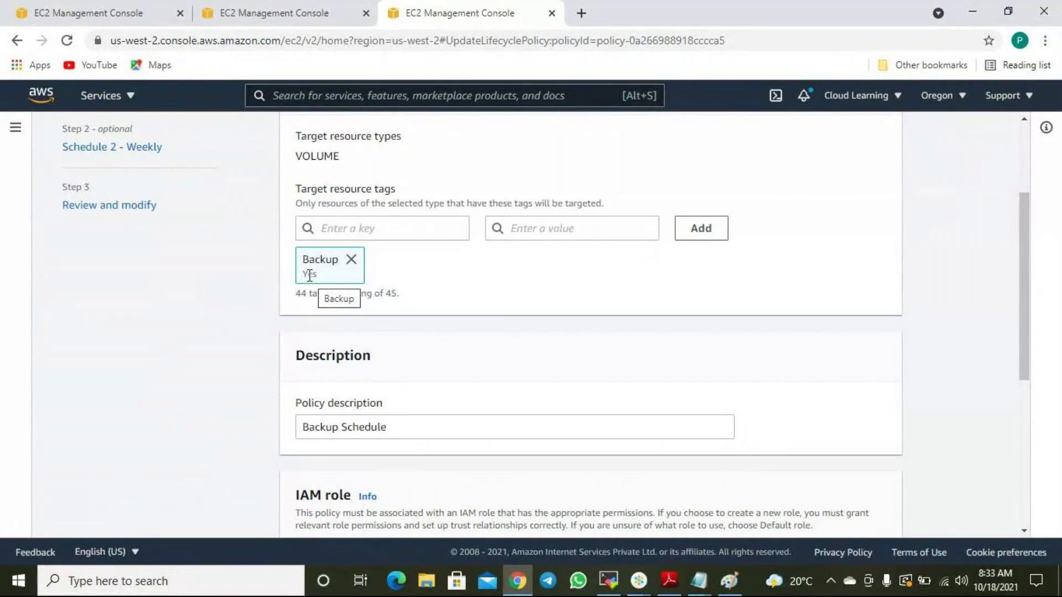
left_click(366, 220)
type("Backup")
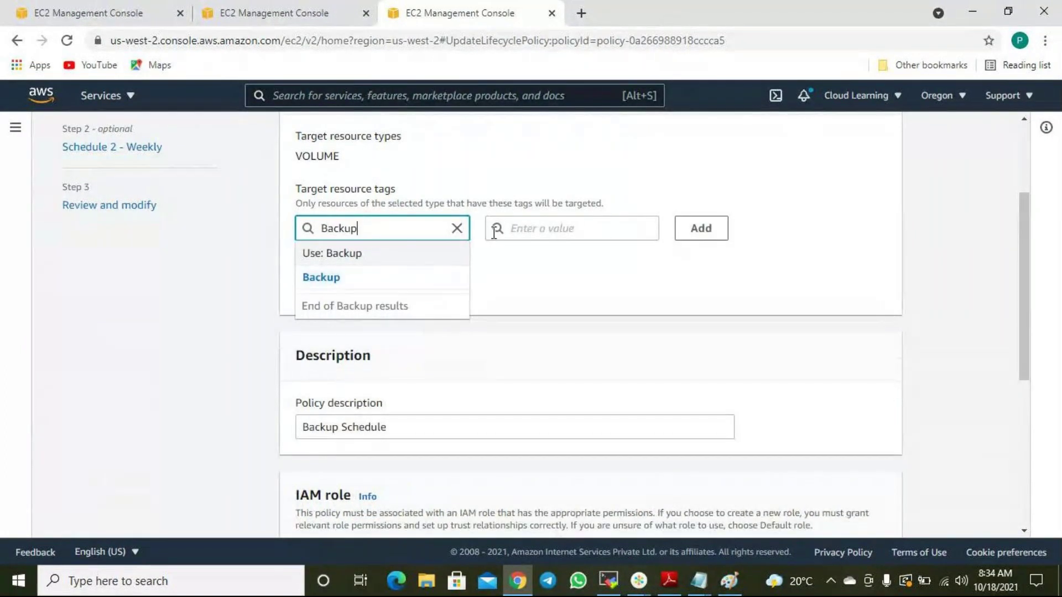
left_click(552, 233)
type("yes")
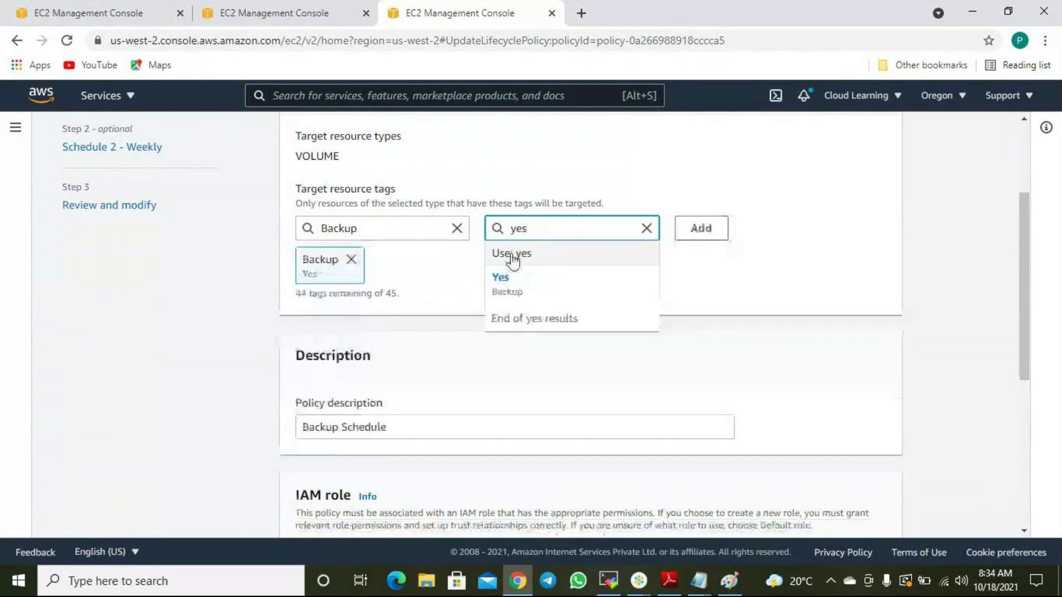
left_click(434, 270)
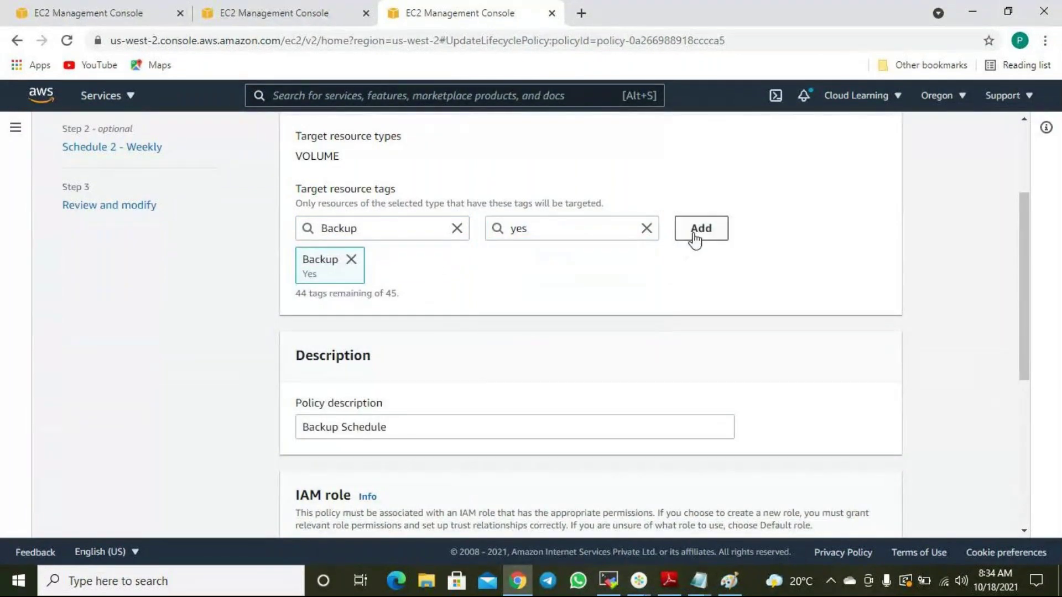
left_click(714, 232)
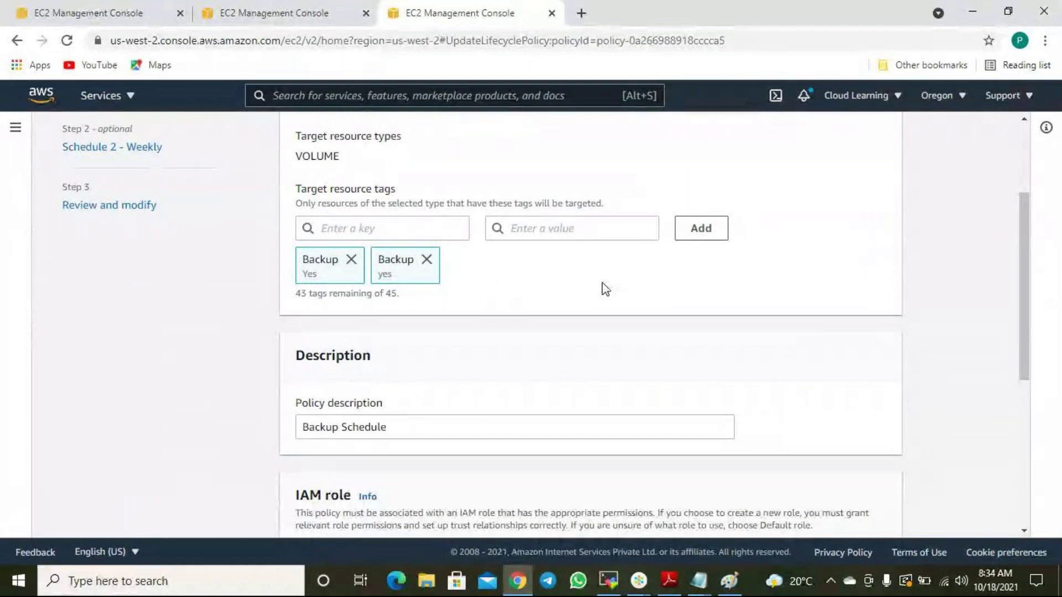
scroll(602, 287, "down", 6)
Step past the Daily and Weekly schedules to the review and save the modified policy.
left_click(878, 510)
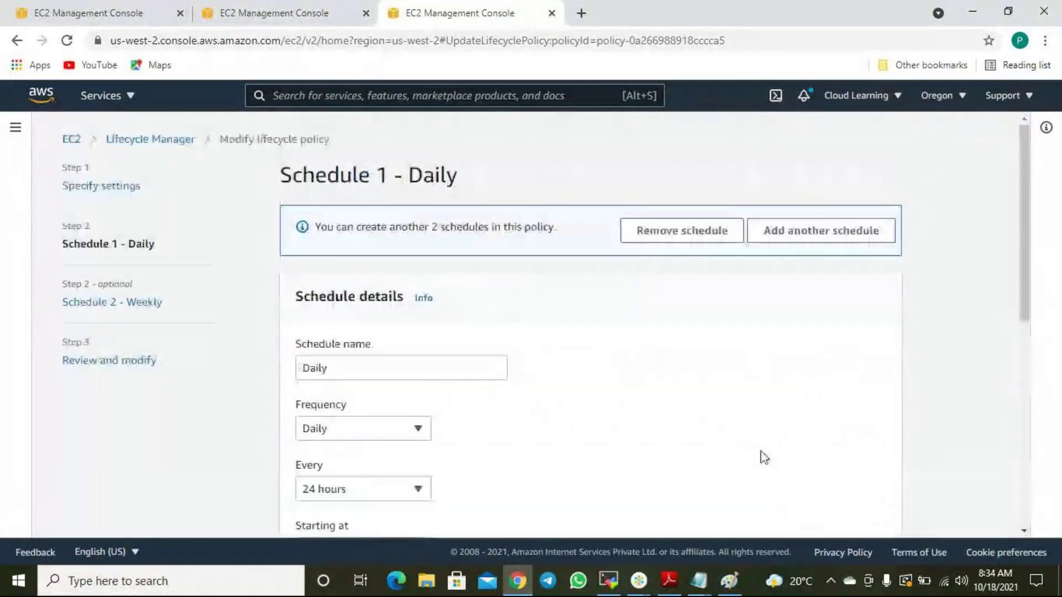
scroll(754, 455, "down", 8)
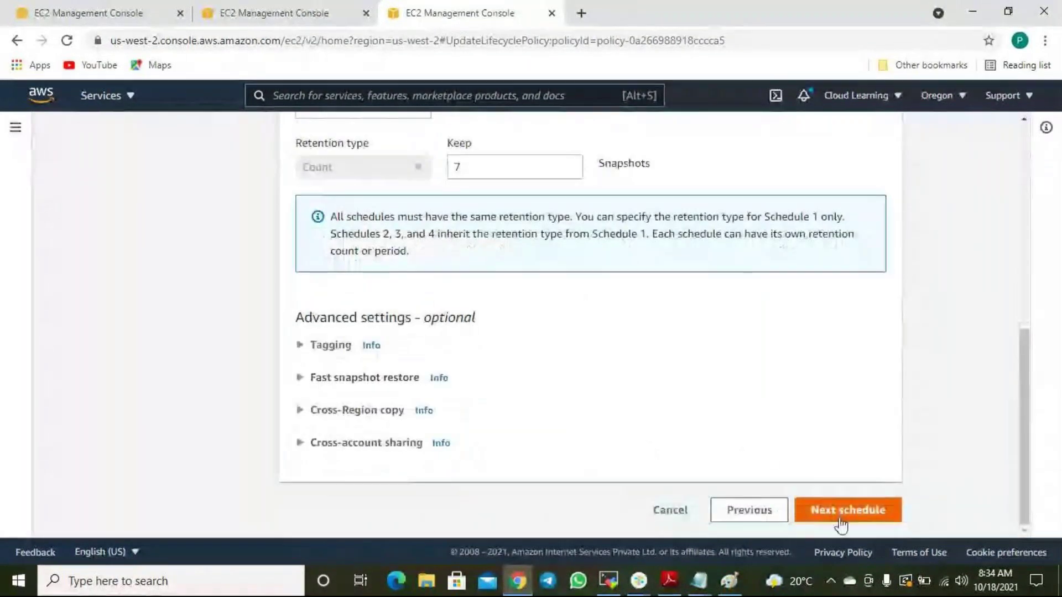
left_click(841, 510)
scroll(852, 487, "down", 8)
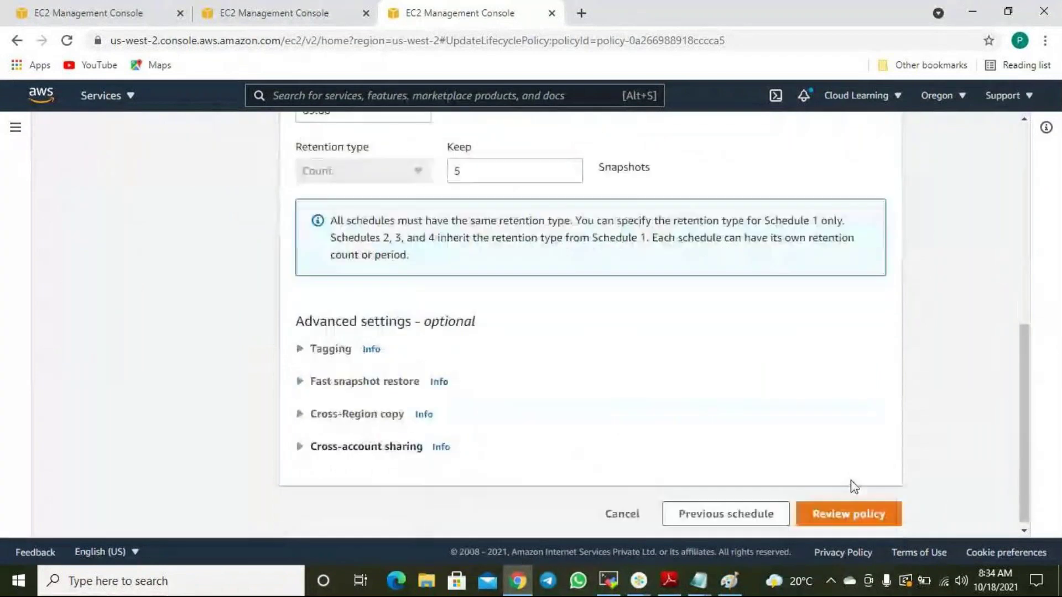
left_click(860, 510)
scroll(736, 376, "down", 6)
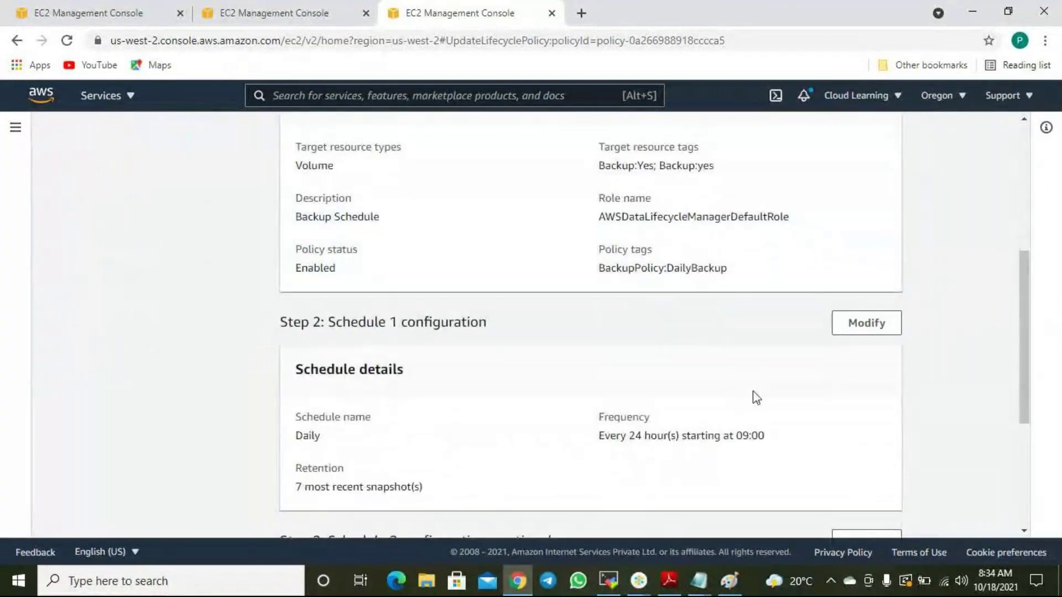
scroll(758, 401, "down", 5)
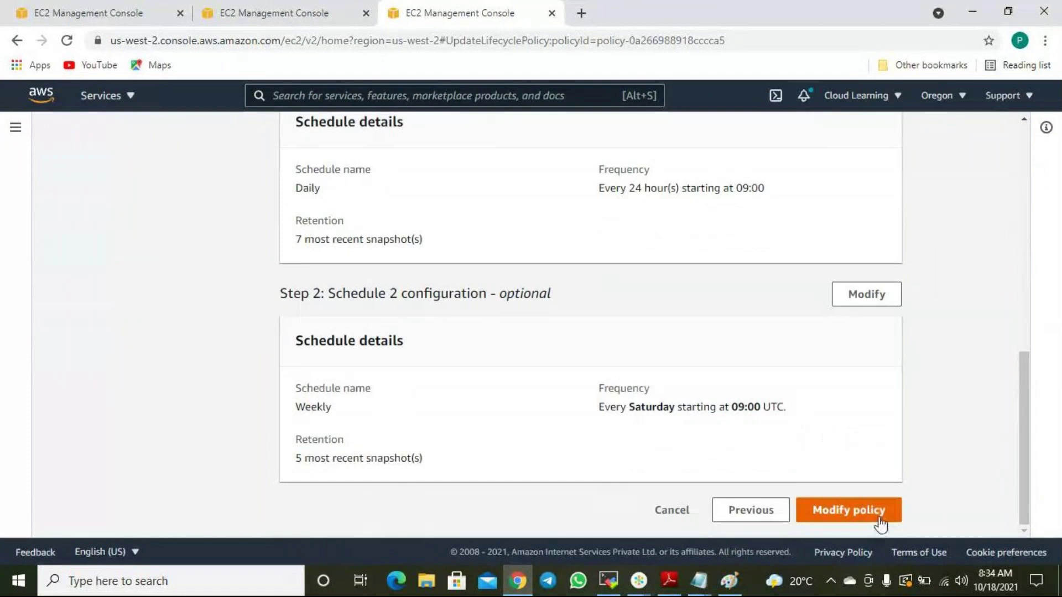
left_click(867, 509)
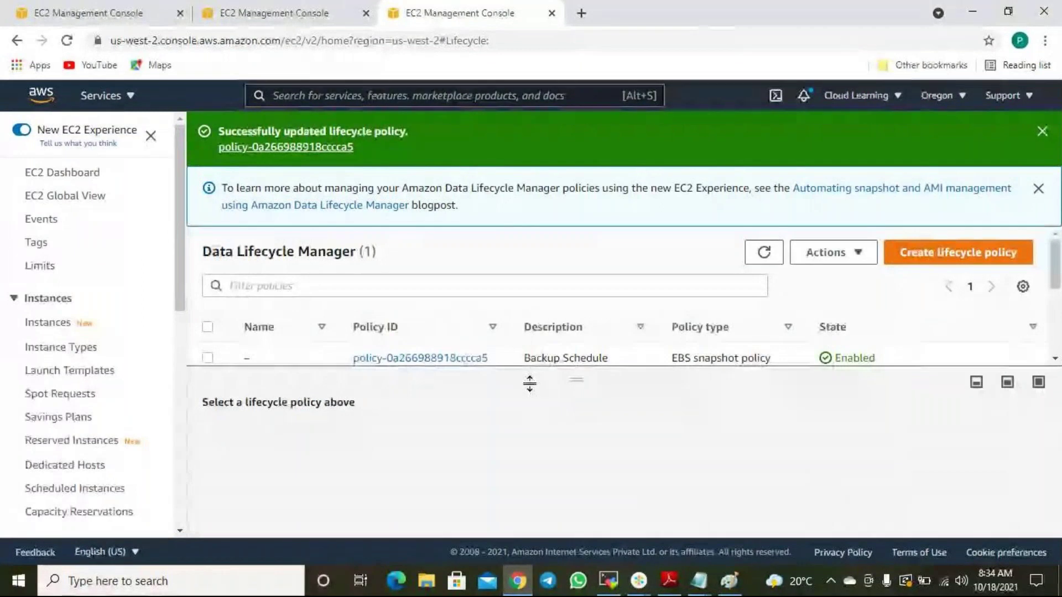
Locate the Restored Working Volume via the instance's root volume and view its tags.
left_click(298, 16)
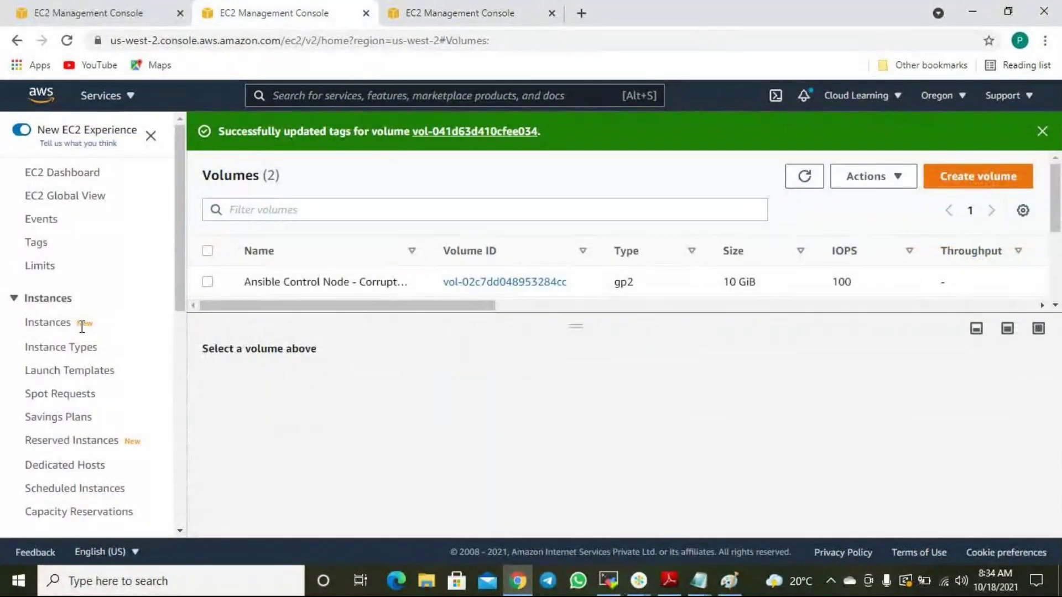
left_click(47, 327)
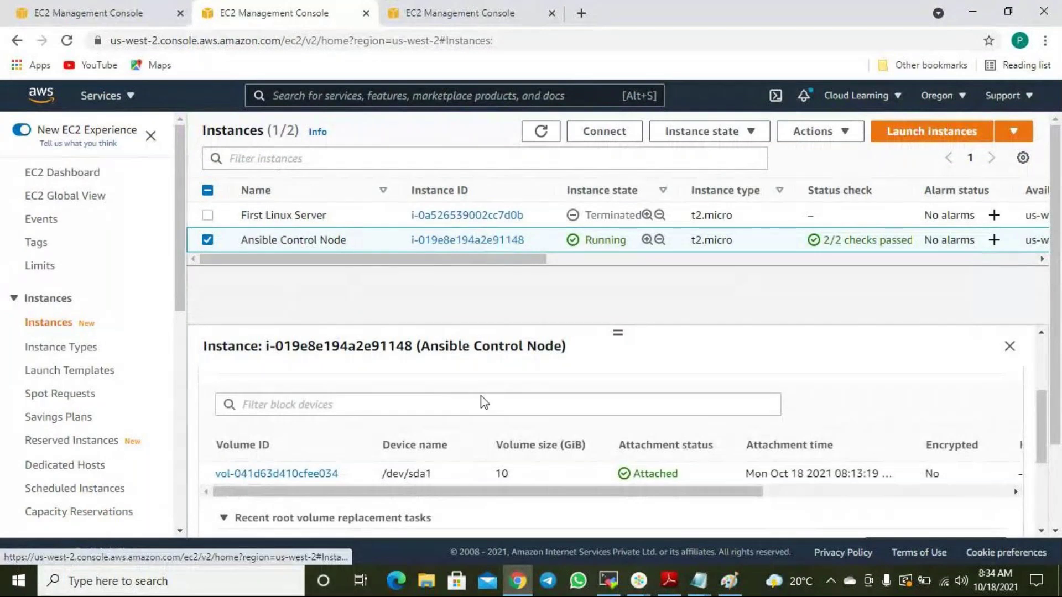
scroll(575, 471, "down", 4)
scroll(556, 442, "up", 7)
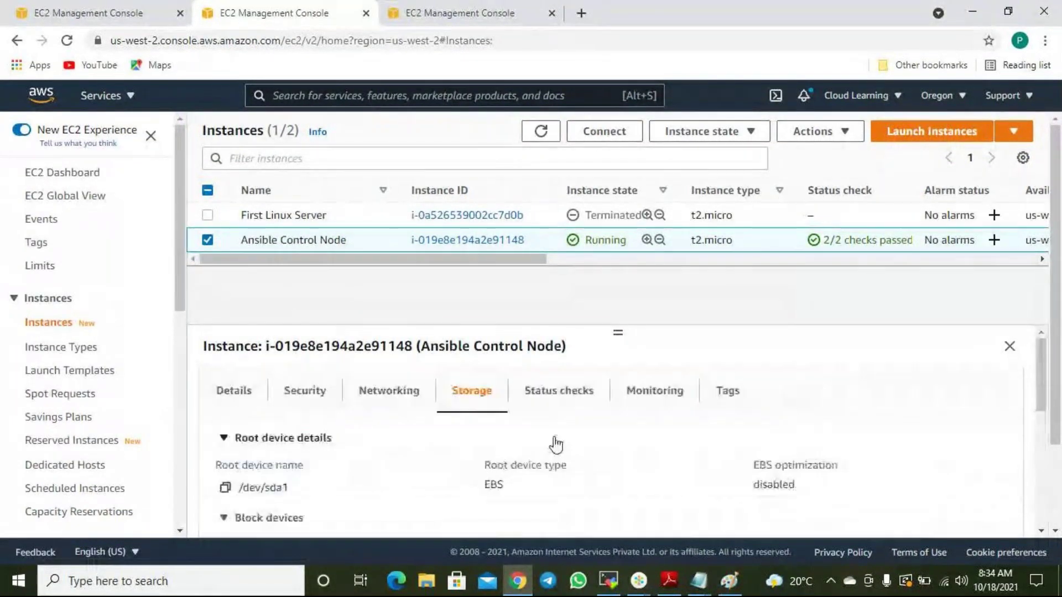
scroll(437, 422, "down", 5)
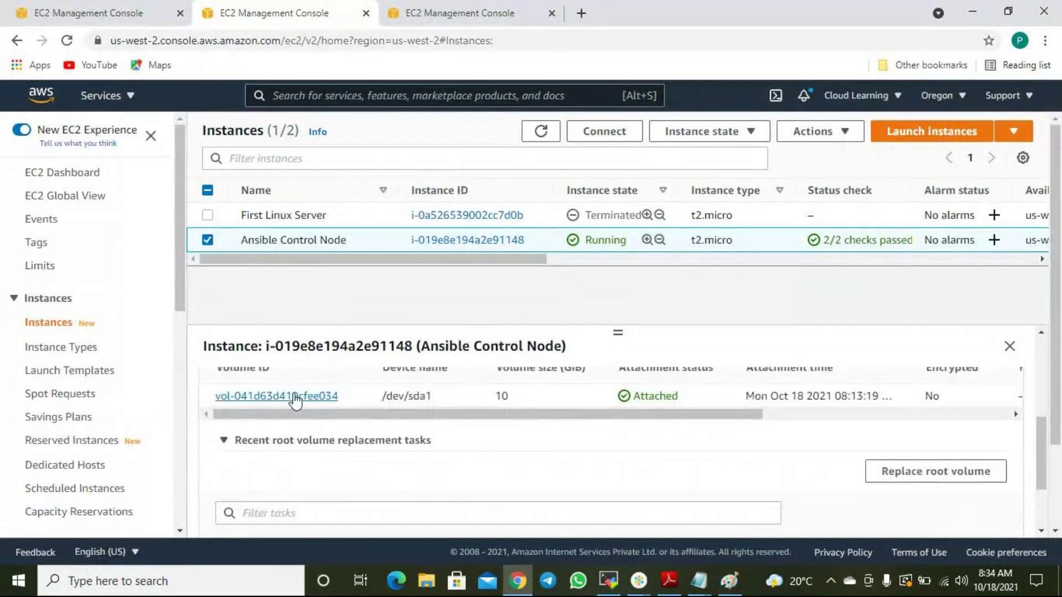
left_click(295, 396)
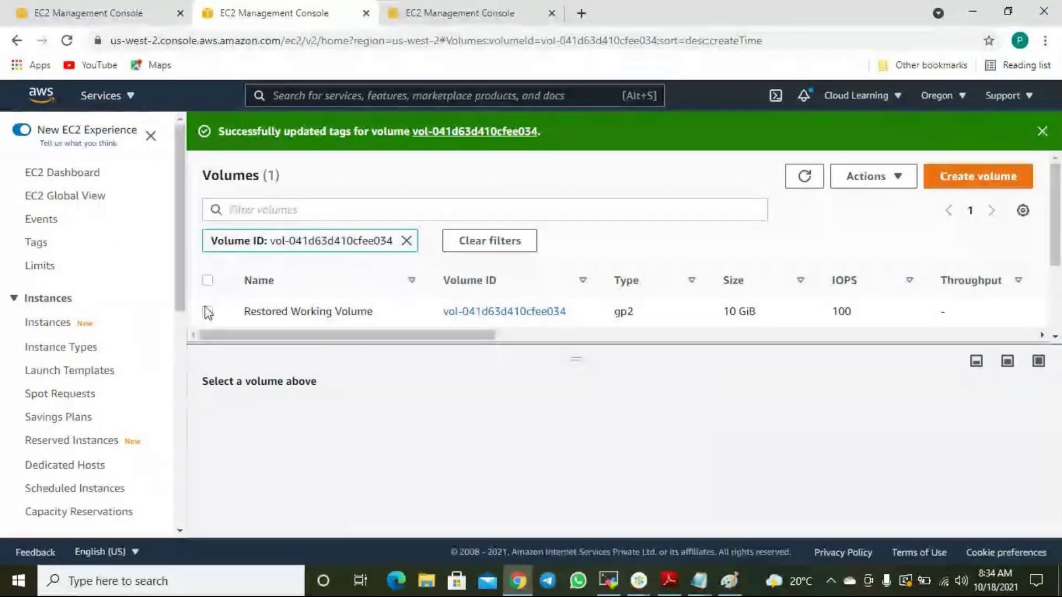
left_click(207, 311)
left_click(491, 434)
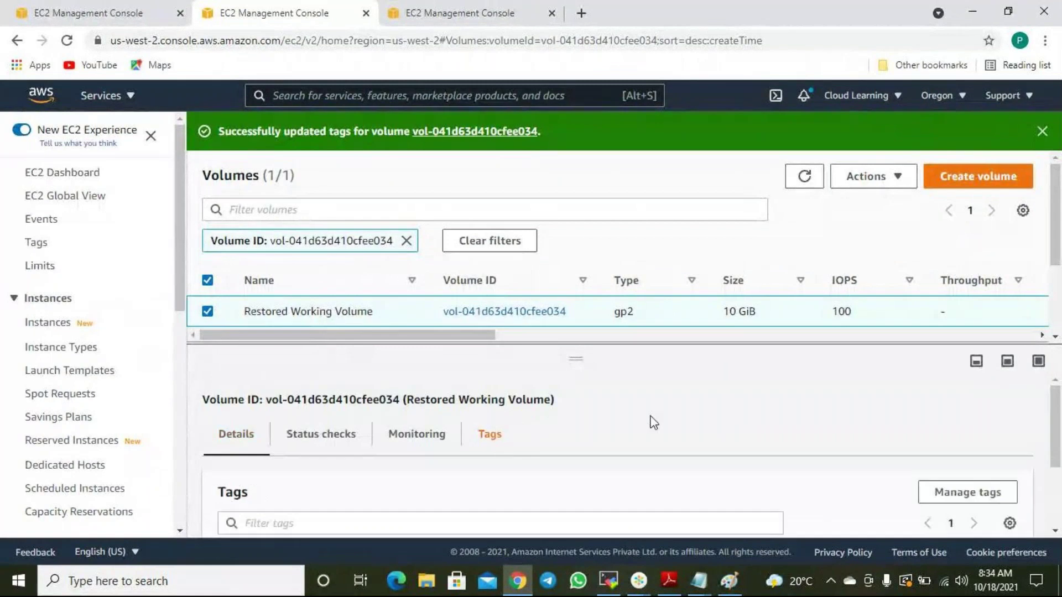
scroll(659, 429, "down", 2)
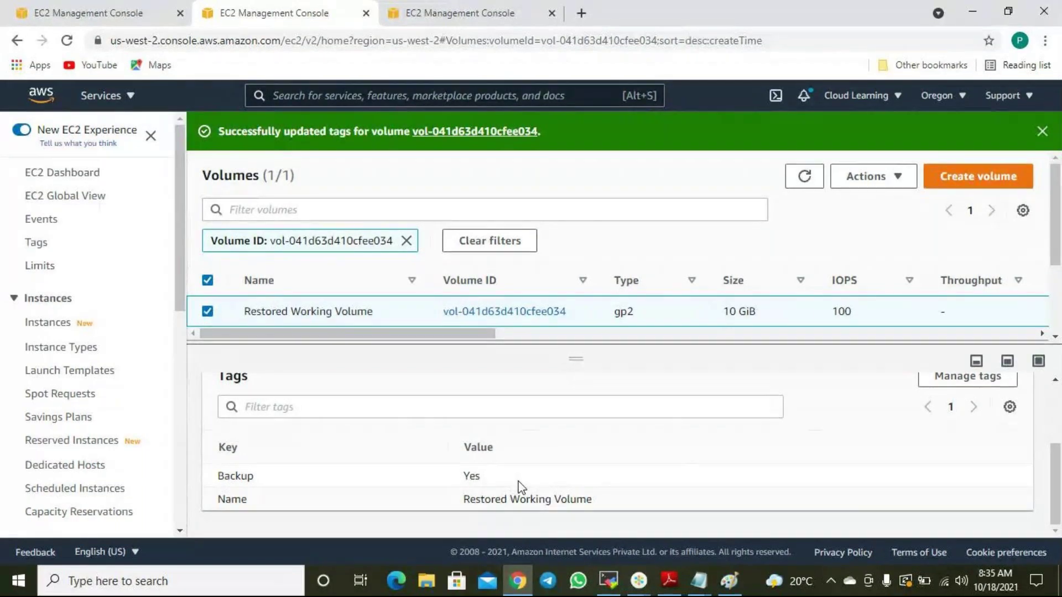
Change the Restored Working Volume's Backup tag value to No and save.
left_click(963, 378)
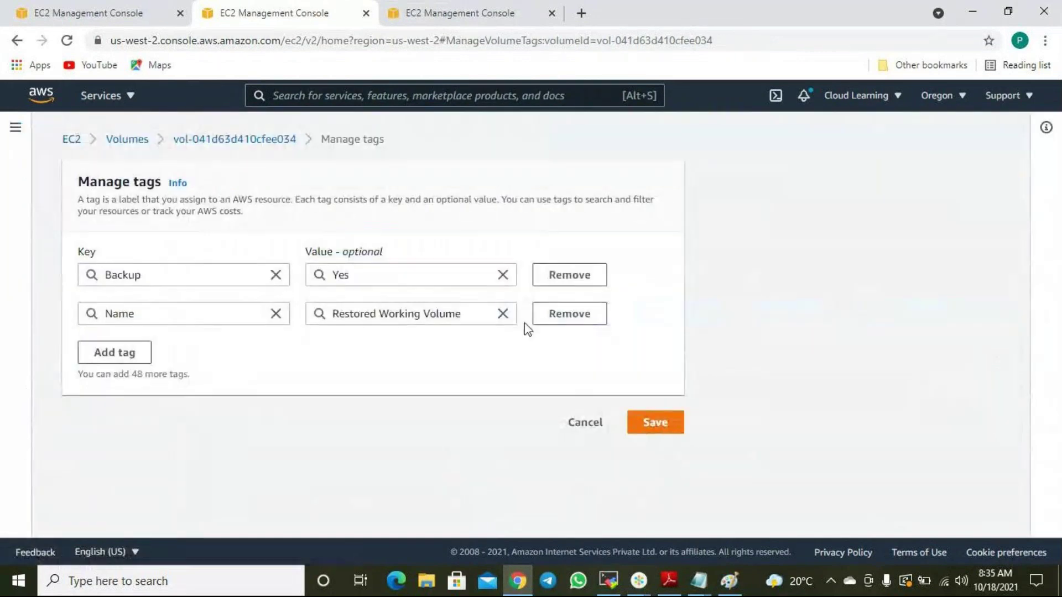
left_click(379, 274)
key("BackSpace")
type("No")
left_click(462, 403)
left_click(669, 425)
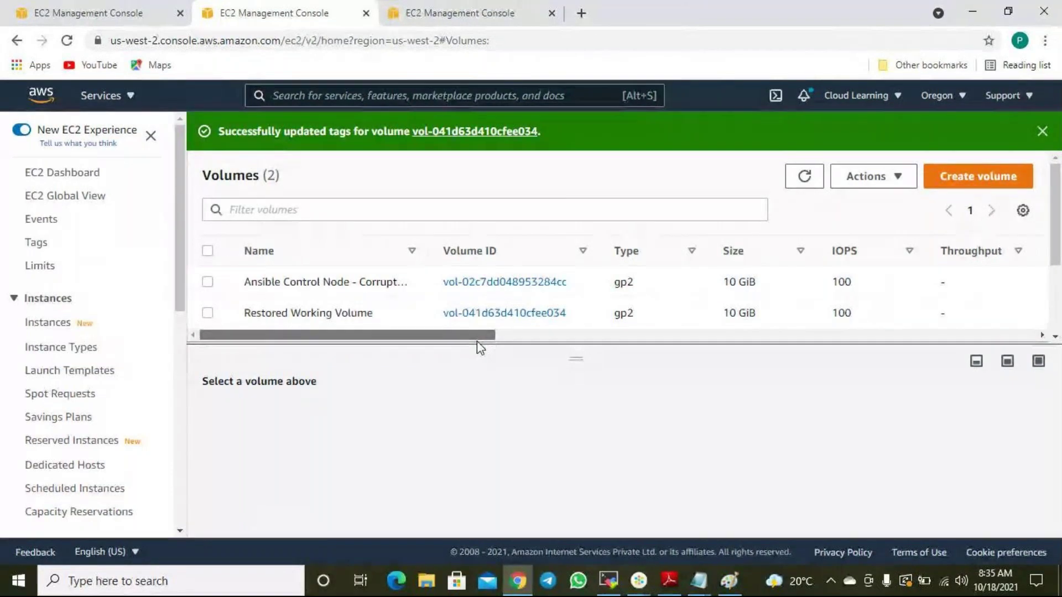
Check the Restored Working Volume's updated tags in its Tags tab.
left_click(400, 321)
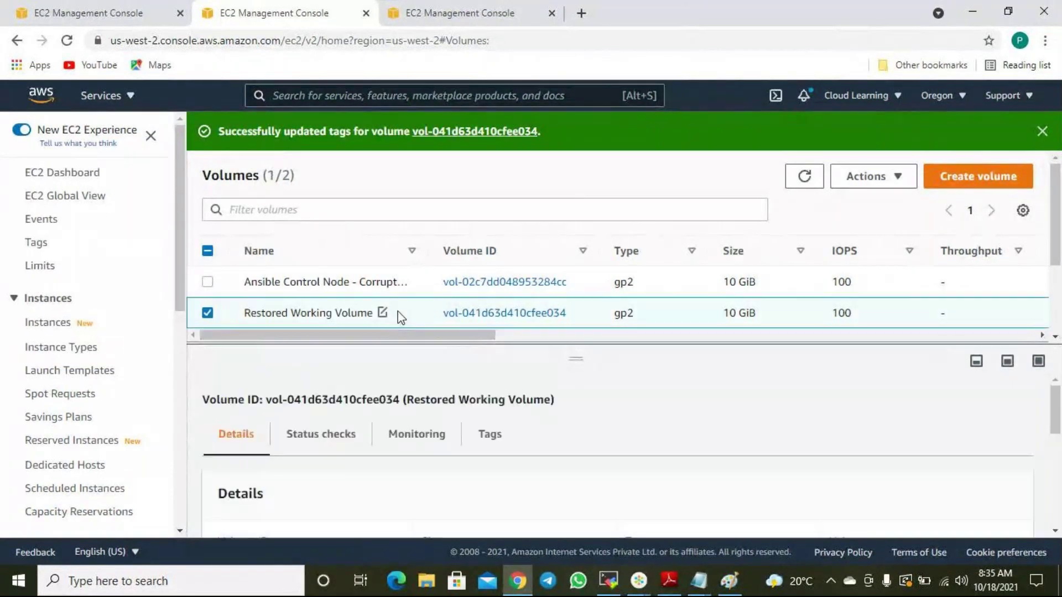
left_click(485, 439)
scroll(700, 510, "down", 2)
scroll(699, 510, "down", 1)
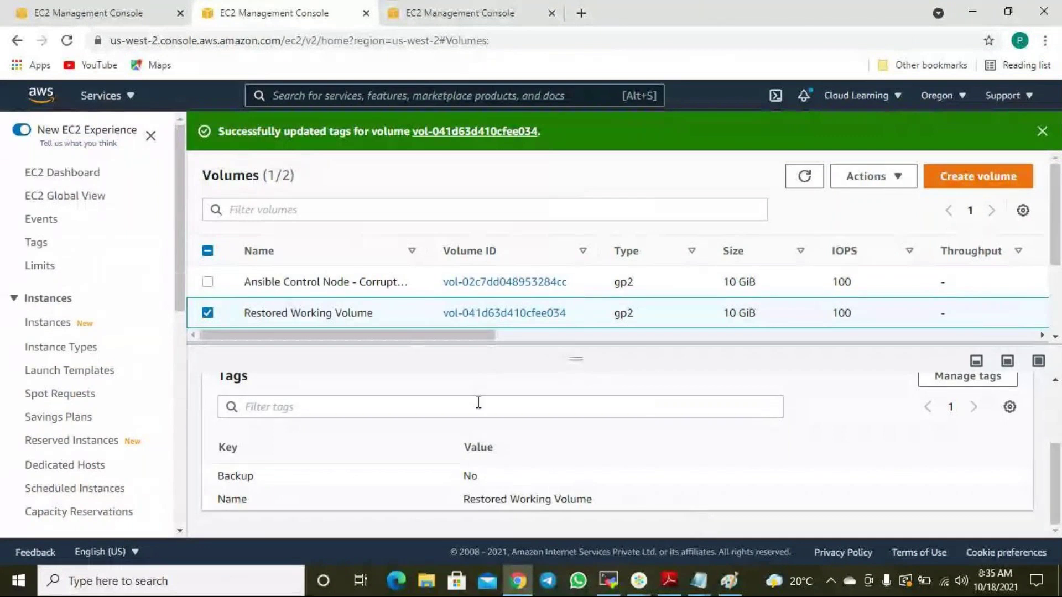
left_click(411, 277)
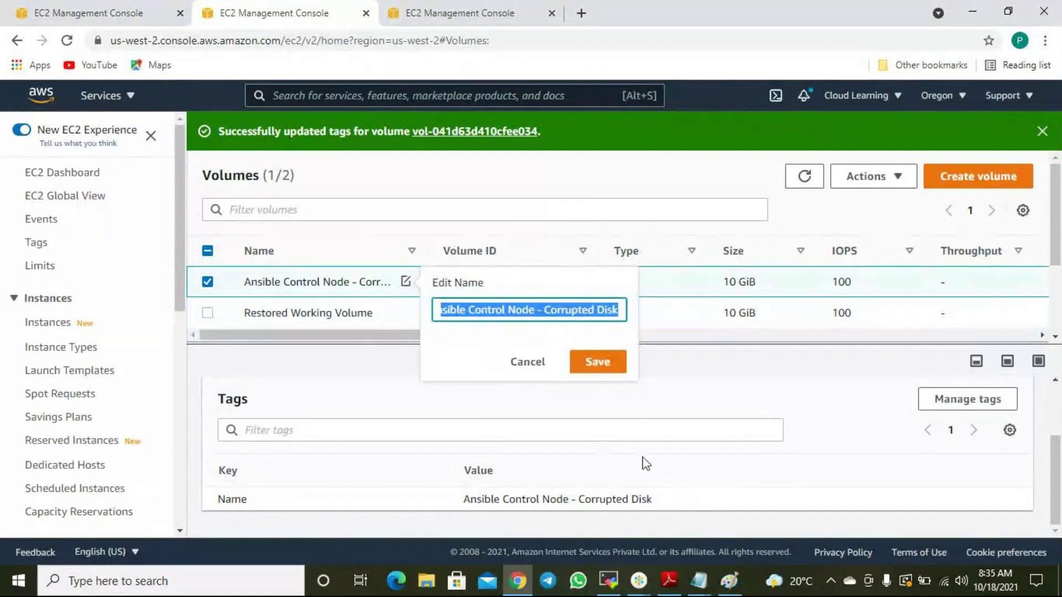
left_click(555, 382)
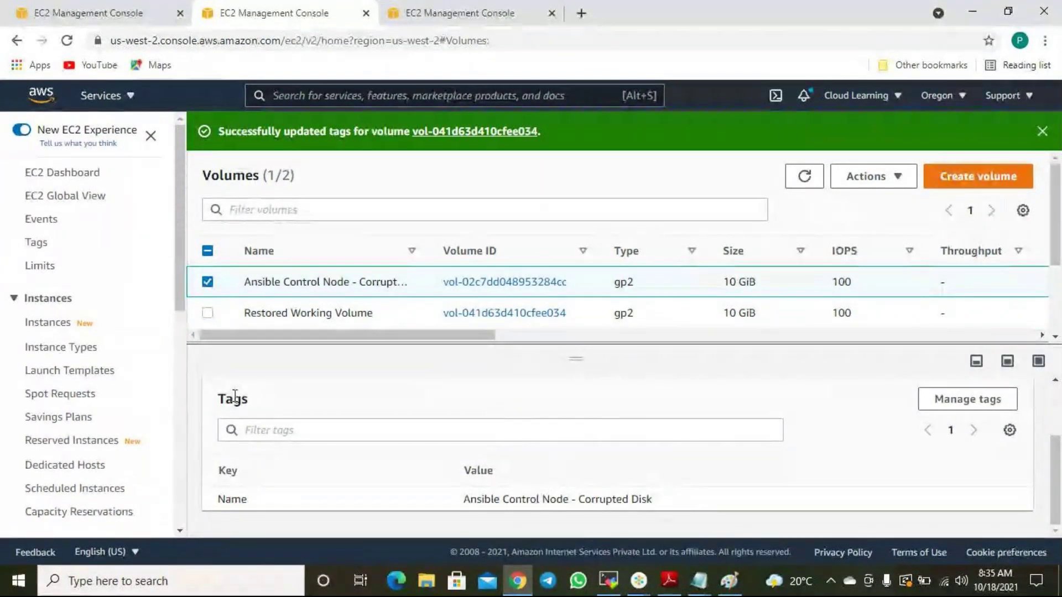
scroll(251, 408, "up", 2)
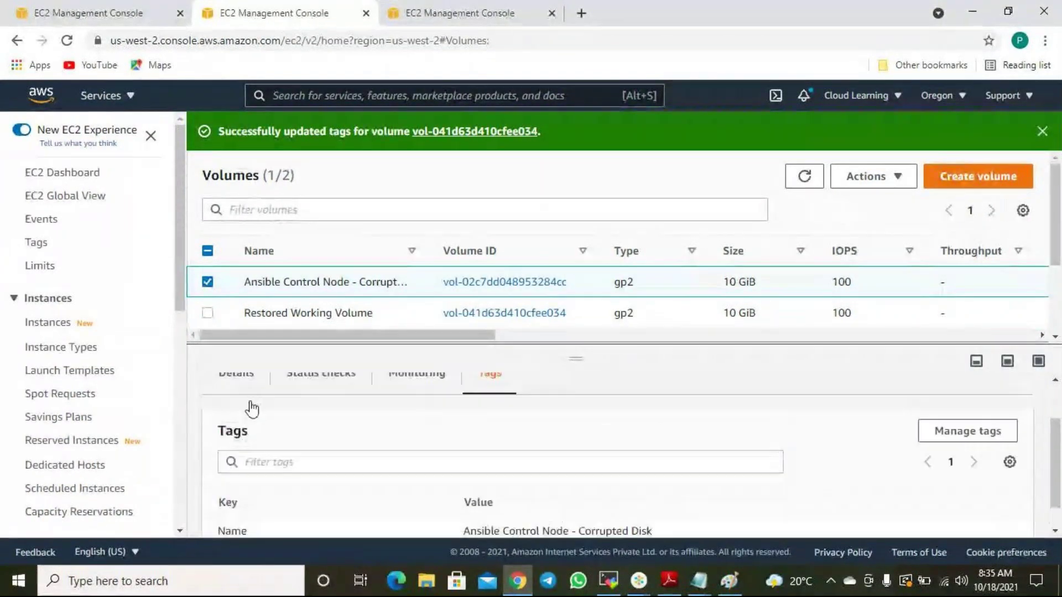
left_click(395, 314)
scroll(514, 474, "down", 2)
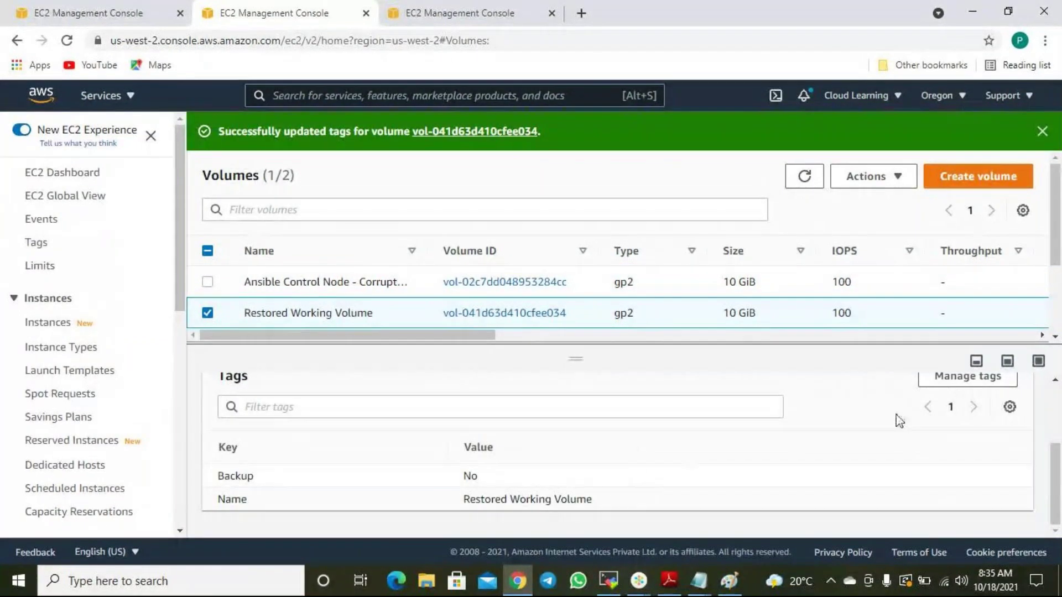
scroll(830, 431, "up", 2)
Set the Backup tag back to Yes, save, and confirm it in the Tags tab.
left_click(963, 455)
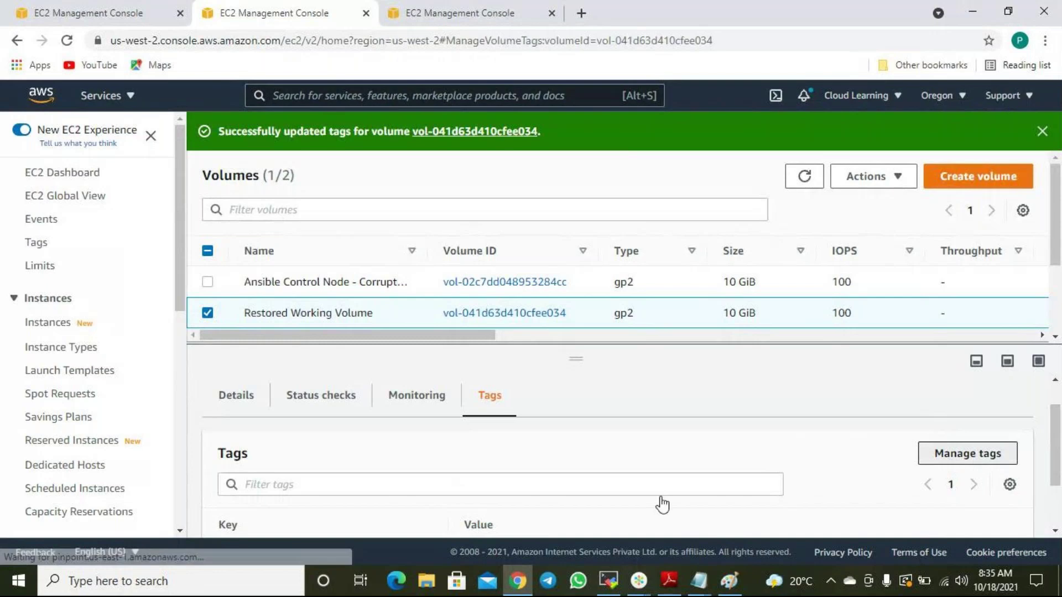
type("Yes")
left_click(671, 429)
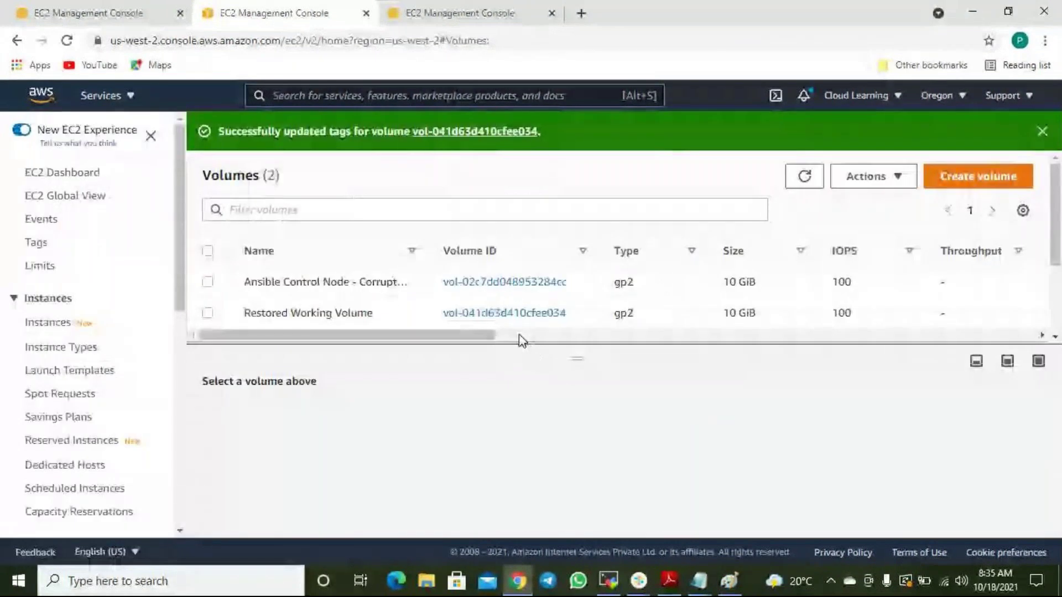
left_click(362, 311)
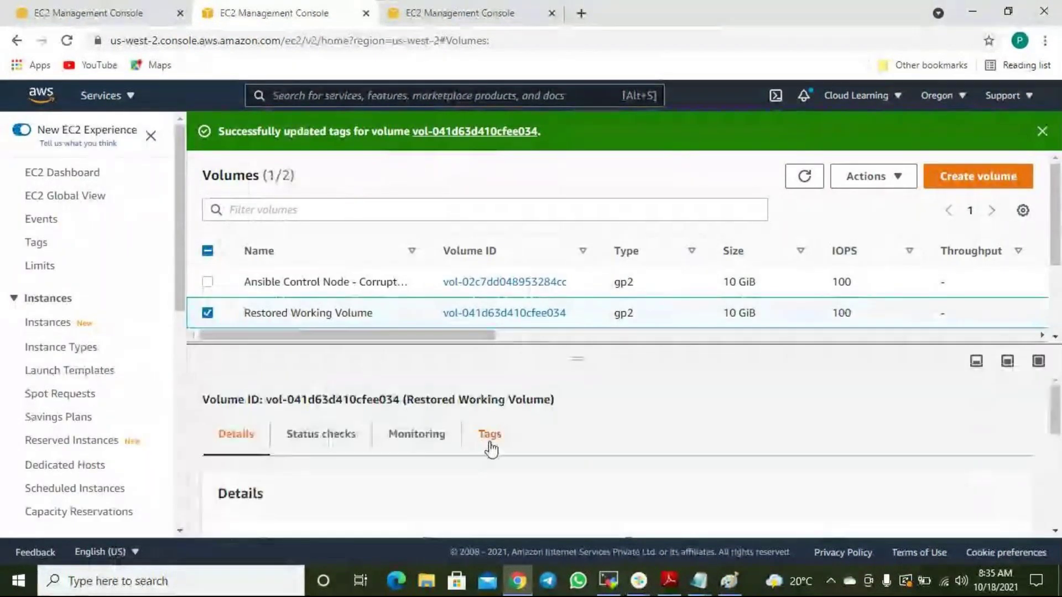
left_click(489, 446)
scroll(712, 486, "down", 3)
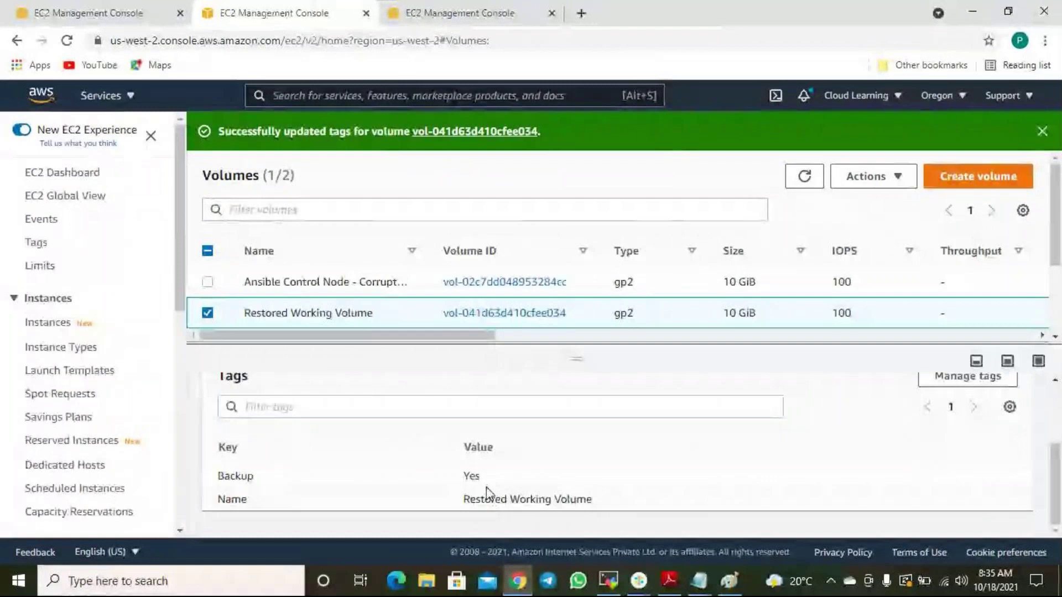
left_click(424, 283)
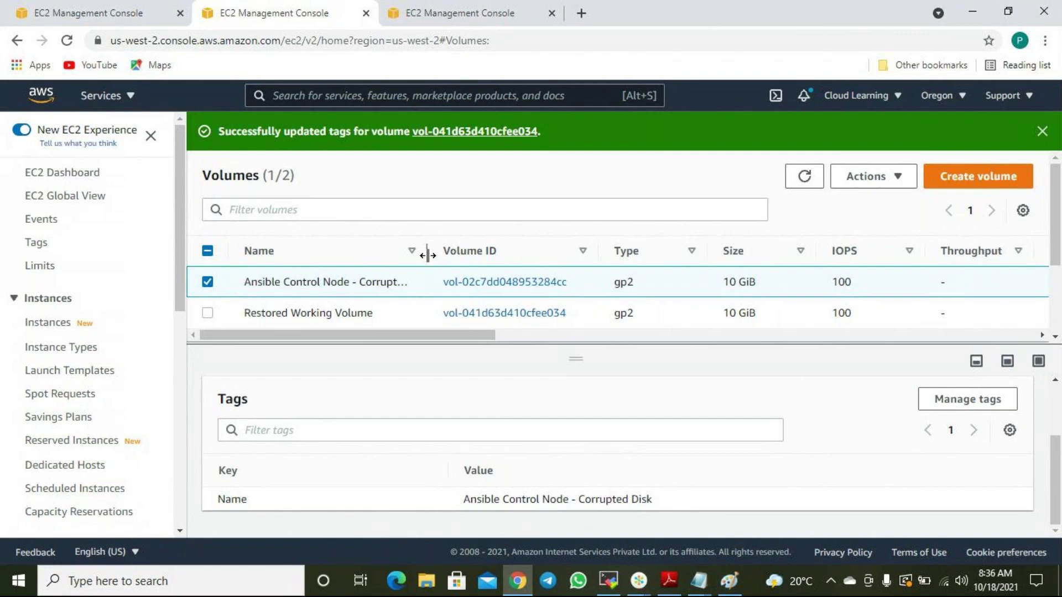
Widen the volume list's Name column so full names like Ansible Control Node - Corrupted Disk show.
left_click_drag(427, 255, 477, 251)
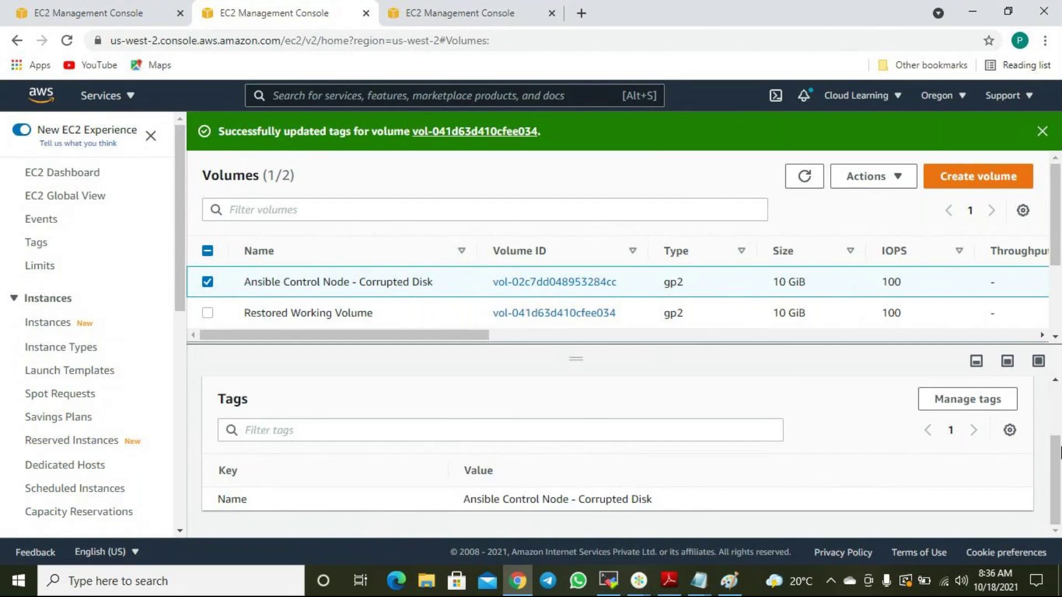
left_click(693, 590)
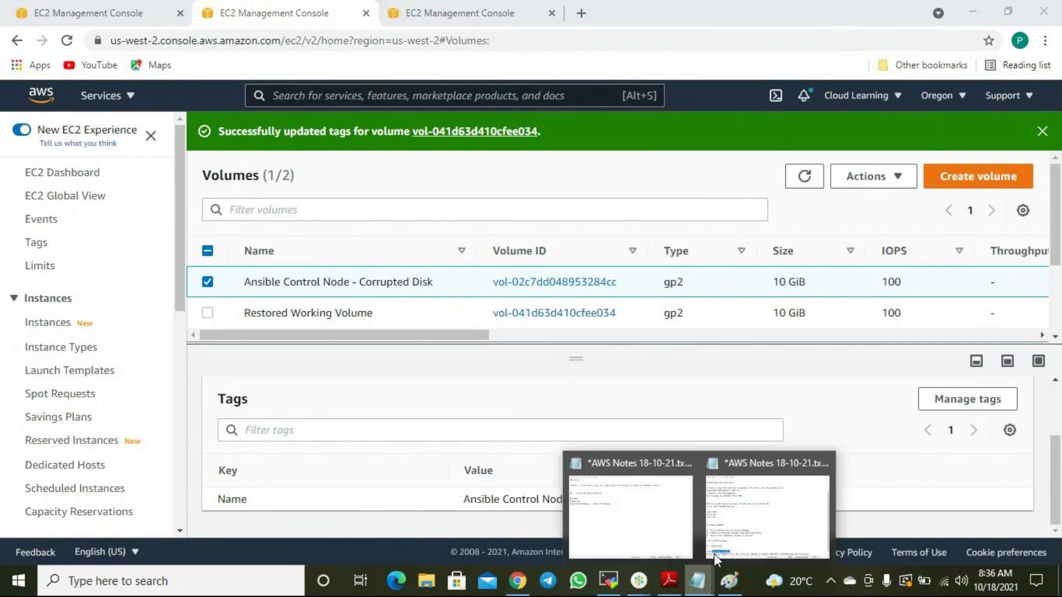
Look over the AWS Notes file, then open the EBS Snapshots list.
left_click(747, 507)
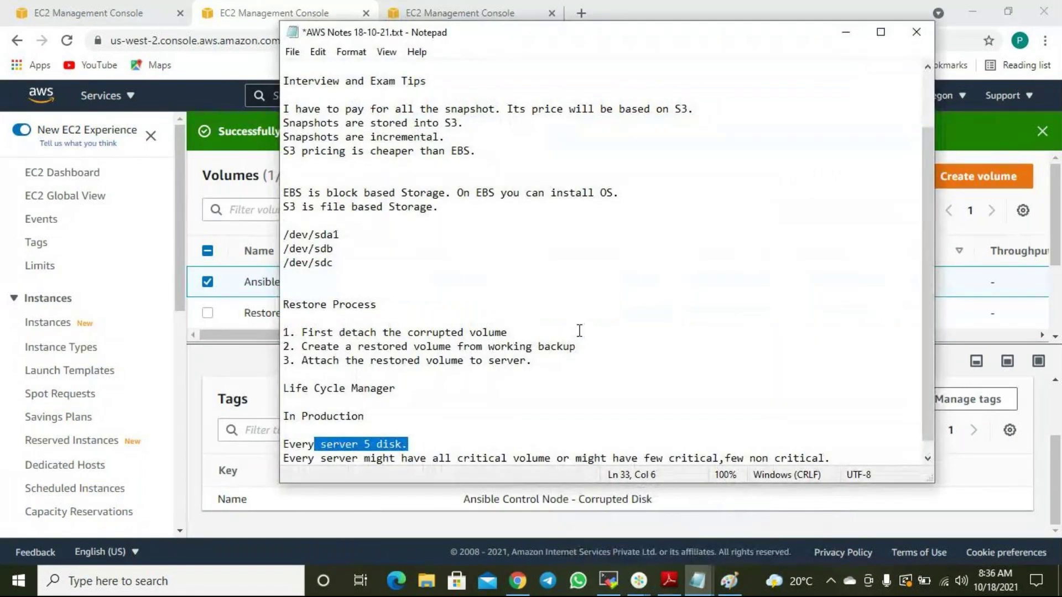
scroll(576, 338, "down", 1)
scroll(71, 349, "down", 7)
scroll(72, 350, "down", 2)
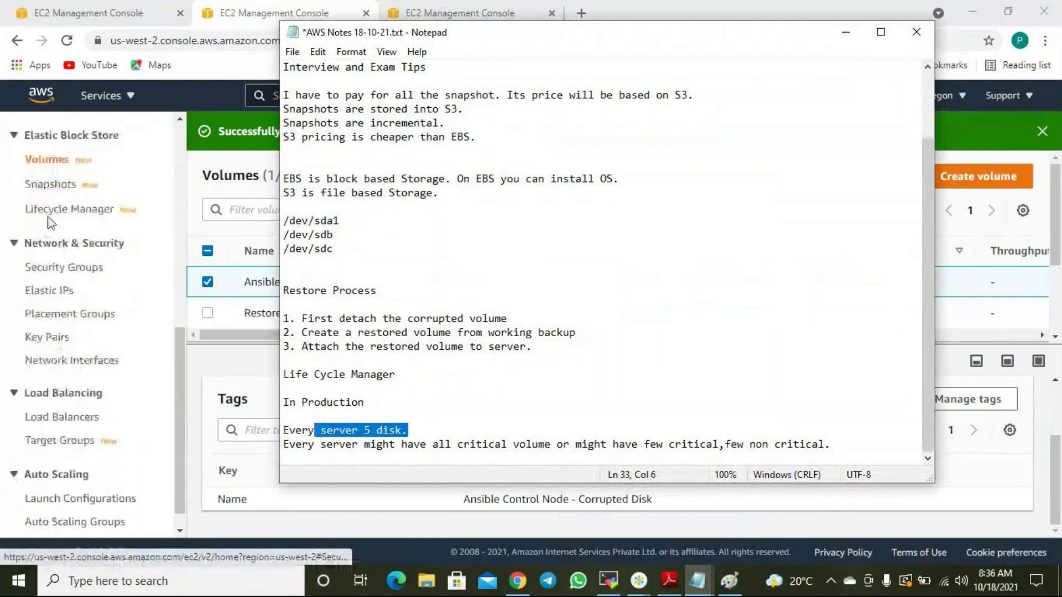
left_click(51, 161)
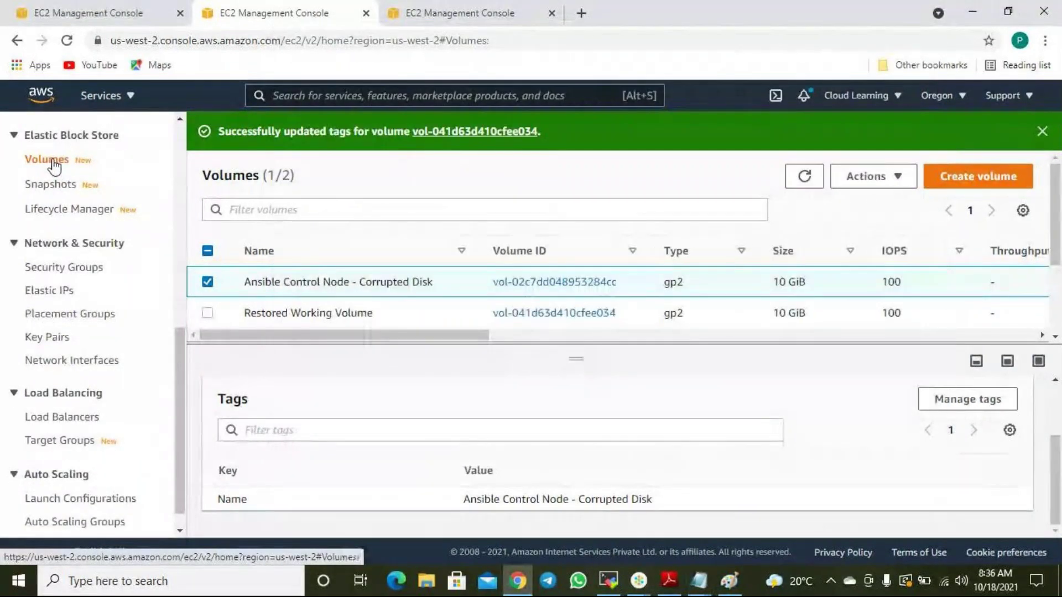
left_click(50, 187)
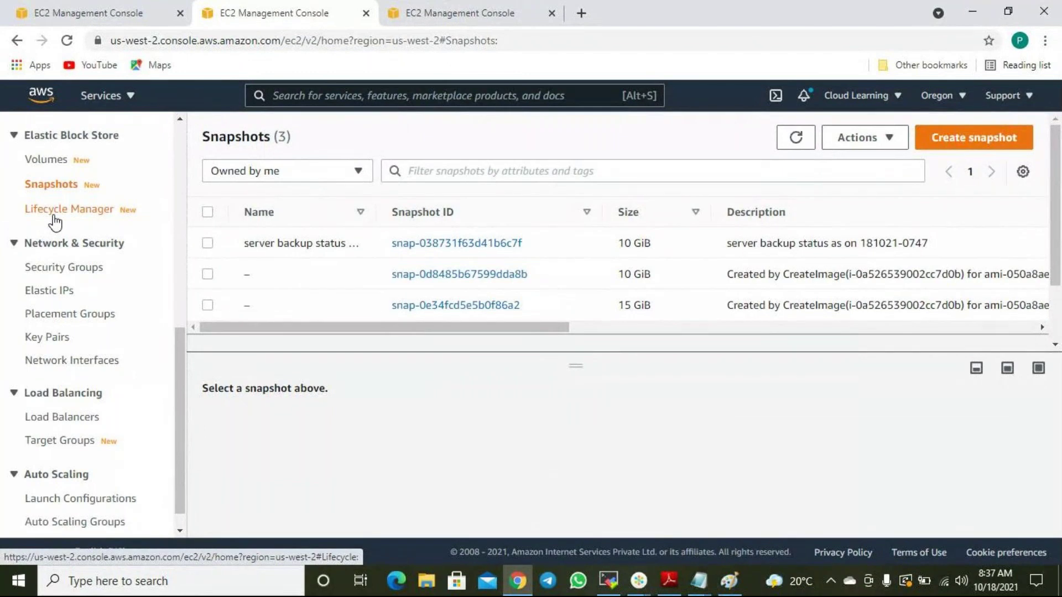
Open a Create volume form, browse its volume type options, and return to AWS Notes.
left_click(52, 160)
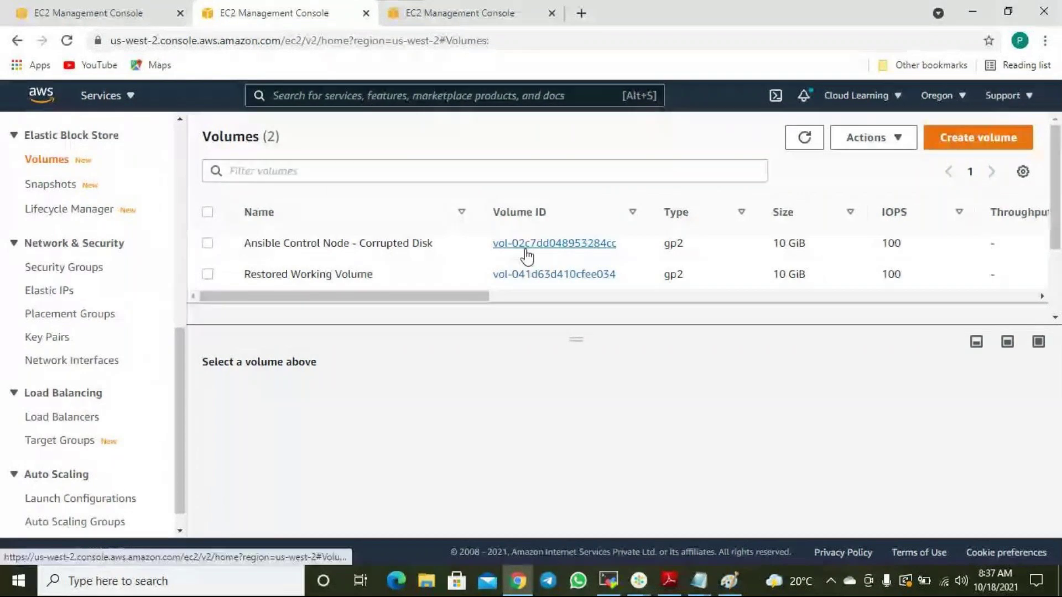
scroll(523, 254, "down", 2)
scroll(523, 255, "up", 1)
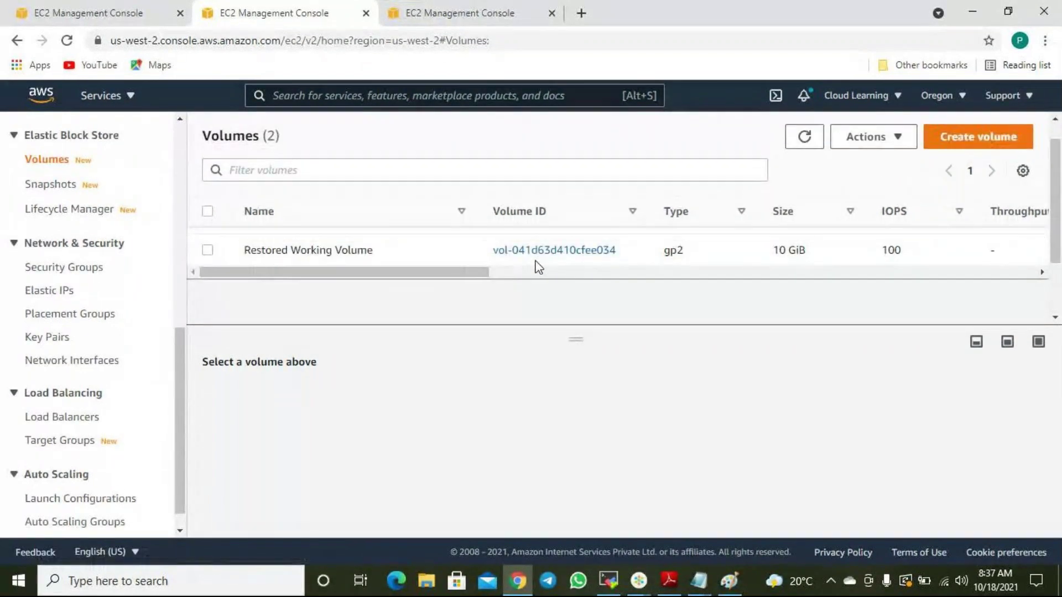
scroll(537, 267, "up", 1)
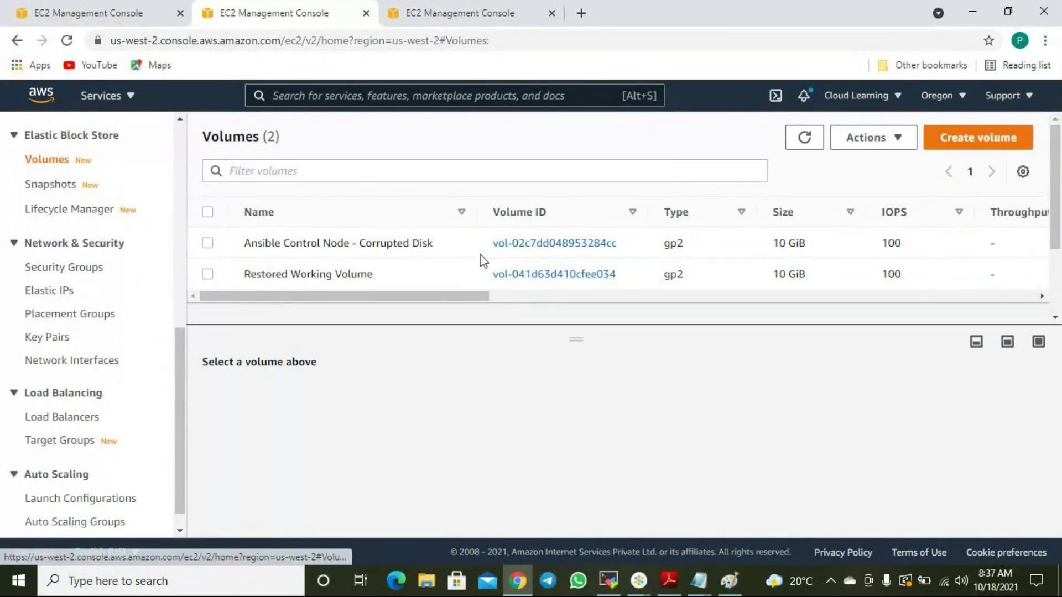
left_click(1014, 145)
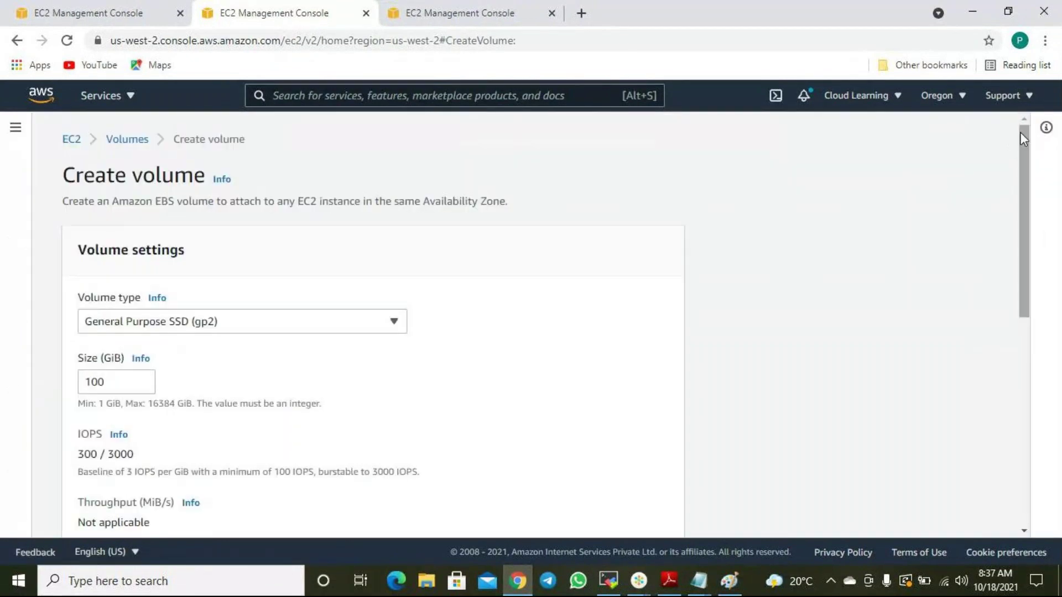
left_click(372, 329)
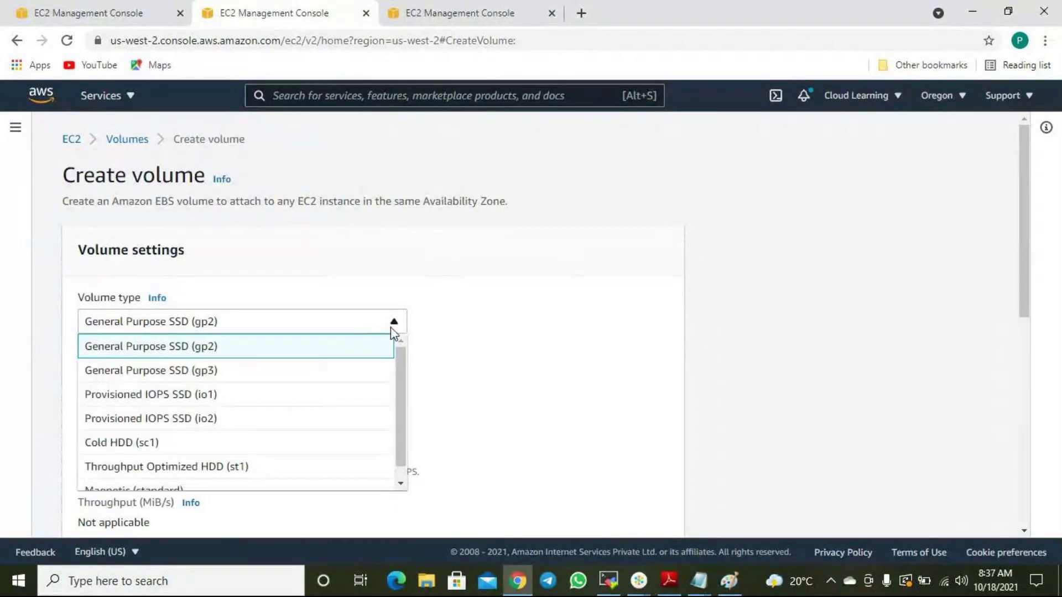
scroll(330, 408, "down", 1)
scroll(331, 407, "up", 1)
left_click(550, 313)
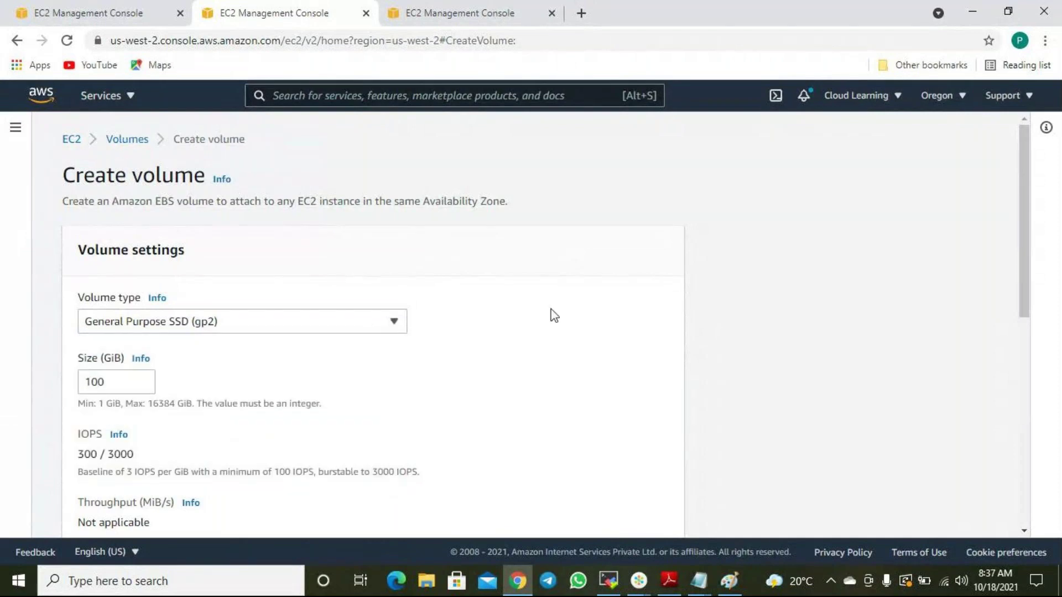
left_click(257, 320)
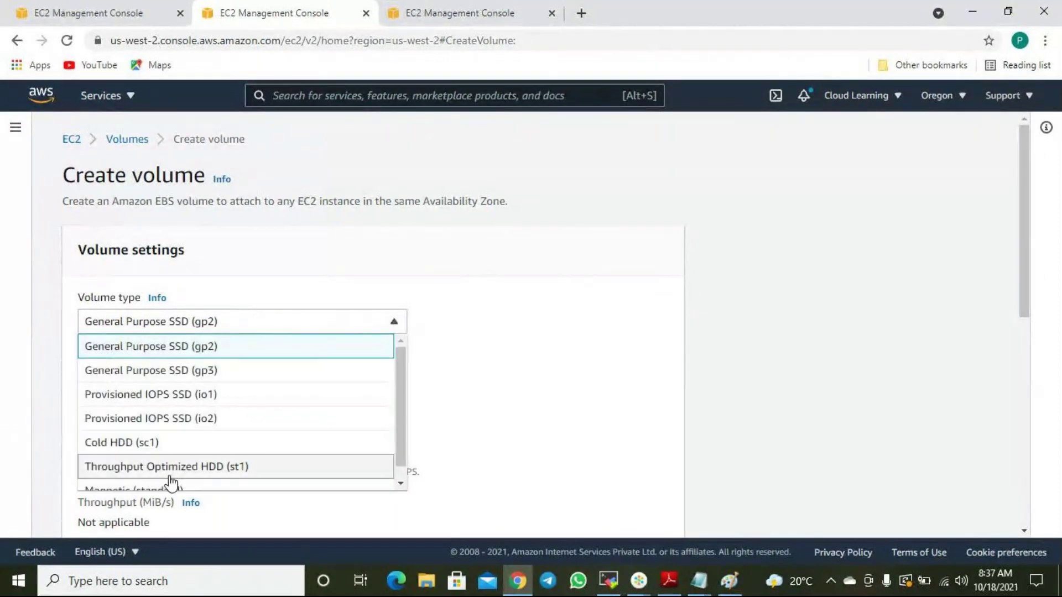
left_click(699, 581)
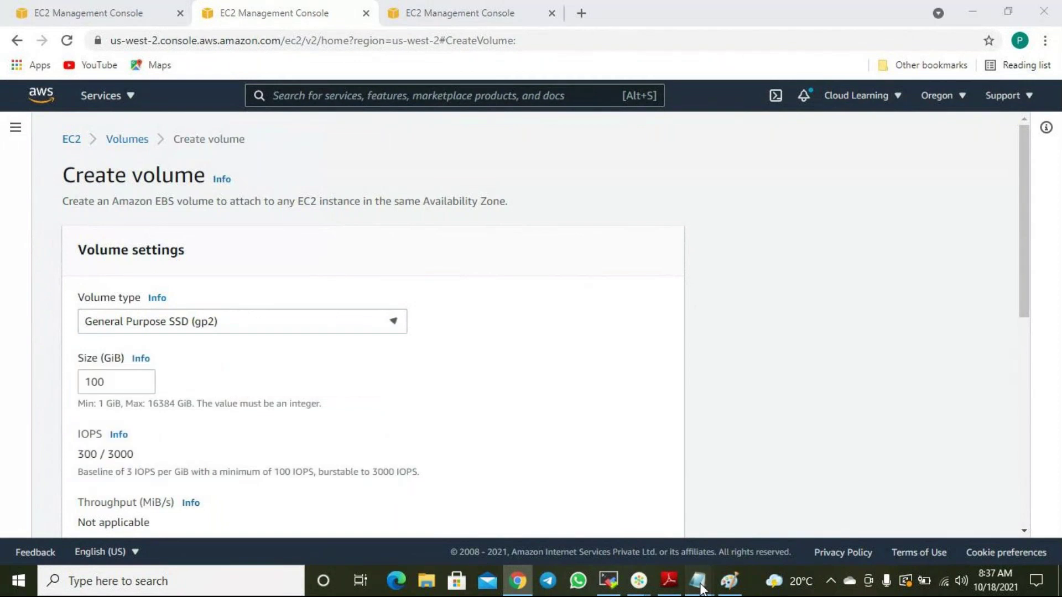
left_click(789, 486)
Add a 'Volume Types' heading at the end of the notes.
left_click(858, 446)
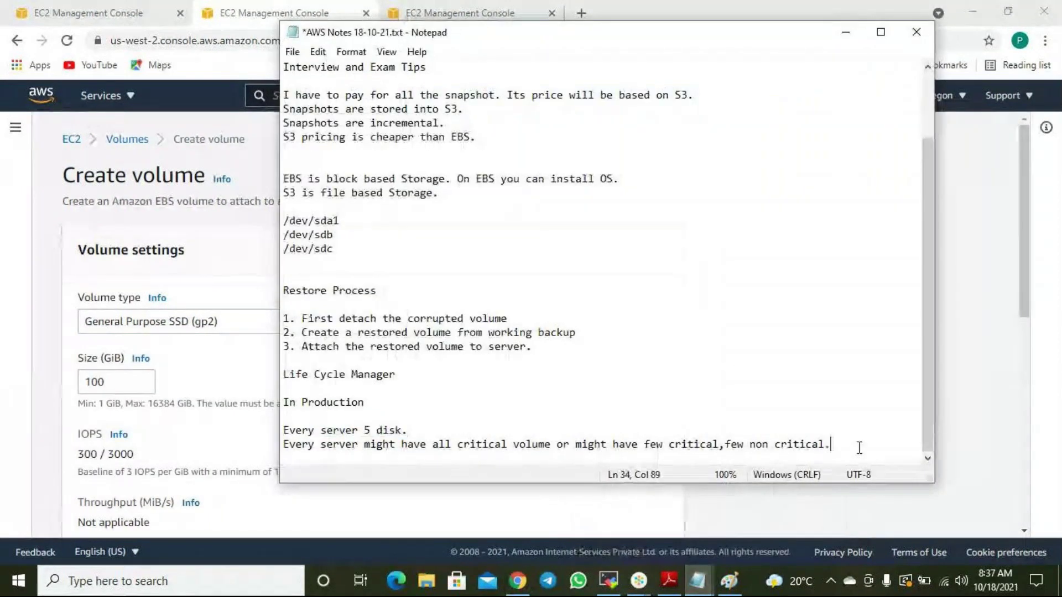
key("Return")
key("Return")
type("Volume")
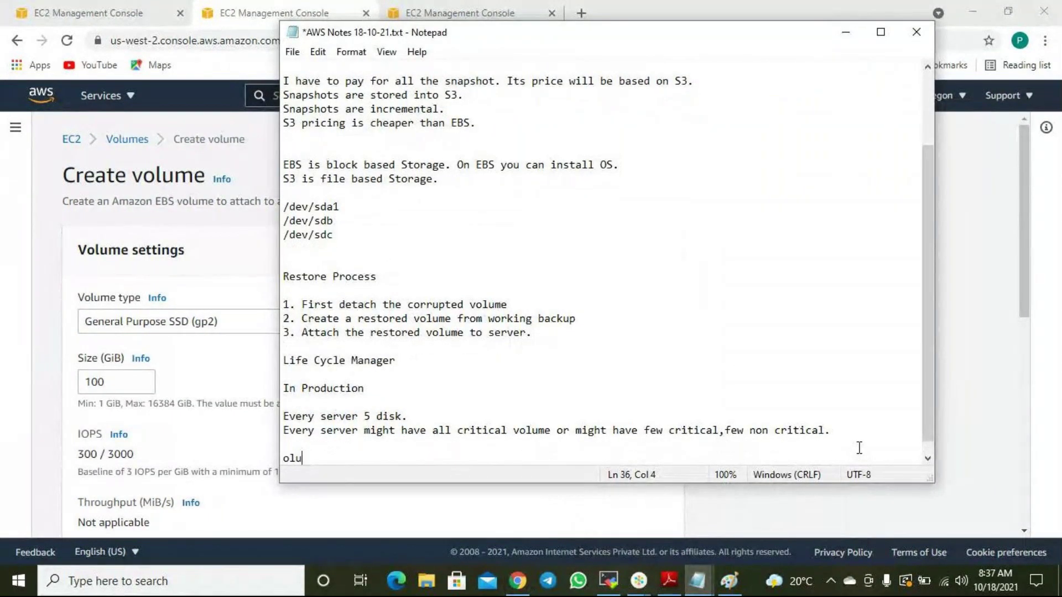
key("Left")
key("Left")
key("Left")
key("Left")
key("Left")
key("End")
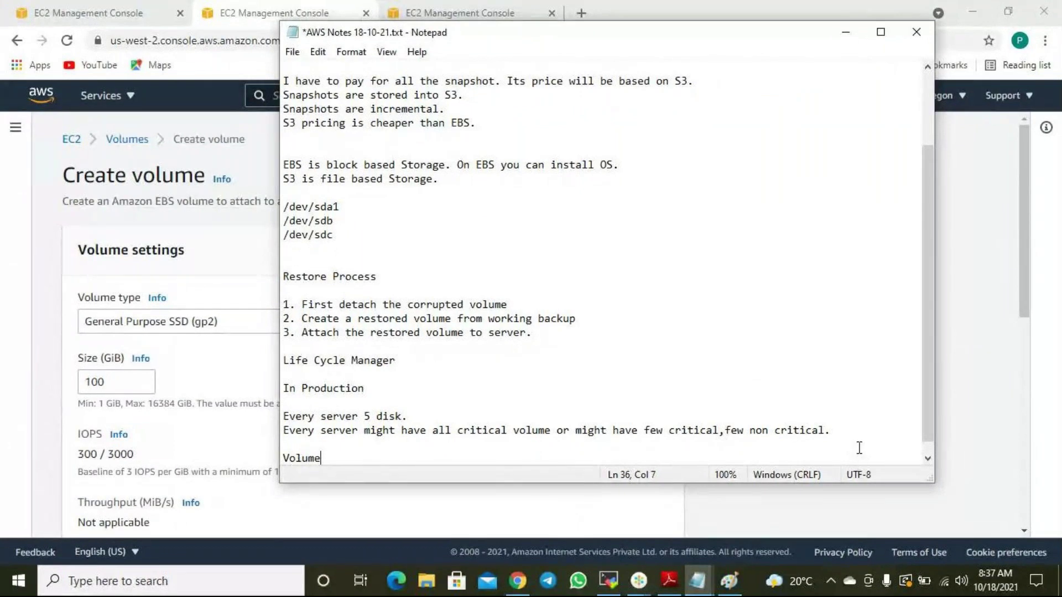
type("Types")
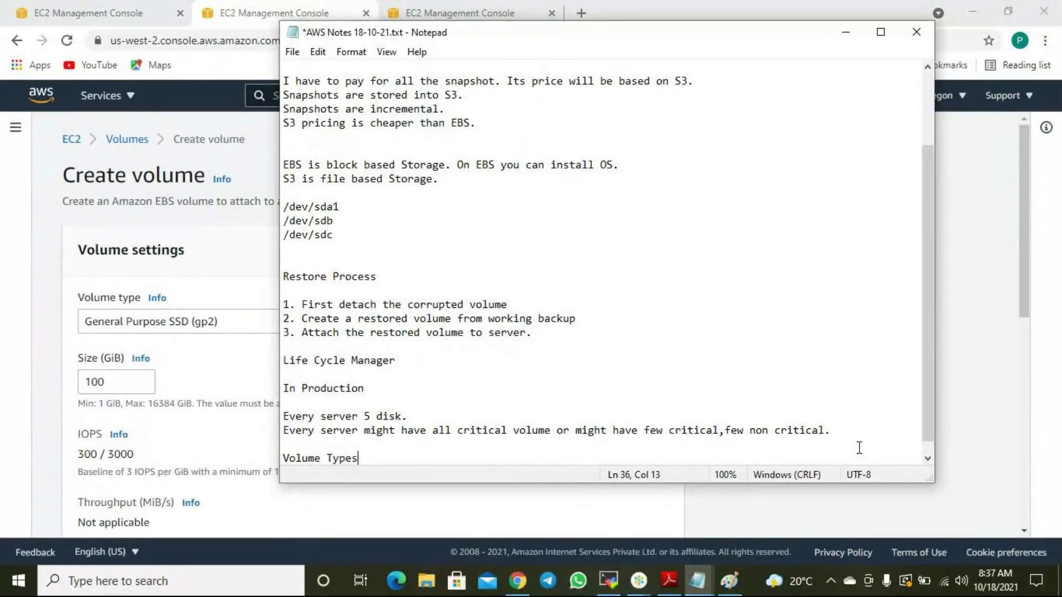
key("Return")
key("Return")
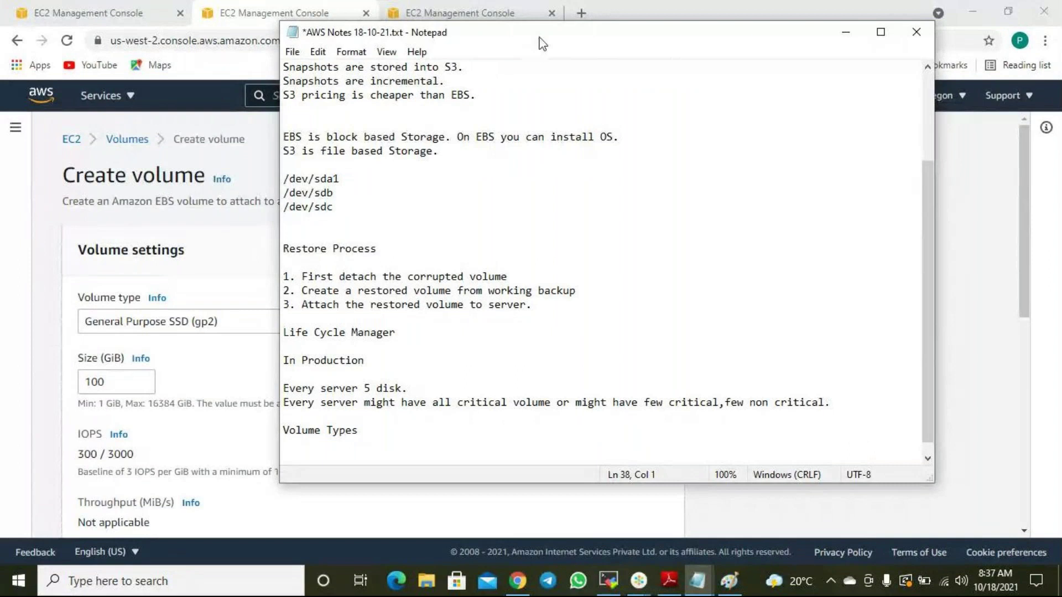
List General Purpose, Provisioned and Magnetic under the heading.
left_click_drag(542, 35, 687, 13)
type("General Purpose")
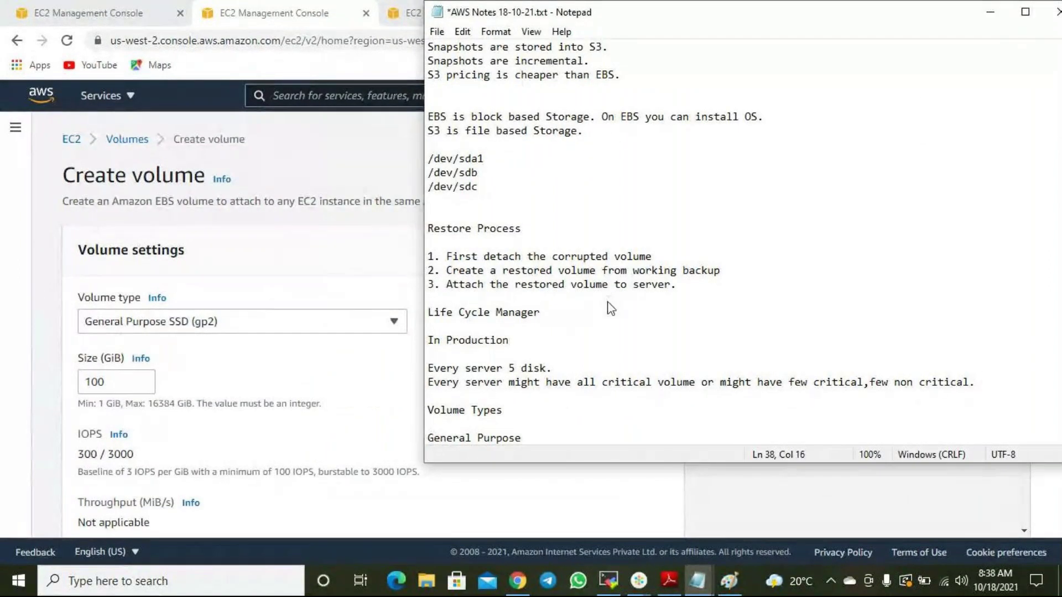
key("Return")
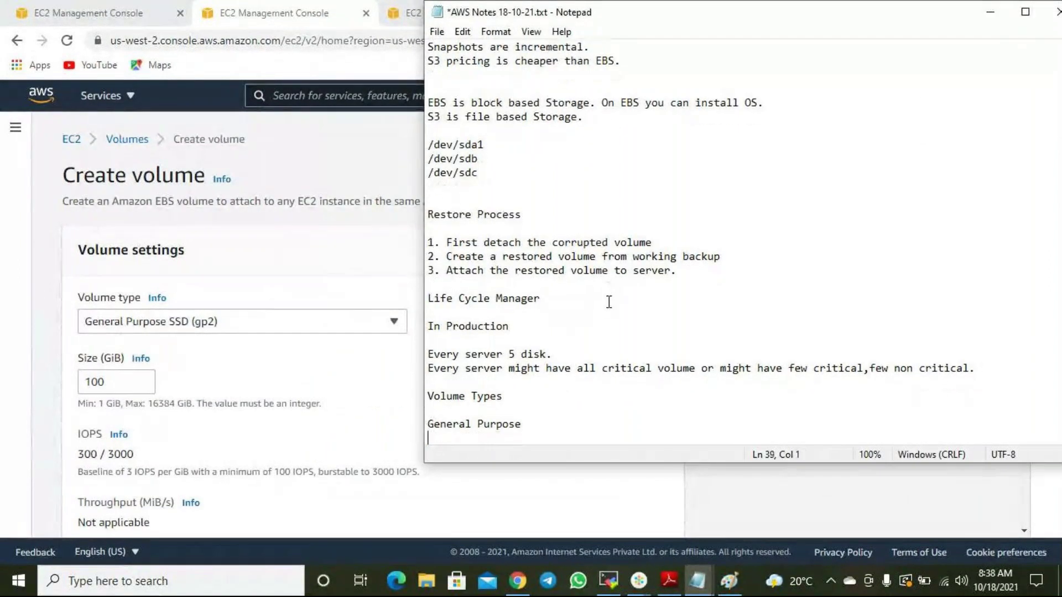
type("Provisioned")
key("Return")
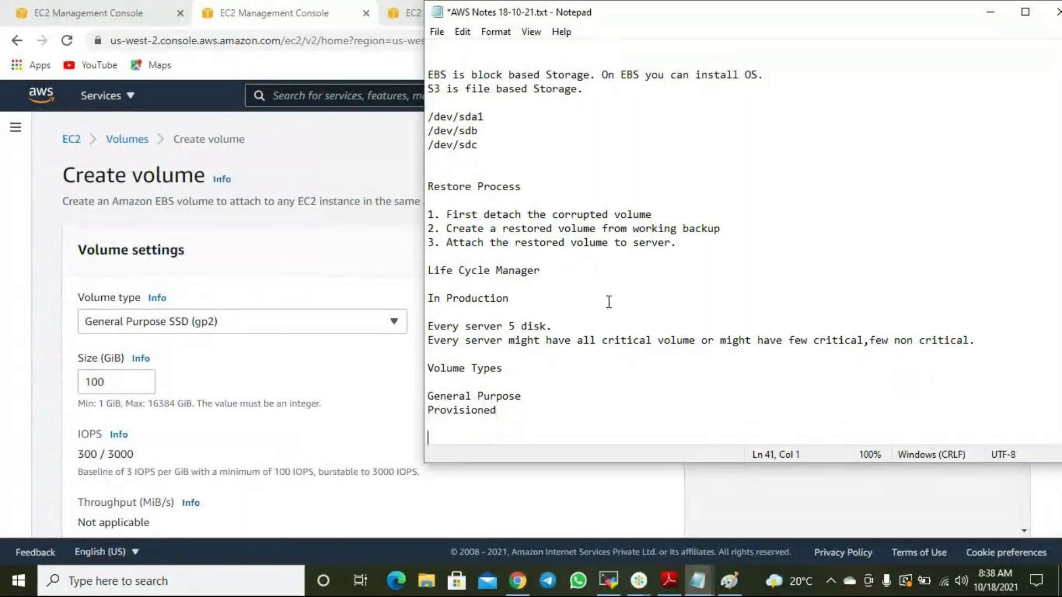
type("Magnetic")
Append '(GP2) - SSD' to the General Purpose line, then bring back the Create volume form.
scroll(304, 297, "down", 2)
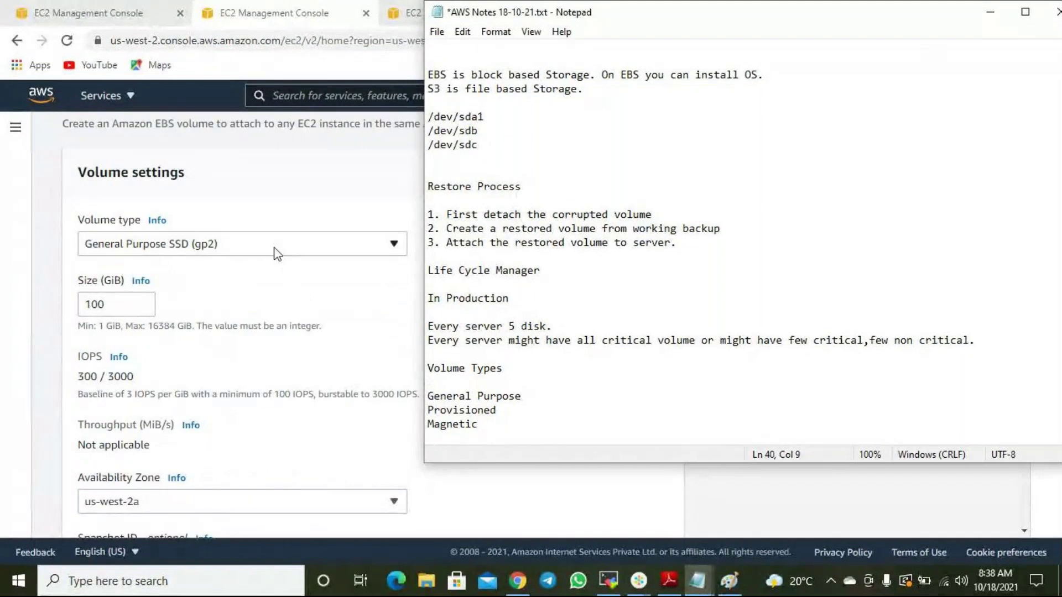
left_click(548, 407)
left_click(570, 397)
type("(GP2) - SSD")
key("Down")
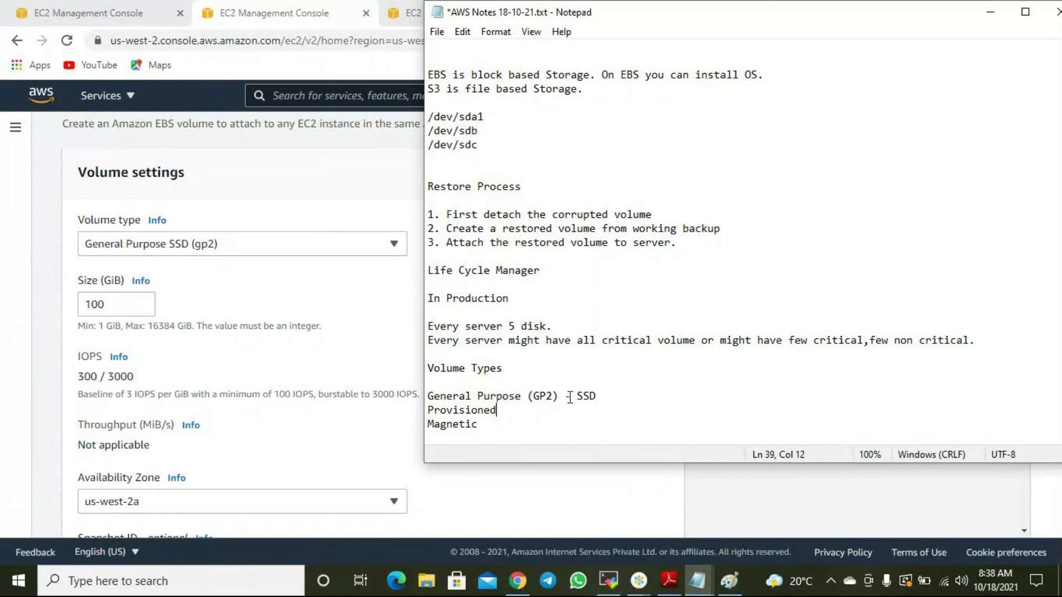
left_click(84, 377)
mouse_move(84, 377)
left_mouse_down()
mouse_move(145, 383)
mouse_move(98, 381)
left_mouse_up()
Change the new volume's type to General Purpose SSD (gp3), then switch back to the AWS notes.
left_click(115, 373)
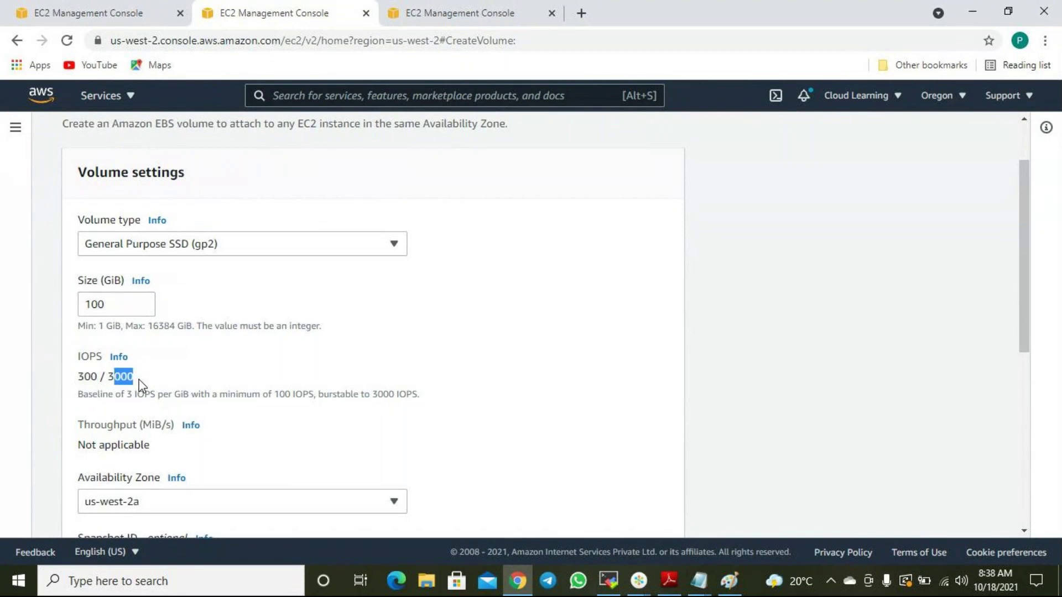
scroll(141, 390, "down", 2)
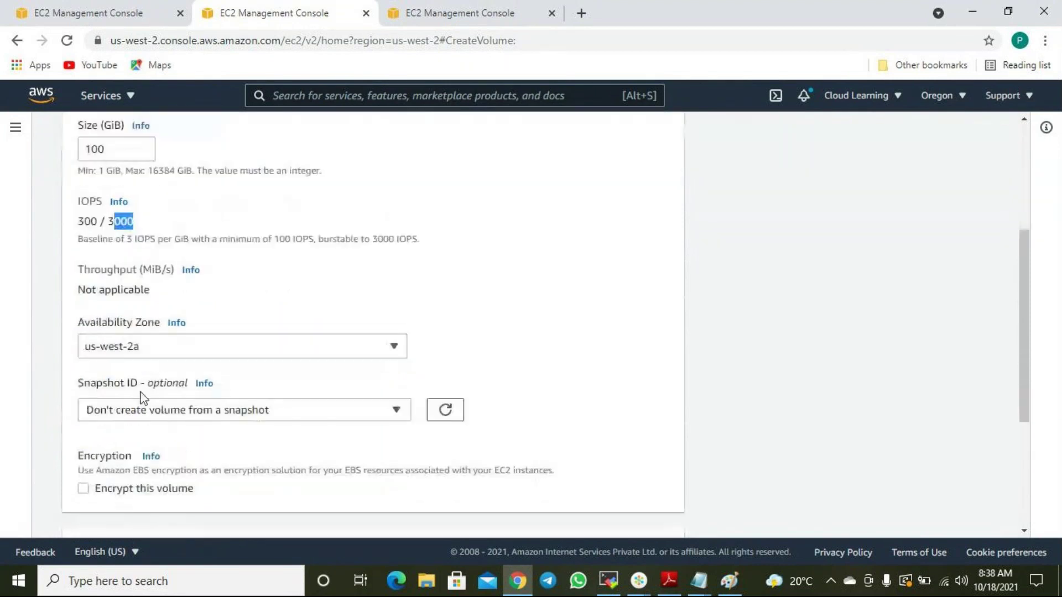
scroll(179, 359, "up", 2)
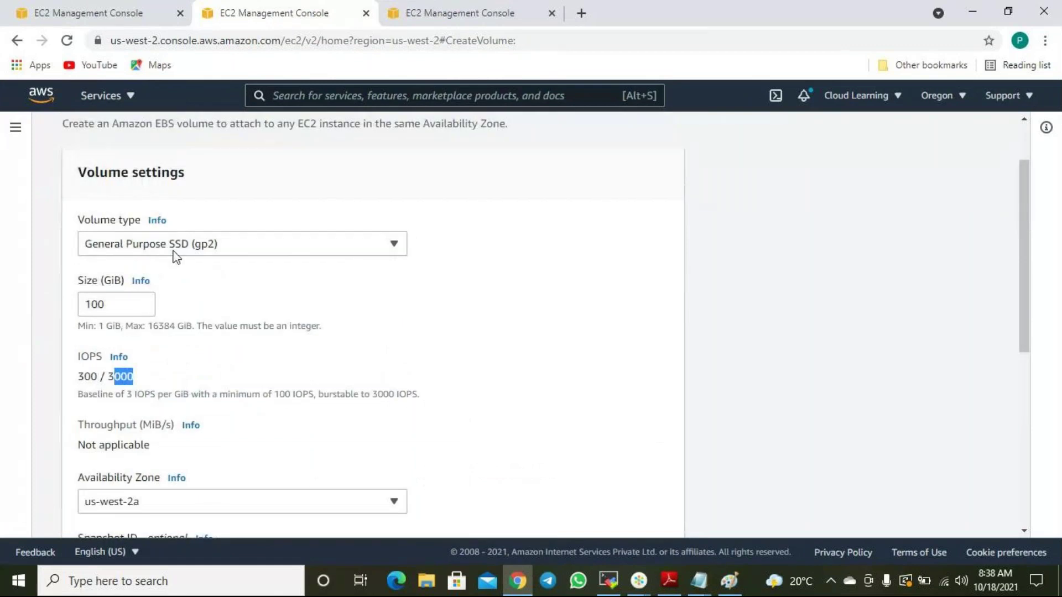
left_click(184, 248)
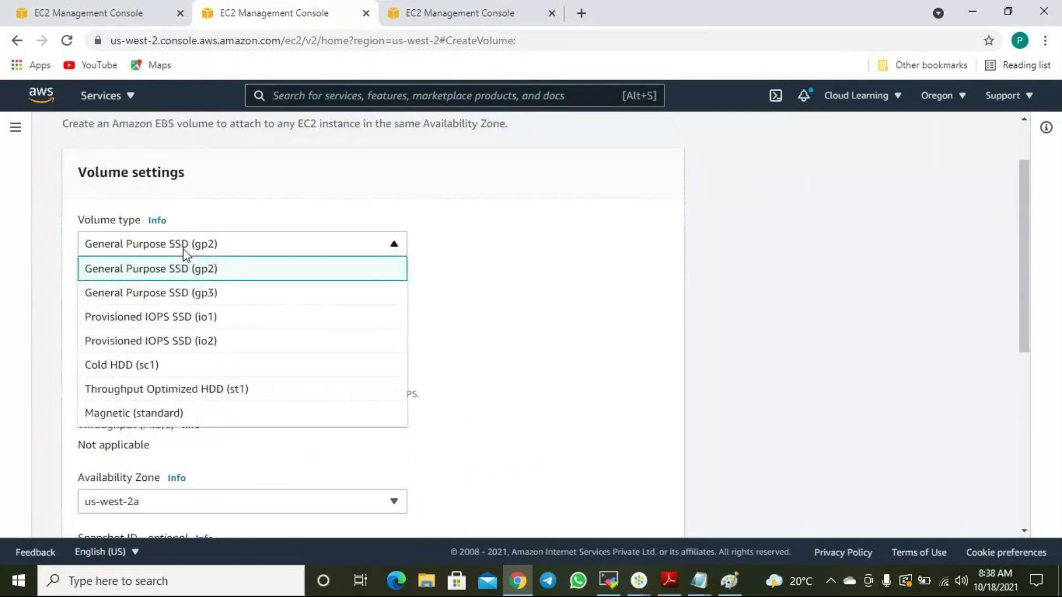
left_click(183, 295)
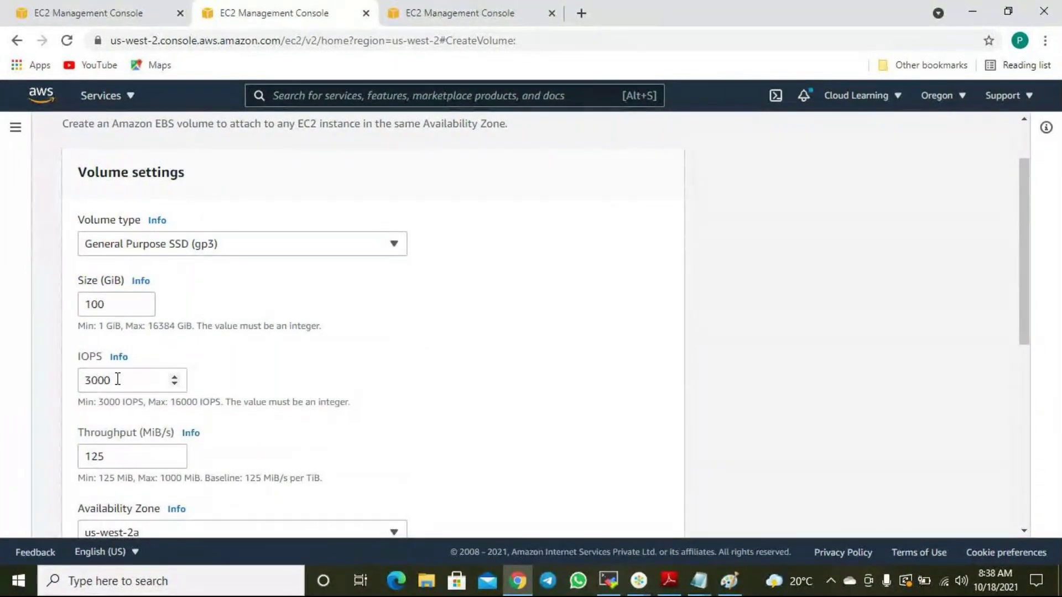
mouse_move(699, 581)
left_click(795, 485)
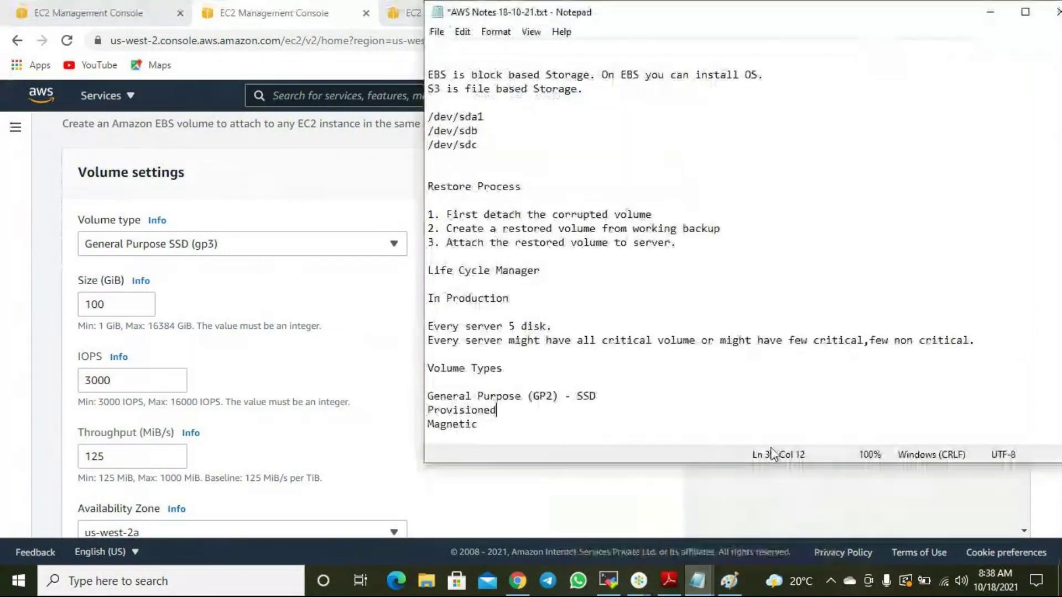
Add a 'GP3 10 times faster' line beneath the GP2 entry.
left_click(614, 386)
left_click(621, 396)
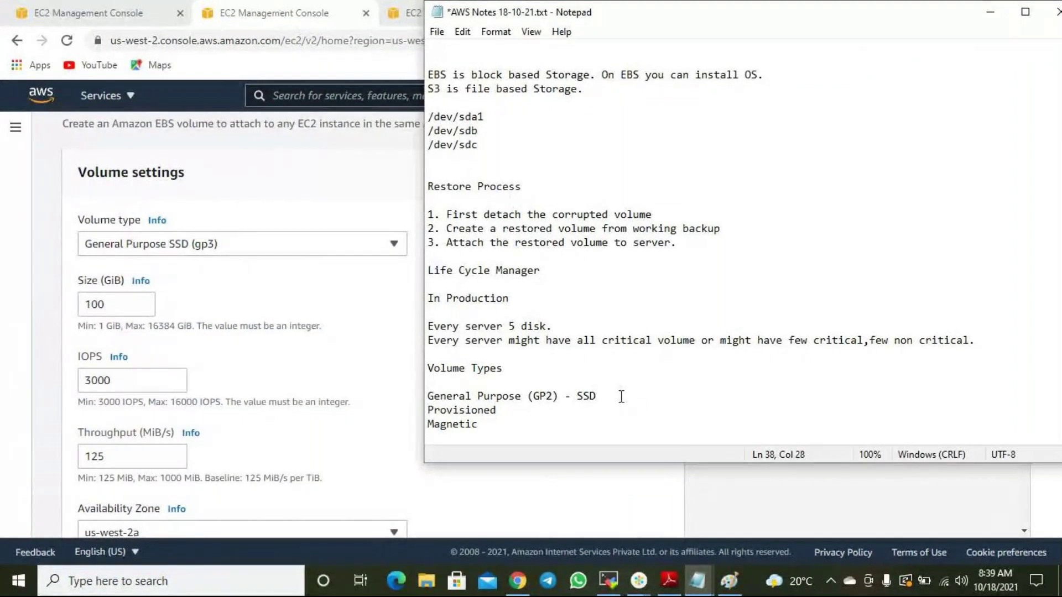
key("Return")
type("GP3")
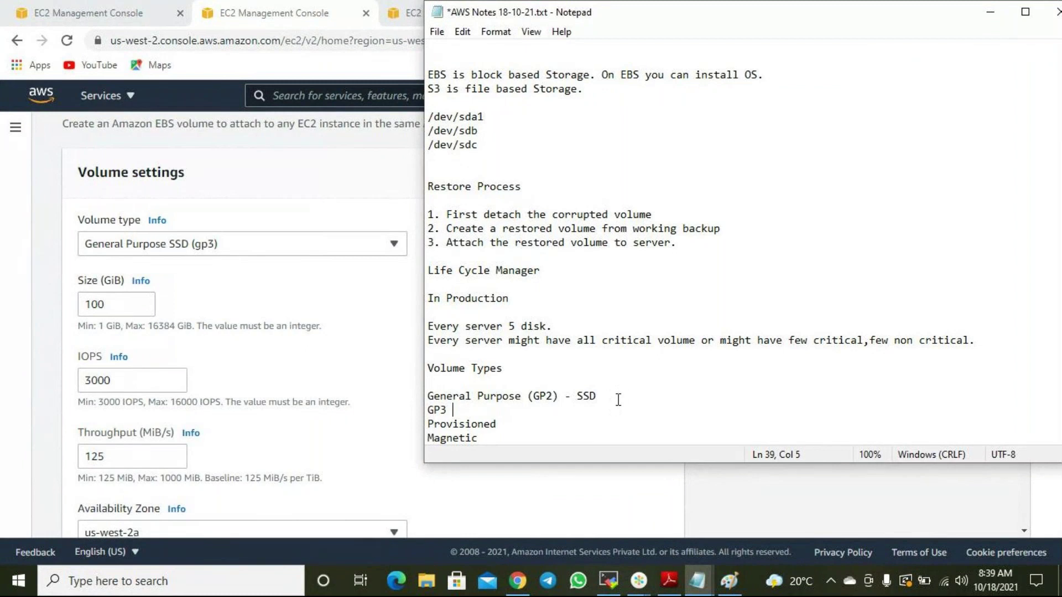
type("10 times faster")
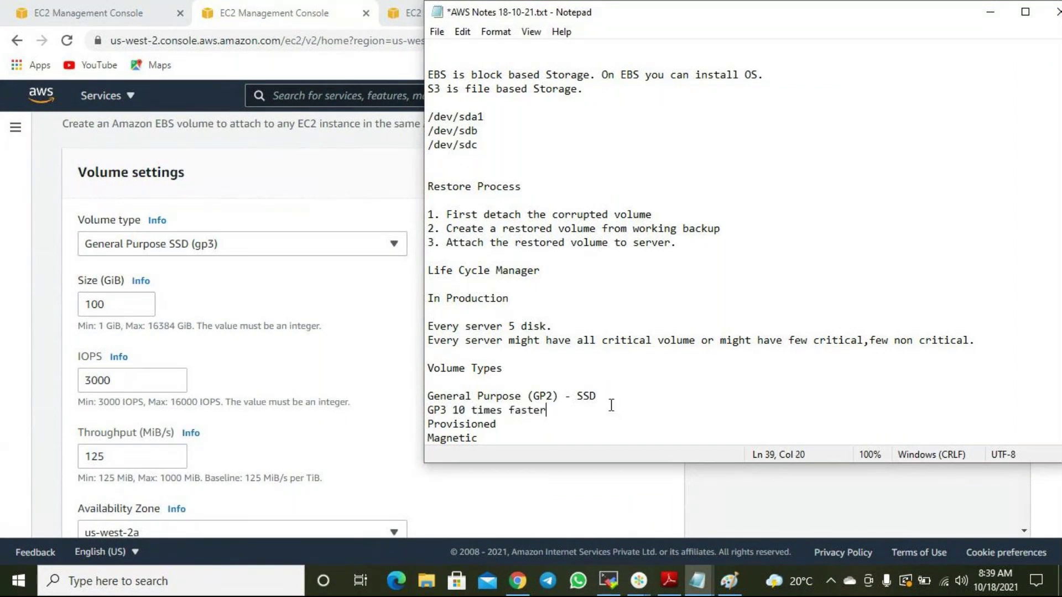
Insert blank lines before Provisioned and Magnetic, and append '(HDD)' to Magnetic.
left_click_drag(574, 412, 420, 393)
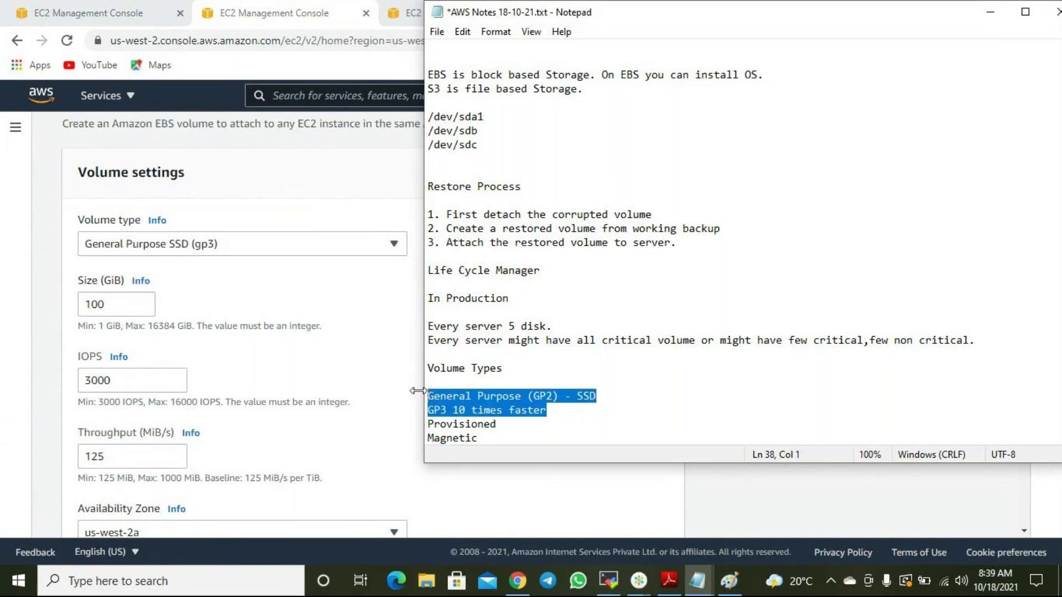
left_click(565, 418)
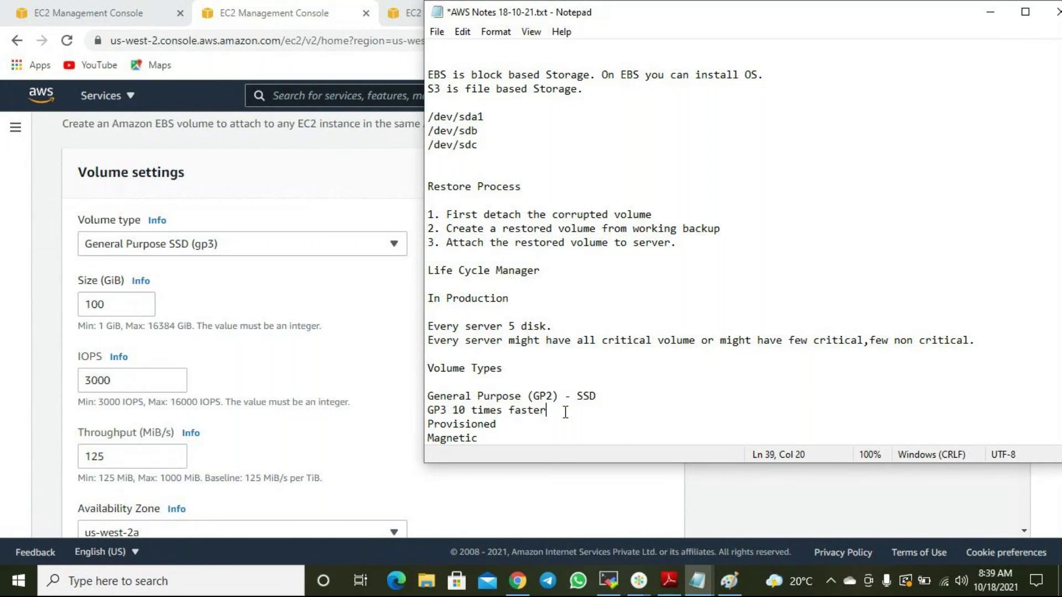
key("Return")
key("Down")
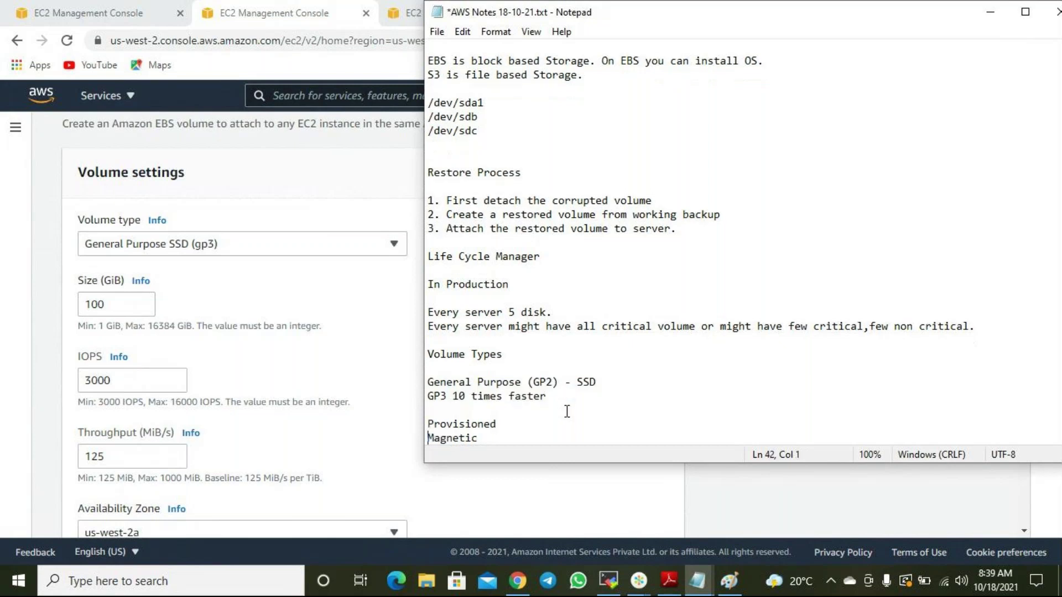
key("Return")
key("End")
type("(HDD)")
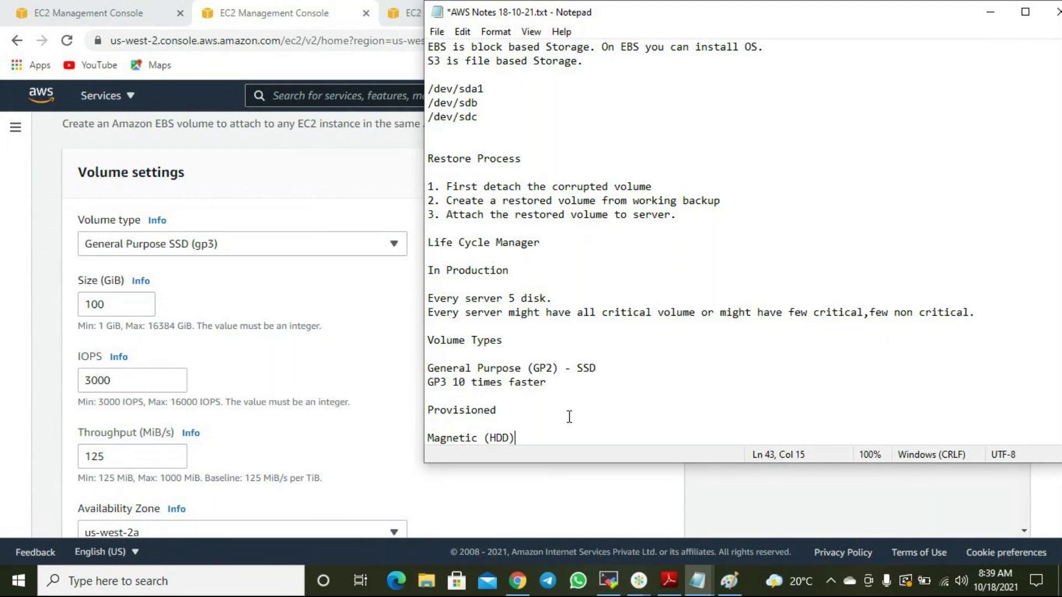
Check the console's volume type list, keeping gp3, then return to the notes.
scroll(570, 437, "down", 1)
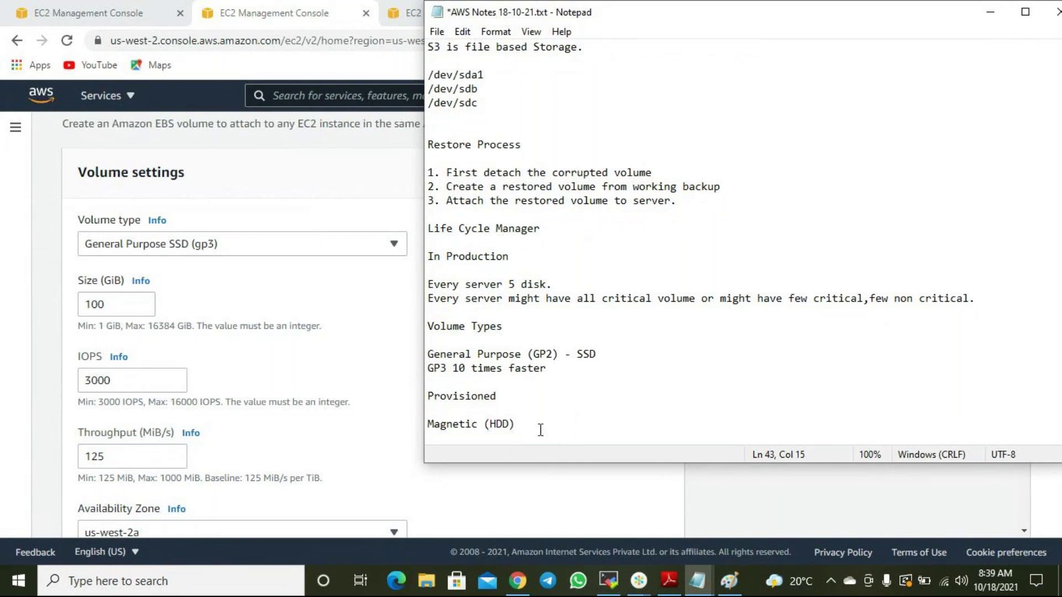
left_click(310, 248)
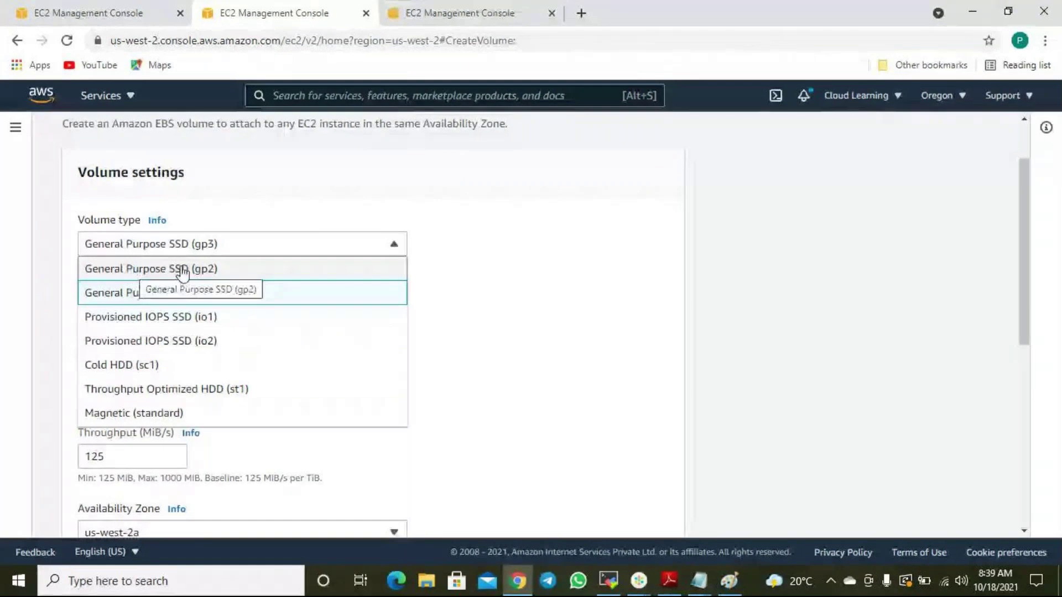
left_click(503, 264)
mouse_move(699, 581)
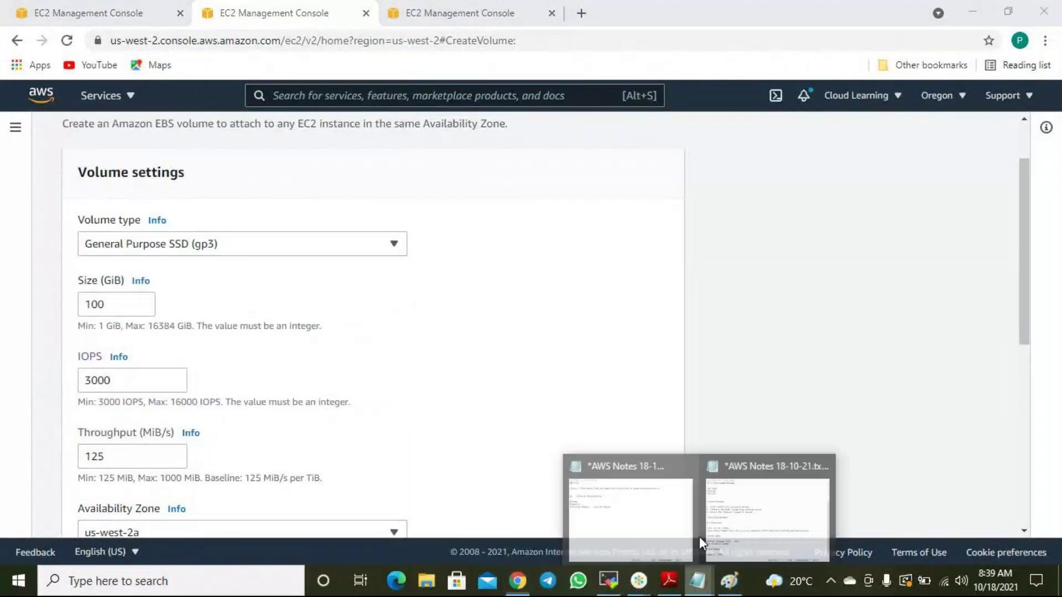
left_click(576, 468)
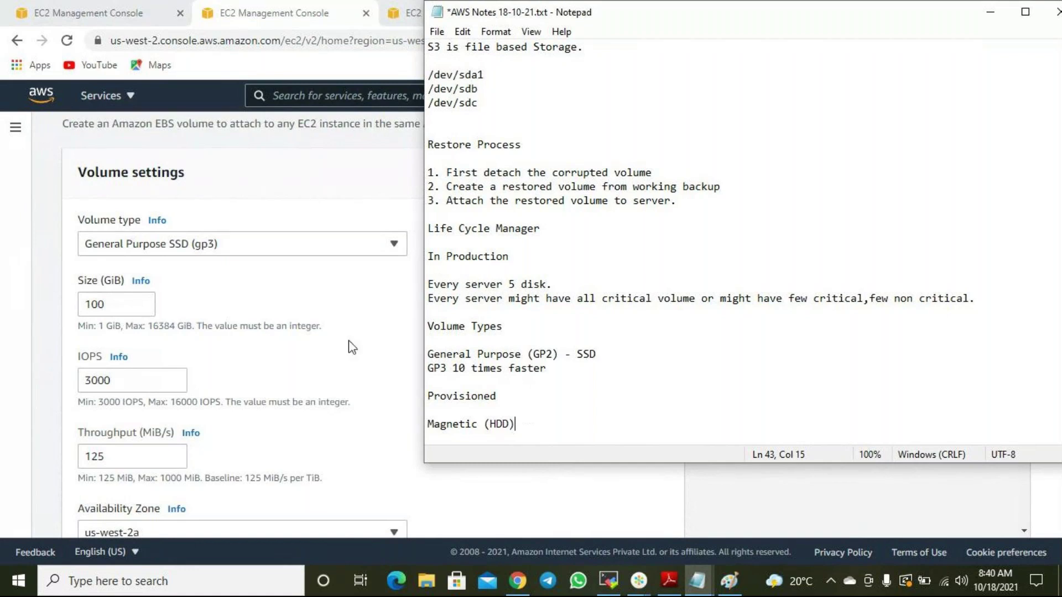
Change the volume type to Provisioned IOPS SSD (io1) and return to the notes.
left_click(227, 247)
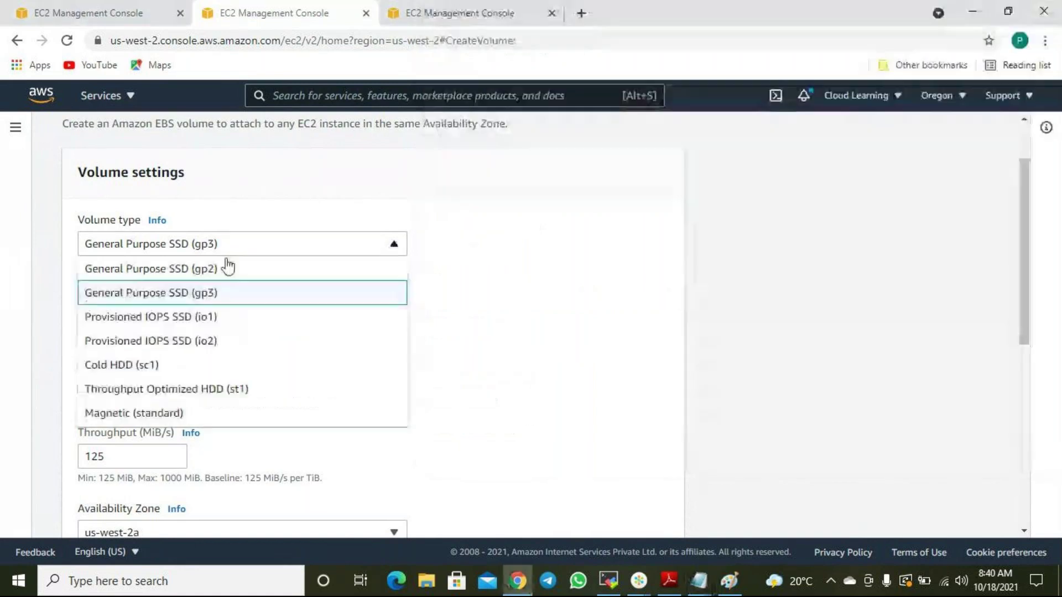
left_click(165, 321)
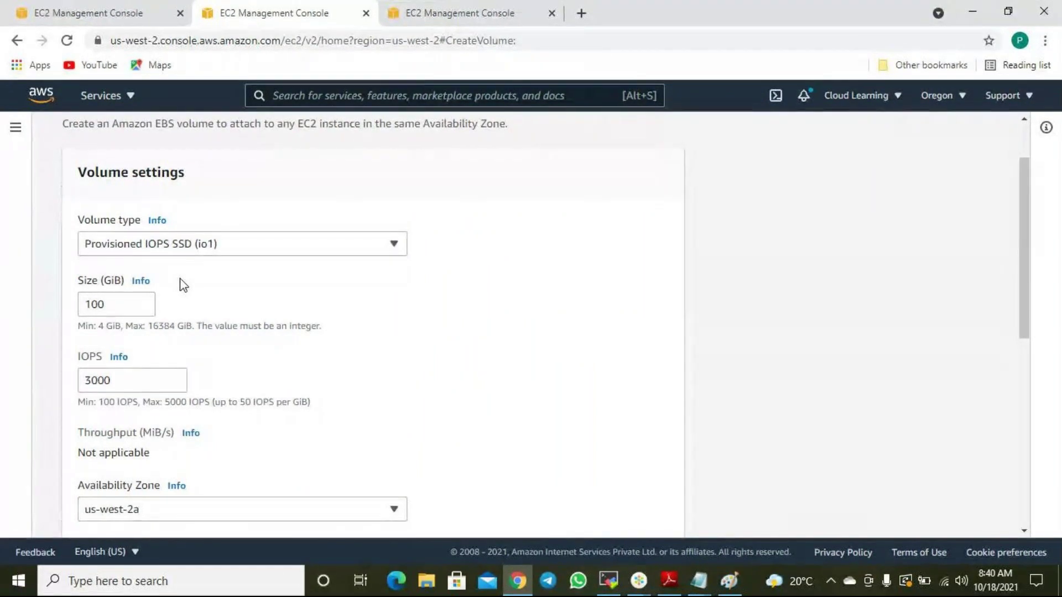
mouse_move(698, 581)
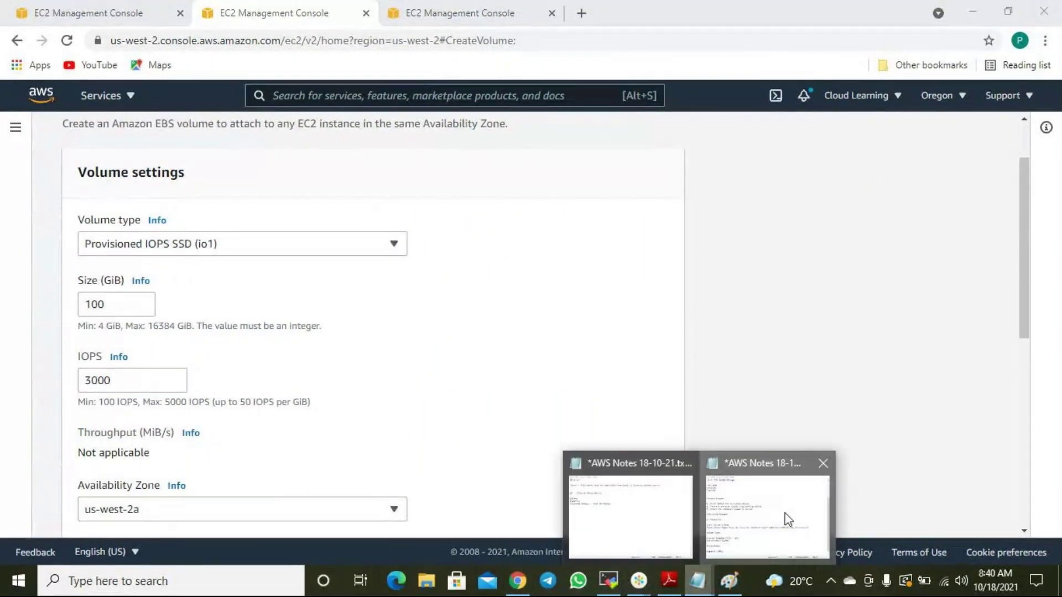
left_click(788, 520)
Add '- io1 - optimized disk' after Provisioned in the notes.
left_click_drag(516, 424, 434, 424)
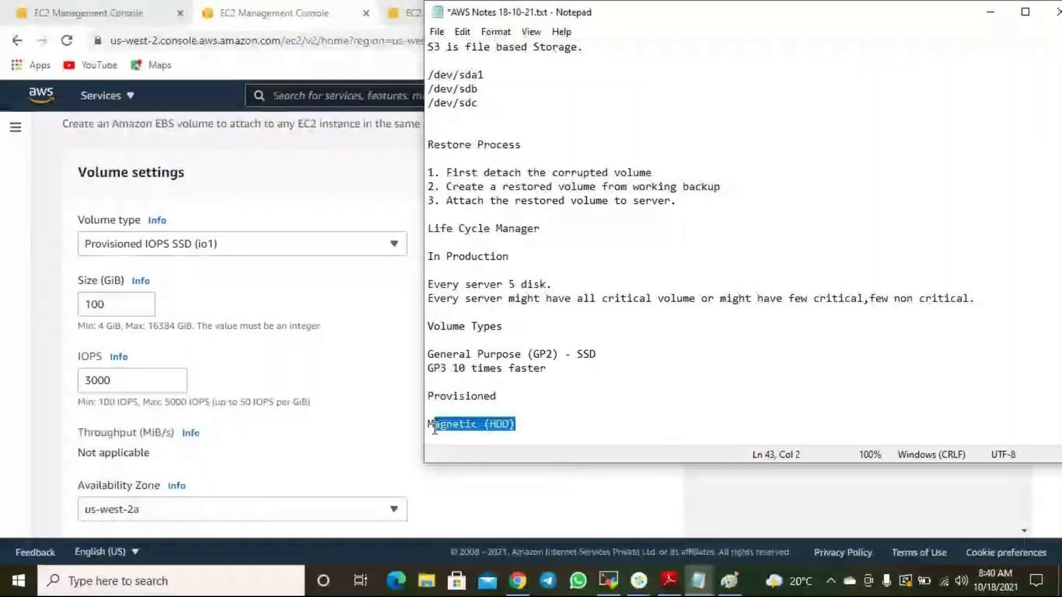
left_click_drag(428, 368, 453, 367)
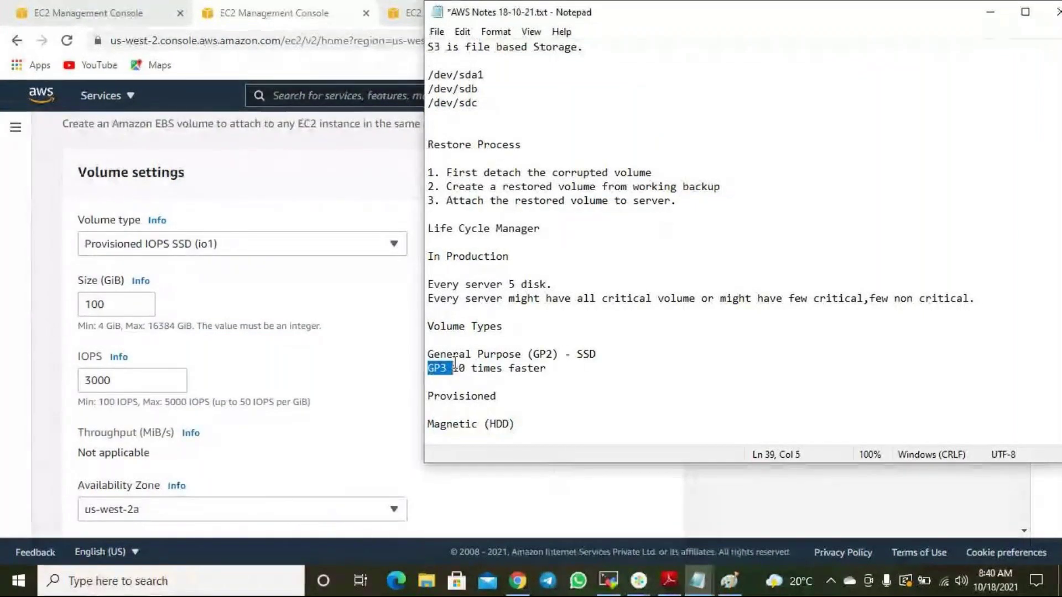
left_click(521, 397)
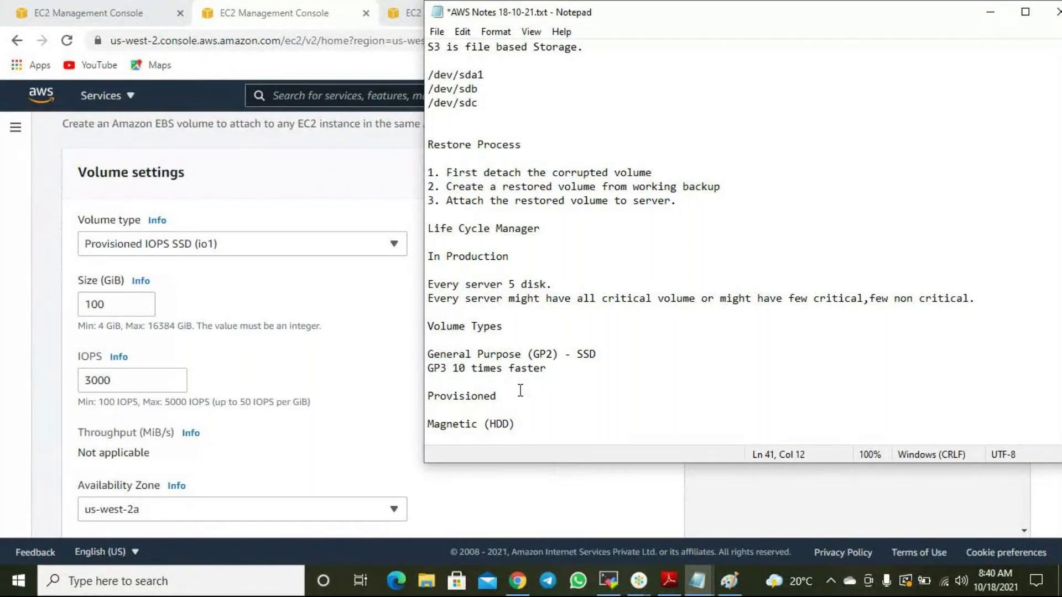
type("- io1 - optimized disk")
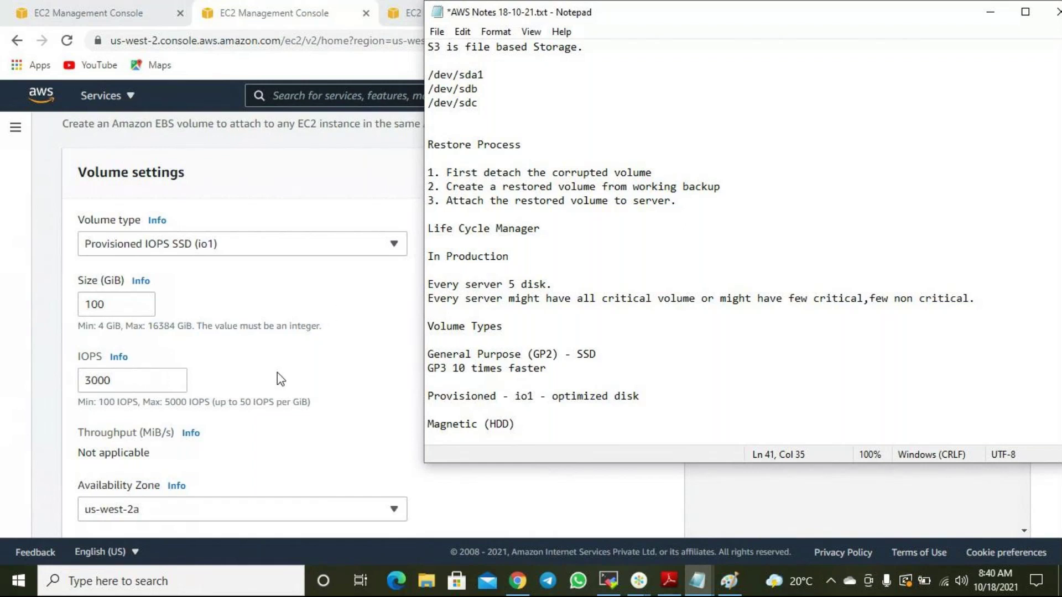
Note the console's 3000 IOPS value as '3000 ipos' after the io1 note.
left_click_drag(113, 380, 81, 380)
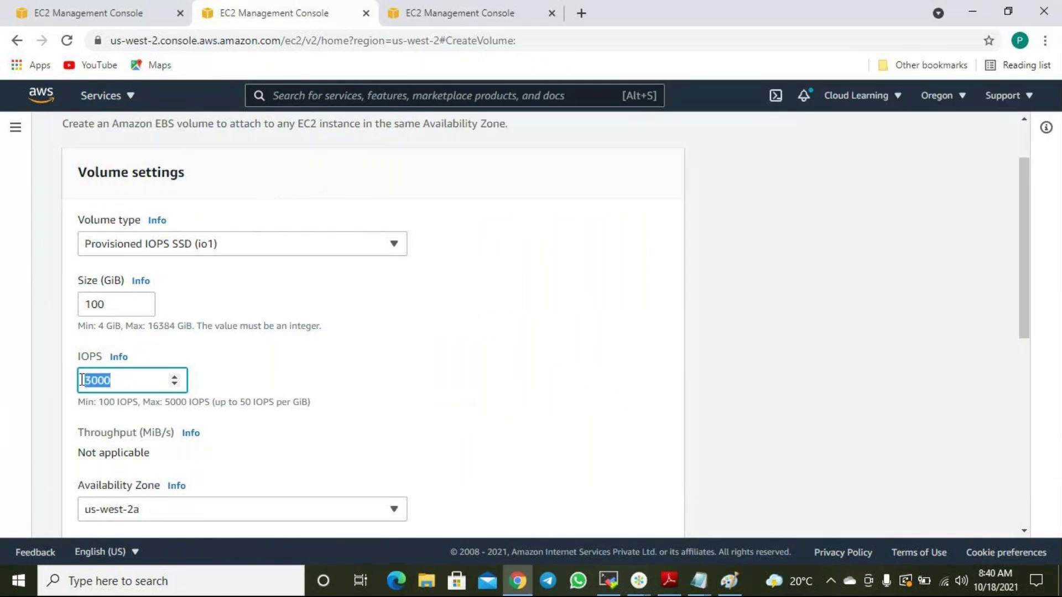
mouse_move(699, 581)
left_click(767, 520)
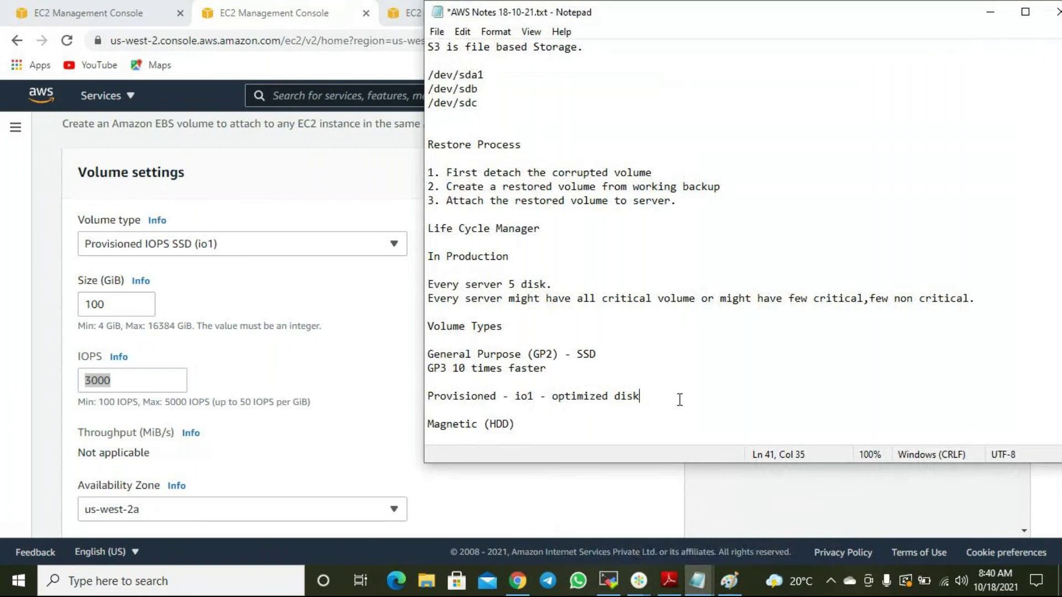
key("Tab")
type("3000 ipo")
type("s")
left_click(166, 379)
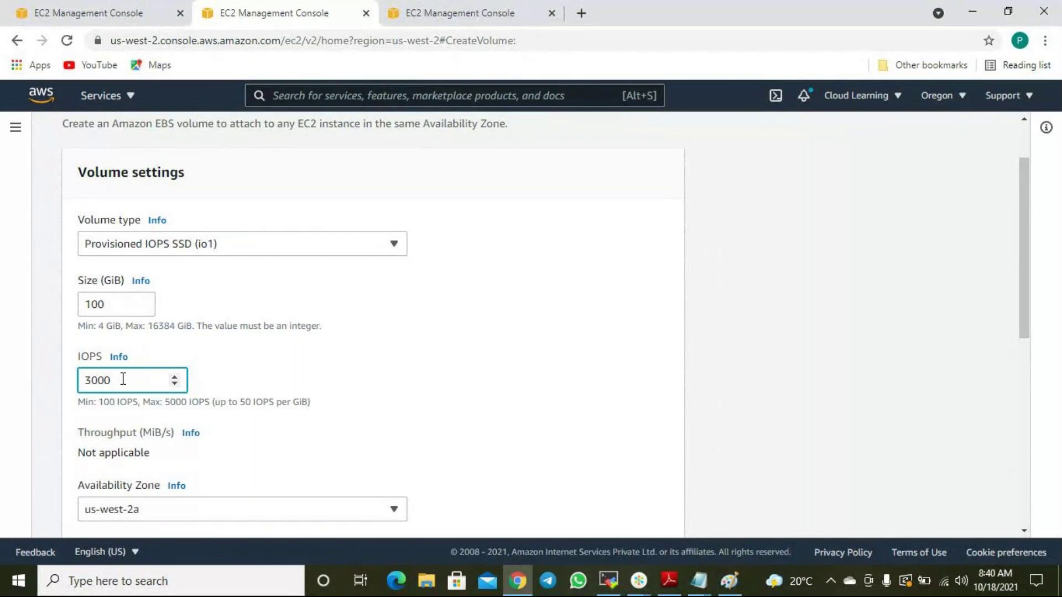
left_click(223, 243)
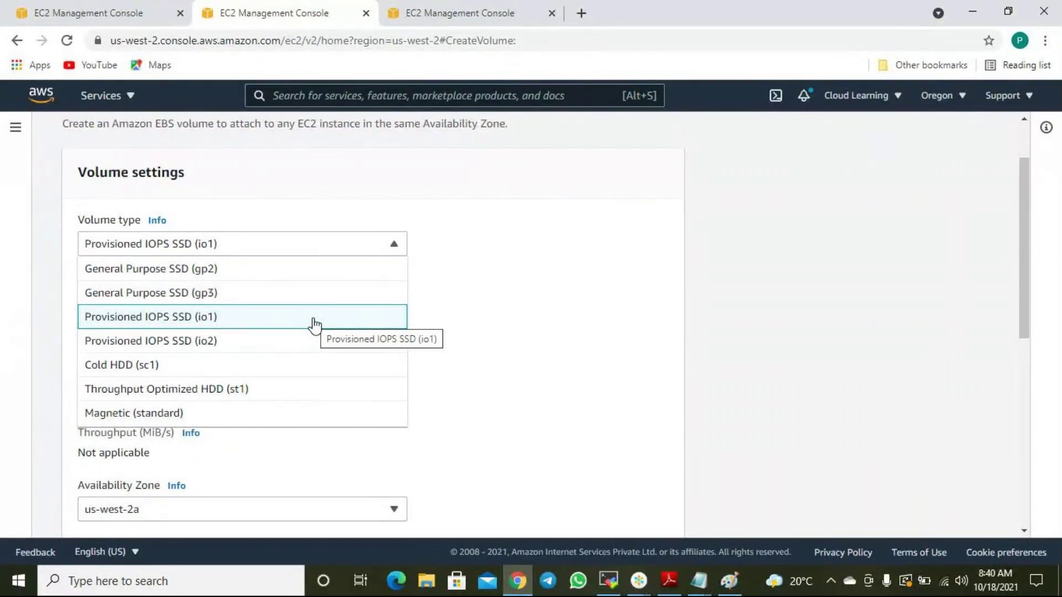
Choose Provisioned IOPS SSD (io2) and review the IOPS help showing the 64,000 limit.
left_click(283, 346)
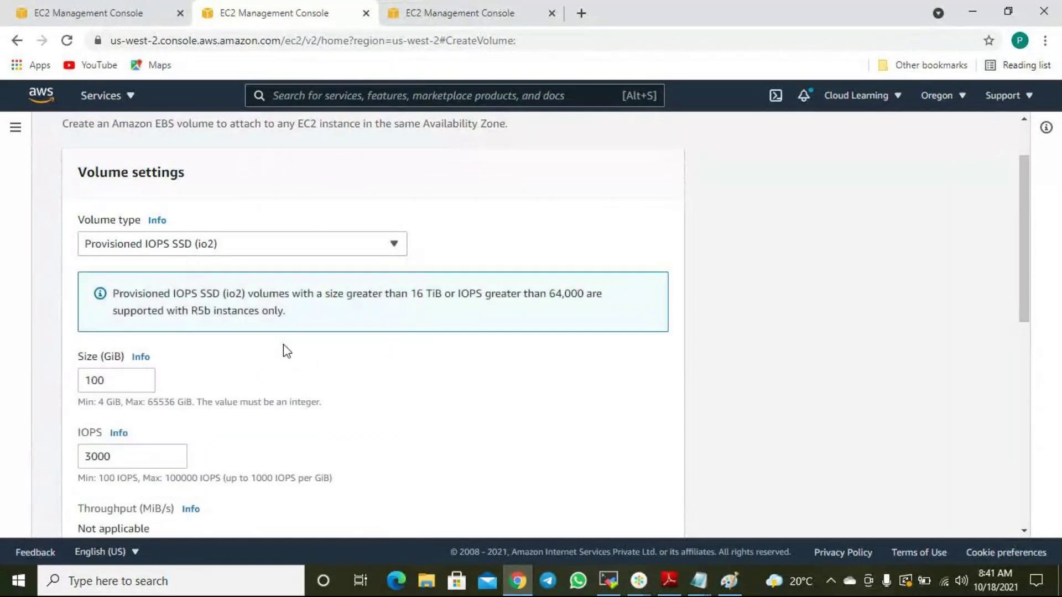
scroll(319, 384, "down", 5)
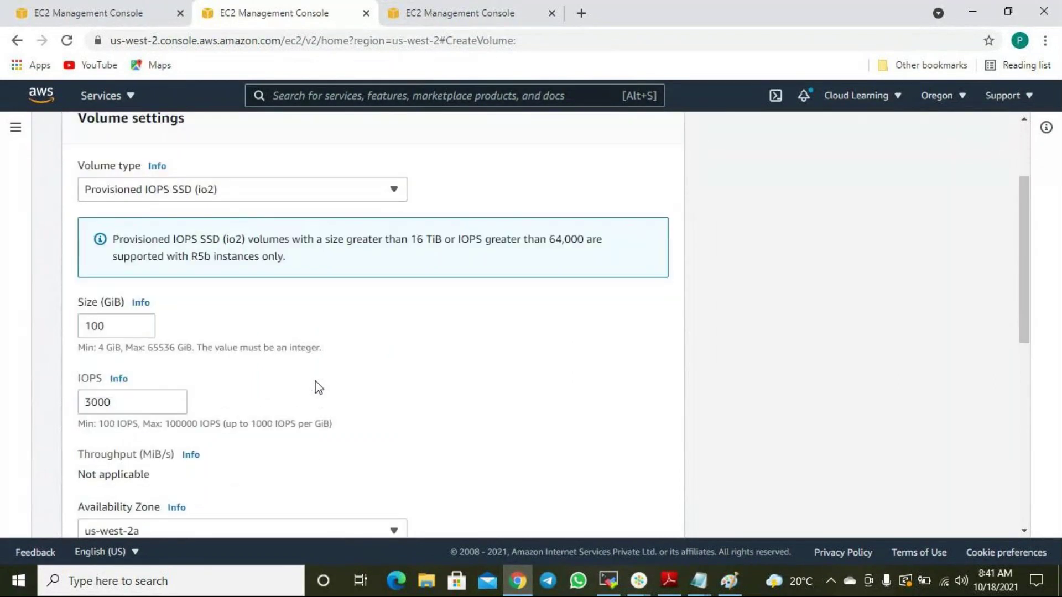
scroll(319, 390, "up", 3)
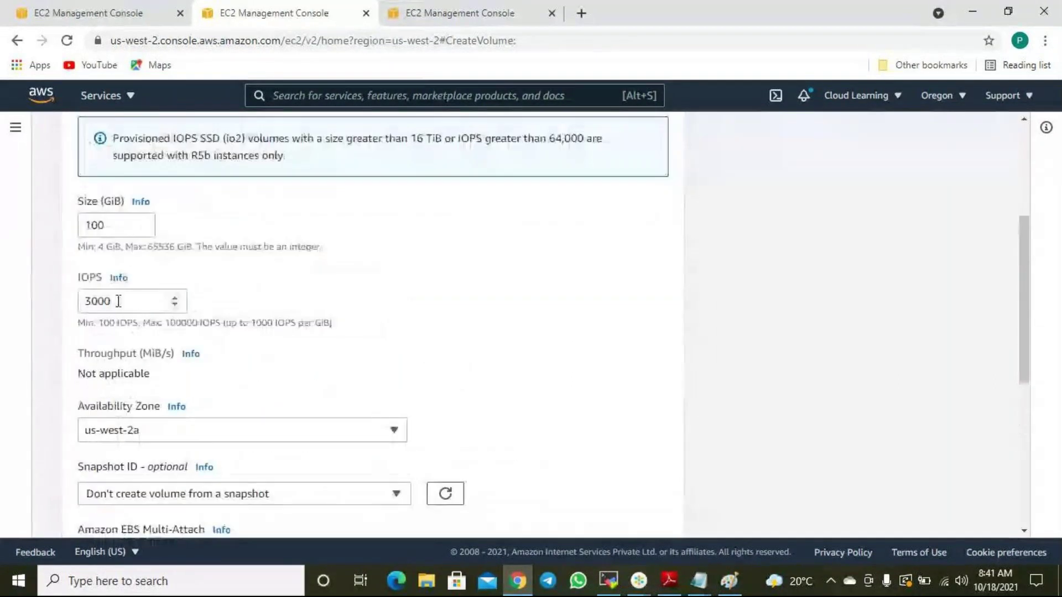
left_click(125, 284)
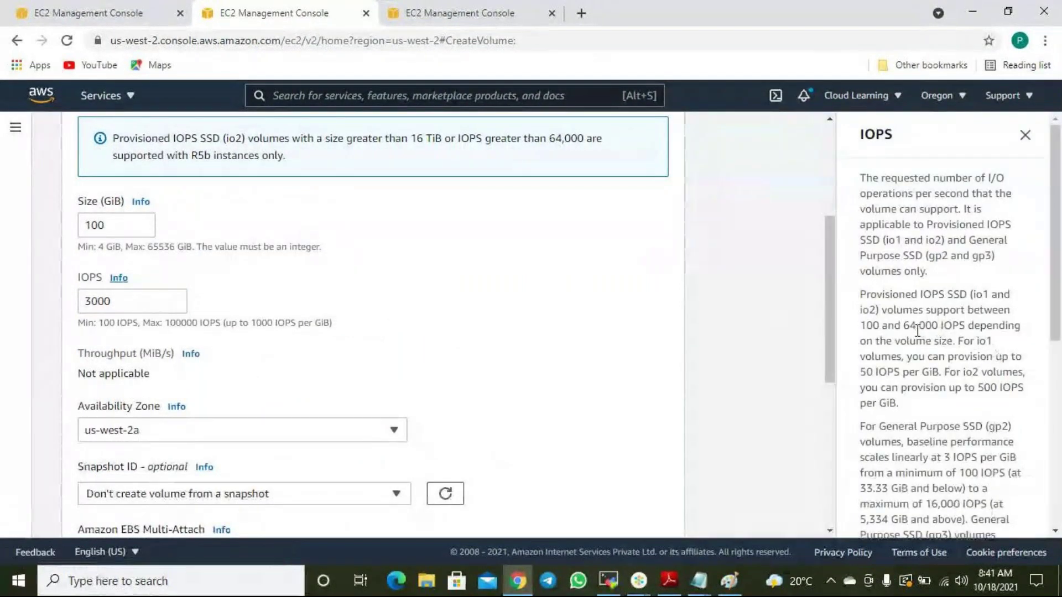
left_click_drag(909, 329, 948, 329)
scroll(948, 329, "down", 3)
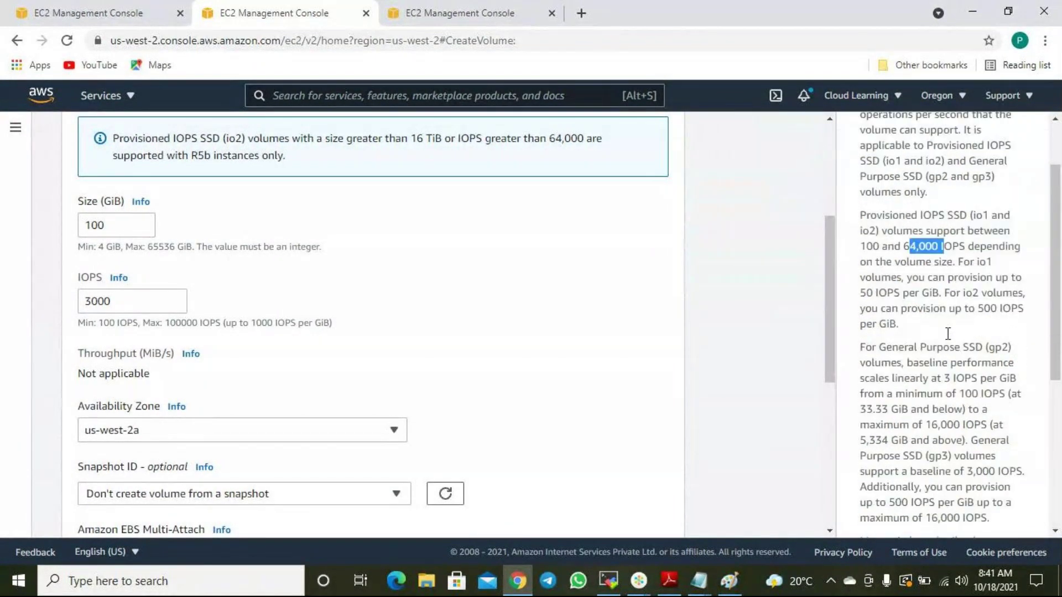
scroll(948, 334, "up", 2)
Add an io2 line beneath the io1 entry in the AWS notes.
left_click(935, 288)
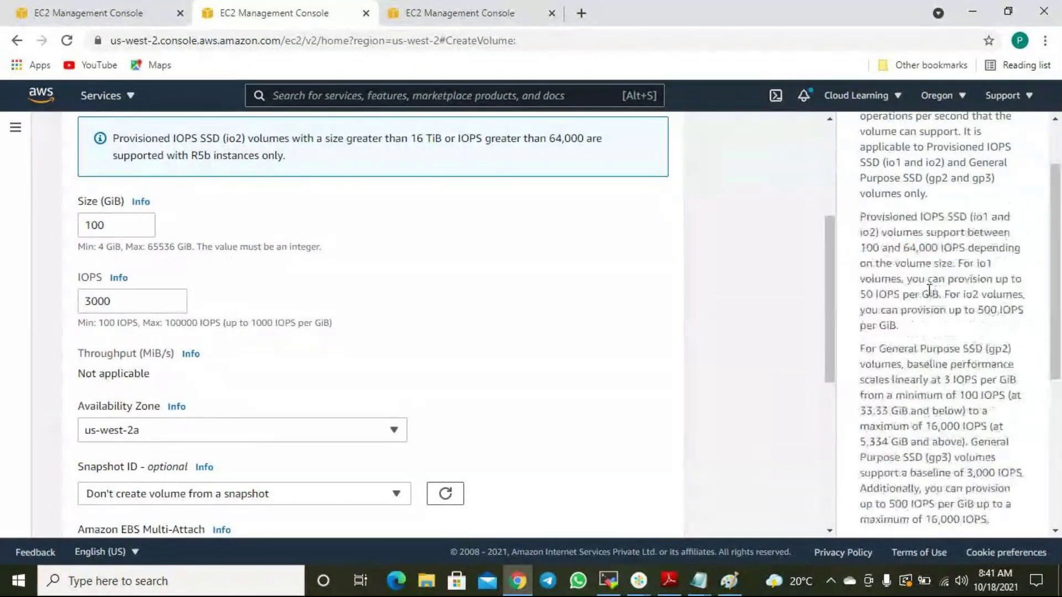
mouse_move(702, 584)
left_click(760, 506)
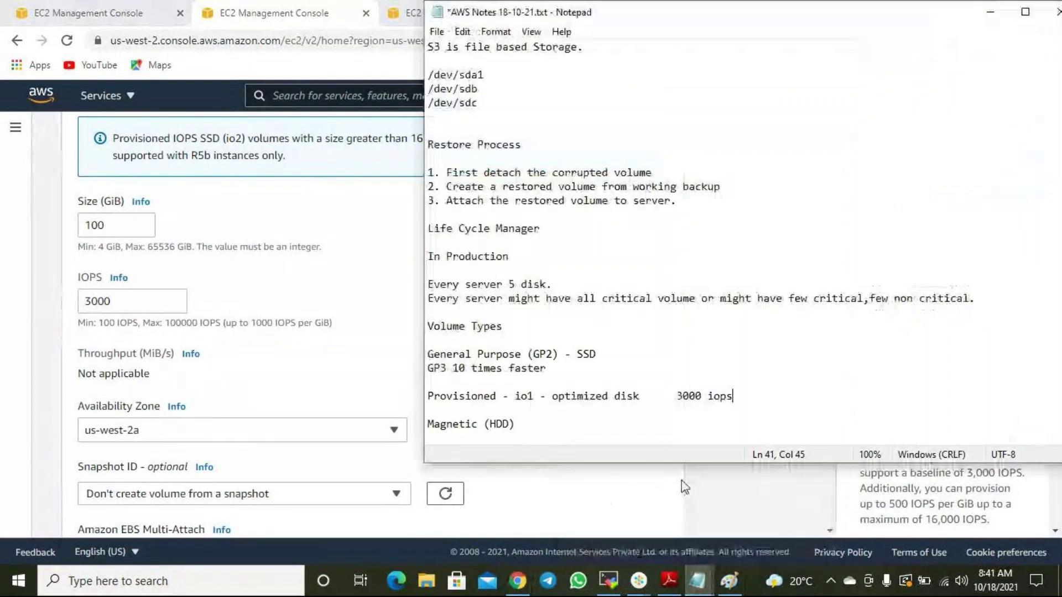
key("Return")
type("io2")
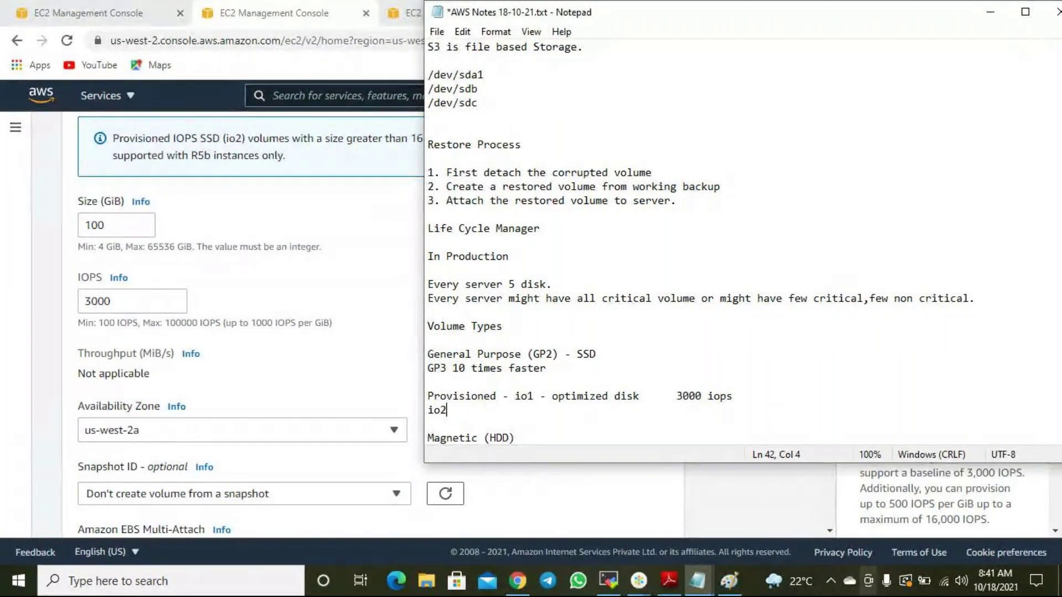
Highlight the GP2/GP3, io1/io2 and Magnetic (HDD) lines in turn while explaining them.
left_click_drag(546, 369, 454, 356)
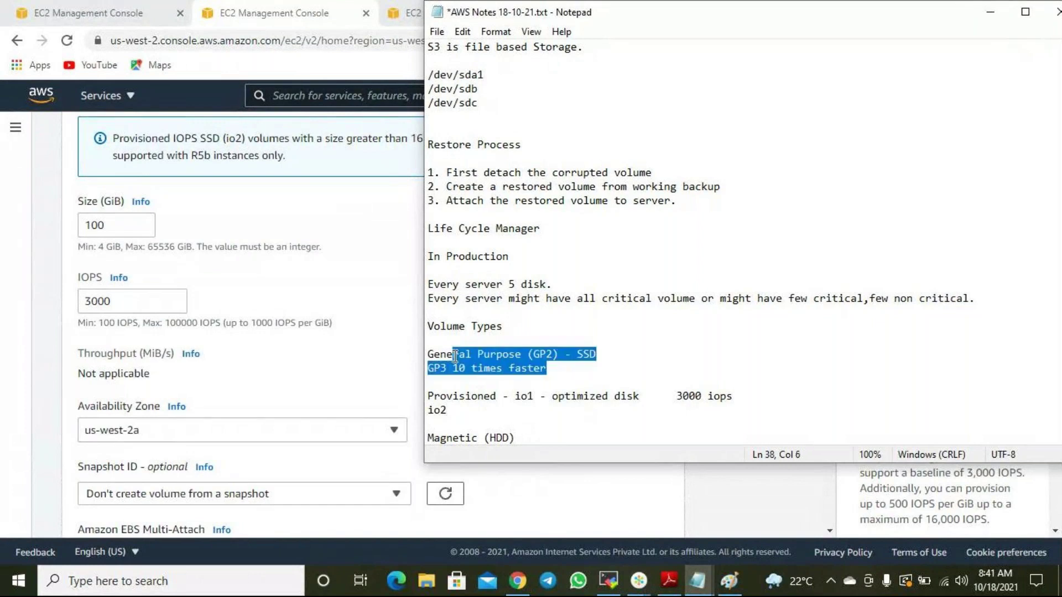
left_click_drag(446, 410, 428, 399)
left_click_drag(527, 438, 423, 435)
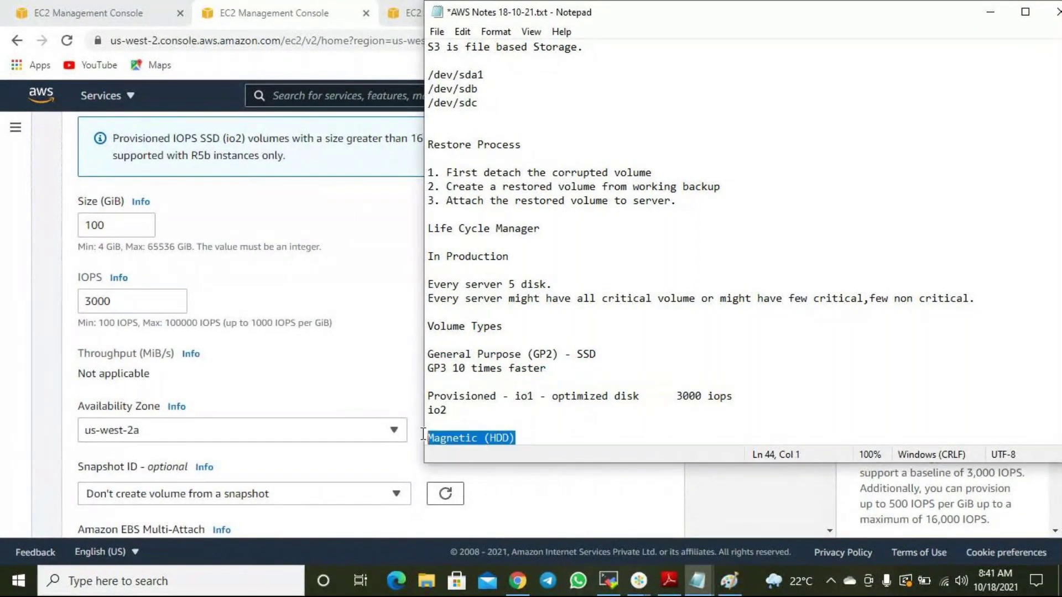
left_click_drag(546, 368, 426, 357)
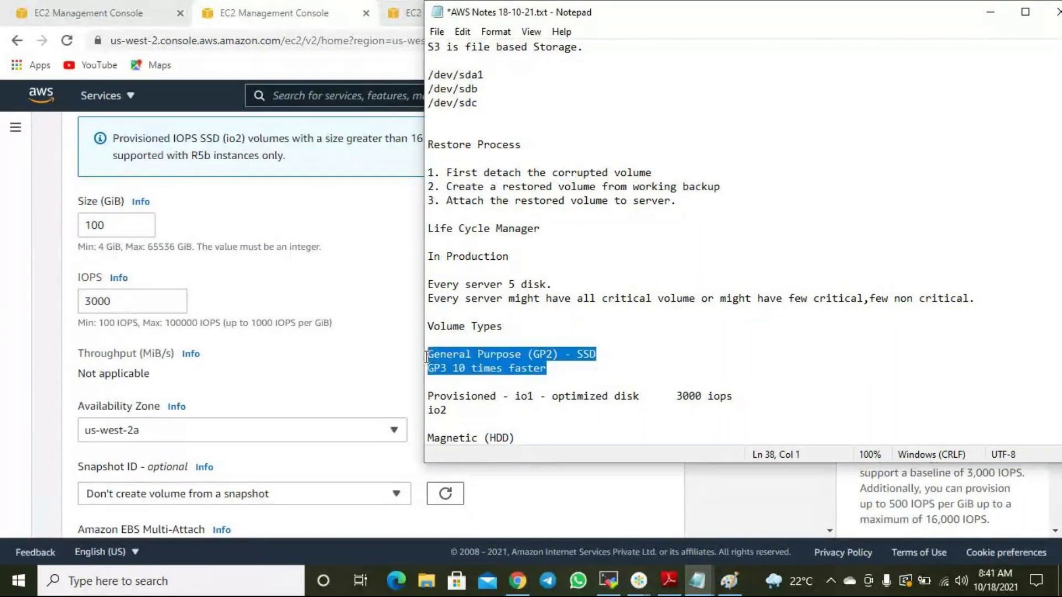
left_click_drag(446, 410, 422, 403)
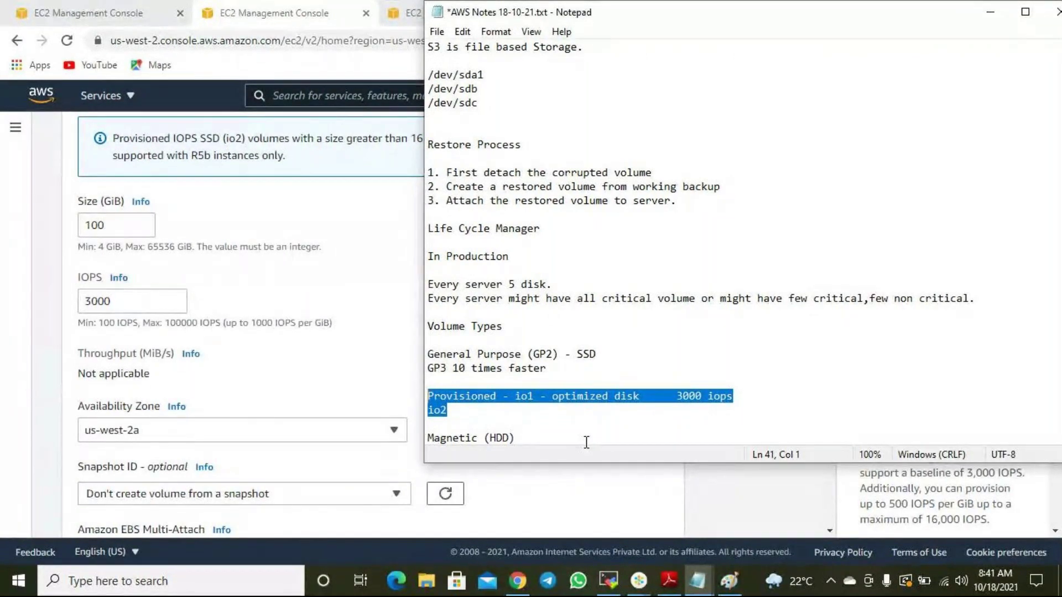
left_click(587, 443)
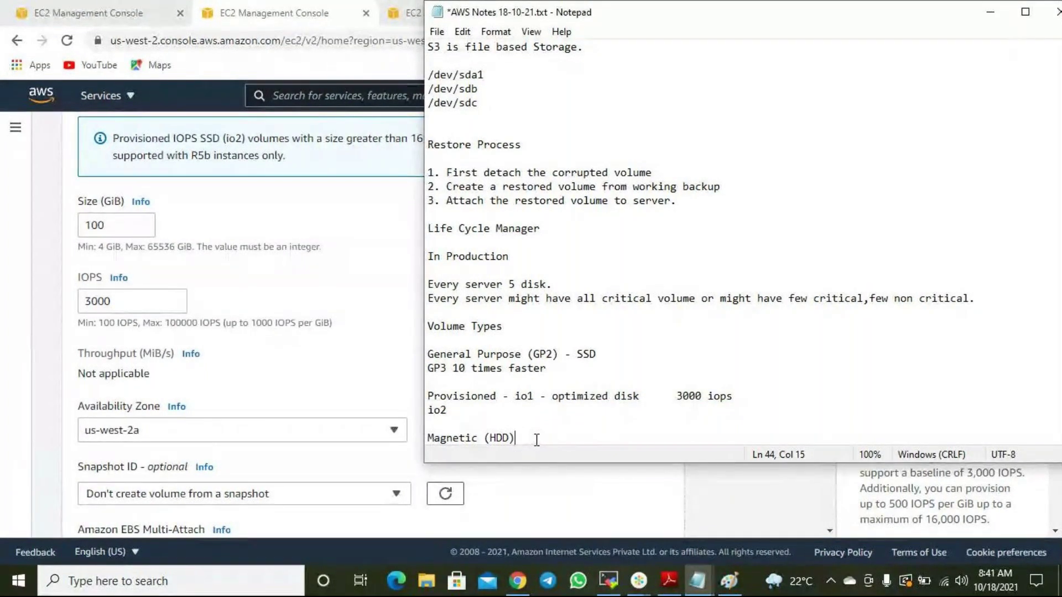
left_click_drag(537, 440, 435, 354)
left_click(554, 382)
scroll(274, 310, "up", 4)
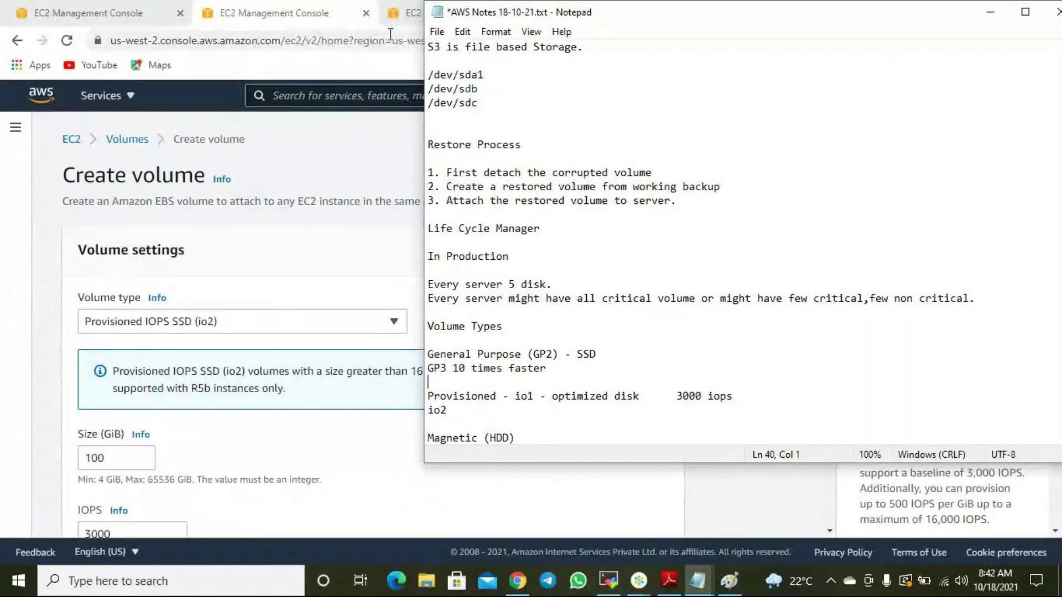
Open Modify volume for the Restored Working Volume from EC2 Volumes, then cancel it.
left_click(404, 22)
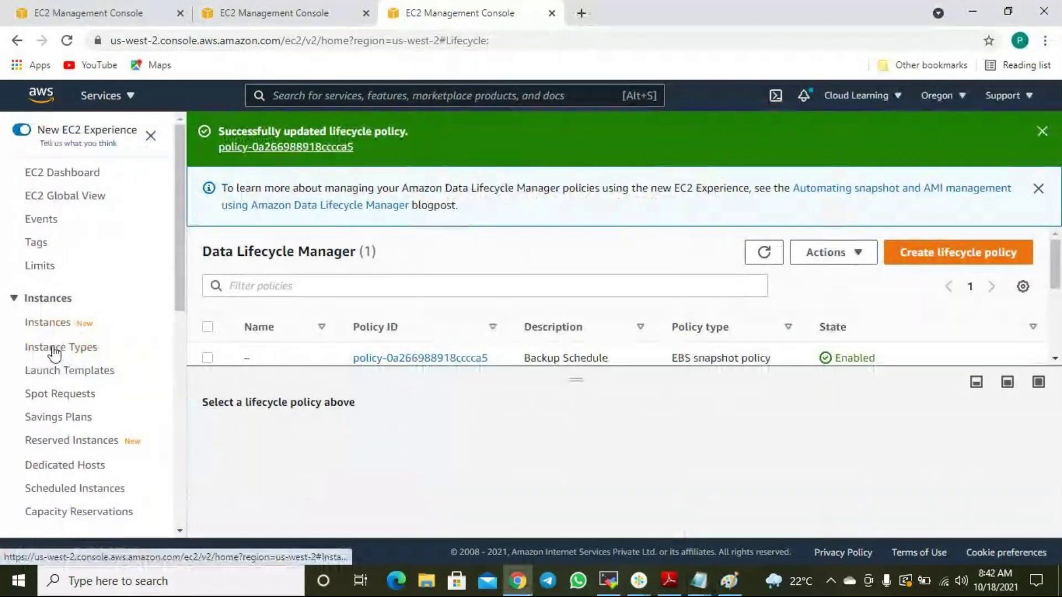
scroll(71, 443, "down", 5)
left_click(47, 315)
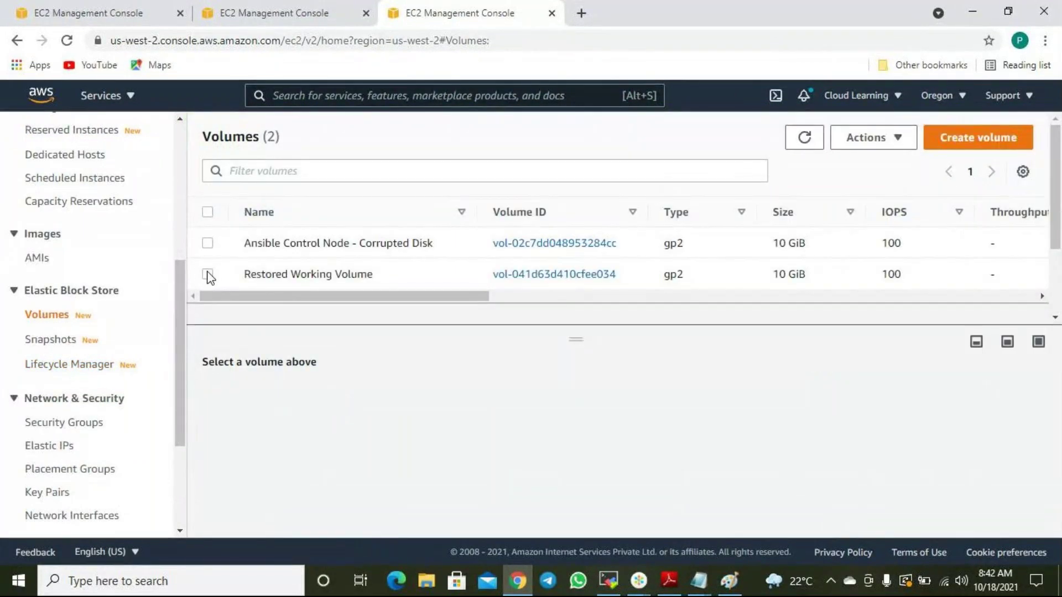
left_click(208, 274)
left_click(901, 138)
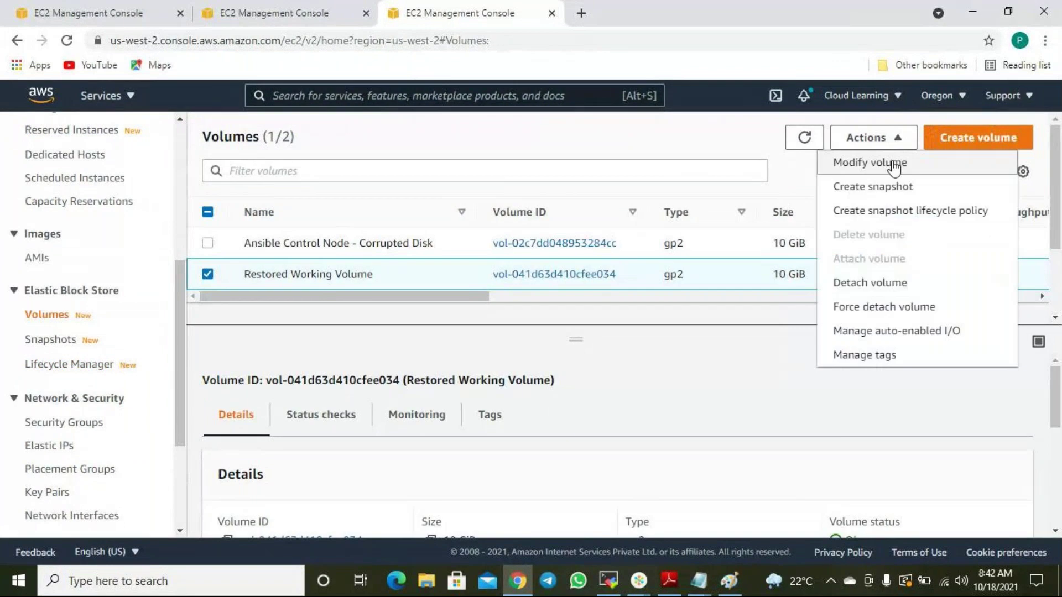
left_click(894, 164)
left_click(209, 375)
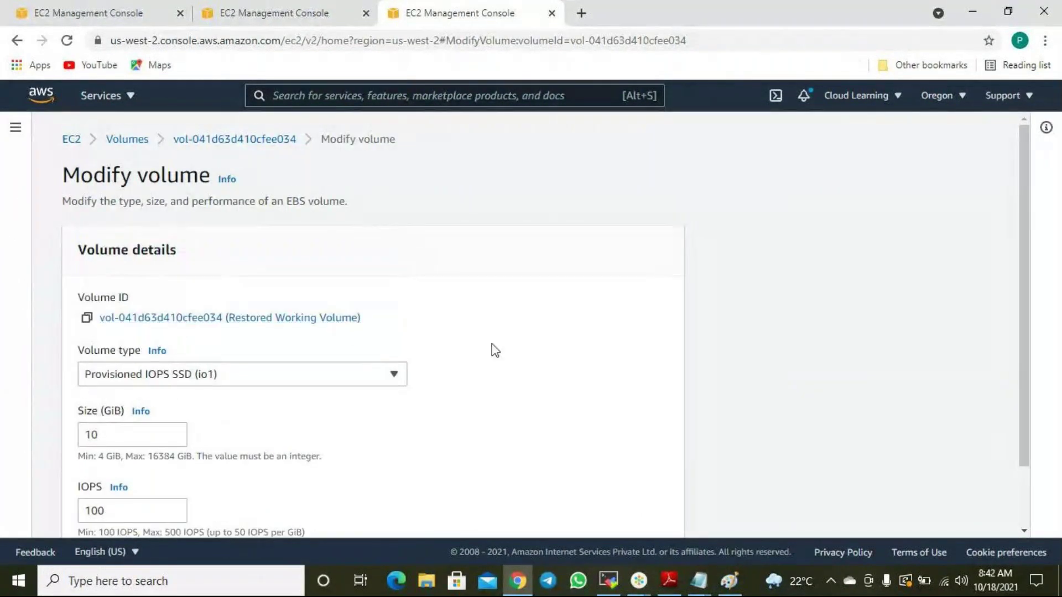
scroll(504, 371, "down", 2)
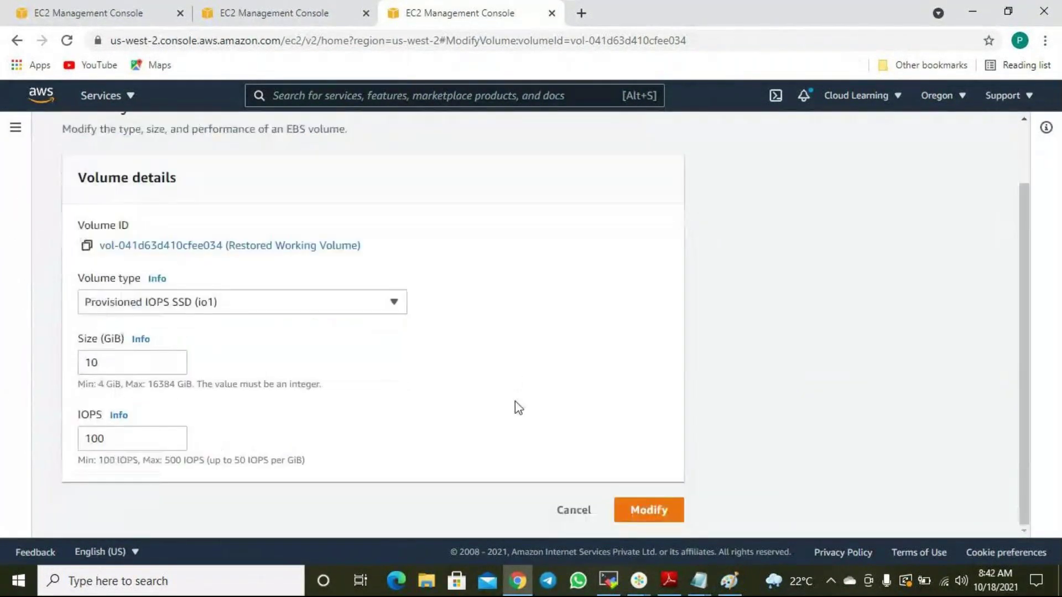
left_click(575, 512)
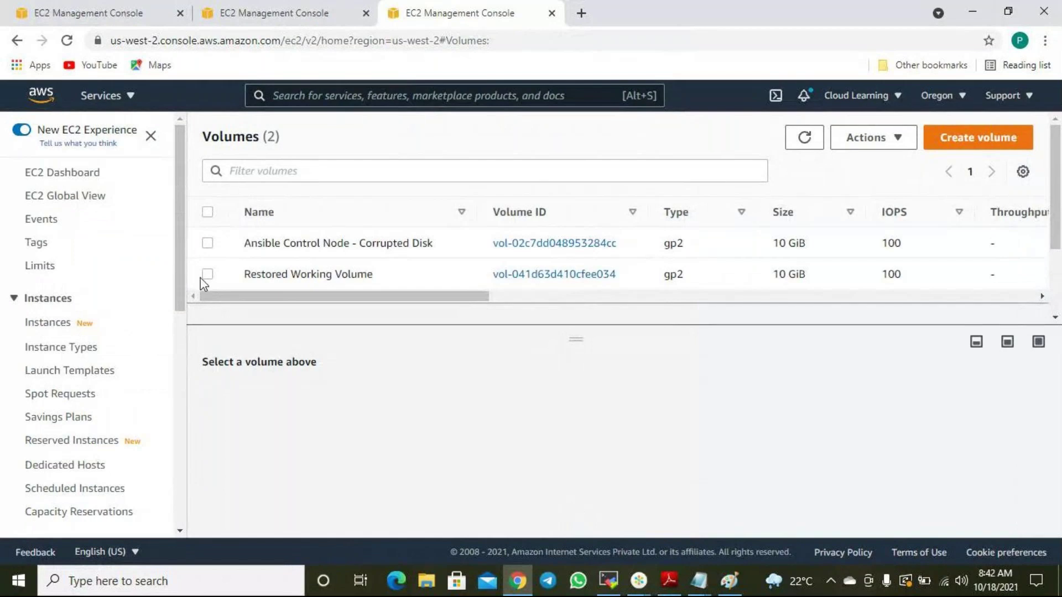
Reopen Modify volume for the Restored Working Volume.
left_click(207, 274)
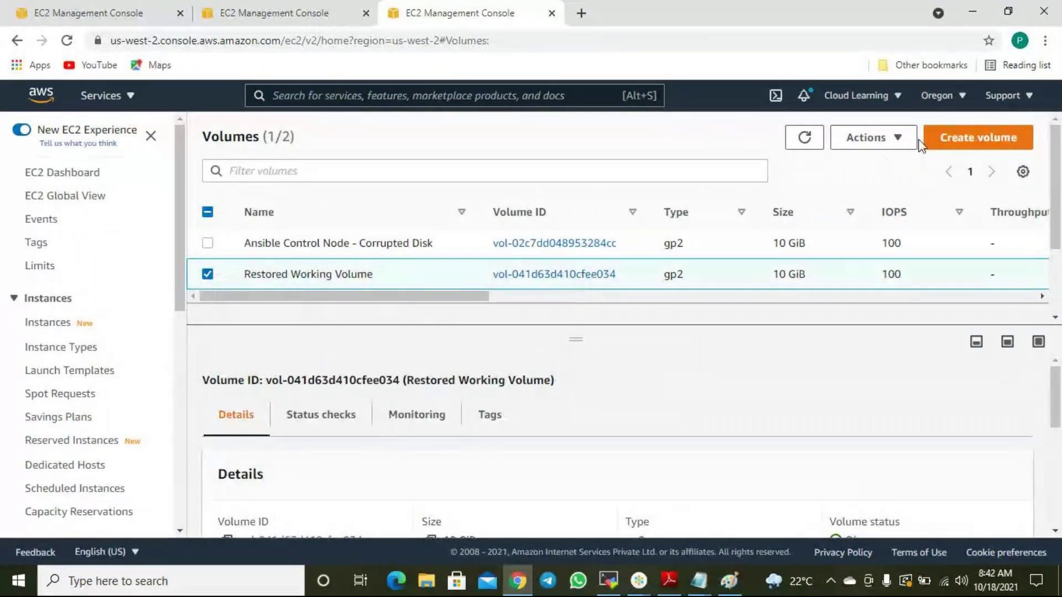
left_click(899, 137)
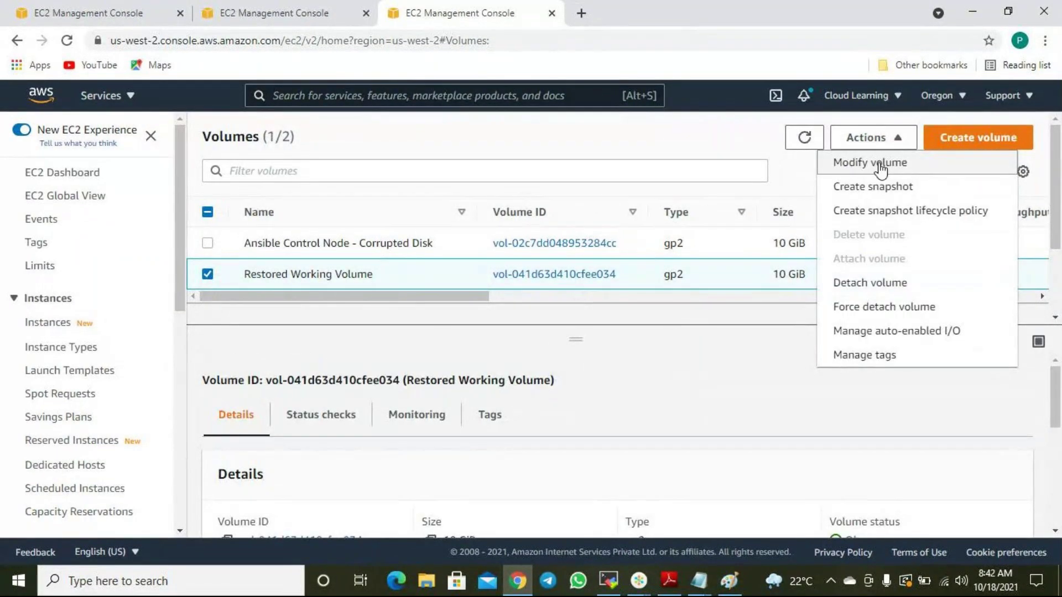
left_click(879, 164)
left_click(252, 374)
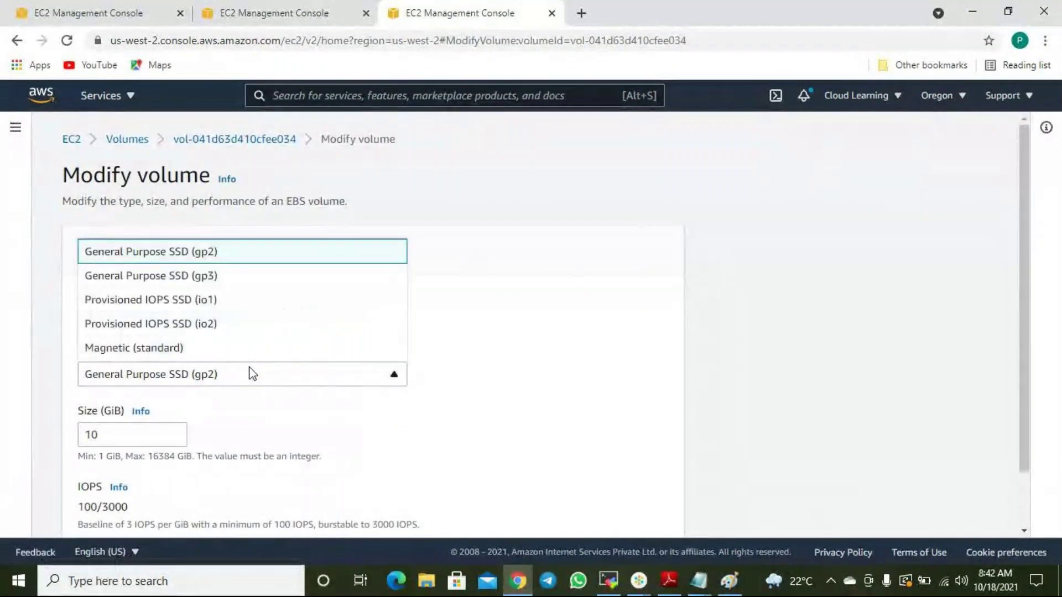
left_click(481, 286)
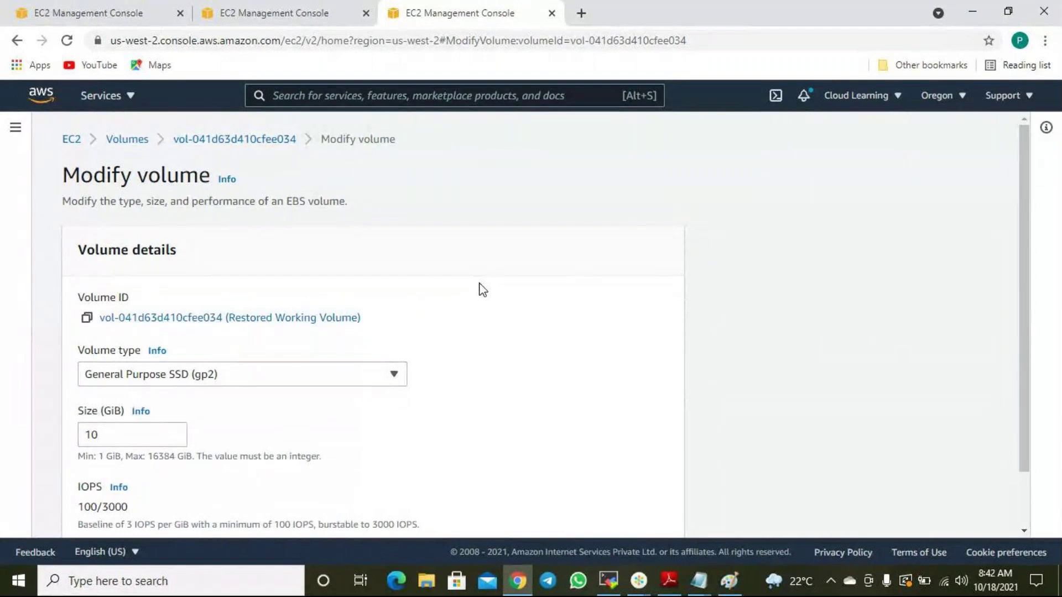
Set the volume type to General Purpose SSD (gp3), keeping 3000 IOPS and 125 MiB/s throughput.
scroll(481, 296, "down", 2)
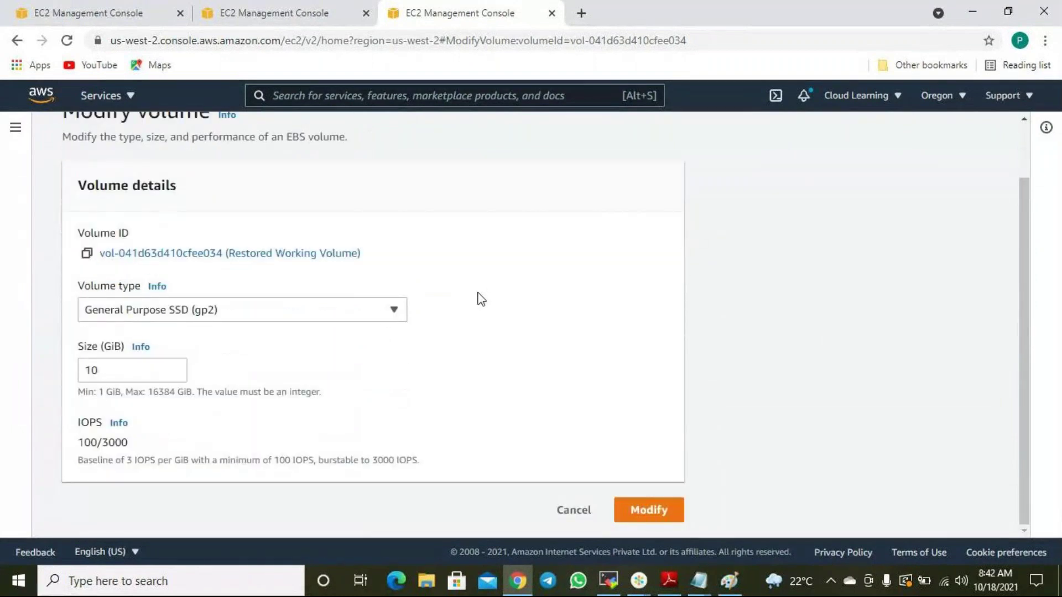
left_click(379, 311)
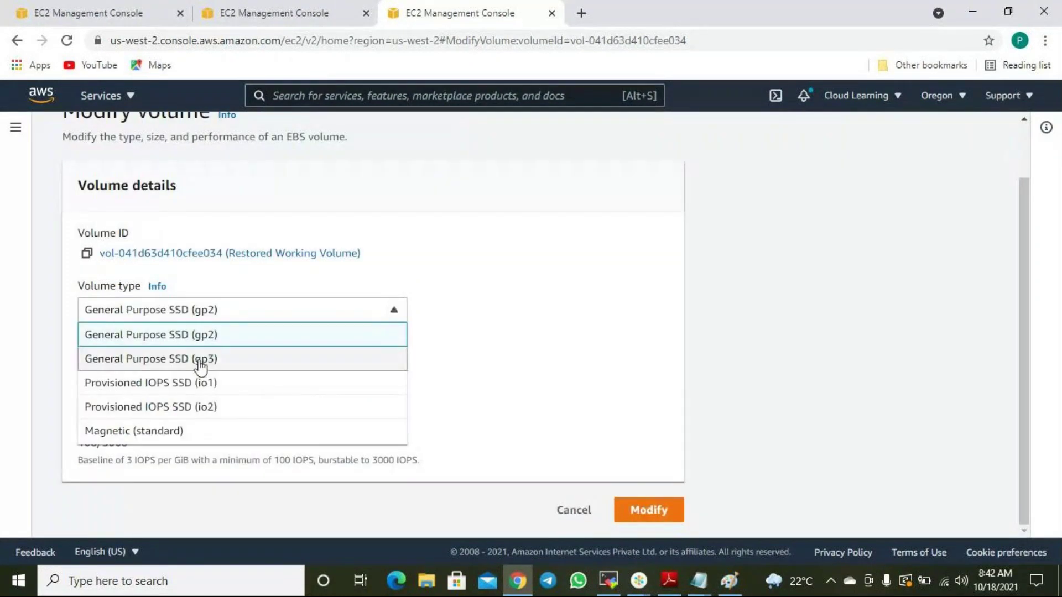
left_click(200, 360)
scroll(169, 373, "down", 2)
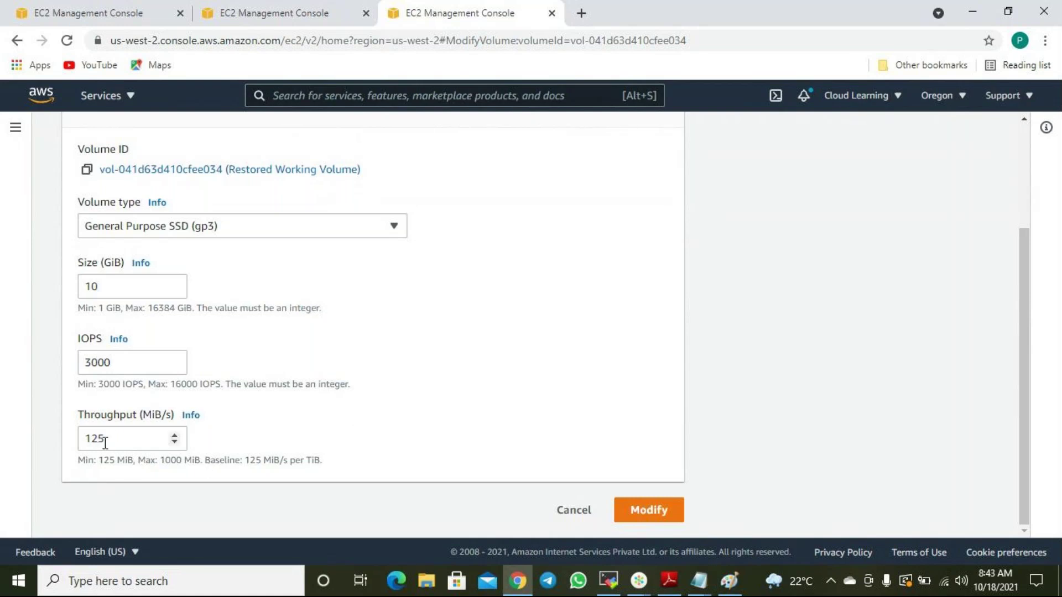
left_click_drag(107, 438, 81, 436)
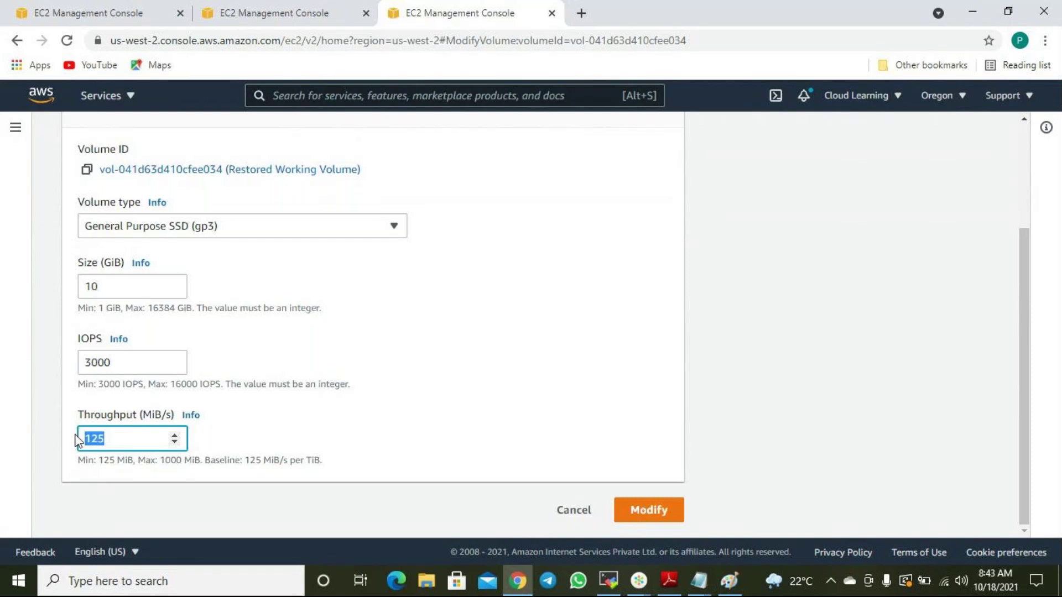
left_click(115, 437)
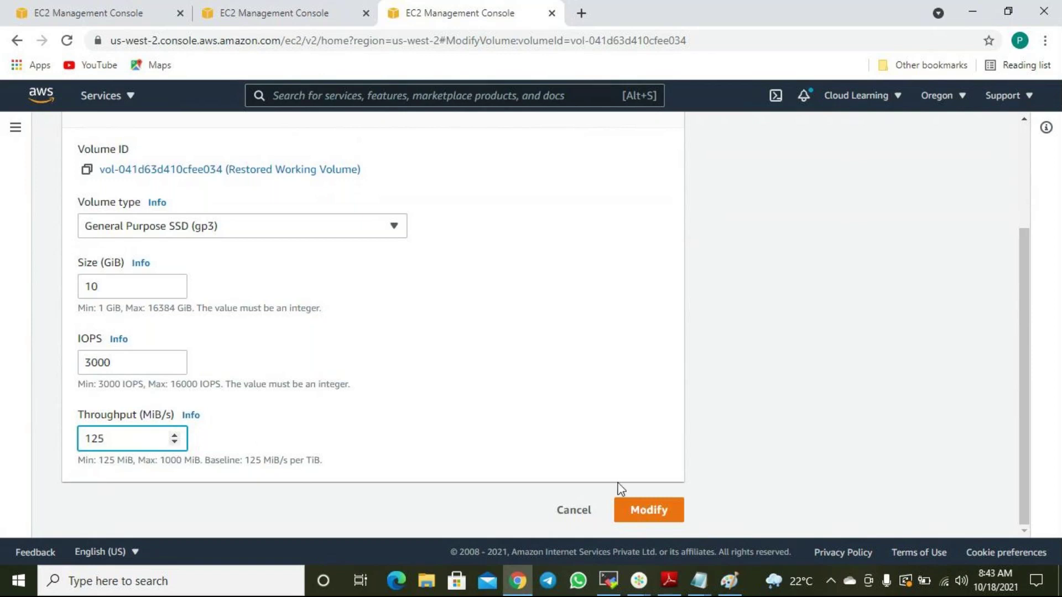
Apply and confirm the gp3 modification for the Restored Working Volume.
left_click(666, 513)
left_click(720, 440)
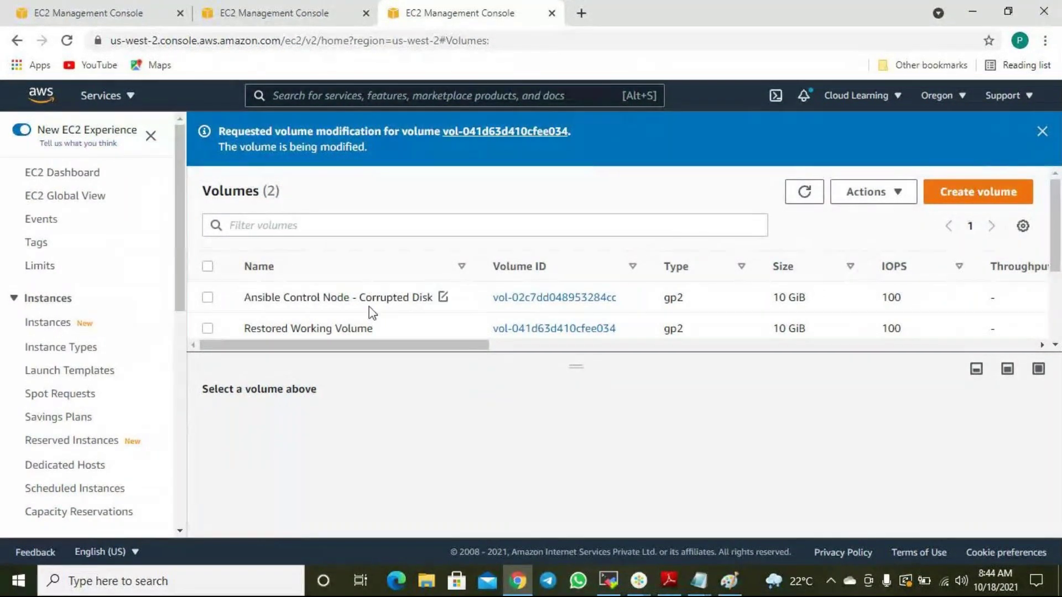
Look over the Create volume page, the Volumes list and the EC2 Instances page.
left_click(291, 10)
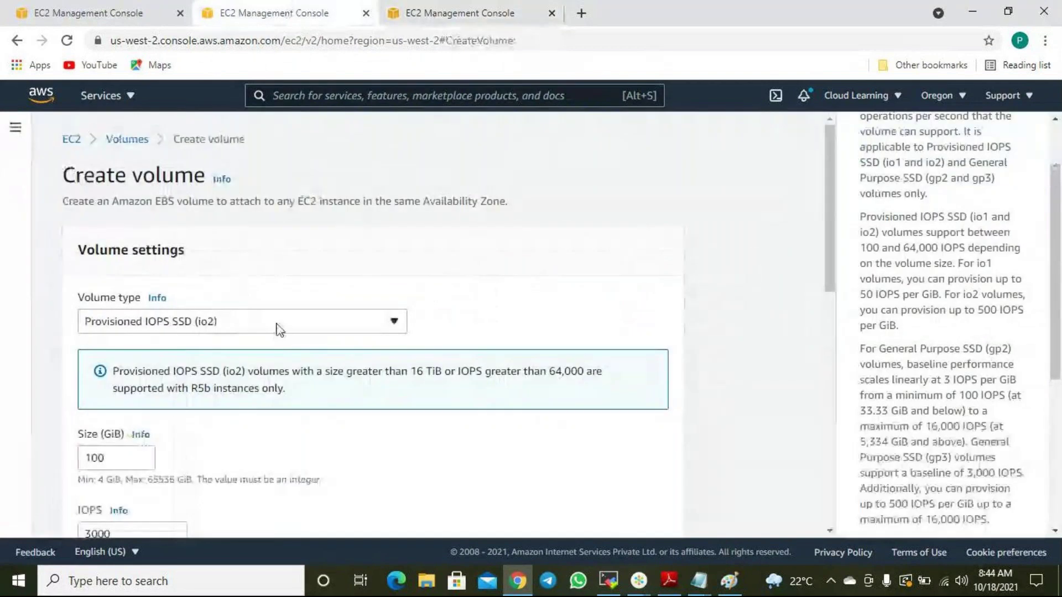
left_click(450, 14)
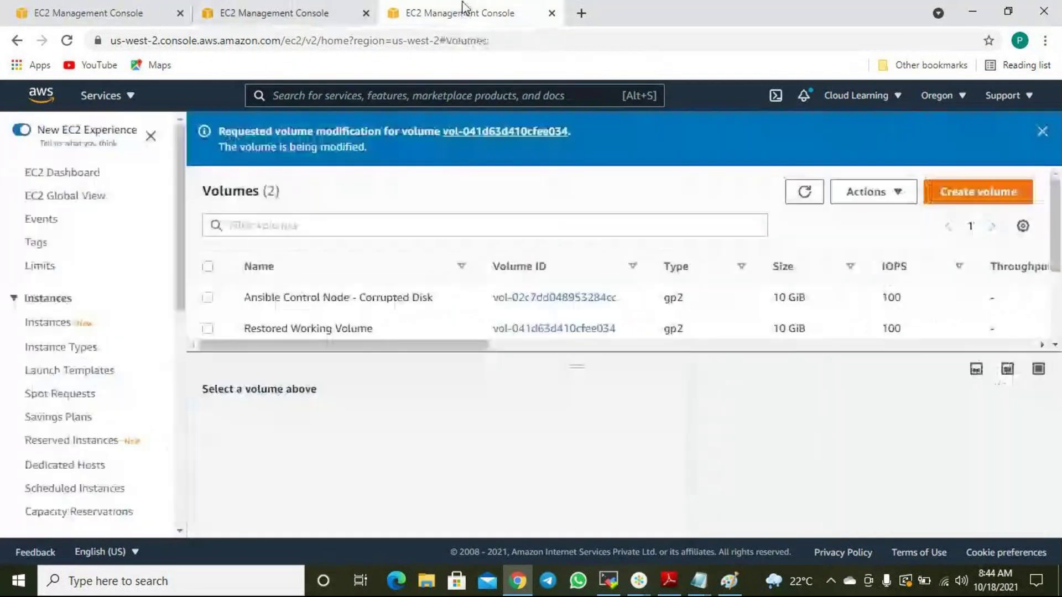
left_click(61, 320)
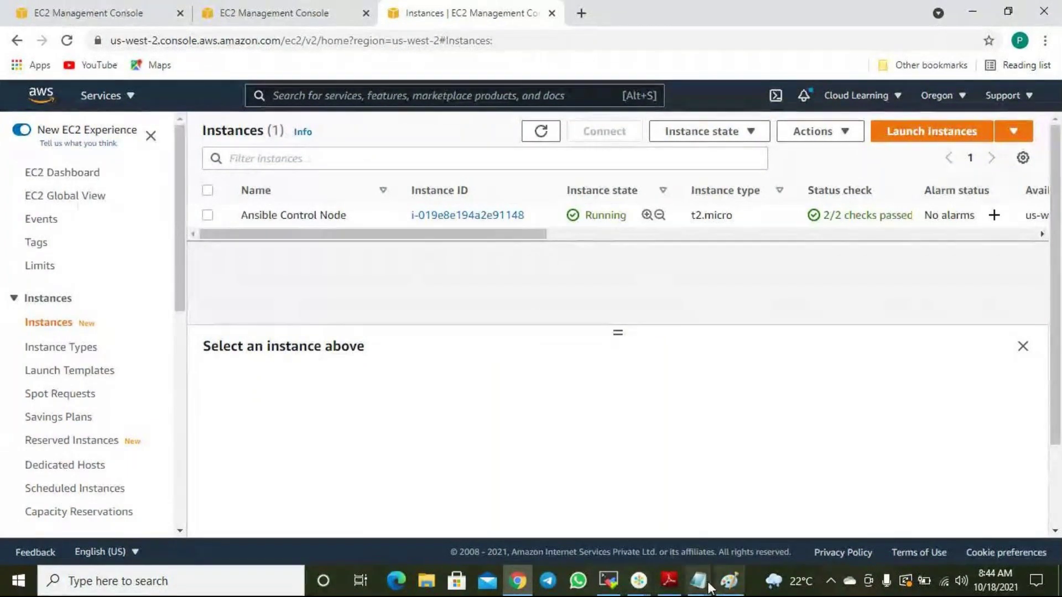
Bring the AWS notes file forward and scroll through it.
mouse_move(700, 582)
left_click(761, 500)
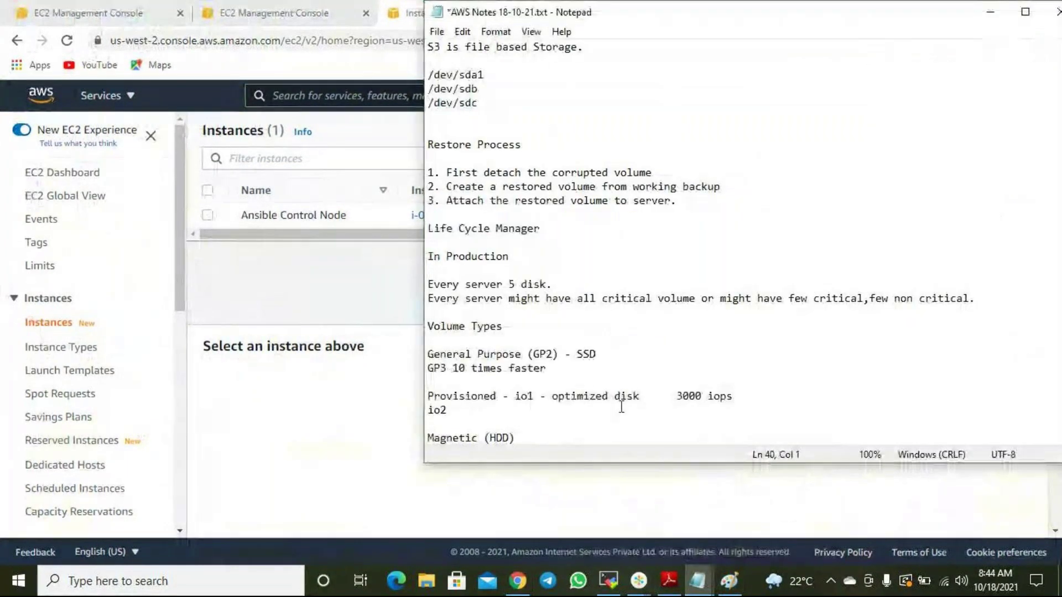
scroll(588, 417, "down", 1)
left_click_drag(526, 424, 418, 346)
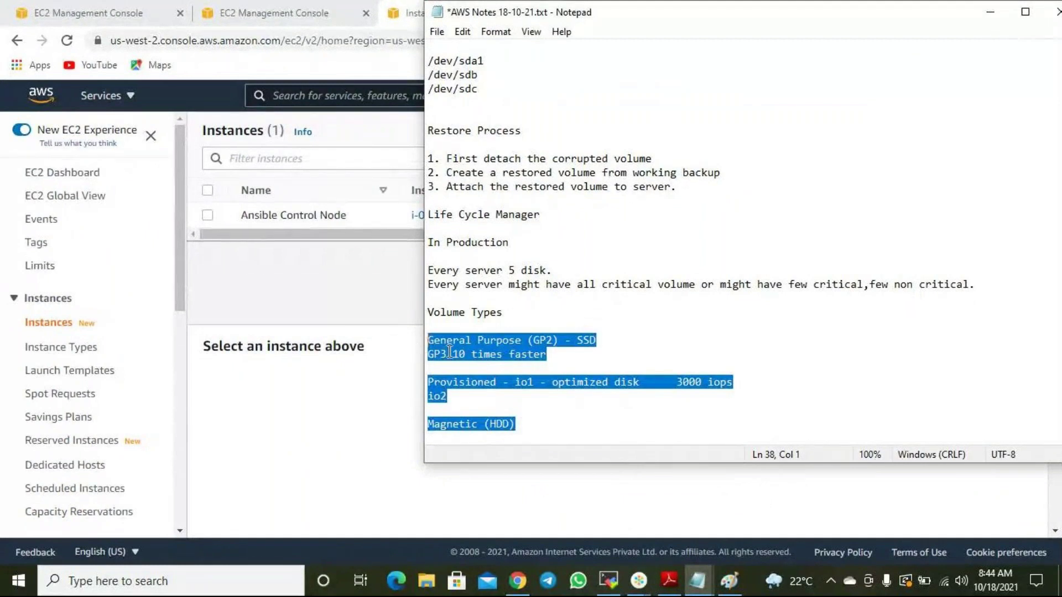
Return to Create volume and expand the Volume type list to see every type.
left_click(323, 318)
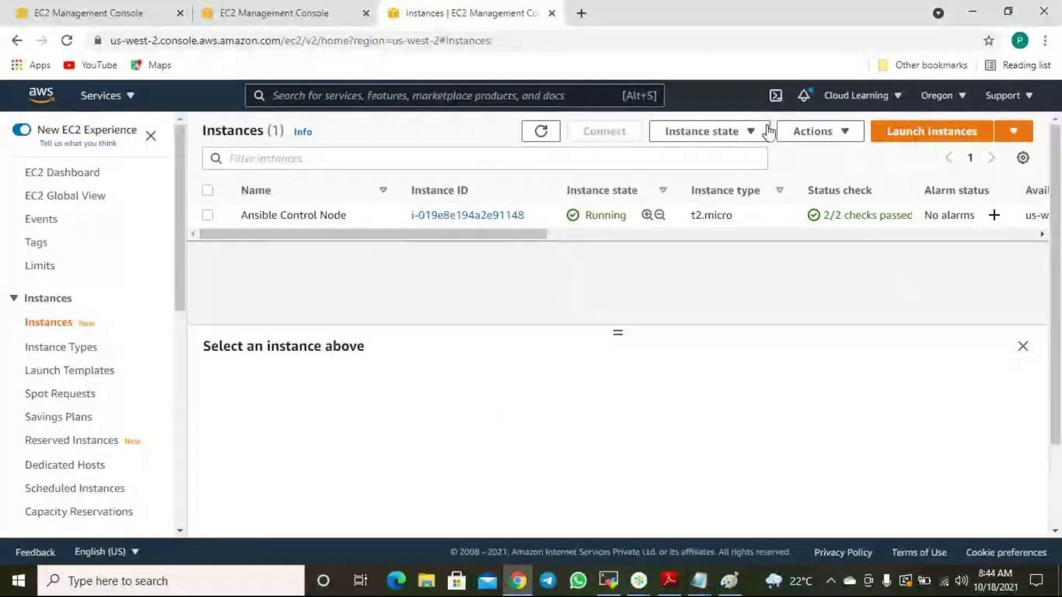
left_click(270, 13)
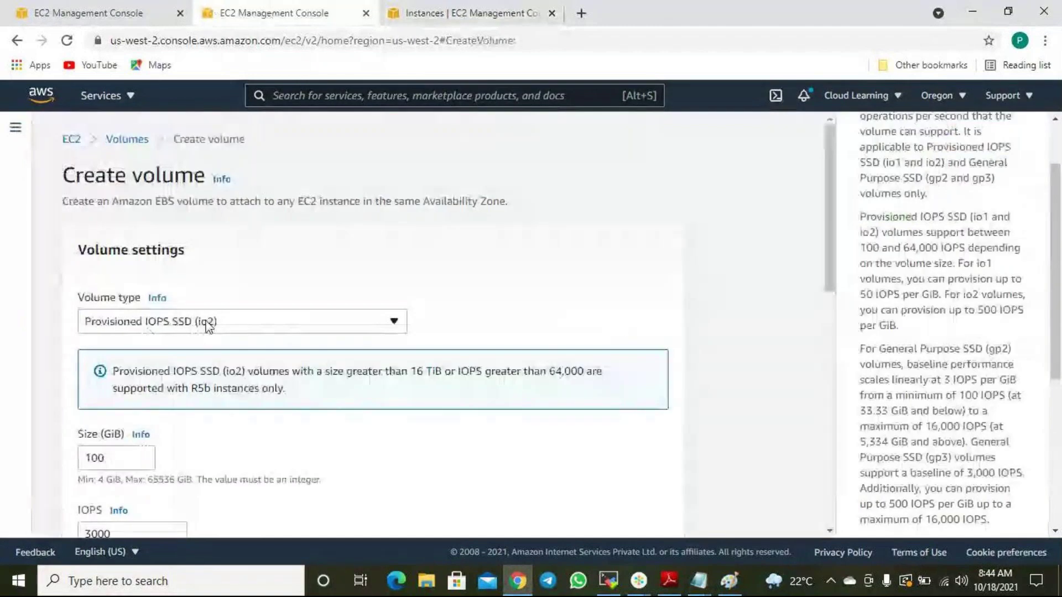
left_click(169, 323)
scroll(144, 426, "down", 1)
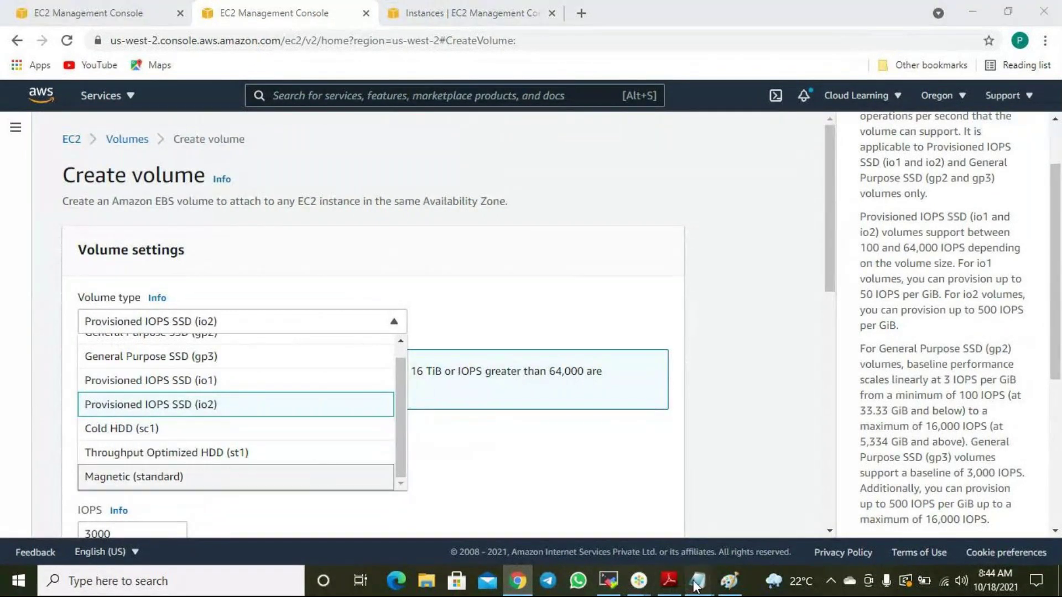
In the notes, add 'OS can be installed' on a new line under Volume Types.
mouse_move(699, 581)
left_click(775, 517)
left_click(671, 445)
left_click(515, 327)
key("Return")
key("Up")
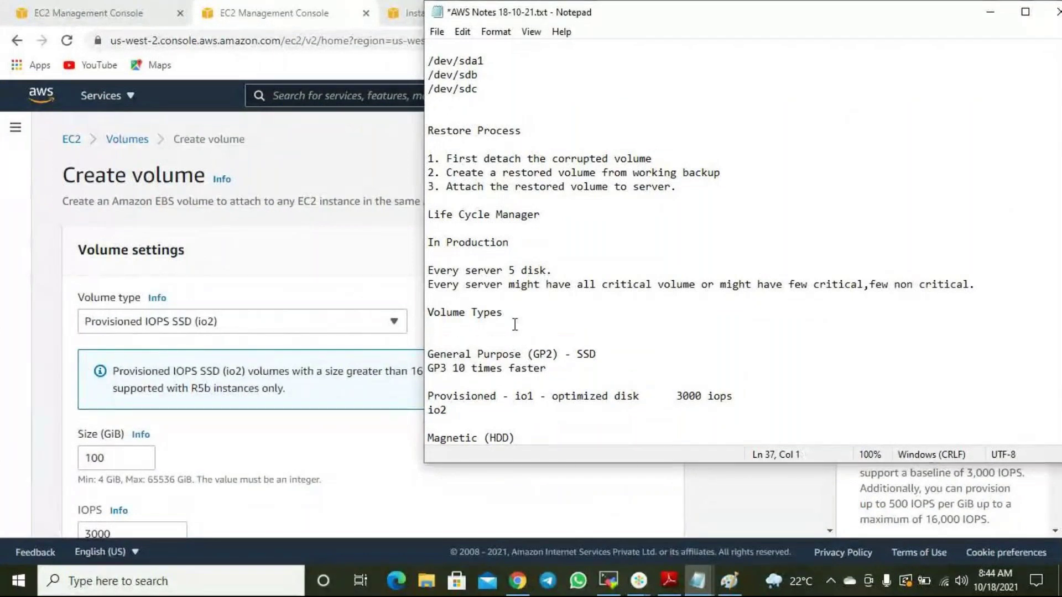
key("Return")
type("OS cna b")
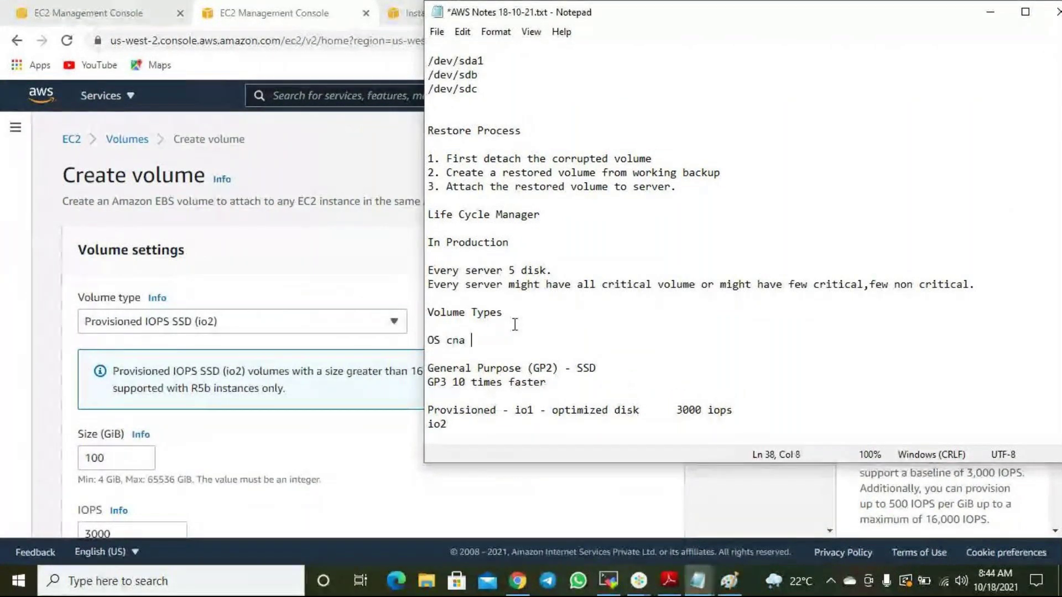
key("BackSpace")
key("BackSpace")
key("BackSpace")
key("BackSpace")
type("an")
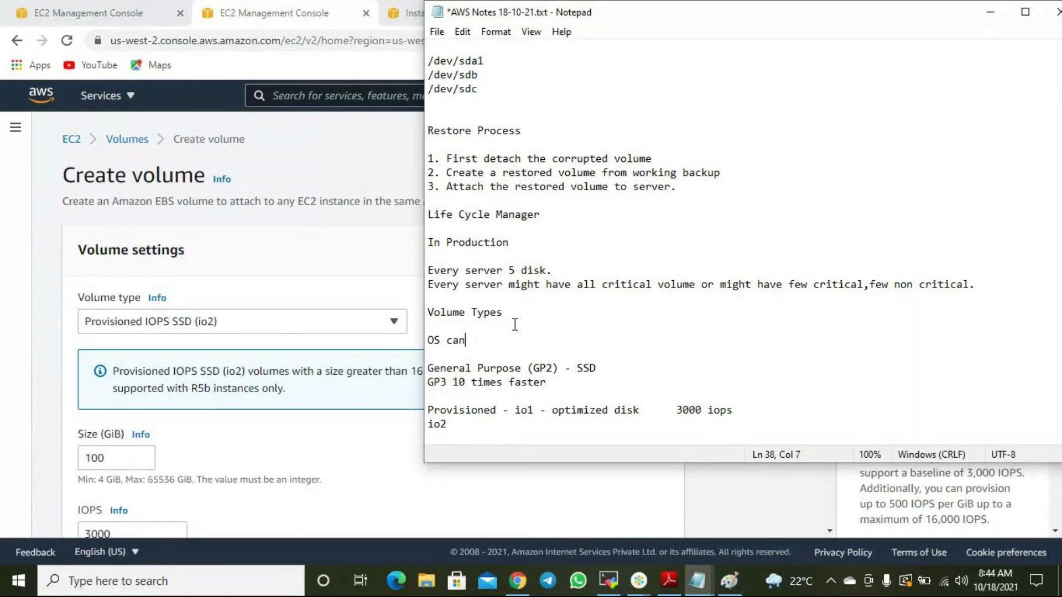
type(" be stor")
key("BackSpace")
key("BackSpace")
key("BackSpace")
key("BackSpace")
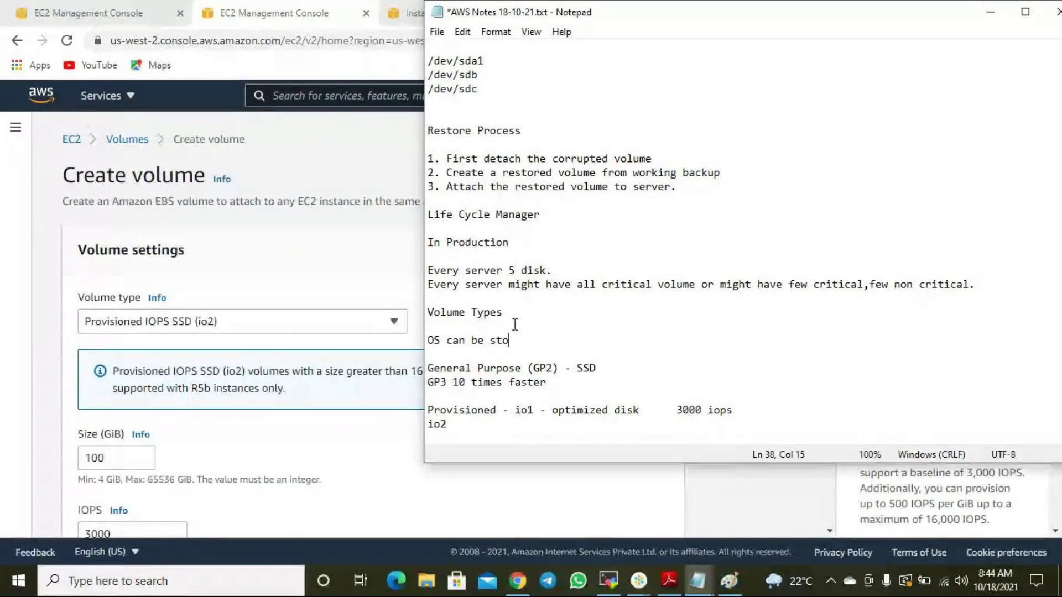
type("installed")
Add 'Only for storage purpose' under Magnetic (HDD).
key("Down")
key("Down")
key("Down")
key("Down")
key("Down")
key("Down")
key("Down")
key("Down")
key("Down")
key("Down")
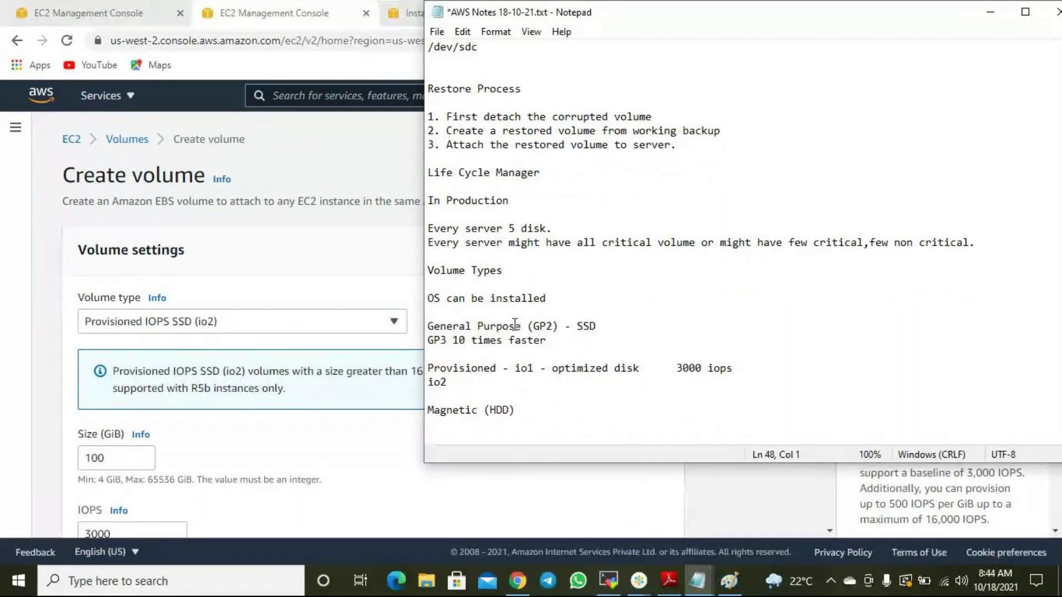
type("Only for storage purpose")
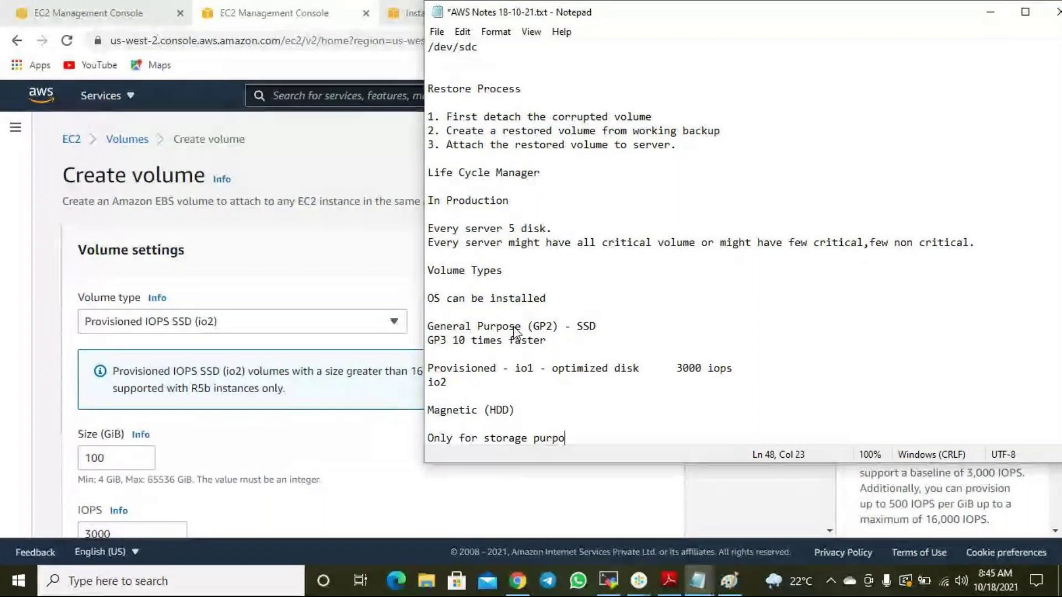
key("Return")
key("Return")
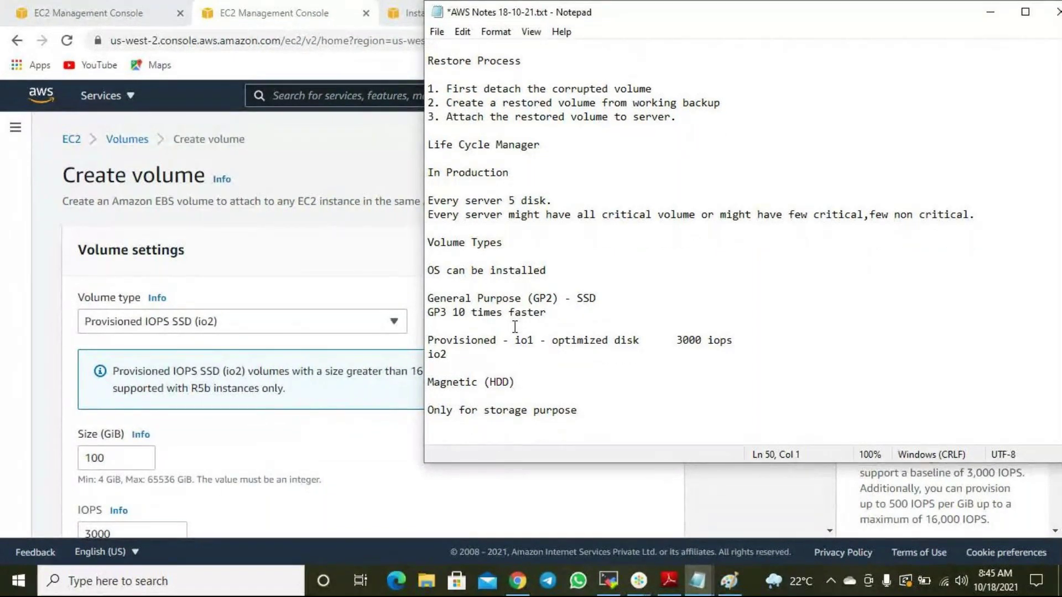
Check the volume types, then note 'Cold HDD - Very cheap price, only for storage purpose'.
left_click(235, 324)
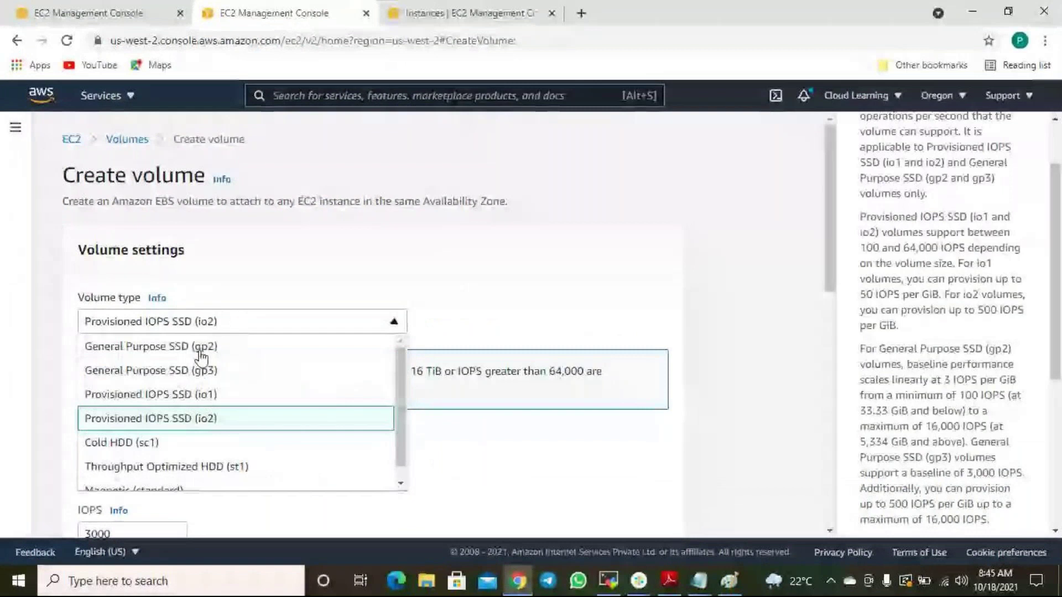
left_click(699, 581)
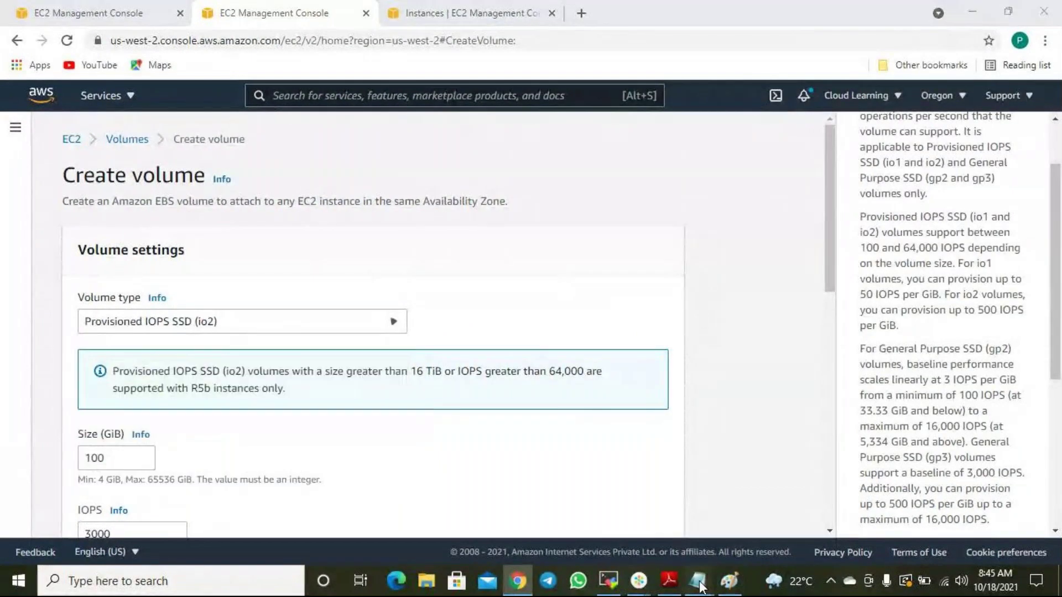
left_click(645, 493)
type("Cold")
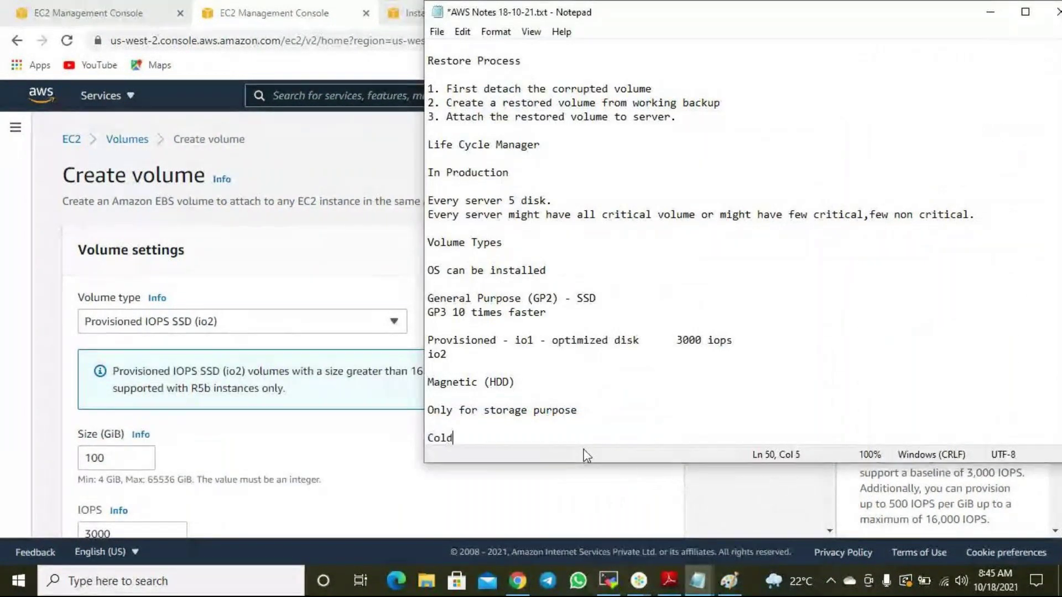
type(" HDD - Very cheap")
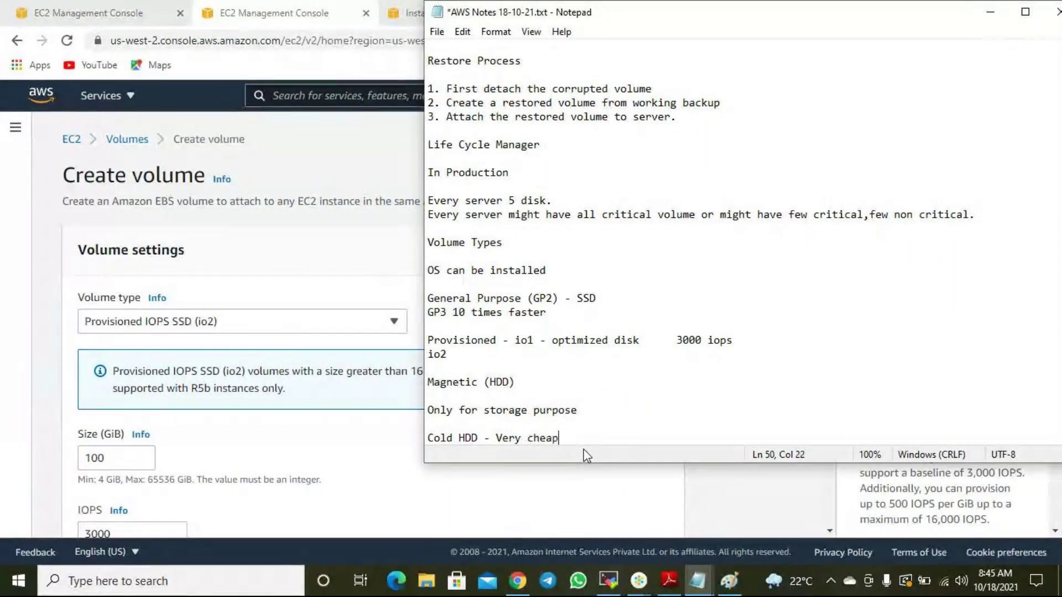
type(" price, only for storage")
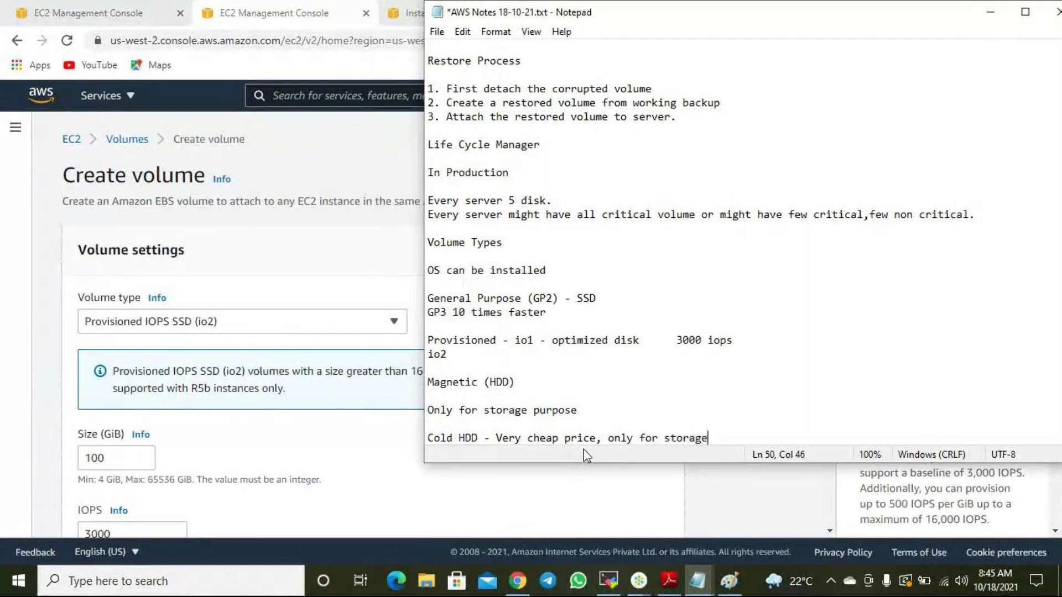
type(" purpose")
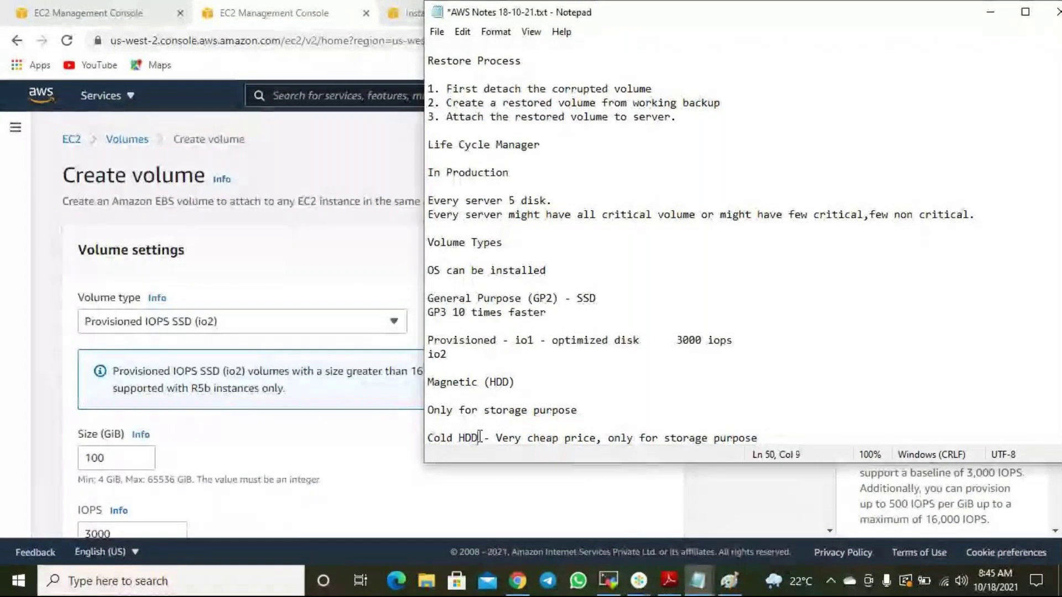
left_click_drag(479, 437, 425, 437)
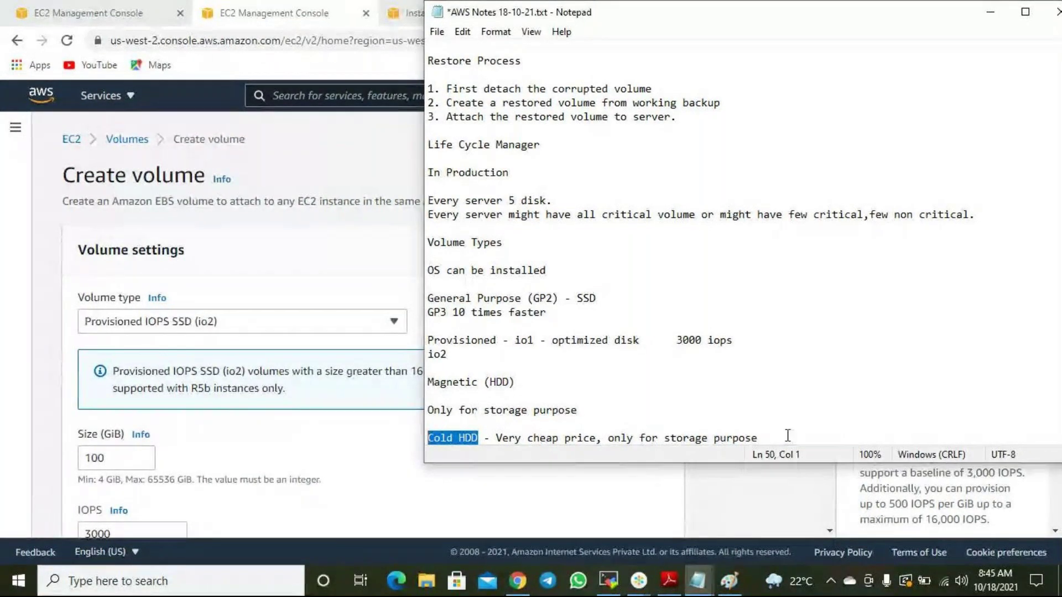
left_click(791, 438)
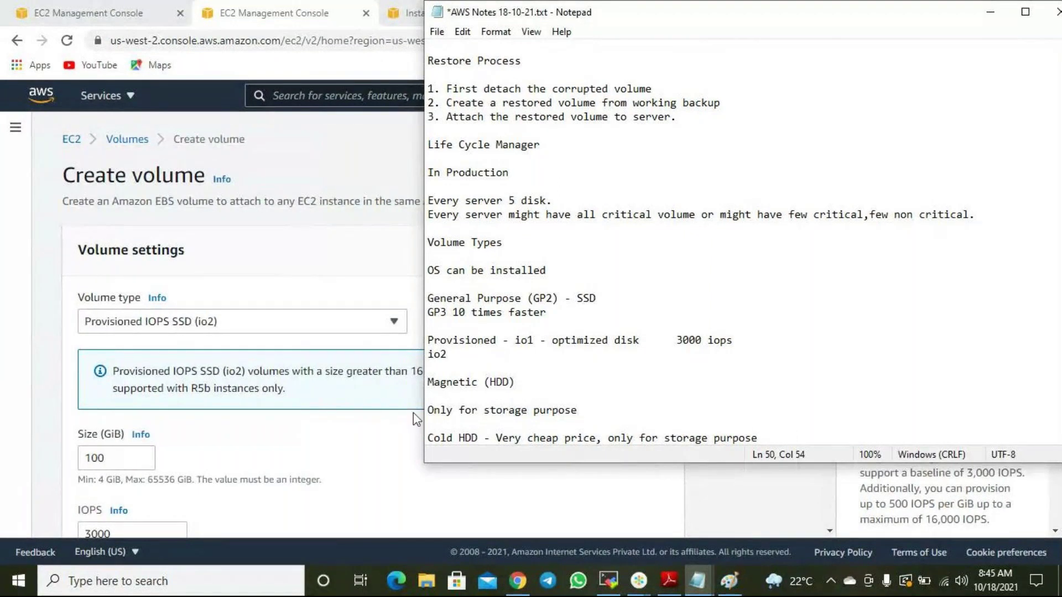
Add the Throughput optimized HDD note ('Better than Cold HDD for storage purpose.'), save, and end the Cold HDD line with a period.
left_click(288, 326)
scroll(199, 451, "down", 1)
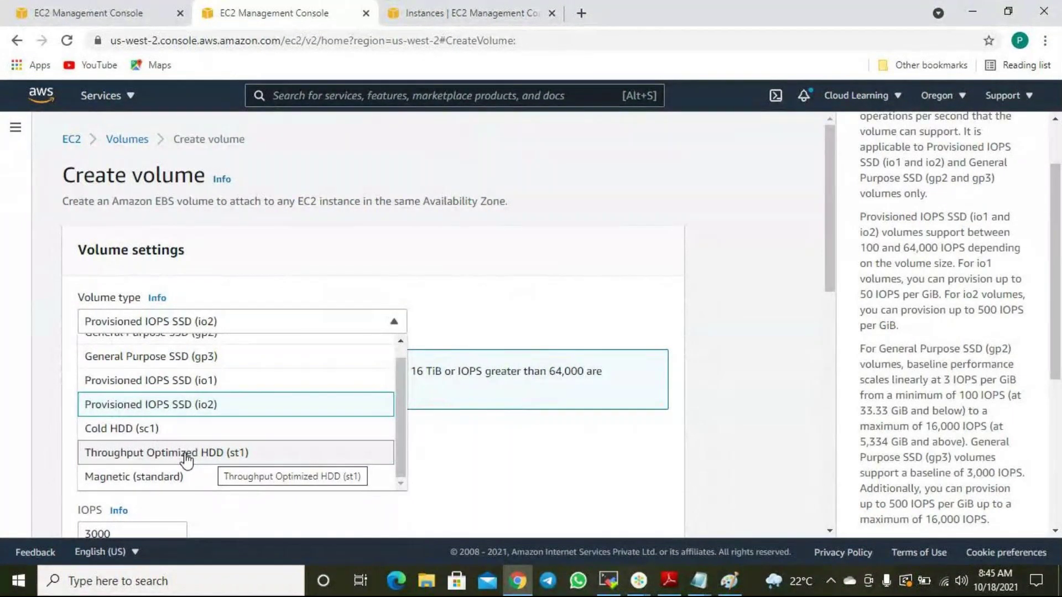
left_click(699, 581)
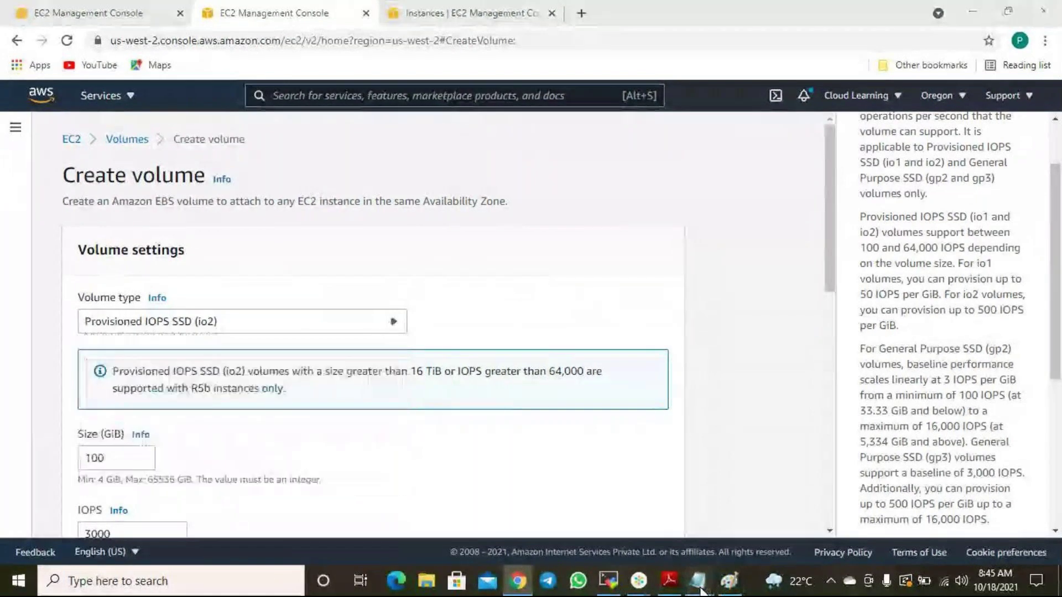
key("Return")
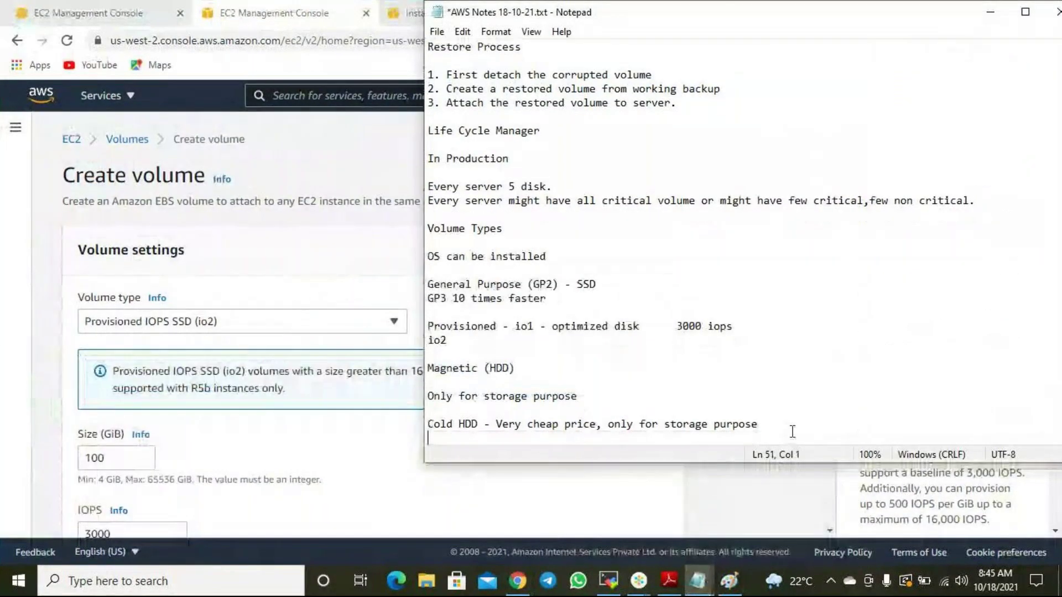
type("Throup")
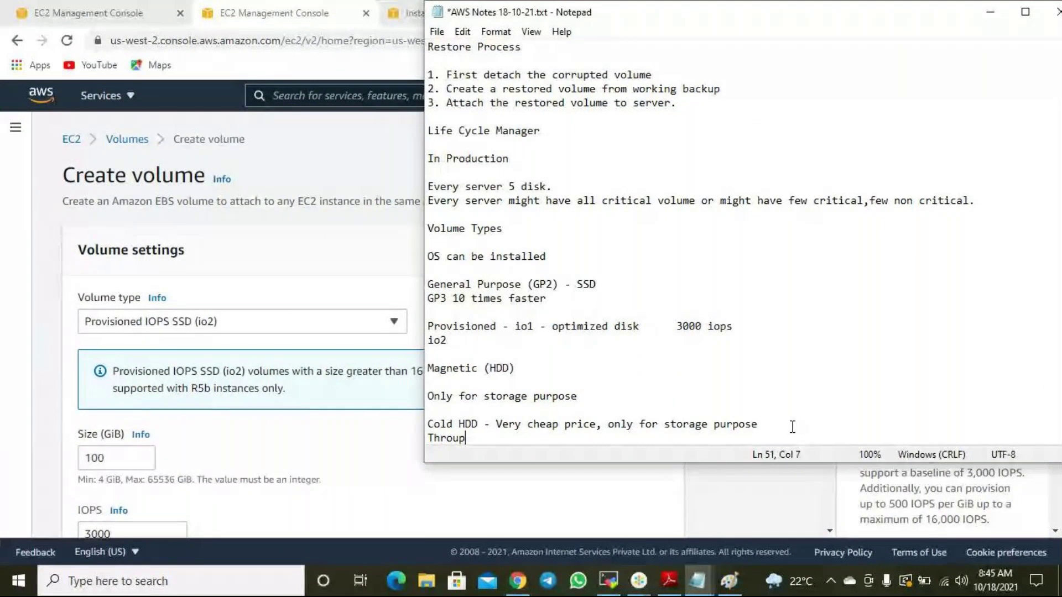
key("BackSpace")
key("BackSpace")
type("ghuput optimzedh")
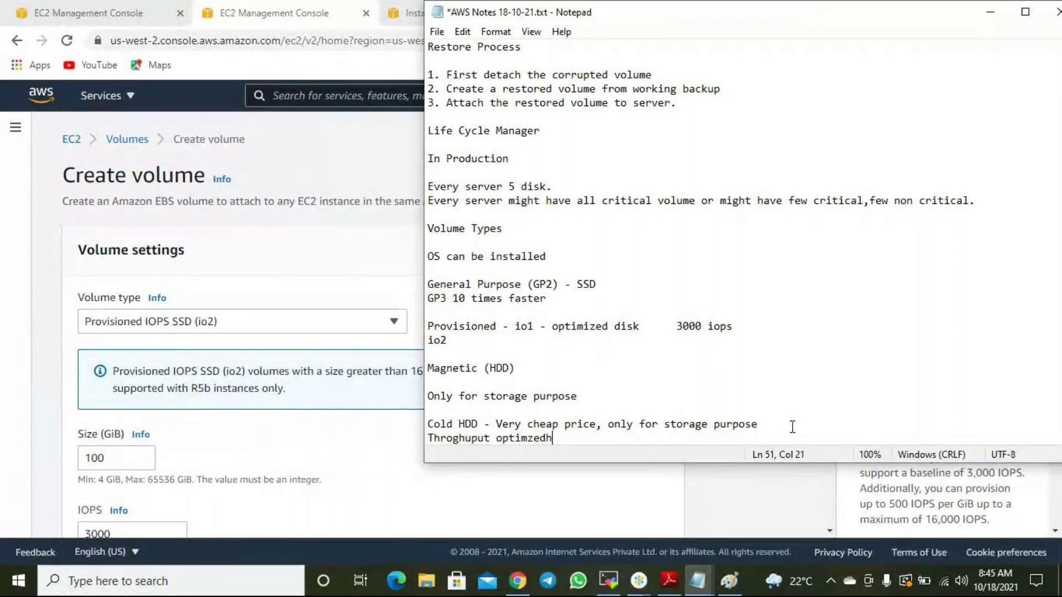
key("BackSpace")
type("hdd ")
type("- Be")
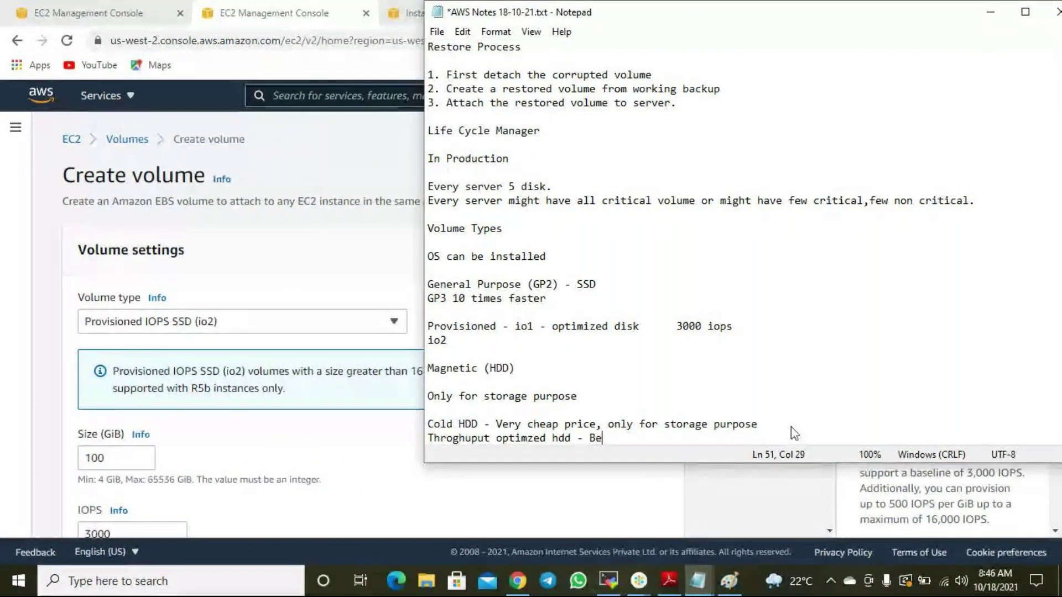
type("tter than Cold")
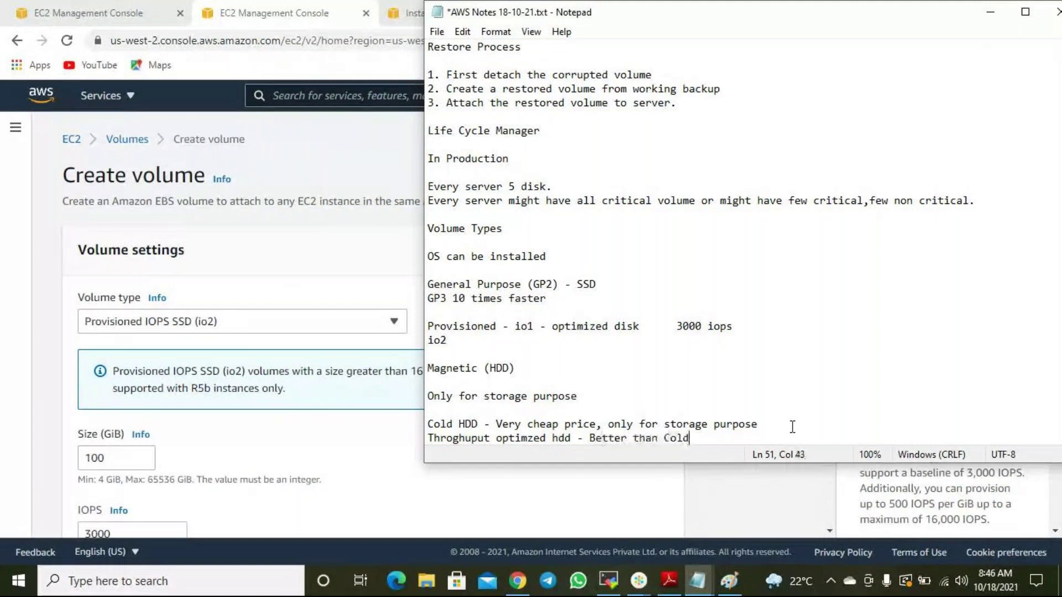
type(" HDD for storage purpose")
key("BackSpace")
key("BackSpace")
key("BackSpace")
key("BackSpace")
key("BackSpace")
type("rpose.")
key("ctrl+s")
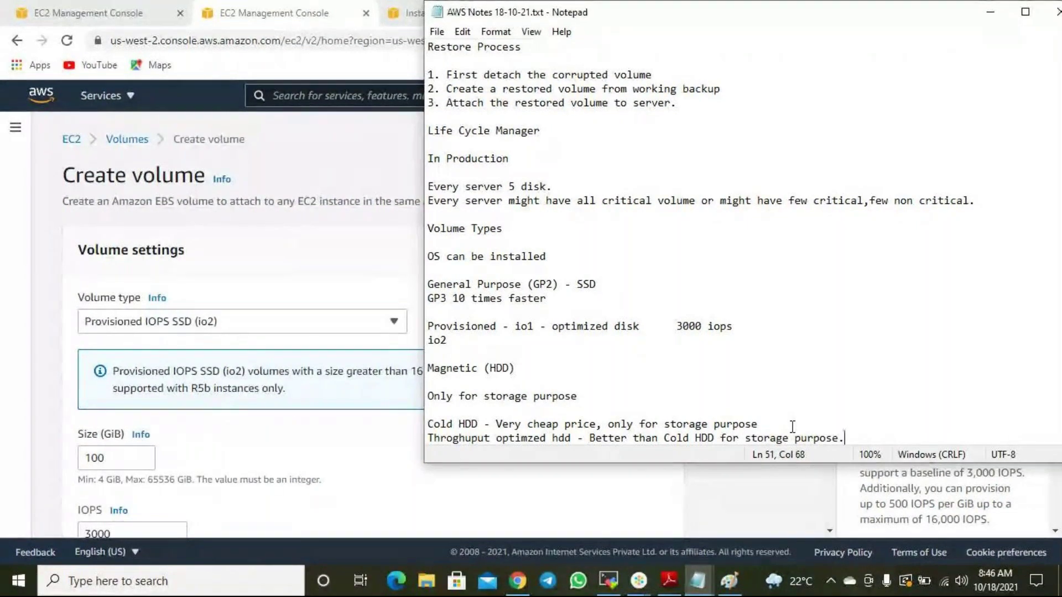
left_click(793, 426)
type(".")
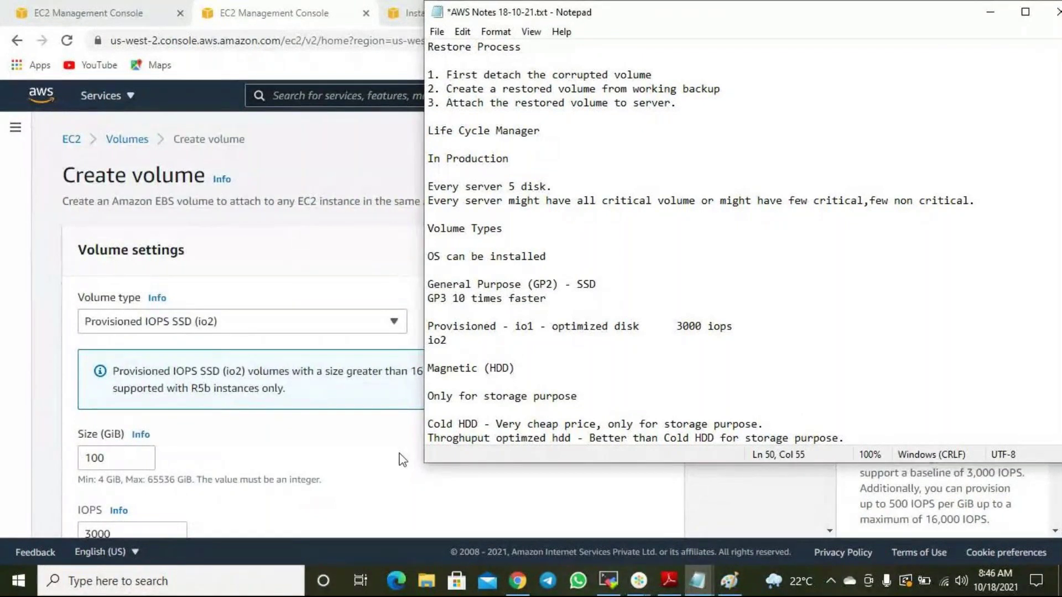
Go between the Cold HDD/throughput notes and the Create volume form, keeping io2 selected.
left_click_drag(583, 437, 431, 424)
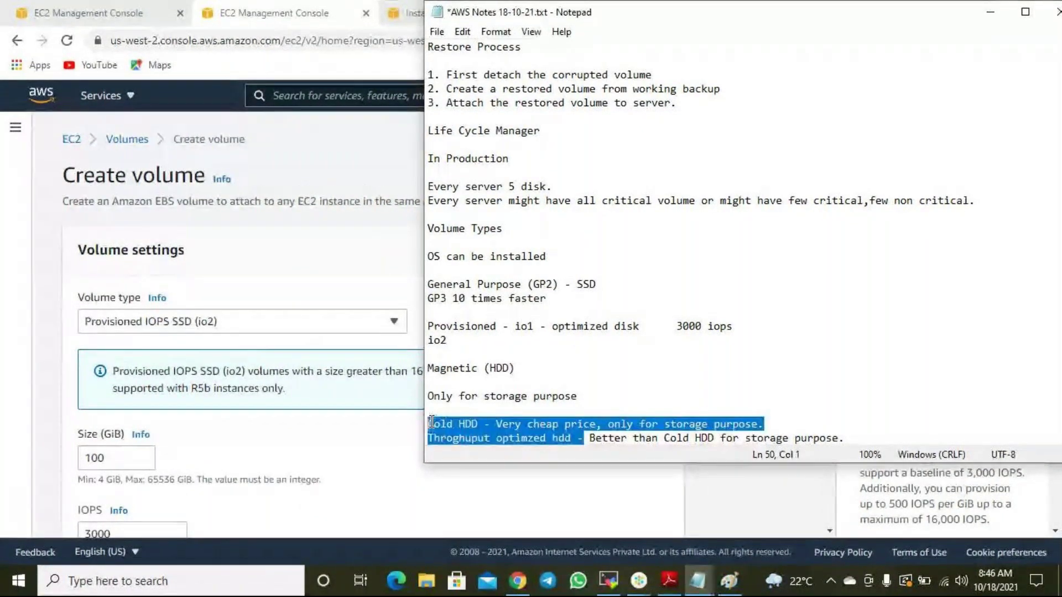
left_click(302, 325)
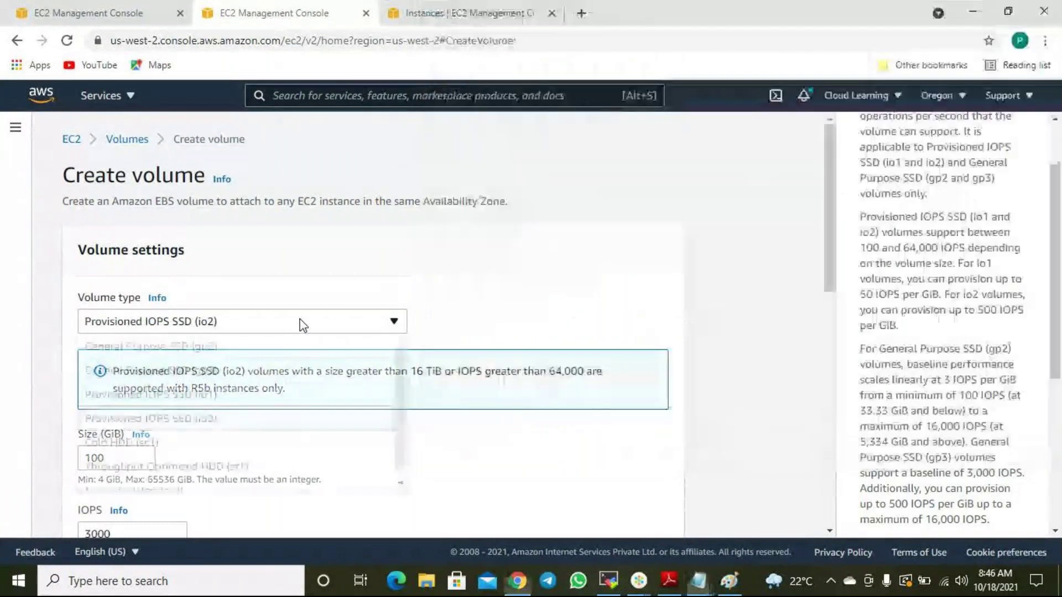
left_click(633, 336)
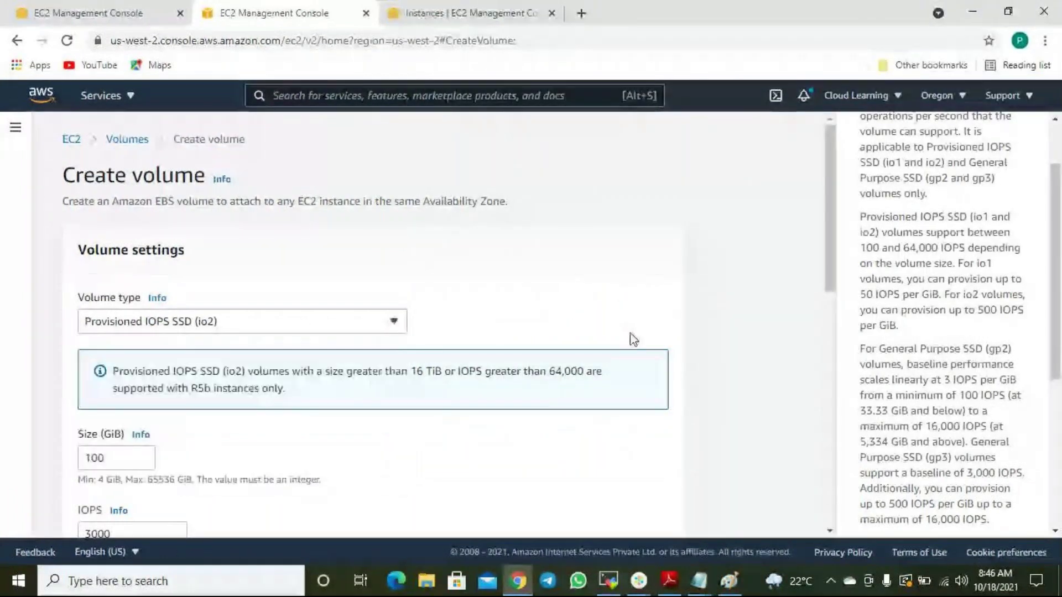
mouse_move(699, 578)
left_click(763, 506)
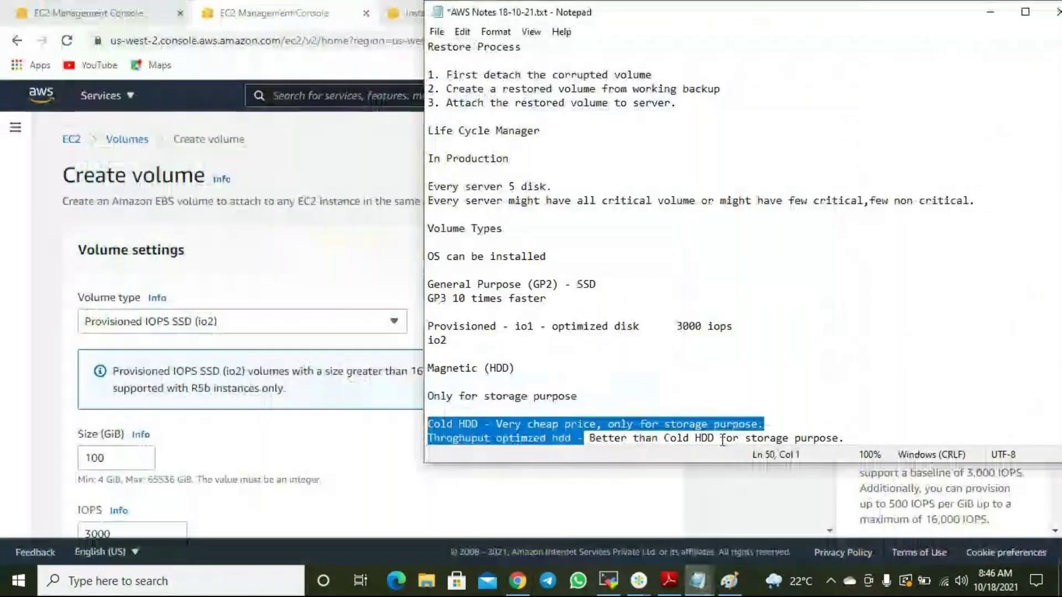
left_click(755, 391)
Open and close the Volume type list twice, leaving Provisioned IOPS SSD (io2) unchanged.
left_click(325, 331)
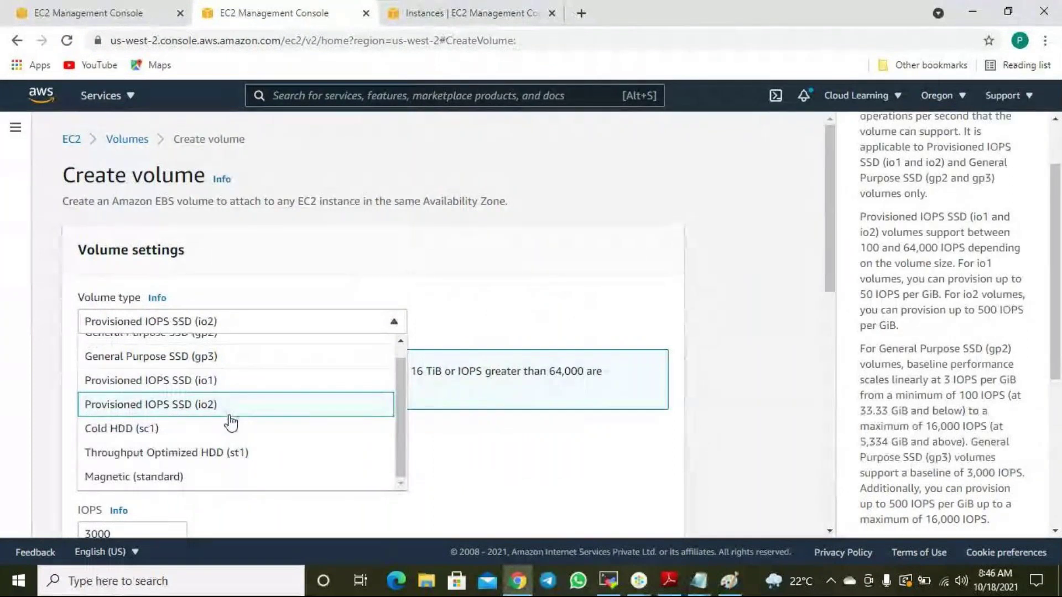
left_click(702, 302)
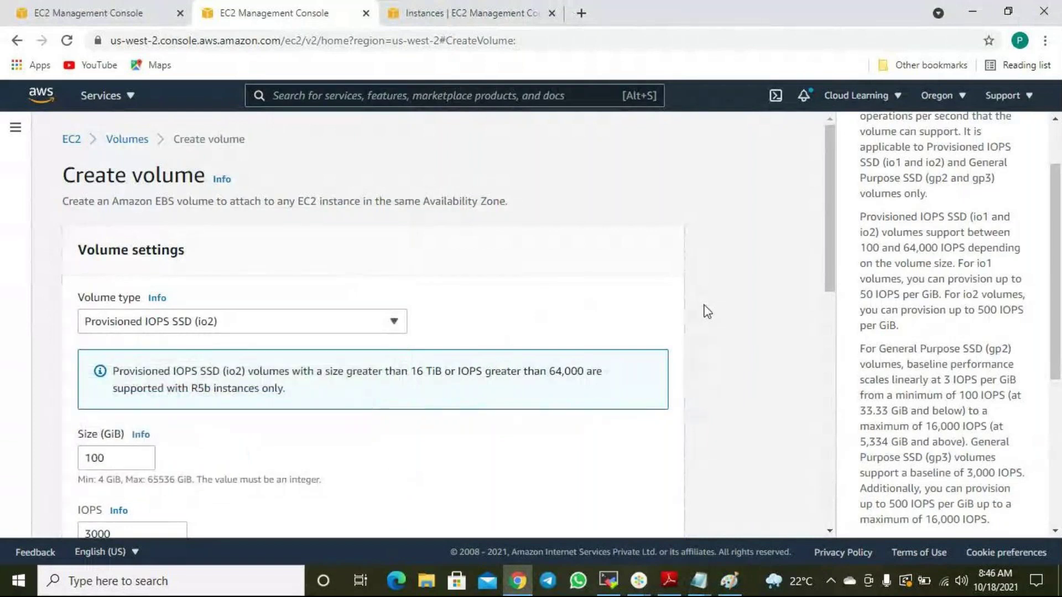
left_click(326, 324)
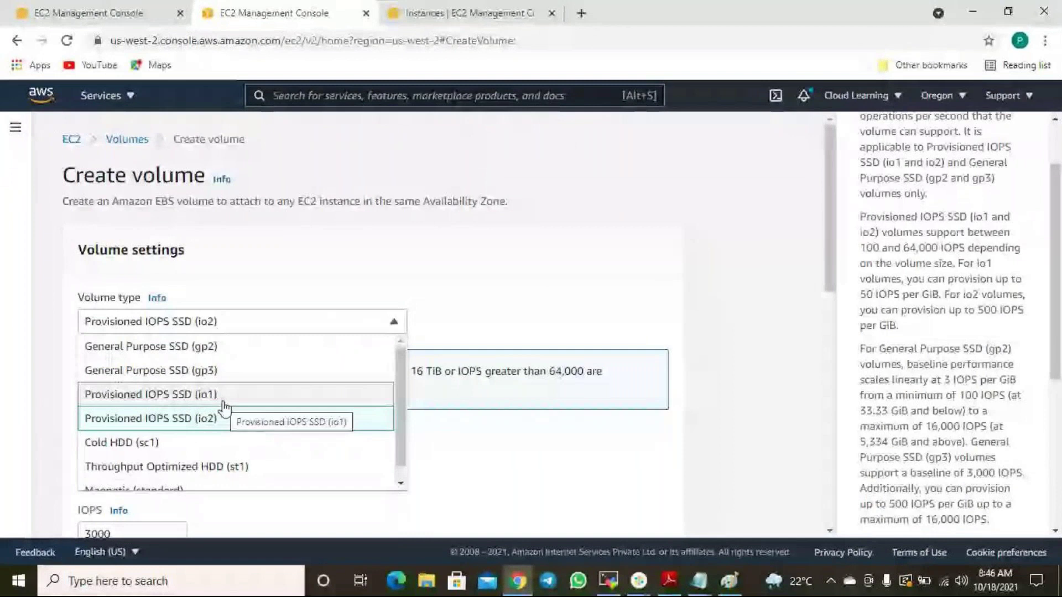
left_click(590, 477)
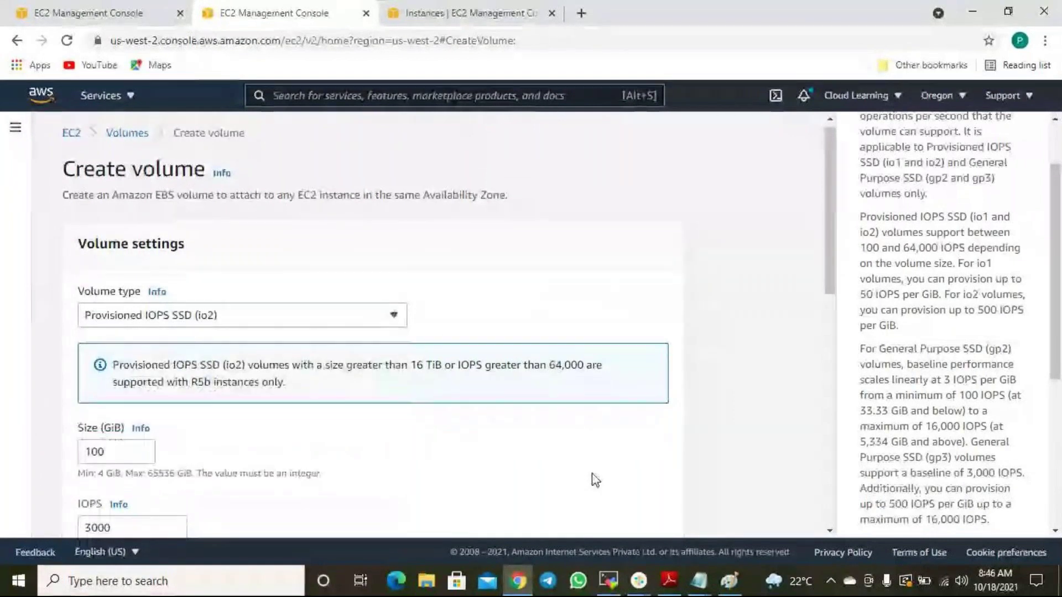
scroll(593, 479, "down", 5)
scroll(615, 477, "up", 5)
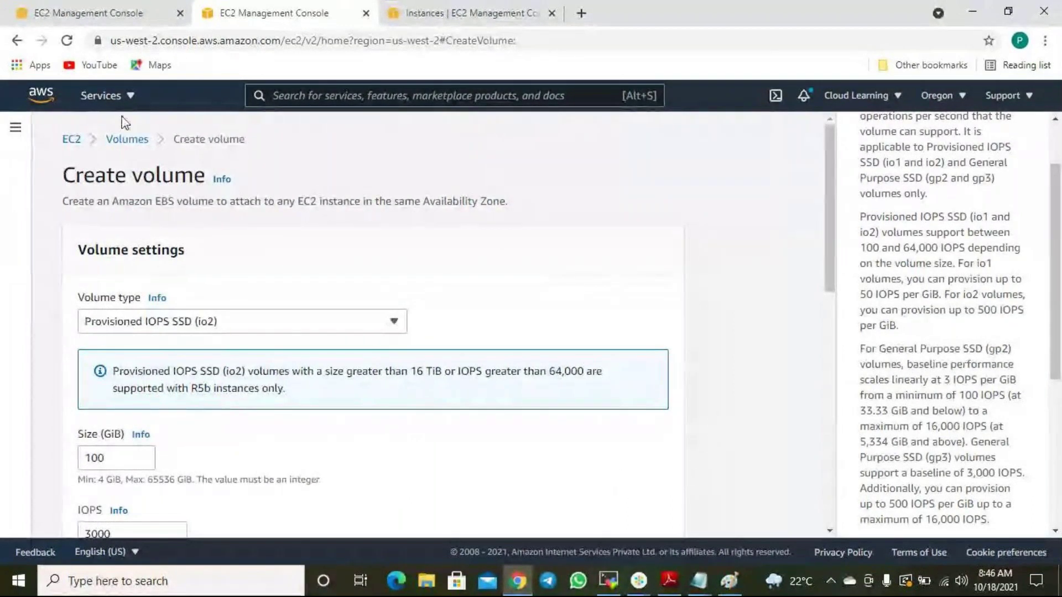
Go back to the Volumes list to see the volume as gp3, then minimize Chrome.
left_click(124, 140)
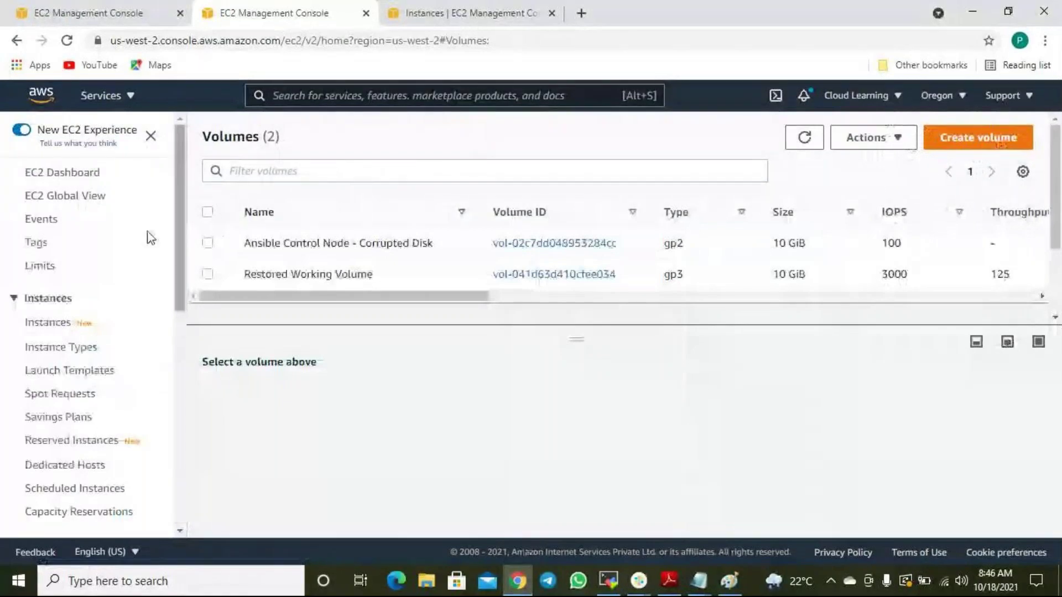
left_click(963, 15)
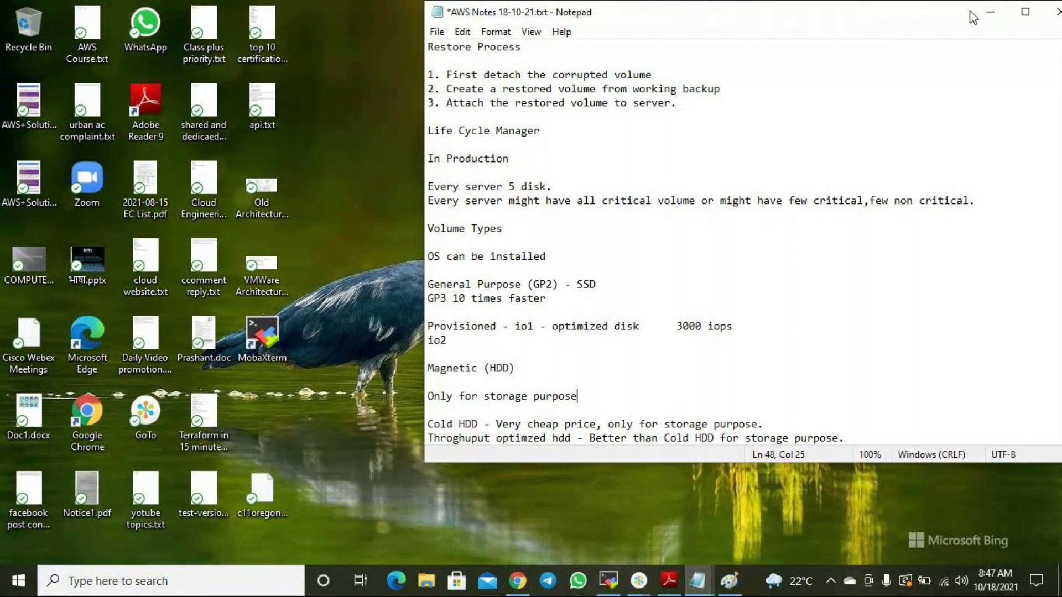
Review the volume types notes, then close AWS Notes 18-10-21.txt and choose Save.
scroll(904, 239, "up", 3)
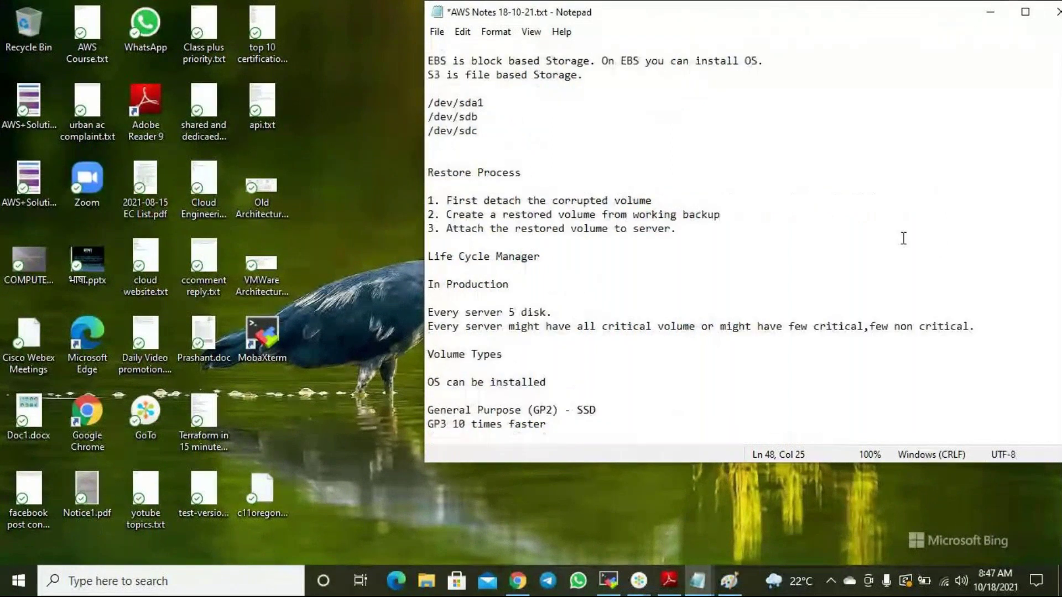
scroll(904, 239, "up", 1)
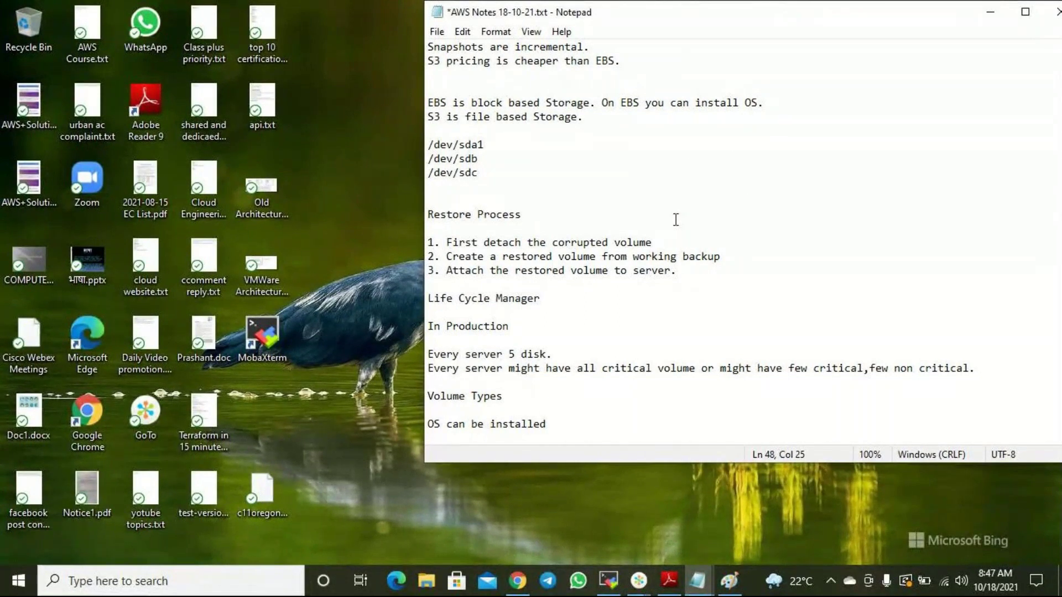
scroll(676, 220, "down", 4)
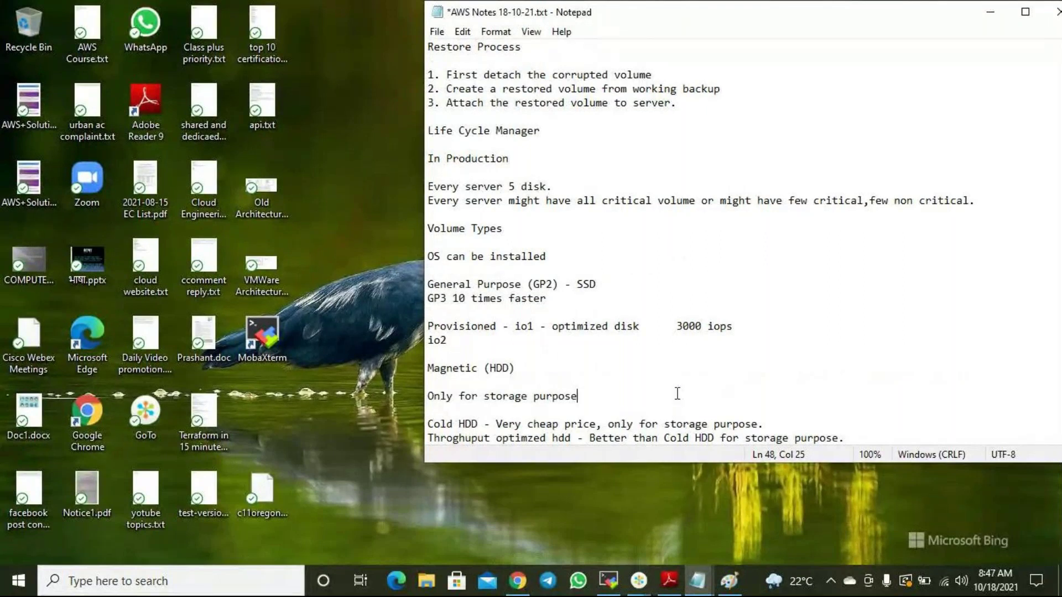
left_click_drag(849, 440, 431, 258)
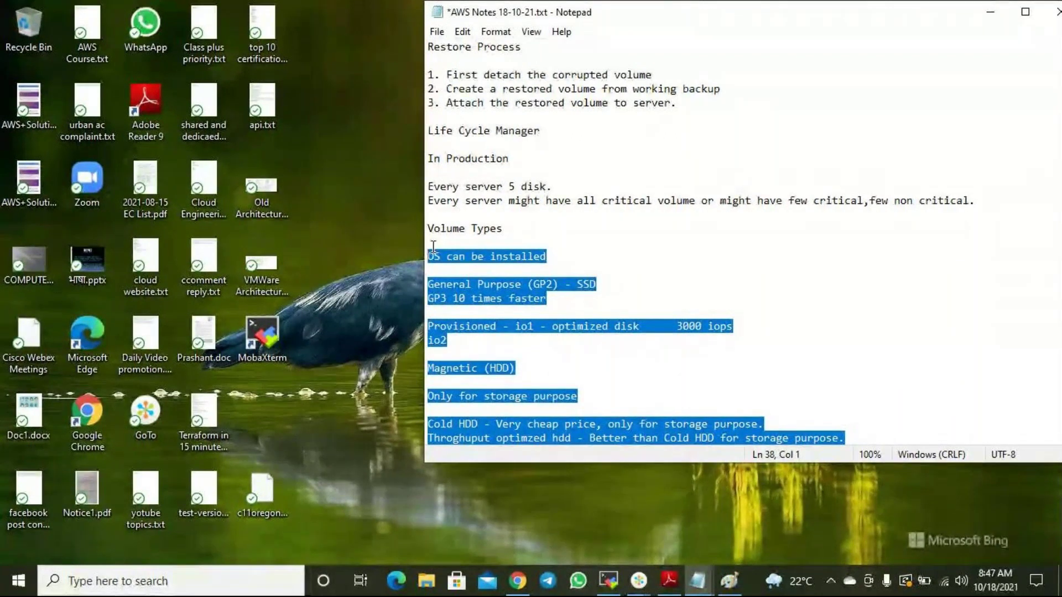
left_click_drag(619, 12, 485, 12)
left_click(927, 14)
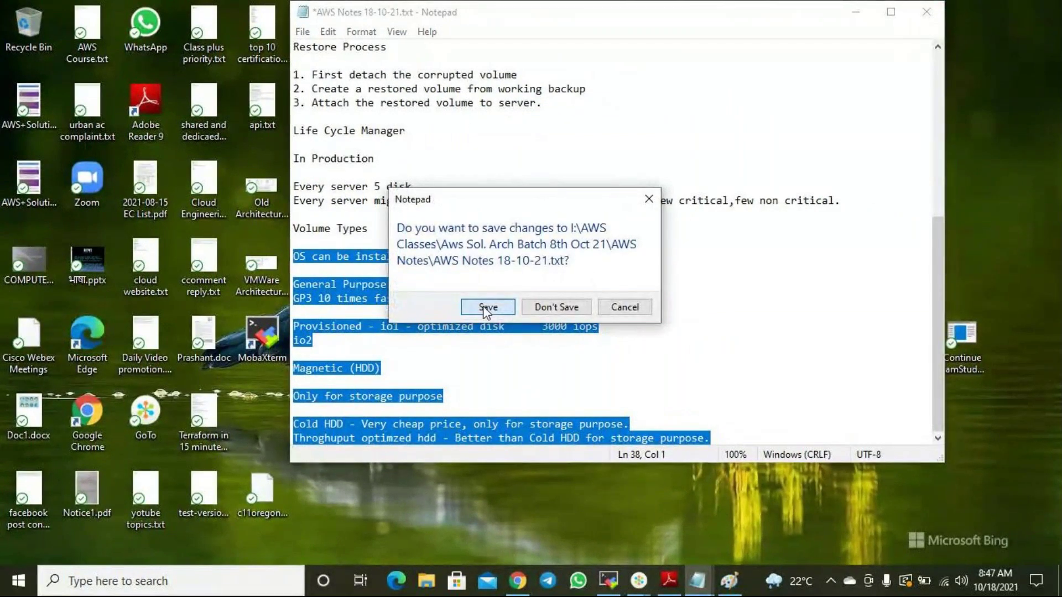
left_click(487, 307)
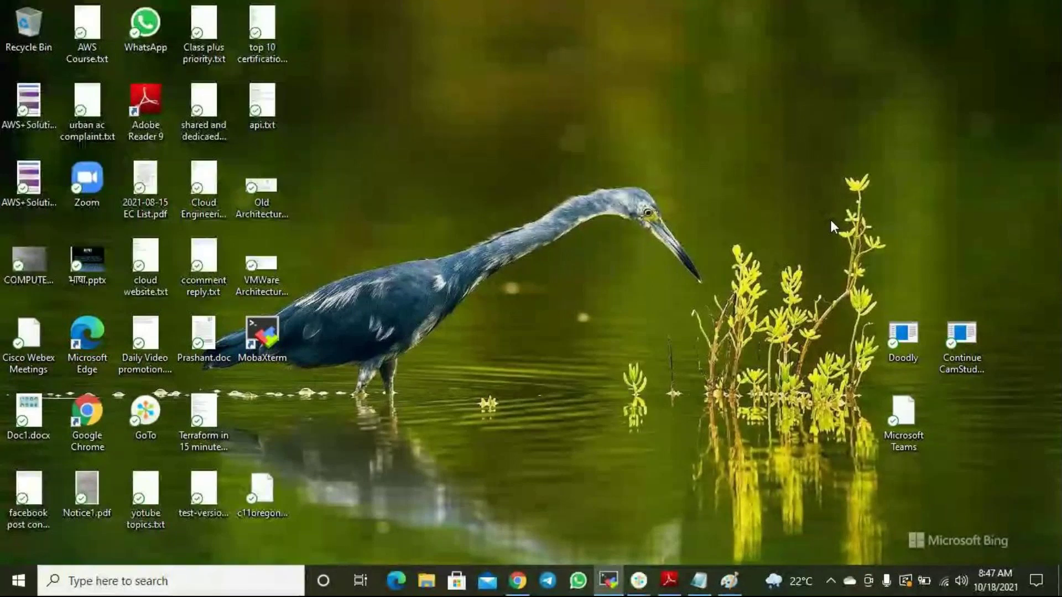